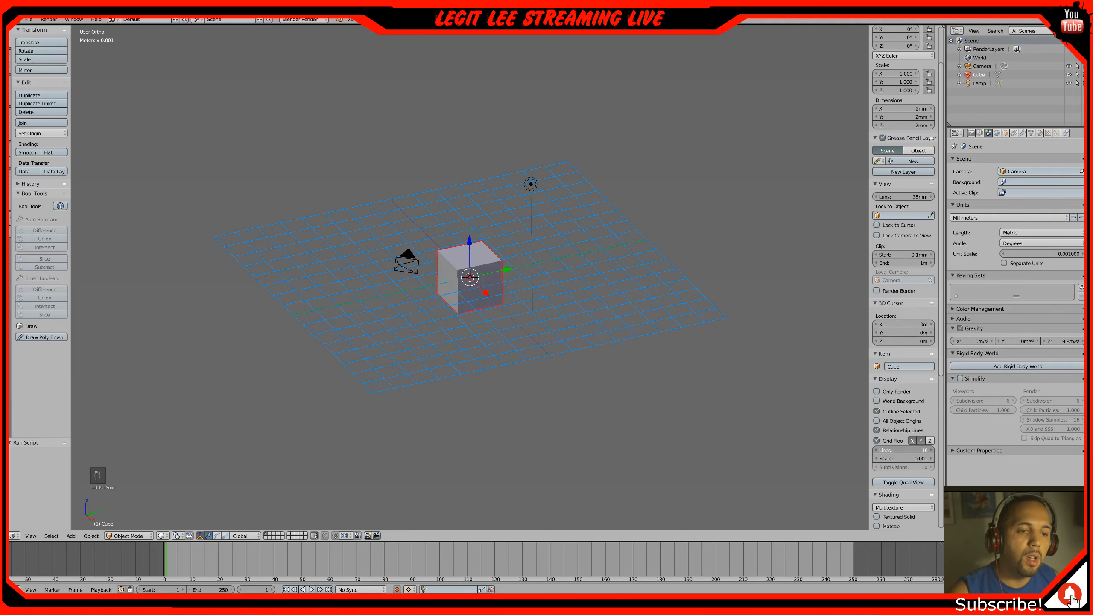
# Set the grid floor to 240 lines
pyautogui.click(930, 451)
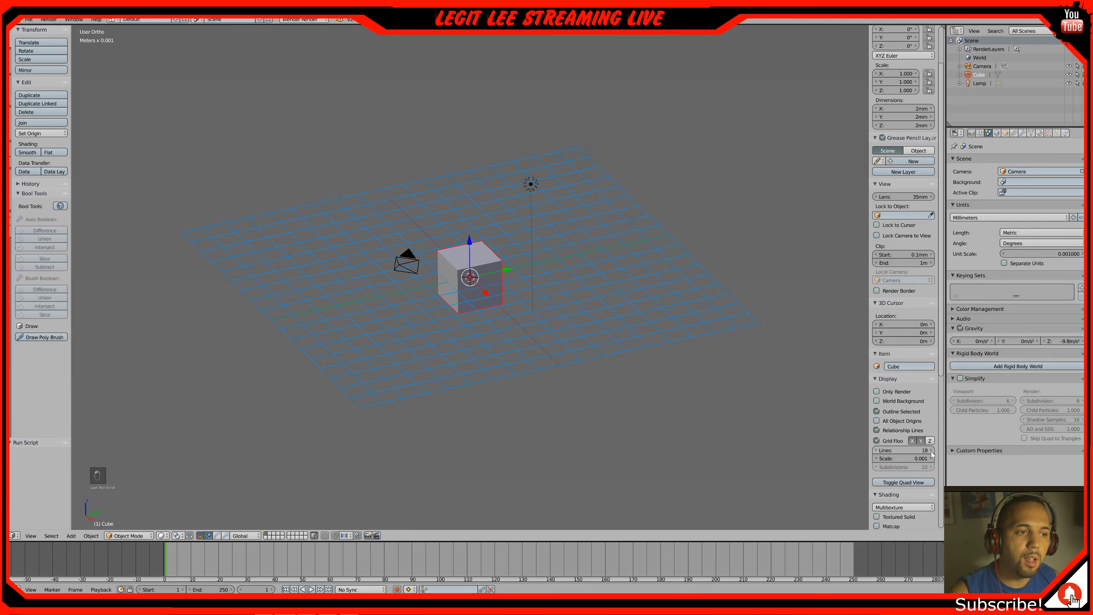
pyautogui.click(924, 451)
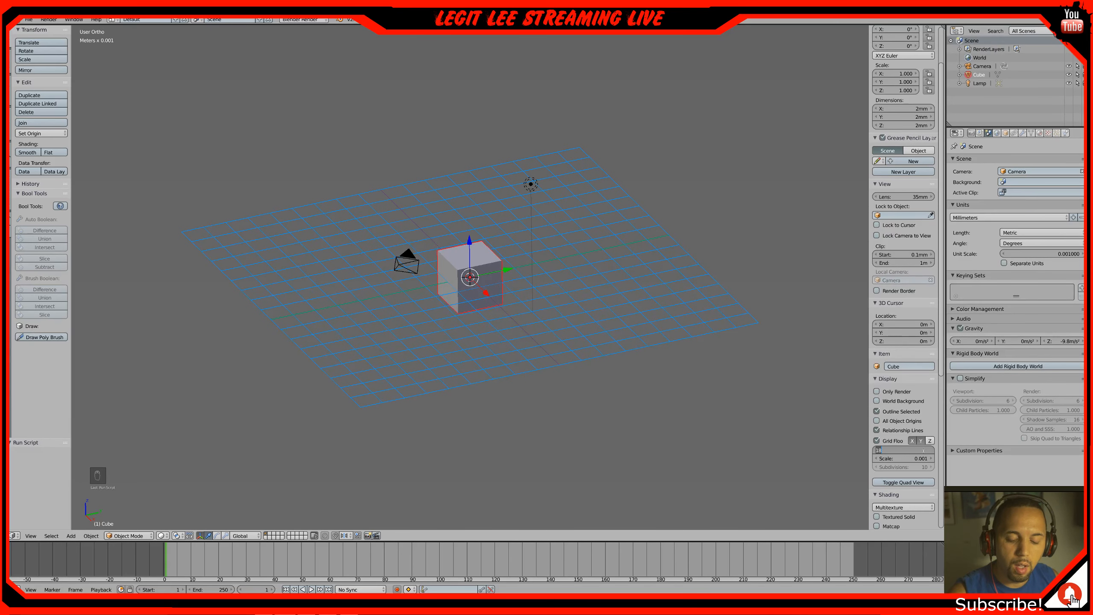
pyautogui.write('24')
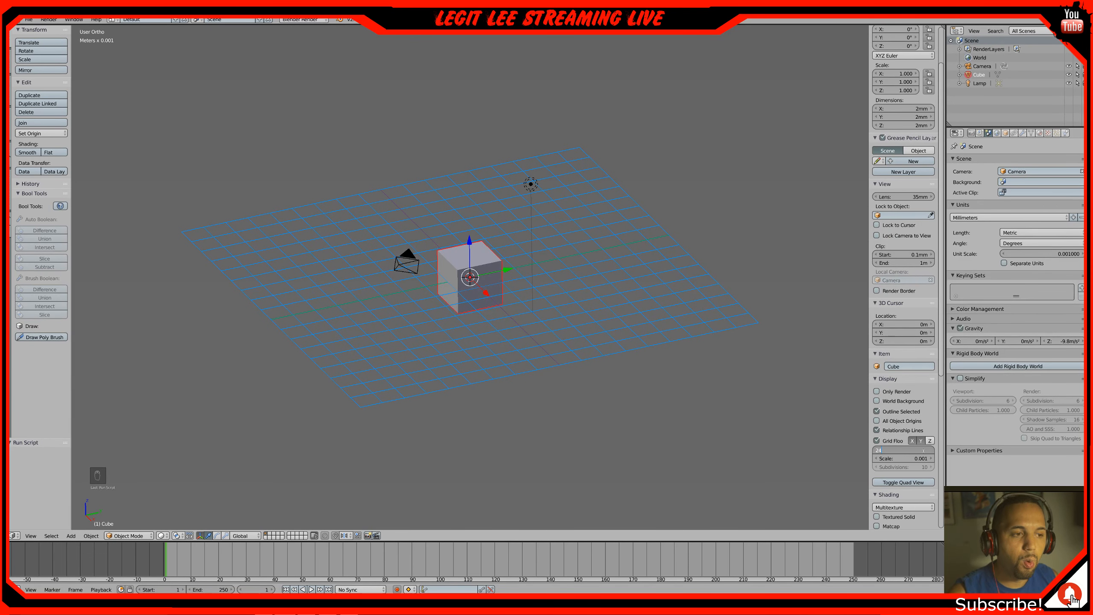
pyautogui.write('0')
pyautogui.press('Return')
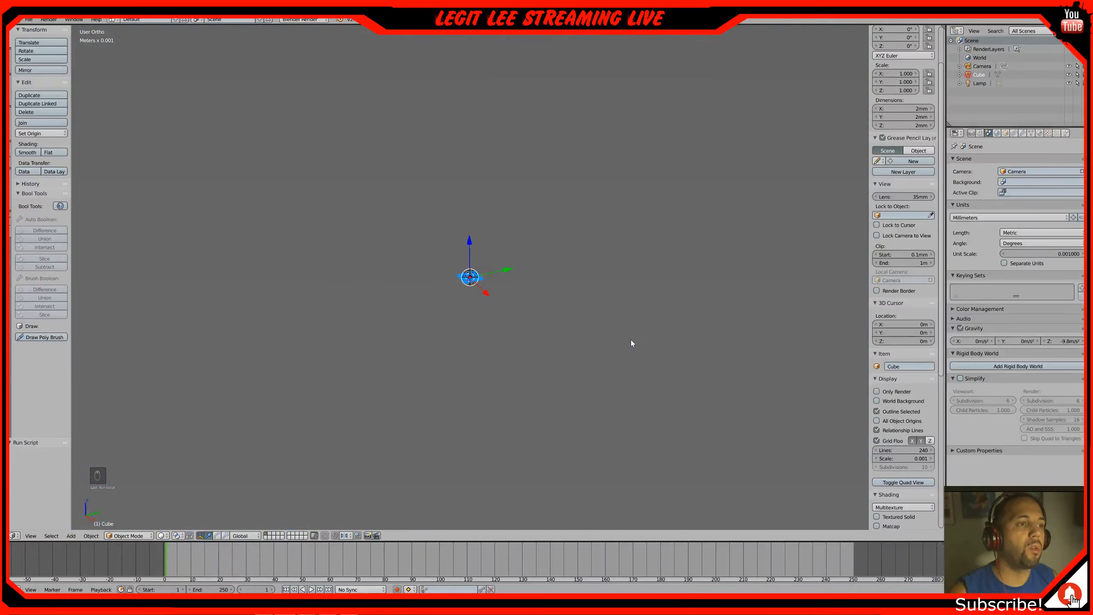
# Examine the enlarged grid floor and the cube's size against its squares in perspective, top and front views
pyautogui.scroll(11, 470, 315)
pyautogui.moveTo(432, 315); pyautogui.dragTo(449, 337, button='middle')
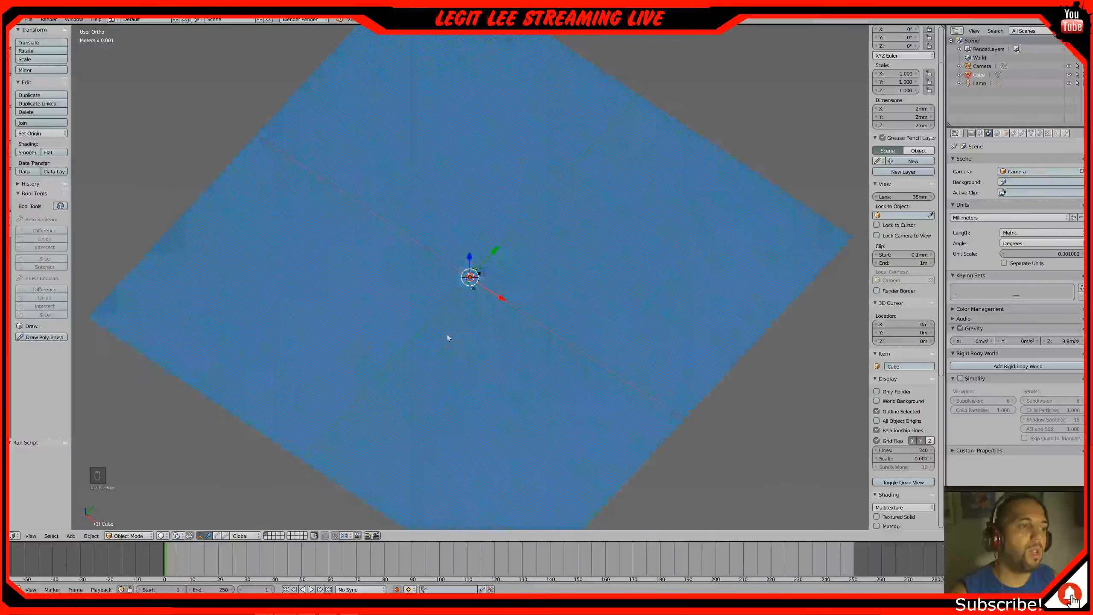
pyautogui.scroll(9, 467, 305)
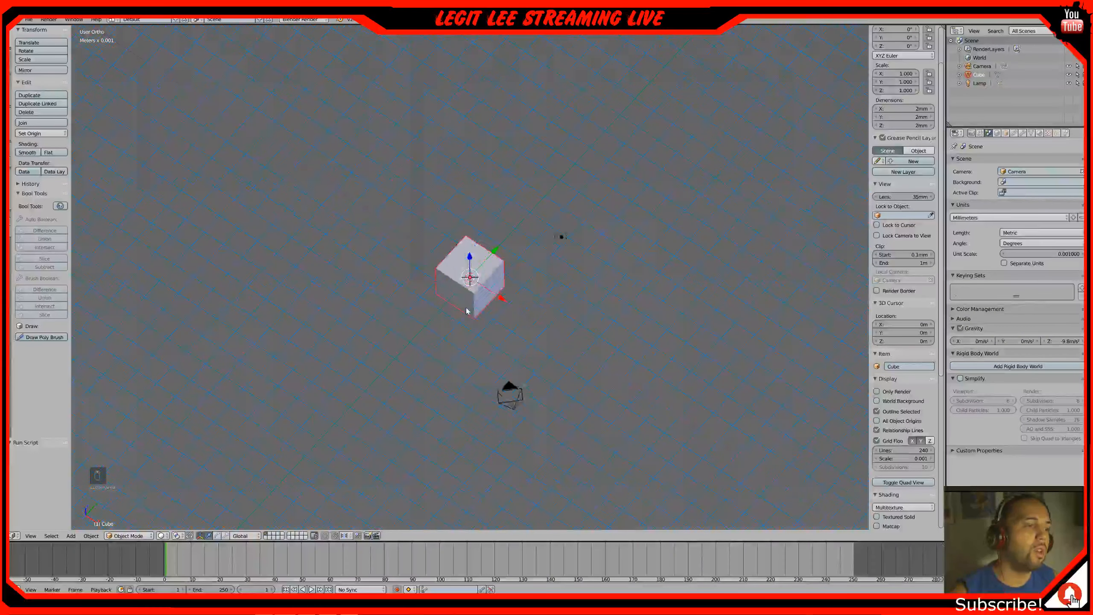
pyautogui.moveTo(432, 361); pyautogui.dragTo(437, 334, button='middle')
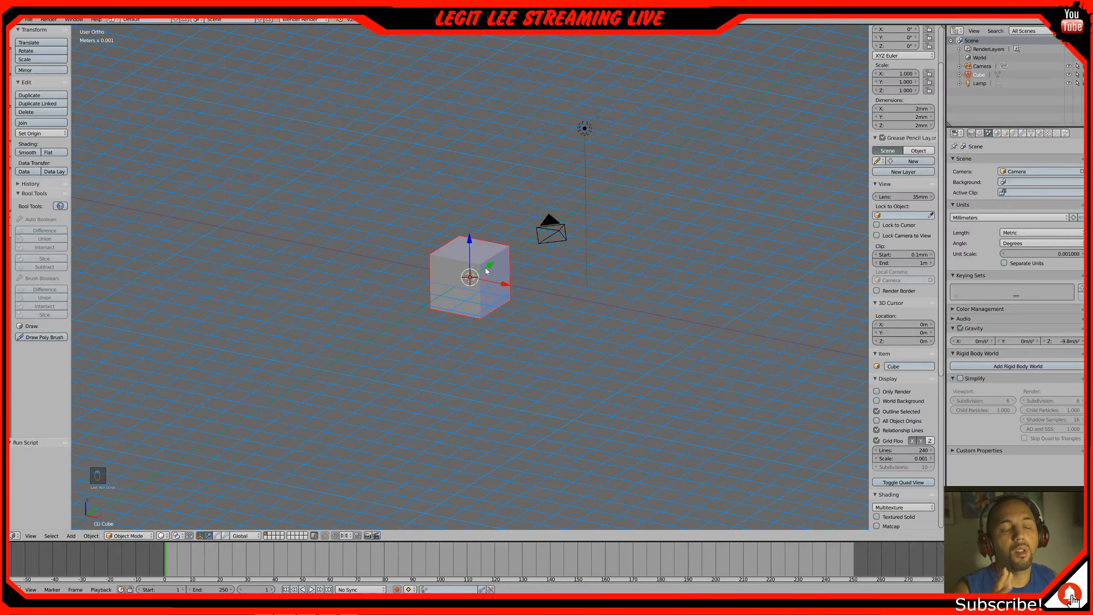
pyautogui.press('KP_1')
pyautogui.press('KP_7')
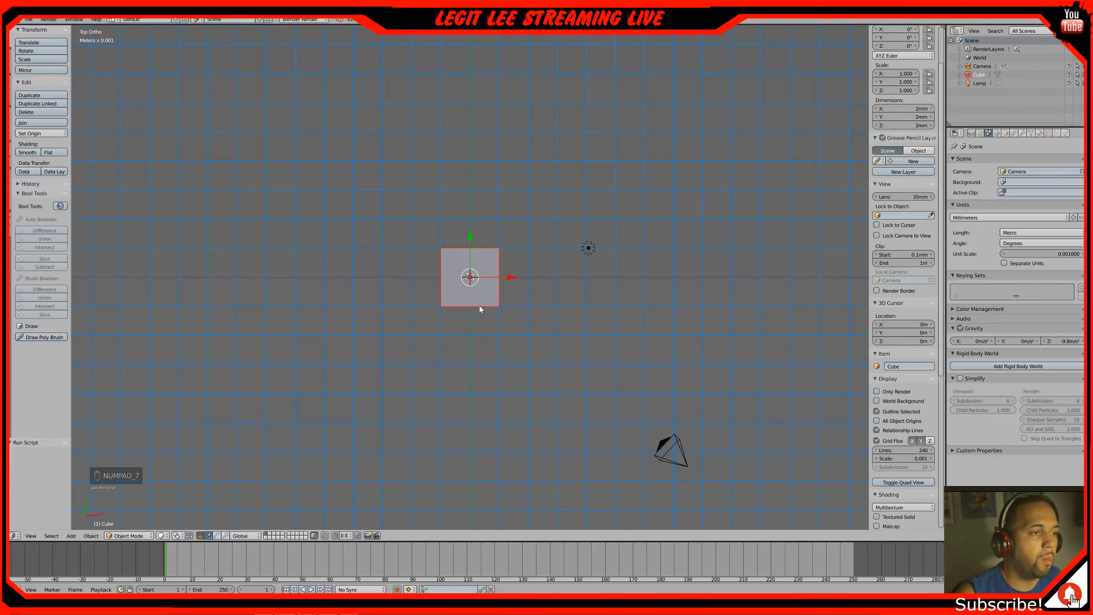
pyautogui.scroll(3, 492, 296)
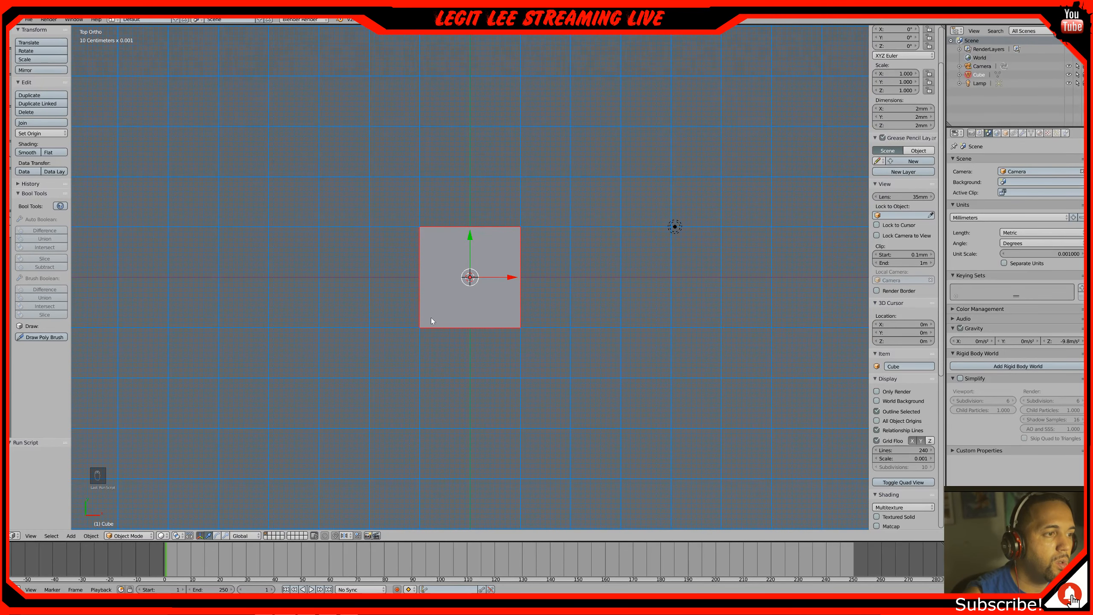
pyautogui.moveTo(515, 347); pyautogui.dragTo(516, 283, button='middle')
pyautogui.press('KP_1')
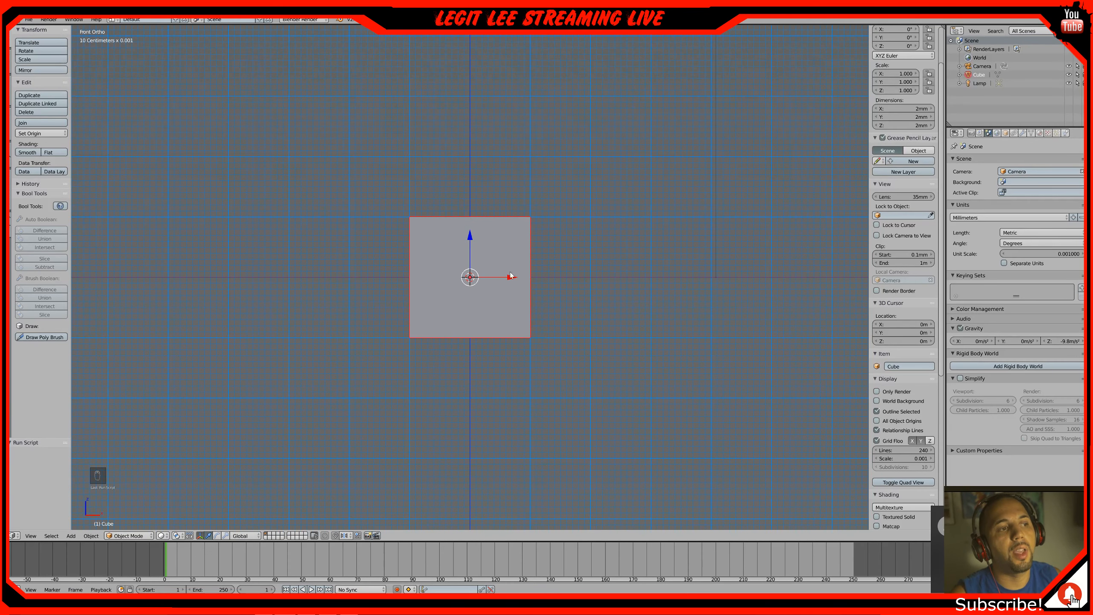
# Enable background images and load the 100mm wheel photo from the Pictures folder, shown in all views
pyautogui.scroll(-5, 473, 234)
pyautogui.scroll(-5, 895, 421)
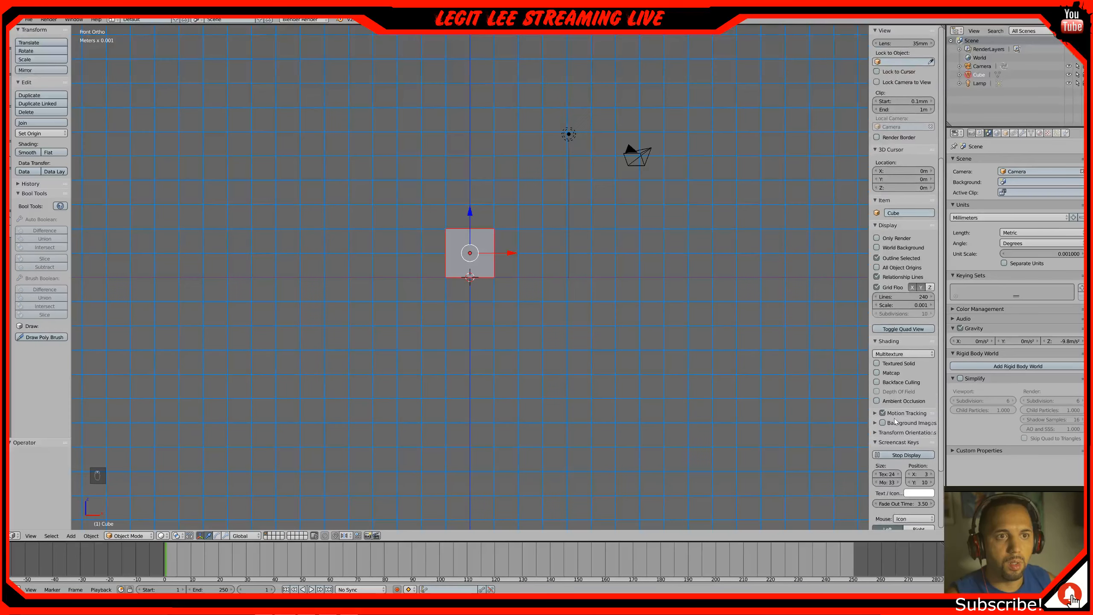
pyautogui.scroll(4, 895, 421)
pyautogui.scroll(-6, 895, 421)
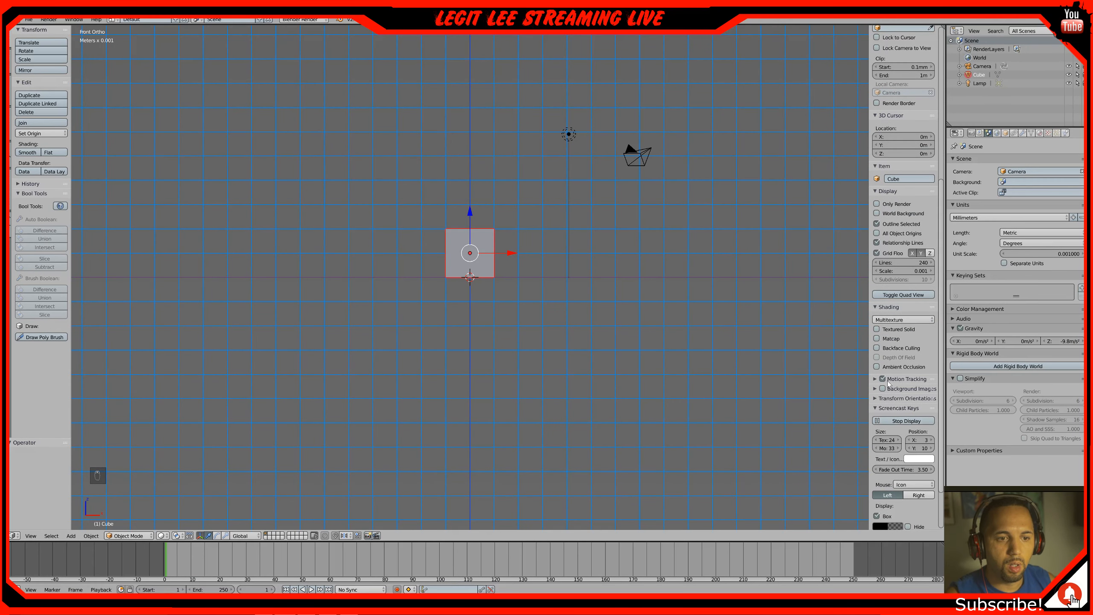
pyautogui.click(893, 388)
pyautogui.click(894, 404)
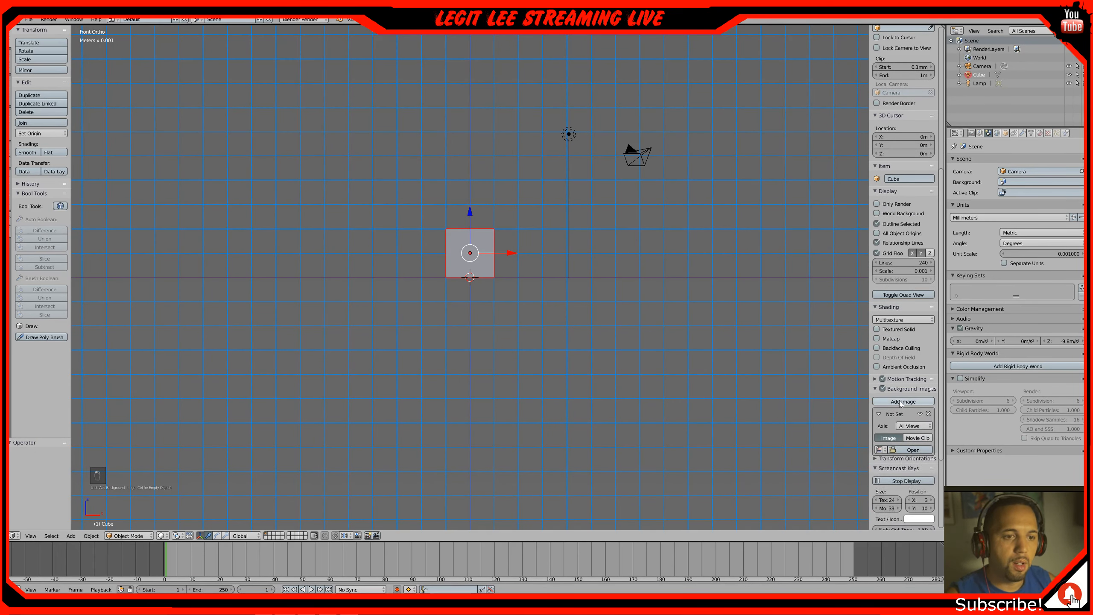
pyautogui.click(913, 450)
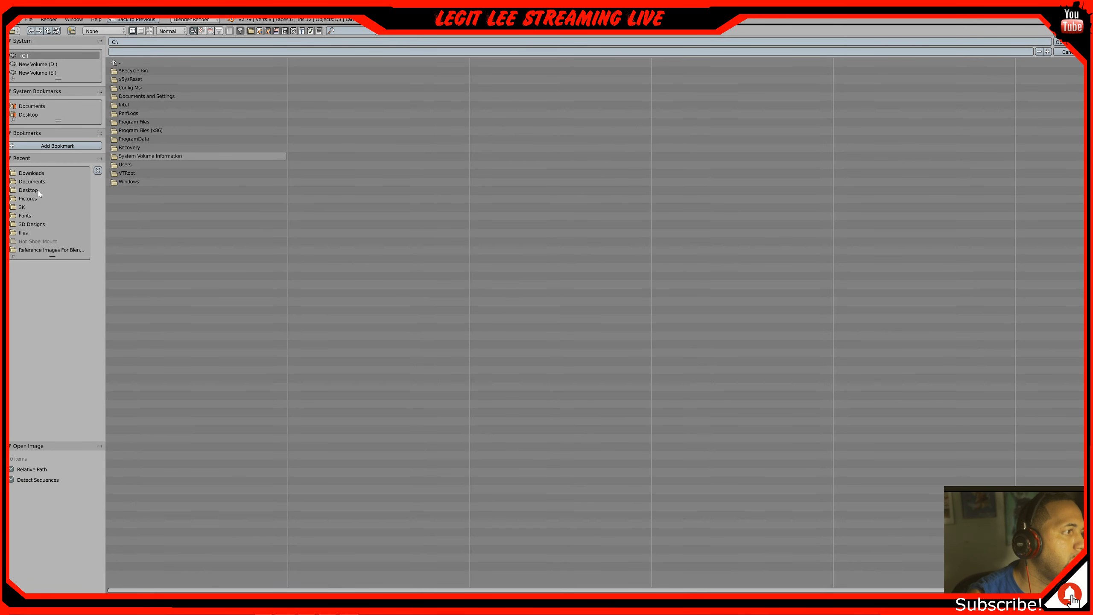
pyautogui.click(31, 173)
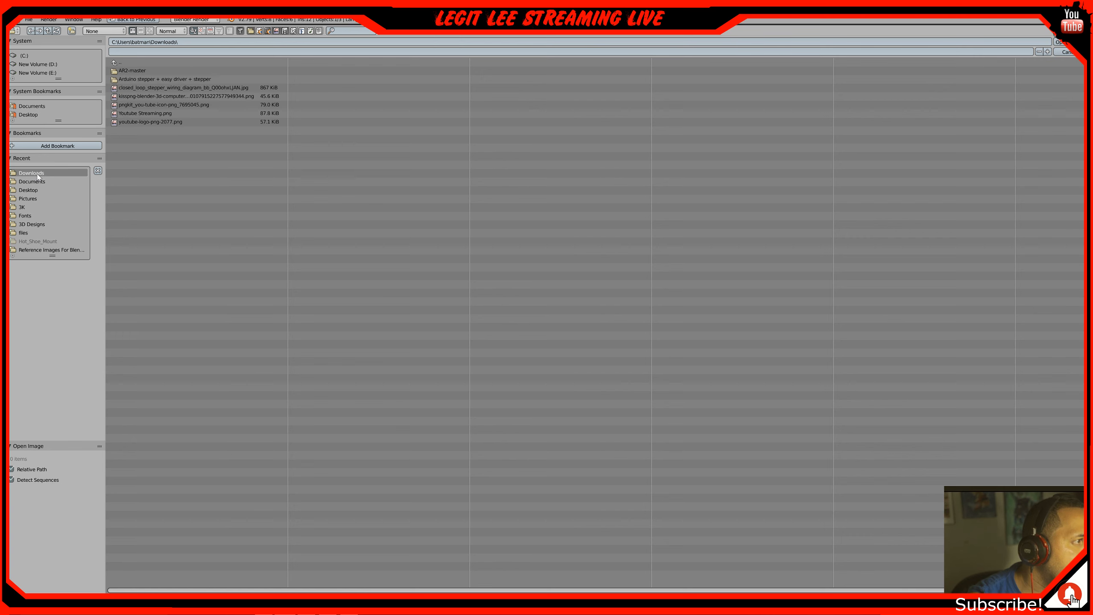
pyautogui.click(28, 199)
pyautogui.doubleClick(160, 104)
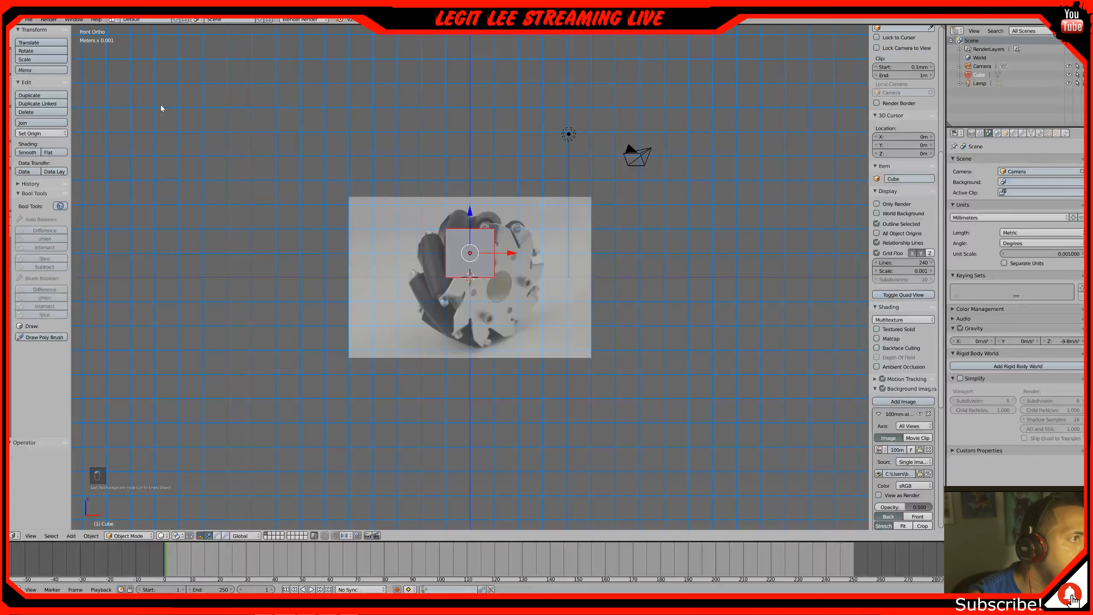
# Check how the background wheel photo appears behind the cube in the front, right and top views
pyautogui.scroll(2, 516, 261)
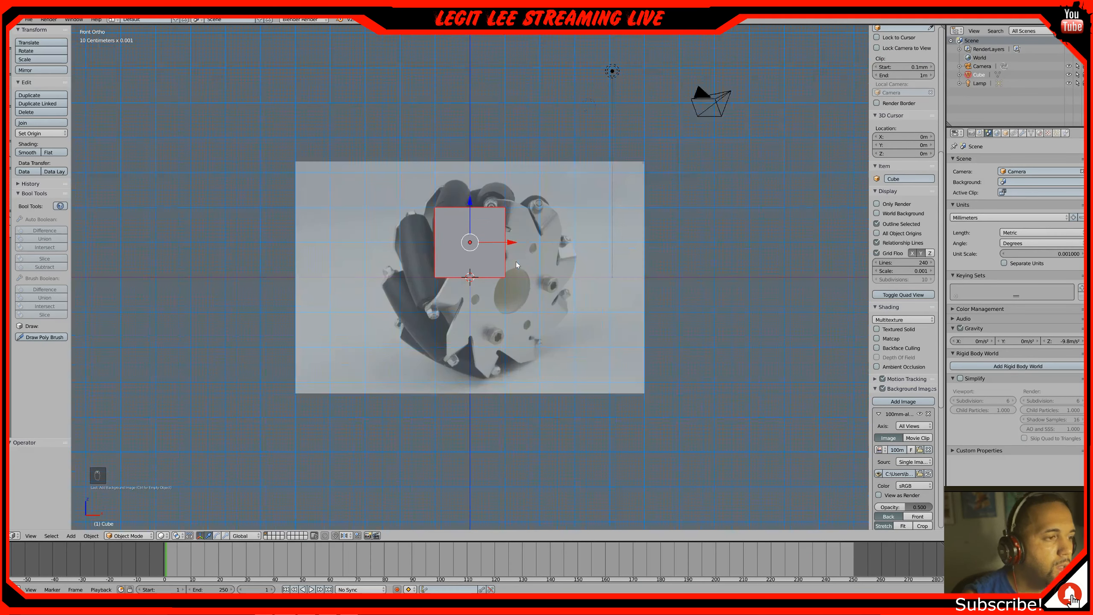
pyautogui.scroll(-4, 515, 262)
pyautogui.moveTo(573, 332)
pyautogui.mouseDown(button='middle')
pyautogui.moveTo(568, 306)
pyautogui.moveTo(546, 334)
pyautogui.moveTo(550, 345)
pyautogui.moveTo(601, 315)
pyautogui.moveTo(558, 357)
pyautogui.moveTo(542, 357)
pyautogui.moveTo(587, 319)
pyautogui.moveTo(581, 332)
pyautogui.mouseUp(button='middle')
pyautogui.press('KP_1')
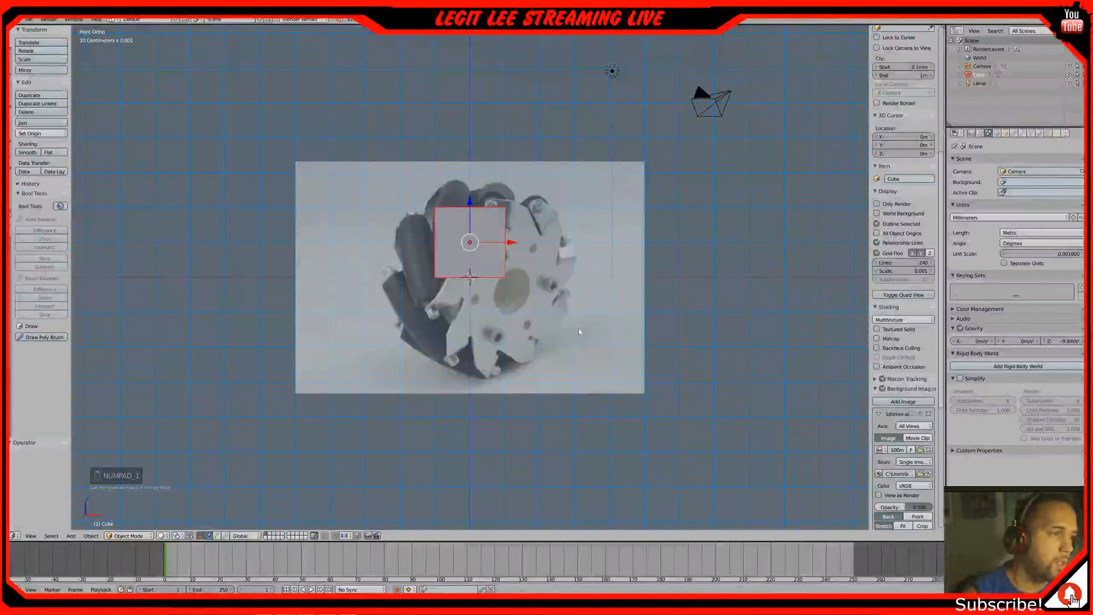
pyautogui.press('KP_3')
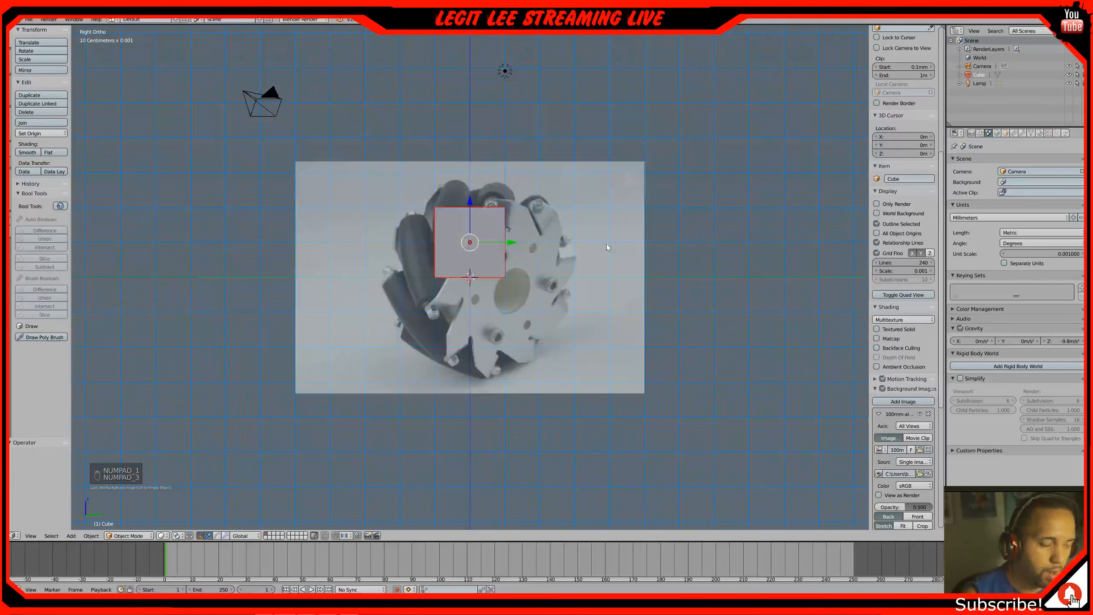
pyautogui.press('KP_7')
pyautogui.press('KP_1')
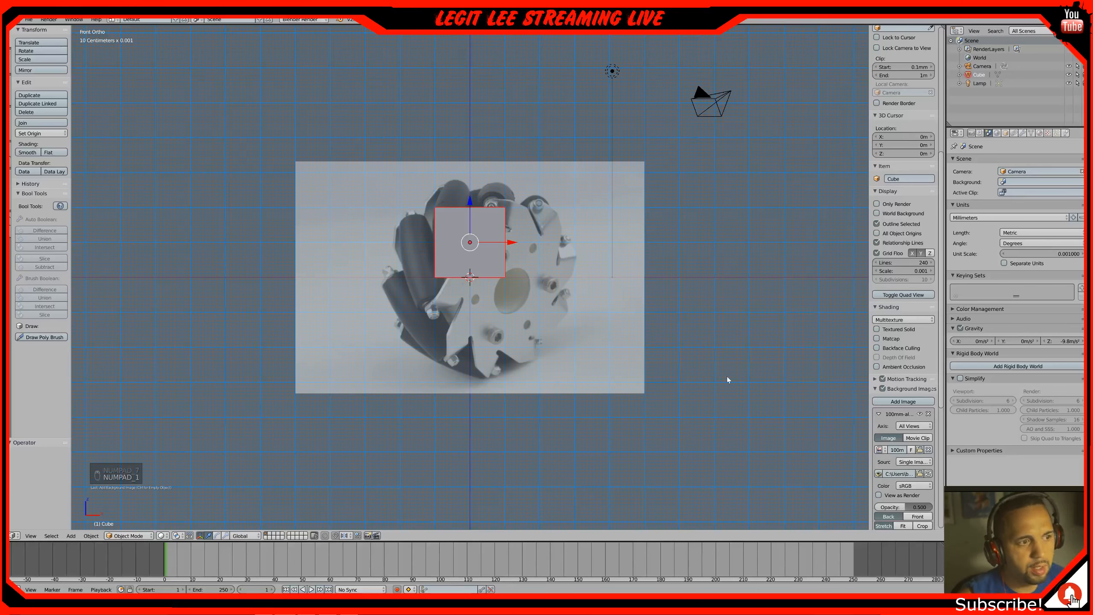
pyautogui.scroll(1, 581, 266)
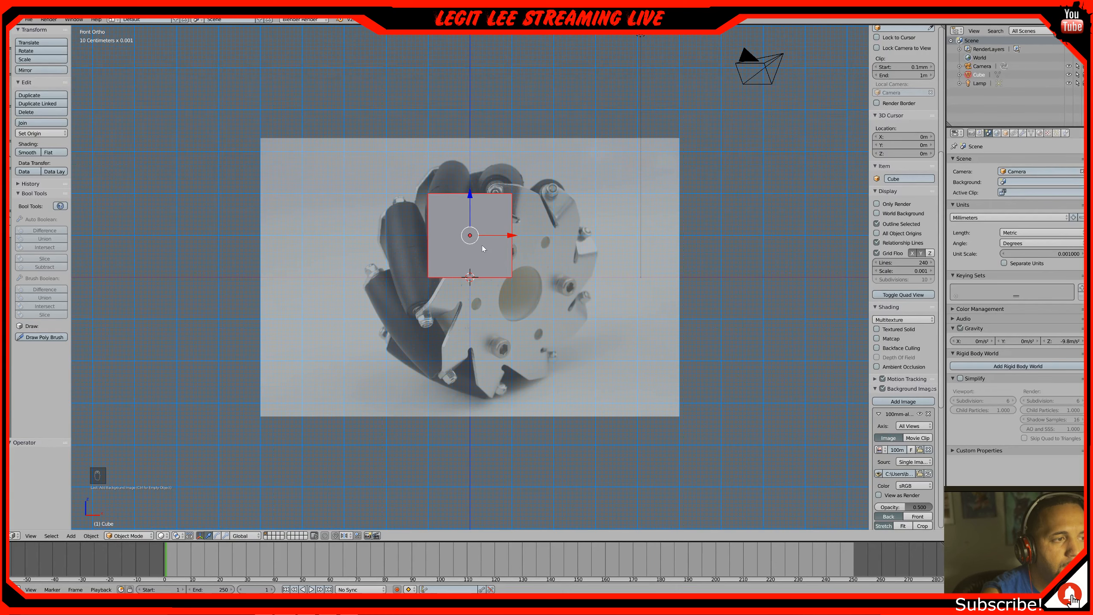
# Delete the default cube and add a cylinder mesh at the 3D cursor
pyautogui.press('x')
pyautogui.click(498, 247)
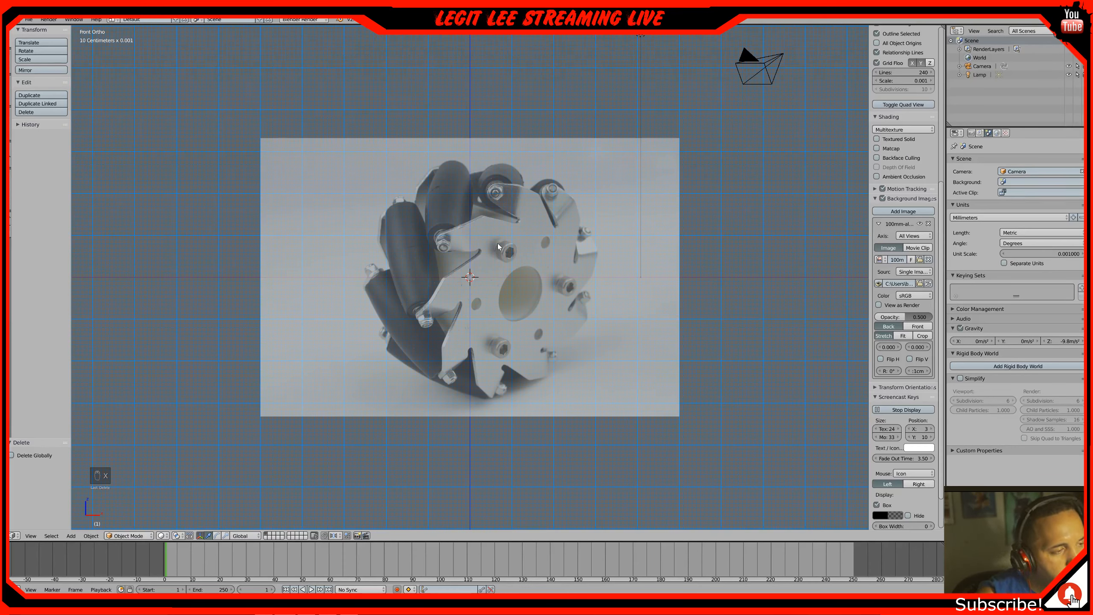
pyautogui.hotkey('shift', 'a')
pyautogui.moveTo(498, 244)
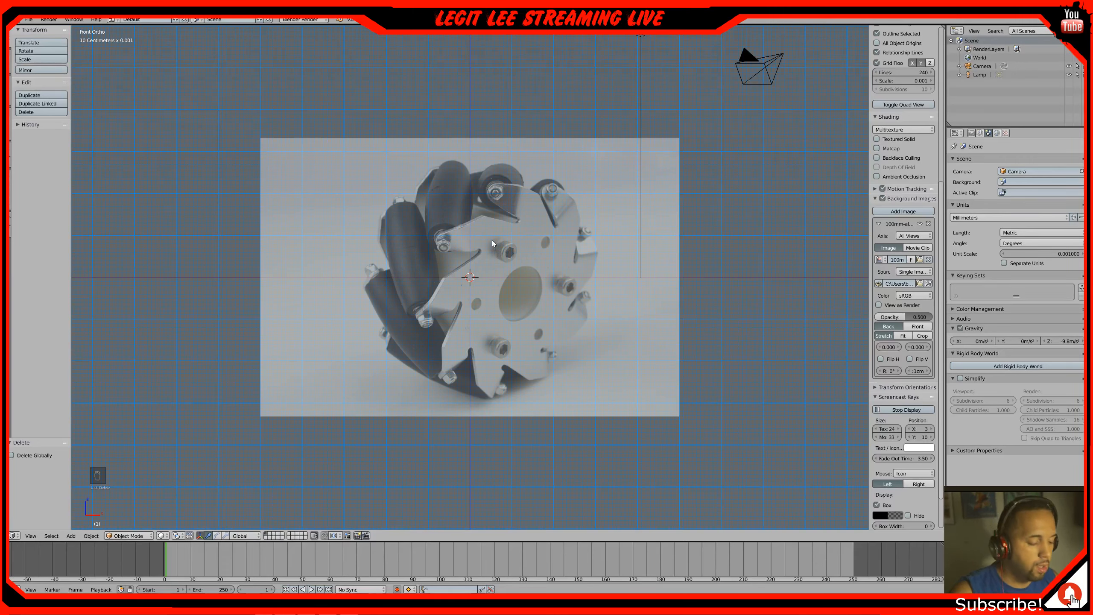
pyautogui.hotkey('shift', 'a')
pyautogui.moveTo(492, 237)
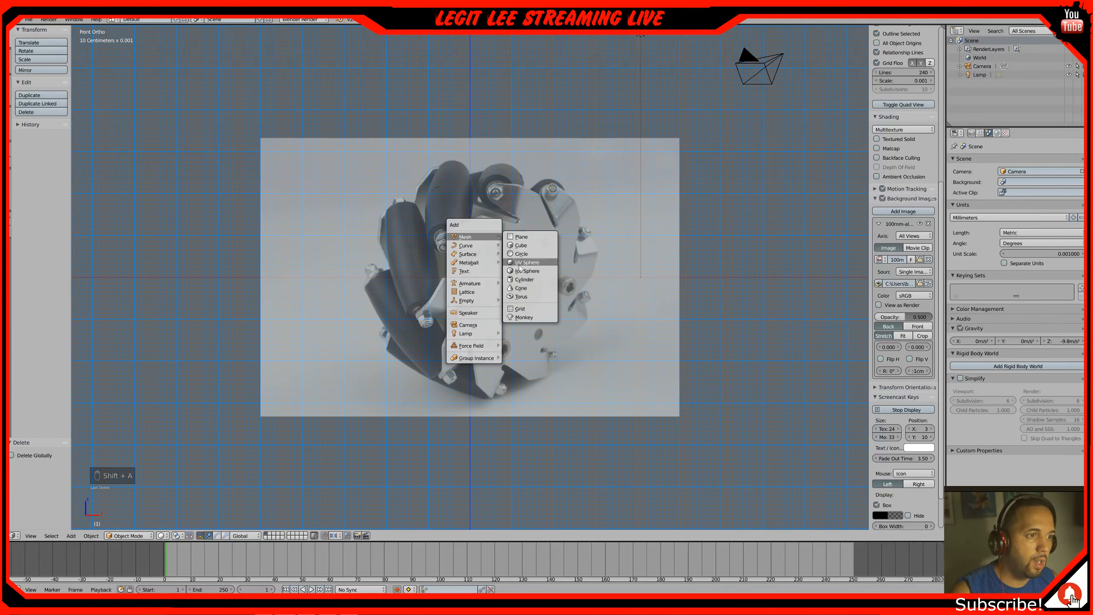
pyautogui.click(525, 279)
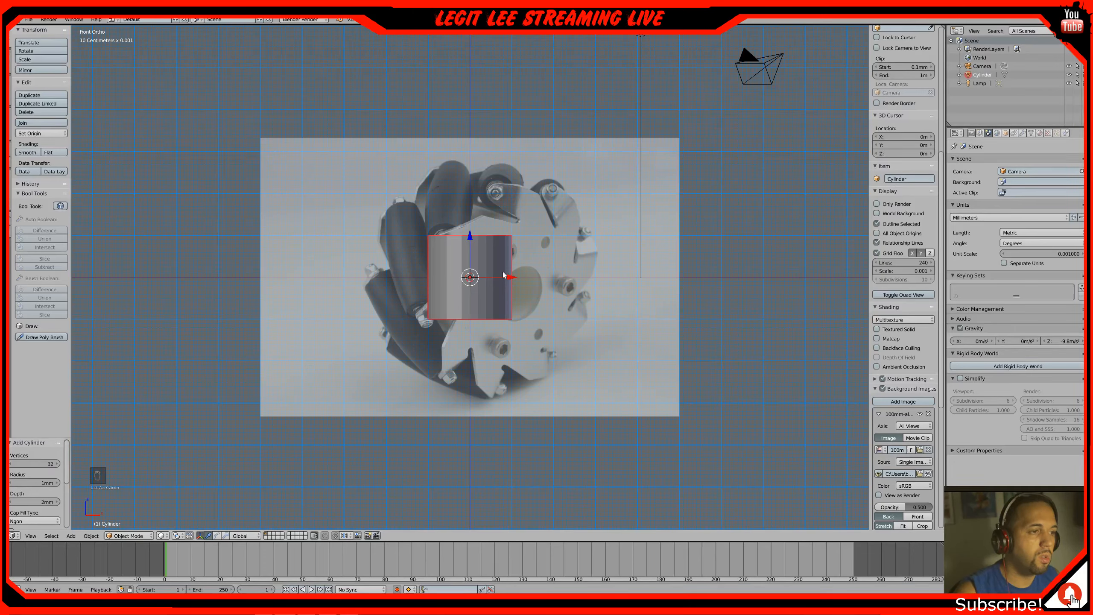
# Move the cylinder -2 mm along X and add a second cylinder with 20 vertices at the 3D cursor
pyautogui.moveTo(505, 275); pyautogui.dragTo(428, 279)
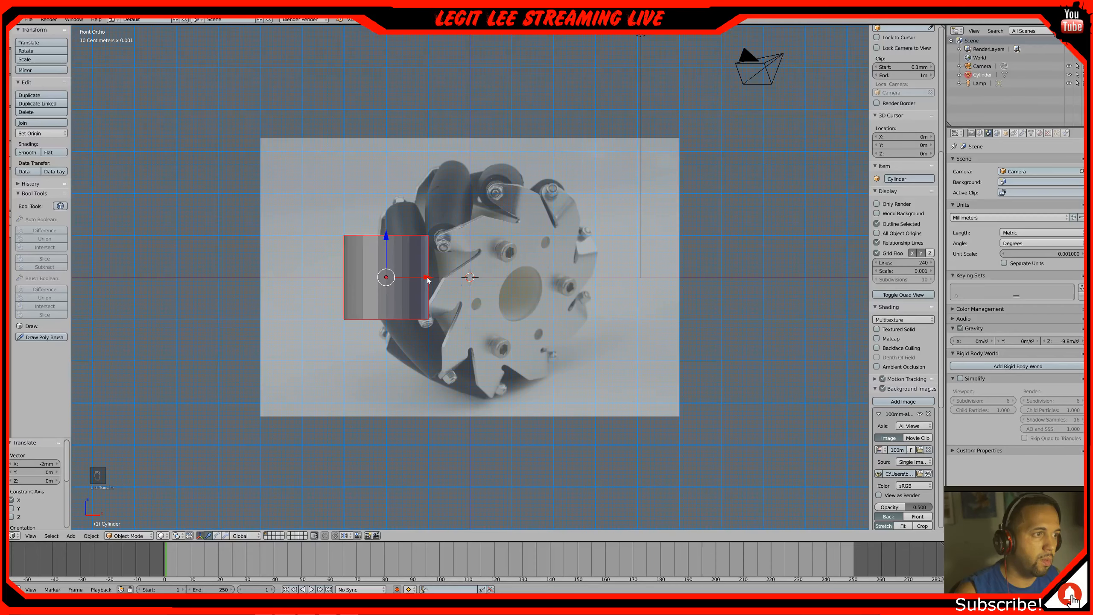
pyautogui.hotkey('shift', 'a')
pyautogui.moveTo(96, 434)
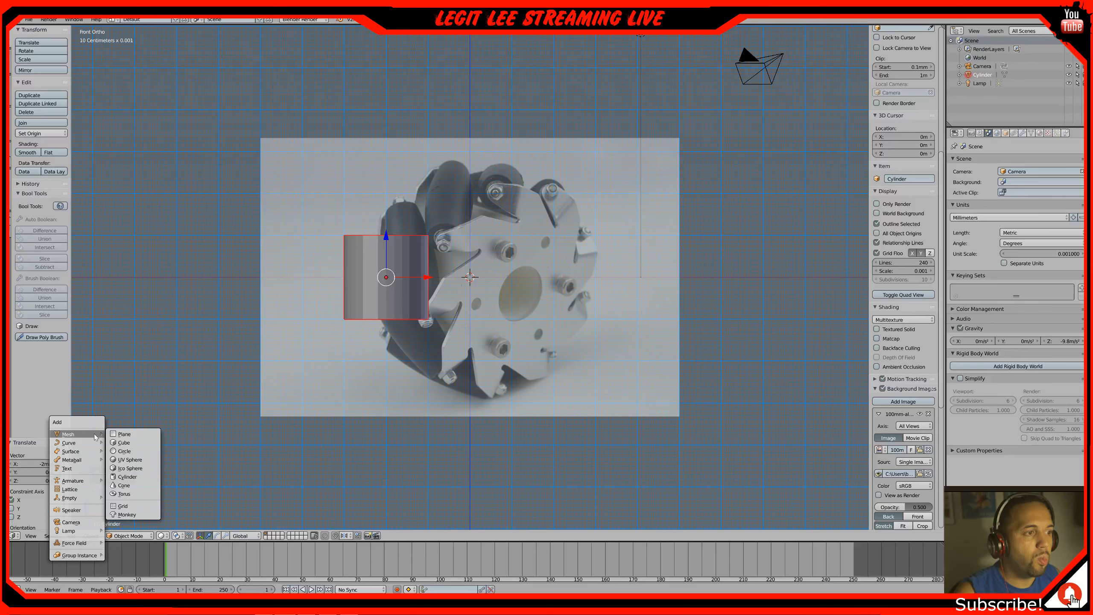
pyautogui.click(142, 475)
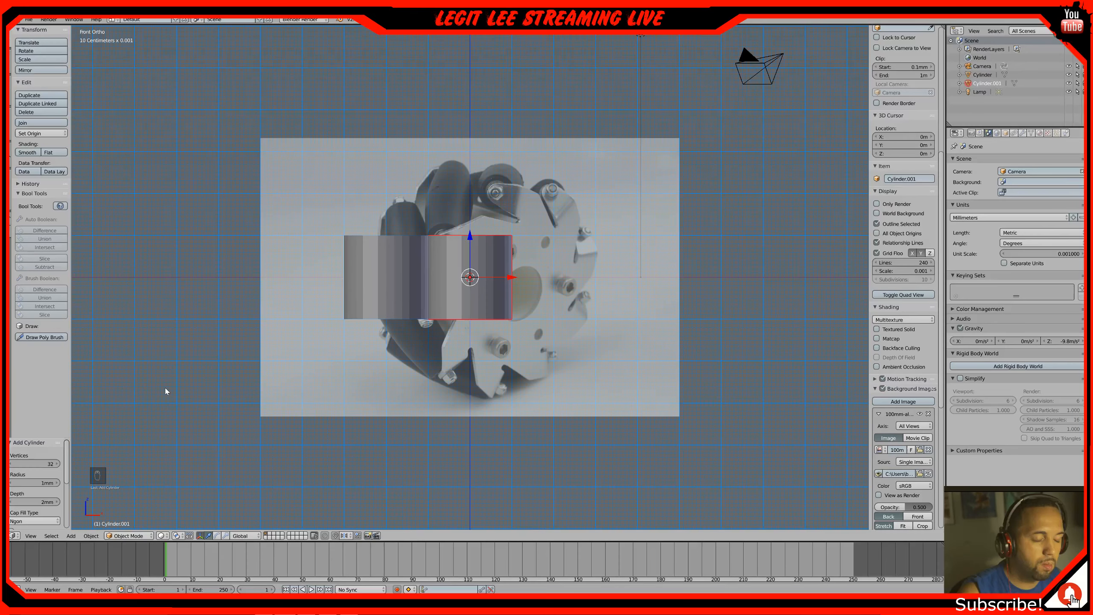
pyautogui.click(52, 464)
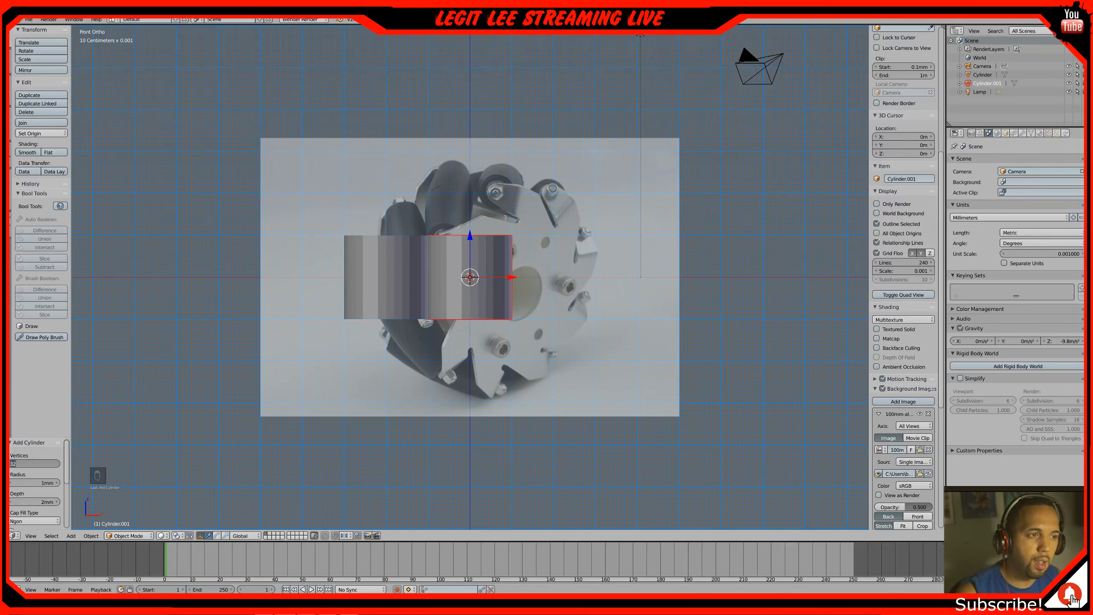
pyautogui.write('2')
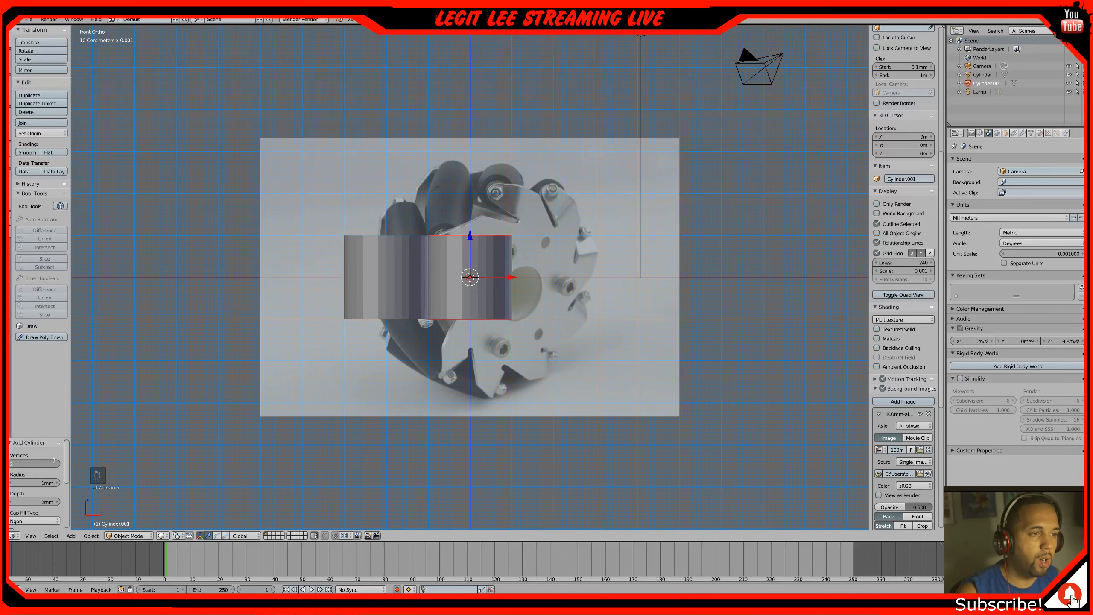
pyautogui.write('0')
pyautogui.press('Return')
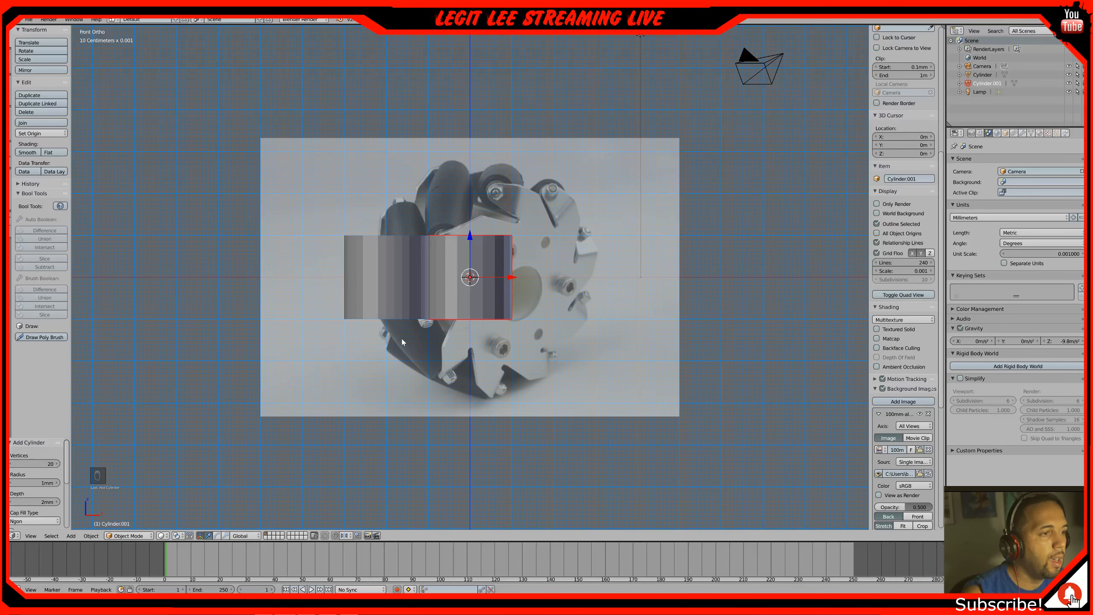
# Compare the roundness of the two cylinders' outlines up close in the top view
pyautogui.scroll(4, 479, 193)
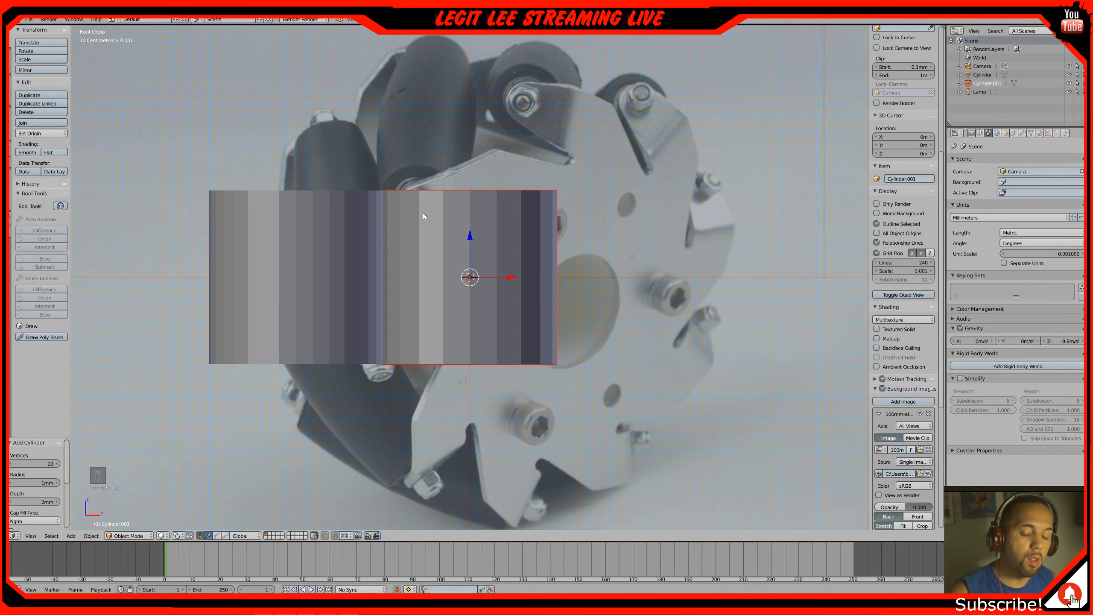
pyautogui.press('KP_7')
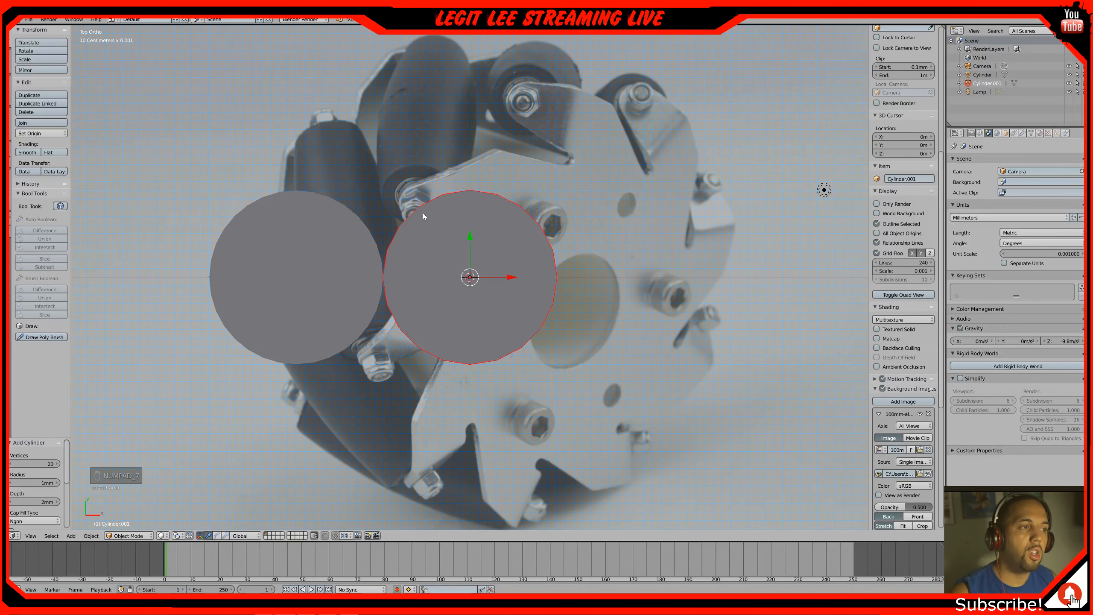
pyautogui.scroll(2, 423, 213)
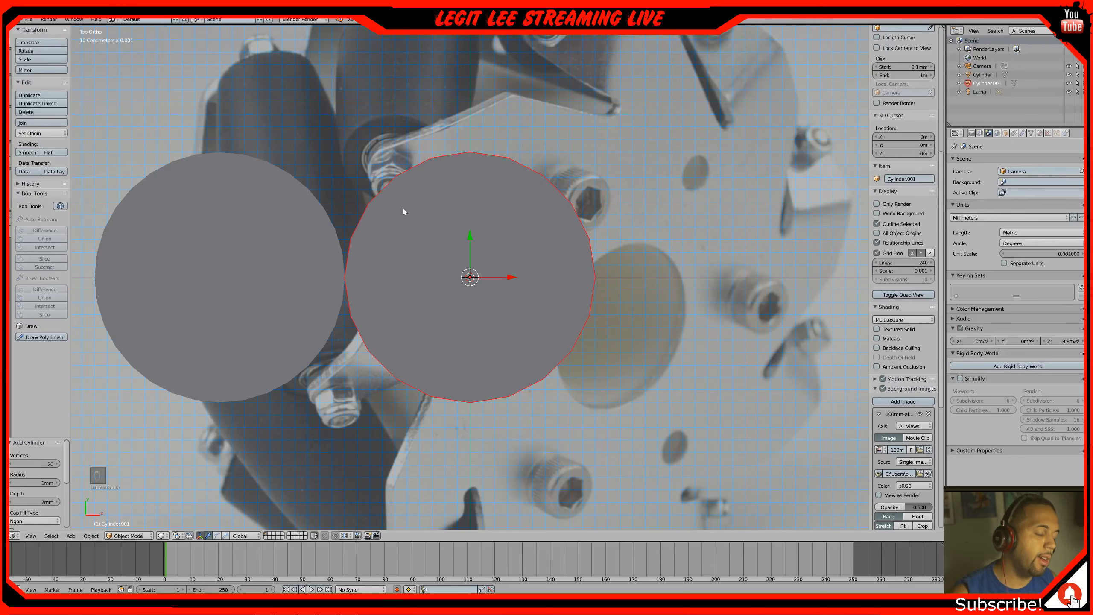
pyautogui.keyDown('shift'); pyautogui.moveTo(403, 208); pyautogui.dragTo(482, 199, button='middle'); pyautogui.keyUp('shift')
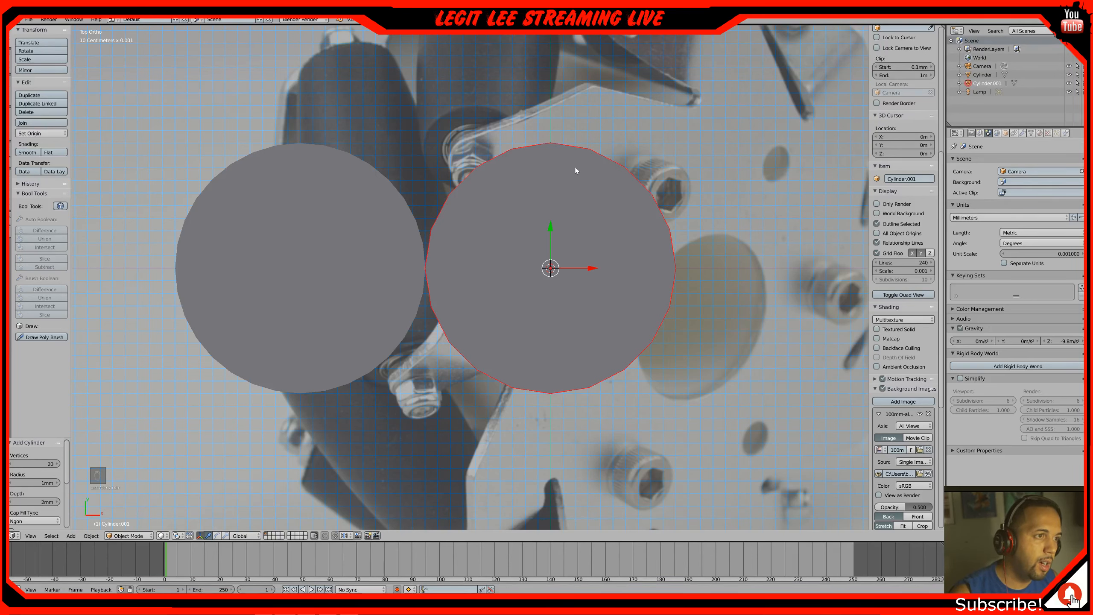
# Move the 20-vertex cylinder -2 mm along X onto the first one, compare their edges up close, and undo the move
pyautogui.press('g')
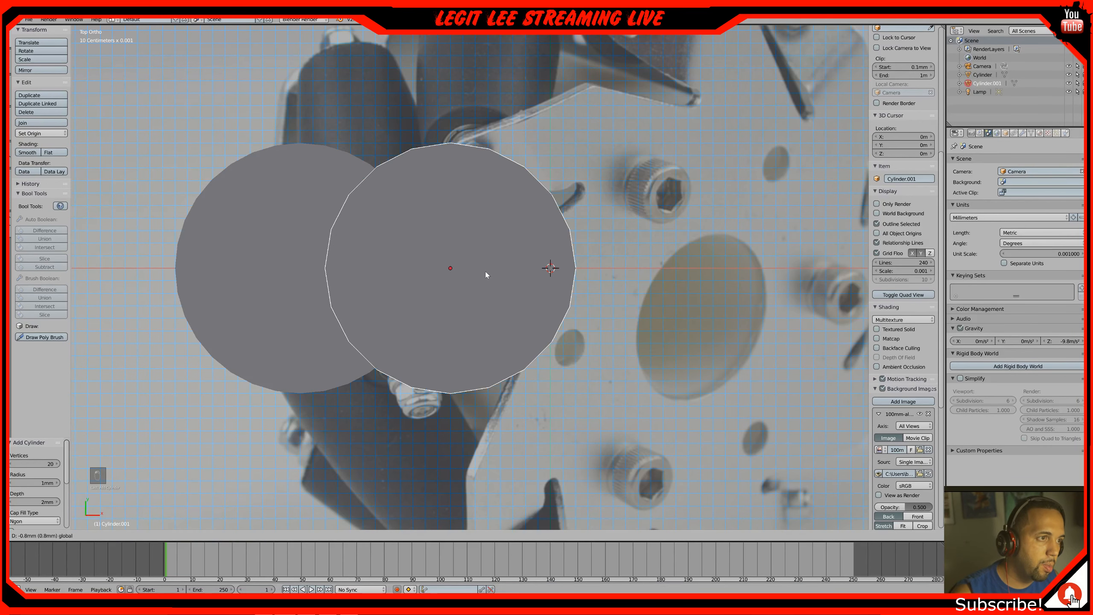
pyautogui.click(340, 284)
pyautogui.scroll(3, 344, 243)
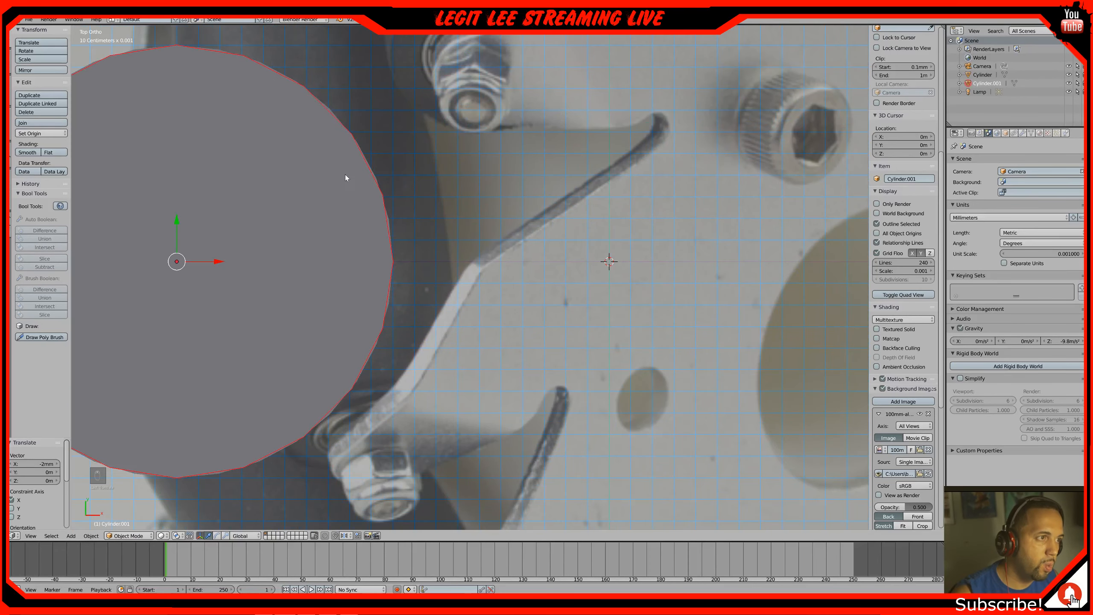
pyautogui.scroll(3, 358, 151)
pyautogui.keyDown('shift'); pyautogui.moveTo(356, 151); pyautogui.dragTo(615, 289, button='middle'); pyautogui.keyUp('shift')
pyautogui.scroll(3, 552, 261)
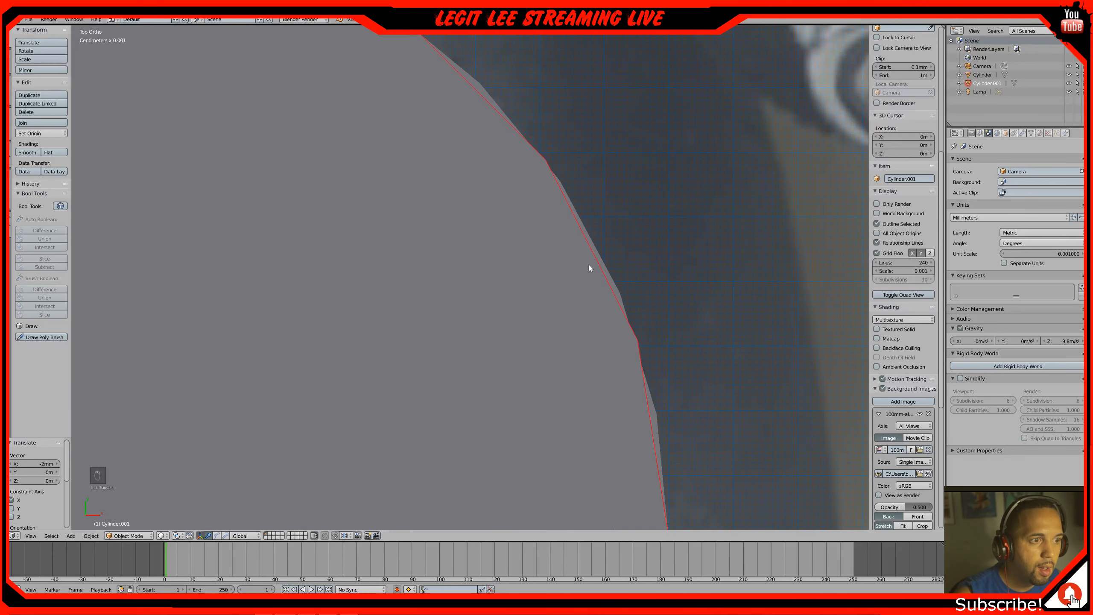
pyautogui.scroll(-3, 578, 279)
pyautogui.scroll(-3, 517, 289)
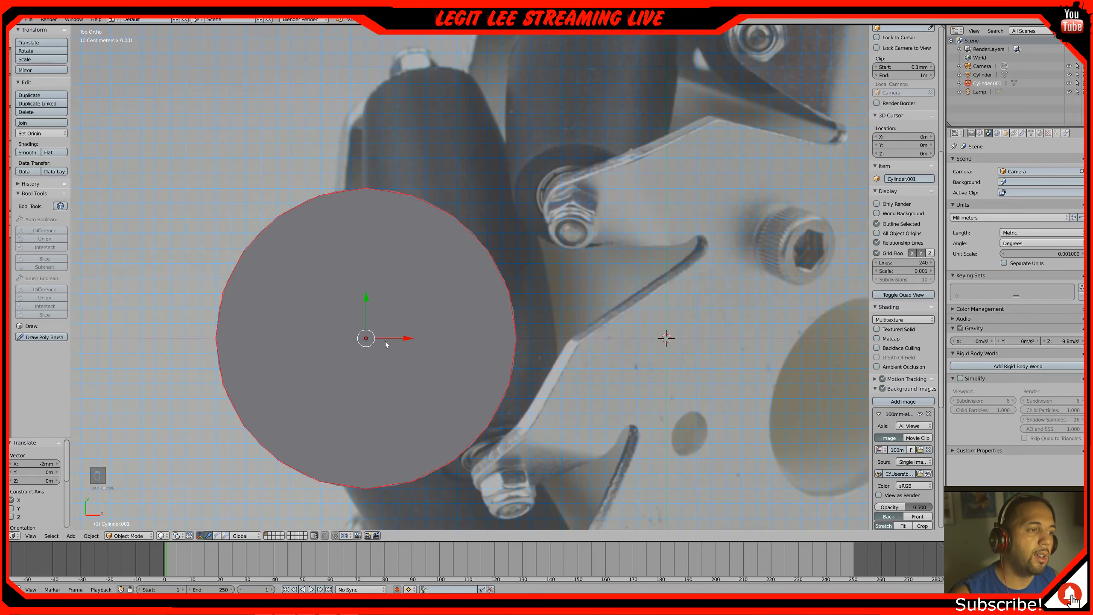
pyautogui.hotkey('ctrl', 'z')
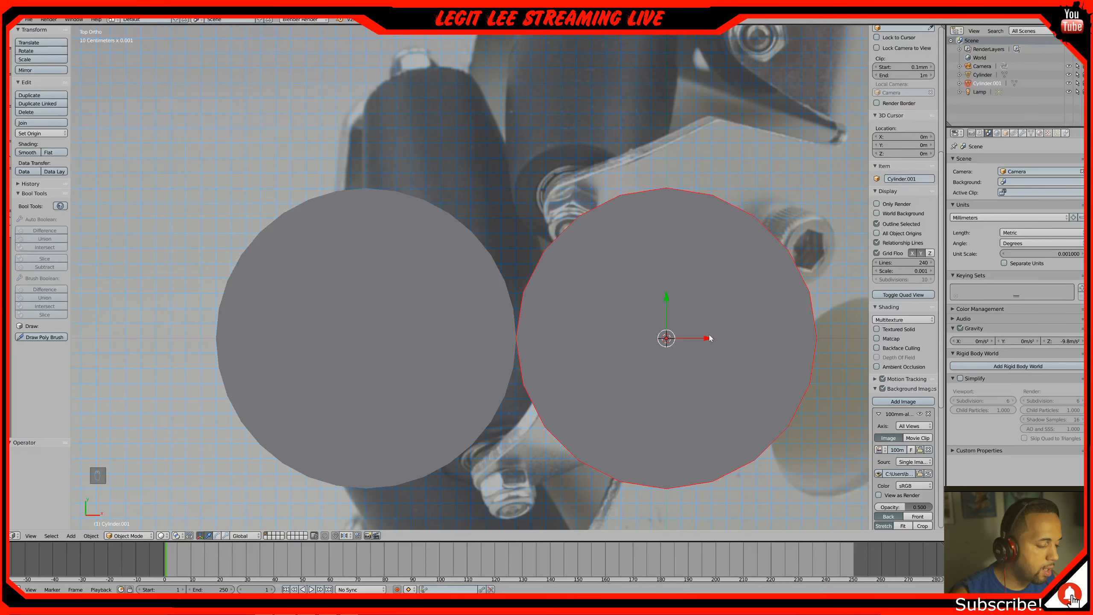
# Select both the upper and lower vertices at the +Y edge of the 20-vertex cylinder in Edit Mode using wireframe display
pyautogui.press('Tab')
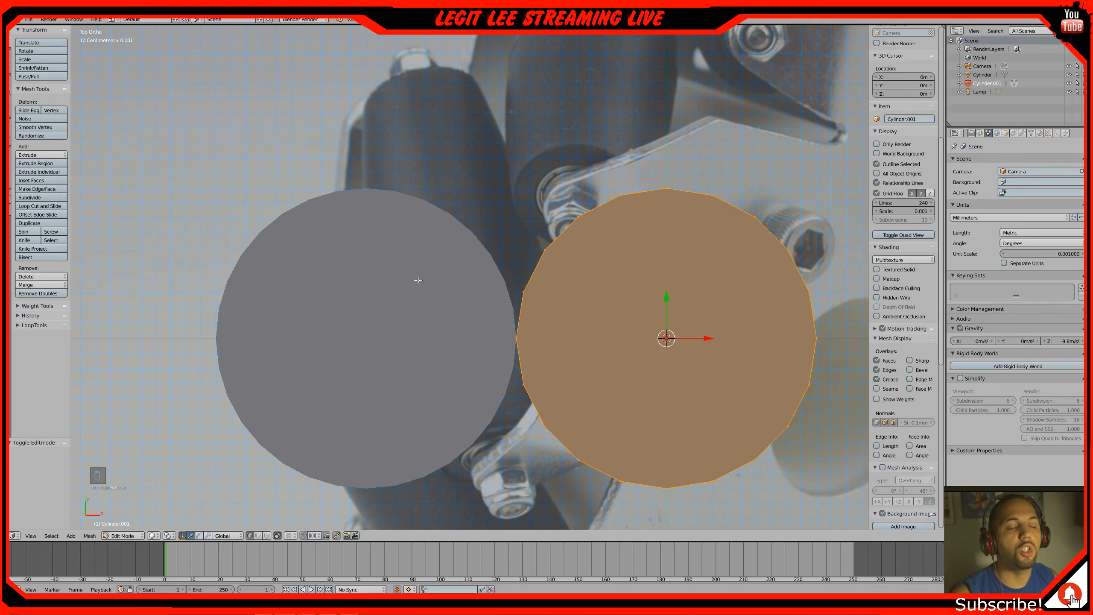
pyautogui.rightClick(666, 190)
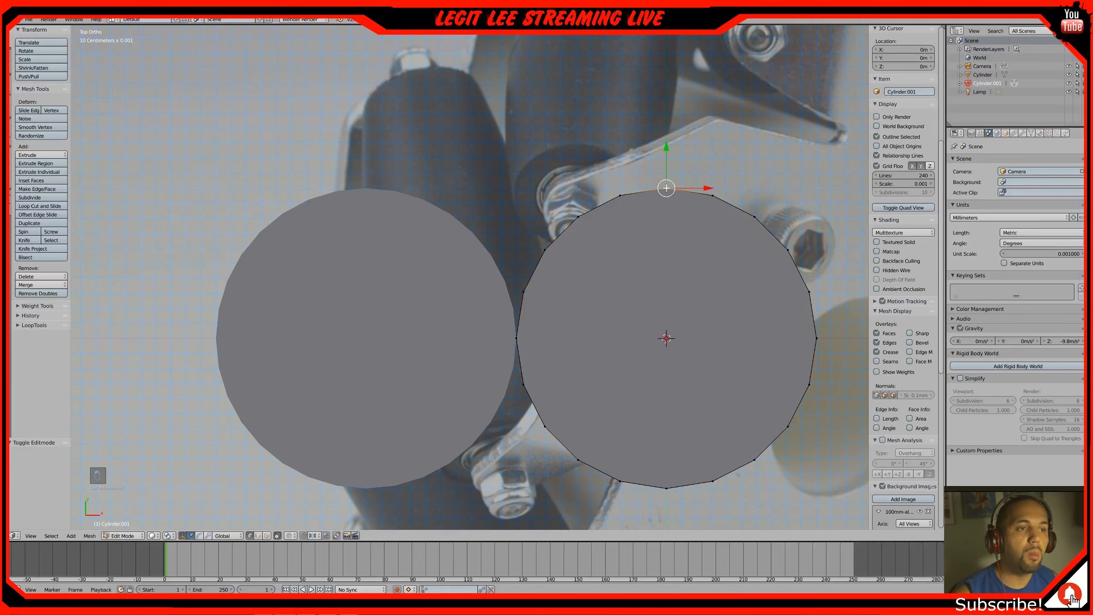
pyautogui.press('z')
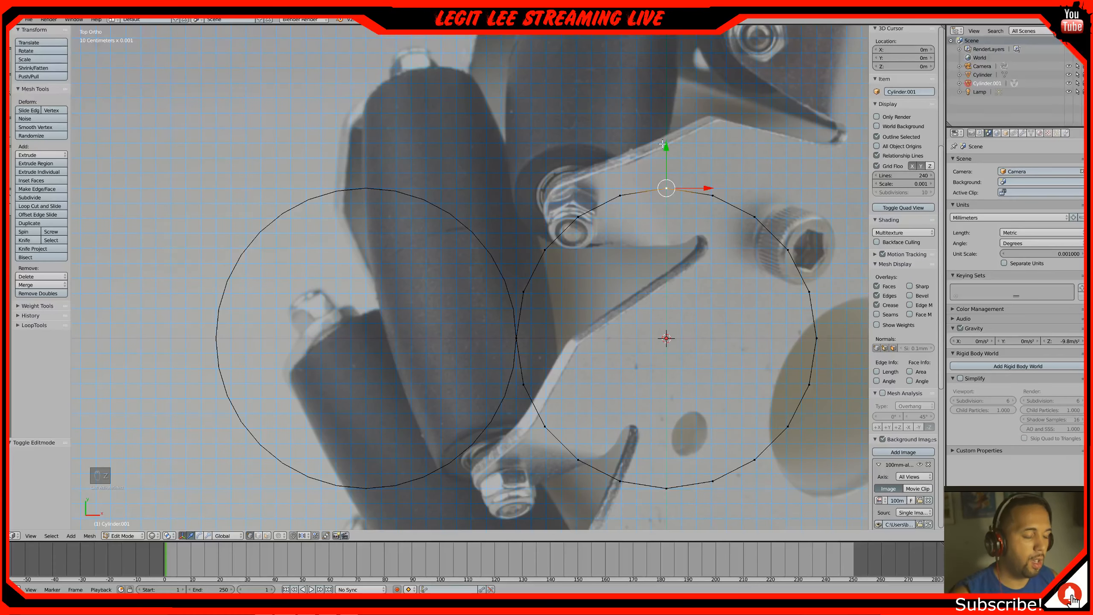
pyautogui.press('b')
pyautogui.moveTo(654, 160); pyautogui.dragTo(728, 246)
pyautogui.press('b')
pyautogui.moveTo(657, 163); pyautogui.dragTo(684, 219)
pyautogui.press('a')
pyautogui.press('b')
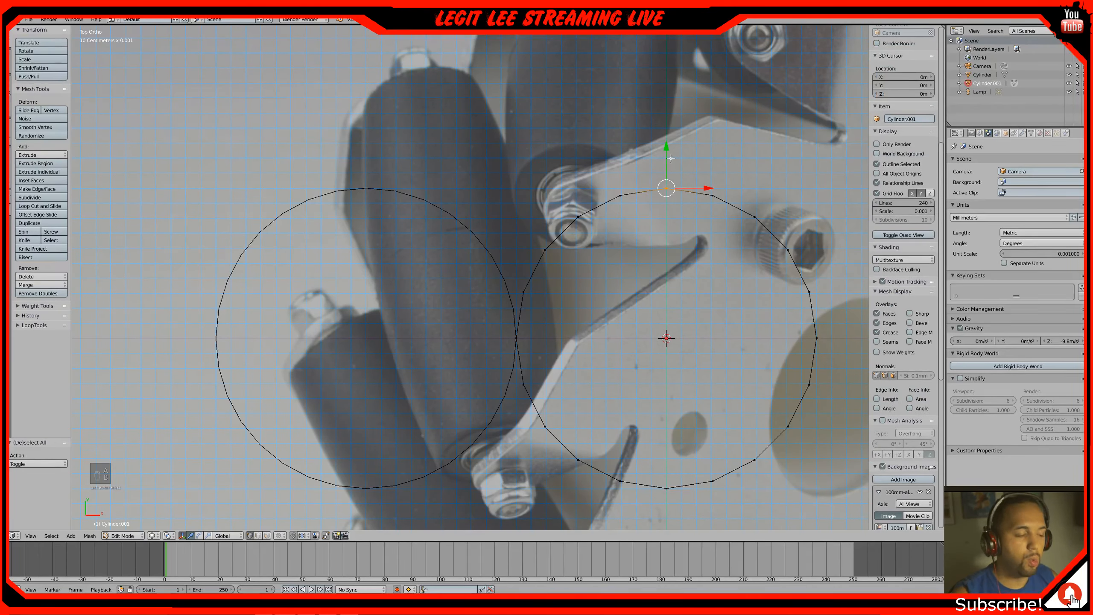
pyautogui.moveTo(667, 223); pyautogui.dragTo(666, 247, button='middle')
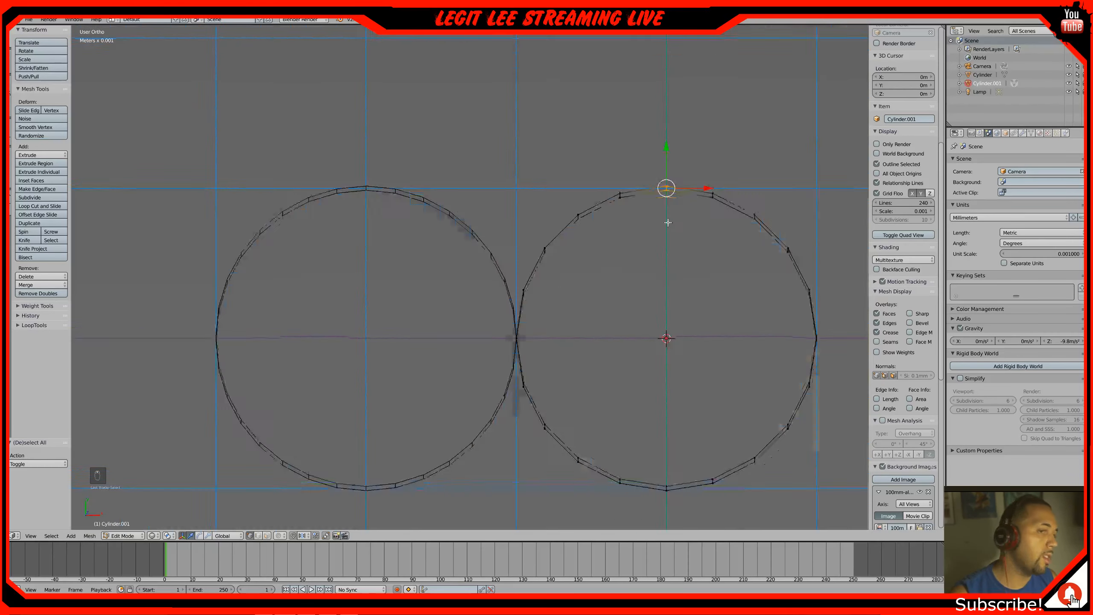
pyautogui.press('KP_7')
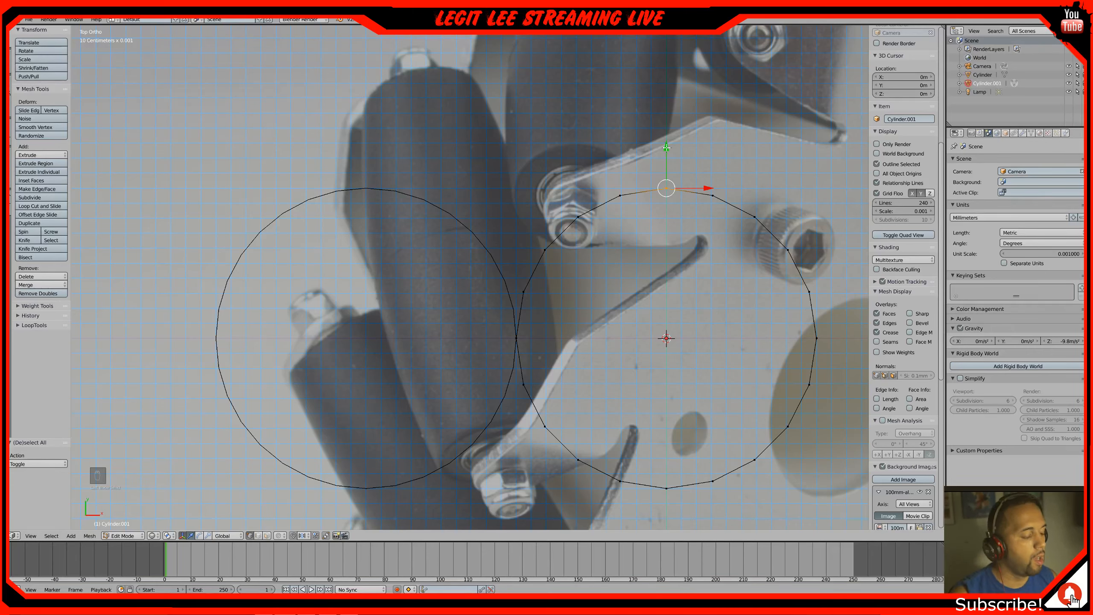
# Pull the selected vertices about 0.6 mm inward along Y, inspect the notch in solid shading, and undo the move
pyautogui.moveTo(667, 148); pyautogui.dragTo(671, 239)
pyautogui.press('z')
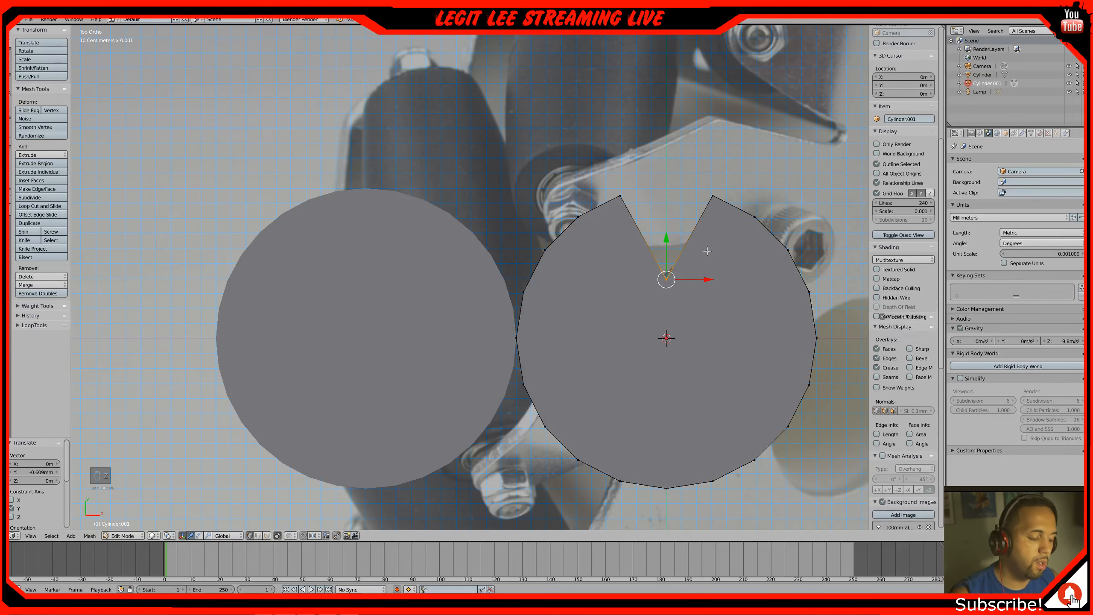
pyautogui.moveTo(708, 251)
pyautogui.mouseDown(button='middle')
pyautogui.moveTo(576, 209)
pyautogui.moveTo(615, 202)
pyautogui.moveTo(586, 234)
pyautogui.moveTo(690, 246)
pyautogui.moveTo(671, 258)
pyautogui.moveTo(699, 246)
pyautogui.mouseUp(button='middle')
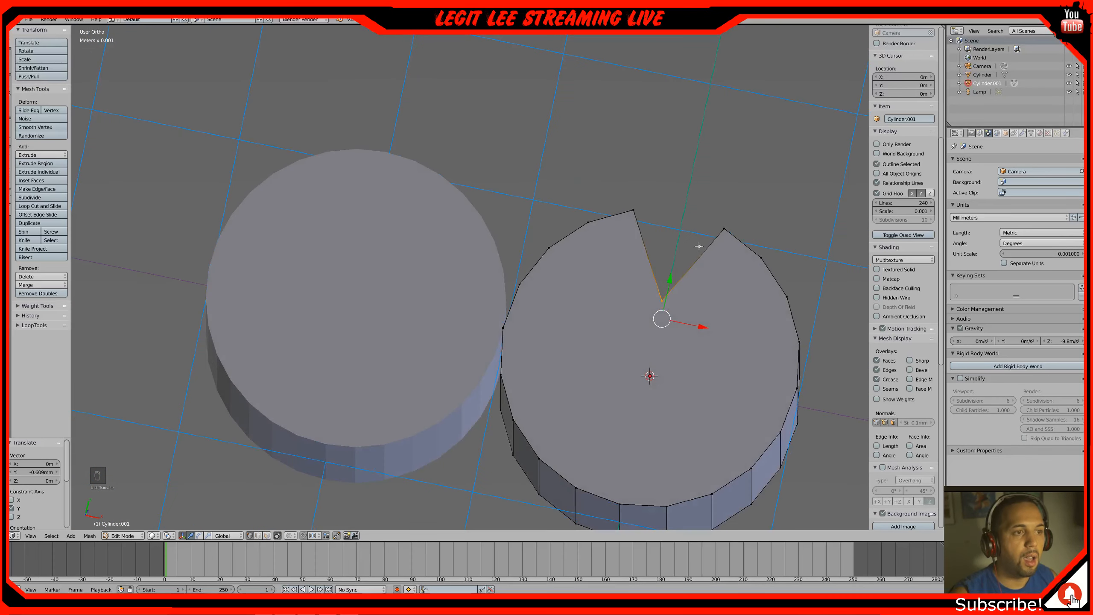
pyautogui.moveTo(633, 233); pyautogui.dragTo(640, 270, button='middle')
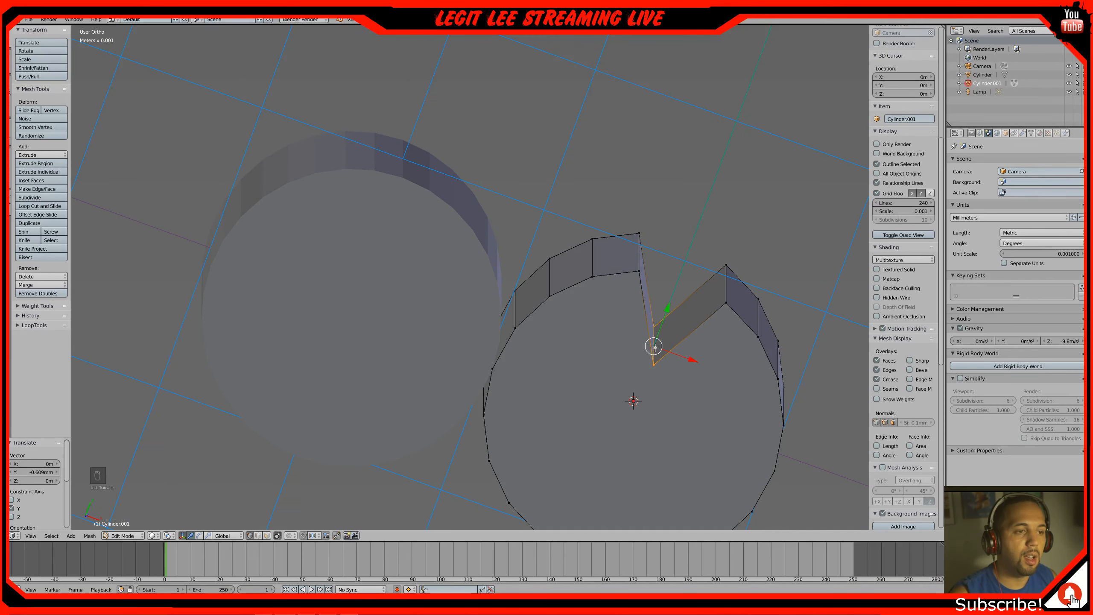
pyautogui.hotkey('ctrl', 'z')
pyautogui.moveTo(653, 345)
pyautogui.mouseDown(button='middle')
pyautogui.moveTo(647, 313)
pyautogui.moveTo(638, 338)
pyautogui.mouseUp(button='middle')
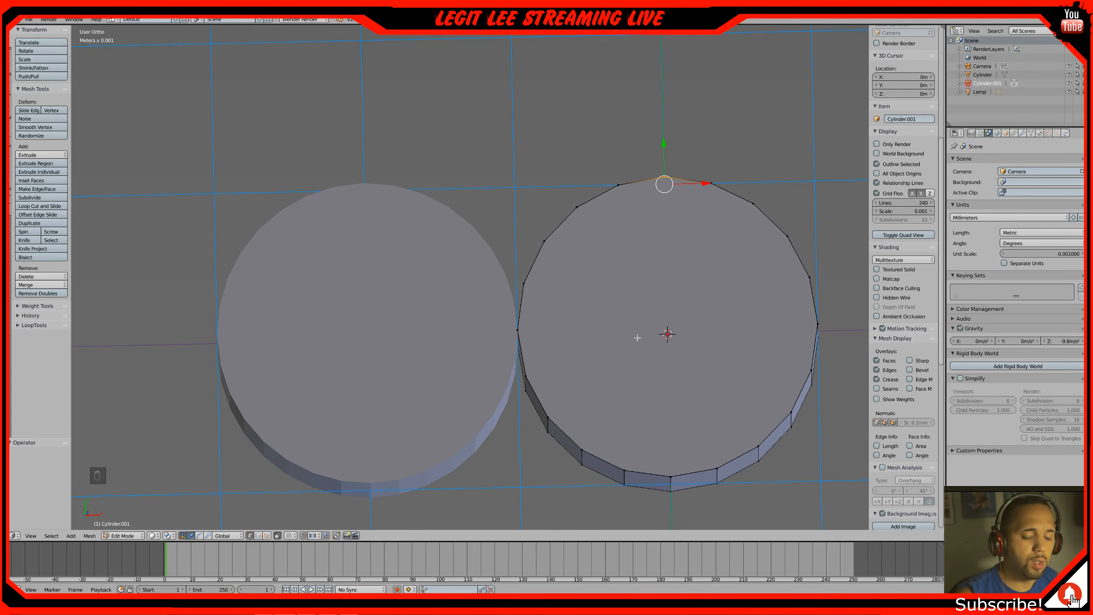
pyautogui.press('KP_7')
# Leave Edit Mode and delete the first, rounder cylinder, keeping the 20-vertex one
pyautogui.press('Tab')
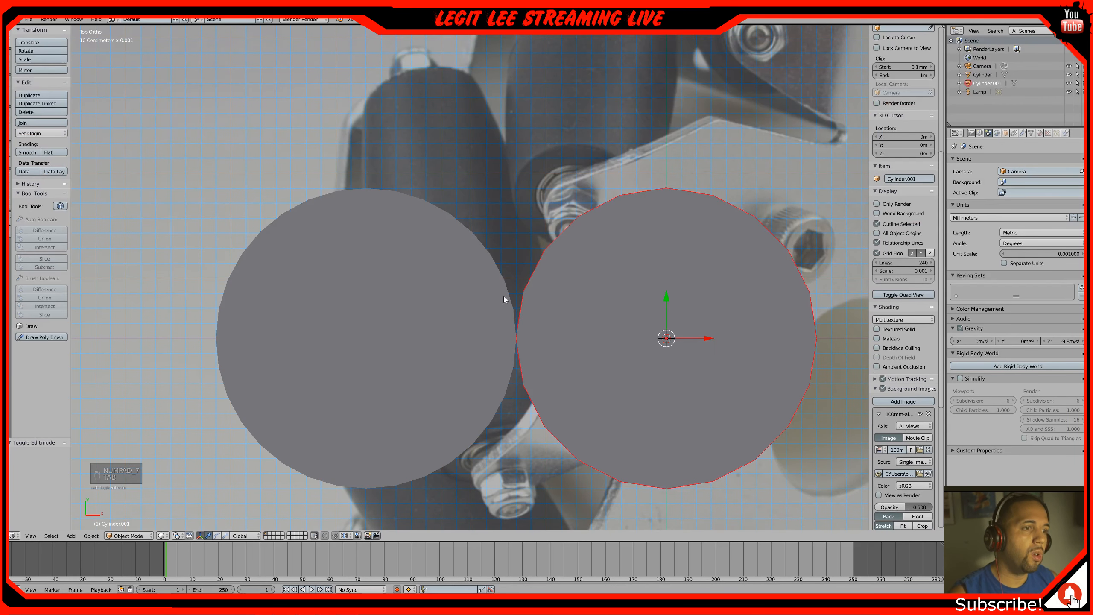
pyautogui.rightClick(416, 297)
pyautogui.press('Delete')
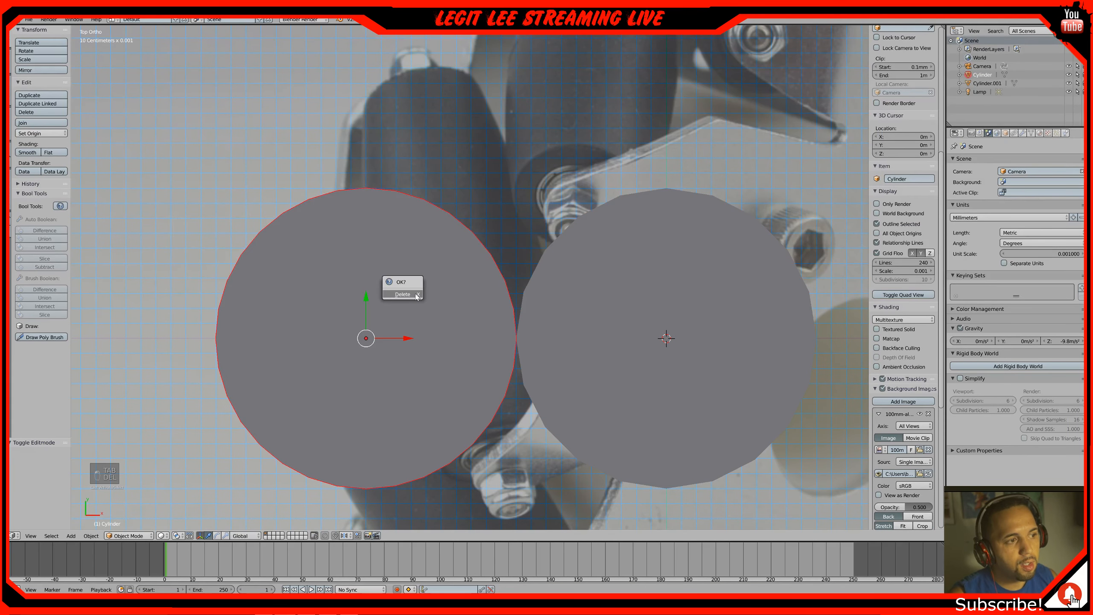
pyautogui.click(414, 297)
# Raise the remaining cylinder to a Z location of 1 mm in the front view
pyautogui.press('KP_1')
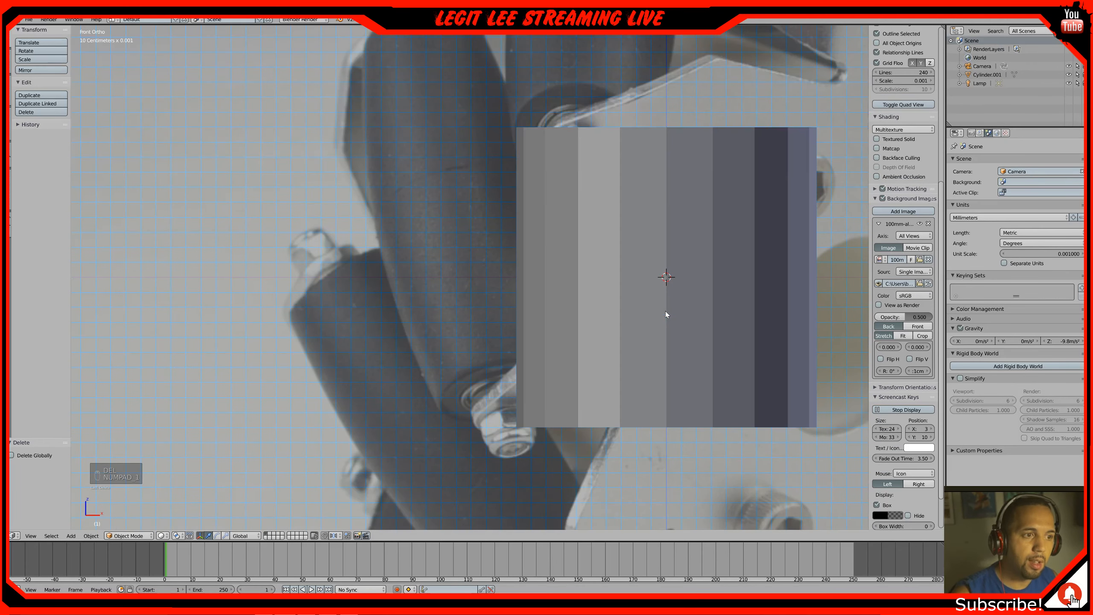
pyautogui.keyDown('shift'); pyautogui.moveTo(688, 300); pyautogui.dragTo(510, 318, button='middle'); pyautogui.keyUp('shift')
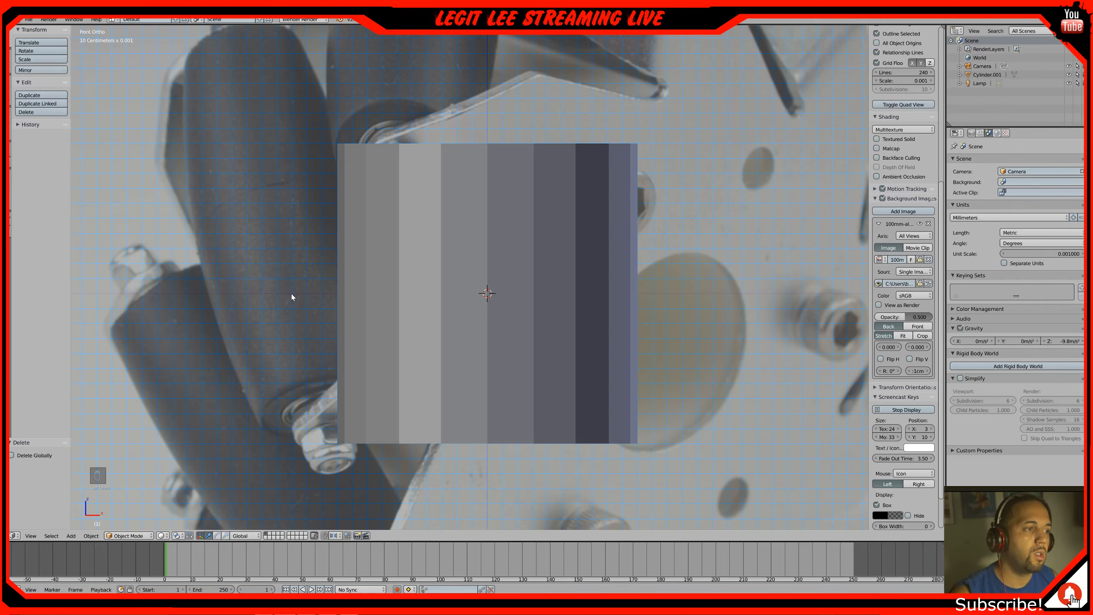
pyautogui.scroll(10, 921, 138)
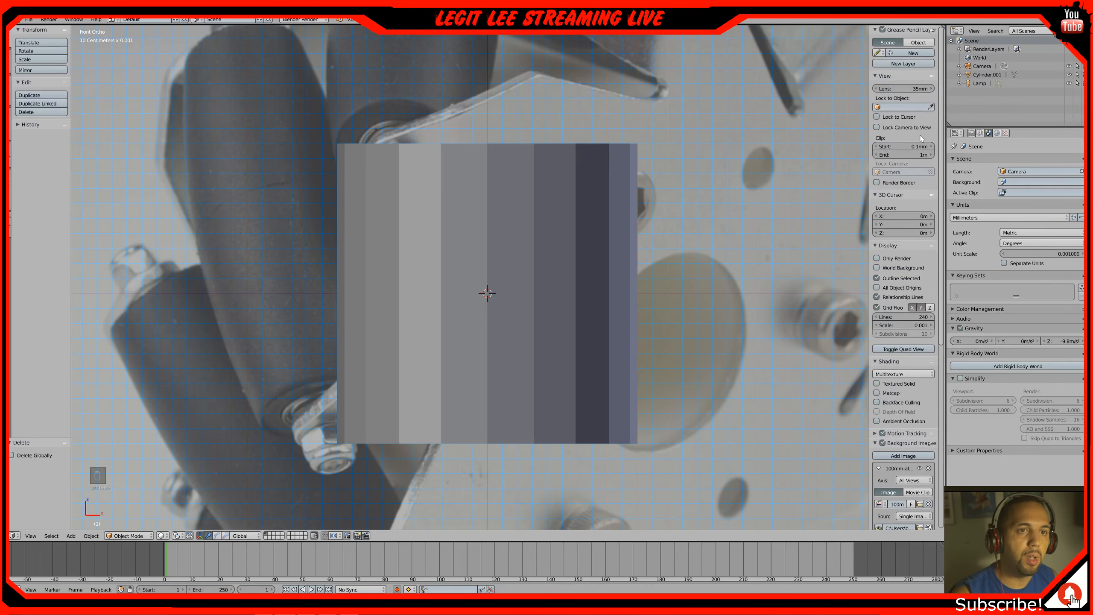
pyautogui.rightClick(495, 287)
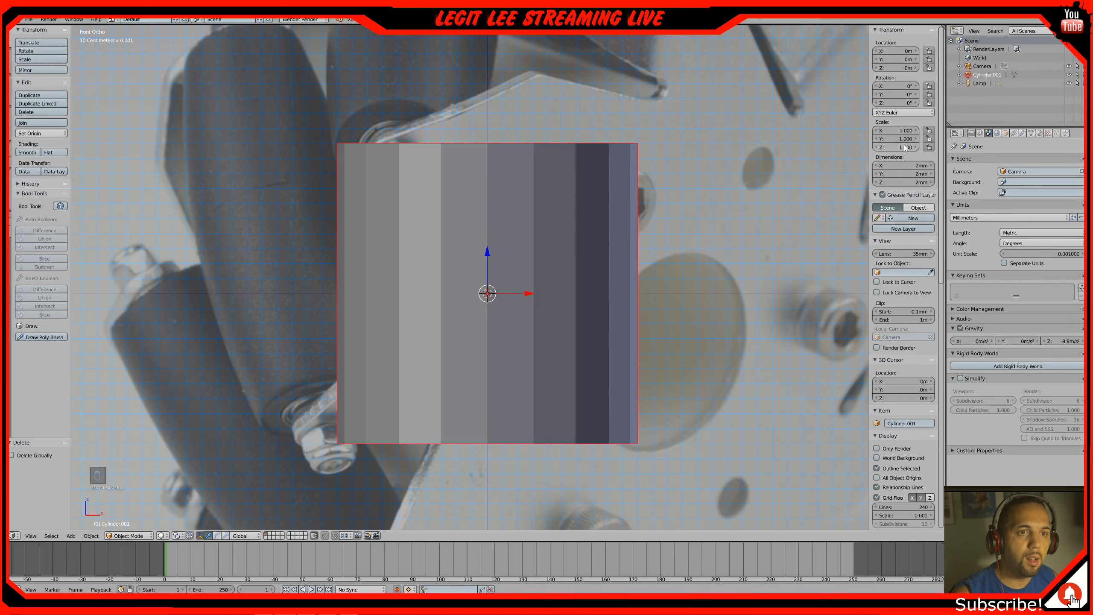
pyautogui.click(909, 67)
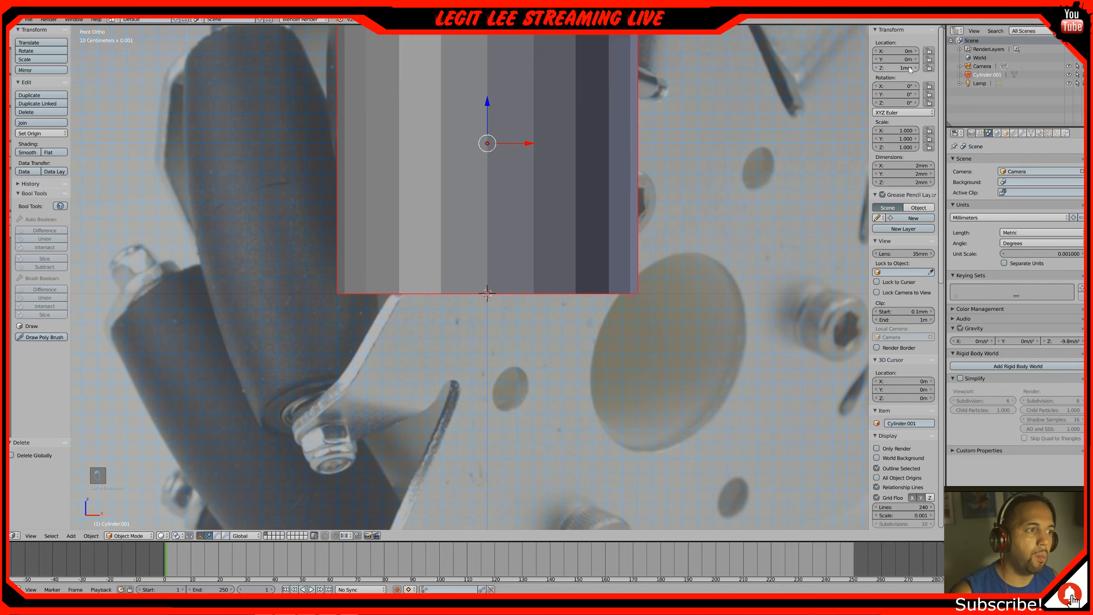
# Return to the top view in Edit Mode and rename the cylinder object as M Blade 1
pyautogui.press('KP_7')
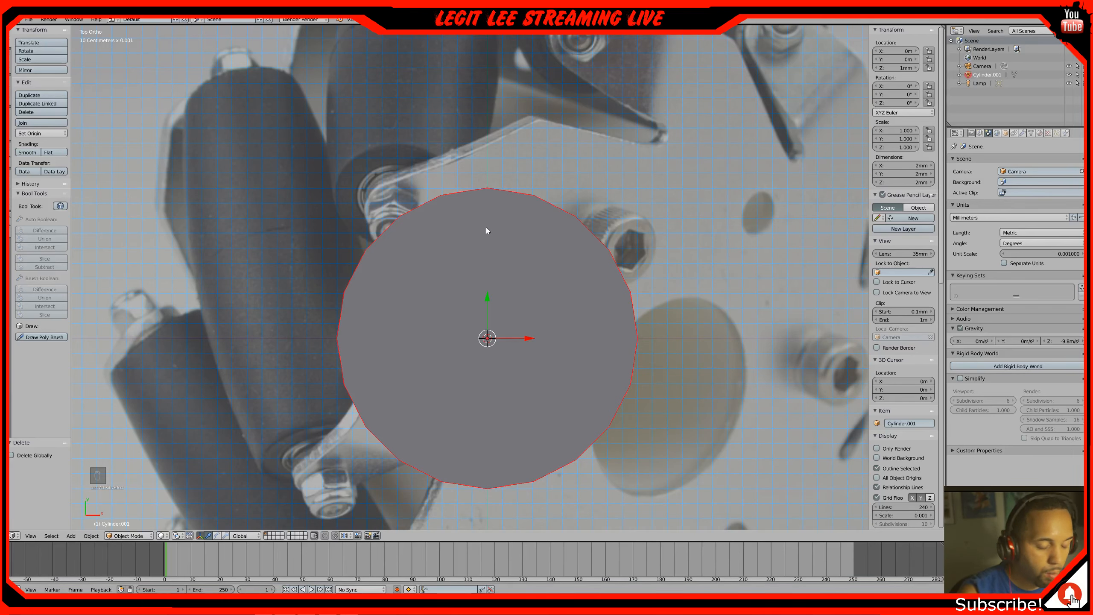
pyautogui.press('Tab')
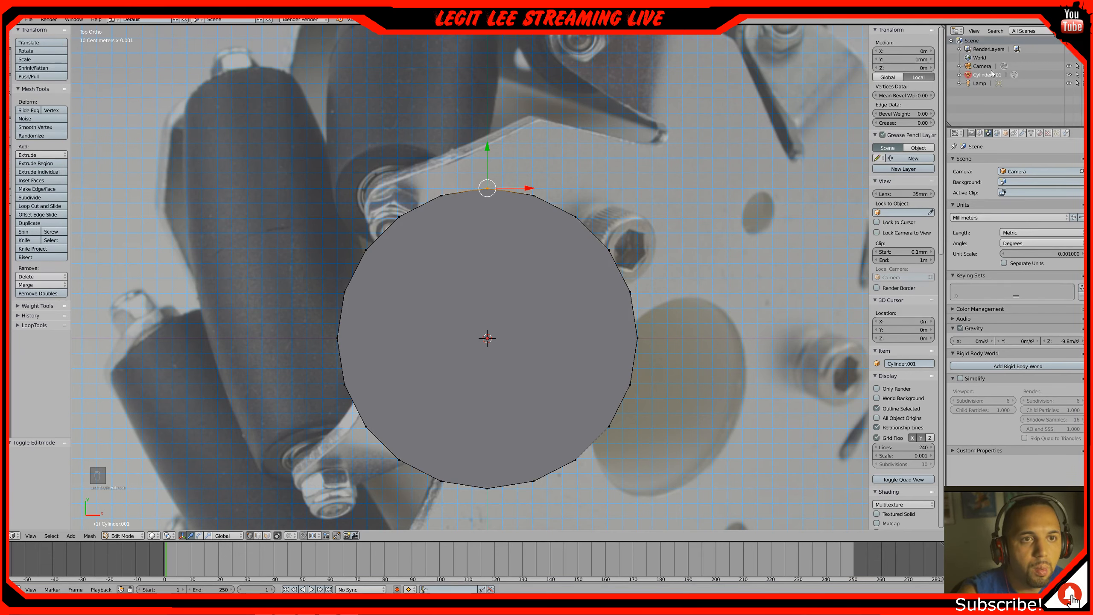
pyautogui.doubleClick(988, 76)
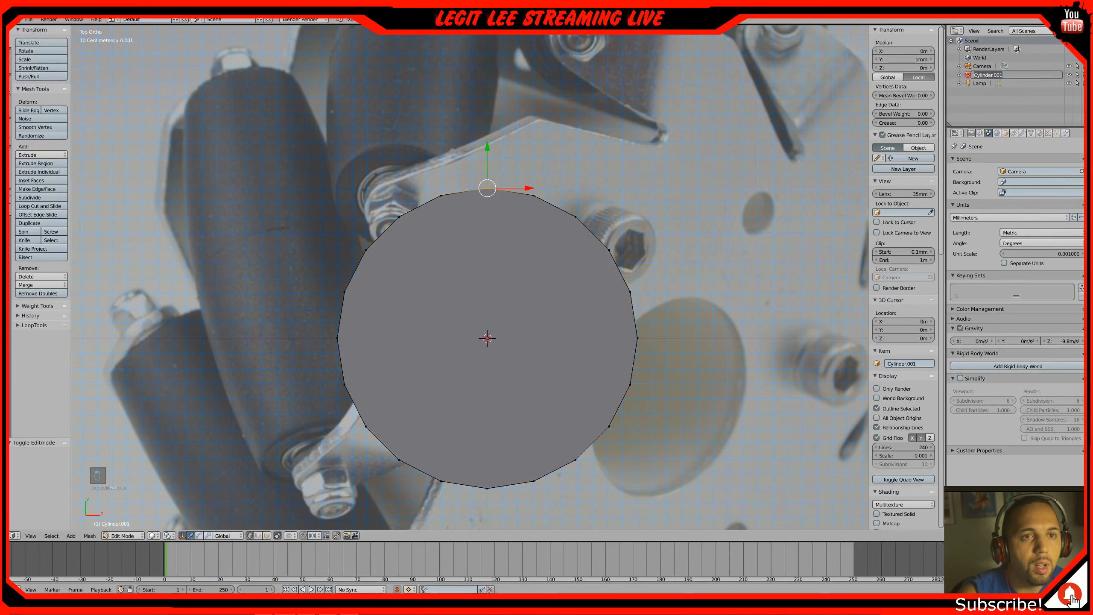
pyautogui.press('BackSpace')
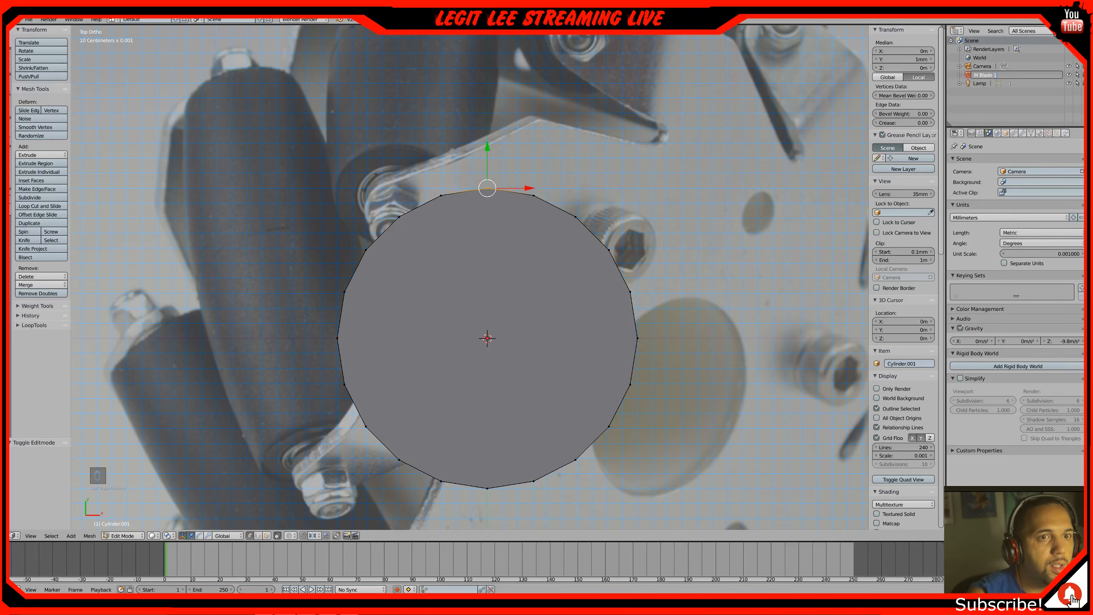
pyautogui.press('Return')
# Switch to the browser's mecanum wheel image search and open the Amazon 6 inch wheel image containing the technical drawings
pyautogui.scroll(-1, 566, 234)
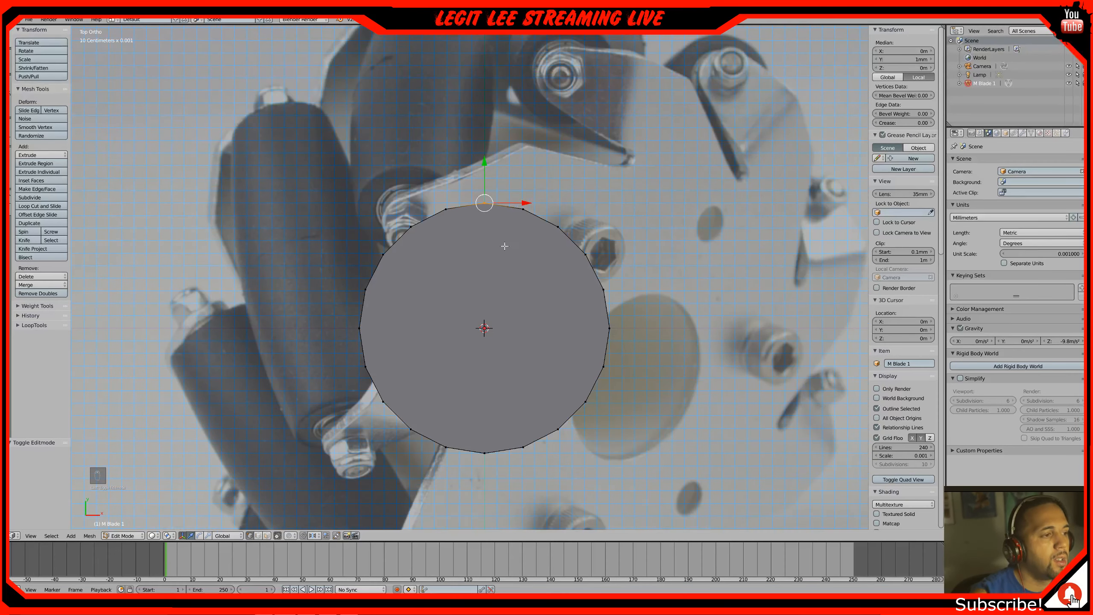
pyautogui.keyDown('shift'); pyautogui.moveTo(505, 271); pyautogui.dragTo(494, 217, button='middle'); pyautogui.keyUp('shift')
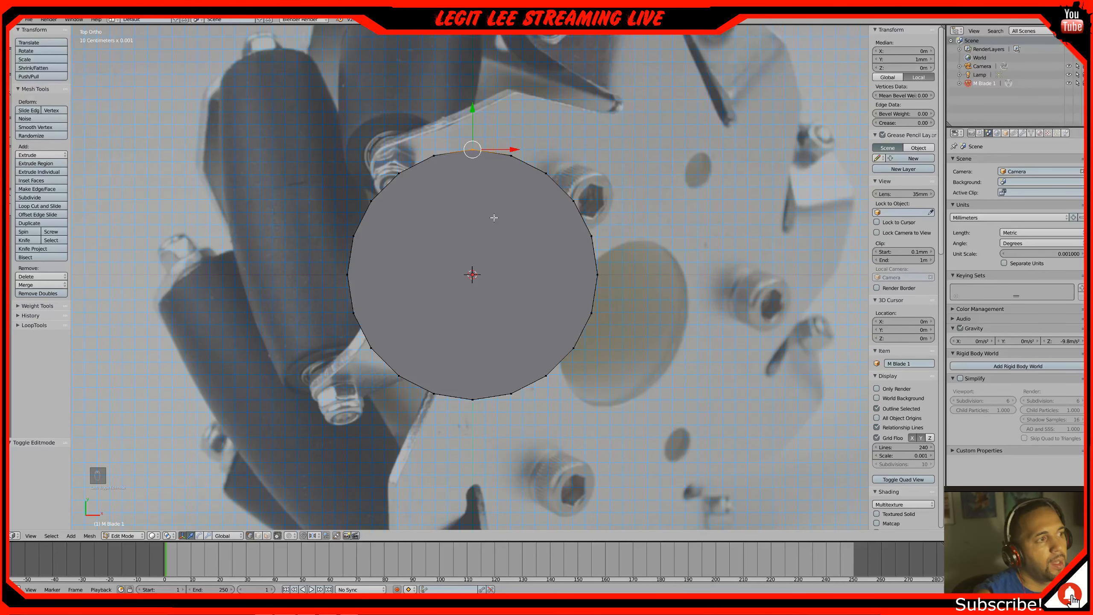
pyautogui.scroll(-2, 494, 218)
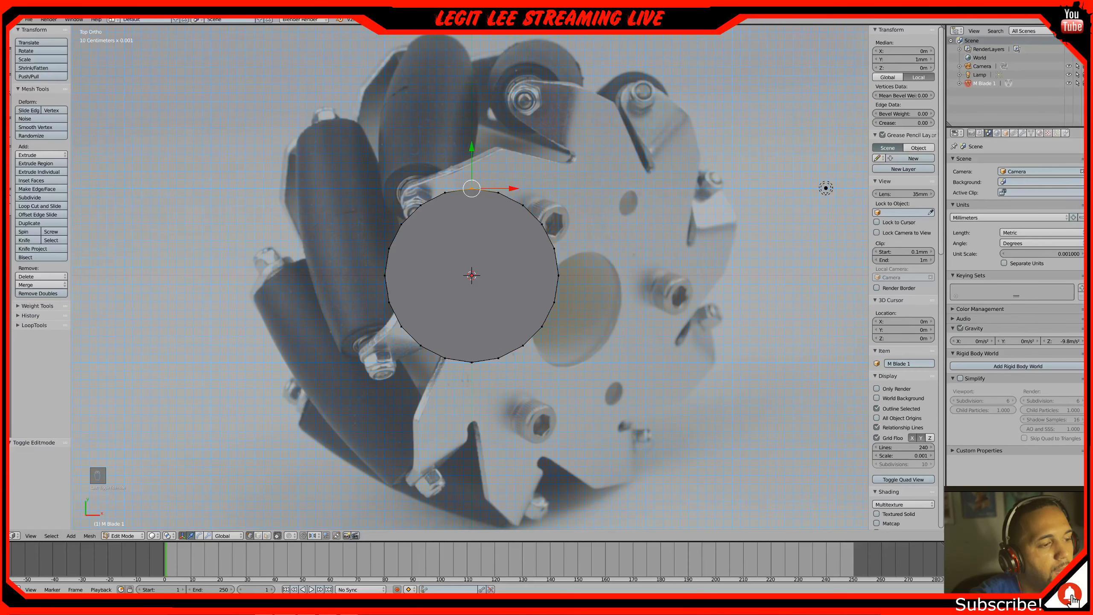
pyautogui.hotkey('alt', 'Tab')
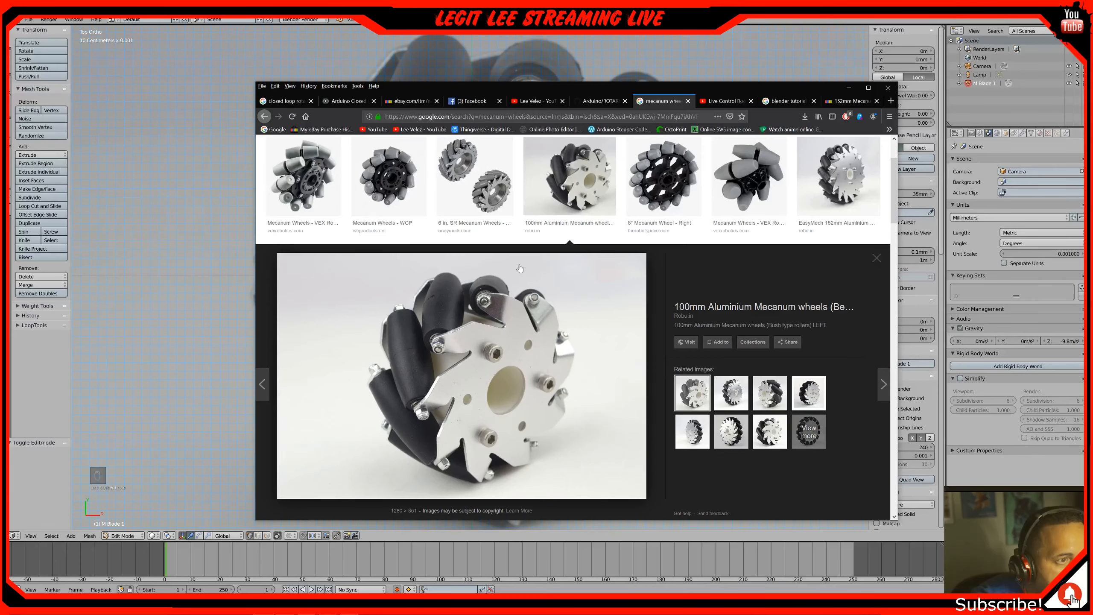
pyautogui.scroll(-3, 520, 268)
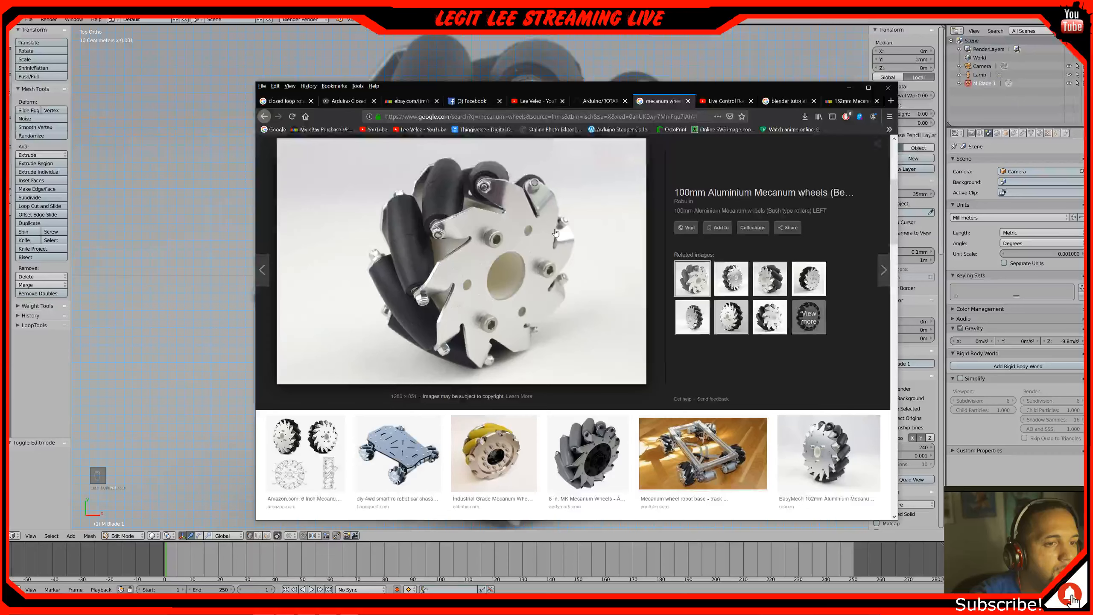
pyautogui.scroll(-6, 555, 233)
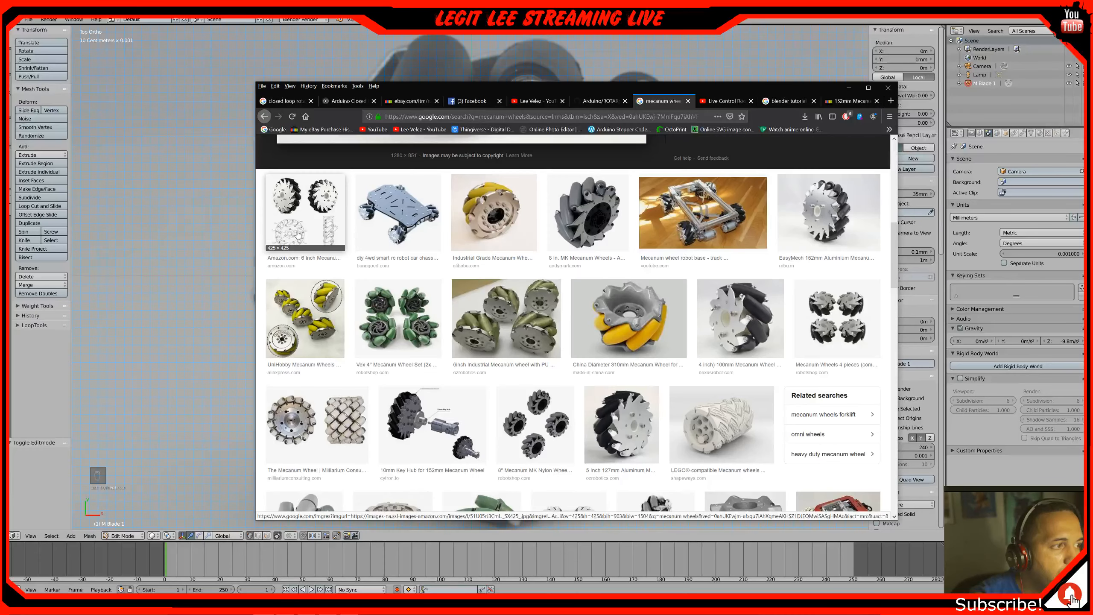
pyautogui.click(298, 234)
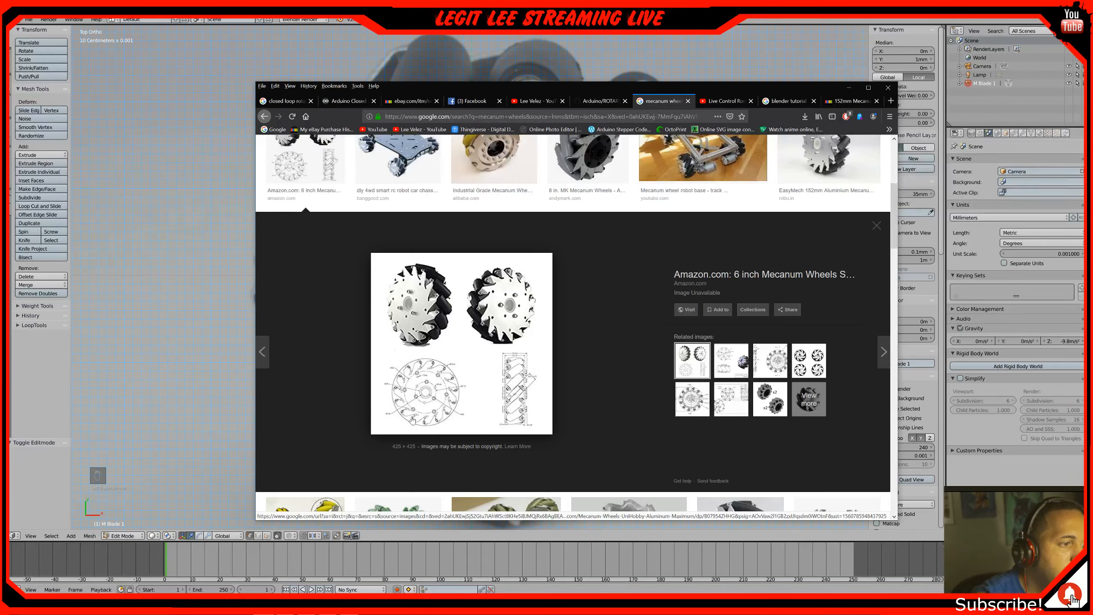
# Save the 6 inch mecanum wheel drawing to Pictures as M Blade image and return to Blender
pyautogui.rightClick(438, 378)
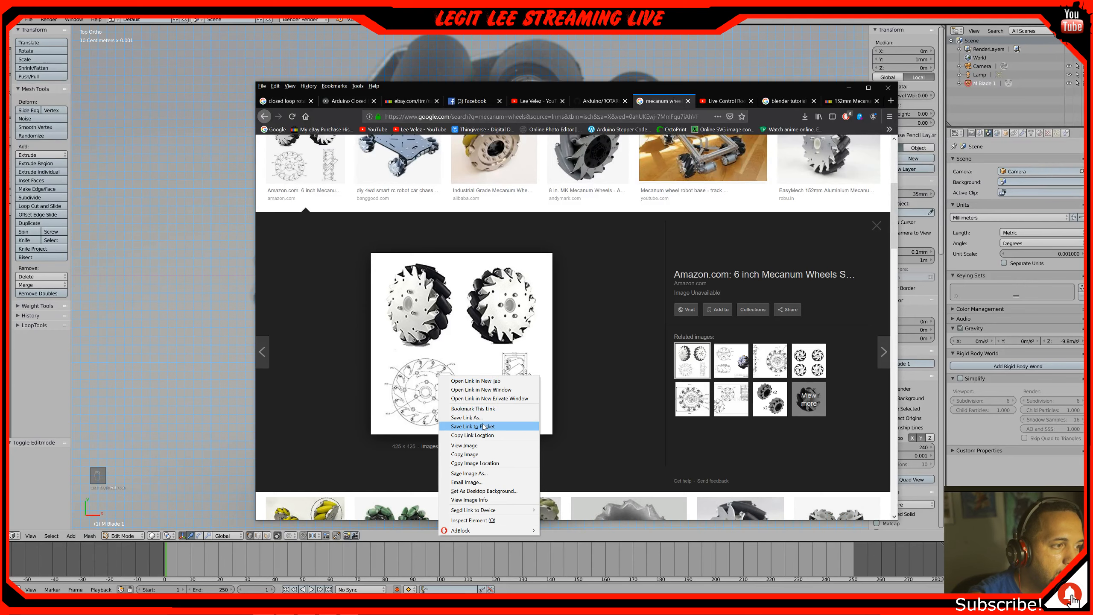
pyautogui.click(469, 474)
pyautogui.write('M Bl')
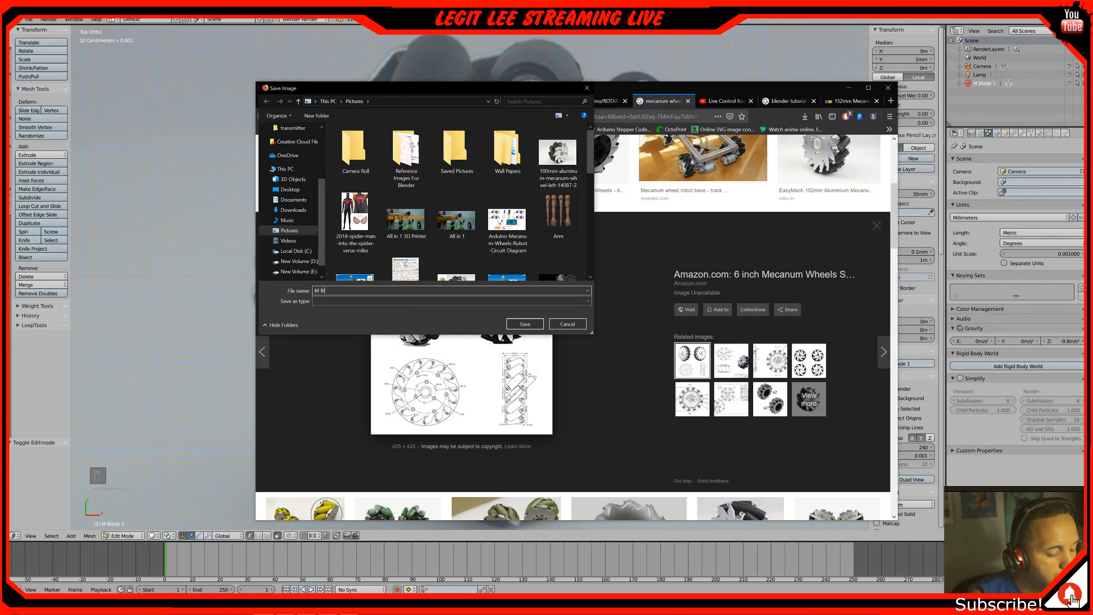
pyautogui.write('ade image')
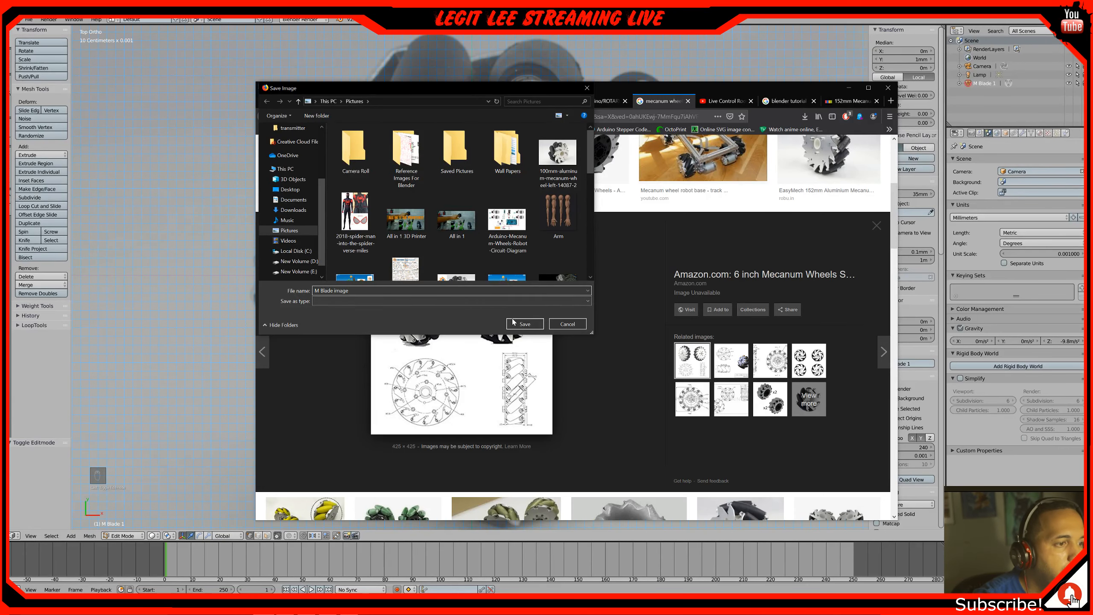
pyautogui.click(525, 324)
pyautogui.click(851, 88)
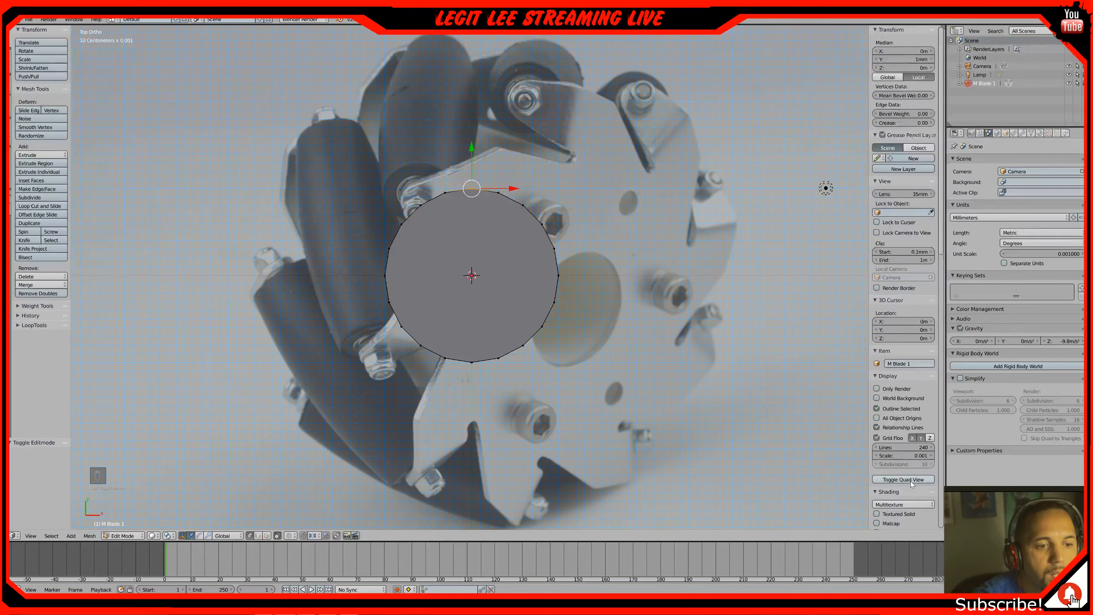
# Replace the current background image with M Blade image.jpg from the Pictures folder
pyautogui.scroll(-15, 920, 446)
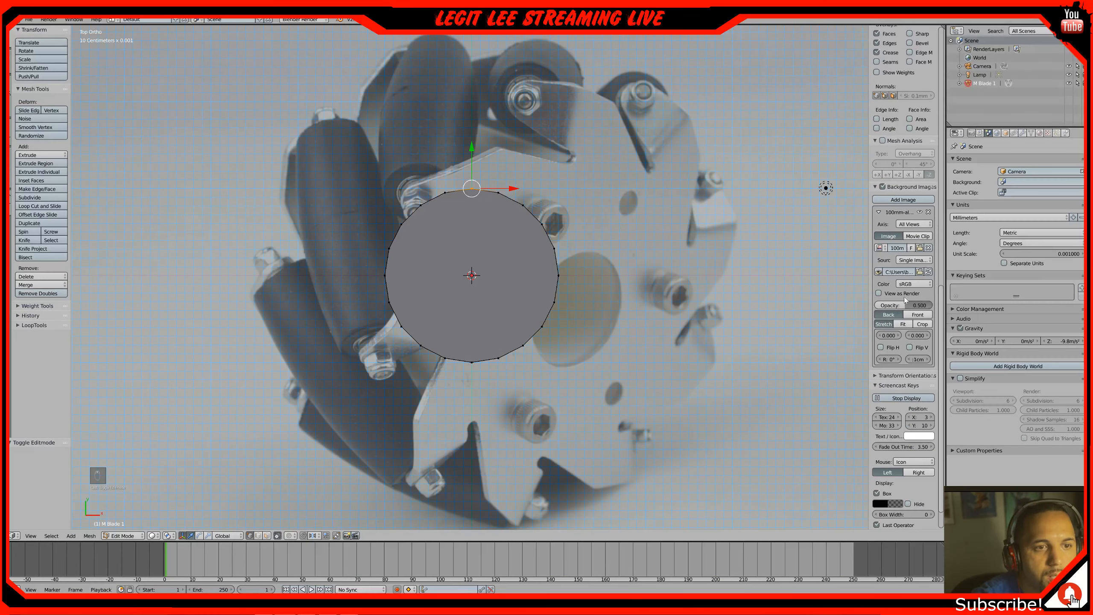
pyautogui.click(928, 212)
pyautogui.click(906, 200)
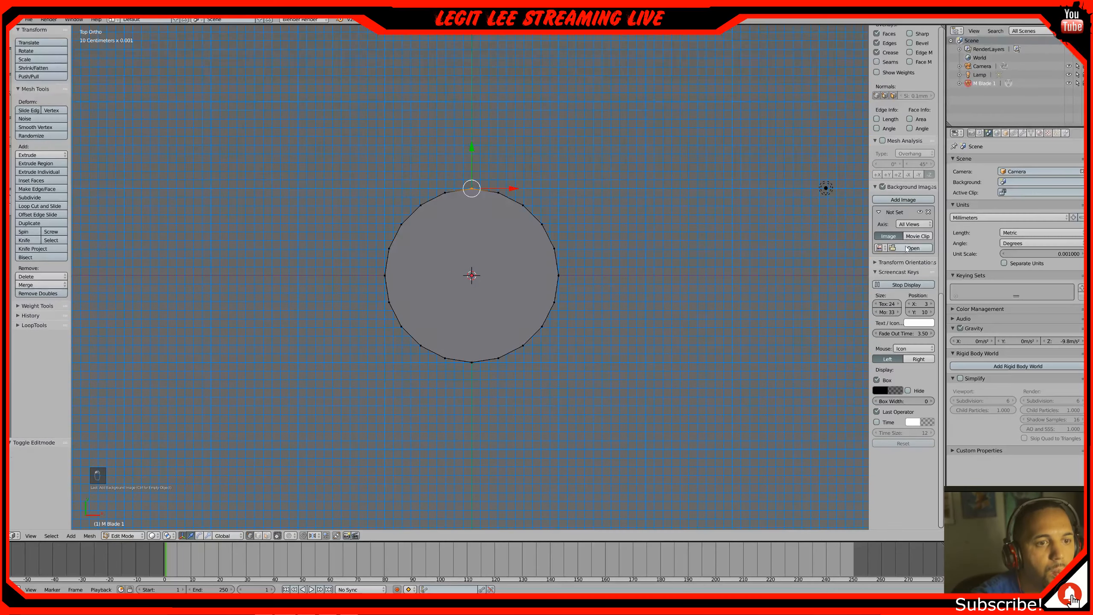
pyautogui.click(908, 248)
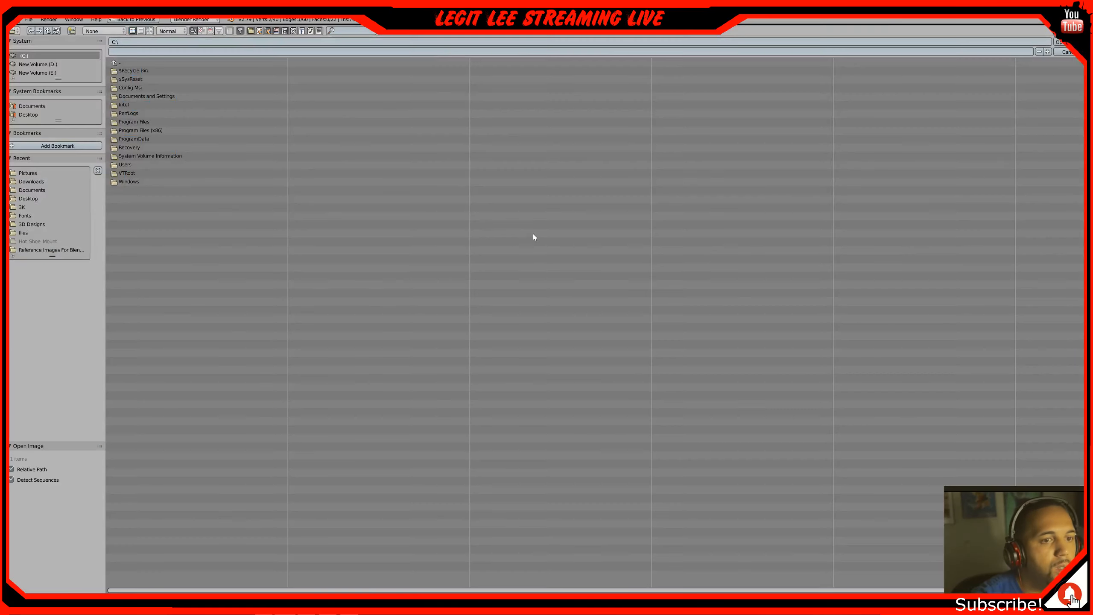
pyautogui.click(37, 174)
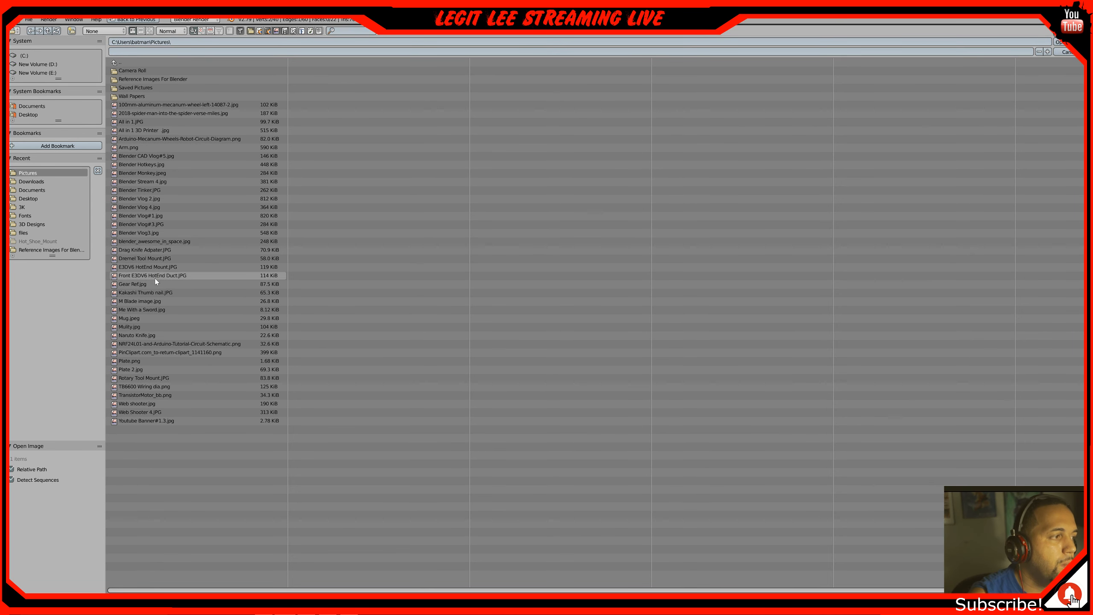
pyautogui.doubleClick(149, 301)
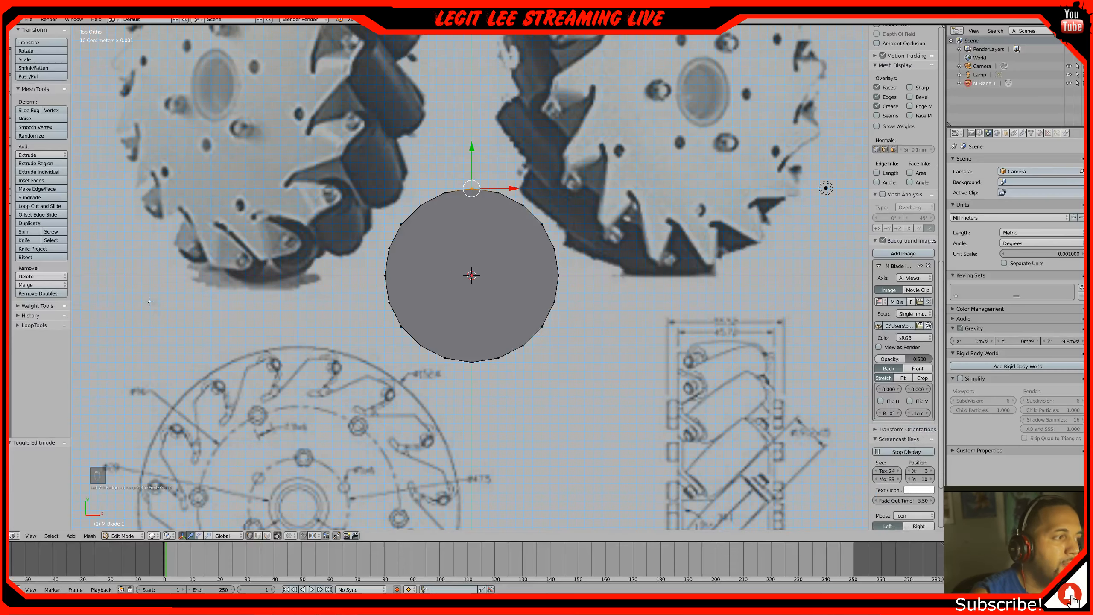
# Raise the background image's opacity to about 0.53 and shift the image to an X offset of 2.0
pyautogui.scroll(-3, 213, 290)
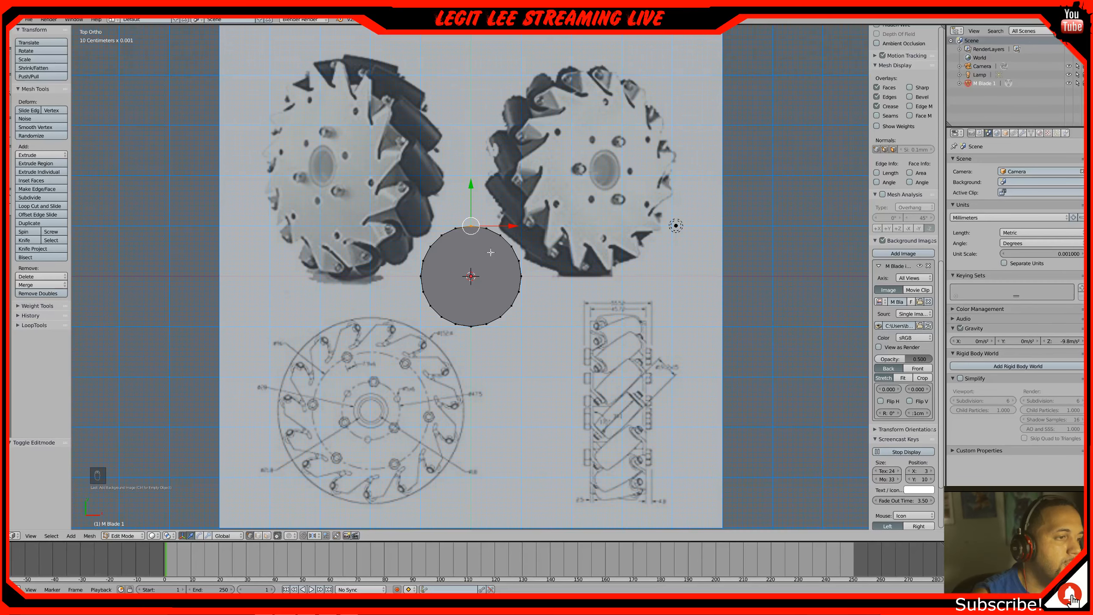
pyautogui.keyDown('shift'); pyautogui.moveTo(411, 408); pyautogui.dragTo(424, 352, button='middle'); pyautogui.keyUp('shift')
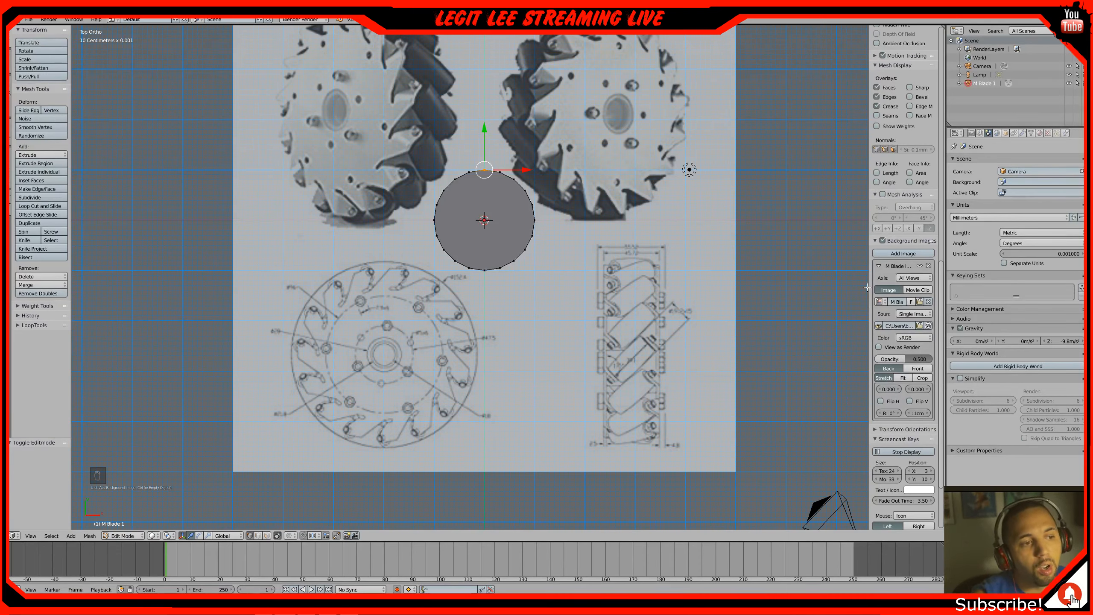
pyautogui.scroll(-5, 921, 311)
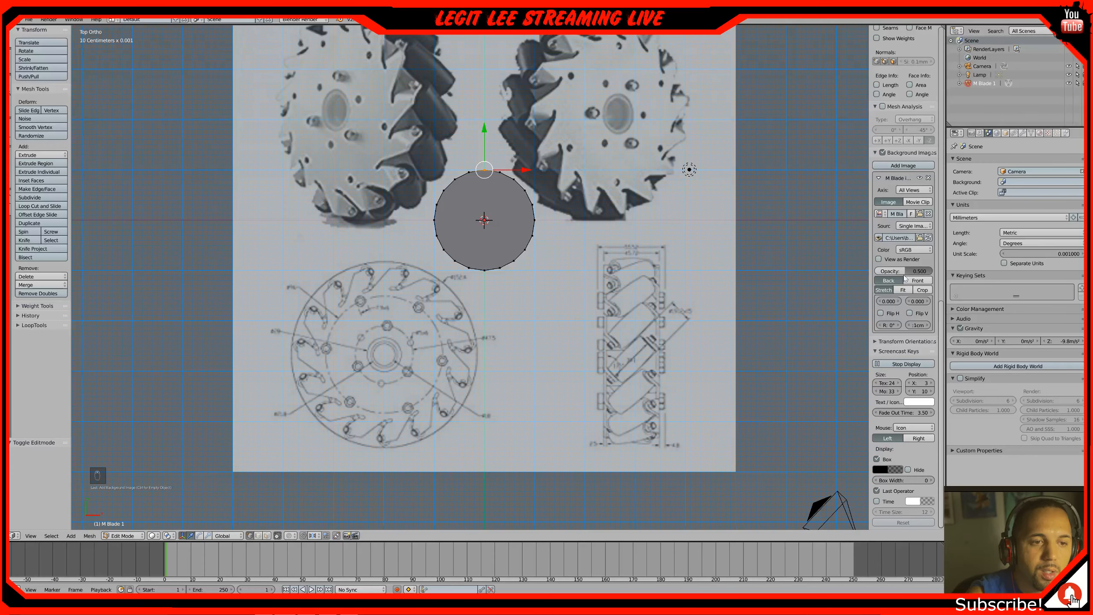
pyautogui.moveTo(904, 274)
pyautogui.mouseDown()
pyautogui.moveTo(930, 274)
pyautogui.moveTo(898, 271)
pyautogui.moveTo(908, 271)
pyautogui.mouseUp()
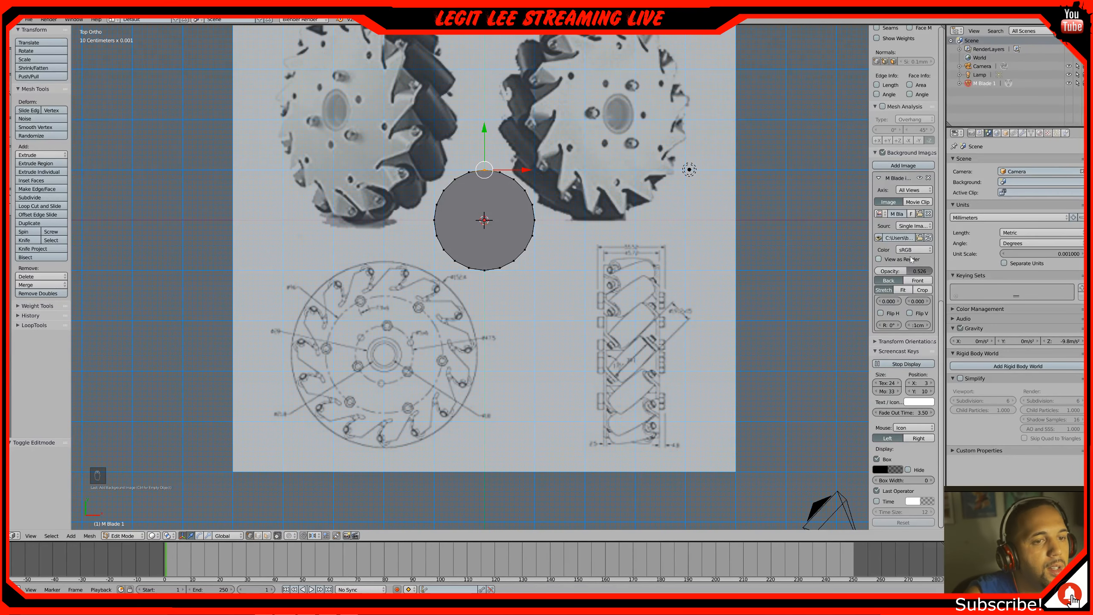
pyautogui.moveTo(888, 301); pyautogui.dragTo(900, 301)
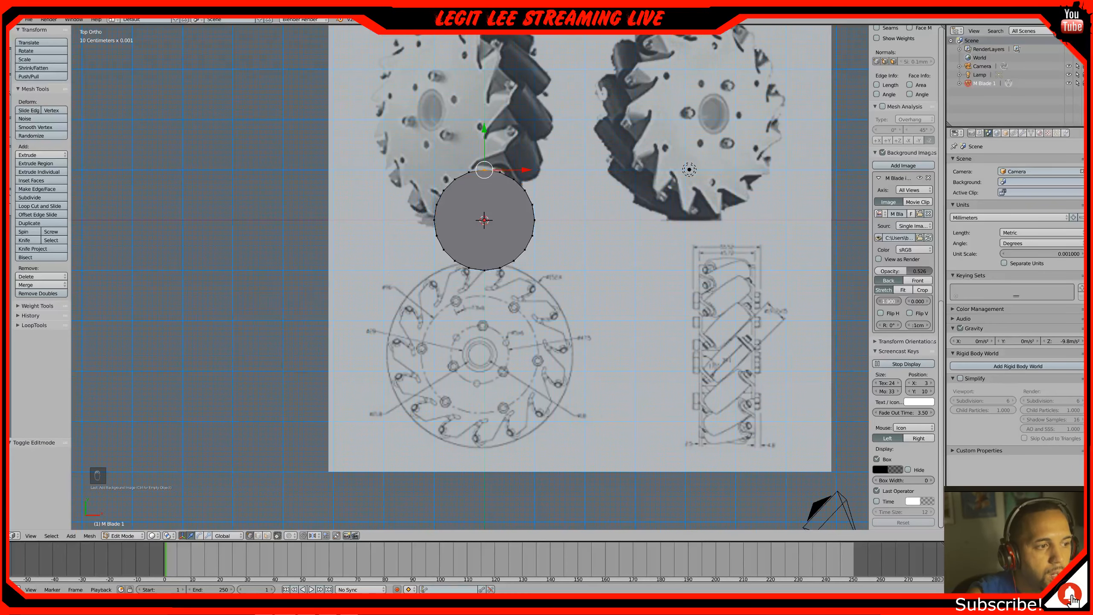
pyautogui.moveTo(889, 301); pyautogui.dragTo(891, 301)
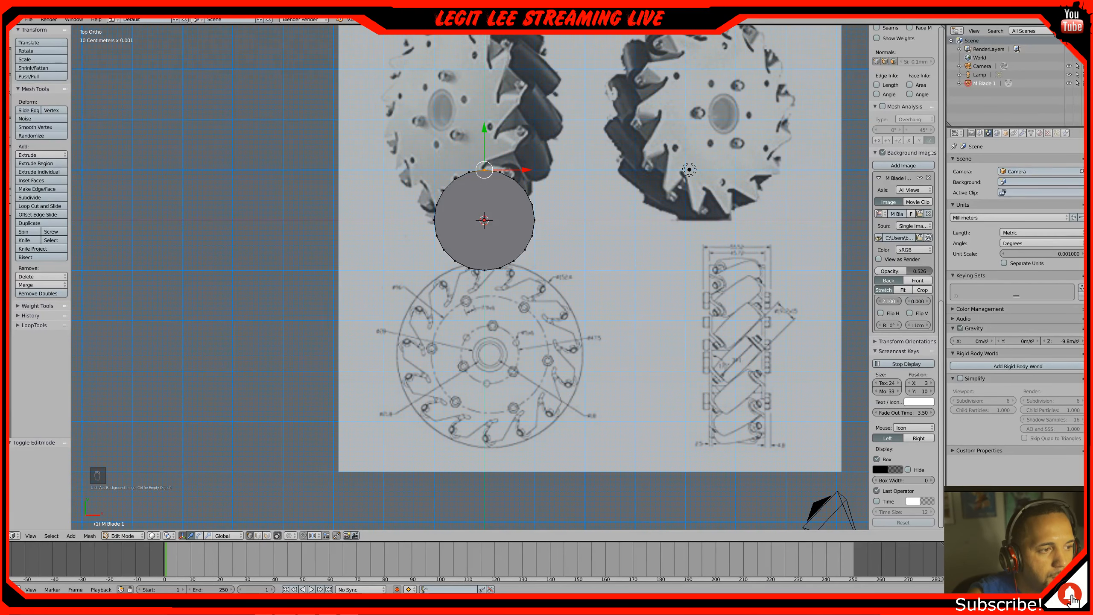
pyautogui.click(879, 302)
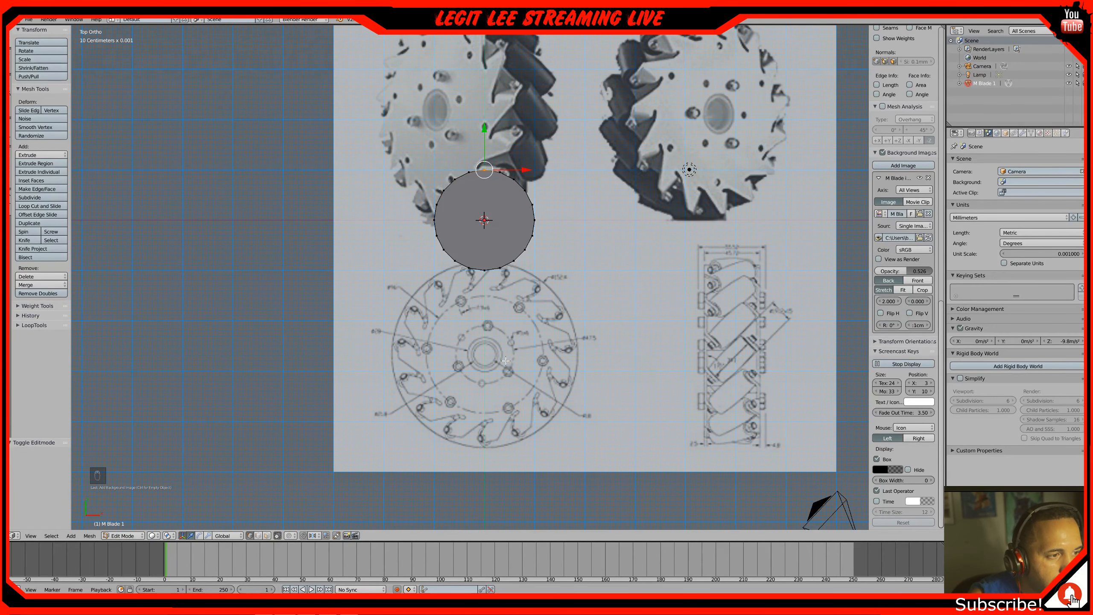
# Try X offsets of 2.05 and 1.95 for the background image to centre the wheel drawing's hub horizontally
pyautogui.scroll(3, 504, 360)
pyautogui.scroll(1, 502, 413)
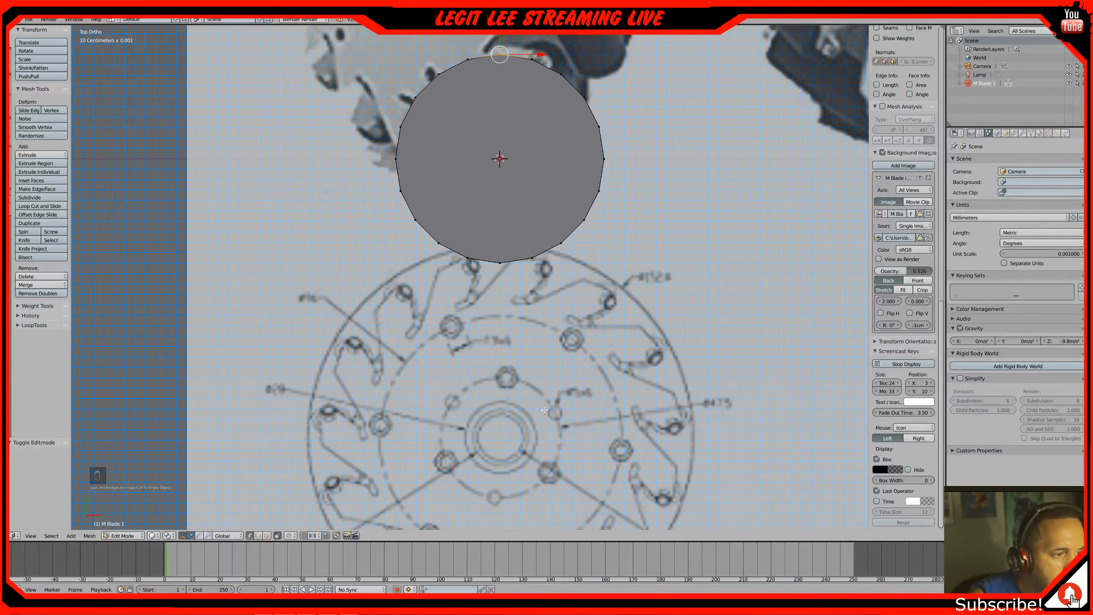
pyautogui.keyDown('shift'); pyautogui.moveTo(544, 411); pyautogui.dragTo(581, 288, button='middle'); pyautogui.keyUp('shift')
pyautogui.scroll(4, 567, 277)
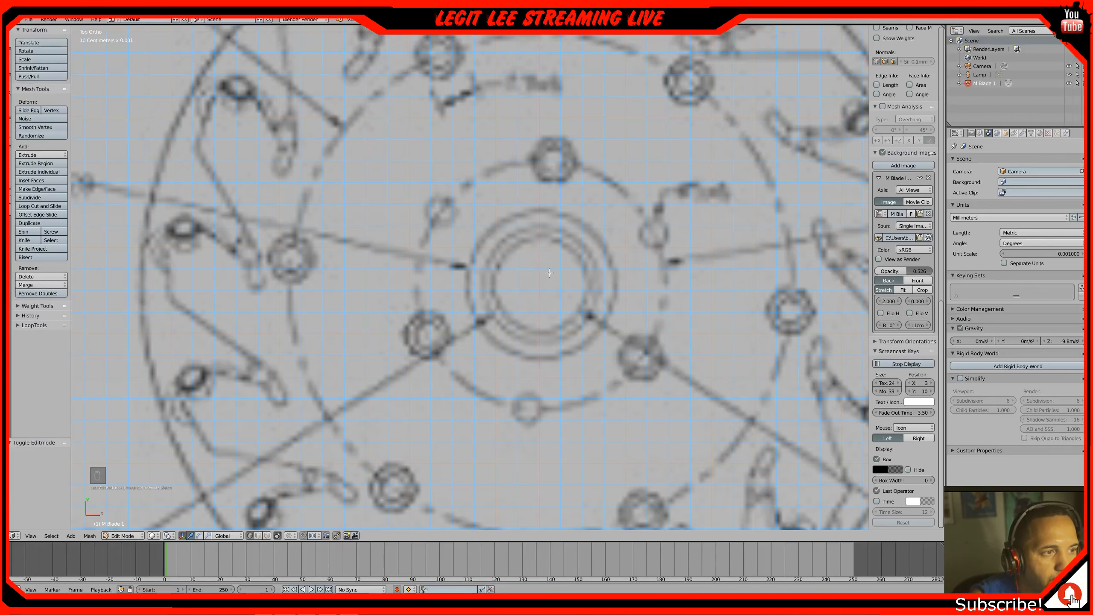
pyautogui.click(888, 301)
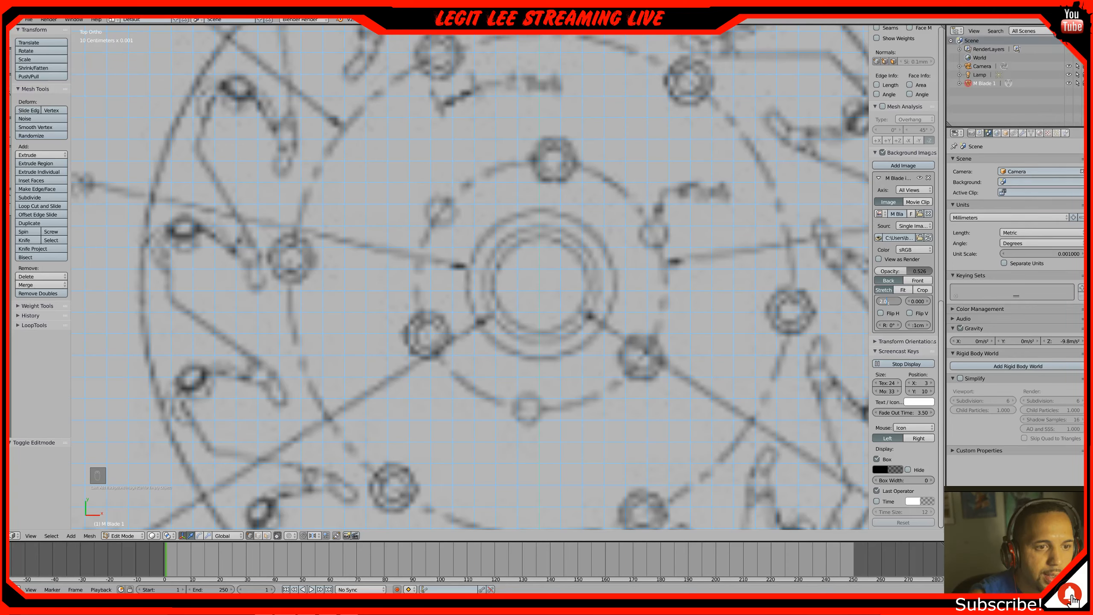
pyautogui.write('5')
pyautogui.press('Return')
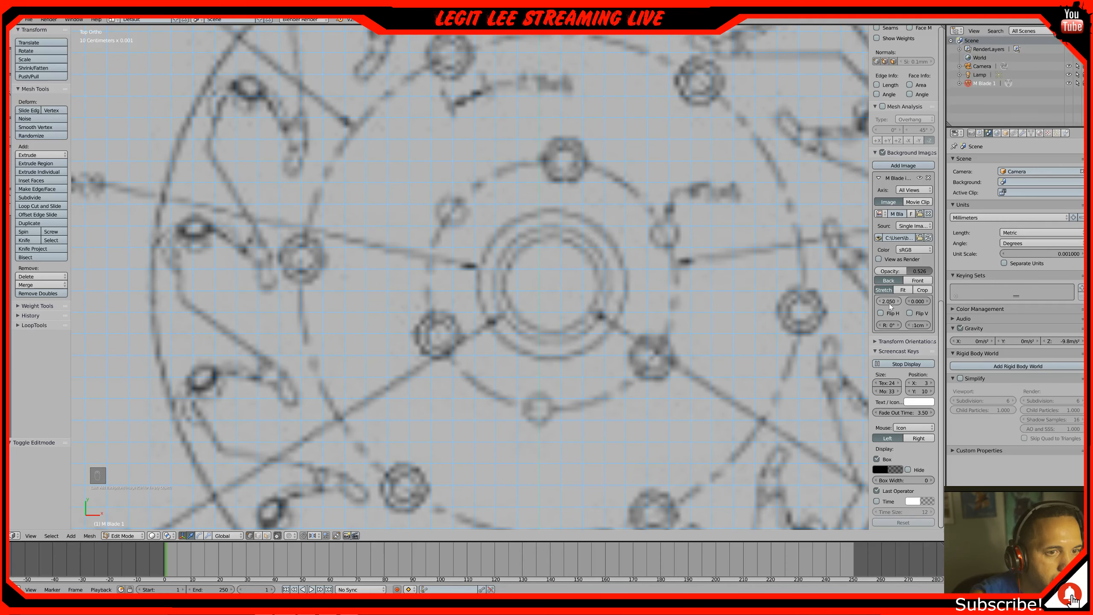
pyautogui.click(889, 303)
pyautogui.write('2.')
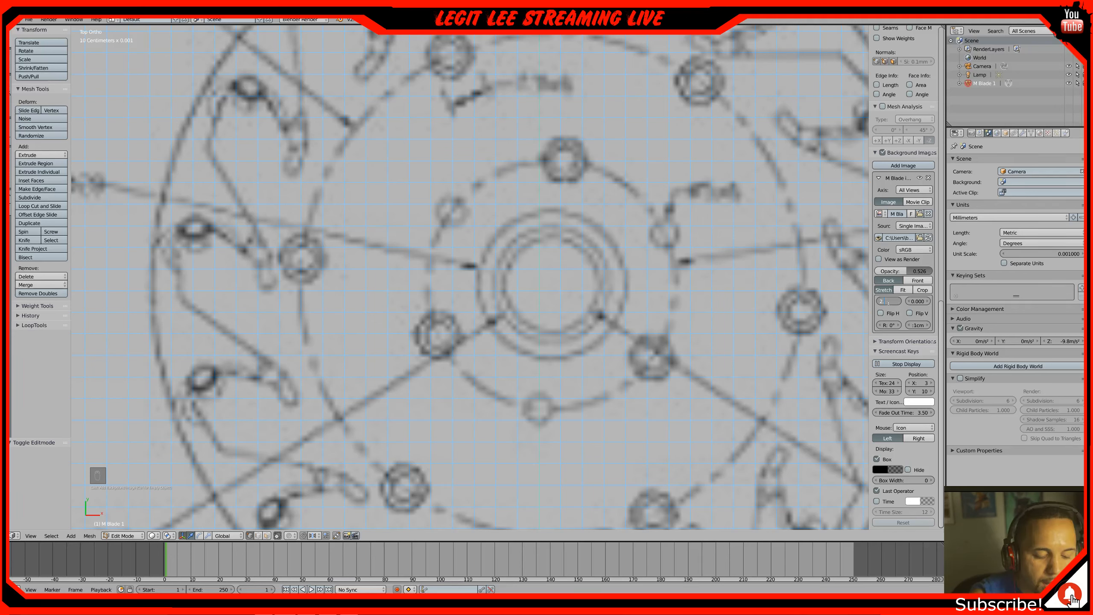
pyautogui.press('BackSpace')
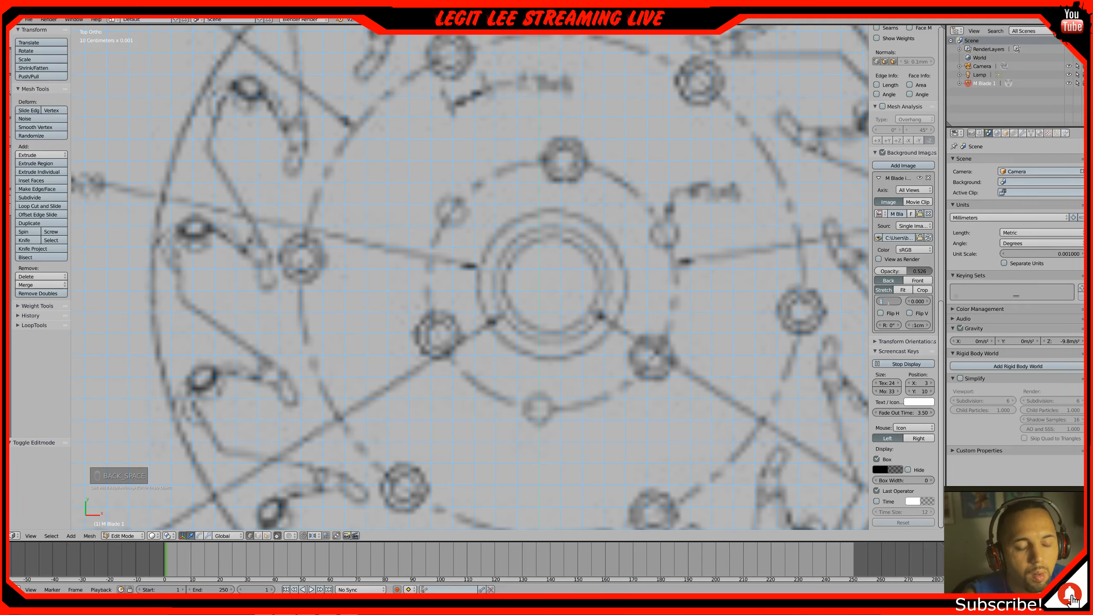
pyautogui.write('.95')
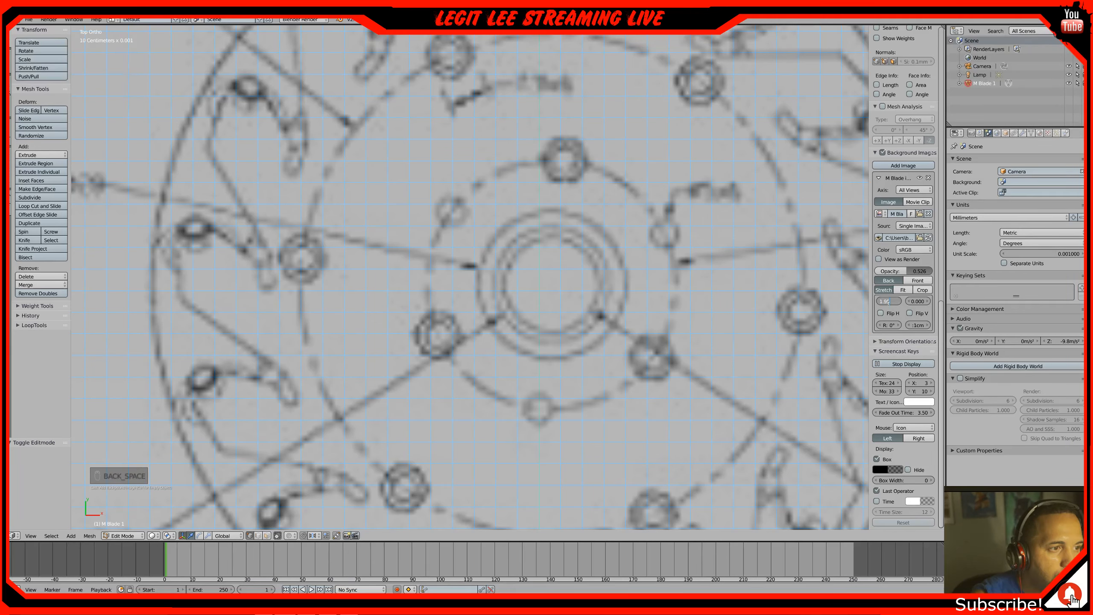
pyautogui.press('Return')
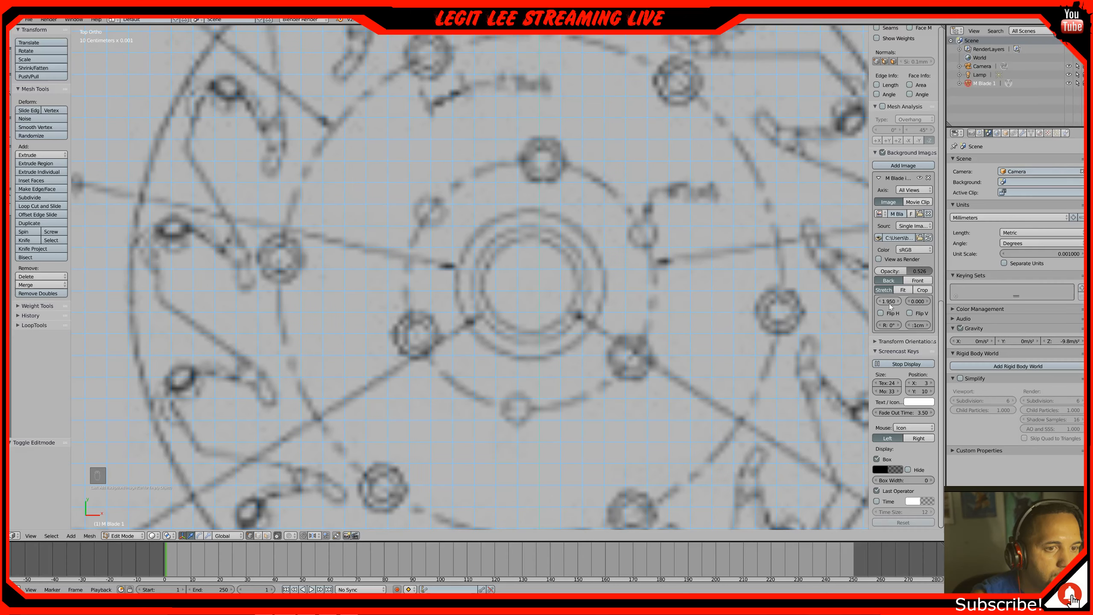
# Refine the background image's X offset, trying 1.98 and settling on 1.99
pyautogui.click(889, 304)
pyautogui.write('1')
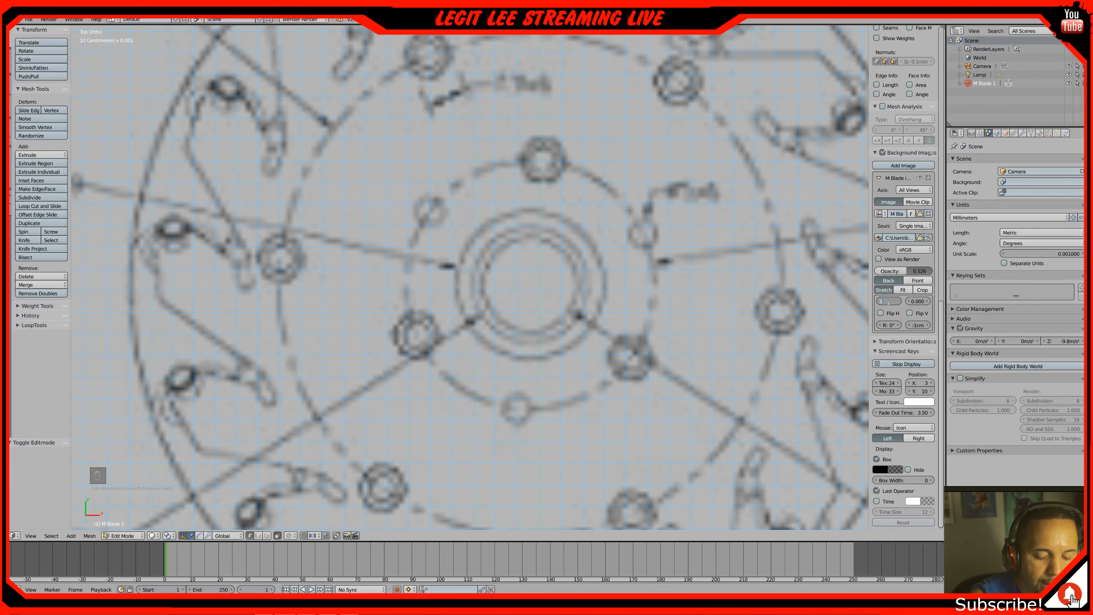
pyautogui.write('.98')
pyautogui.press('Return')
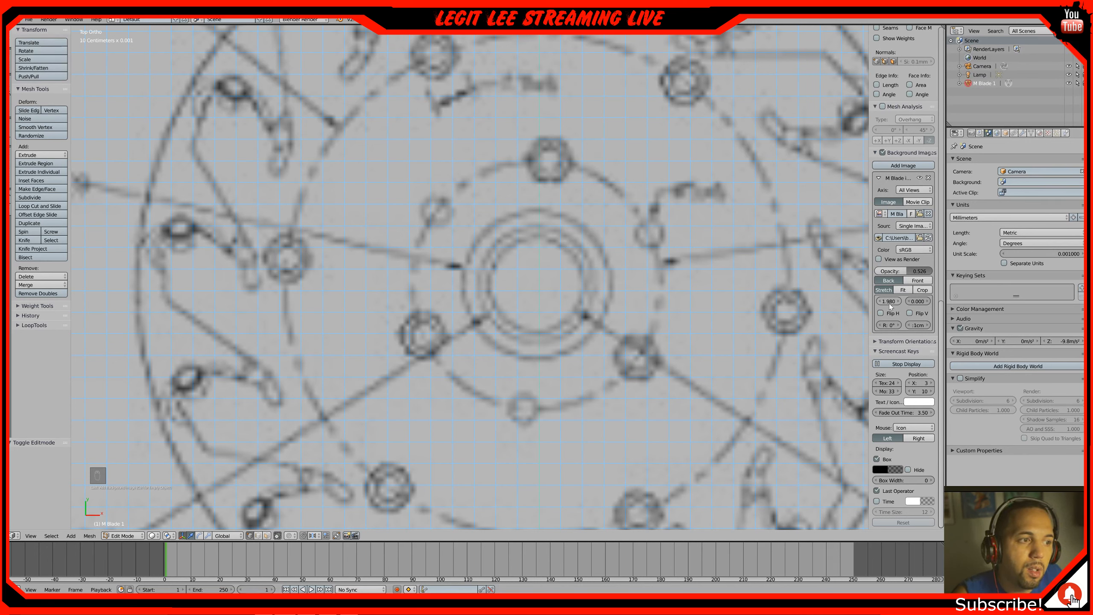
pyautogui.write('1.99')
pyautogui.press('Return')
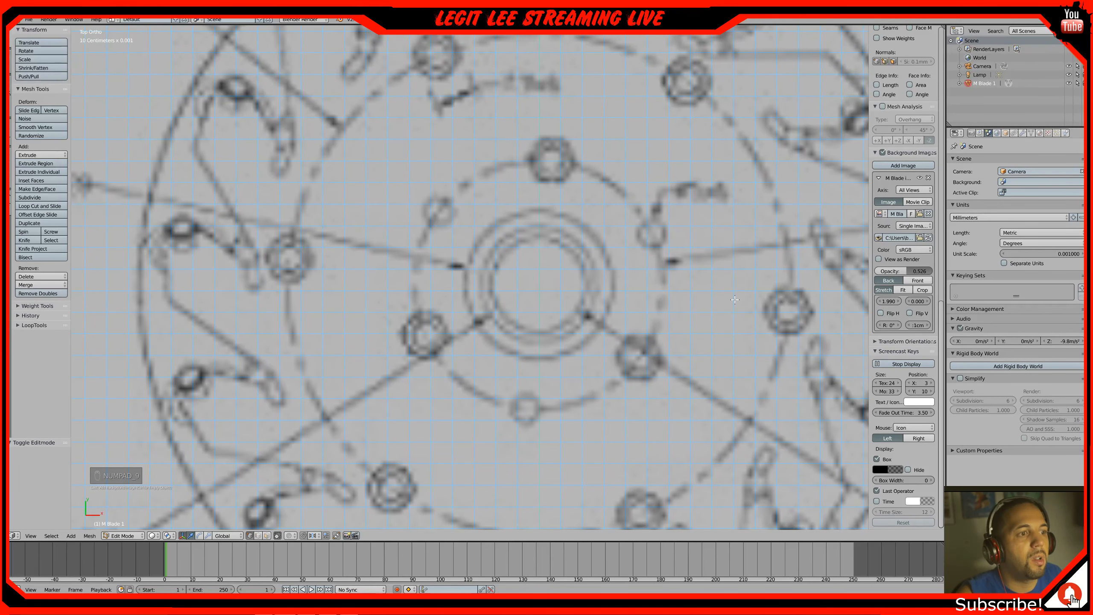
# Shift the background image to a Y offset of 2.6 so the front-view wheel drawing sits behind the cylinder
pyautogui.scroll(-4, 648, 258)
pyautogui.scroll(-2, 648, 258)
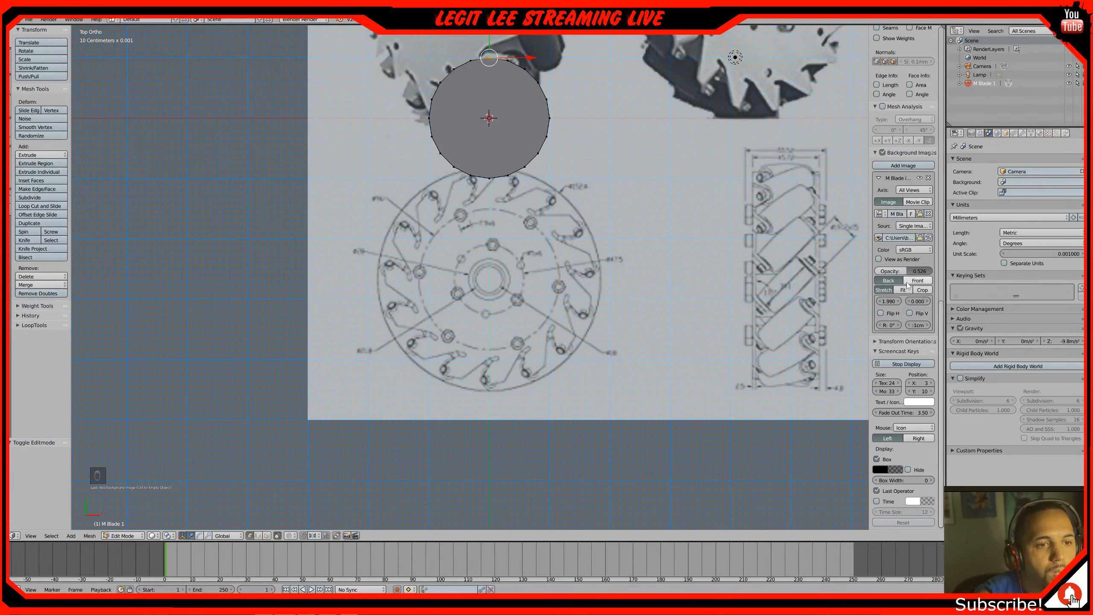
pyautogui.moveTo(918, 301); pyautogui.dragTo(935, 301)
pyautogui.keyDown('shift'); pyautogui.moveTo(642, 232); pyautogui.dragTo(622, 358, button='middle'); pyautogui.keyUp('shift')
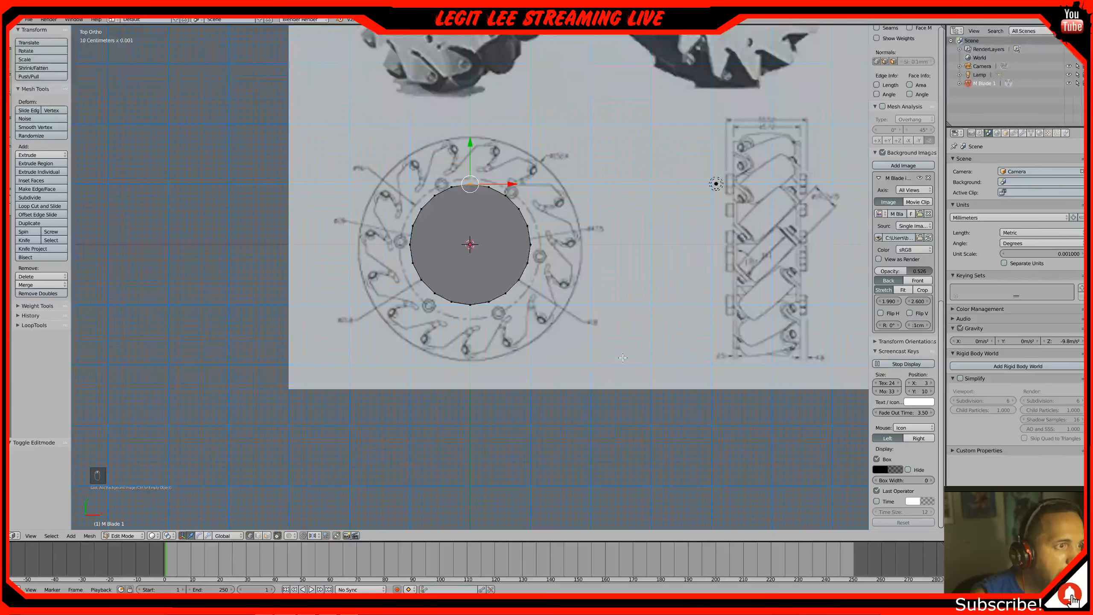
pyautogui.keyDown('shift'); pyautogui.moveTo(479, 249); pyautogui.dragTo(474, 316, button='middle'); pyautogui.keyUp('shift')
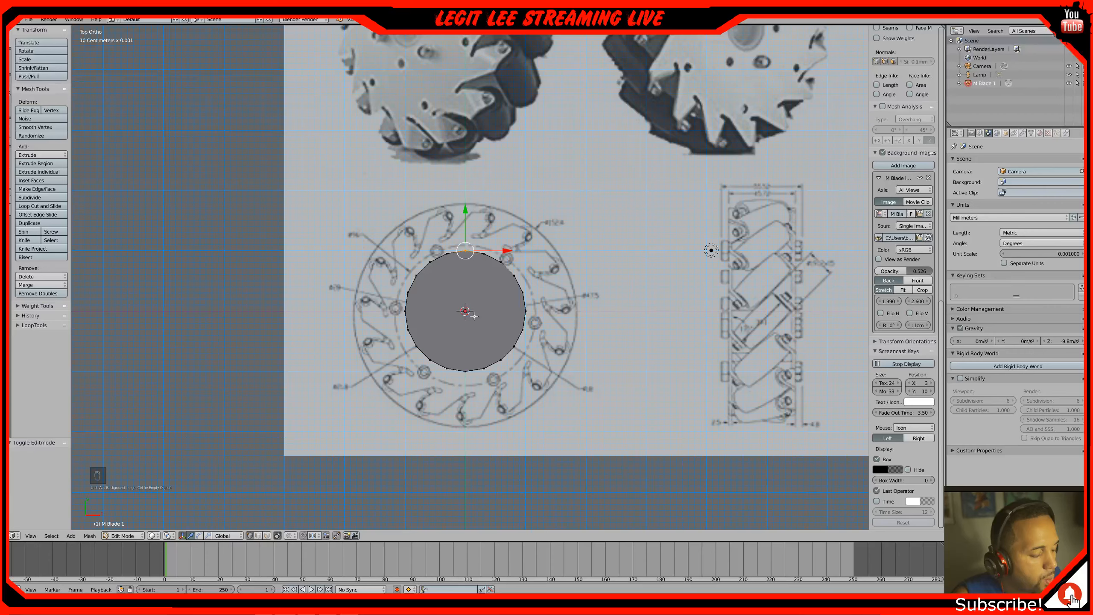
# Show the cylinder as wireframe and set the background image's Y offset to 2.7, checking the hub against the origin
pyautogui.press('z')
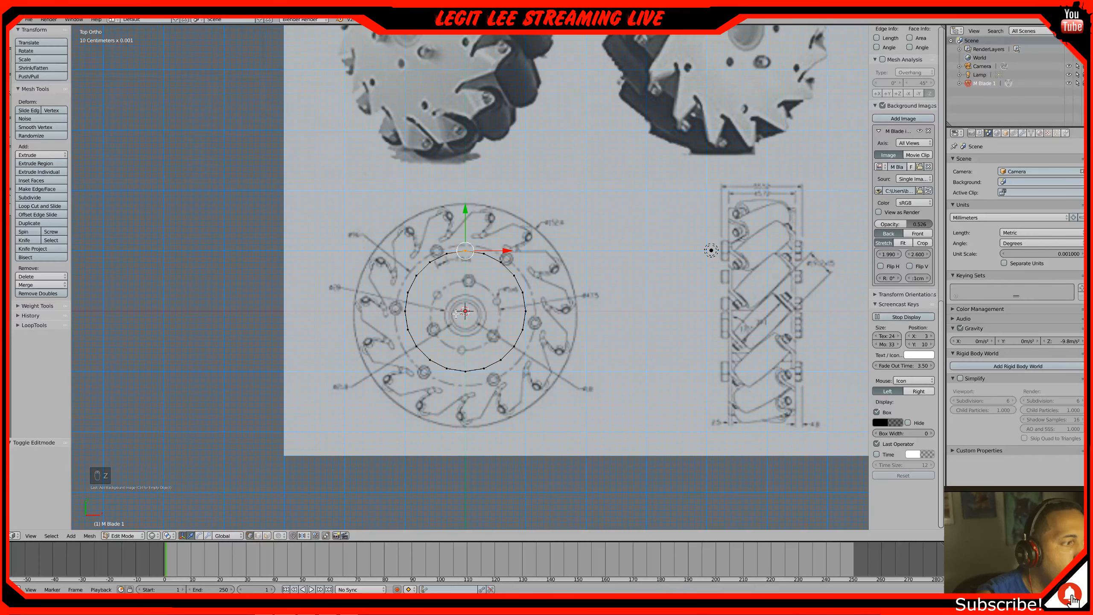
pyautogui.scroll(3, 527, 298)
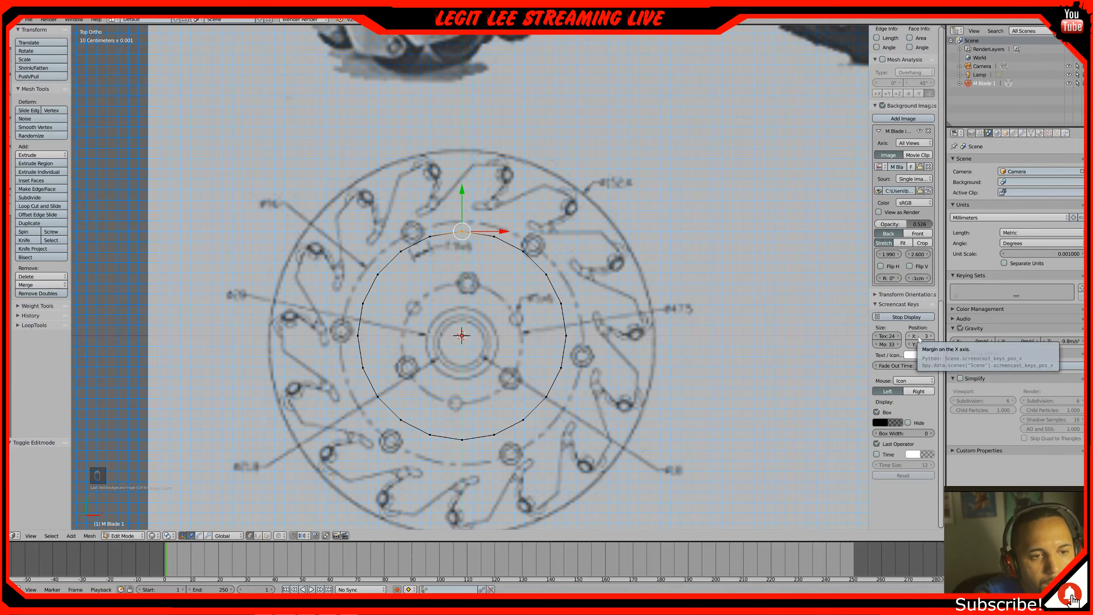
pyautogui.moveTo(915, 254); pyautogui.dragTo(921, 255)
pyautogui.scroll(4, 459, 384)
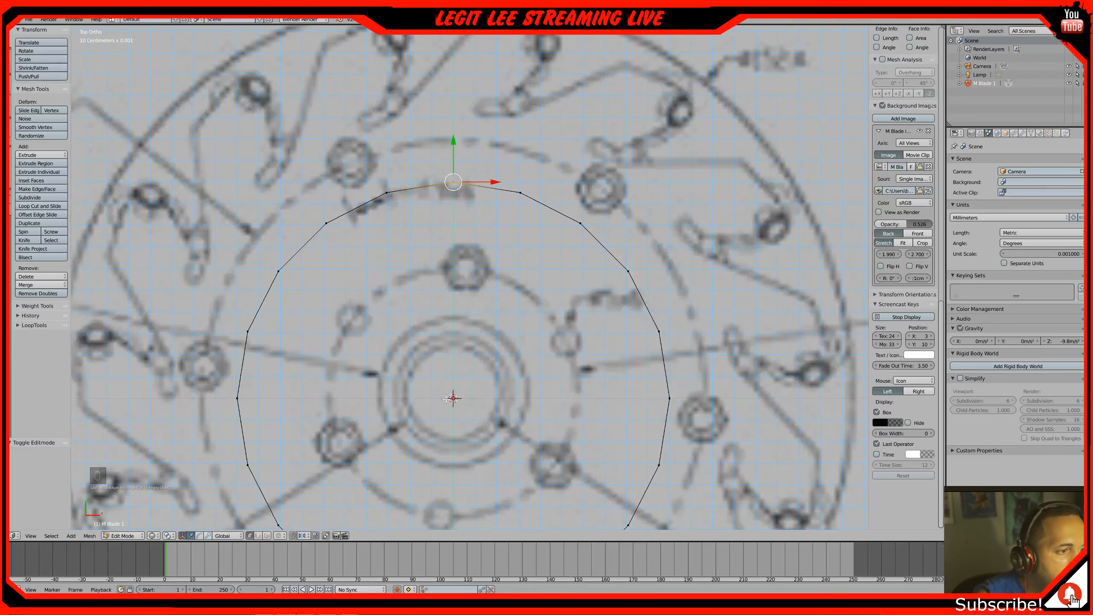
pyautogui.keyDown('shift'); pyautogui.moveTo(459, 384); pyautogui.dragTo(480, 248, button='middle'); pyautogui.keyUp('shift')
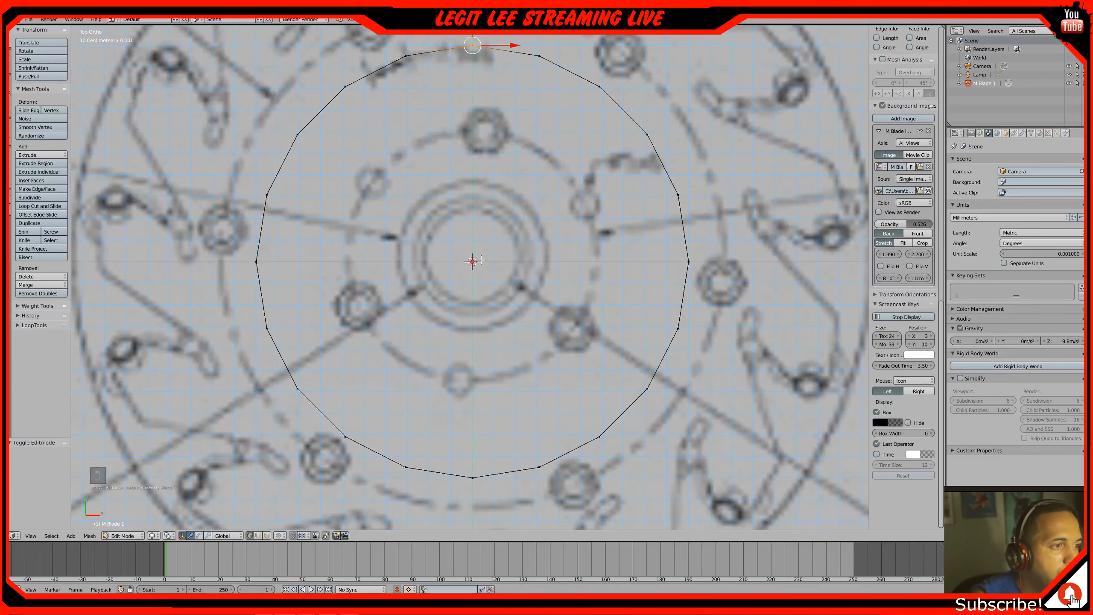
pyautogui.scroll(1, 482, 262)
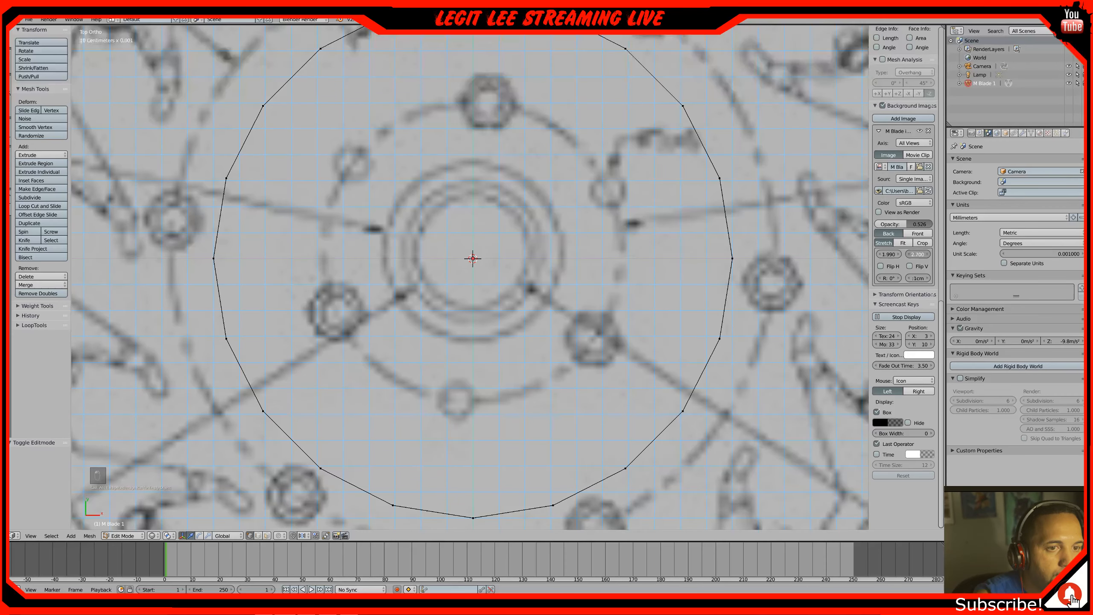
# Try Y offsets of 2.6, 2.65, 2.75 and 2.68 for the background image to centre the hub vertically on the origin
pyautogui.click(909, 254)
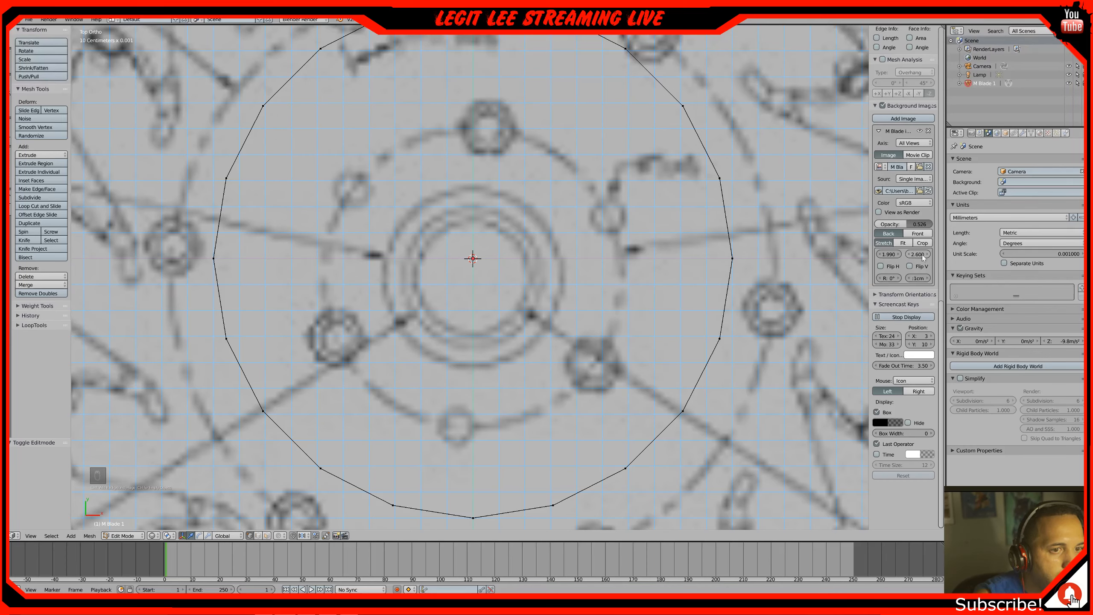
pyautogui.click(926, 254)
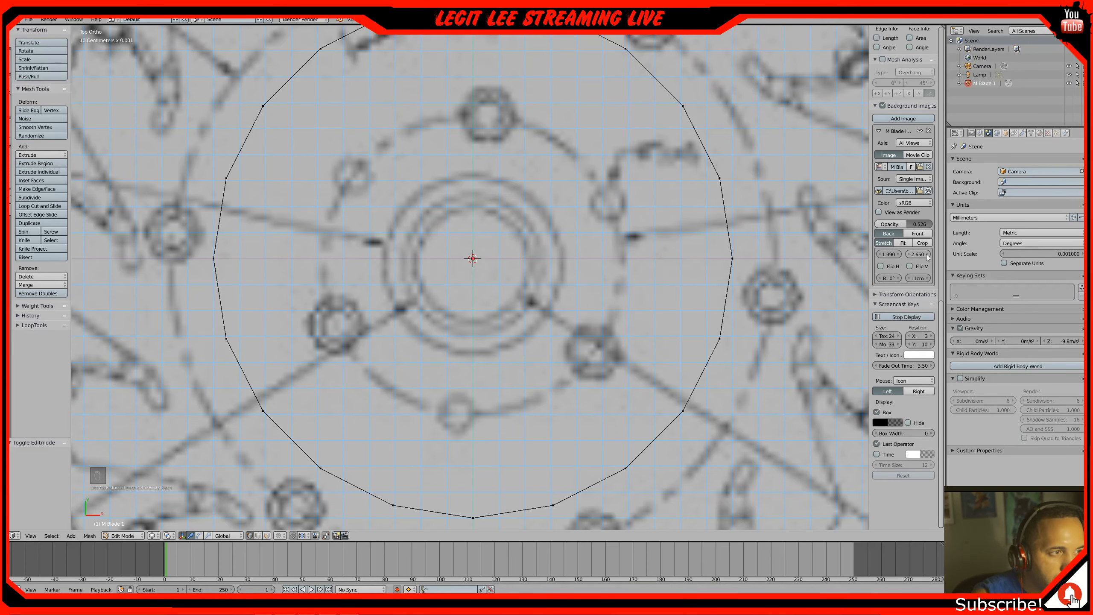
pyautogui.click(927, 255)
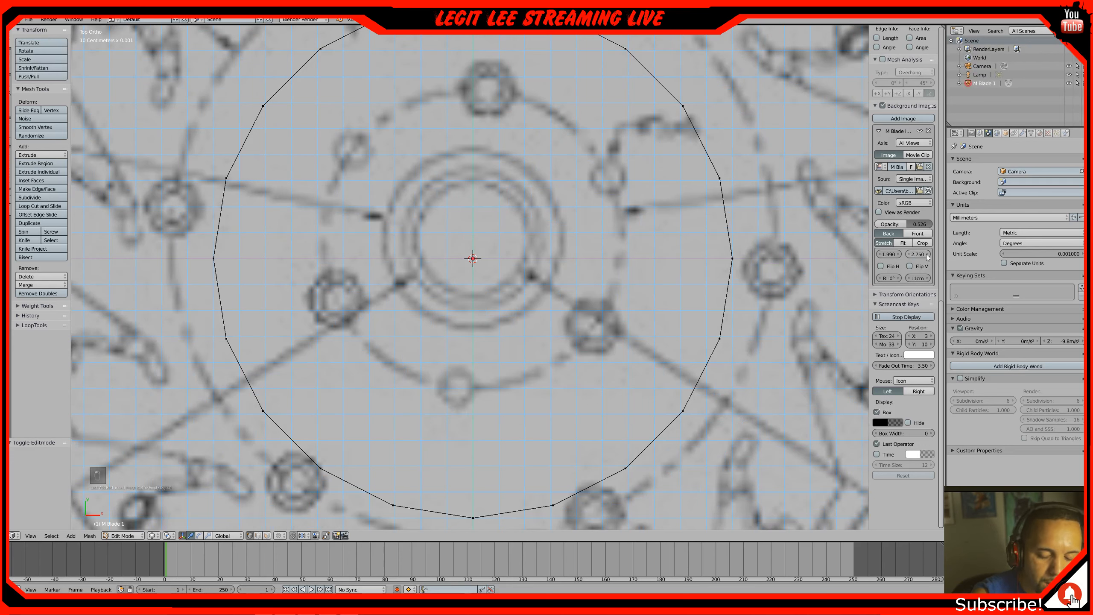
pyautogui.click(917, 254)
pyautogui.write('2.6')
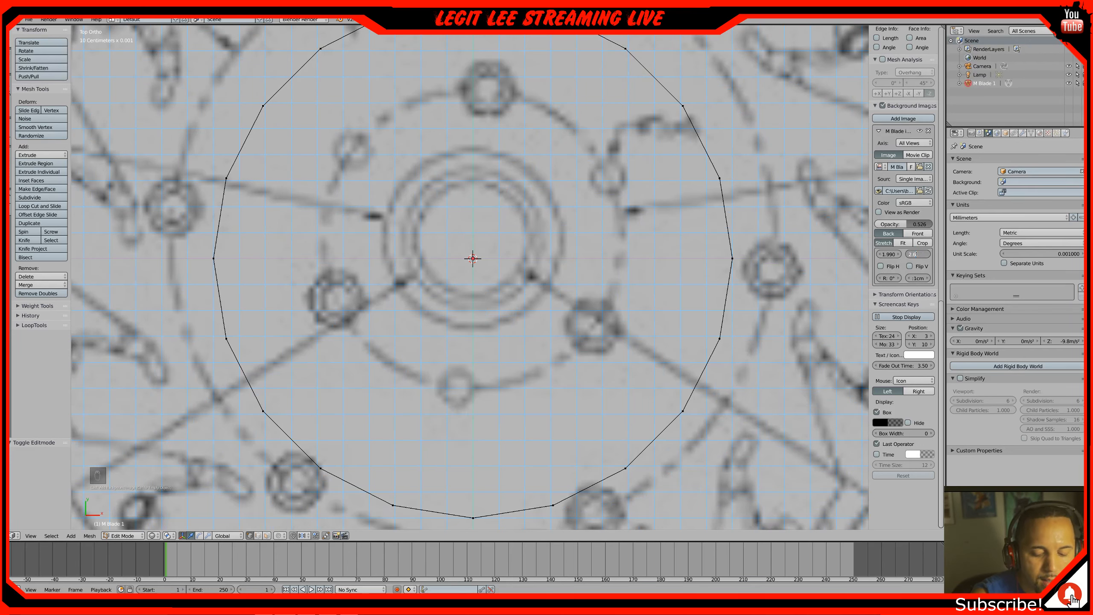
pyautogui.write('8')
pyautogui.press('Return')
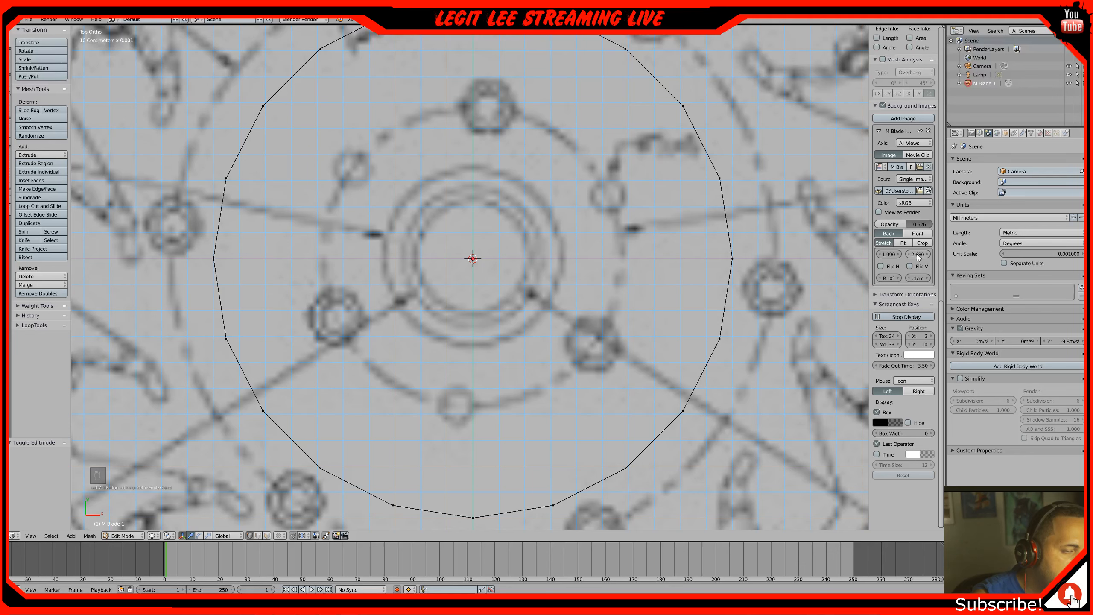
# Set the background image's Y offset to 2.67 and check the whole wheel drawing around the cylinder
pyautogui.click(918, 254)
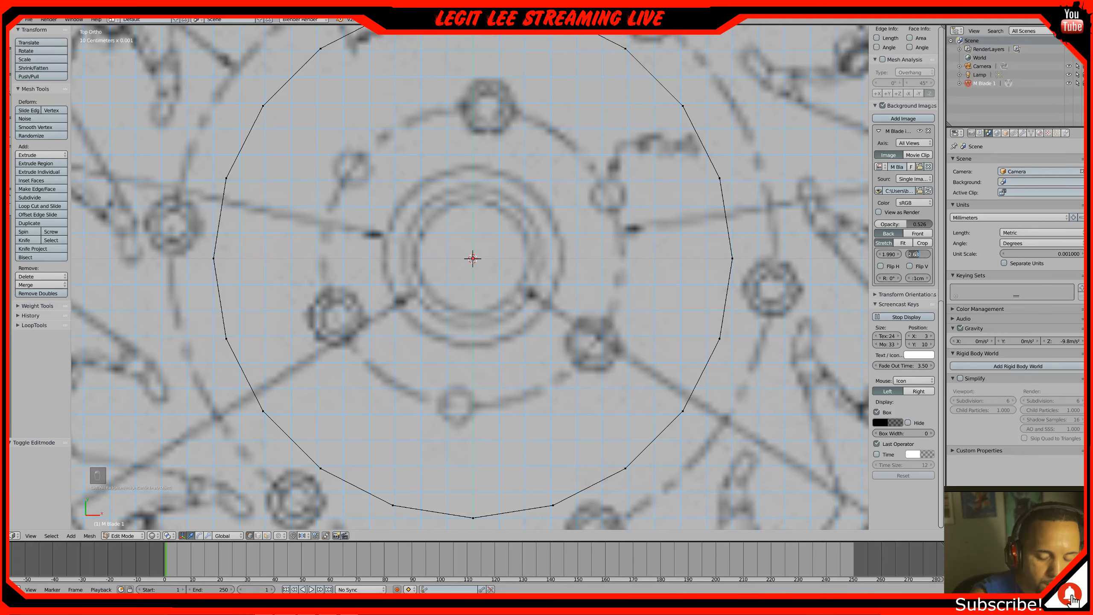
pyautogui.write('2.67')
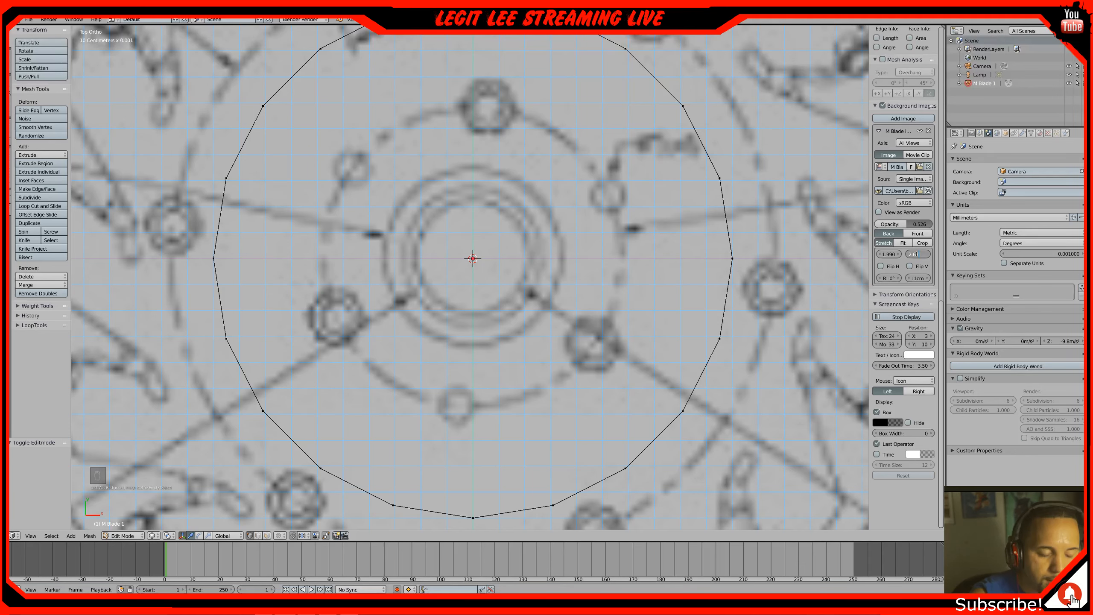
pyautogui.press('Return')
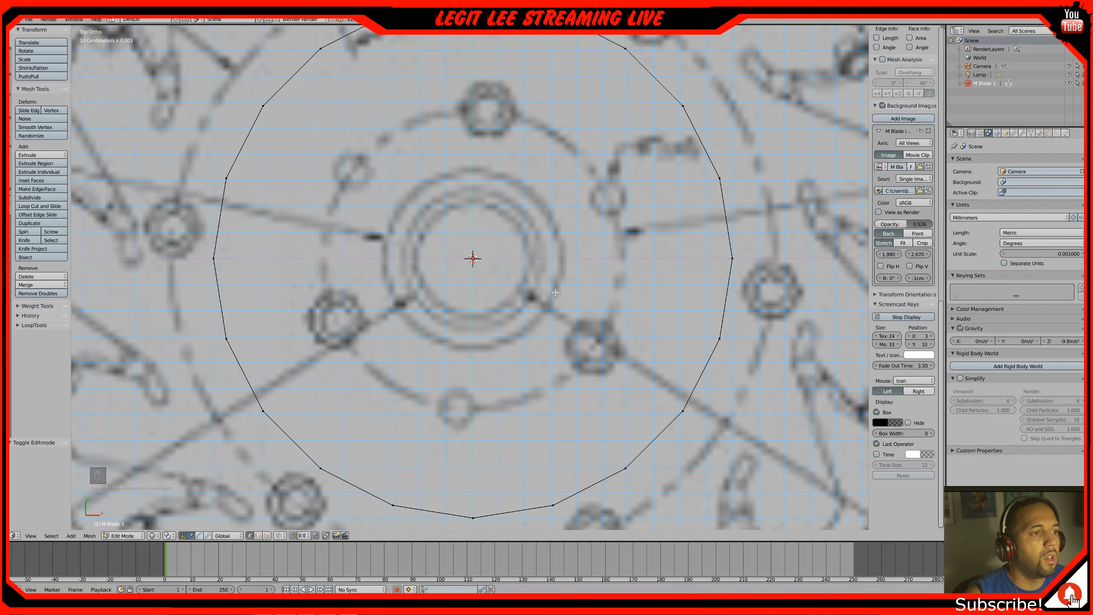
pyautogui.scroll(-6, 555, 293)
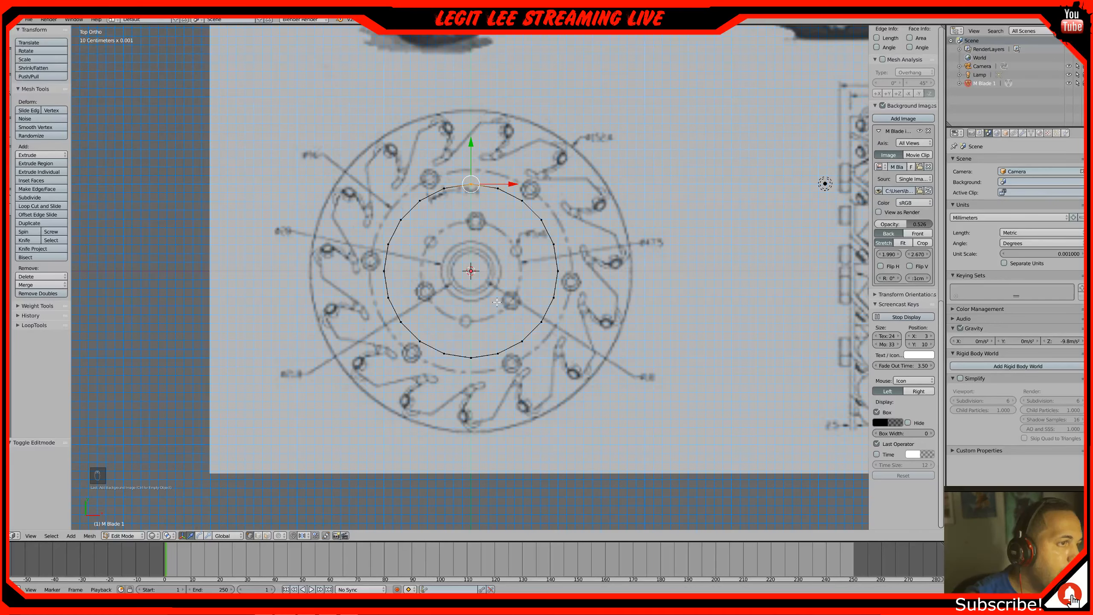
# Restrict the wheel drawing background image to the Front axis
pyautogui.click(911, 144)
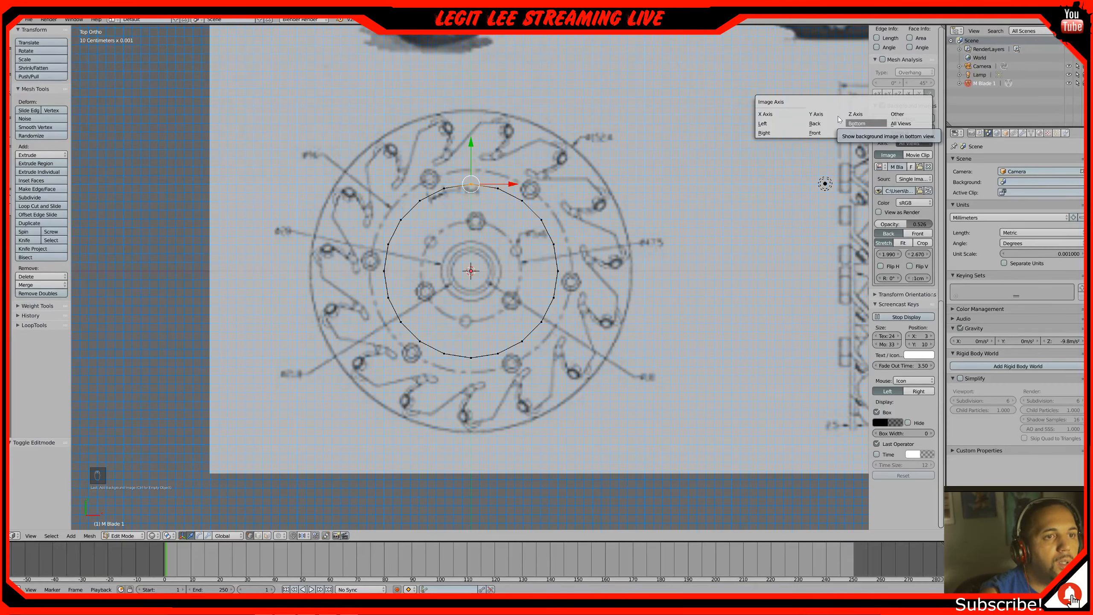
pyautogui.click(817, 133)
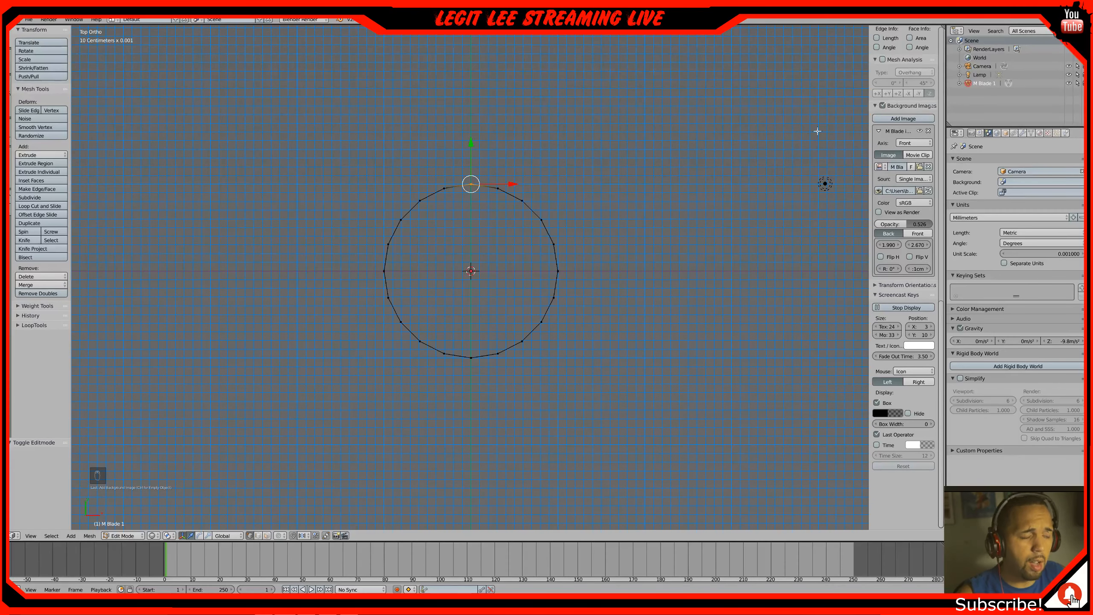
# In the front view, set the second background image's X offset to 1.99, matching the first image
pyautogui.press('KP_1')
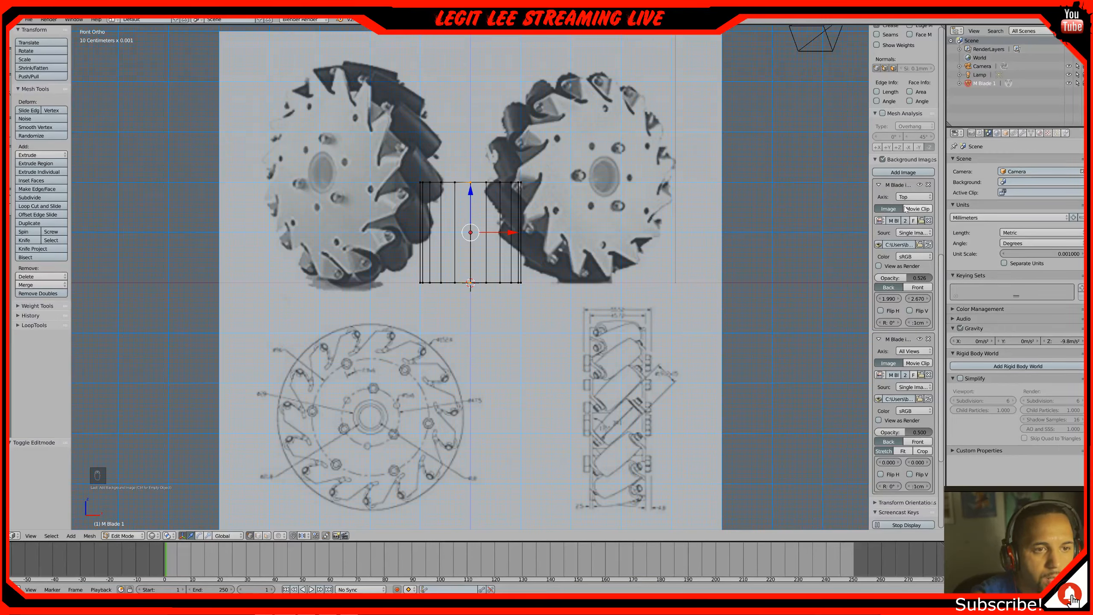
pyautogui.click(890, 298)
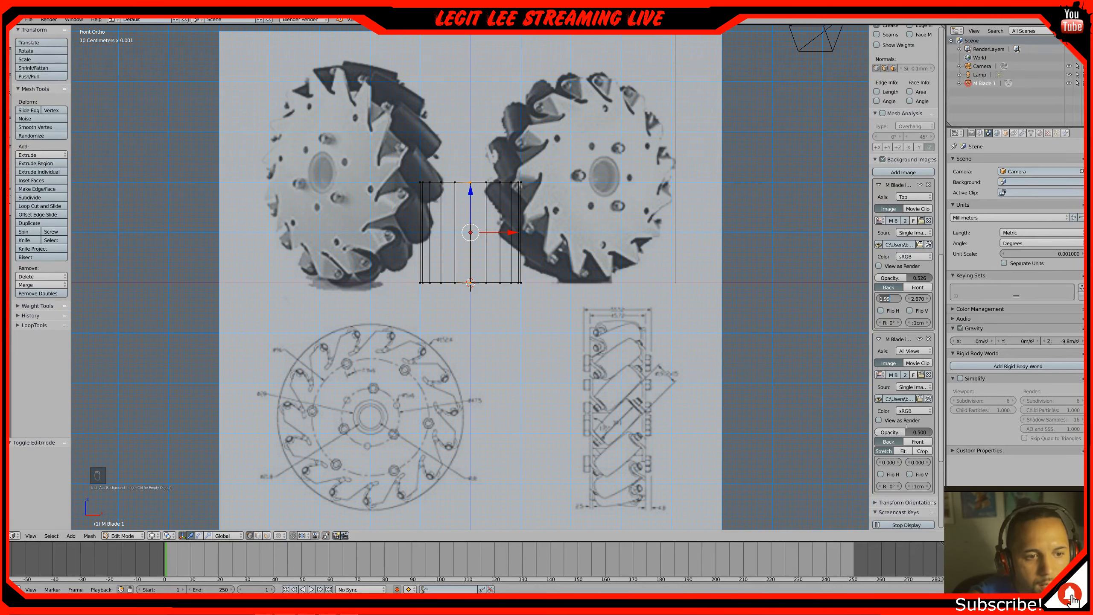
pyautogui.press('Return')
pyautogui.click(890, 464)
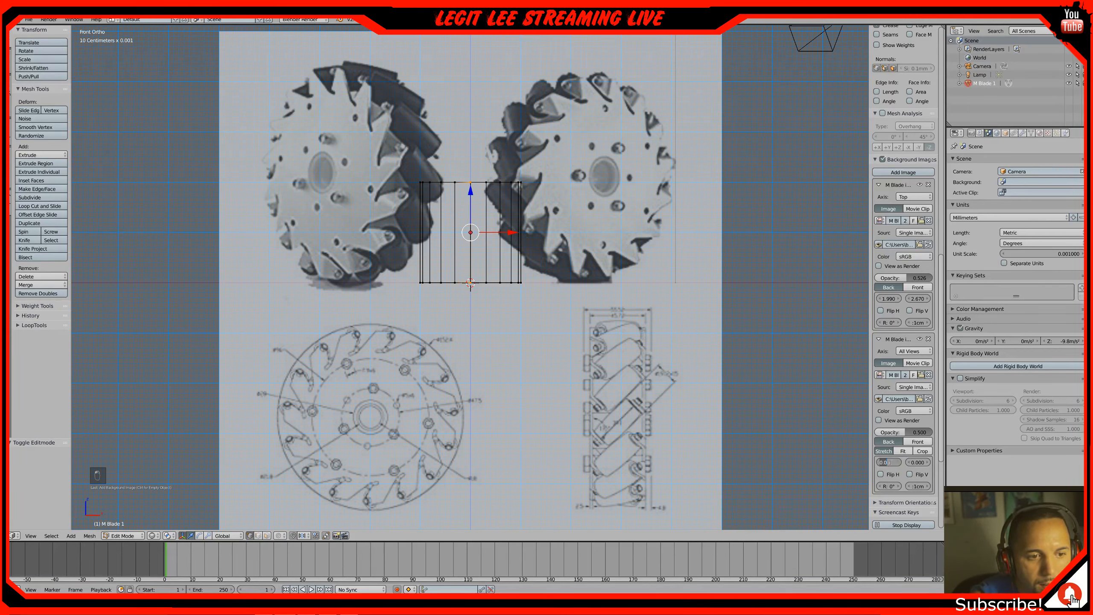
pyautogui.write('1.99')
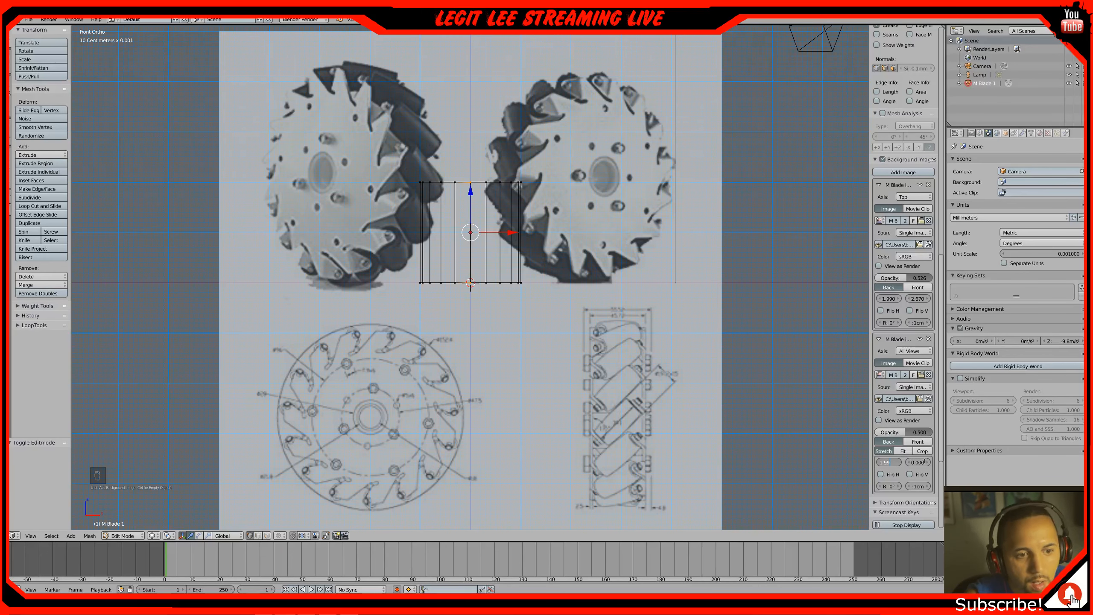
pyautogui.press('Return')
# Set the second background image's Y offset to 2.67 so its wheel drawing centres on the origin
pyautogui.click(921, 463)
pyautogui.click(921, 301)
pyautogui.click(921, 299)
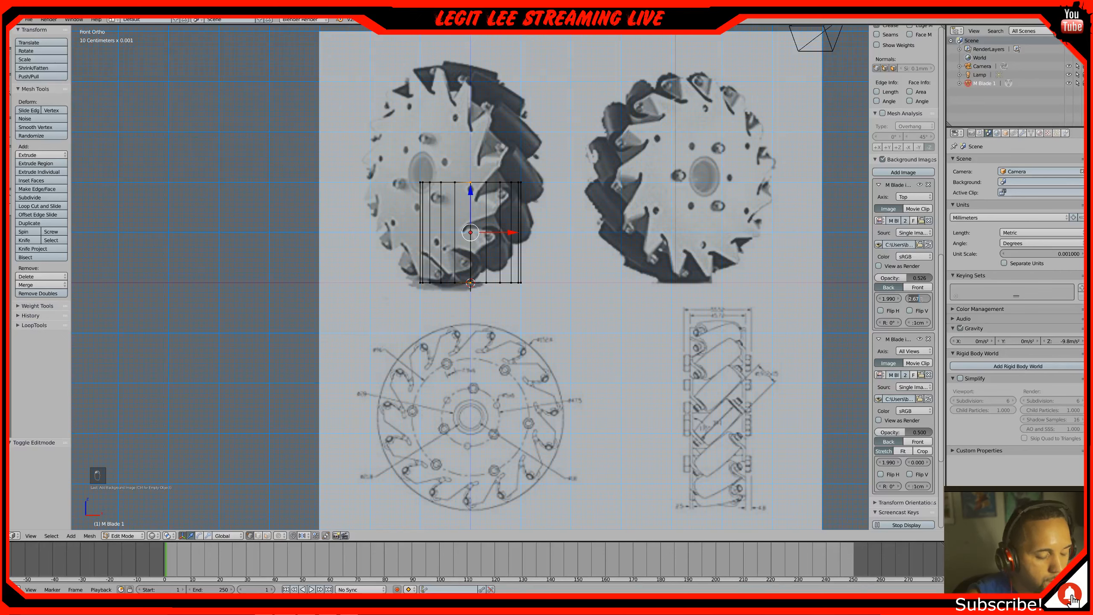
pyautogui.press('Return')
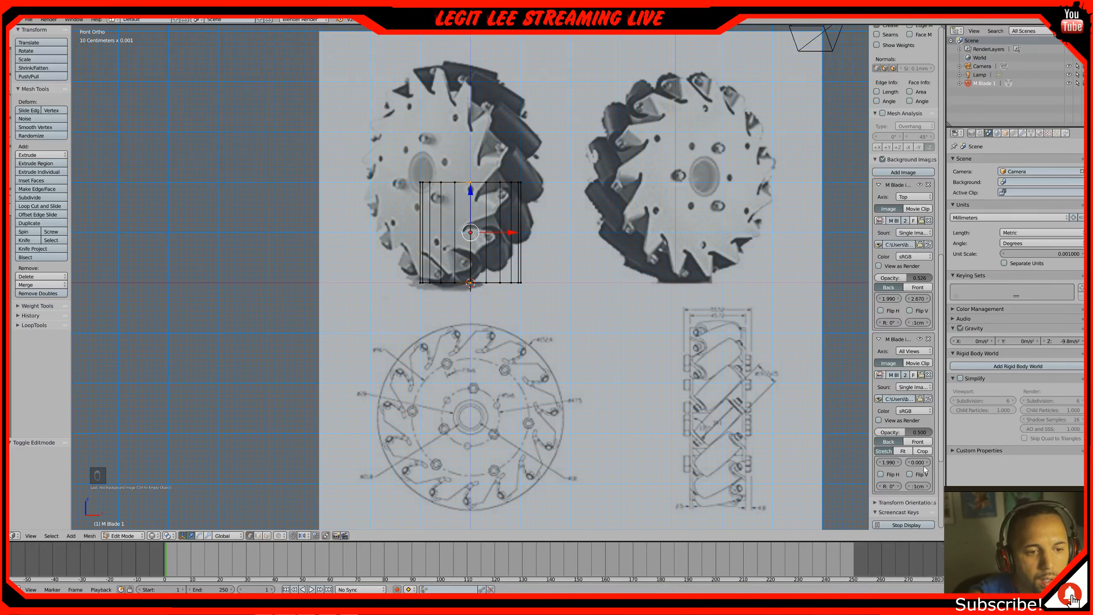
pyautogui.click(919, 463)
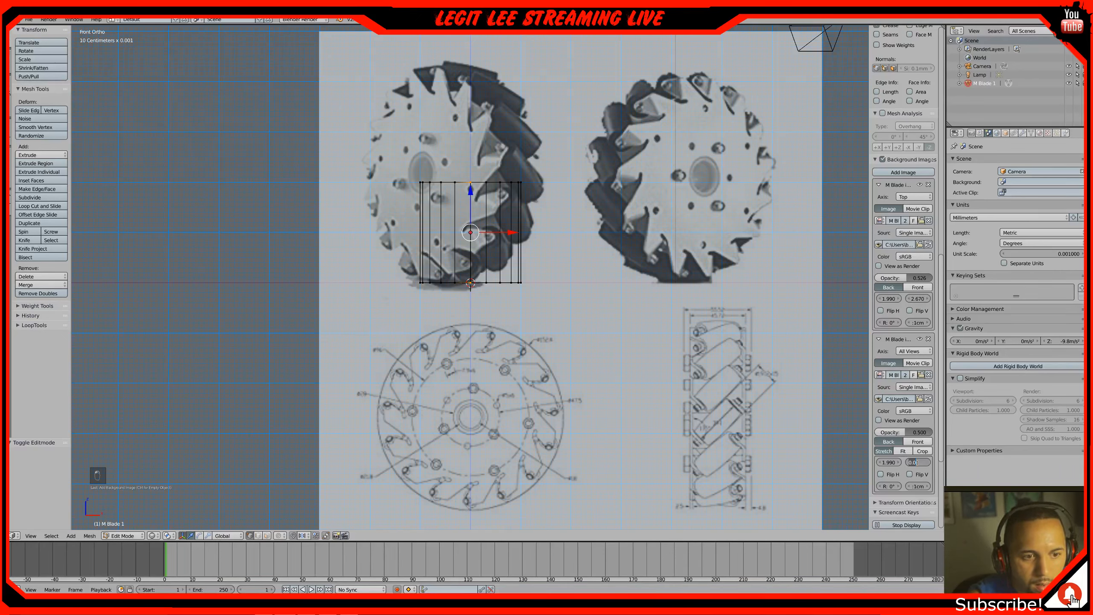
pyautogui.write('2.67')
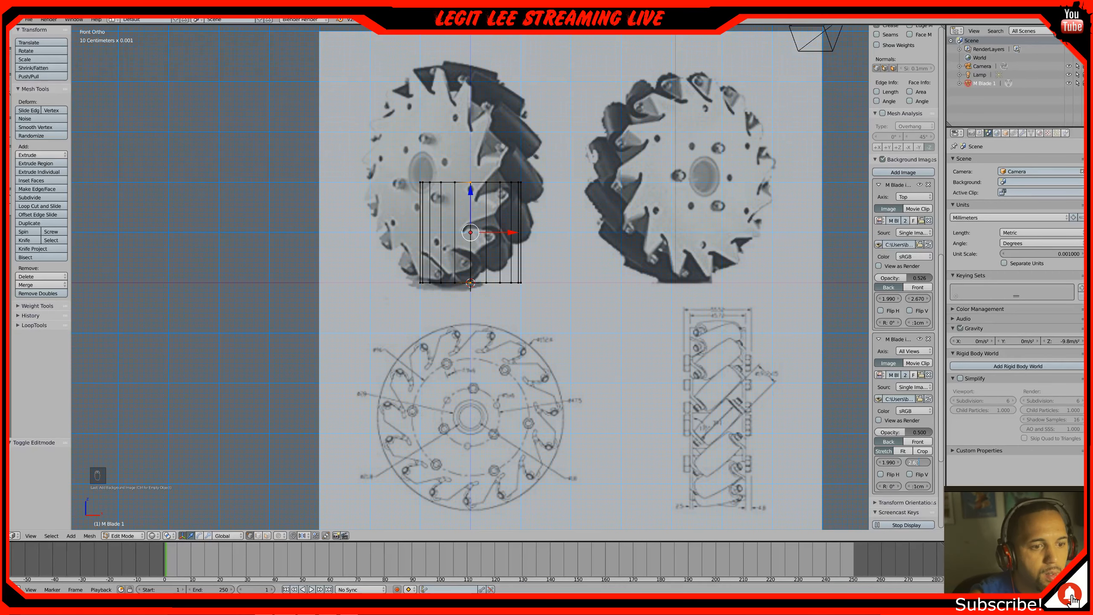
pyautogui.press('Return')
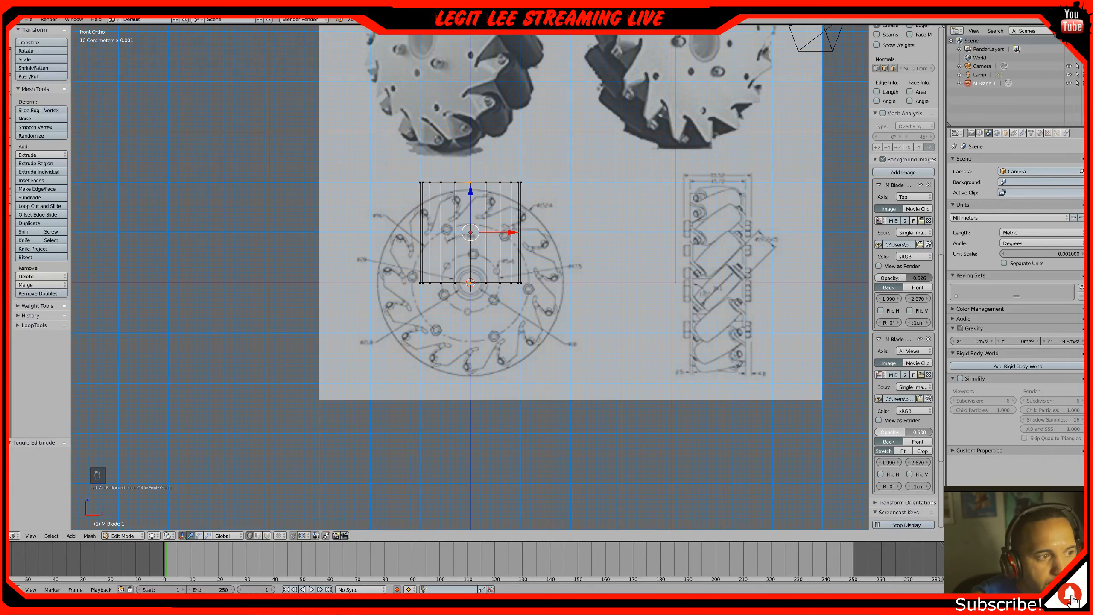
# Set the second background image's opacity to 0.568 and restrict it to the Front axis
pyautogui.moveTo(904, 431); pyautogui.dragTo(908, 431)
pyautogui.click(923, 387)
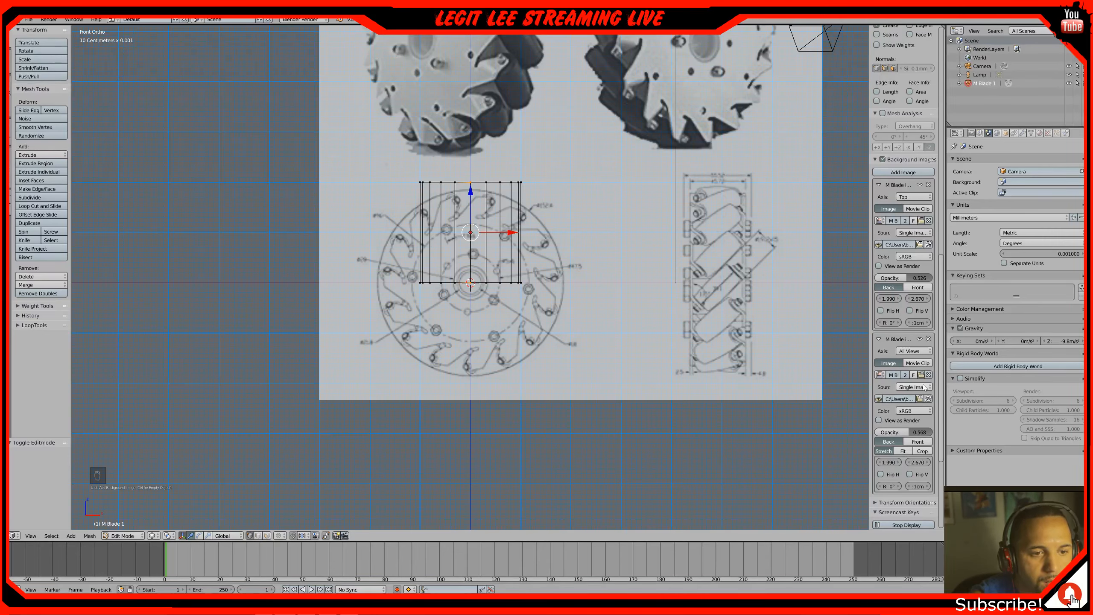
pyautogui.click(922, 351)
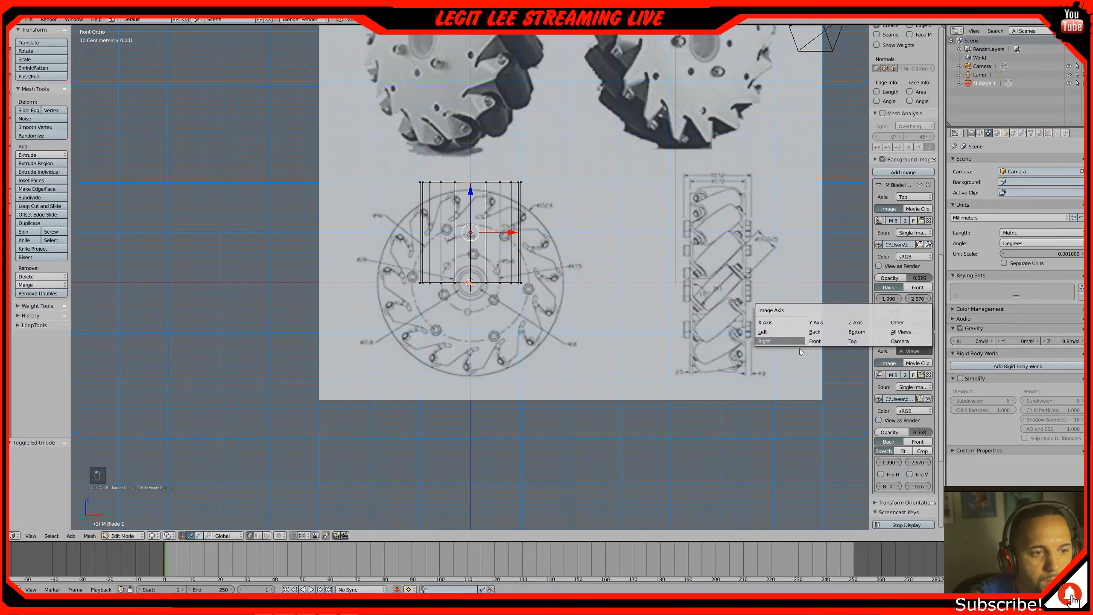
pyautogui.click(814, 342)
# Check the background drawings against the cylinder in the front, top and right views
pyautogui.press('KP_1')
pyautogui.press('KP_7')
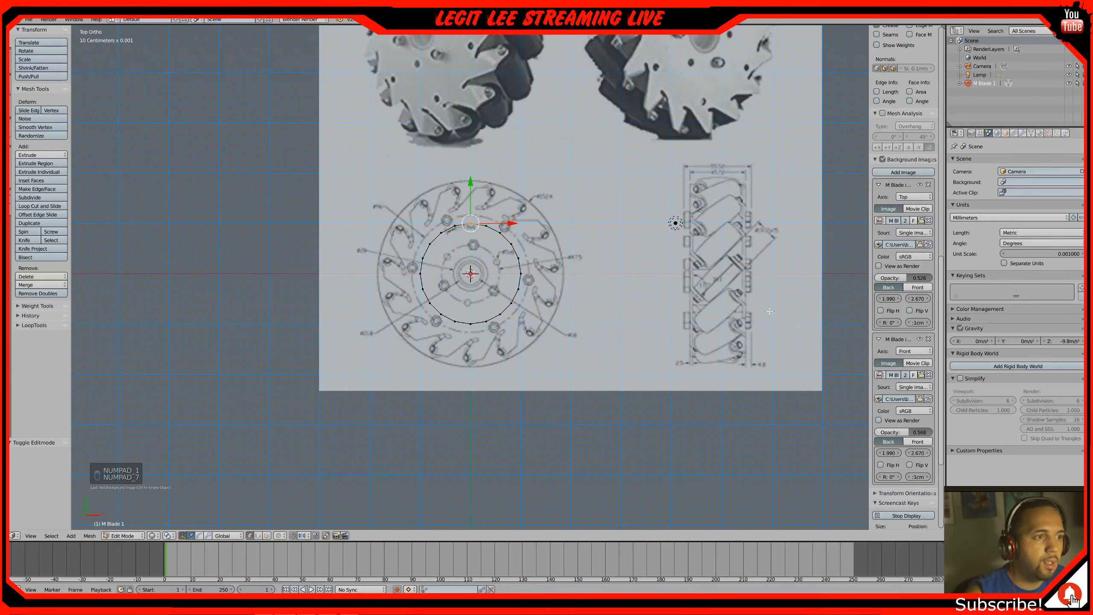
pyautogui.press('KP_3')
pyautogui.press('KP_1')
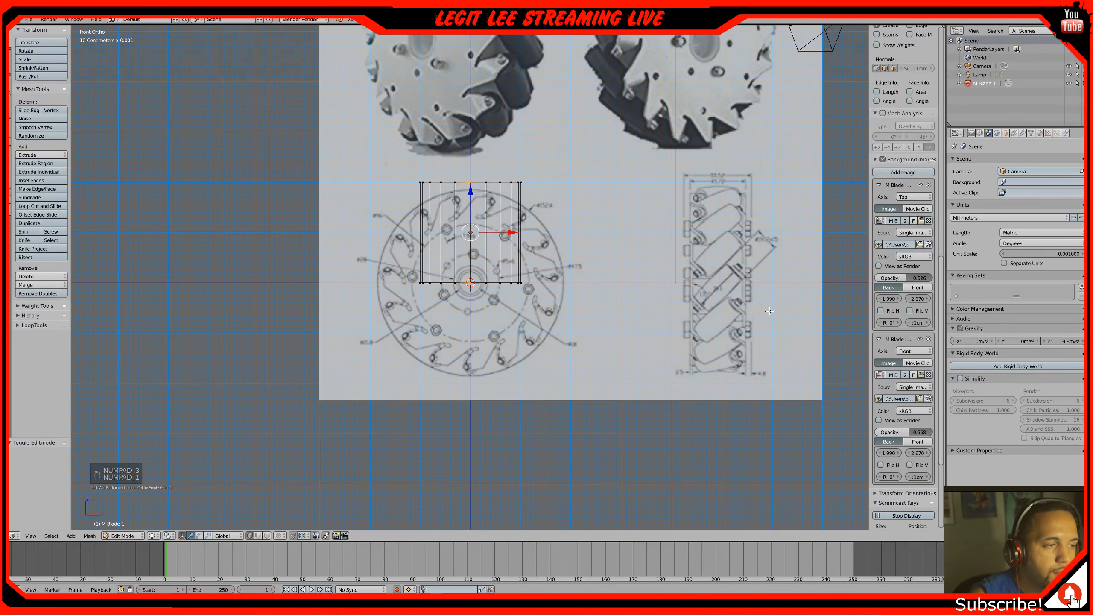
pyautogui.press('KP_3')
pyautogui.press('KP_1')
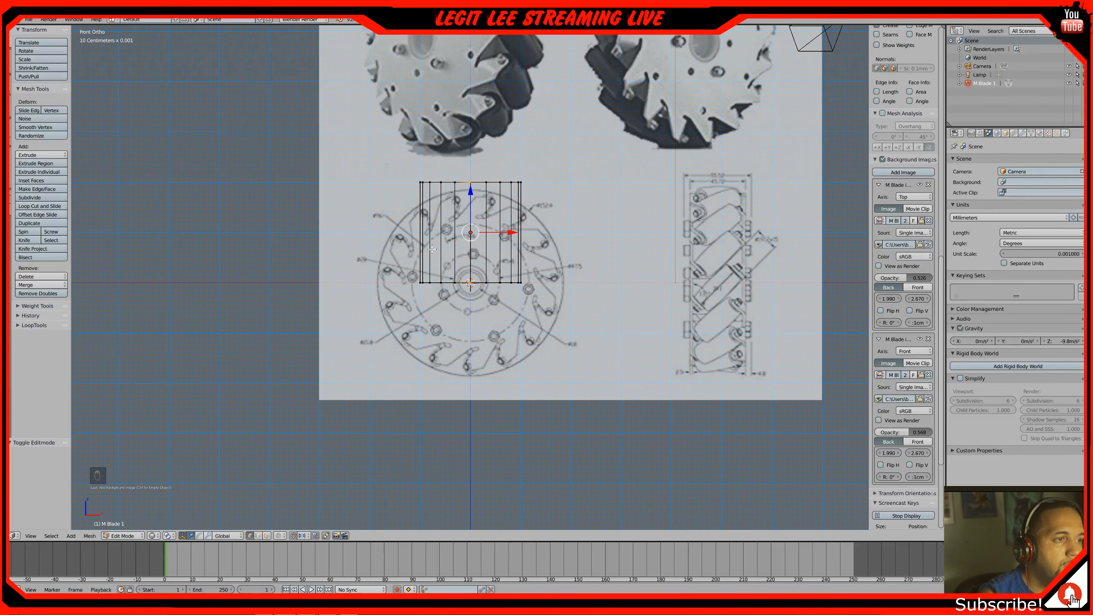
pyautogui.scroll(-5, 639, 244)
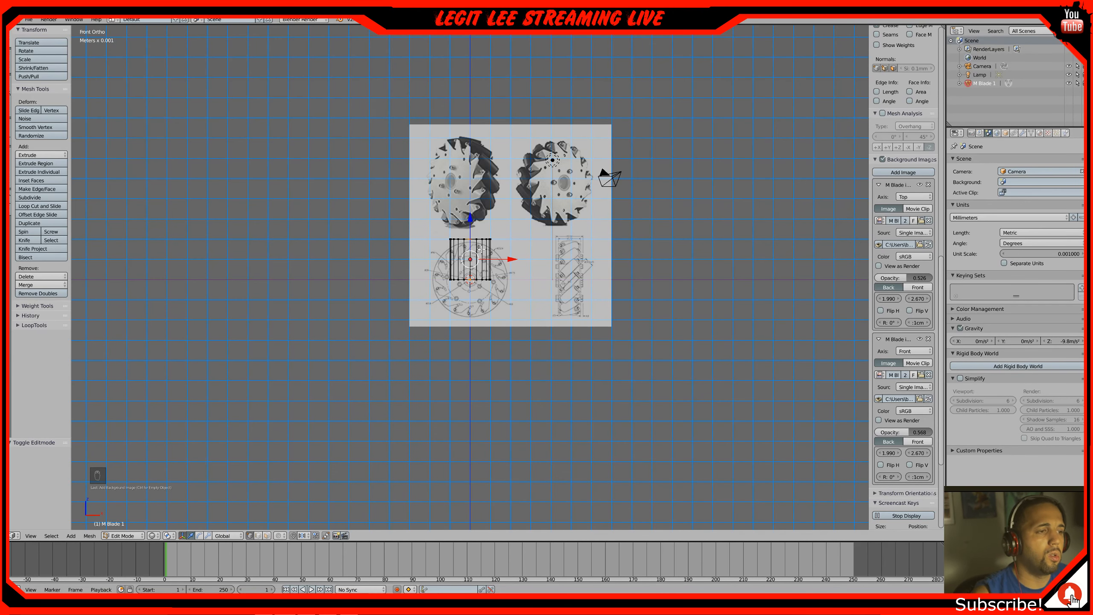
pyautogui.scroll(-1, 481, 250)
pyautogui.scroll(1, 737, 342)
pyautogui.scroll(-1, 672, 283)
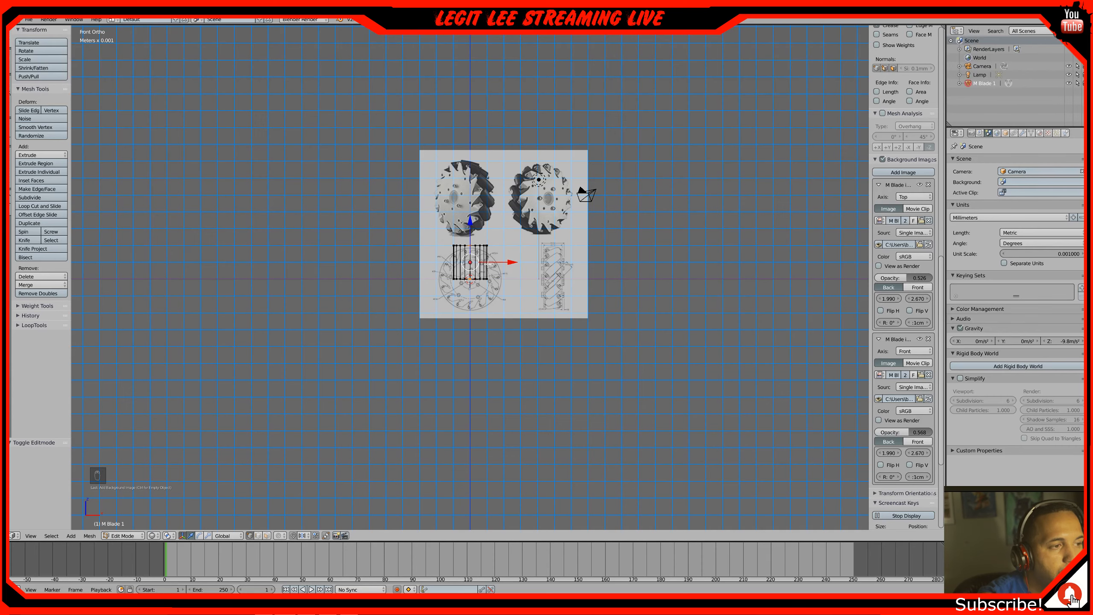
# From the top view, try scaling the current vertex selection and select the entire cylinder mesh
pyautogui.press('KP_7')
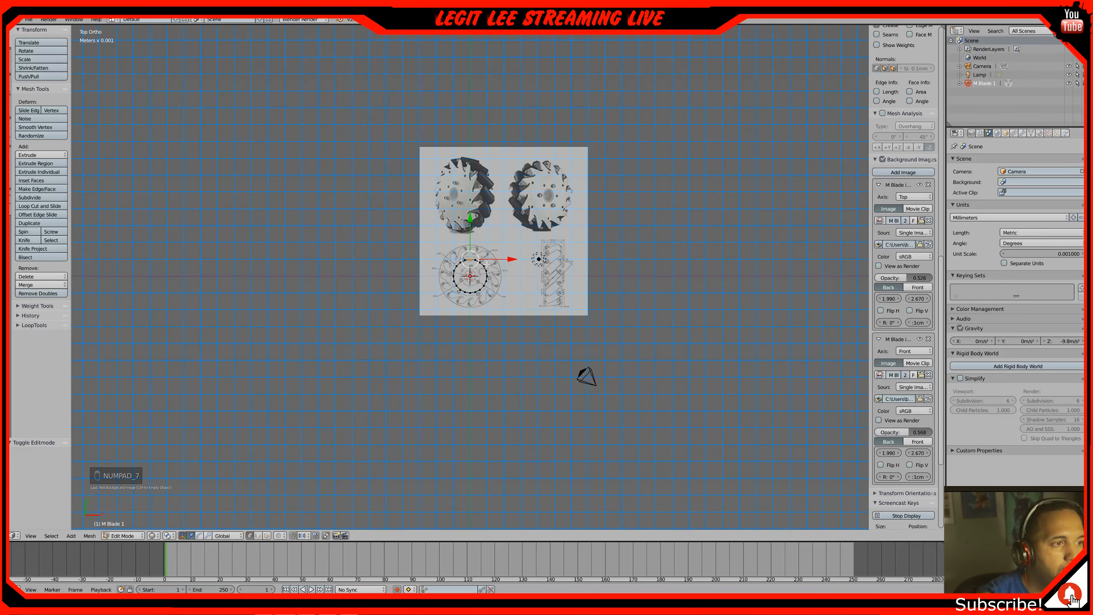
pyautogui.press('s')
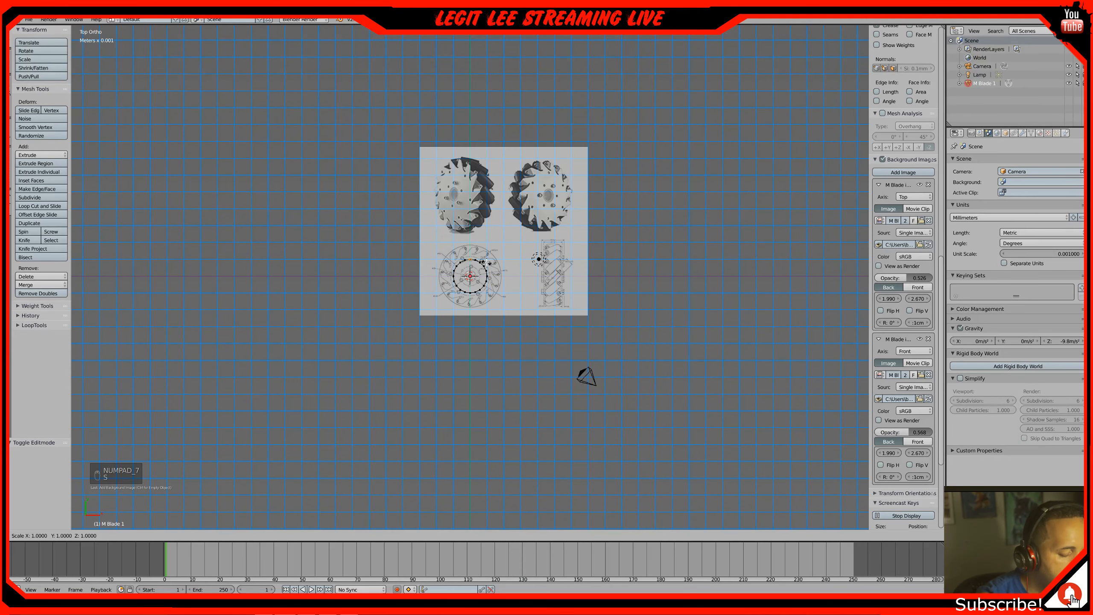
pyautogui.click(536, 252)
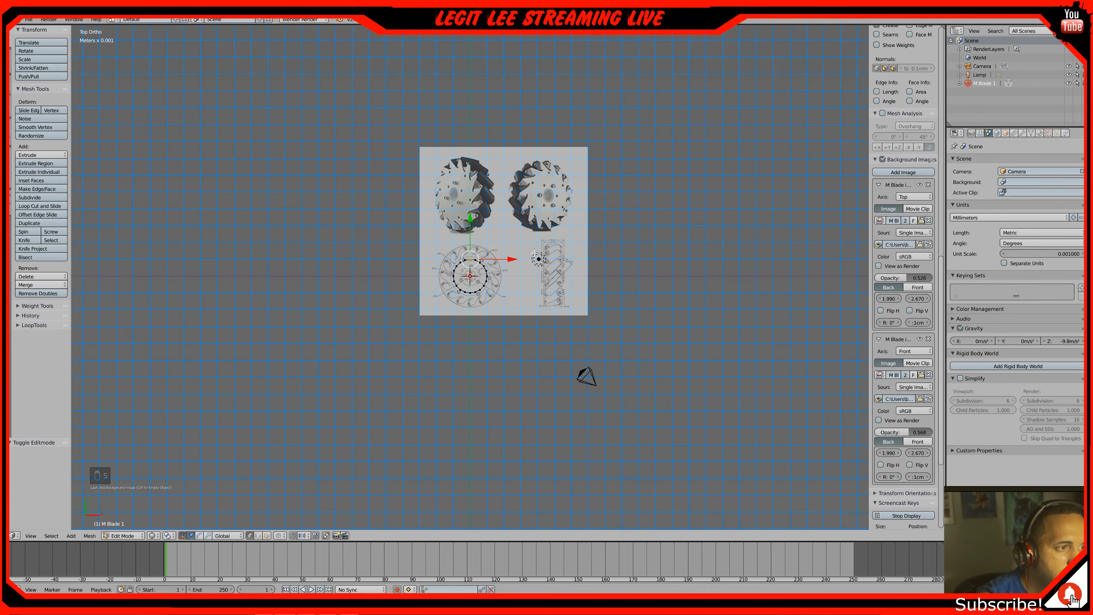
pyautogui.scroll(3, 535, 253)
pyautogui.press('a')
pyautogui.press('a')
pyautogui.press('a')
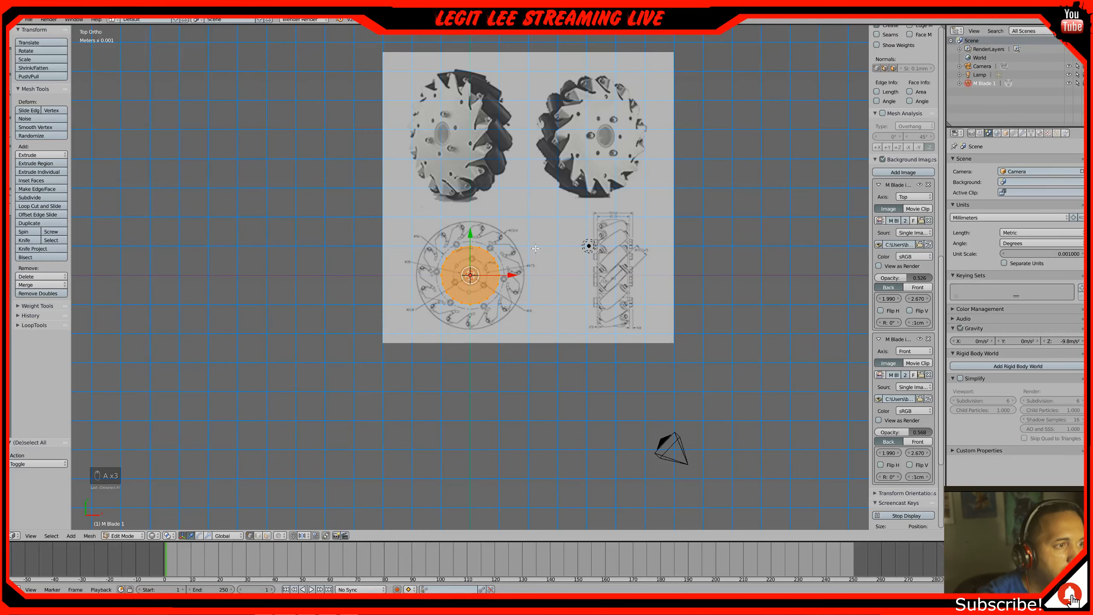
# Return to Object Mode and set the M Blade 1 cylinder's X dimension to 150 mm
pyautogui.scroll(15, 899, 143)
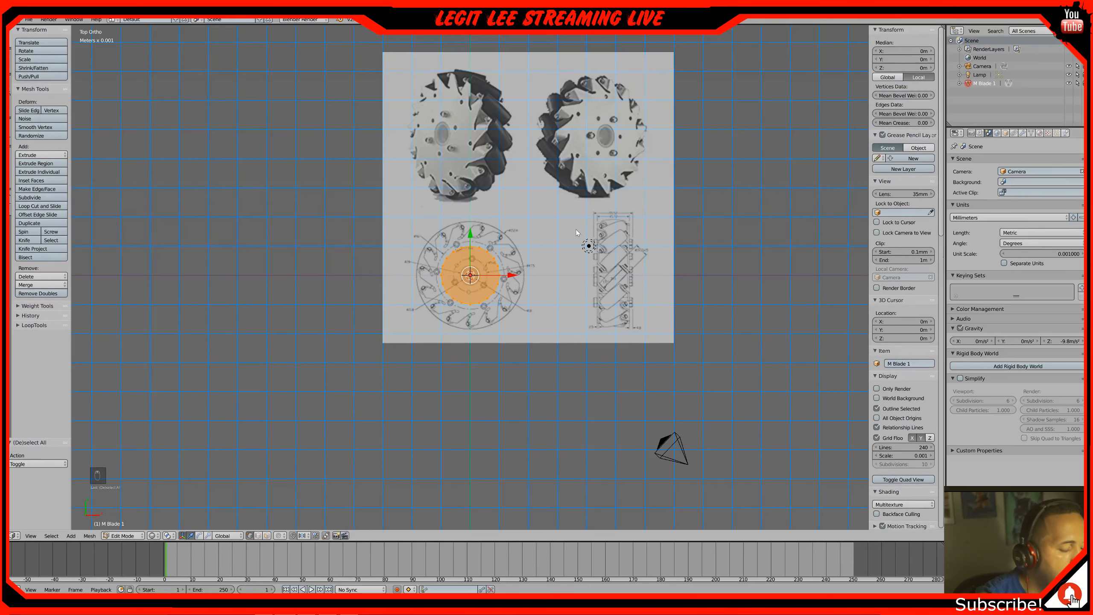
pyautogui.press('Tab')
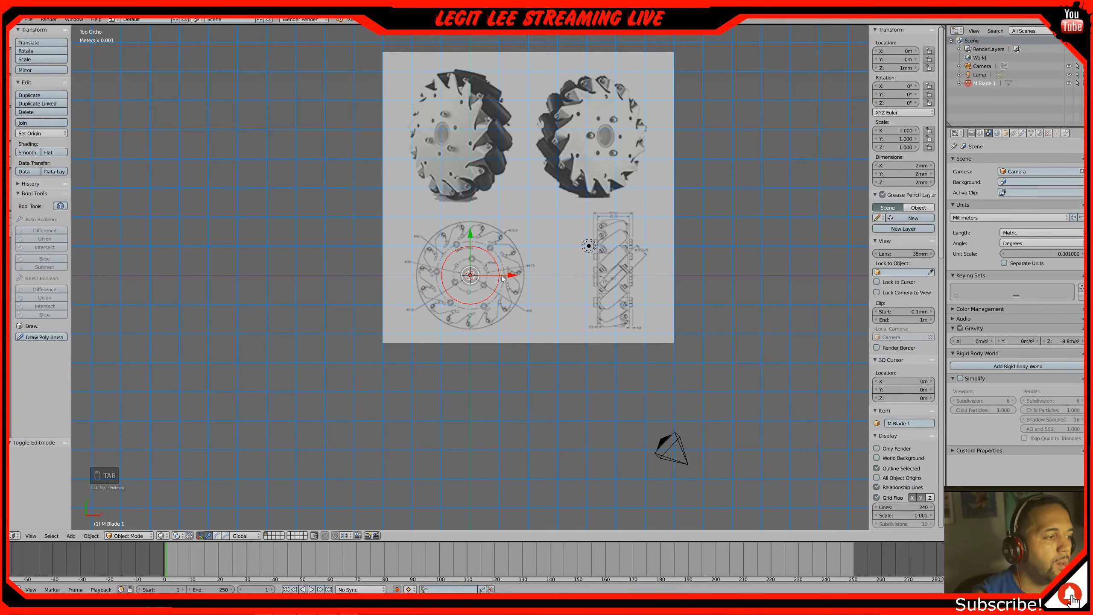
pyautogui.click(917, 166)
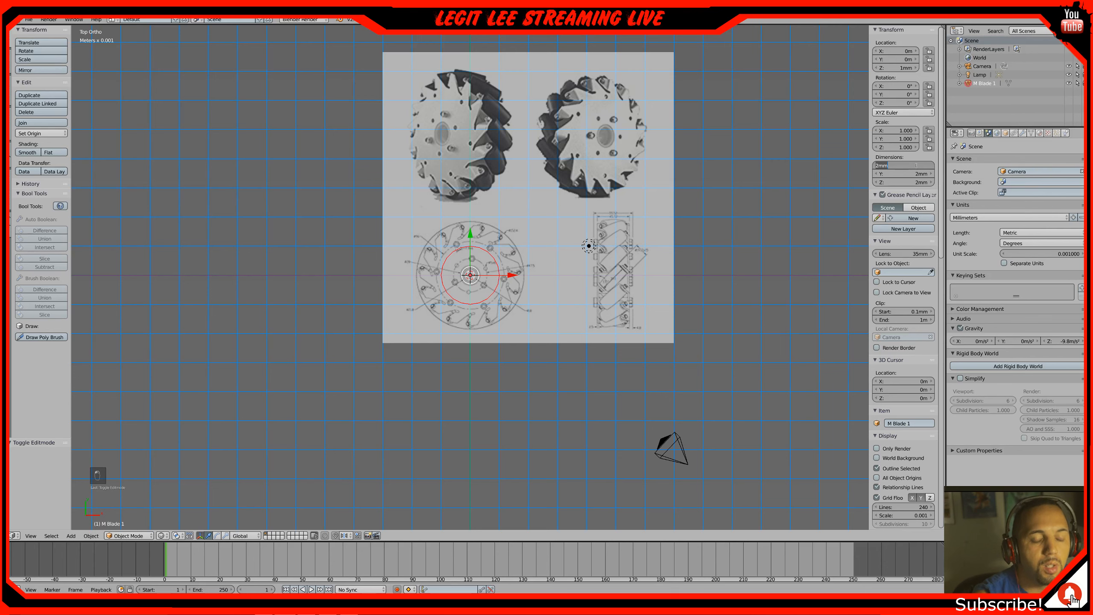
pyautogui.write('150')
pyautogui.press('Return')
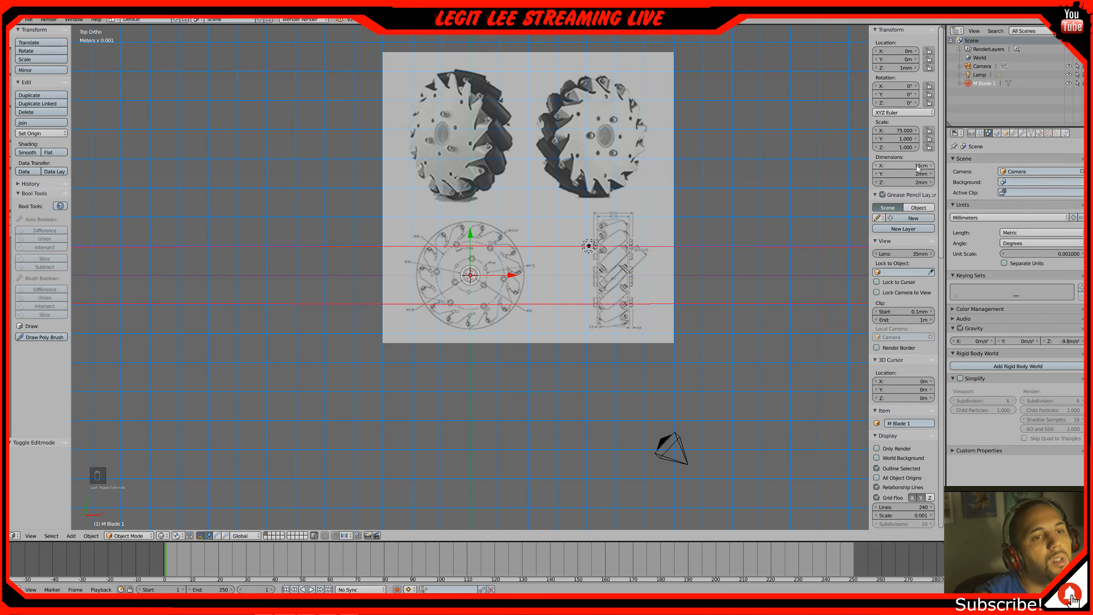
# Set the M Blade 1 cylinder's Y and Z dimensions to 150 mm
pyautogui.click(917, 173)
pyautogui.write('1')
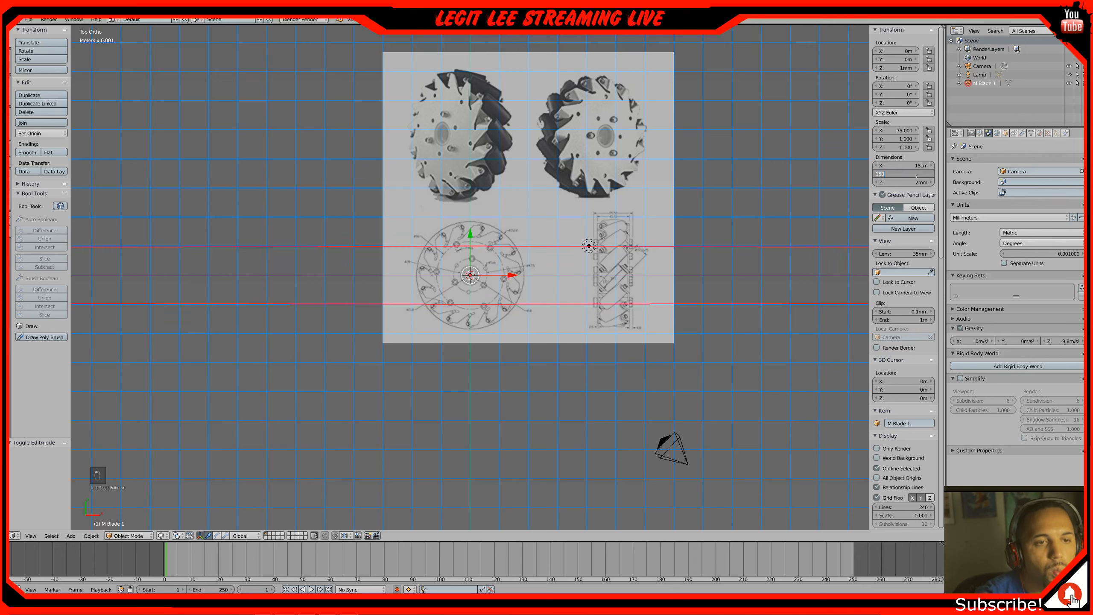
pyautogui.write('50')
pyautogui.press('Return')
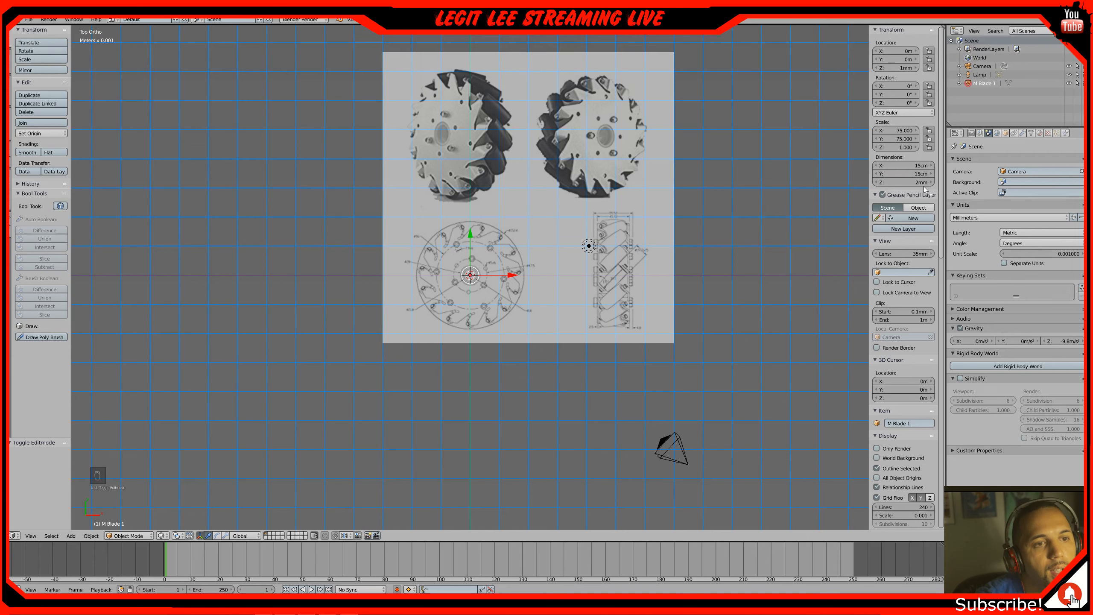
pyautogui.click(923, 182)
pyautogui.write('150')
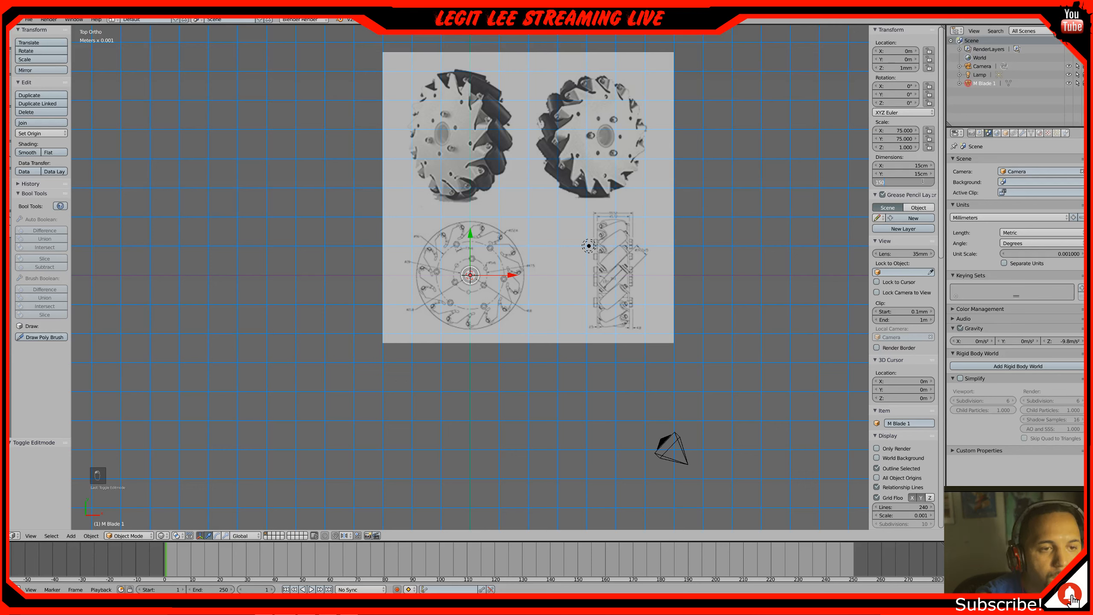
pyautogui.press('Return')
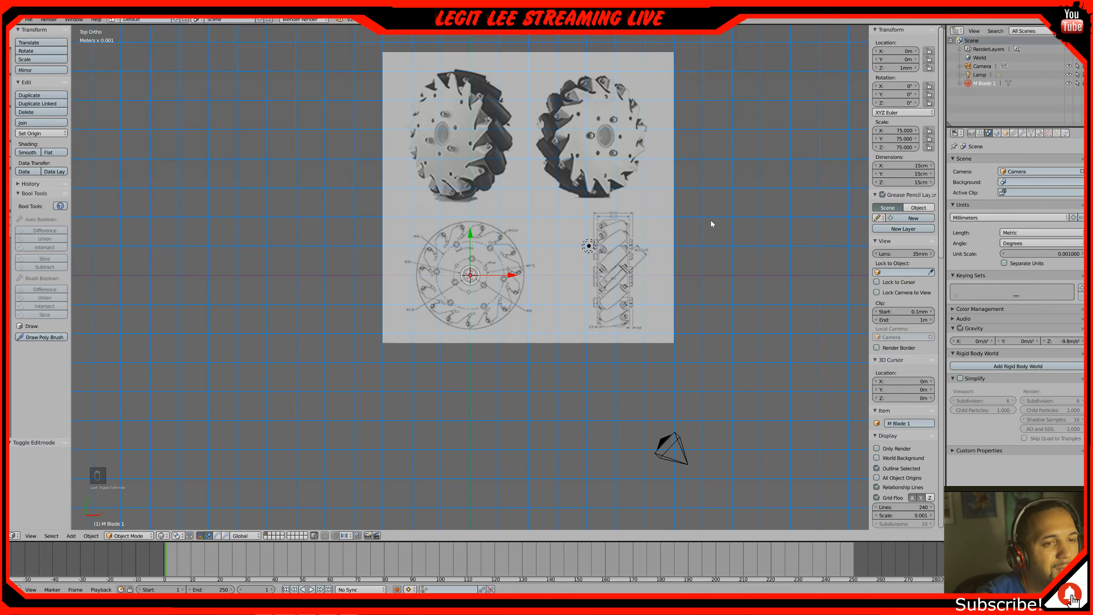
# Compare the cylinder's outline with the background drawing's size in the top view
pyautogui.scroll(-8, 711, 223)
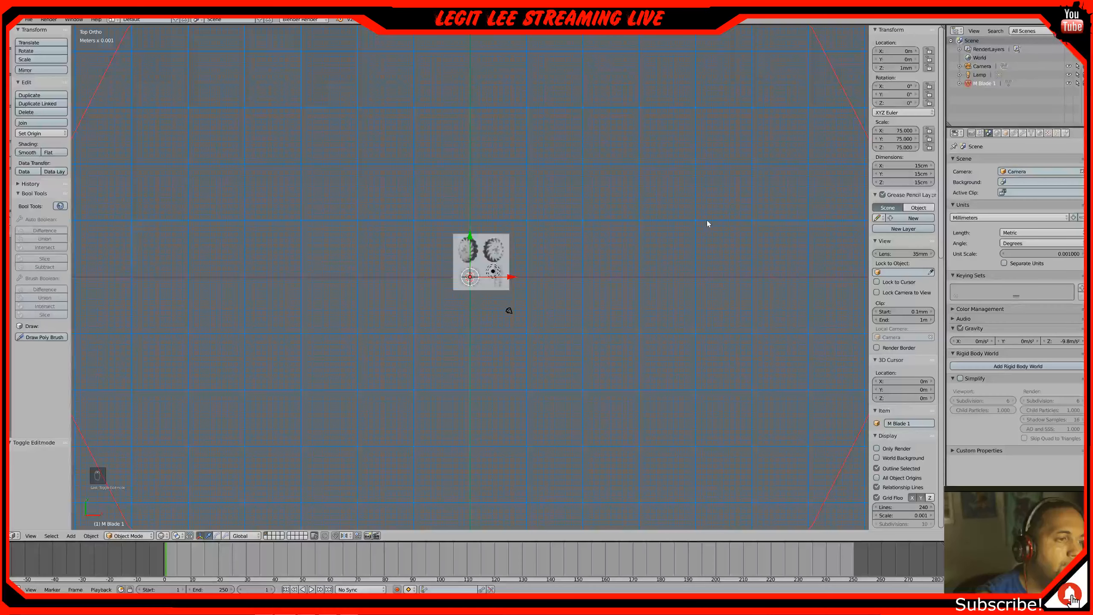
pyautogui.scroll(-4, 707, 220)
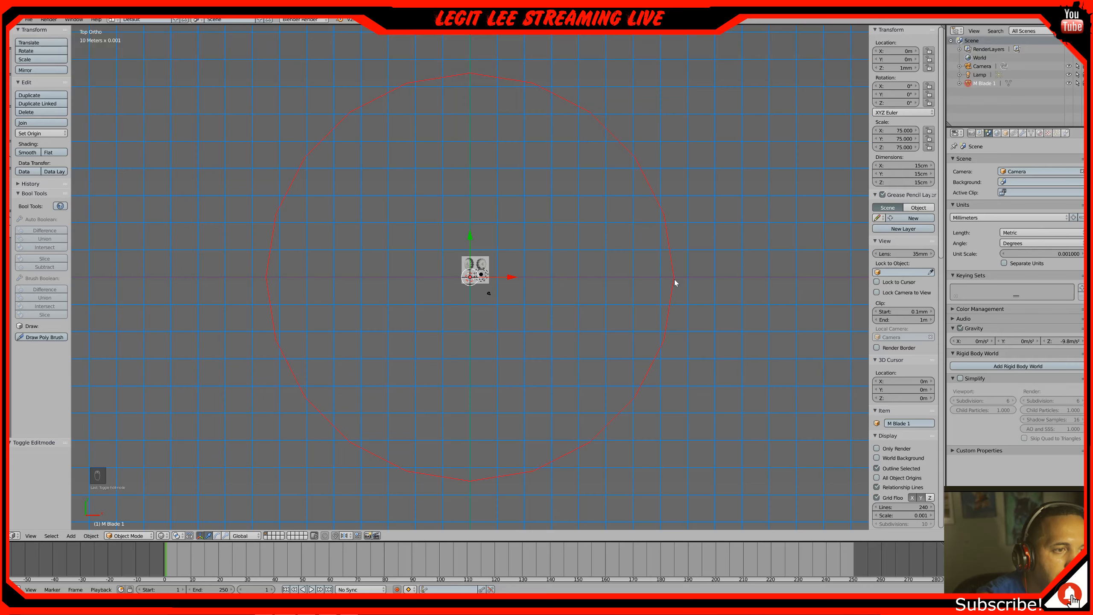
pyautogui.scroll(3, 675, 279)
pyautogui.keyDown('shift'); pyautogui.moveTo(709, 267); pyautogui.dragTo(538, 254, button='middle'); pyautogui.keyUp('shift')
pyautogui.scroll(-2, 625, 248)
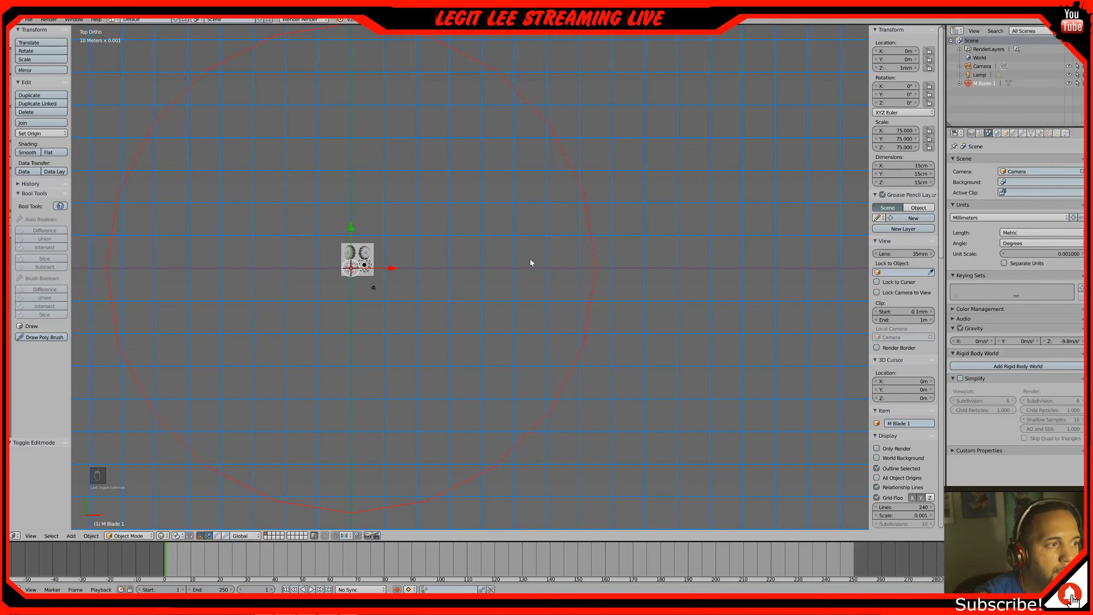
pyautogui.scroll(3, 603, 262)
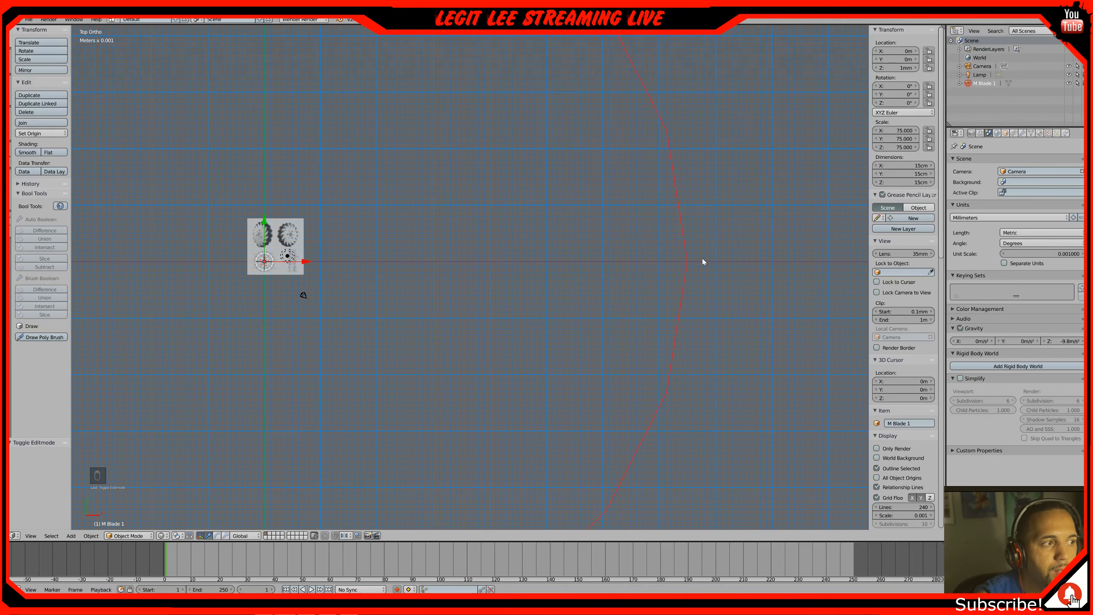
pyautogui.scroll(5, 710, 246)
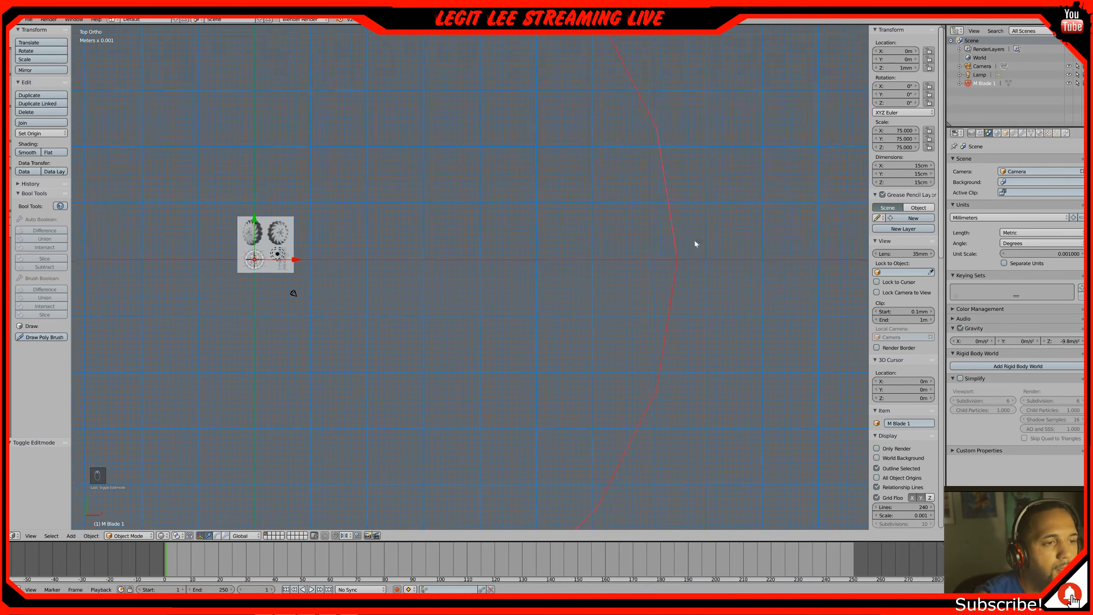
pyautogui.scroll(-5, 731, 237)
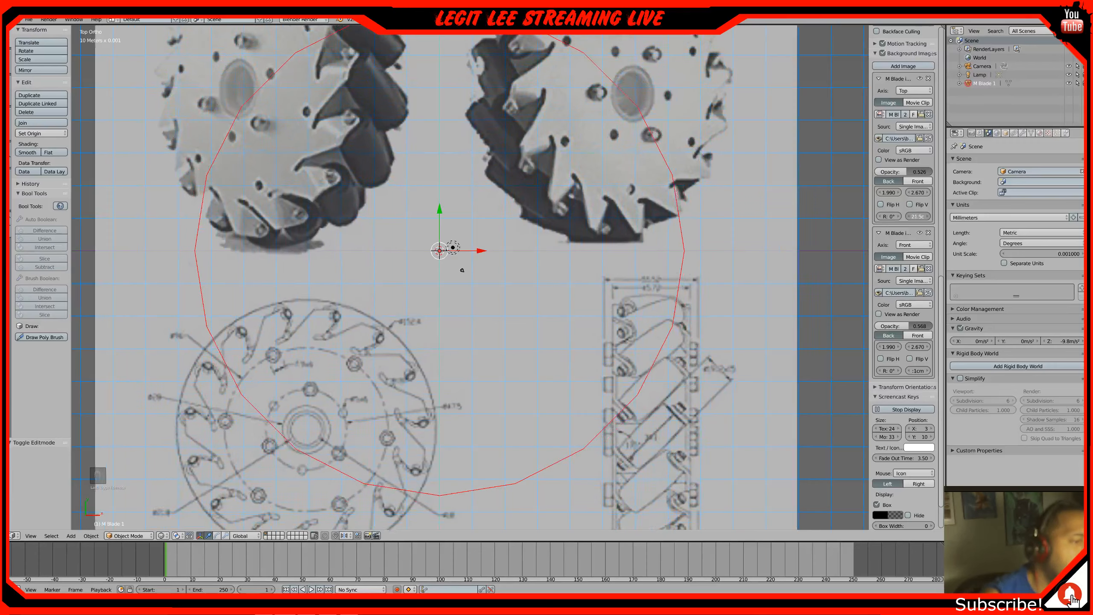
# Set the Front-axis background image's size to 0
pyautogui.scroll(-3, 462, 270)
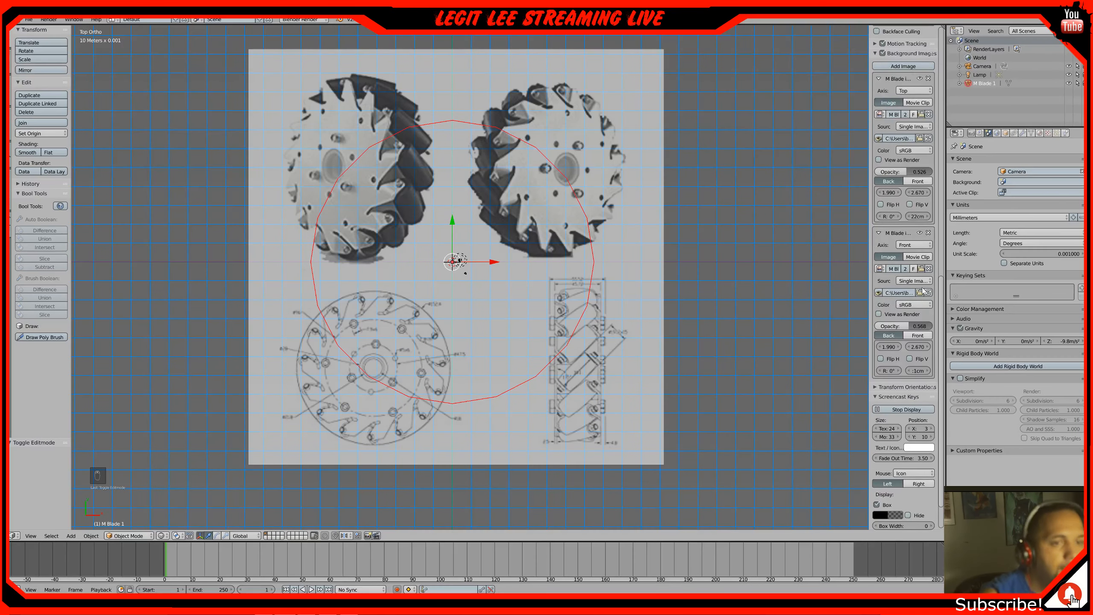
pyautogui.scroll(-1, 922, 290)
pyautogui.scroll(-3, 692, 303)
pyautogui.scroll(1, 692, 304)
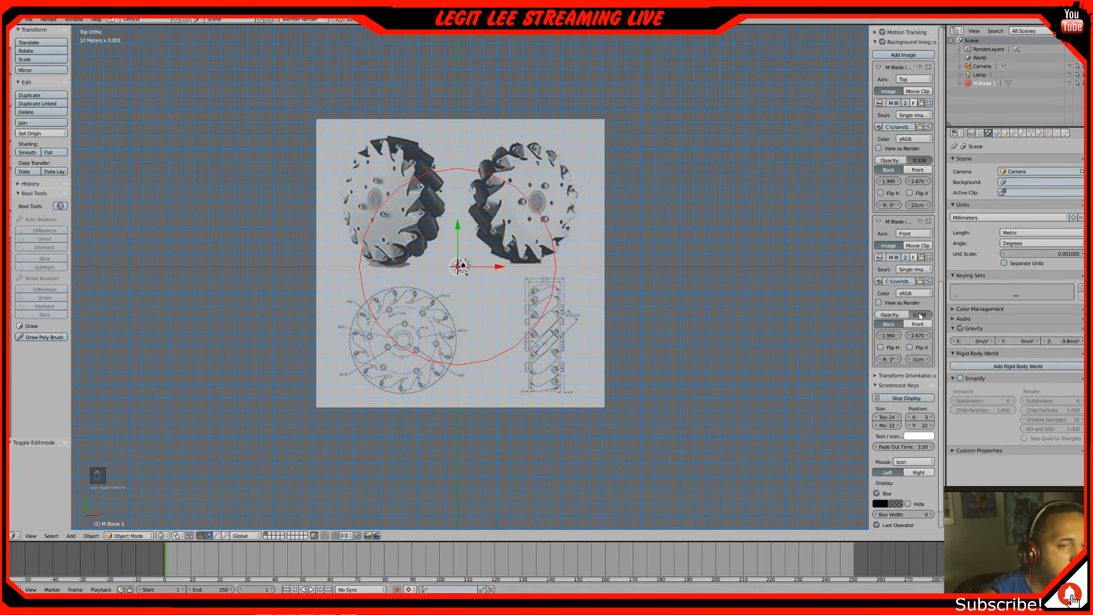
pyautogui.moveTo(918, 359); pyautogui.dragTo(933, 359)
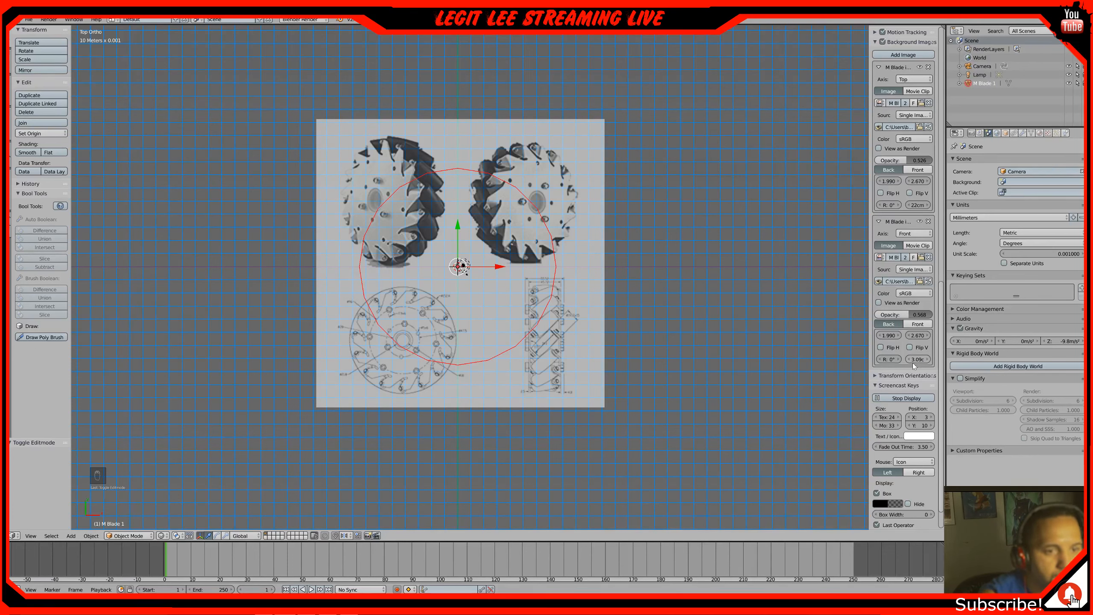
pyautogui.moveTo(912, 362); pyautogui.dragTo(912, 363)
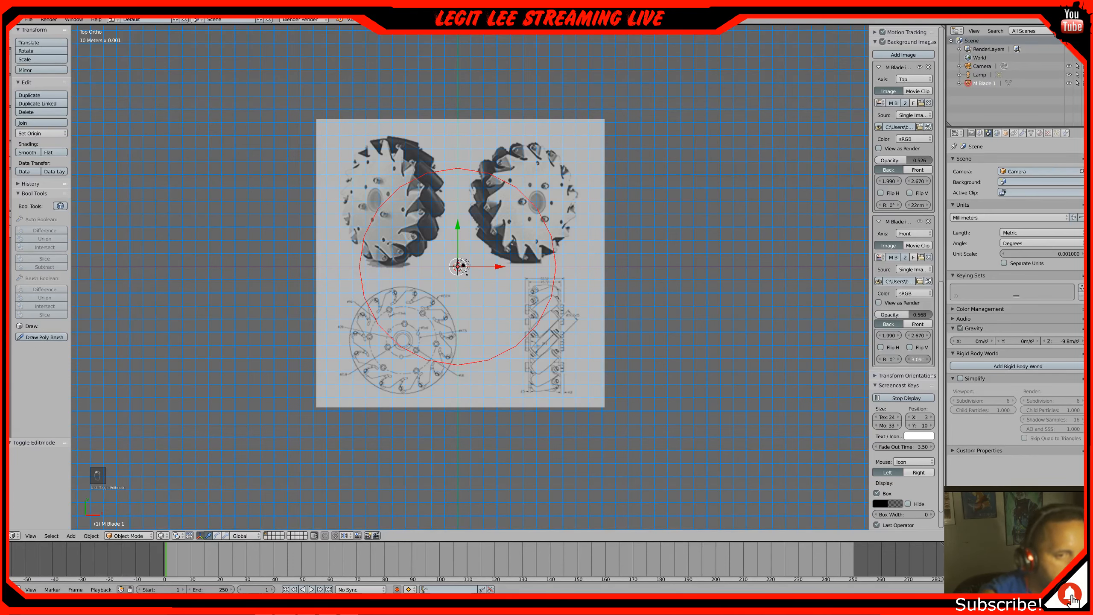
pyautogui.click(917, 359)
pyautogui.write('0')
pyautogui.press('Return')
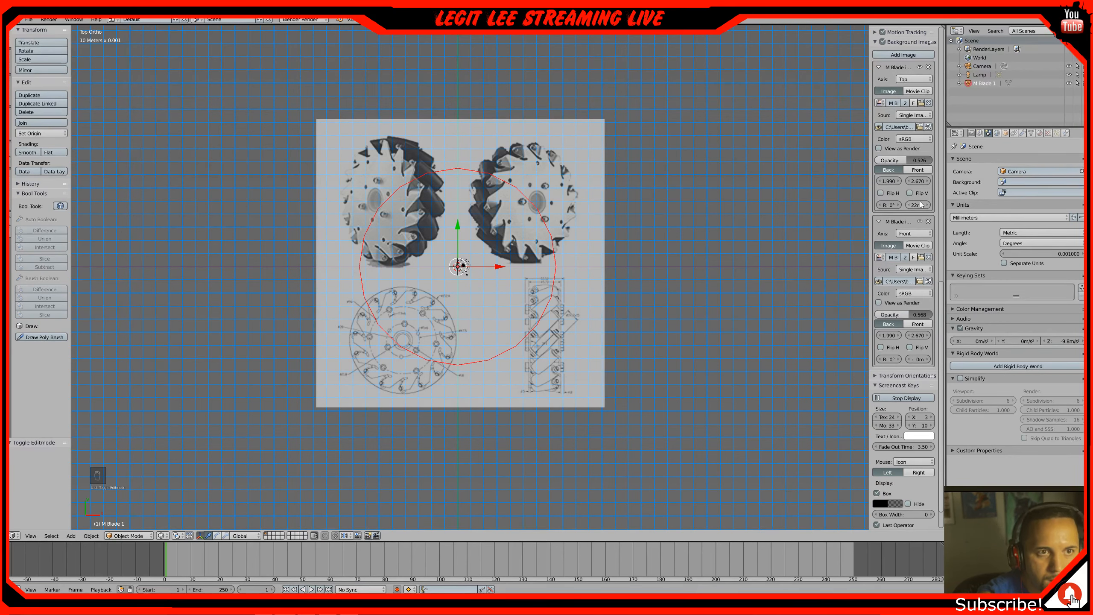
# Resize the Top-axis background image to about 40.2 cm and offset it to about X 80.39, Y 107.6, fitting the wheel drawing to the cylinder outline
pyautogui.scroll(5, 919, 168)
pyautogui.scroll(2, 919, 168)
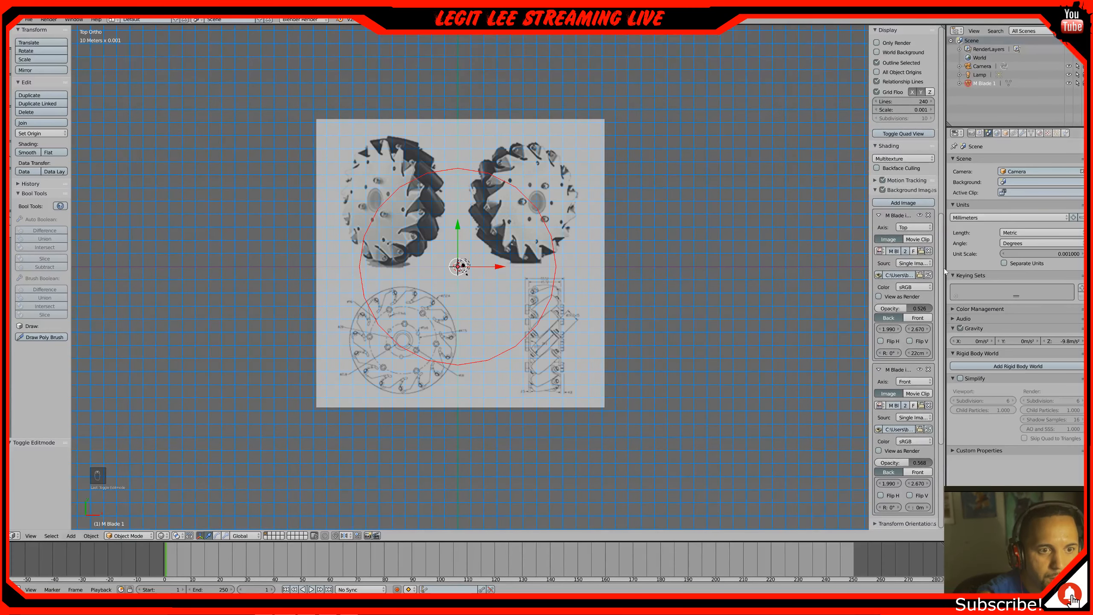
pyautogui.moveTo(918, 352); pyautogui.dragTo(1005, 353)
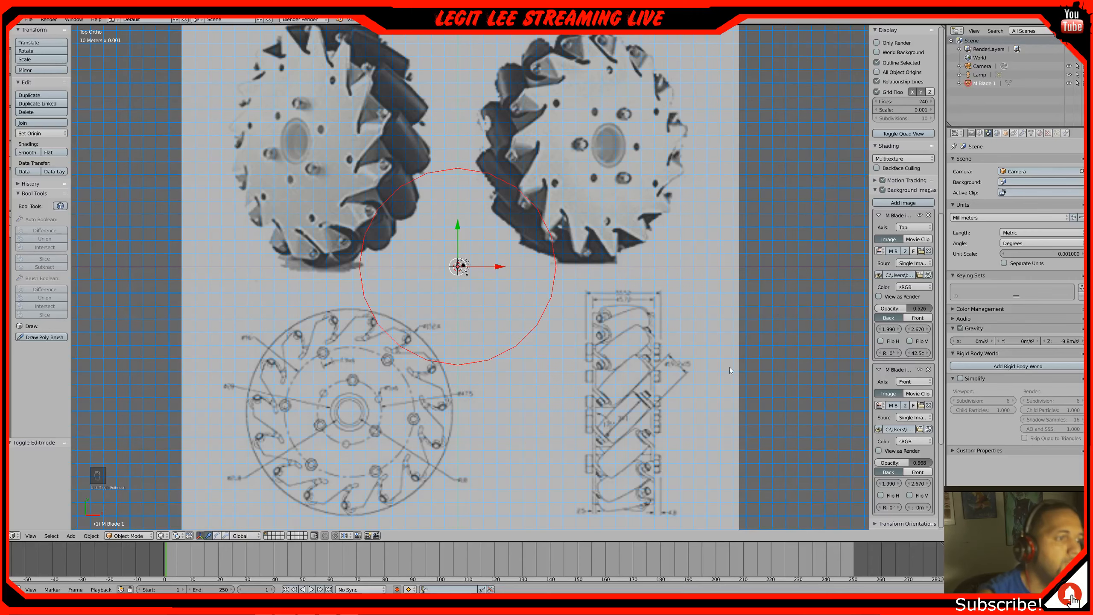
pyautogui.scroll(-1, 576, 381)
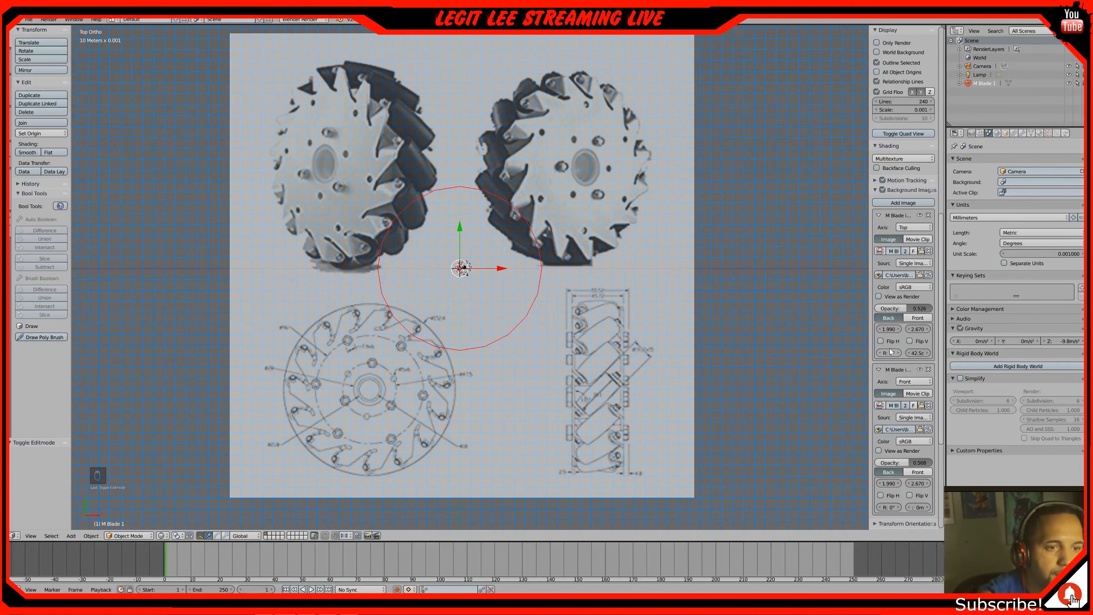
pyautogui.moveTo(889, 335); pyautogui.dragTo(971, 330)
pyautogui.scroll(-1, 861, 355)
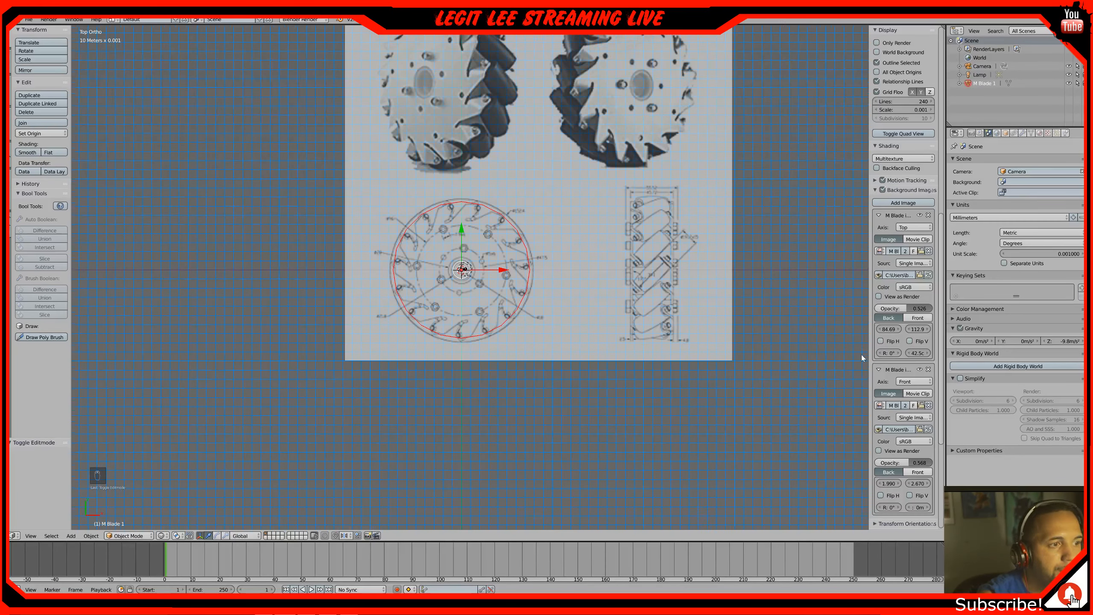
pyautogui.moveTo(913, 352); pyautogui.dragTo(916, 328)
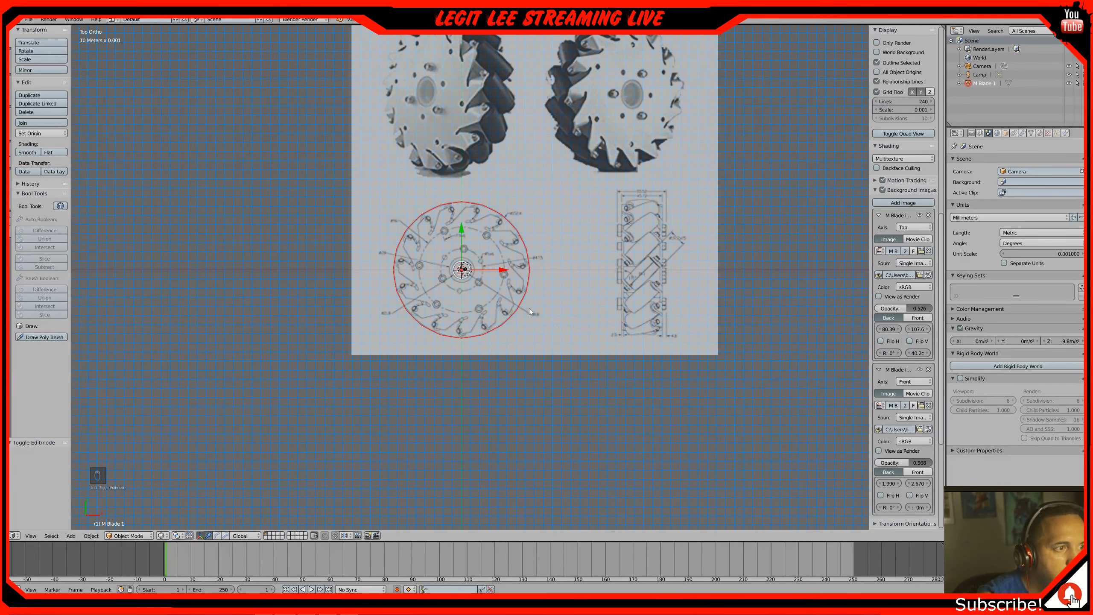
pyautogui.scroll(3, 502, 275)
pyautogui.scroll(3, 500, 272)
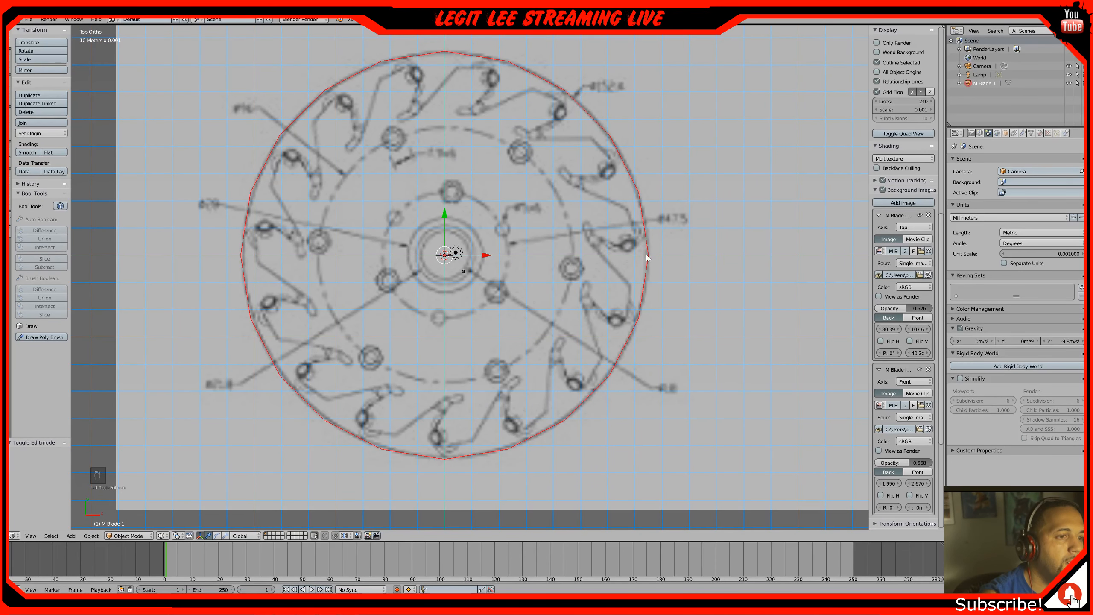
pyautogui.scroll(-1, 597, 237)
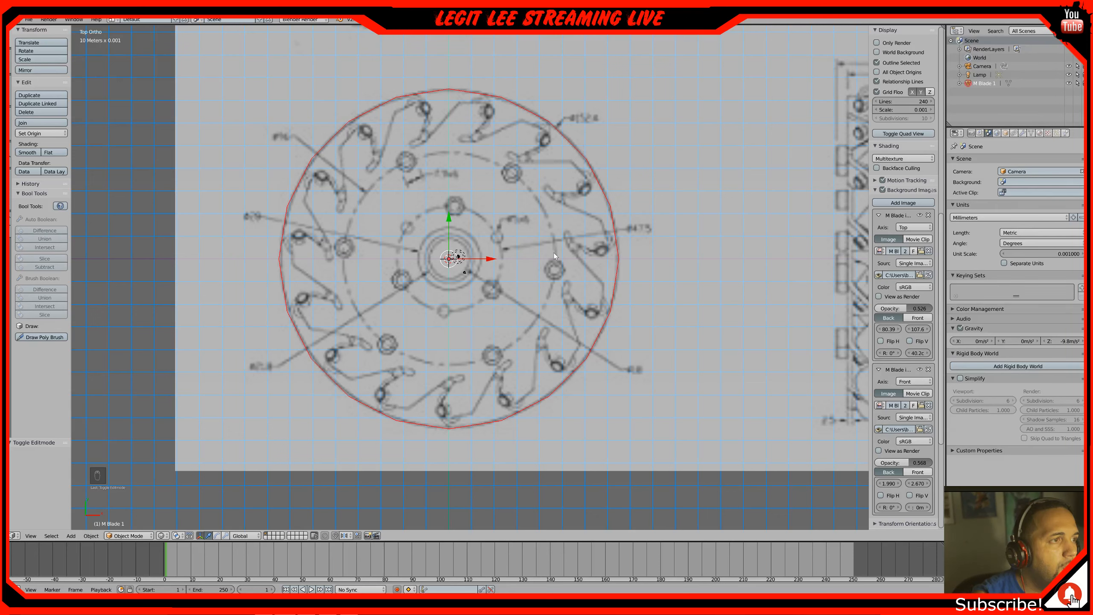
# Compare the cylinder with the wheel drawing in solid and wireframe shading, leaving its rotation as it is
pyautogui.press('r')
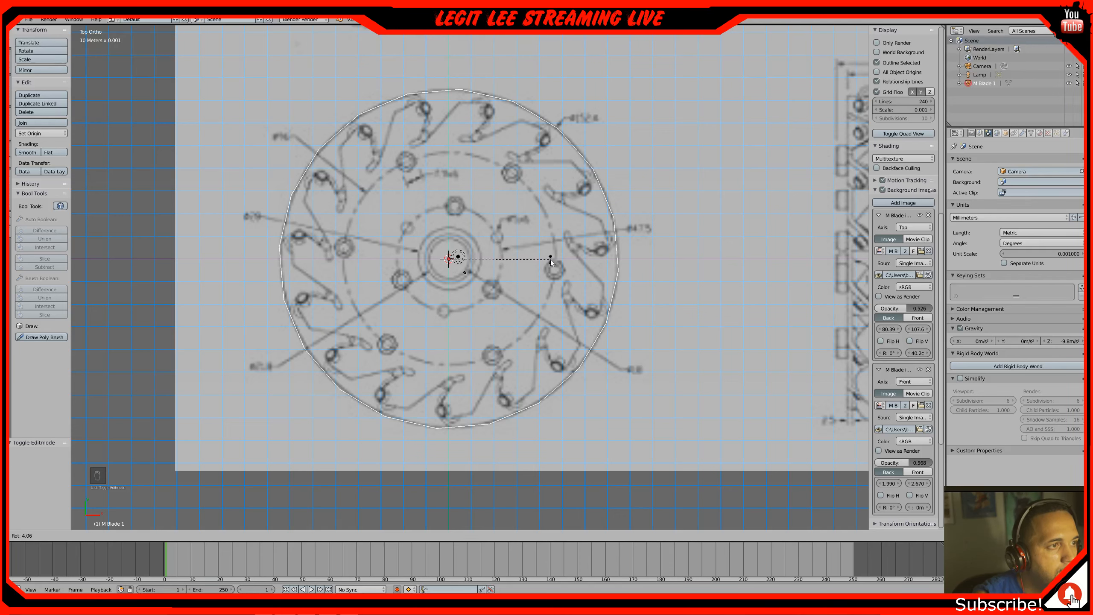
pyautogui.press('Escape')
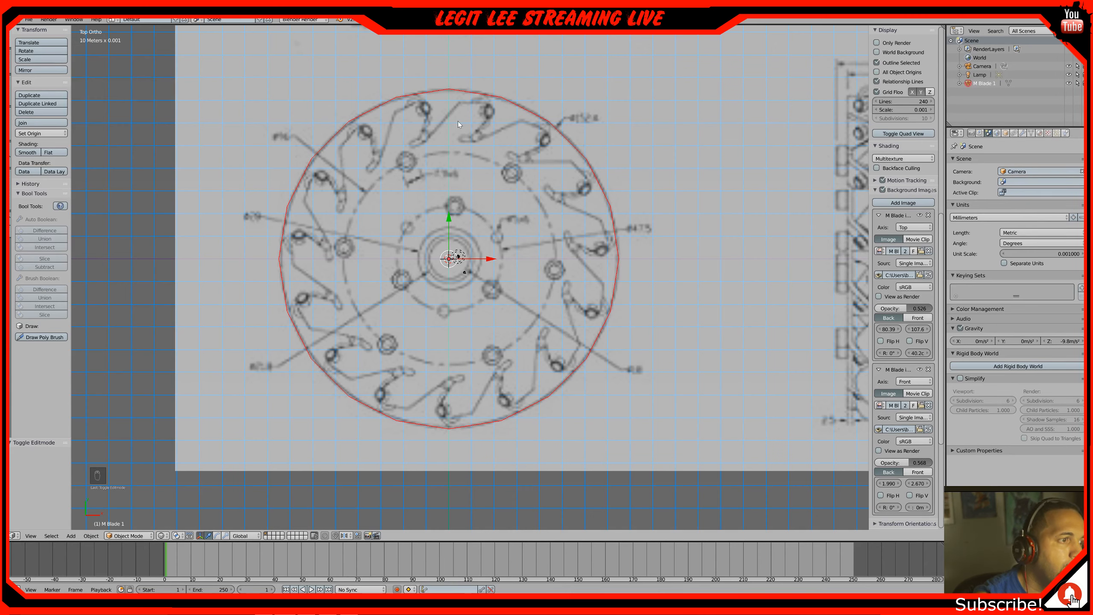
pyautogui.press('z')
pyautogui.press('z')
pyautogui.press('z')
pyautogui.press('z')
pyautogui.press('z')
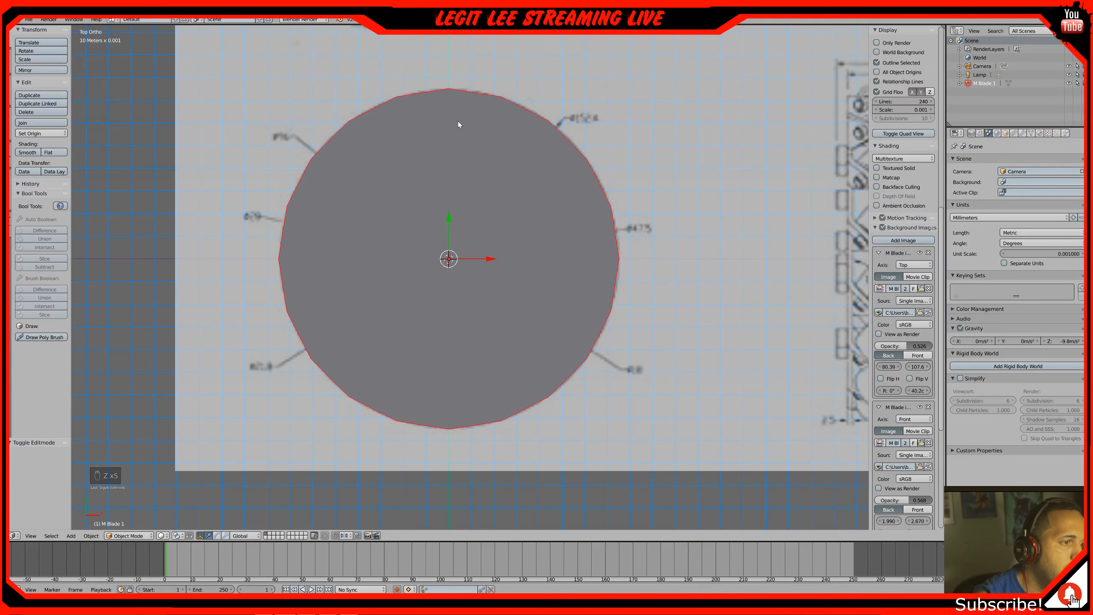
pyautogui.press('z')
pyautogui.press('z')
pyautogui.press('z')
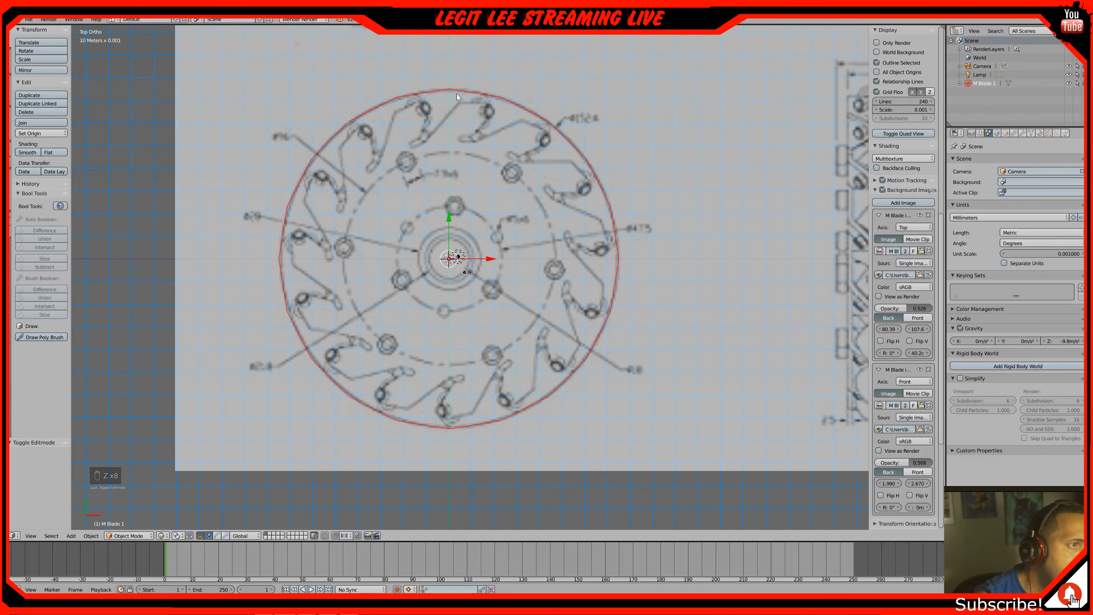
# Enter Edit Mode on the cylinder, select the vertex at the top of the circle and view the mesh from the front
pyautogui.press('Tab')
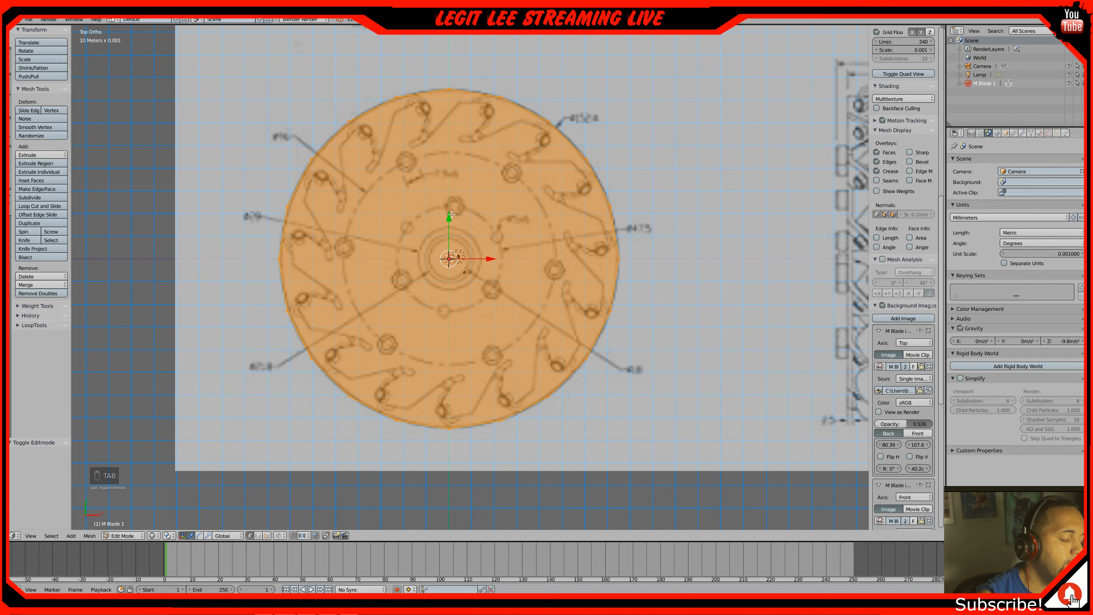
pyautogui.press('z')
pyautogui.press('z')
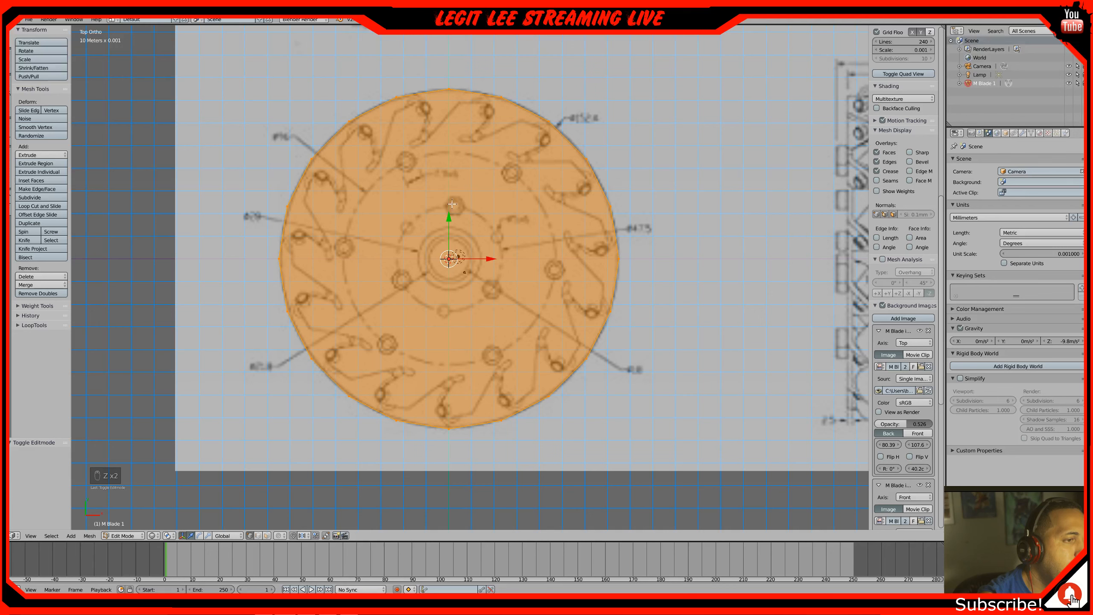
pyautogui.rightClick(448, 89)
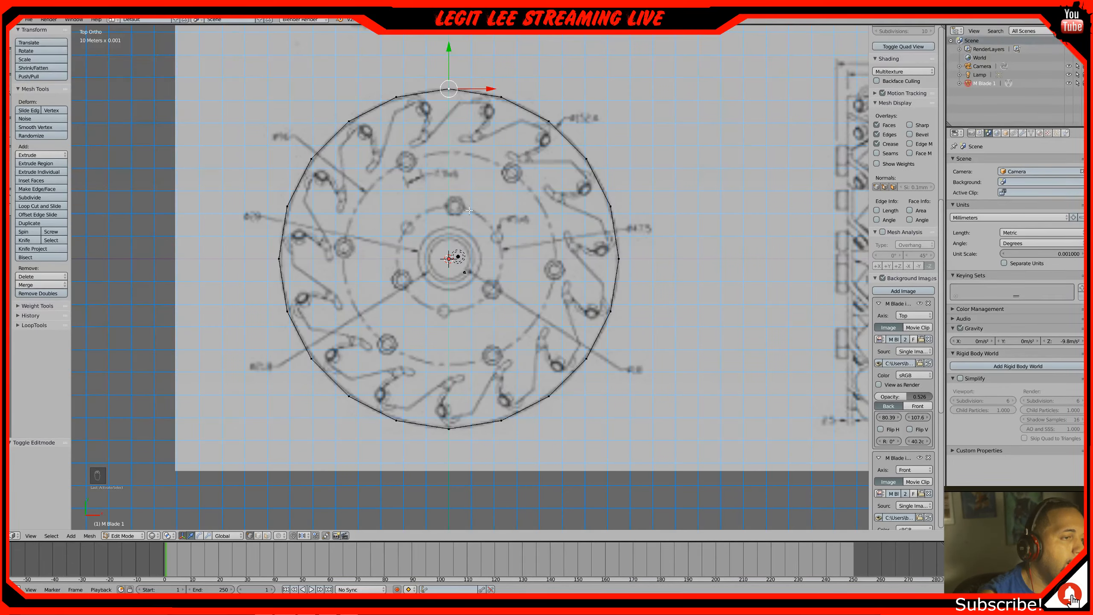
pyautogui.moveTo(469, 211); pyautogui.dragTo(469, 199, button='middle')
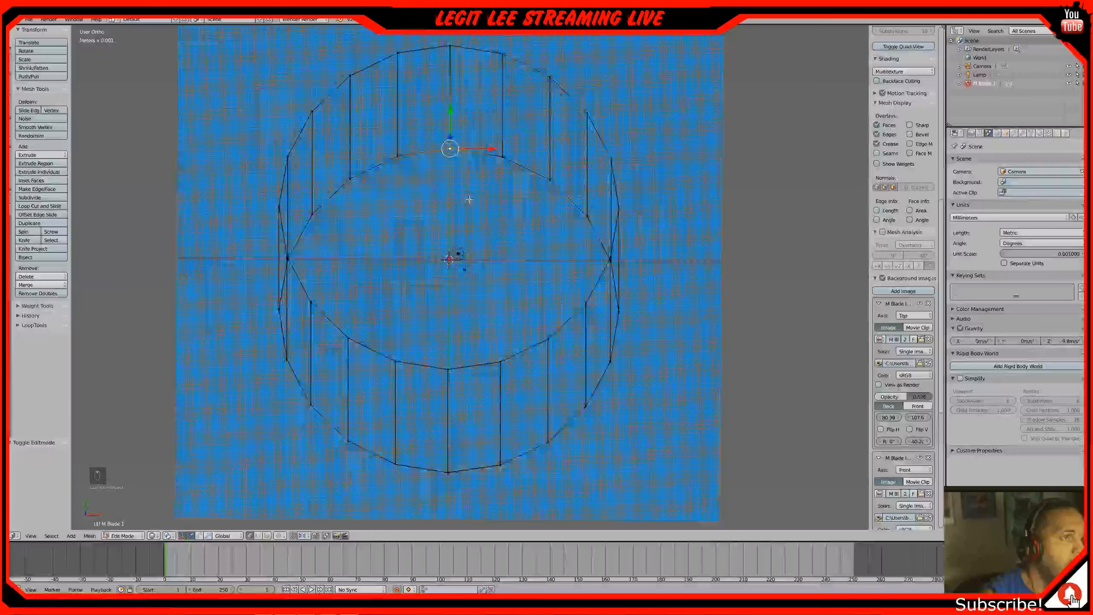
pyautogui.press('KP_1')
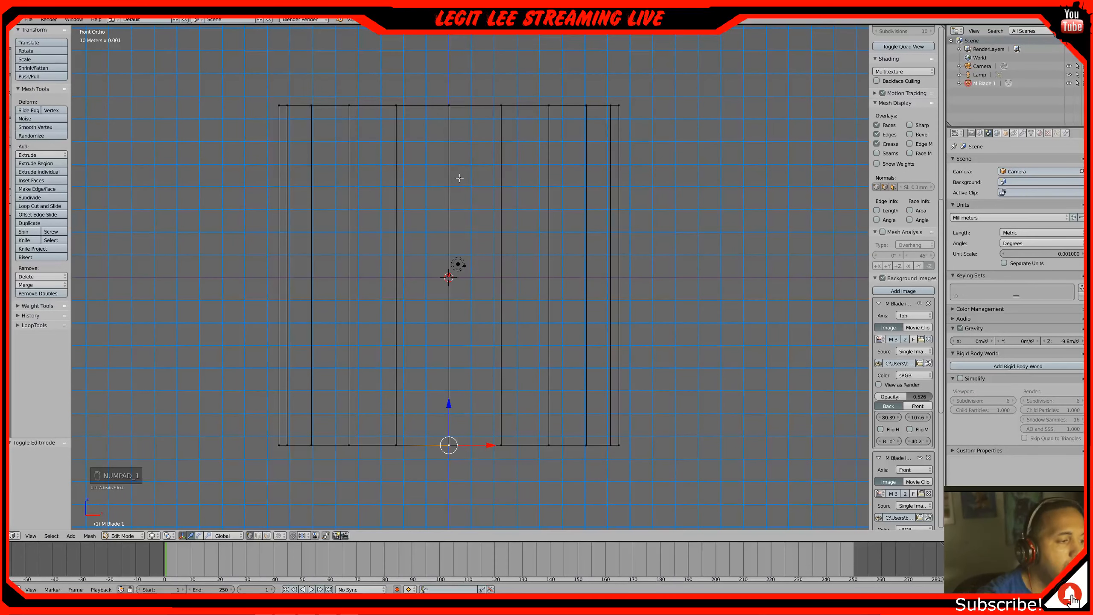
# Switch to edge selection and select the rim edge beside the circle's topmost point in the top view
pyautogui.click(258, 535)
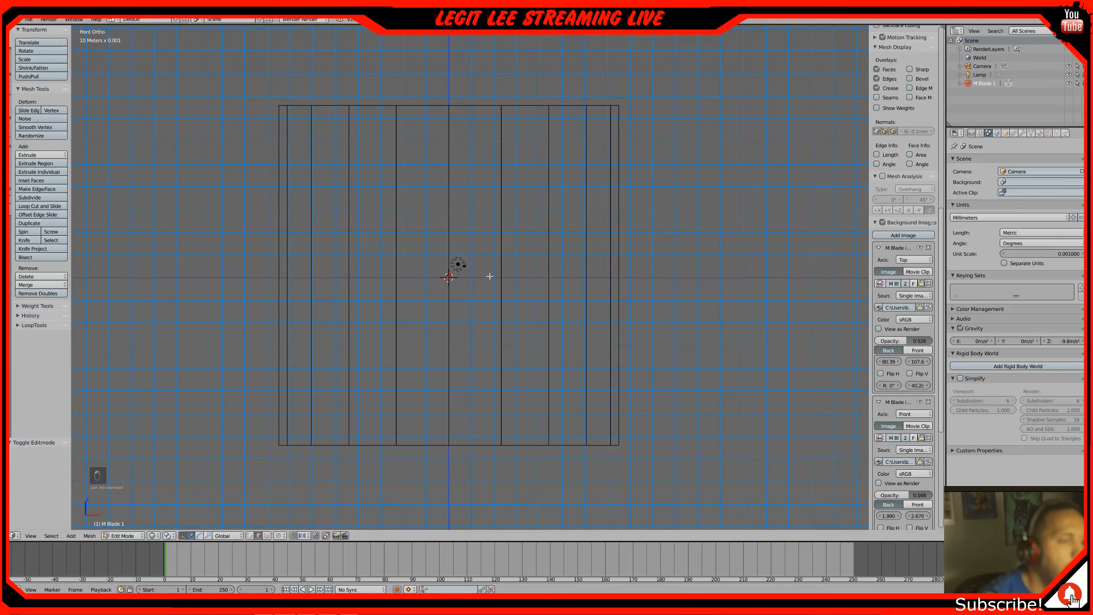
pyautogui.rightClick(446, 161)
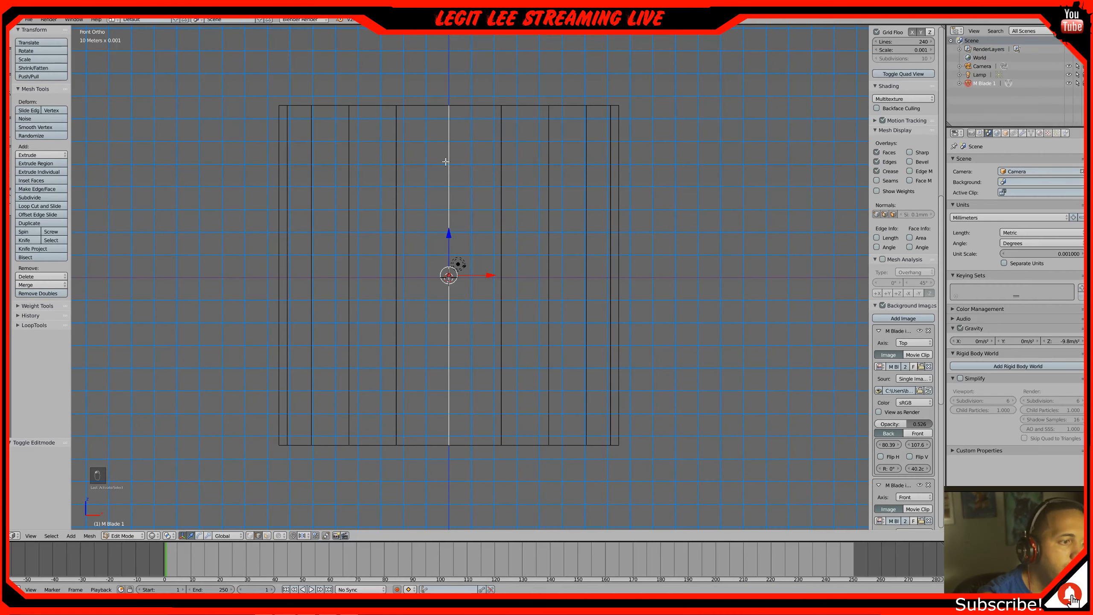
pyautogui.press('KP_7')
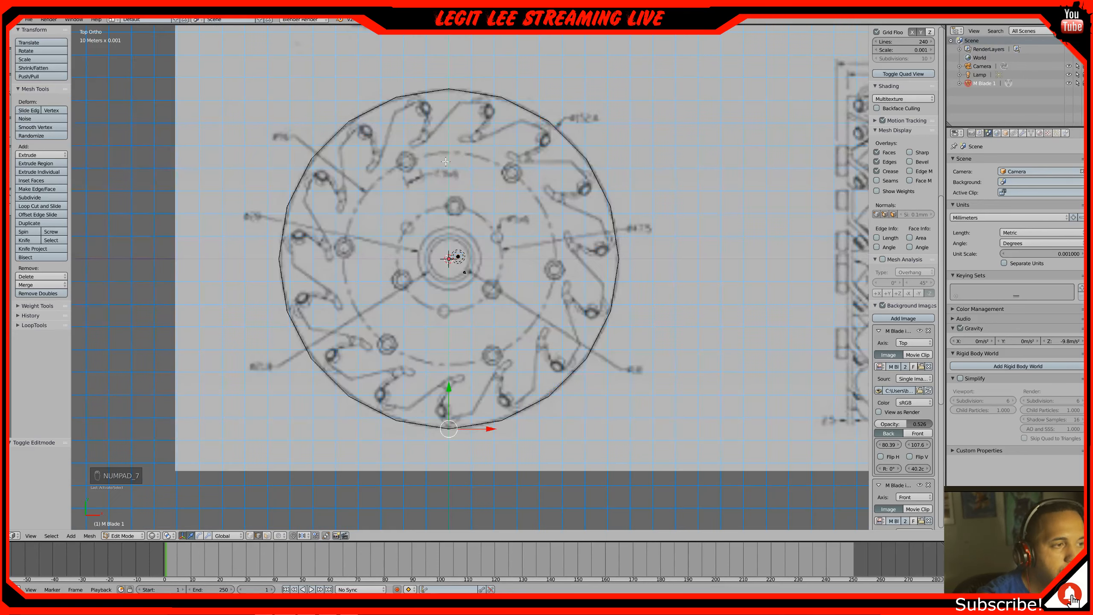
pyautogui.rightClick(451, 89)
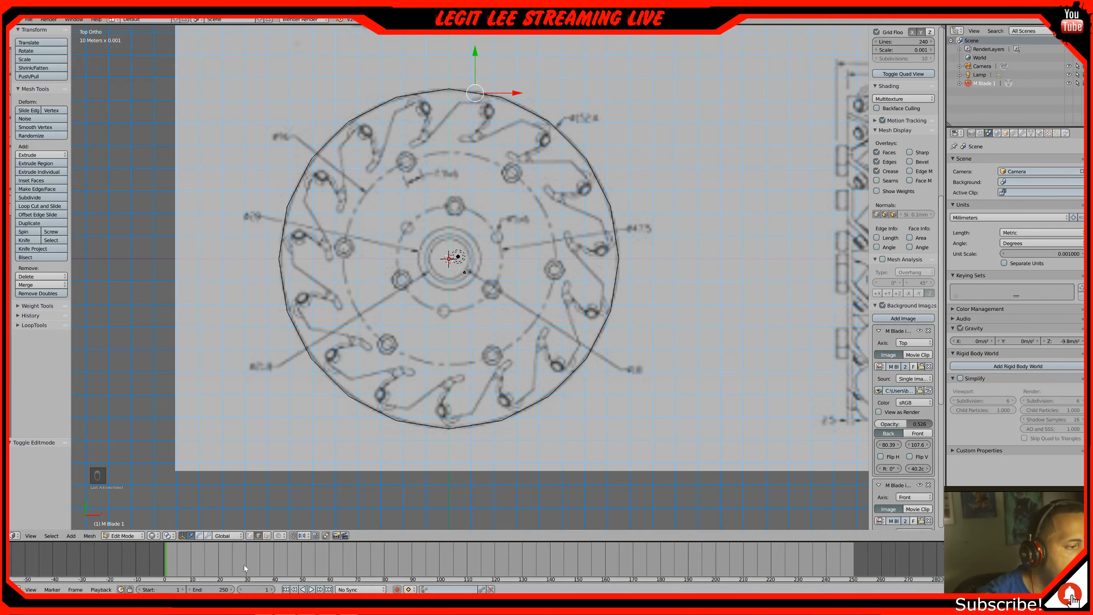
# Switch to vertex selection and box-select the upper and lower vertices at the circle's topmost point
pyautogui.click(250, 536)
pyautogui.press('a')
pyautogui.scroll(-5, 903, 259)
pyautogui.press('b')
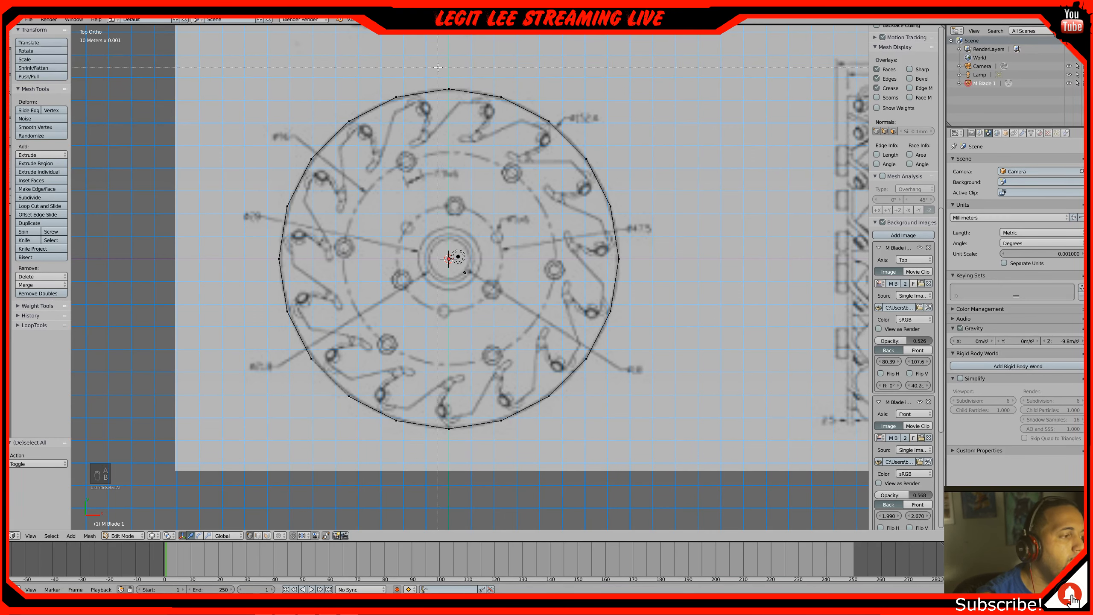
pyautogui.moveTo(462, 102); pyautogui.dragTo(460, 102)
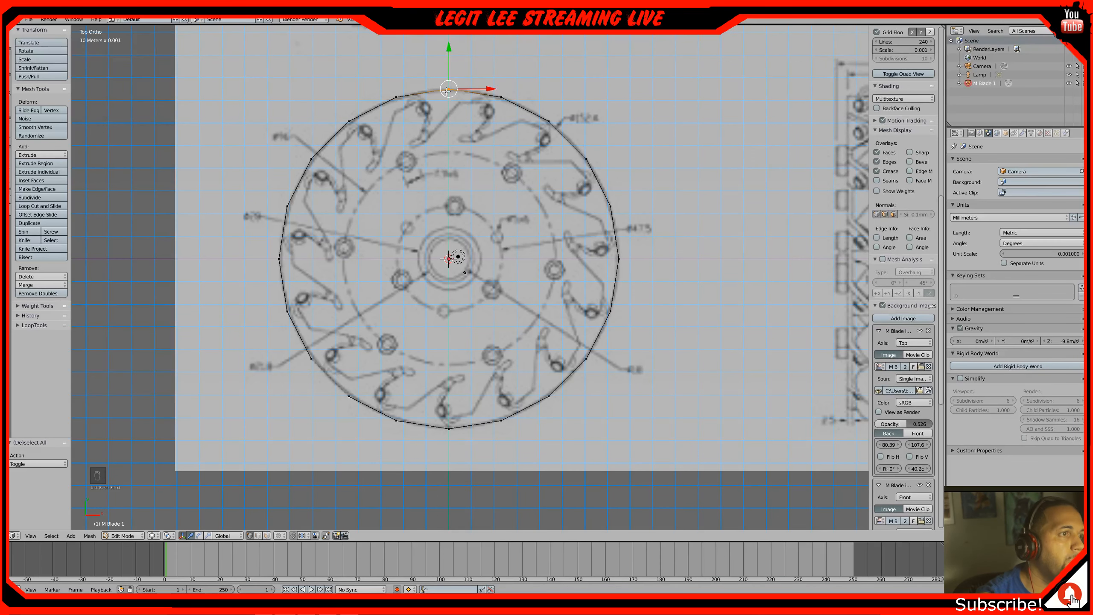
pyautogui.moveTo(467, 121); pyautogui.dragTo(464, 110, button='middle')
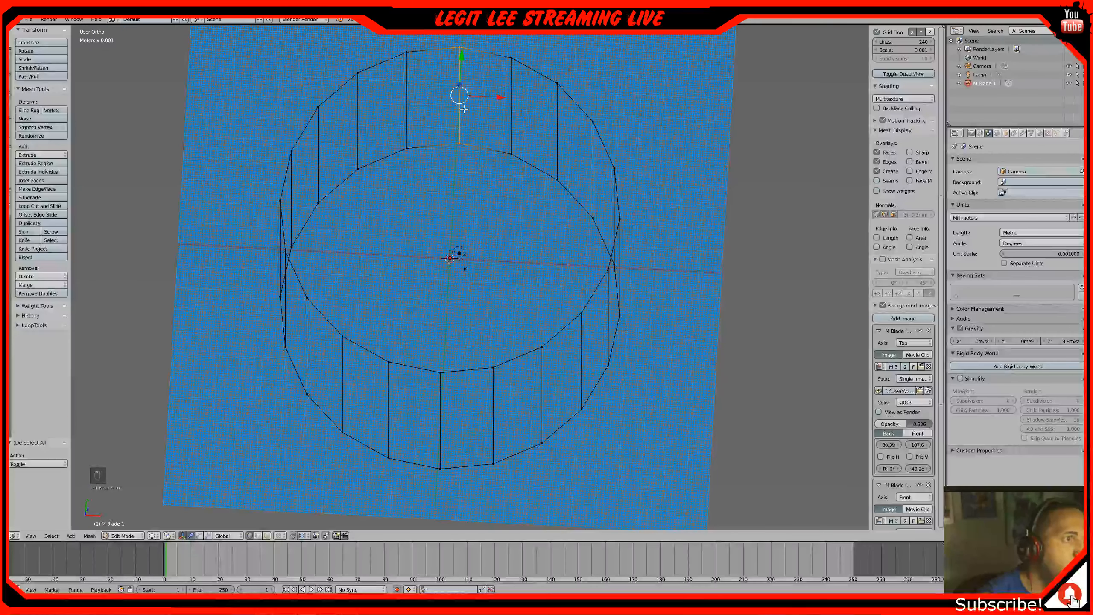
pyautogui.press('KP_7')
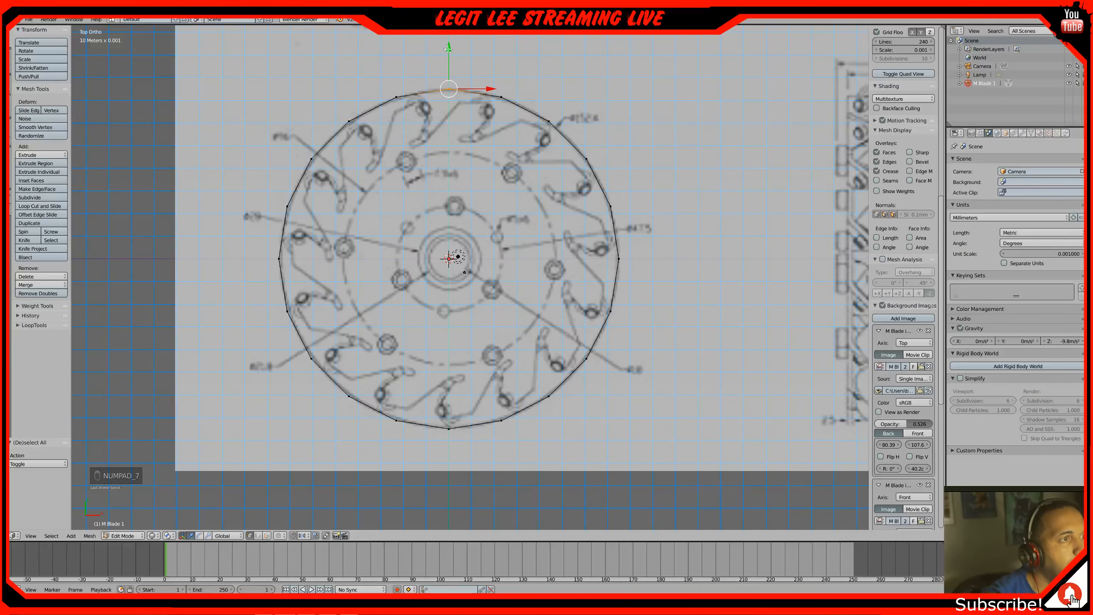
# Move the two topmost rim vertices about -2.52 cm in Y and -1.73 cm in X, towards the blade slot in the drawing
pyautogui.moveTo(449, 50); pyautogui.dragTo(451, 105)
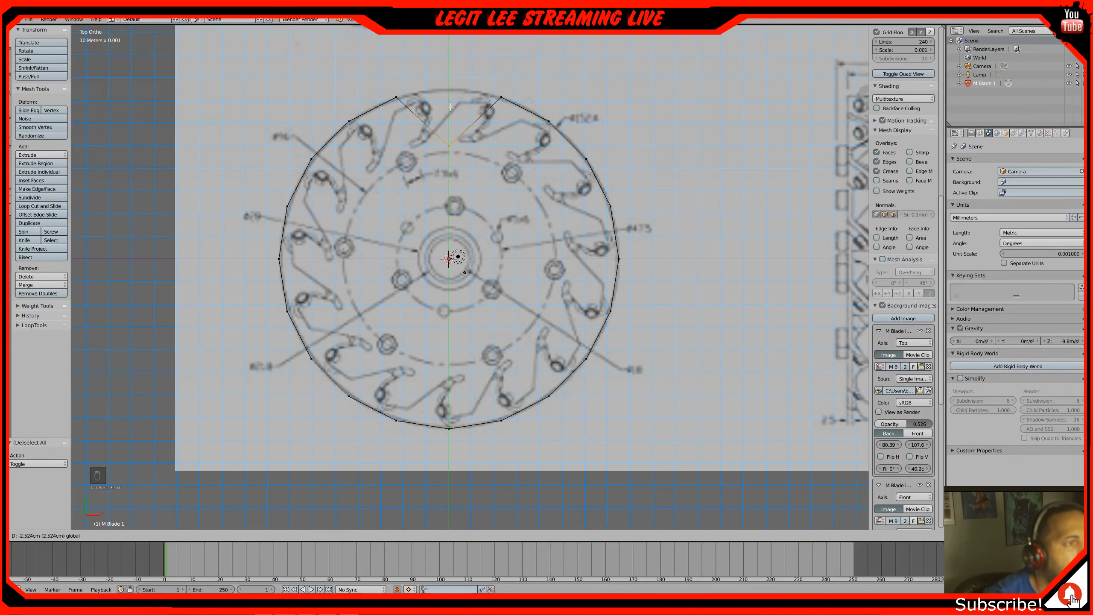
pyautogui.moveTo(450, 107); pyautogui.dragTo(451, 107)
pyautogui.moveTo(489, 146); pyautogui.dragTo(451, 146)
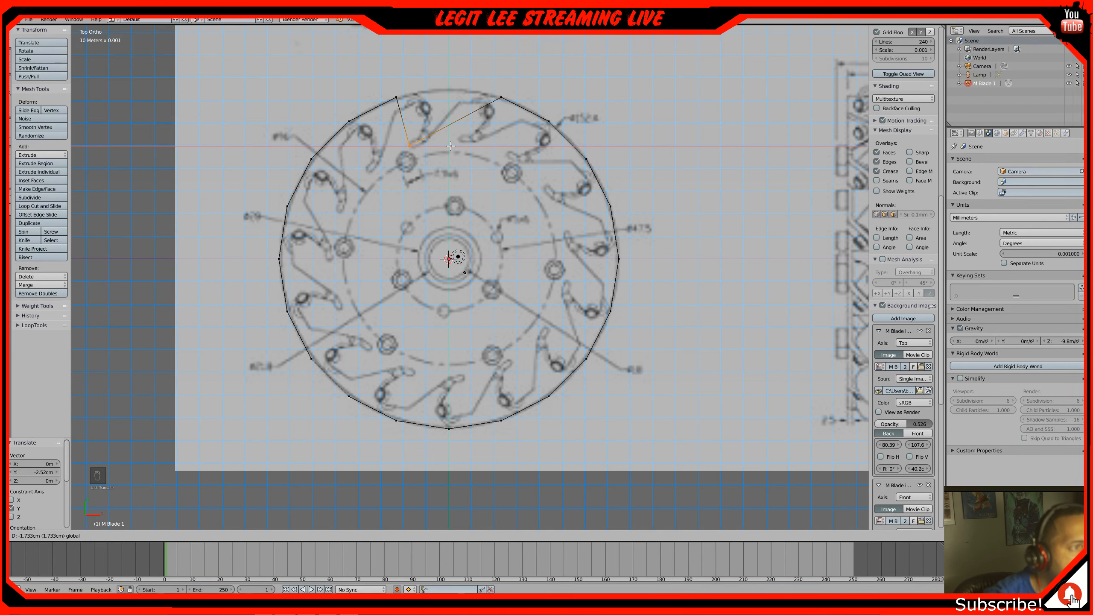
pyautogui.click(451, 146)
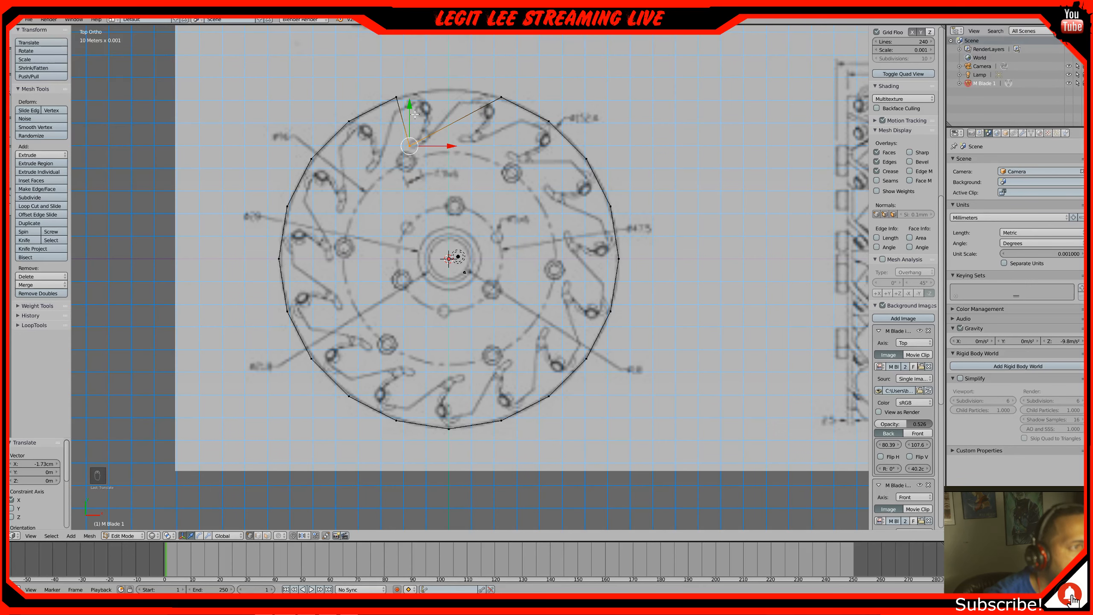
# Raise the Top background image's opacity to 0.955 and examine the blade slots around the moved vertices
pyautogui.scroll(1, 418, 153)
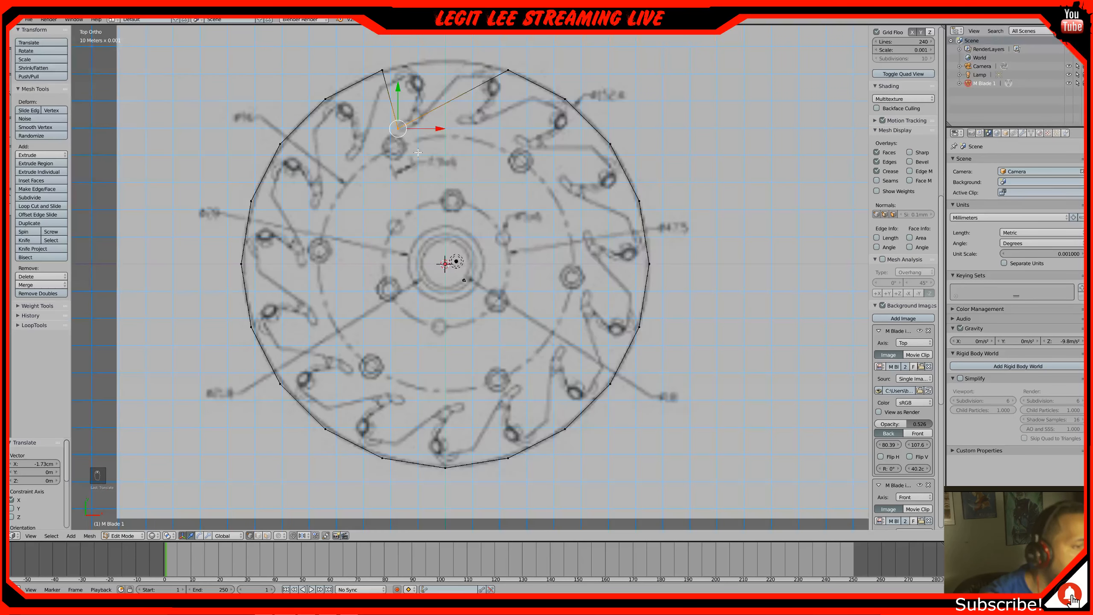
pyautogui.keyDown('shift'); pyautogui.moveTo(418, 152); pyautogui.dragTo(447, 239, button='middle'); pyautogui.keyUp('shift')
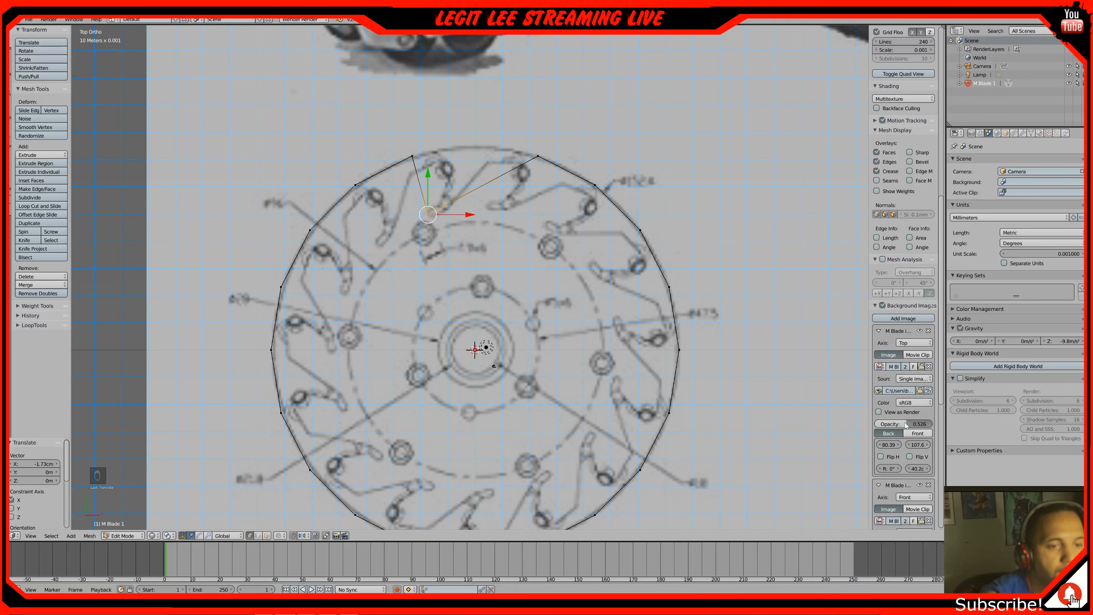
pyautogui.moveTo(905, 425); pyautogui.dragTo(929, 425)
pyautogui.moveTo(664, 396); pyautogui.dragTo(568, 310, button='middle')
pyautogui.press('KP_7')
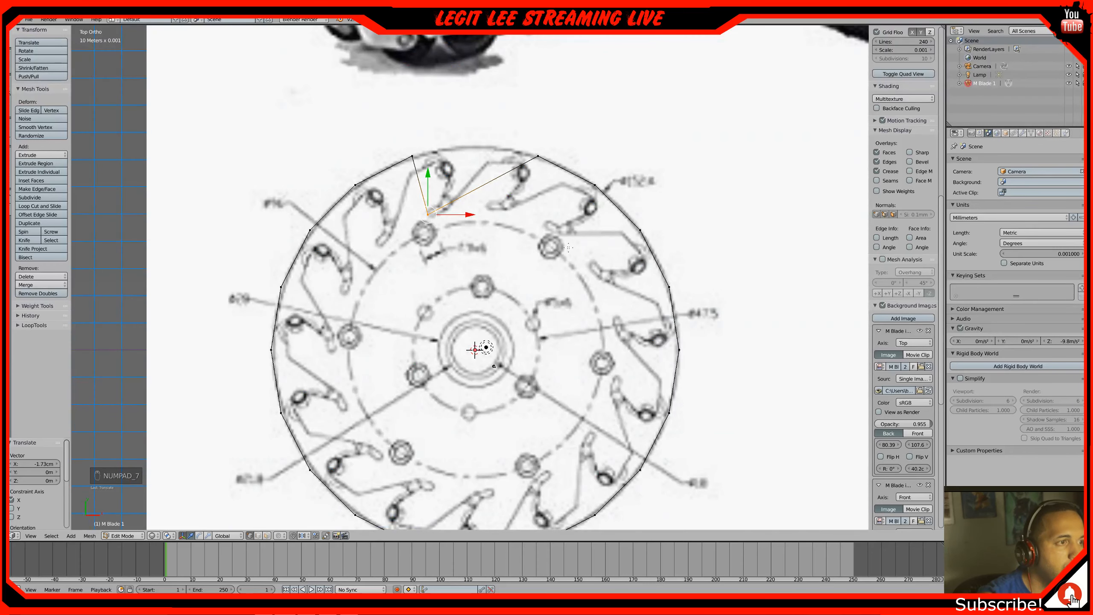
pyautogui.keyDown('shift'); pyautogui.moveTo(568, 247); pyautogui.dragTo(510, 312, button='middle'); pyautogui.keyUp('shift')
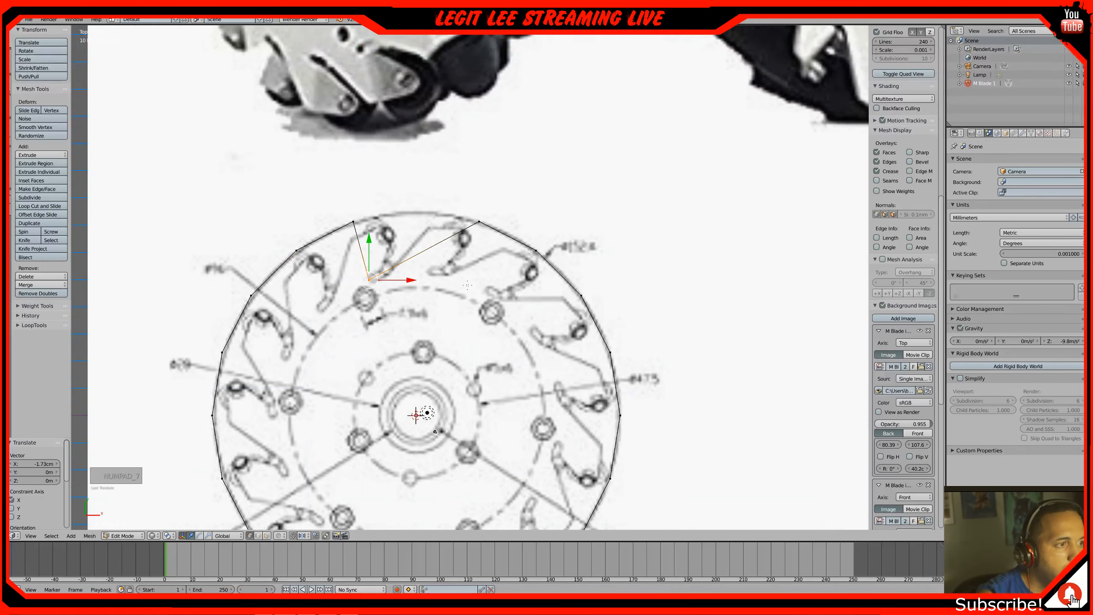
pyautogui.scroll(4, 397, 249)
pyautogui.scroll(-3, 396, 248)
pyautogui.keyDown('shift'); pyautogui.moveTo(394, 224); pyautogui.dragTo(565, 207, button='middle'); pyautogui.keyUp('shift')
pyautogui.scroll(3, 564, 207)
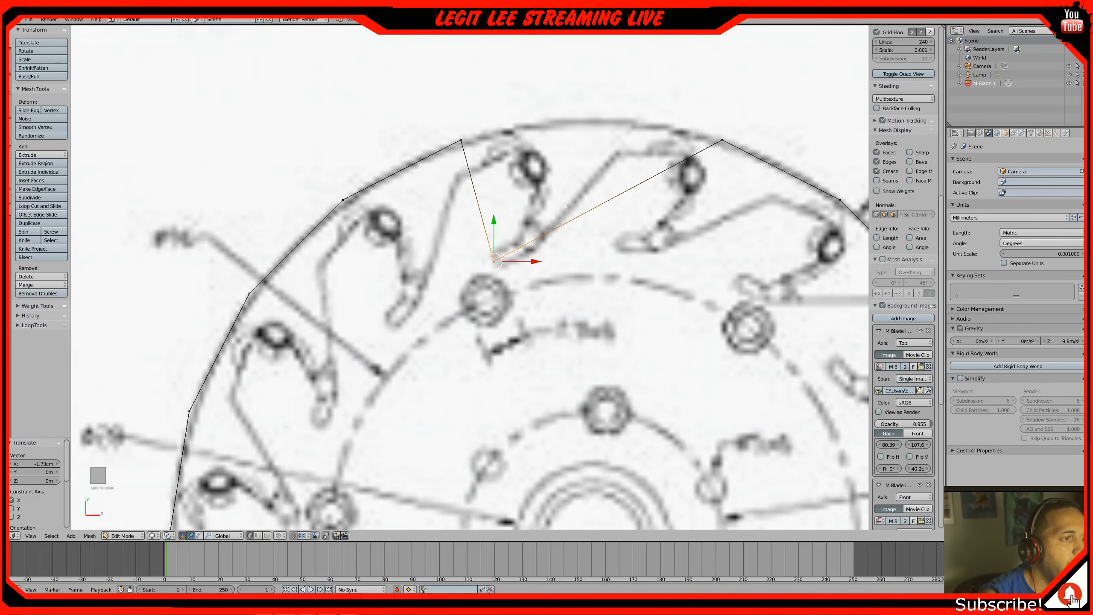
pyautogui.scroll(-6, 565, 207)
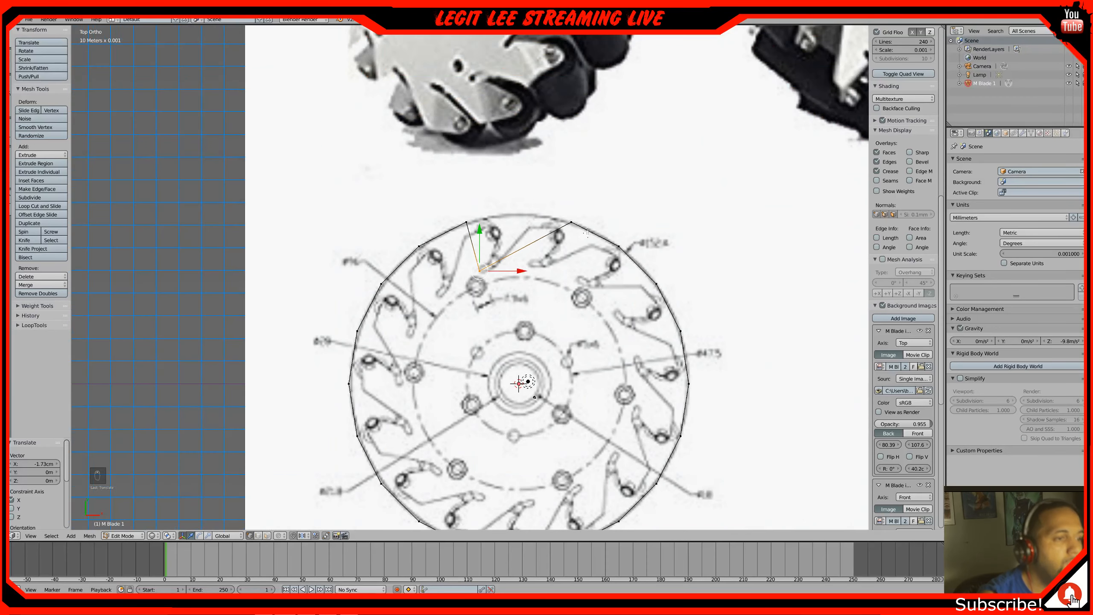
pyautogui.keyDown('shift'); pyautogui.moveTo(524, 364); pyautogui.dragTo(513, 326, button='middle'); pyautogui.keyUp('shift')
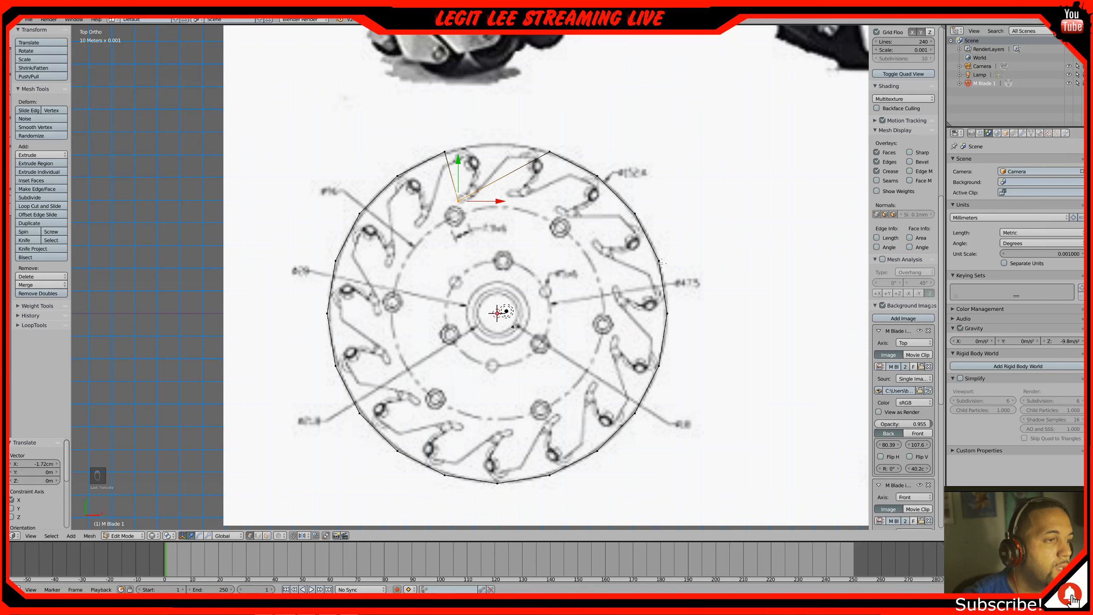
# Undo both moves of the topmost rim vertices
pyautogui.hotkey('ctrl', 'z')
pyautogui.hotkey('ctrl', 'z')
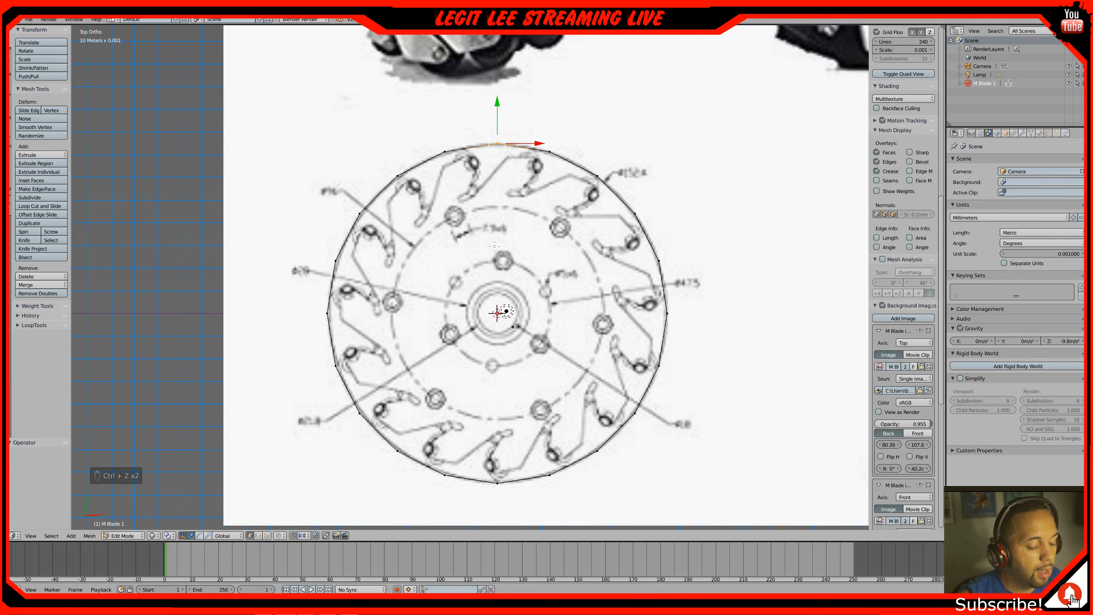
# Try to box-select the left half of the rim and toggle the topmost vertices, and undo these selection changes
pyautogui.press('b')
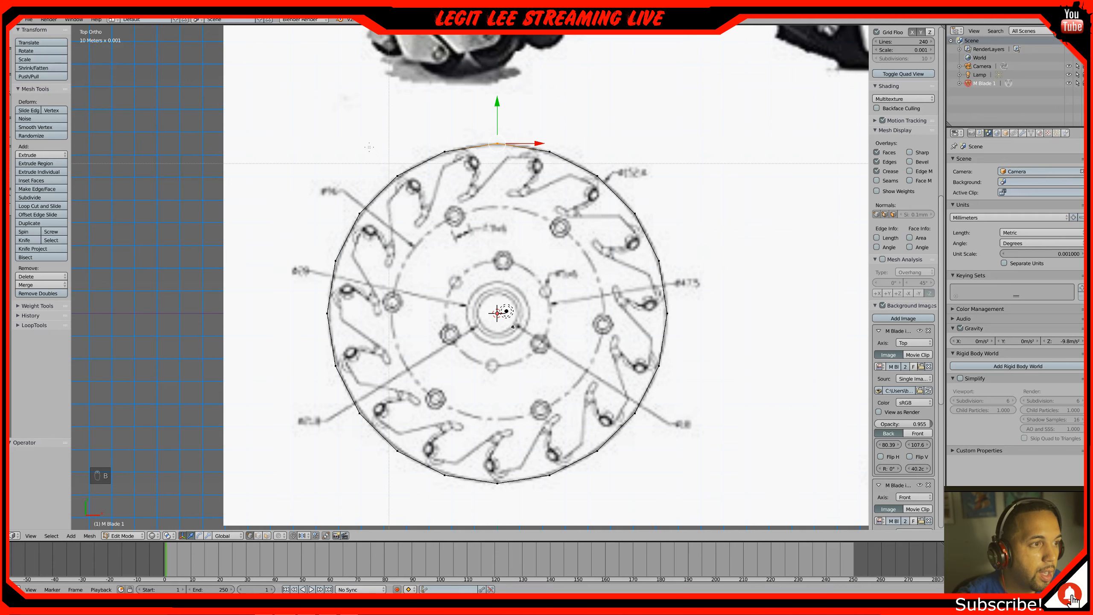
pyautogui.moveTo(312, 171); pyautogui.dragTo(499, 506)
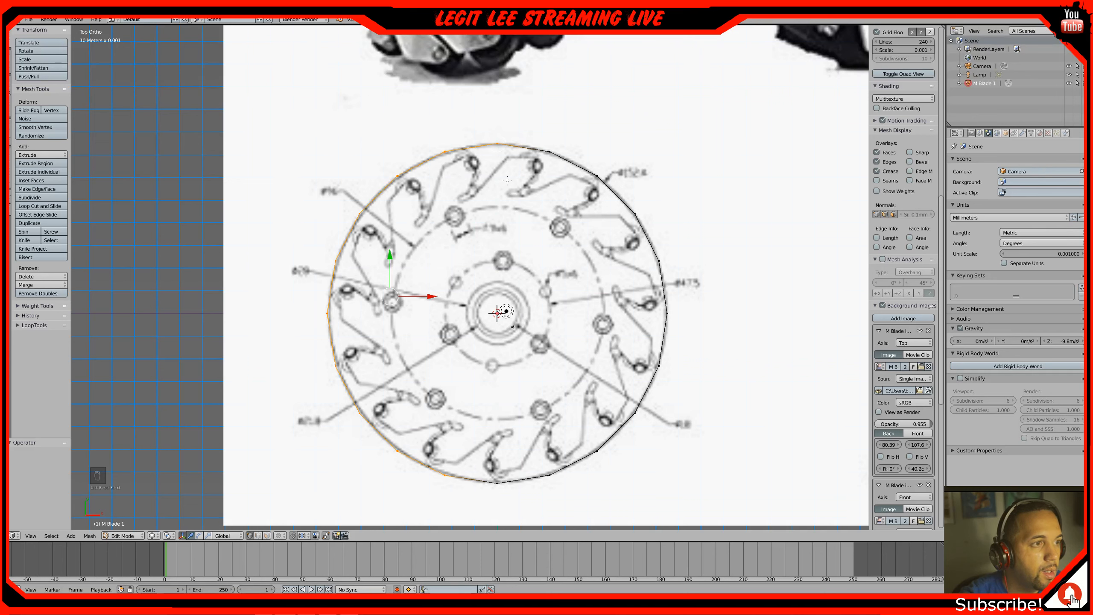
pyautogui.keyDown('shift'); pyautogui.click(498, 144); pyautogui.keyUp('shift')
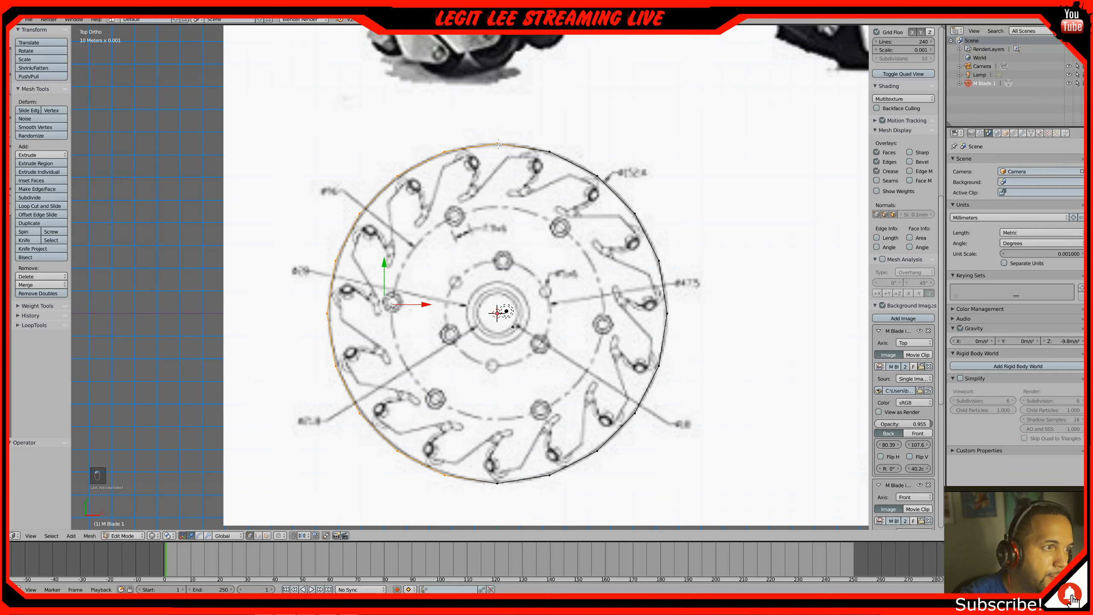
pyautogui.keyDown('shift'); pyautogui.rightClick(498, 149); pyautogui.keyUp('shift')
pyautogui.keyDown('shift'); pyautogui.rightClick(497, 144); pyautogui.keyUp('shift')
pyautogui.keyDown('shift'); pyautogui.rightClick(498, 144); pyautogui.keyUp('shift')
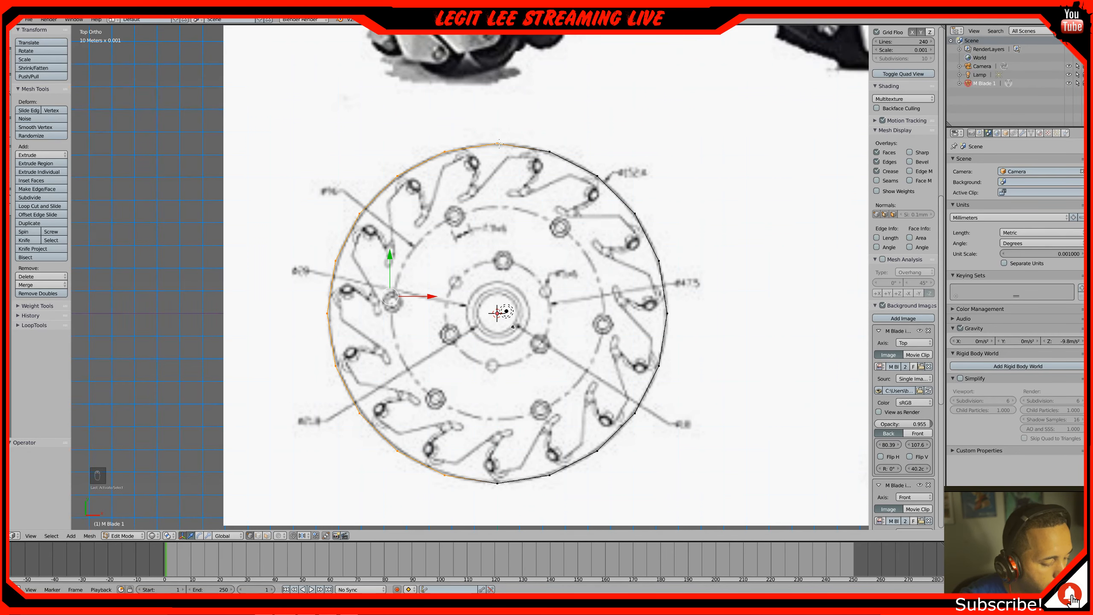
pyautogui.hotkey('shift', 'c')
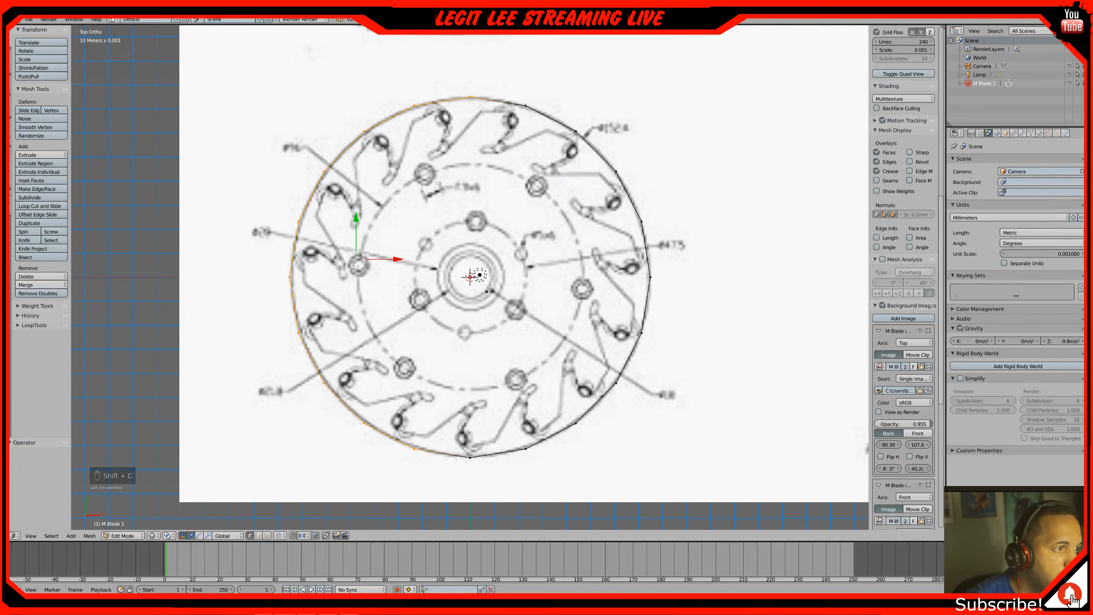
pyautogui.hotkey('ctrl', 'z')
pyautogui.hotkey('ctrl', 'z')
pyautogui.hotkey('ctrl', 'z')
pyautogui.hotkey('ctrl', 'z')
pyautogui.hotkey('ctrl', 'z')
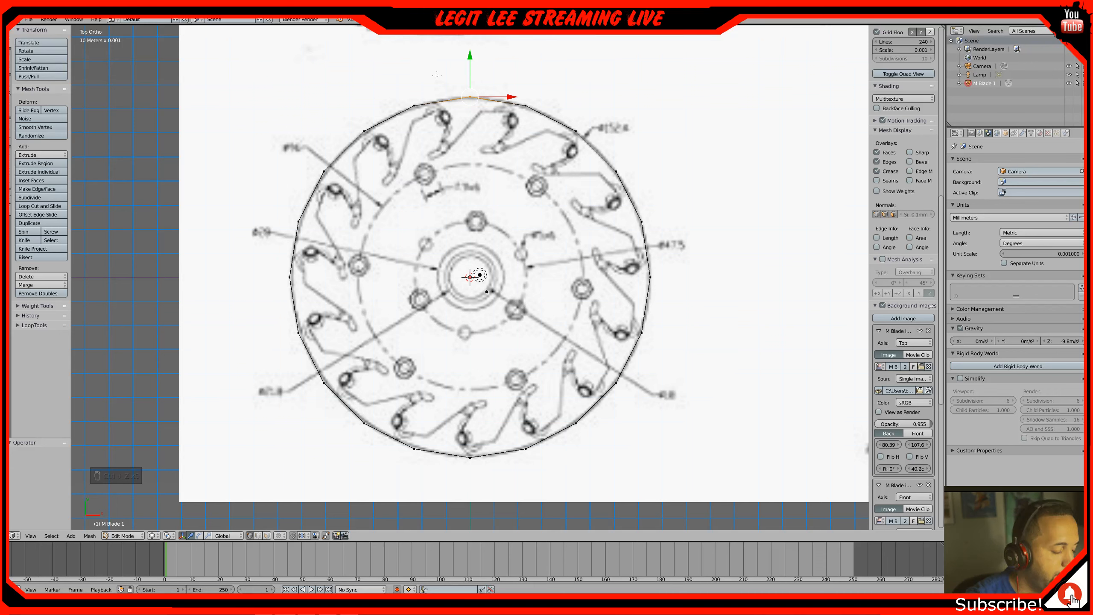
# Delete the vertices of the circle's left half, keeping those on the vertical centreline
pyautogui.press('a')
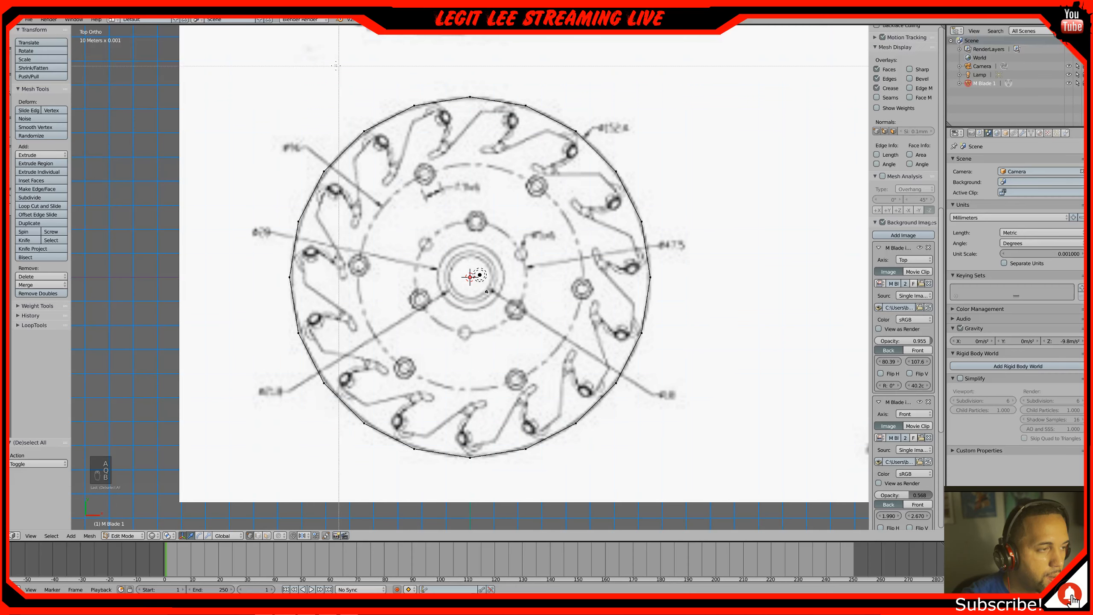
pyautogui.moveTo(202, 73); pyautogui.dragTo(461, 450)
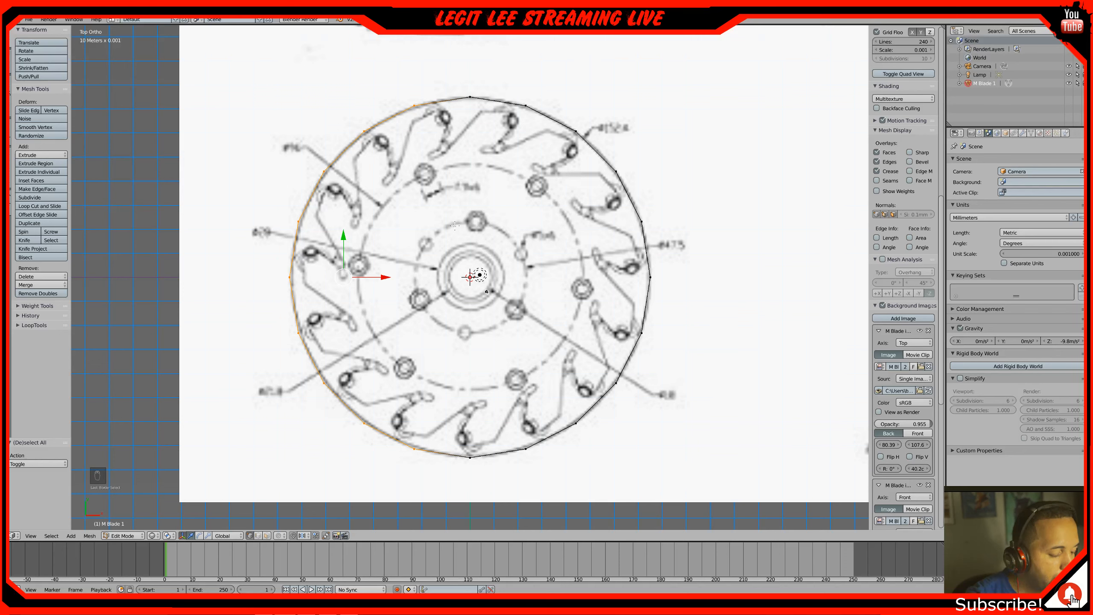
pyautogui.press('x')
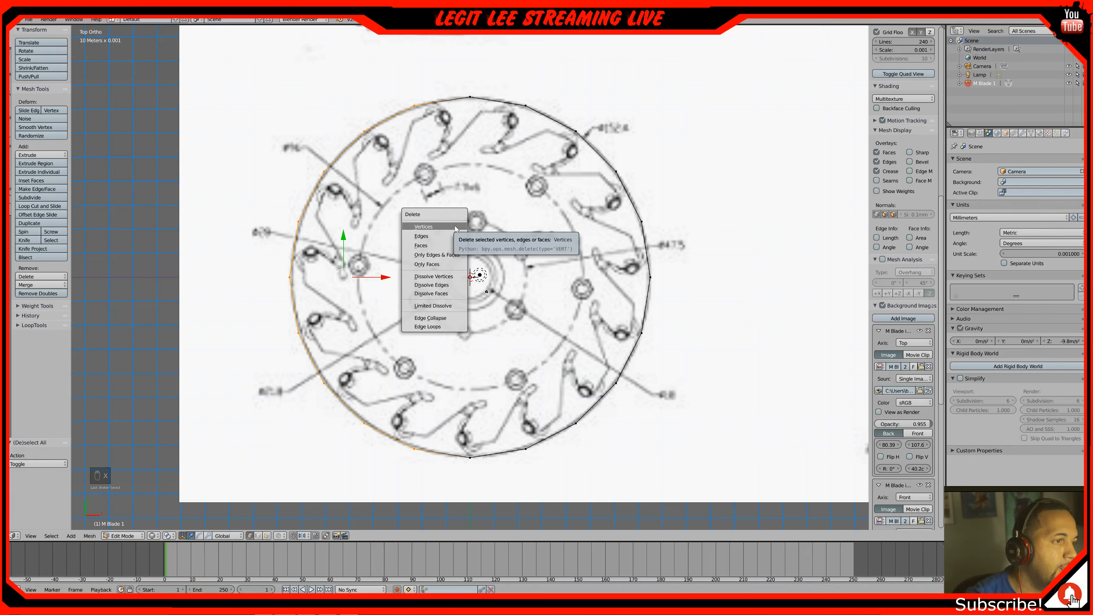
pyautogui.click(456, 227)
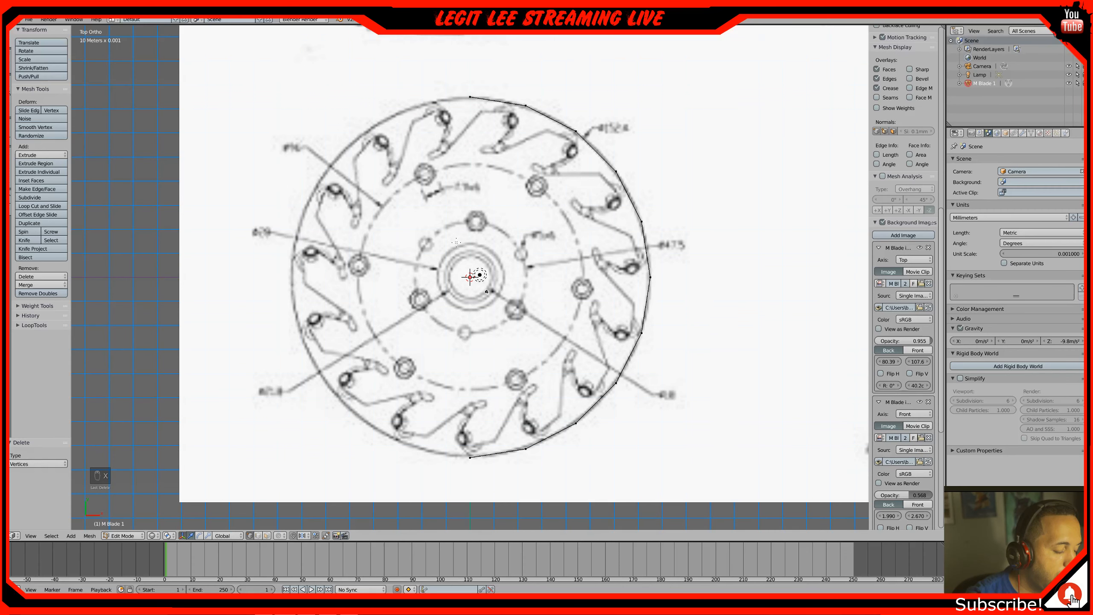
# Switch to solid shading and examine the remaining half of the cylinder from several angles
pyautogui.press('z')
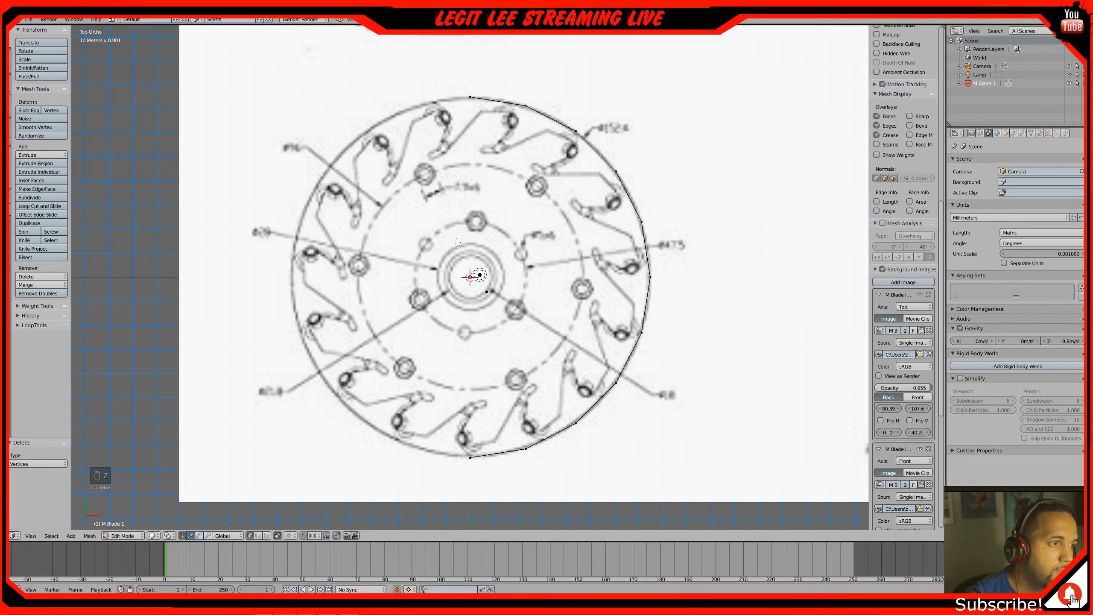
pyautogui.press('z')
pyautogui.press('z')
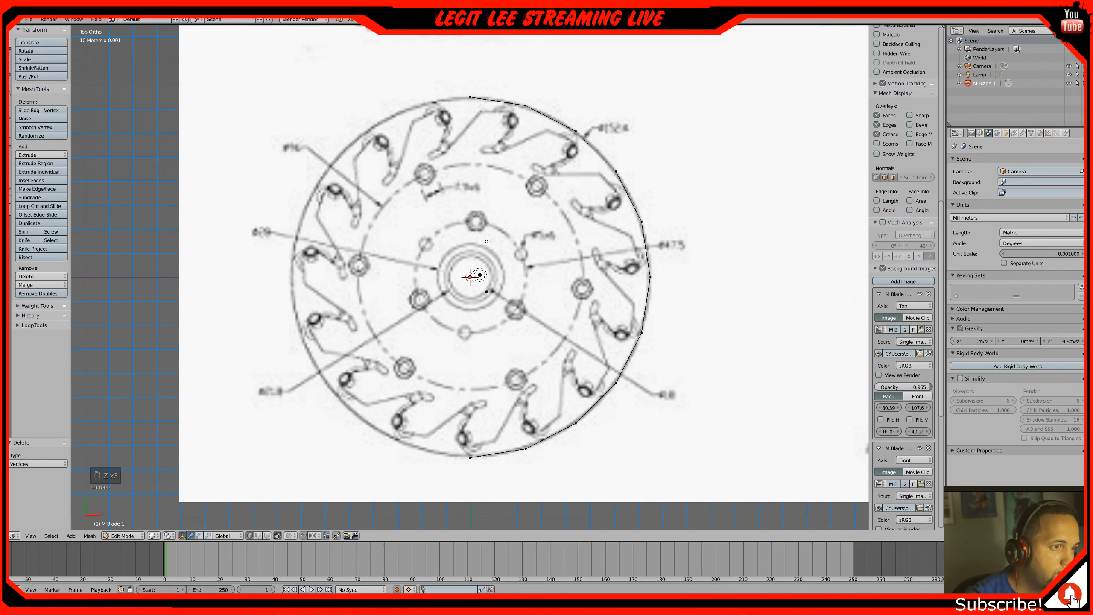
pyautogui.press('z')
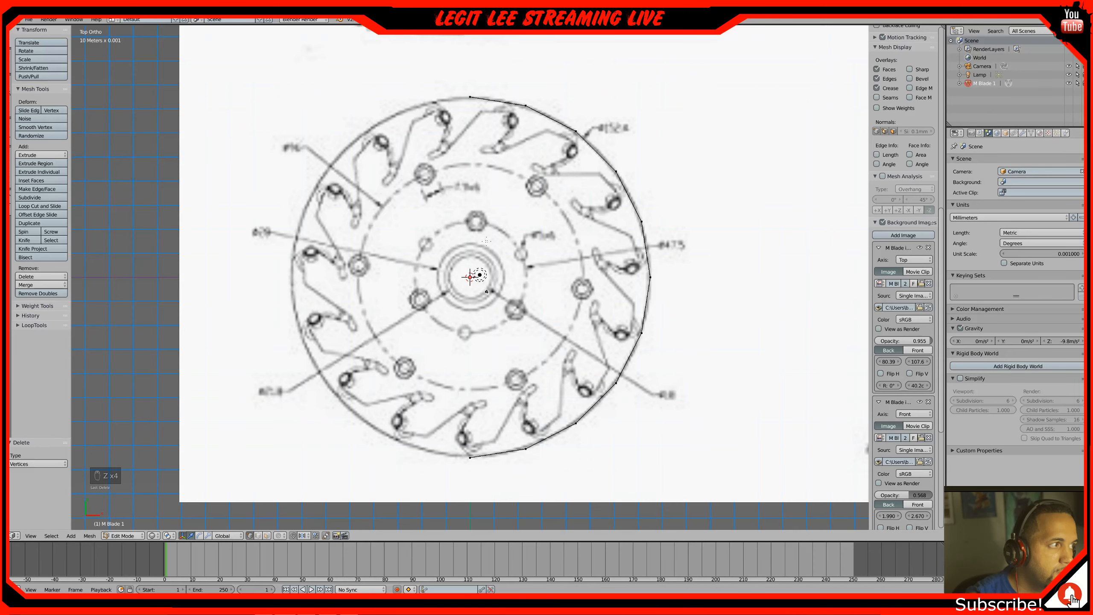
pyautogui.moveTo(487, 241)
pyautogui.mouseDown(button='middle')
pyautogui.moveTo(508, 198)
pyautogui.moveTo(583, 183)
pyautogui.moveTo(595, 200)
pyautogui.moveTo(497, 235)
pyautogui.moveTo(552, 189)
pyautogui.moveTo(490, 243)
pyautogui.moveTo(547, 166)
pyautogui.moveTo(612, 190)
pyautogui.moveTo(486, 234)
pyautogui.mouseUp(button='middle')
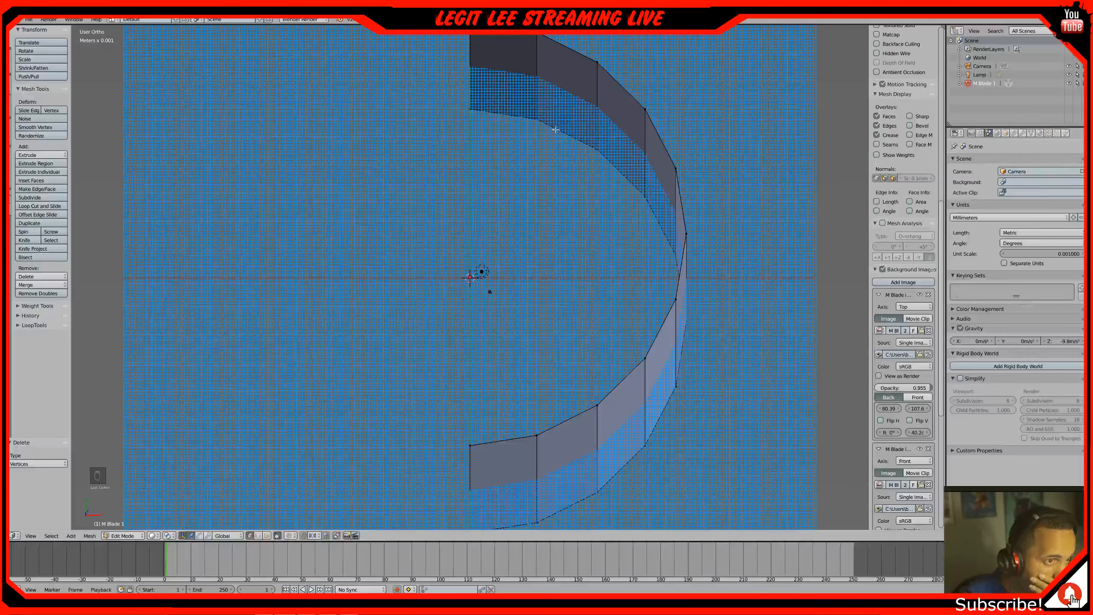
pyautogui.moveTo(555, 130); pyautogui.dragTo(799, 210, button='middle')
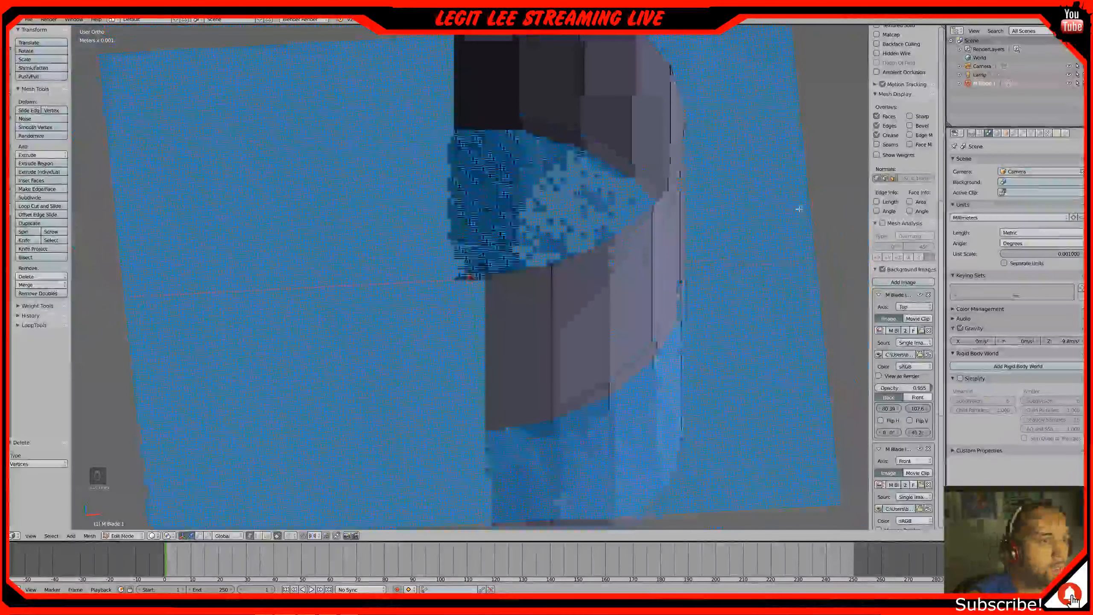
pyautogui.moveTo(799, 210); pyautogui.dragTo(712, 253, button='middle')
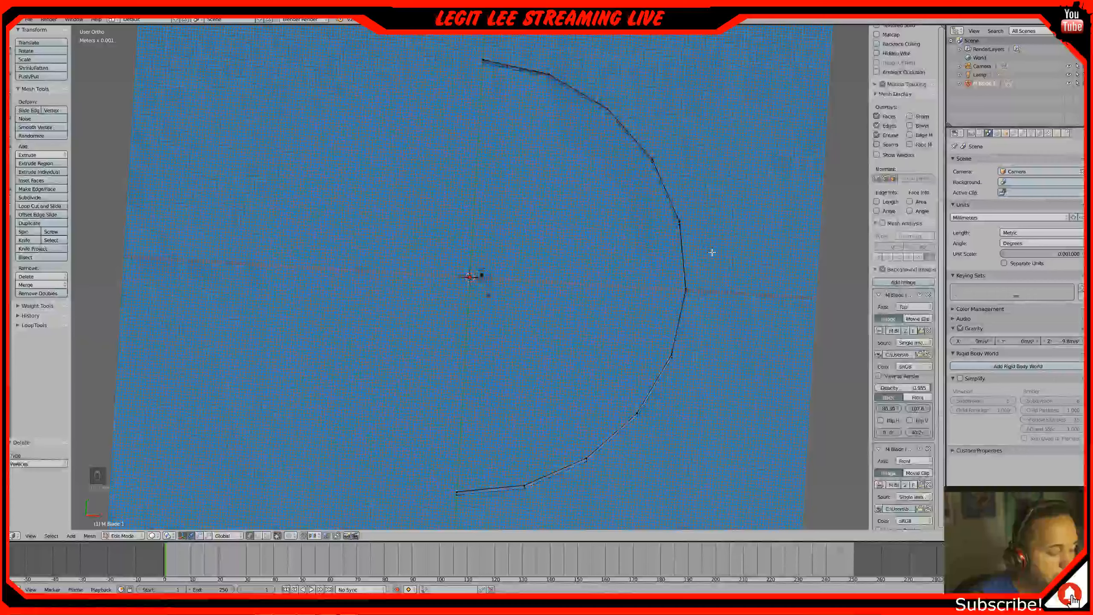
# Undo the deletion, delete the left-half vertices again and return to the top view
pyautogui.hotkey('ctrl', 'z')
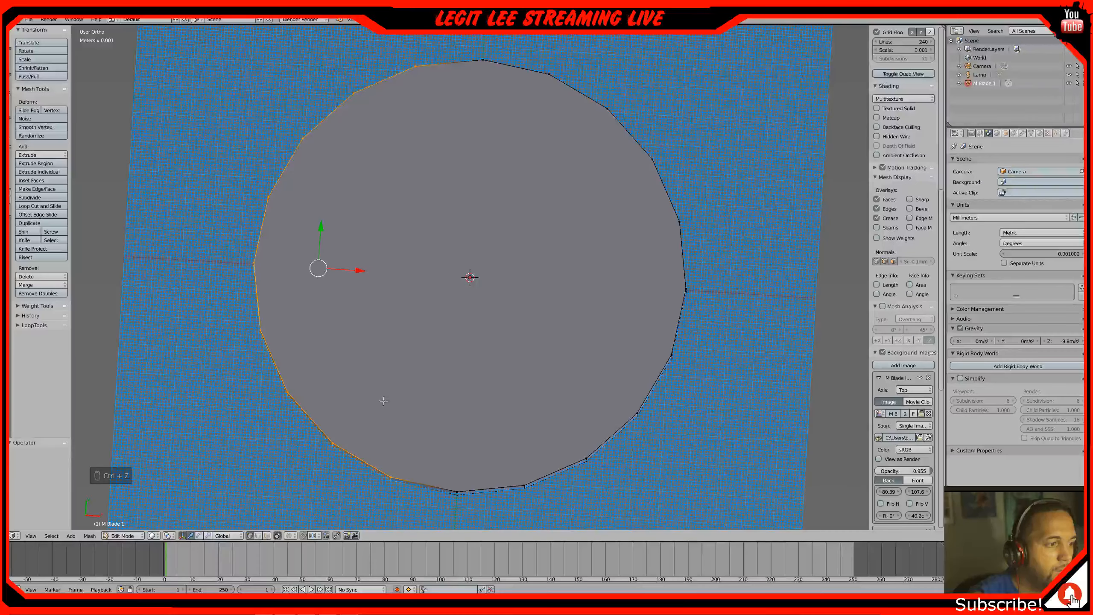
pyautogui.press('x')
pyautogui.click(453, 304)
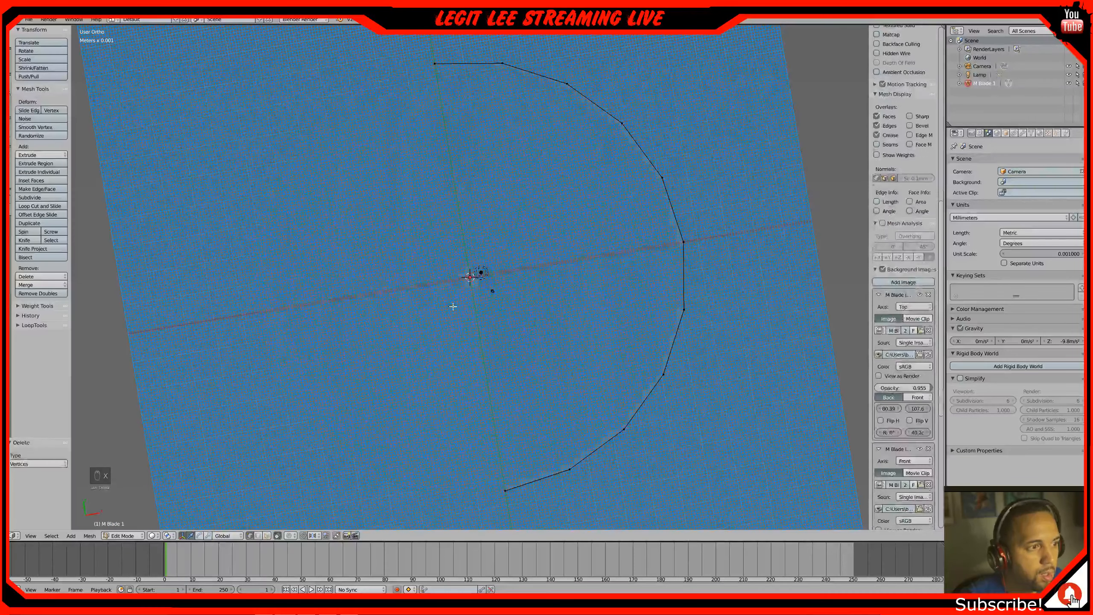
pyautogui.moveTo(454, 302); pyautogui.dragTo(441, 283, button='middle')
pyautogui.scroll(3, 442, 283)
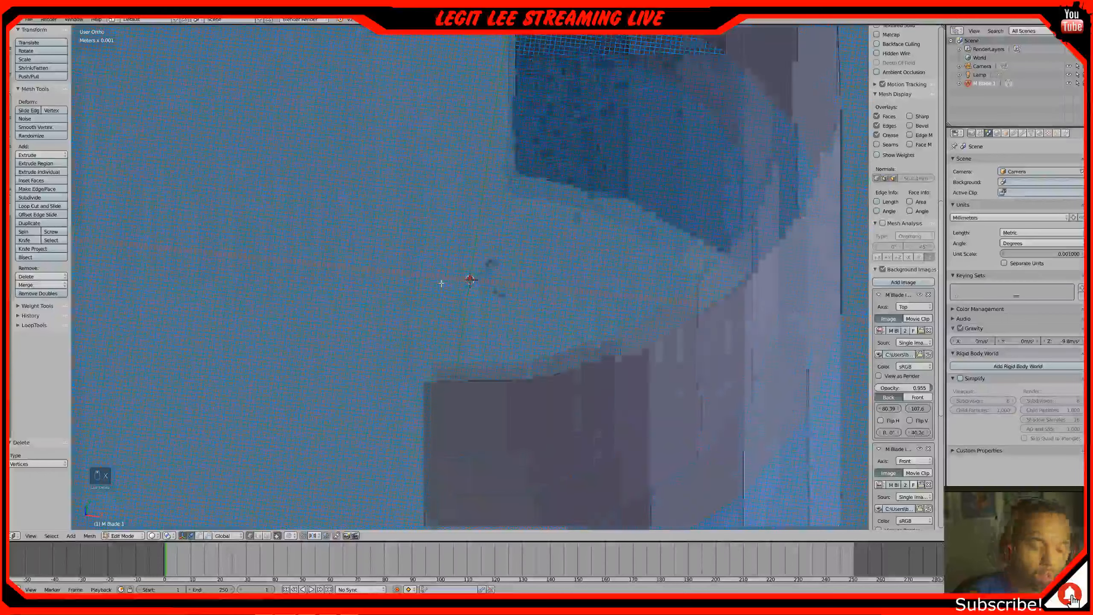
pyautogui.press('KP_7')
pyautogui.press('KP_7')
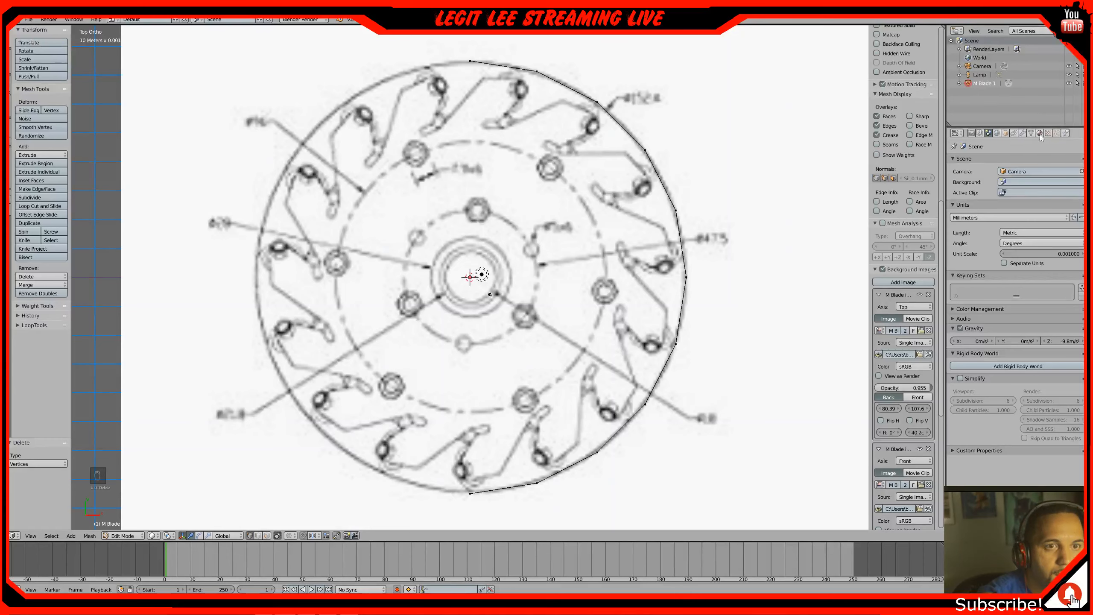
# Add a Mirror modifier to the half-cylinder M Blade 1 and remove it again
pyautogui.click(1023, 133)
pyautogui.click(1015, 162)
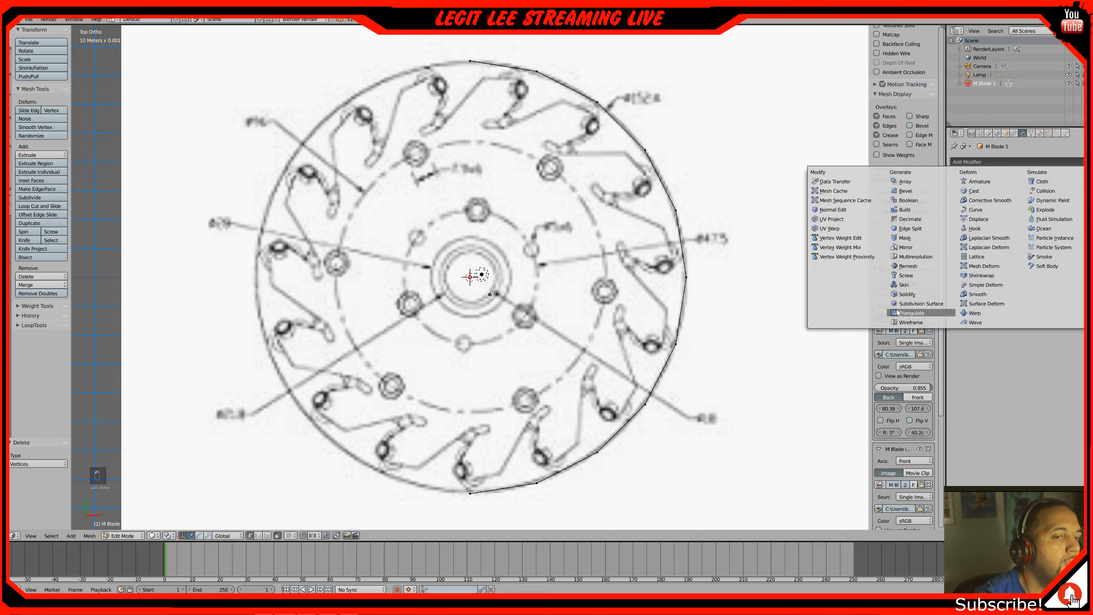
pyautogui.click(904, 248)
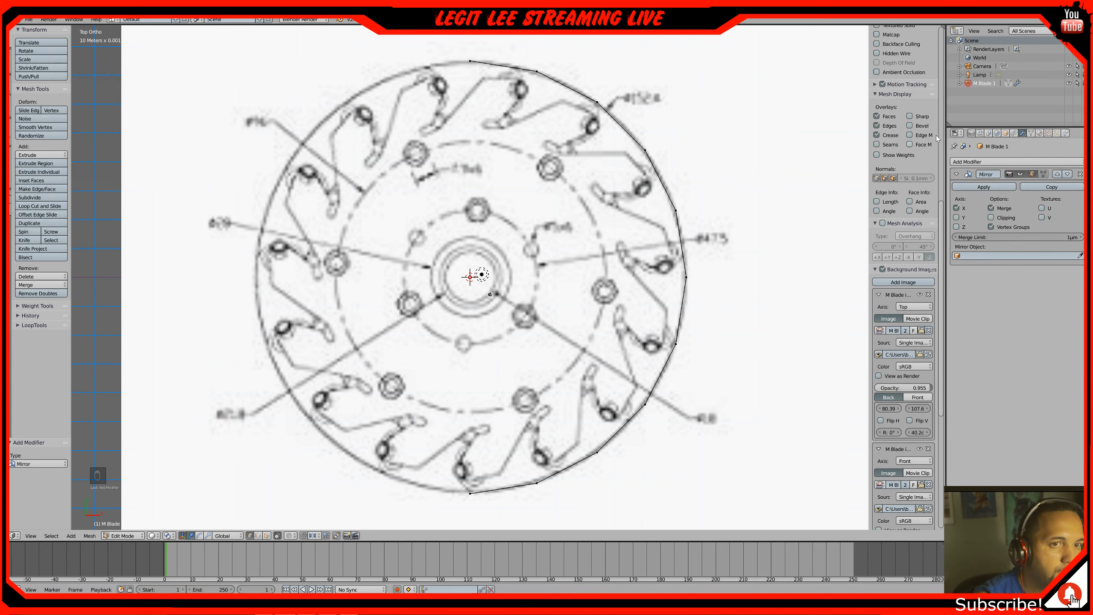
pyautogui.click(1081, 174)
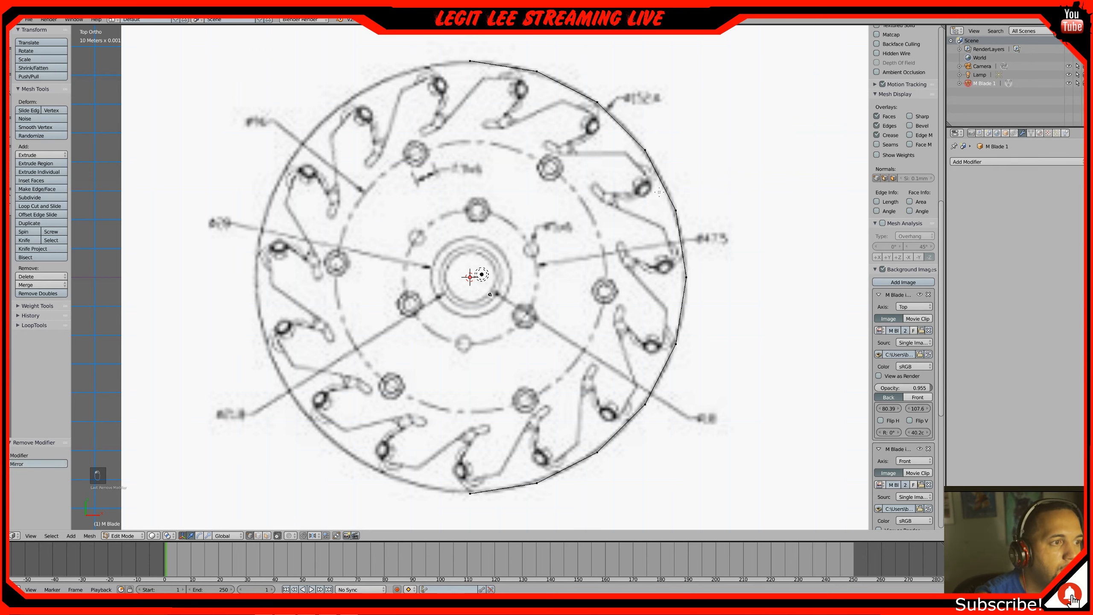
# Select all vertices of the half-cylinder and add a Mirror modifier that mirrors it across X
pyautogui.press('a')
pyautogui.press('a')
pyautogui.press('a')
pyautogui.press('a')
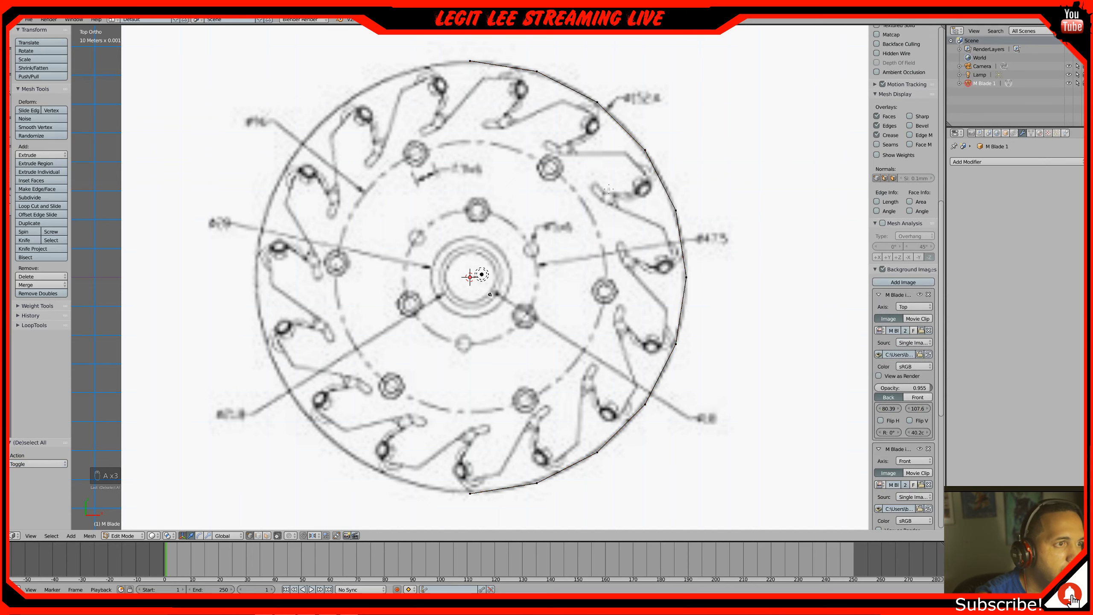
pyautogui.scroll(5, 904, 258)
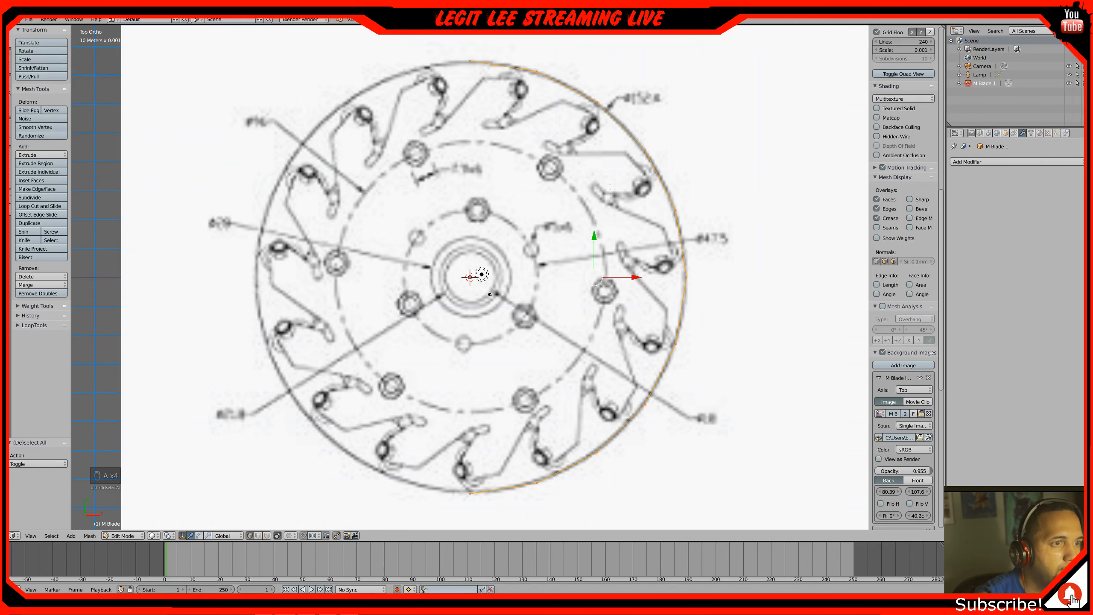
pyautogui.click(1025, 162)
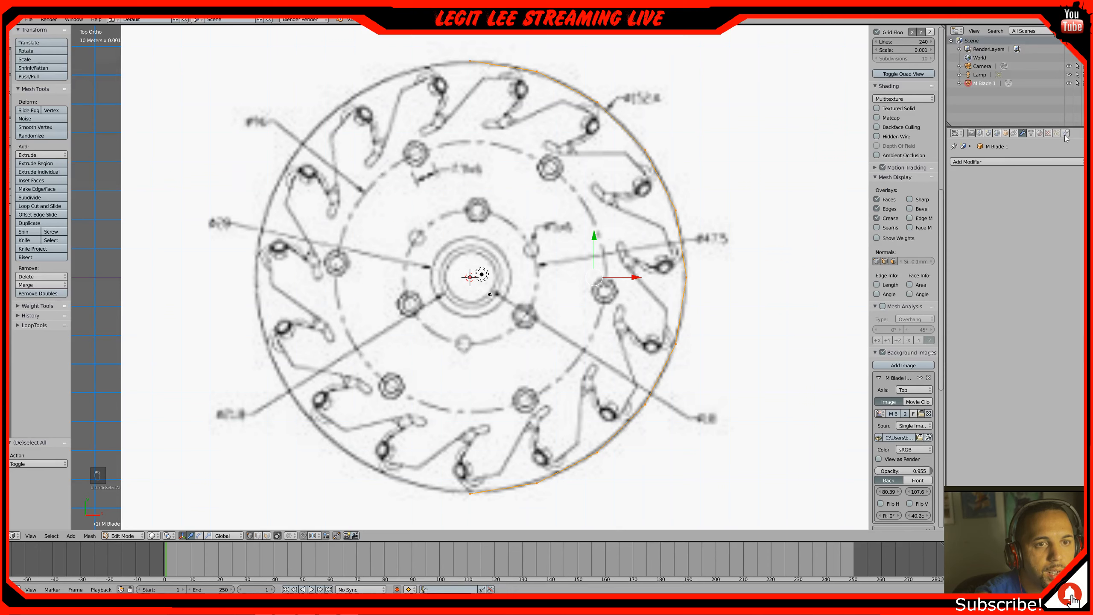
pyautogui.click(1010, 164)
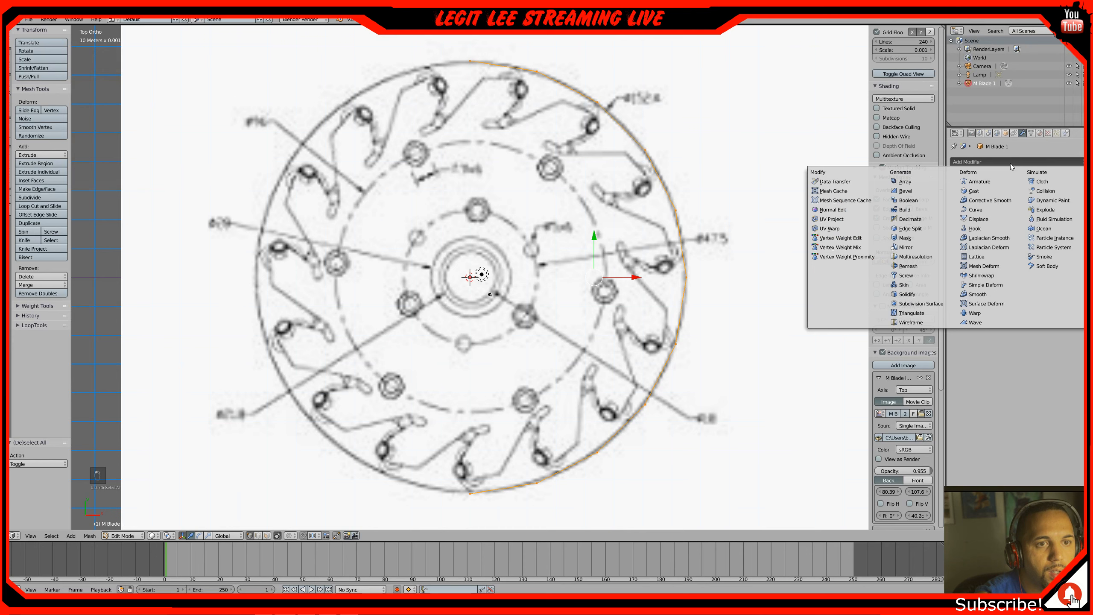
pyautogui.click(909, 247)
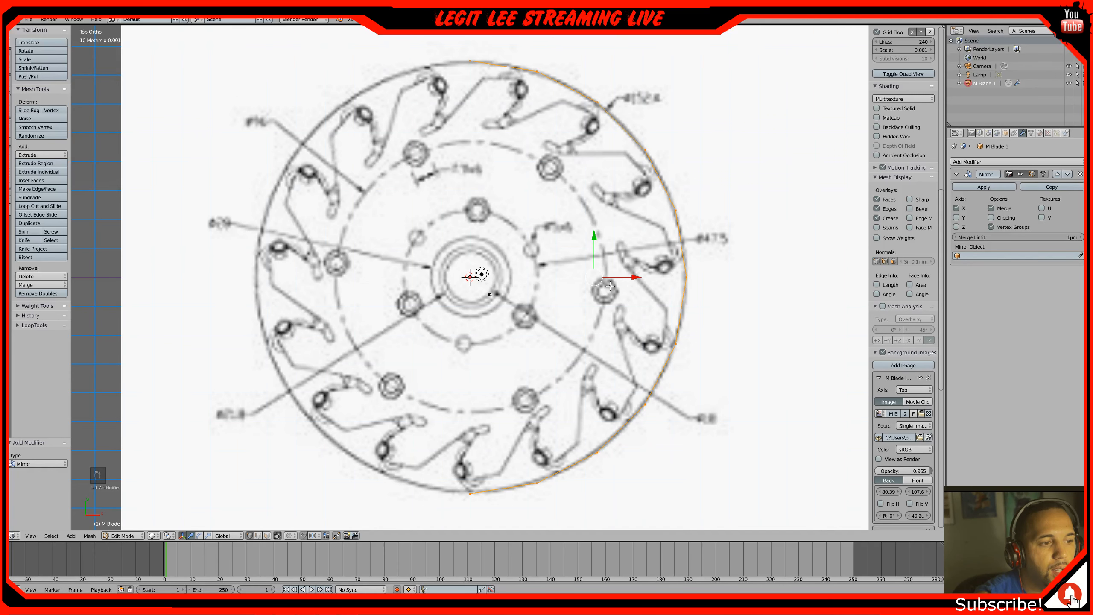
# Check the mirrored half from the front and above, and adjust the edit cage to the Mirror modifier's result
pyautogui.press('KP_1')
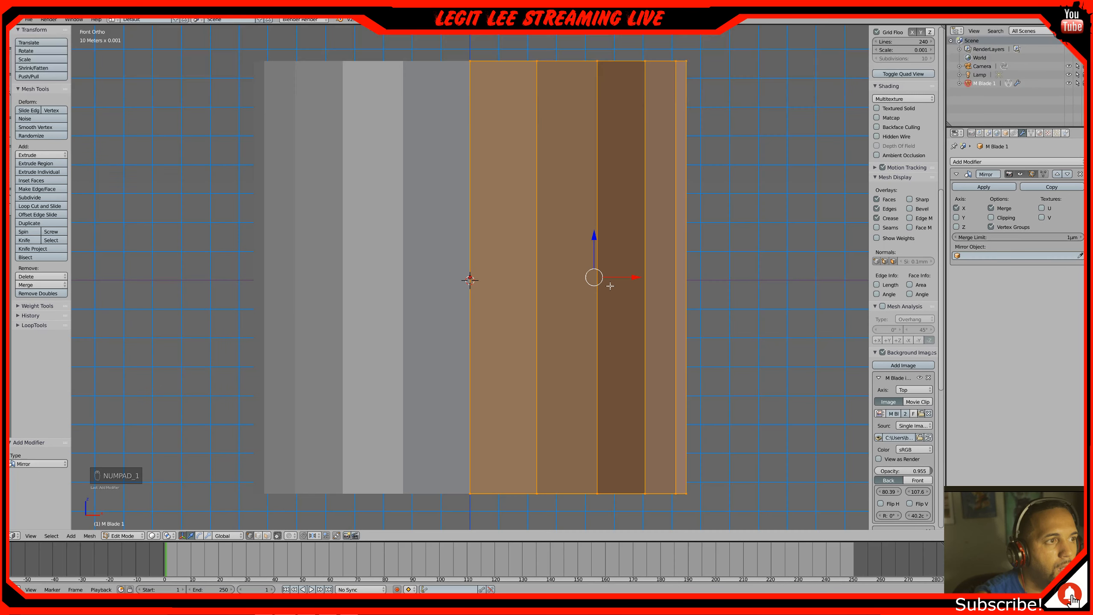
pyautogui.press('KP_7')
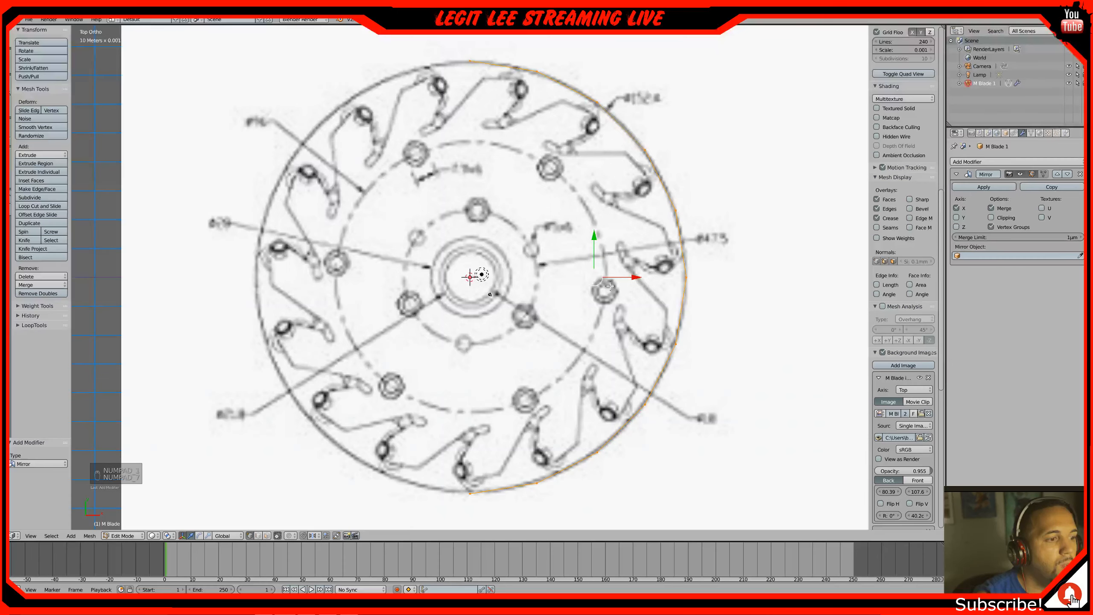
pyautogui.moveTo(609, 286); pyautogui.dragTo(418, 206, button='middle')
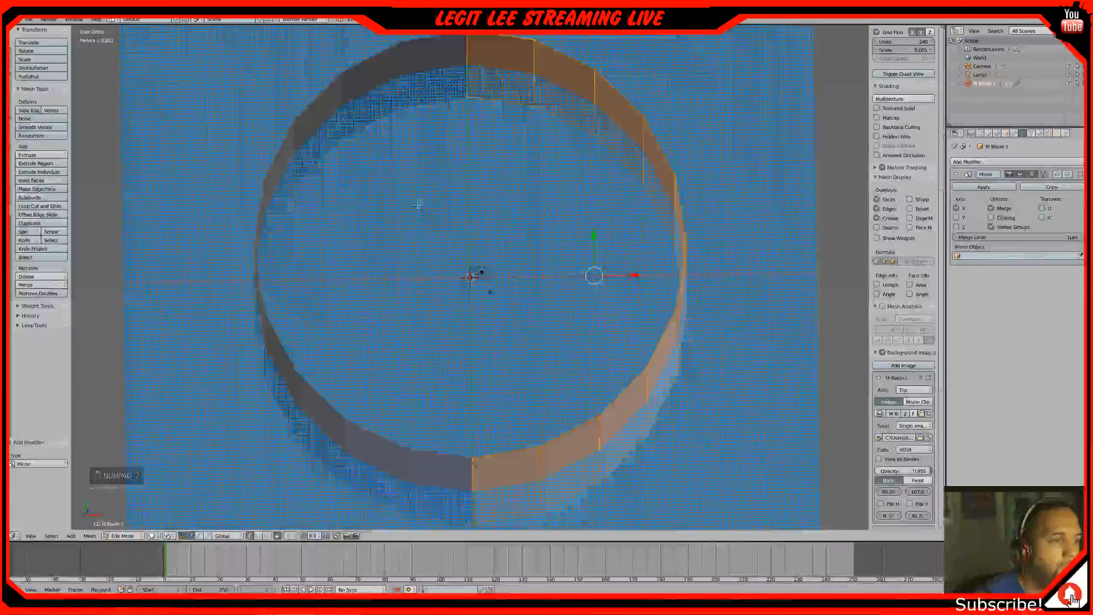
pyautogui.press('KP_7')
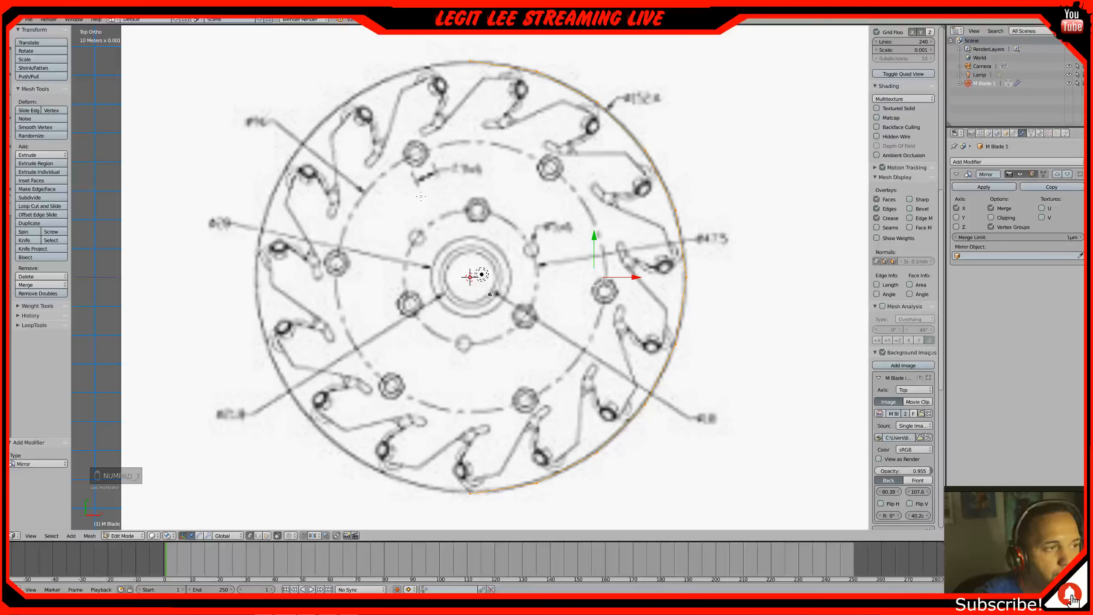
pyautogui.click(1044, 174)
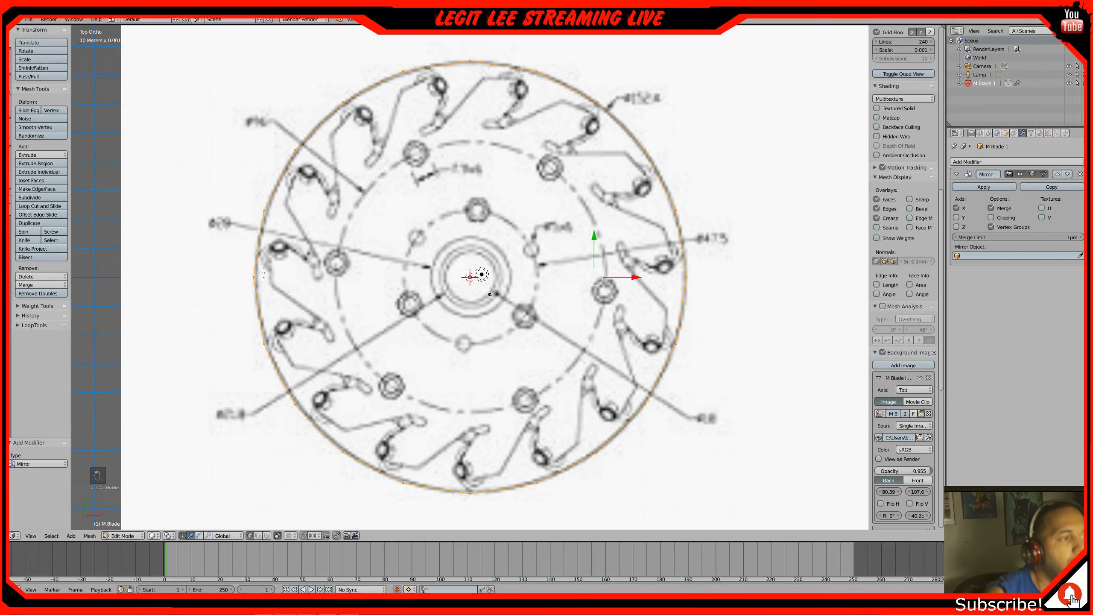
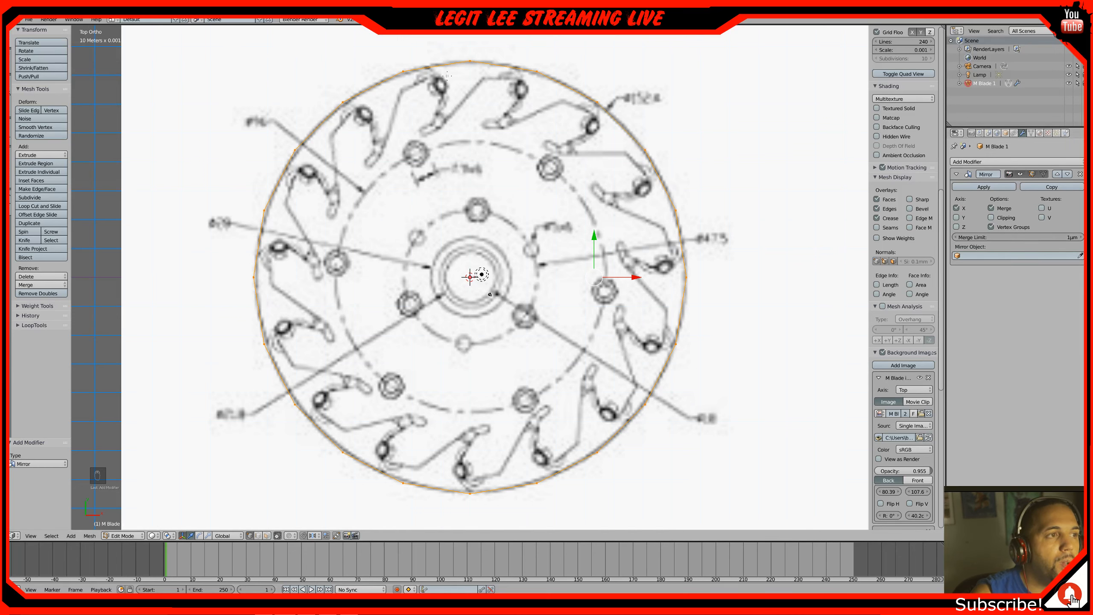
# Select the upper rim edge loop of the cylinder in solid shading and fill it with a face
pyautogui.press('z')
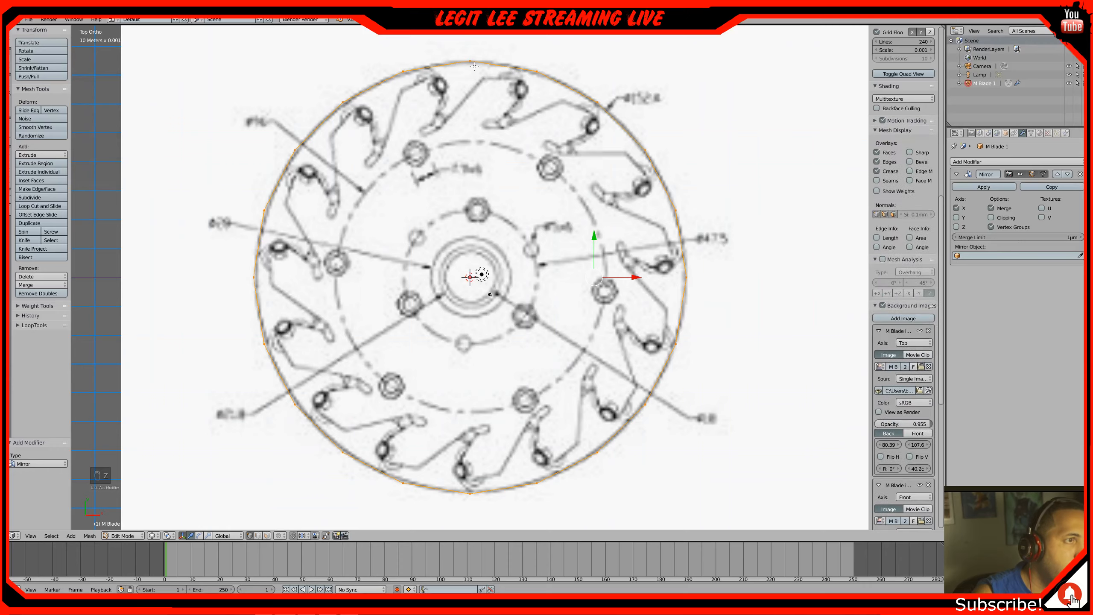
pyautogui.press('z')
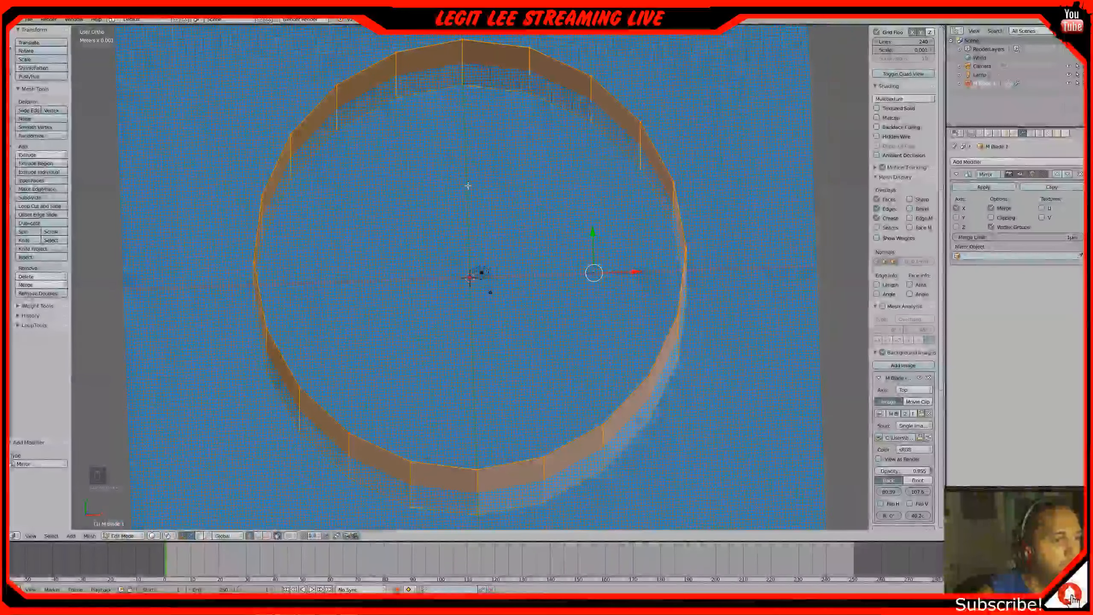
pyautogui.rightClick(628, 396)
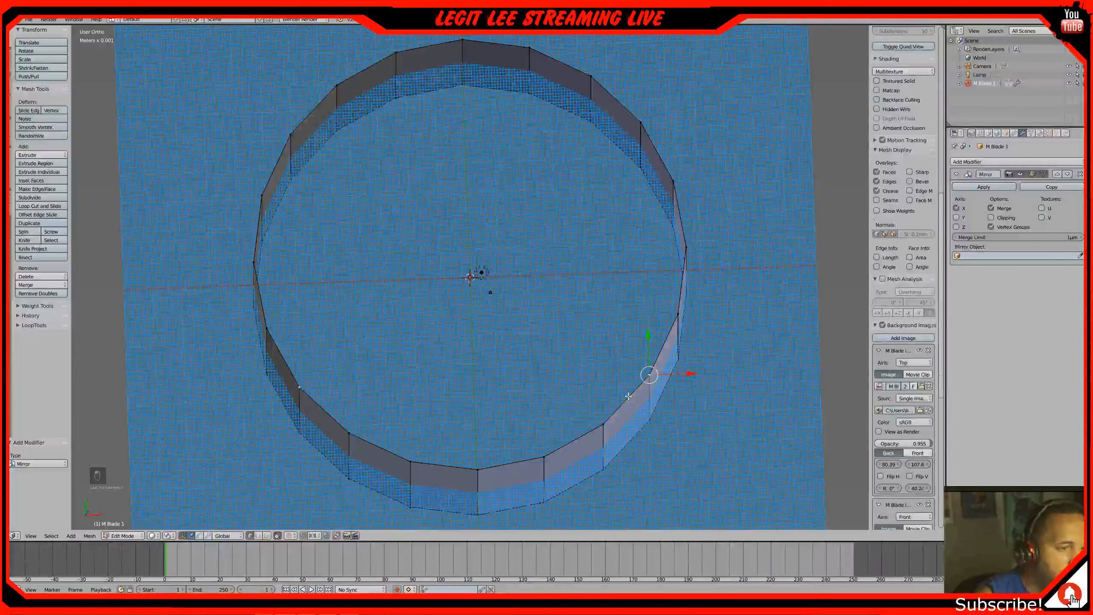
pyautogui.keyDown('alt'); pyautogui.rightClick(628, 396); pyautogui.keyUp('alt')
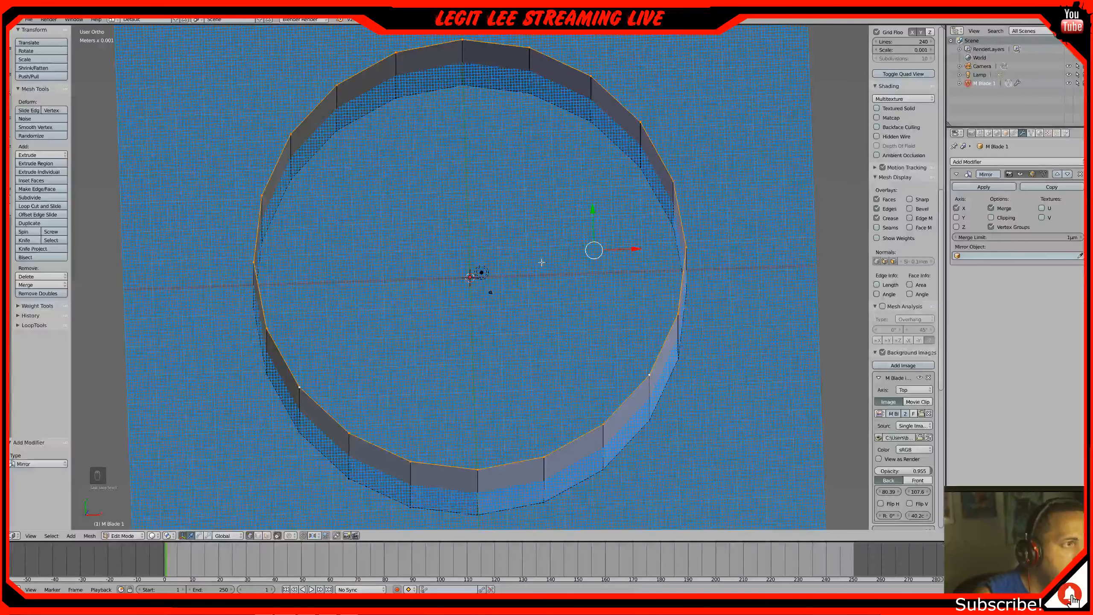
pyautogui.press('f')
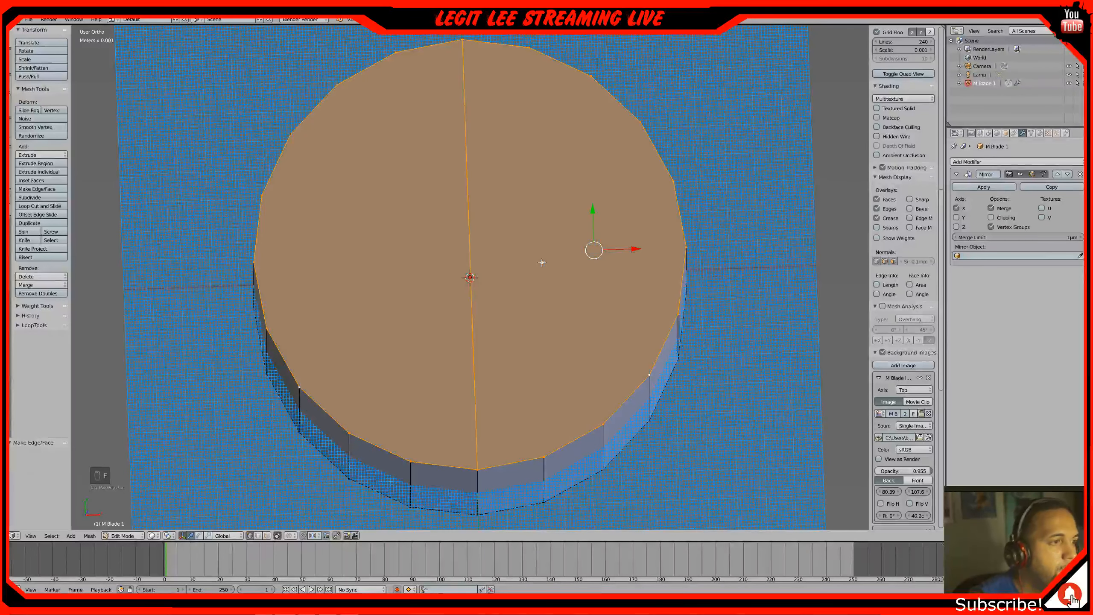
pyautogui.moveTo(542, 263)
pyautogui.mouseDown(button='middle')
pyautogui.moveTo(541, 276)
pyautogui.moveTo(537, 264)
pyautogui.mouseUp(button='middle')
pyautogui.moveTo(444, 380); pyautogui.dragTo(467, 358, button='middle')
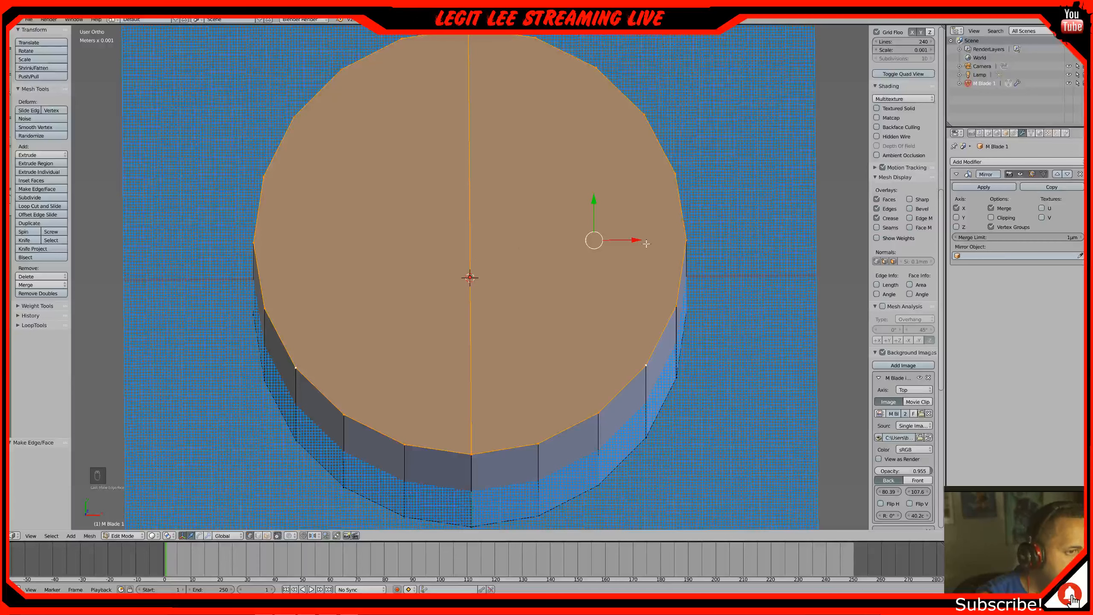
# Try a loop cut on the capped cylinder, then try moving a rim vertex on the centreline about 2.19 cm along X
pyautogui.hotkey('ctrl', 'r')
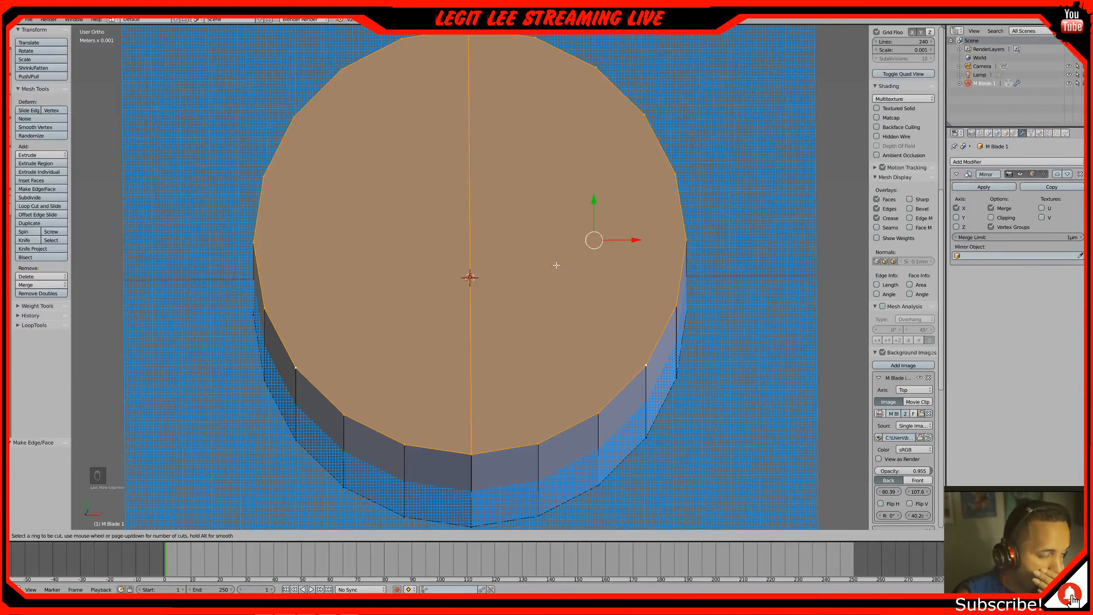
pyautogui.press('Escape')
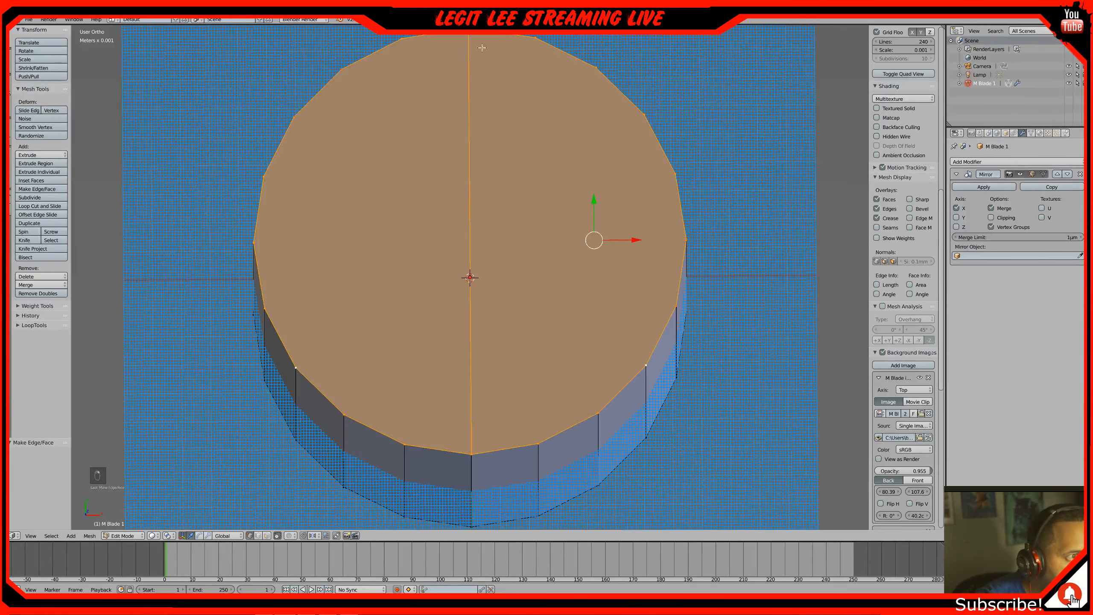
pyautogui.rightClick(470, 35)
pyautogui.moveTo(490, 37); pyautogui.dragTo(488, 56, button='middle')
pyautogui.moveTo(502, 153); pyautogui.dragTo(565, 154)
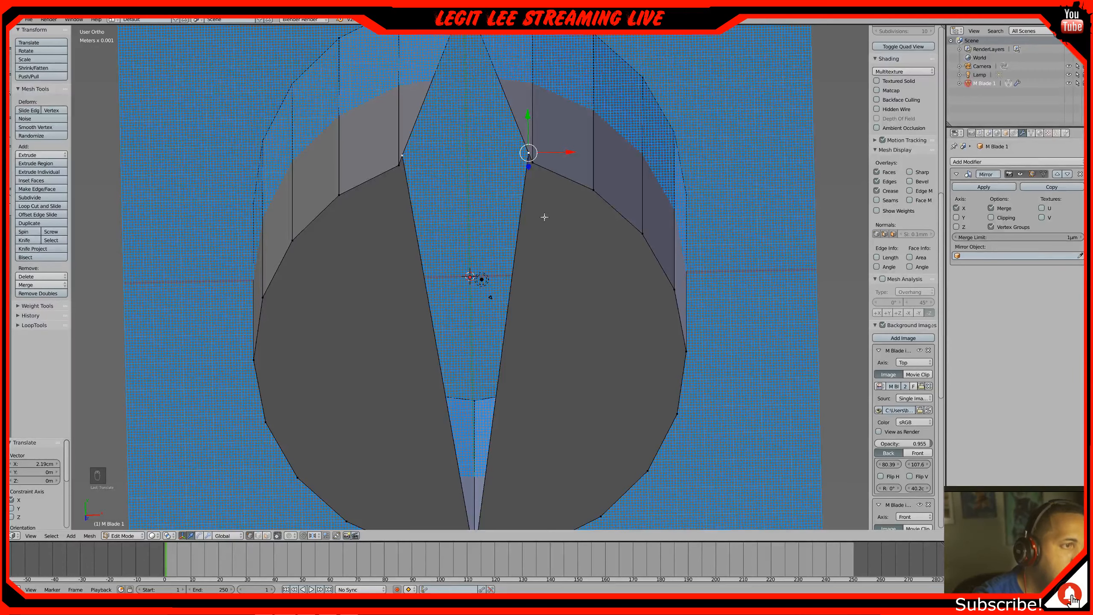
pyautogui.hotkey('ctrl', 'z')
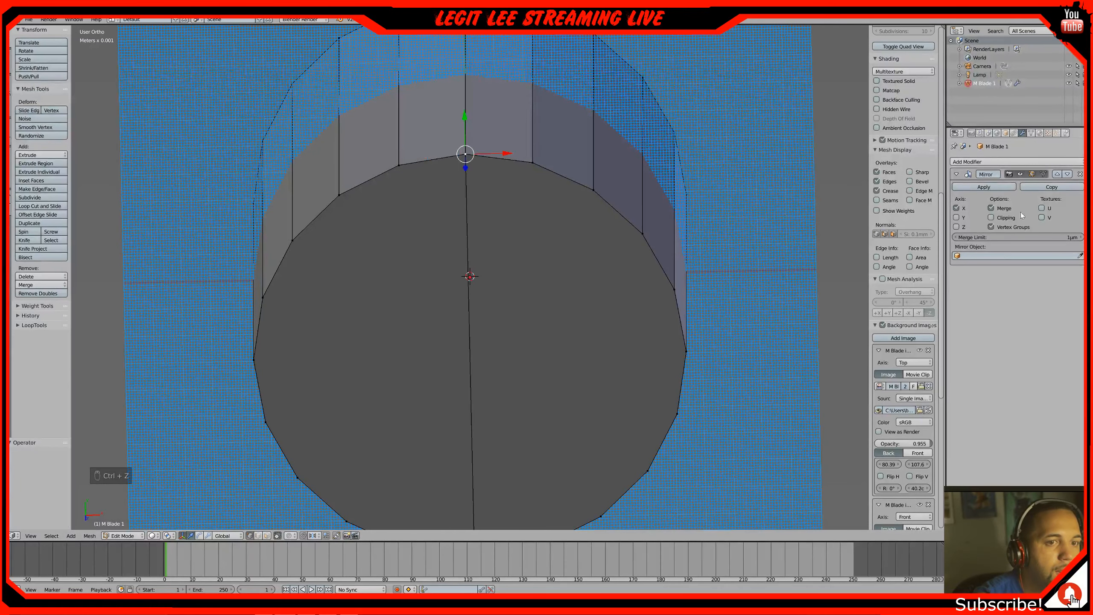
# Test the Mirror modifier's Clipping by moving the centreline vertex along X with it on and off, then leave Clipping enabled and the vertex back on the centreline
pyautogui.click(991, 218)
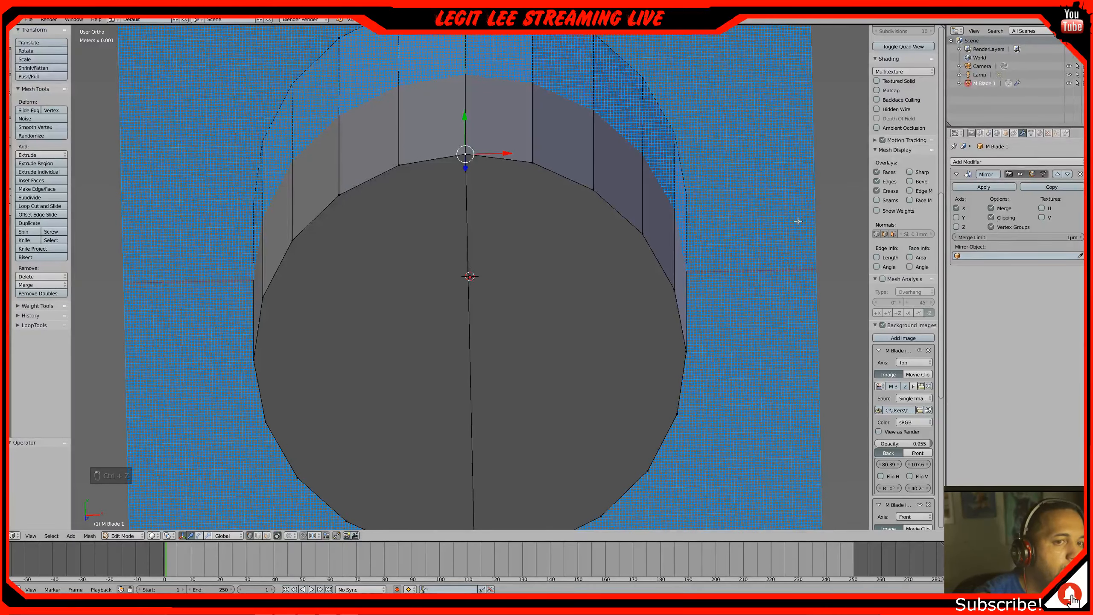
pyautogui.moveTo(500, 154); pyautogui.dragTo(570, 193)
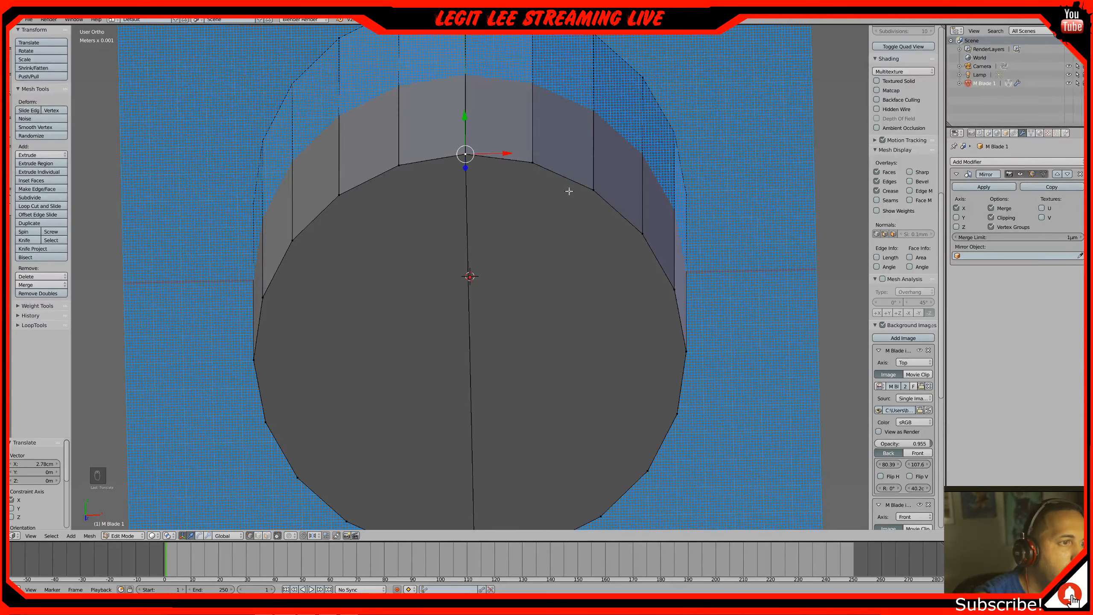
pyautogui.click(991, 218)
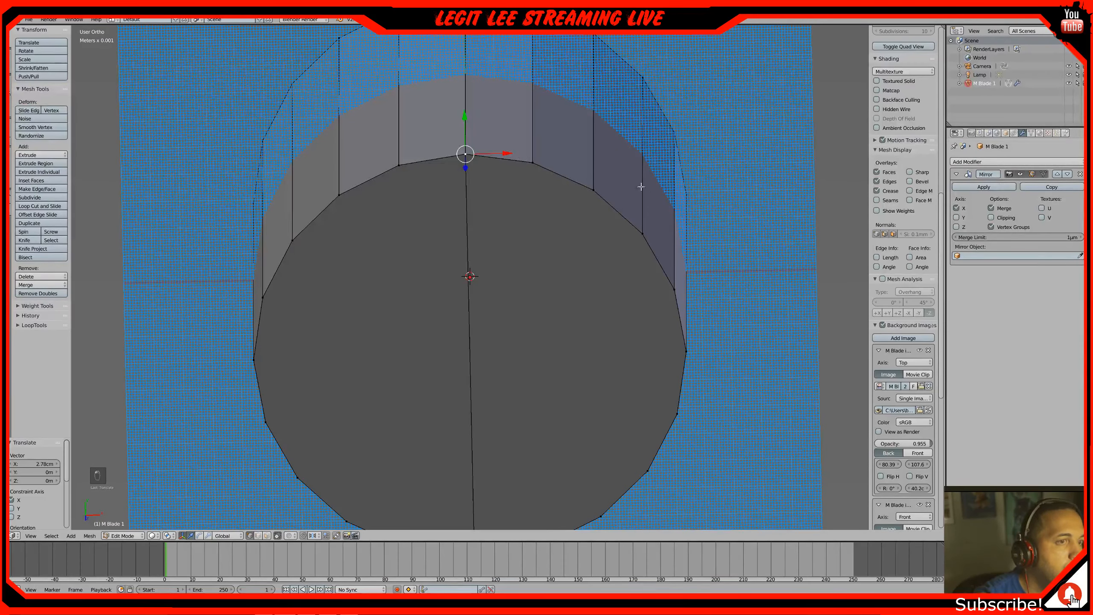
pyautogui.moveTo(500, 152); pyautogui.dragTo(568, 151)
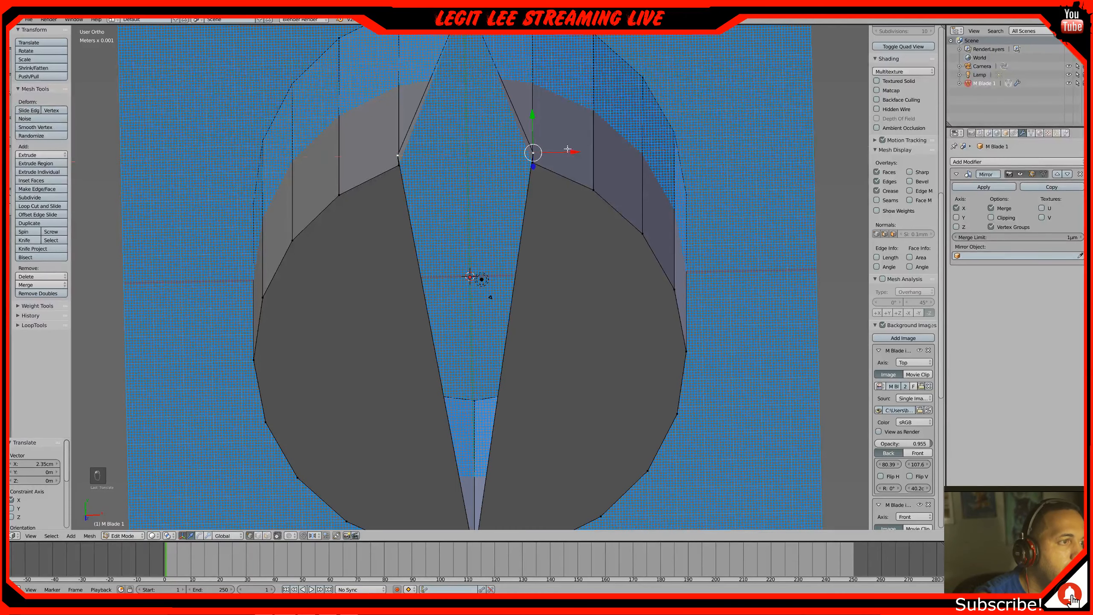
pyautogui.click(992, 218)
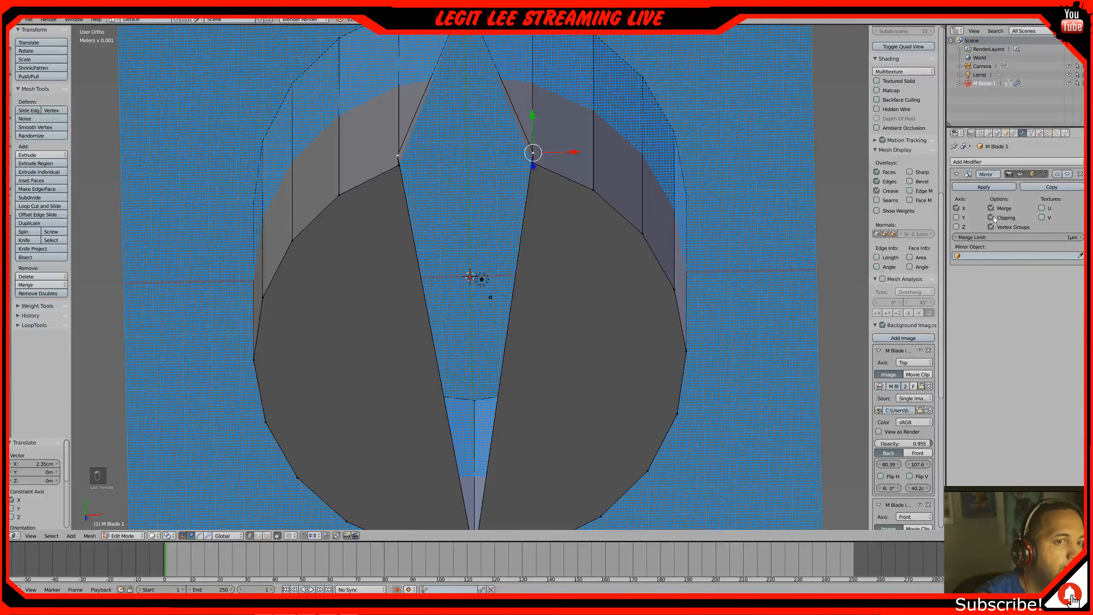
pyautogui.moveTo(576, 153); pyautogui.dragTo(442, 149)
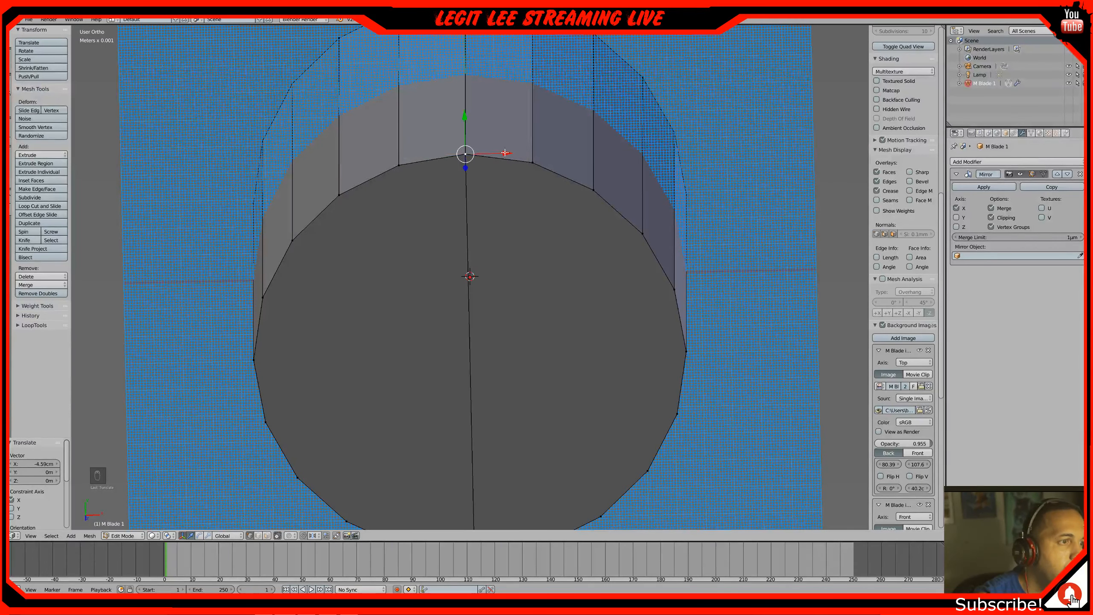
# Return to the top view and switch to wireframe shading to see the reference drawing through the mesh
pyautogui.press('KP_1')
pyautogui.press('KP_7')
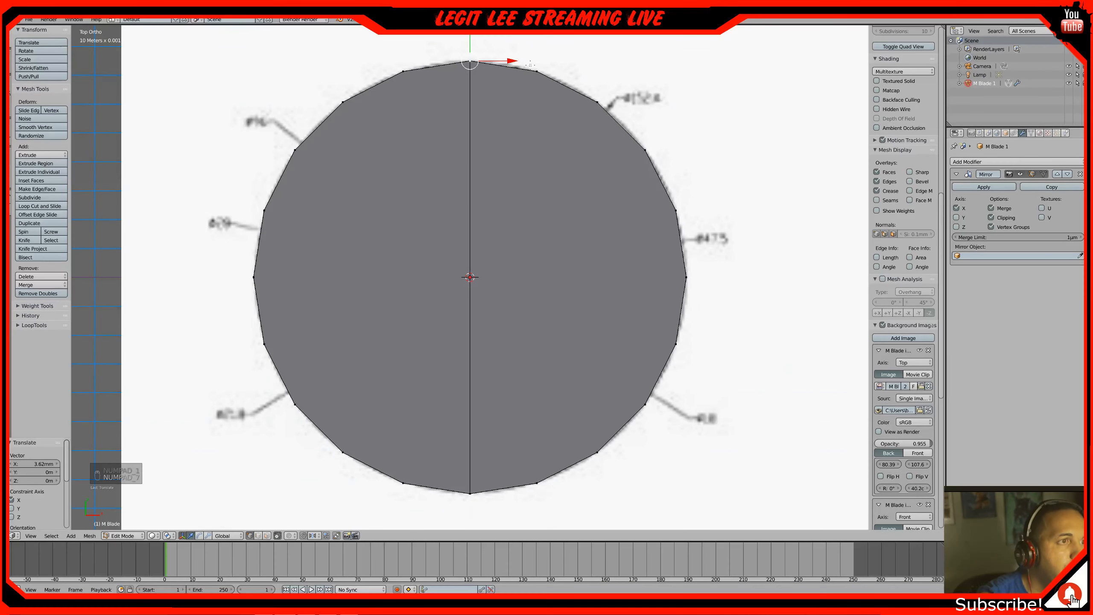
pyautogui.press('z')
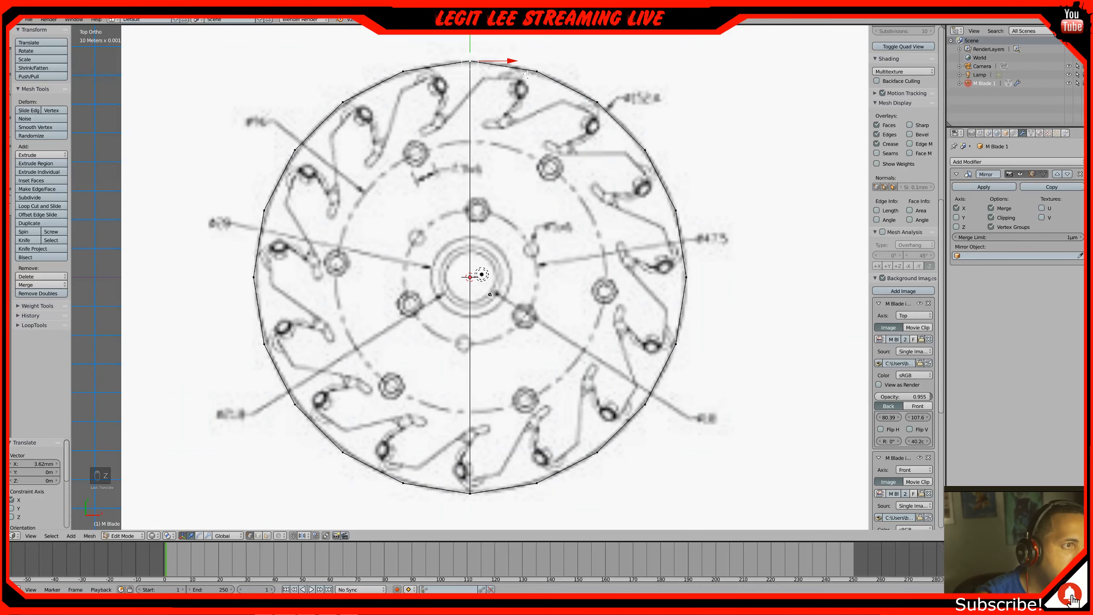
# Try to move only the single rim vertex just right of the top centre along Y
pyautogui.rightClick(543, 72)
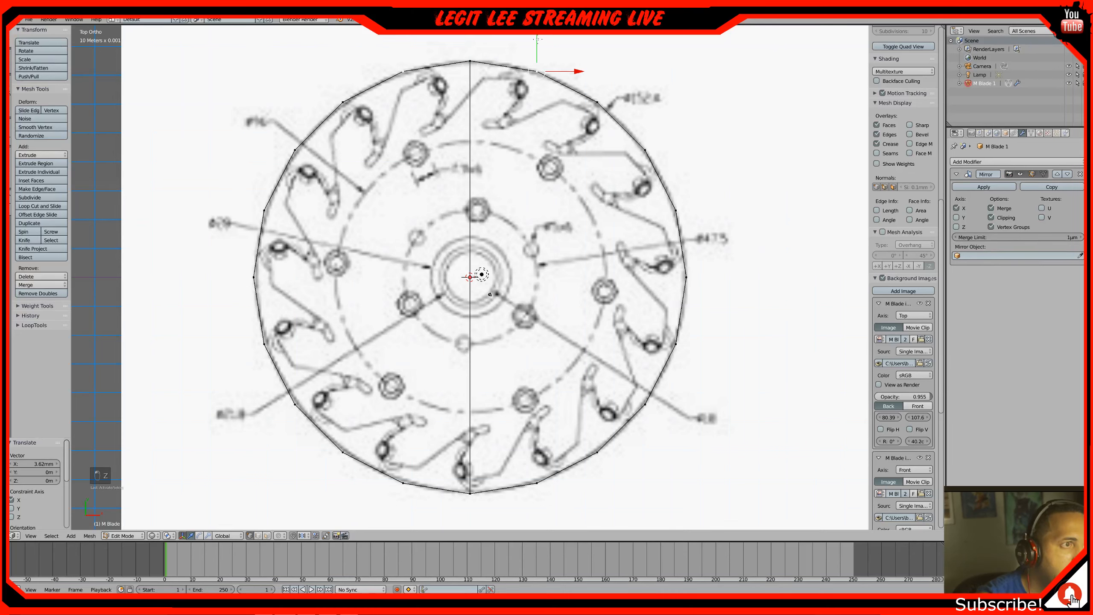
pyautogui.moveTo(537, 36); pyautogui.dragTo(557, 56)
pyautogui.hotkey('ctrl', 'z')
# Box-select the overlapping rim vertices just right of the top centre and move them about 4.4 mm down and 3.95 mm towards the centreline
pyautogui.press('b')
pyautogui.moveTo(511, 34); pyautogui.dragTo(564, 79)
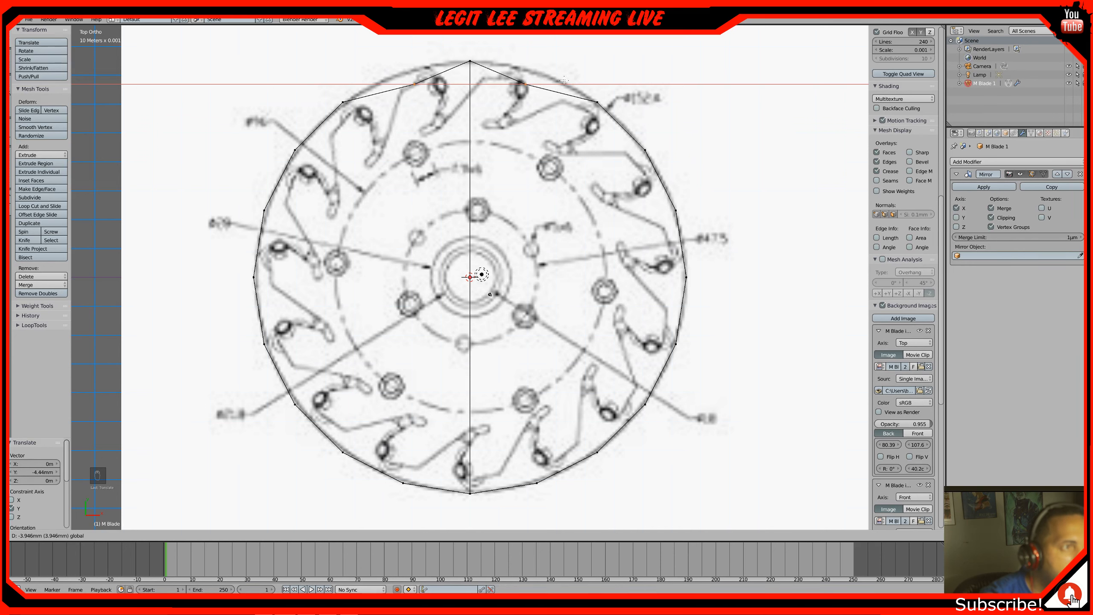
pyautogui.moveTo(563, 81); pyautogui.dragTo(564, 81)
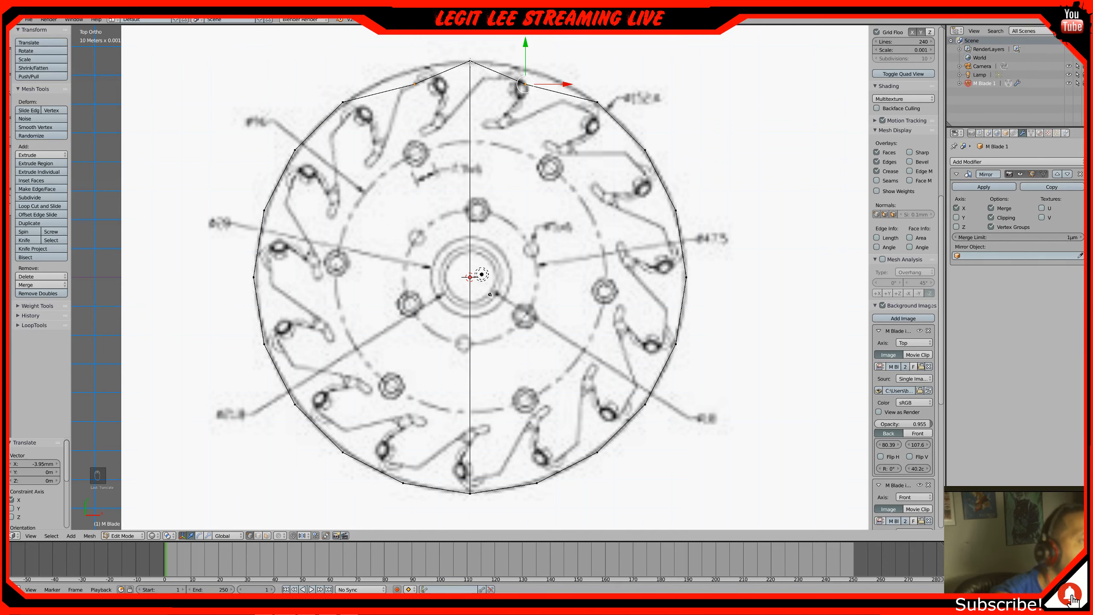
# Select the top-centre rim vertex and enable mirroring across the Y axis in the Mirror modifier
pyautogui.rightClick(470, 61)
pyautogui.scroll(-2, 904, 388)
pyautogui.keyDown('shift'); pyautogui.moveTo(490, 294); pyautogui.dragTo(487, 365, button='middle'); pyautogui.keyUp('shift')
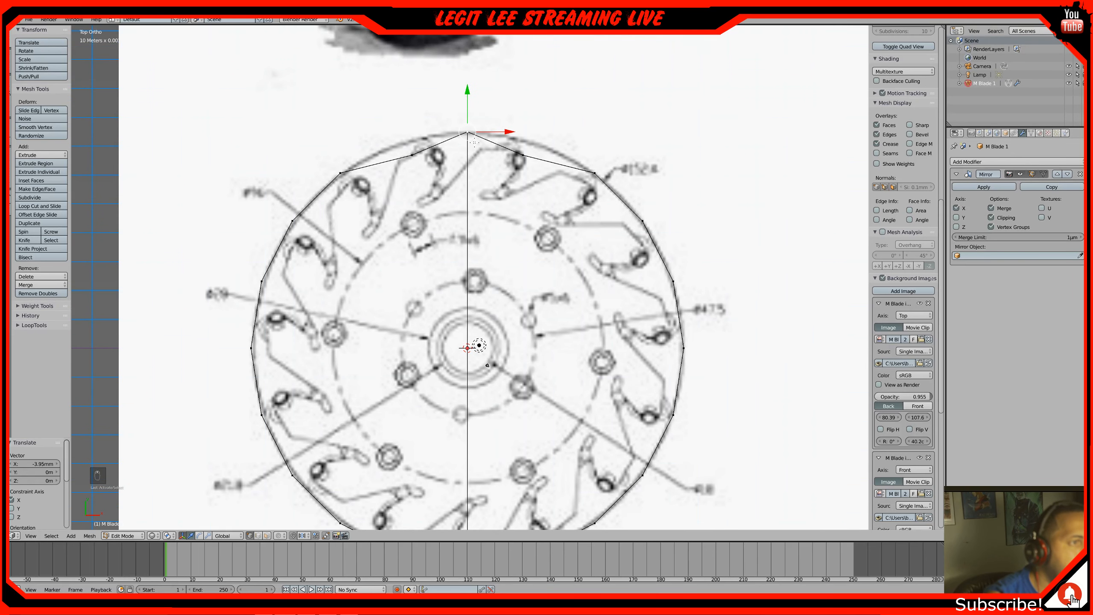
pyautogui.click(956, 217)
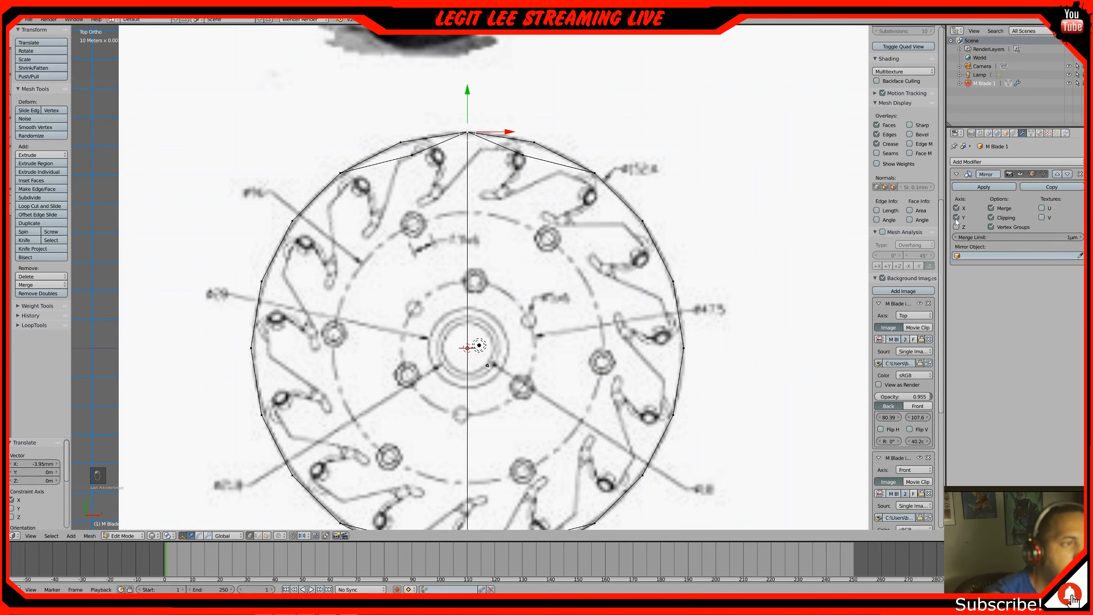
# Undo the moves of the rim vertices beside the top centre and return to solid shading in top view
pyautogui.hotkey('ctrl', 'z')
pyautogui.hotkey('ctrl', 'z')
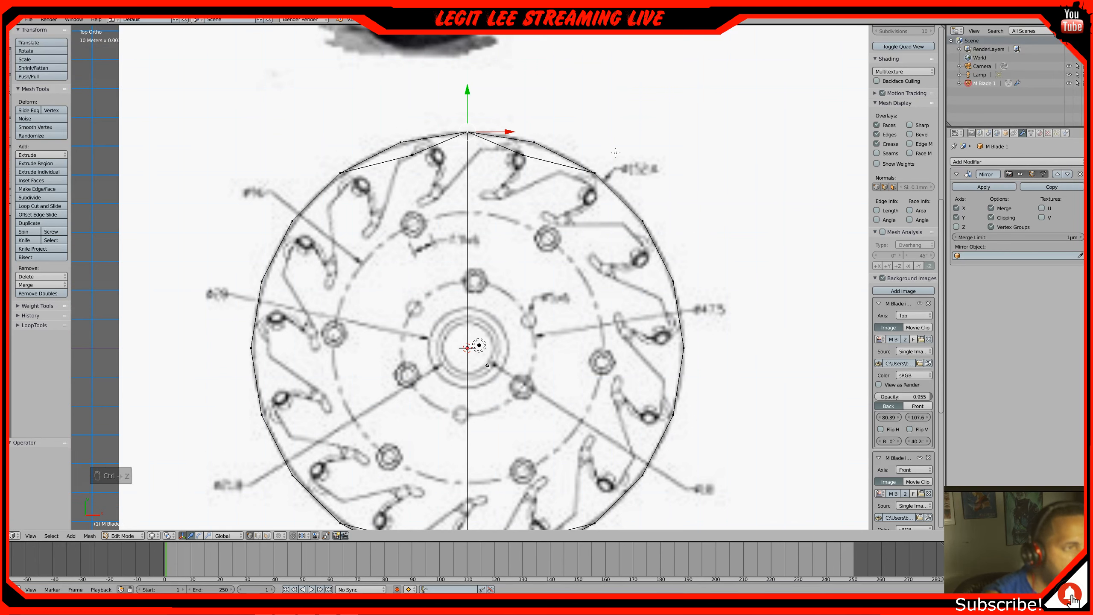
pyautogui.hotkey('ctrl', 'z')
pyautogui.hotkey('ctrl', 'z')
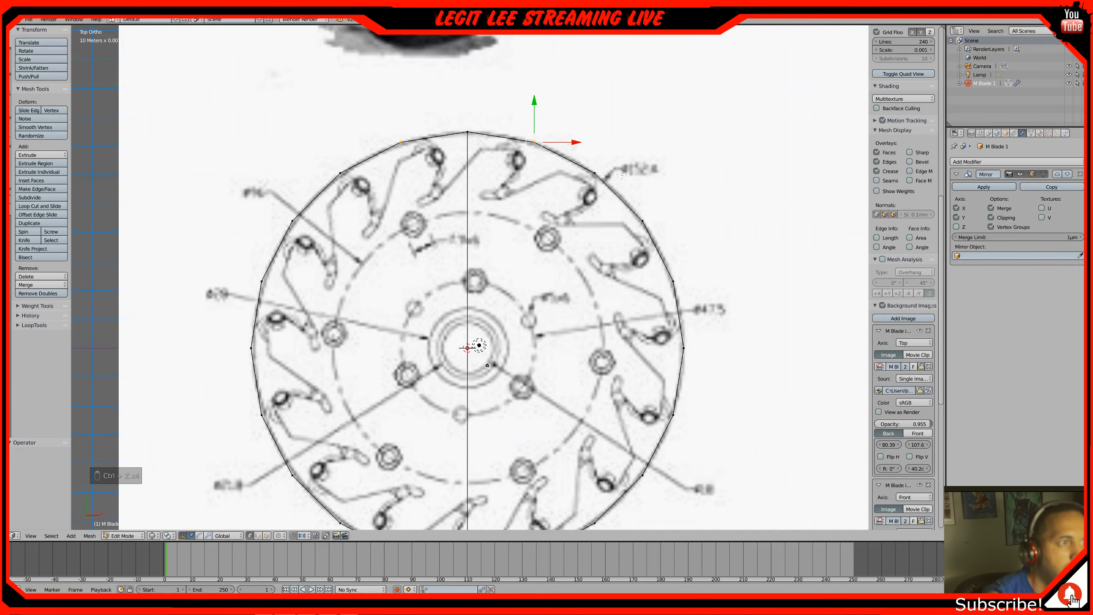
pyautogui.keyDown('shift'); pyautogui.moveTo(487, 365); pyautogui.dragTo(520, 81, button='middle'); pyautogui.keyUp('shift')
pyautogui.press('KP_1')
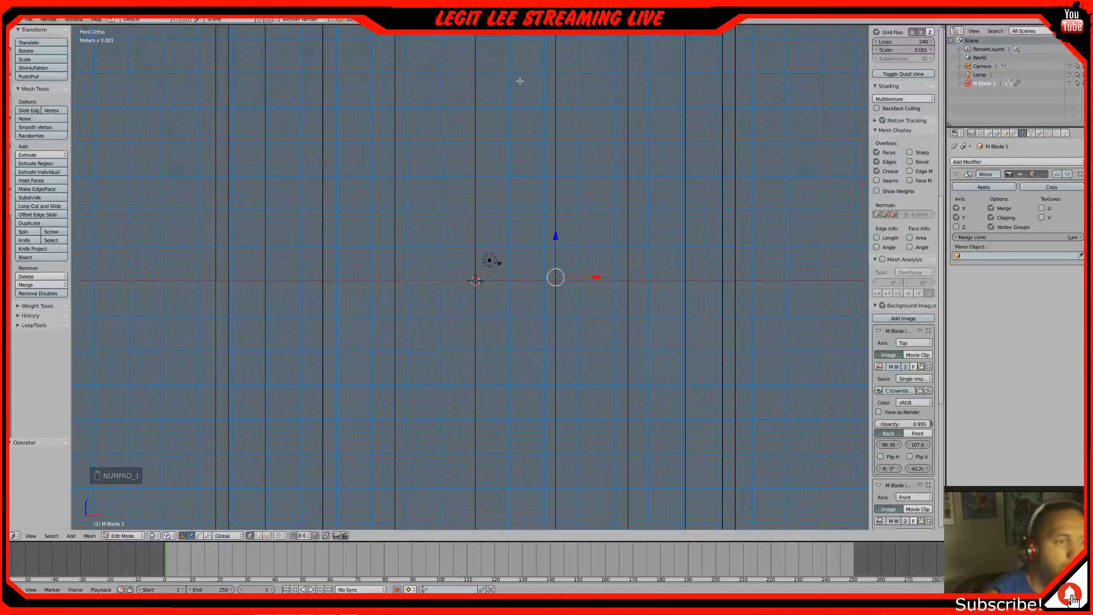
pyautogui.press('KP_7')
pyautogui.scroll(-2, 538, 145)
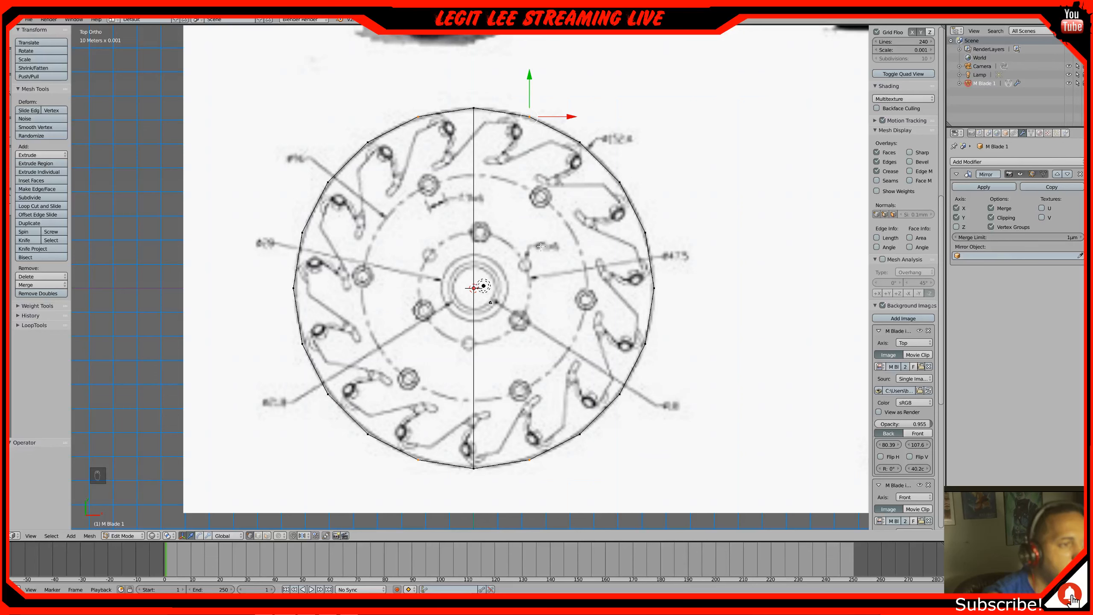
pyautogui.press('z')
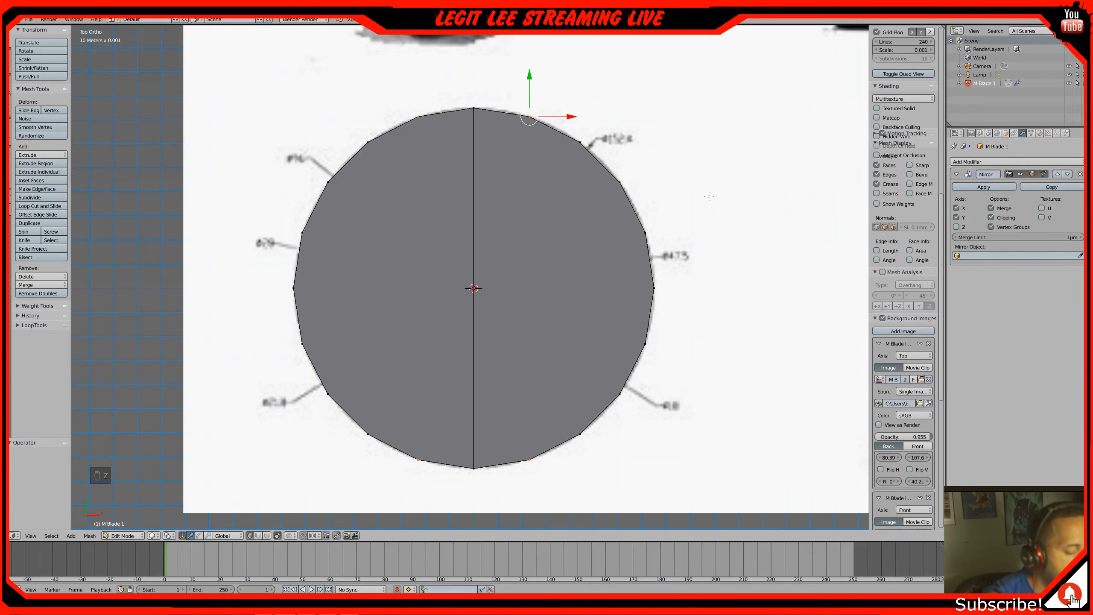
# Undo the earlier mesh edits back to before the caps were filled, leaving the mirrored cylinder open, and inspect it from an angle
pyautogui.hotkey('ctrl', 'z')
pyautogui.hotkey('ctrl', 'z')
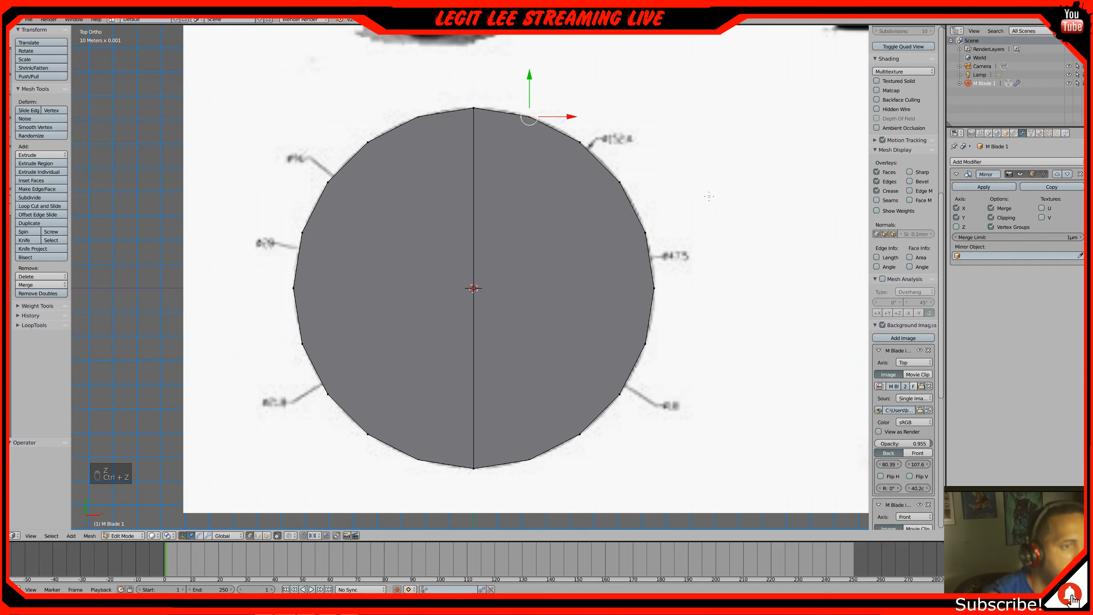
pyautogui.hotkey('ctrl', 'z')
pyautogui.hotkey('ctrl', 'z')
pyautogui.hotkey('ctrl', 'z')
pyautogui.hotkey('ctrl', 'z')
pyautogui.hotkey('ctrl', 'z')
pyautogui.hotkey('ctrl', 'z')
pyautogui.hotkey('ctrl', 'z')
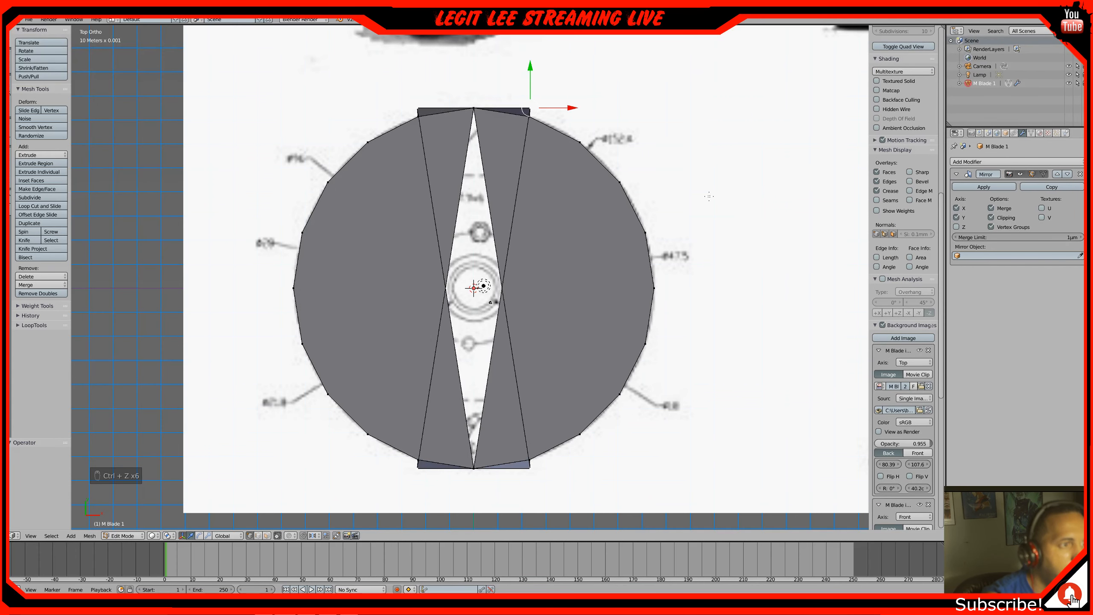
pyautogui.hotkey('ctrl', 'z')
pyautogui.hotkey('ctrl', 'z')
pyautogui.hotkey('ctrl', 'z')
pyautogui.hotkey('ctrl', 'z')
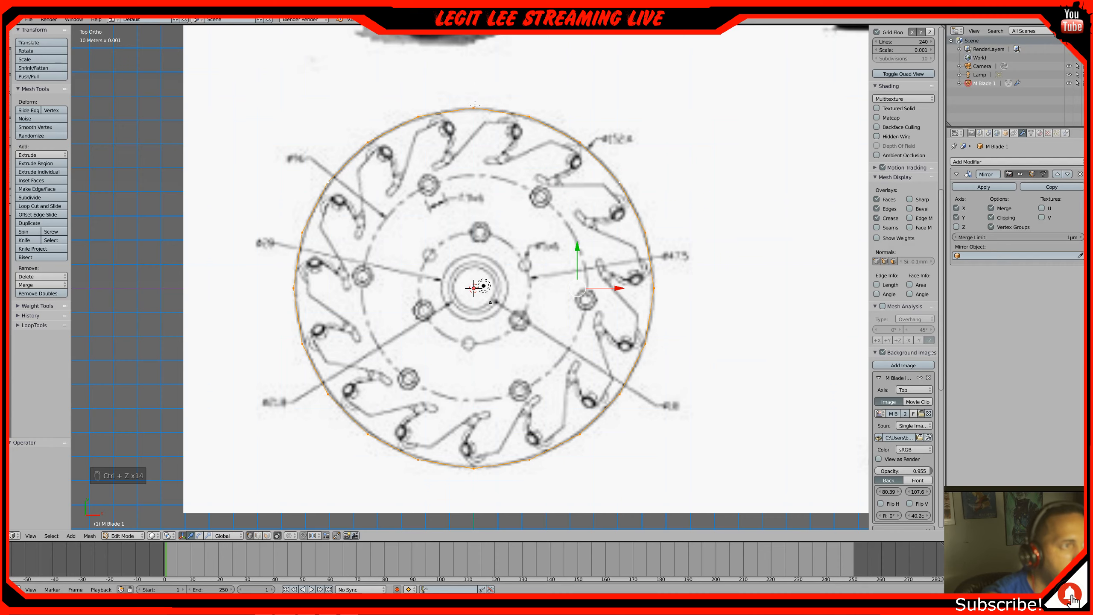
pyautogui.scroll(2, 485, 184)
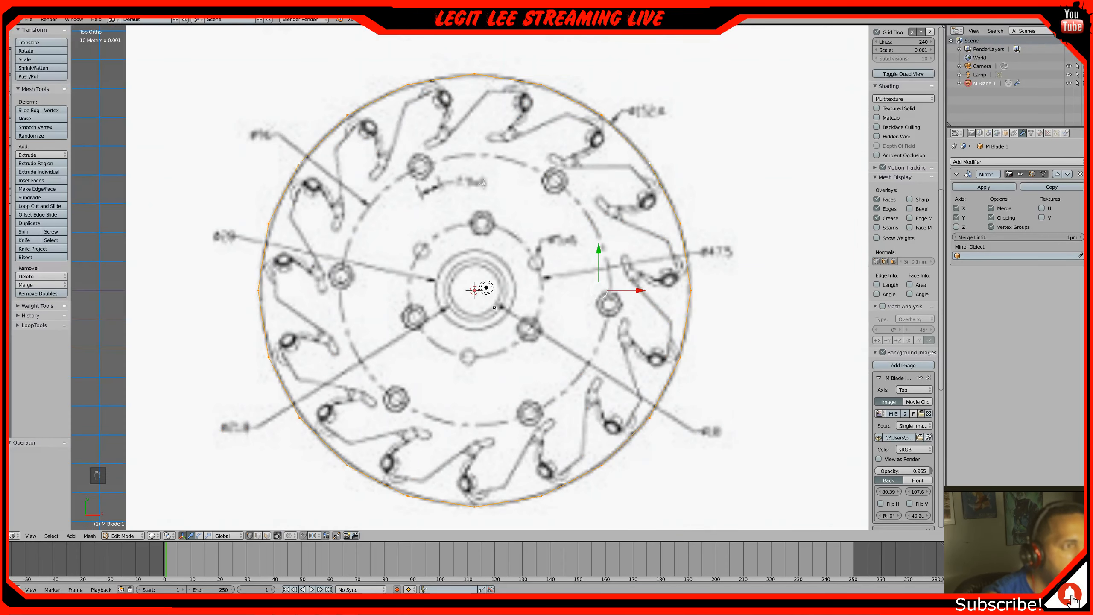
pyautogui.moveTo(483, 113); pyautogui.dragTo(474, 75, button='middle')
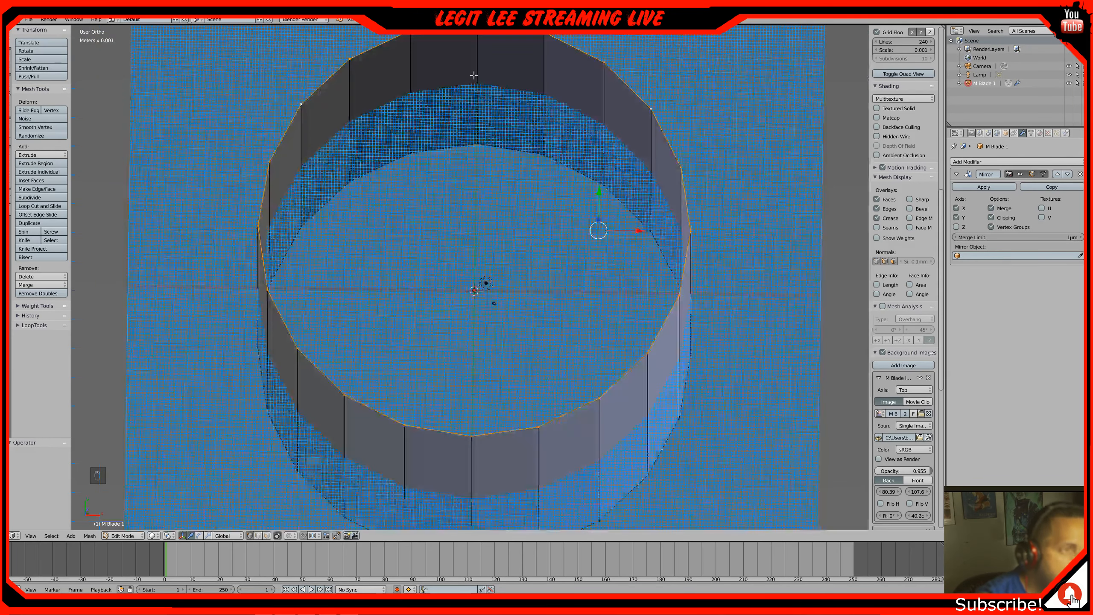
pyautogui.press('KP_7')
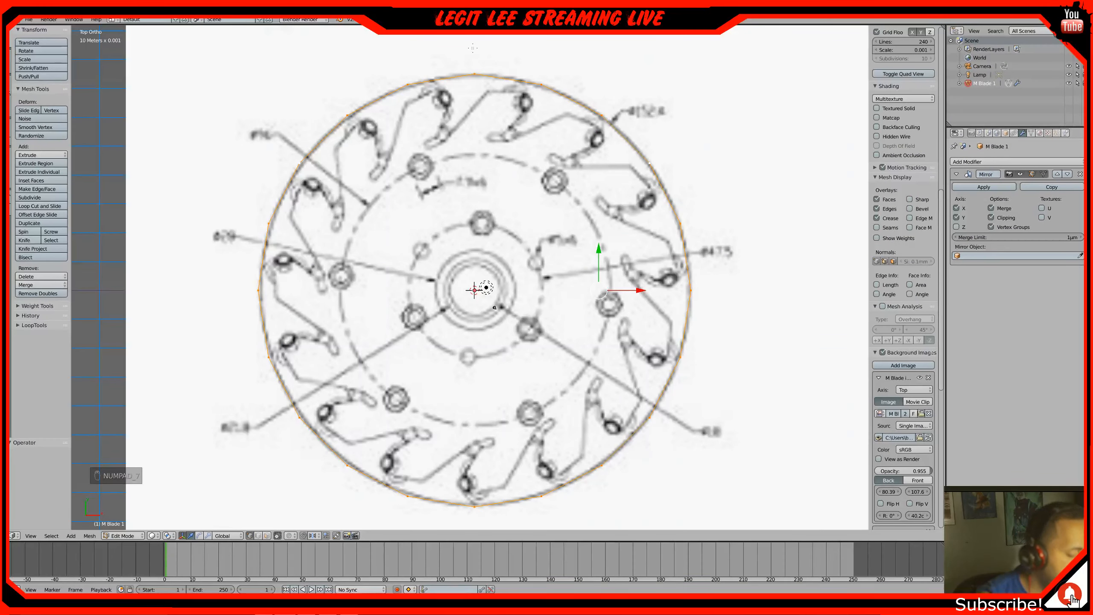
# Try to select the top-centre rim vertices by area in solid shading and move them 1.87 mm along Y
pyautogui.press('a')
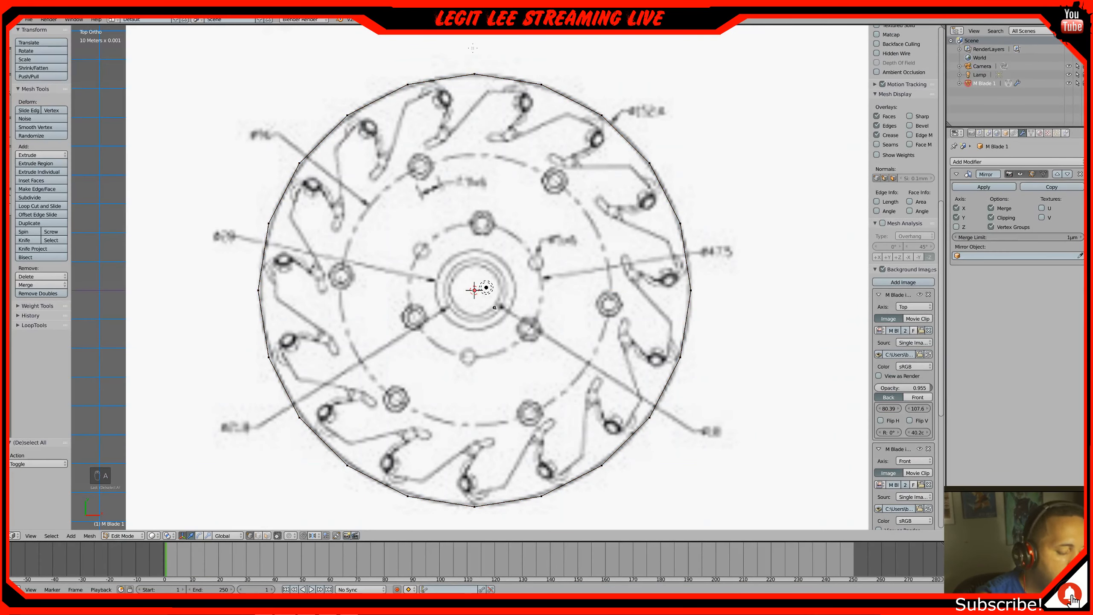
pyautogui.moveTo(452, 38); pyautogui.dragTo(495, 91)
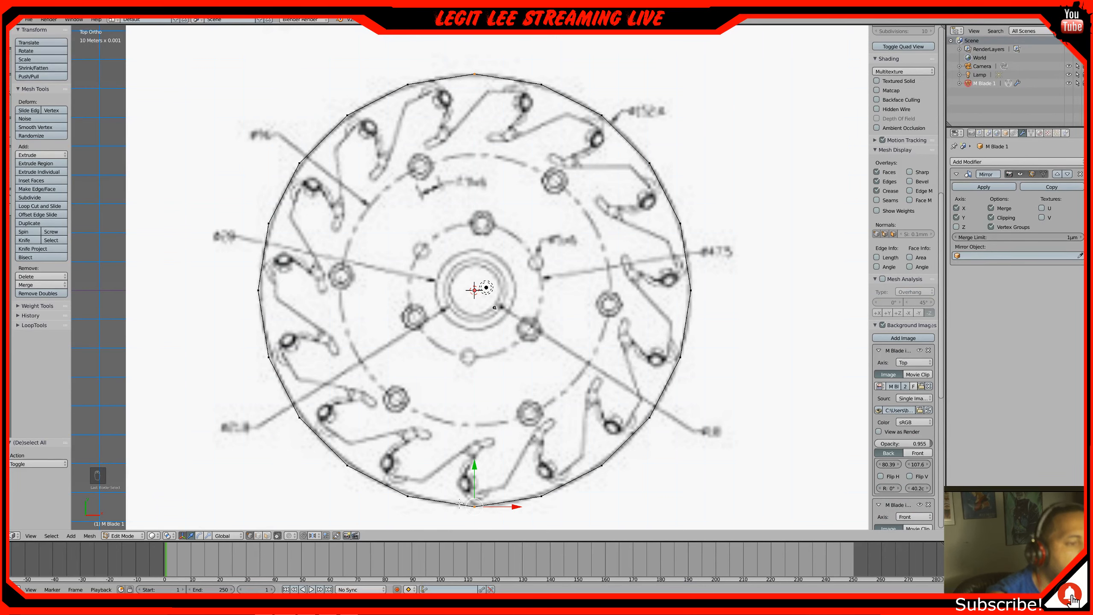
pyautogui.moveTo(475, 467); pyautogui.dragTo(475, 463)
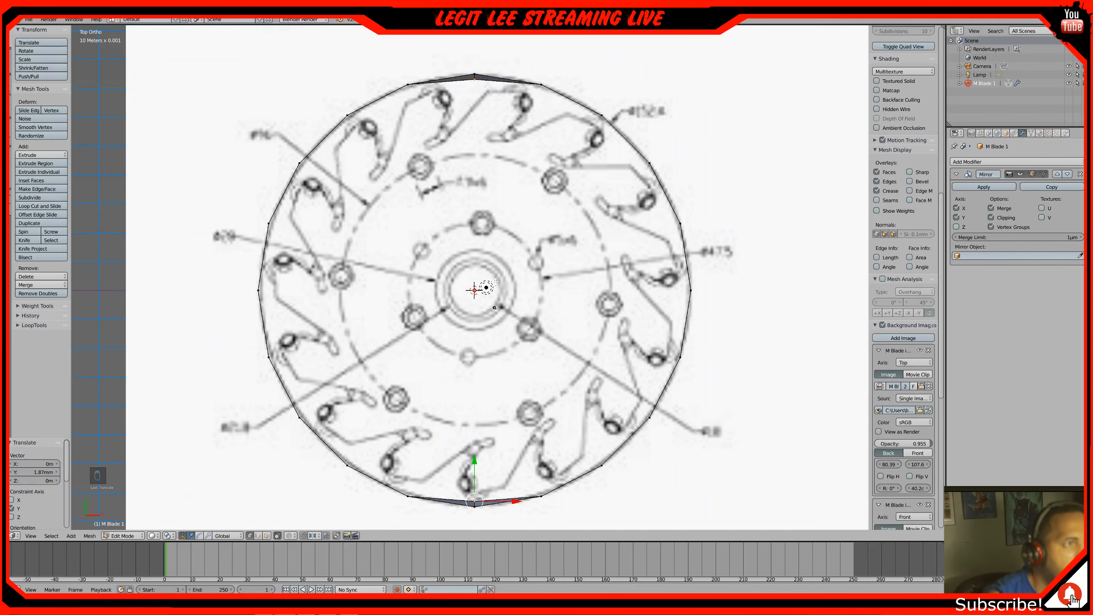
pyautogui.press('a')
pyautogui.press('a')
pyautogui.press('a')
pyautogui.press('a')
pyautogui.hotkey('ctrl', 'z')
pyautogui.hotkey('ctrl', 'z')
pyautogui.hotkey('ctrl', 'z')
pyautogui.hotkey('ctrl', 'z')
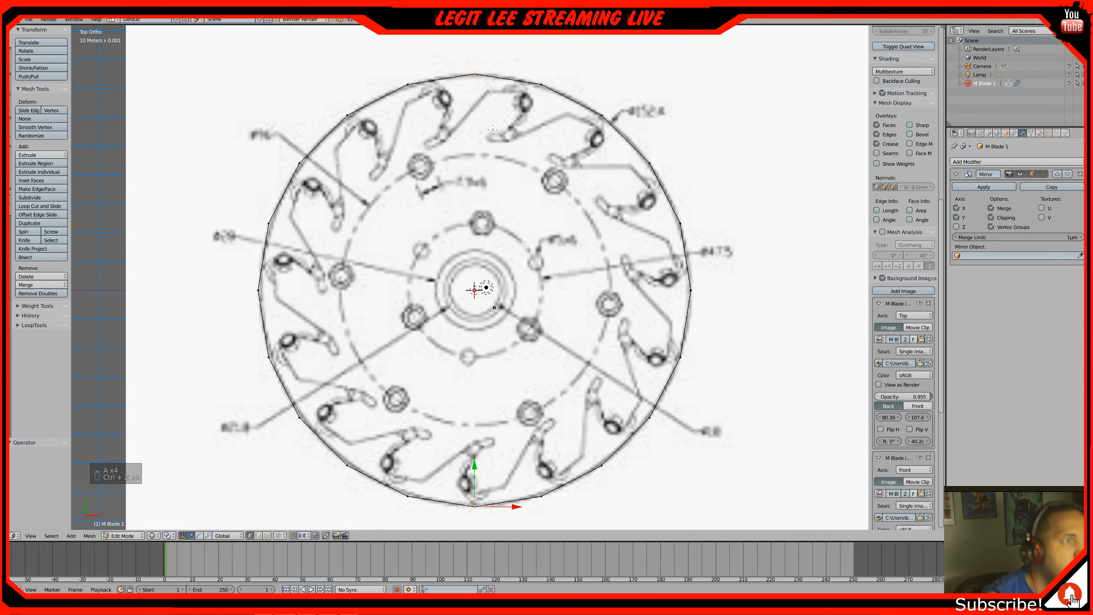
# Switch the open cylinder to wireframe shading and look at it from the top view
pyautogui.press('z')
pyautogui.moveTo(495, 308); pyautogui.dragTo(494, 301, button='middle')
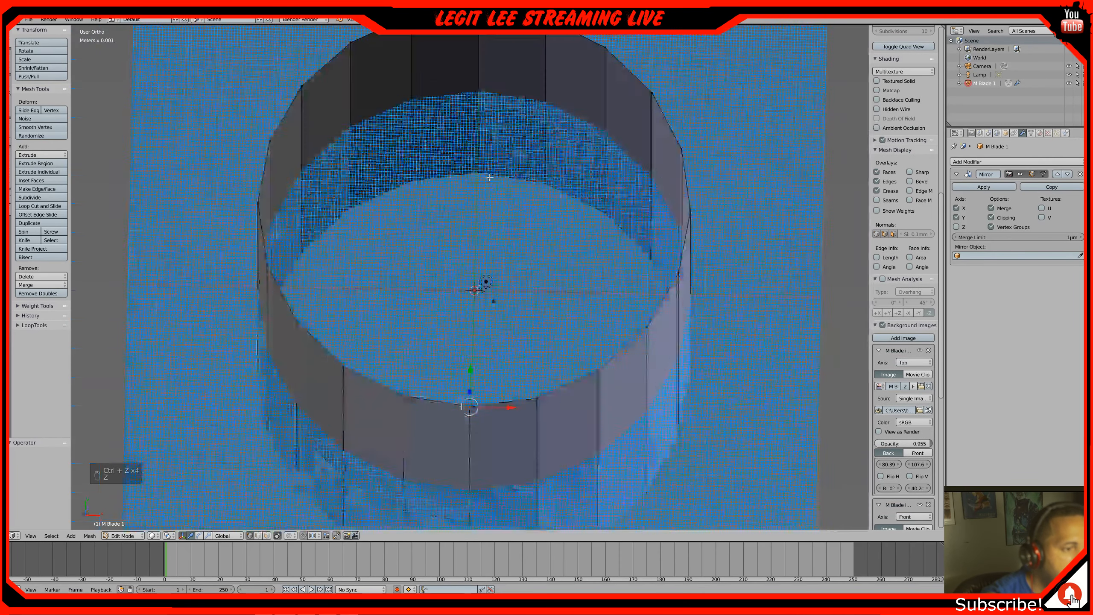
pyautogui.press('z')
pyautogui.press('KP_7')
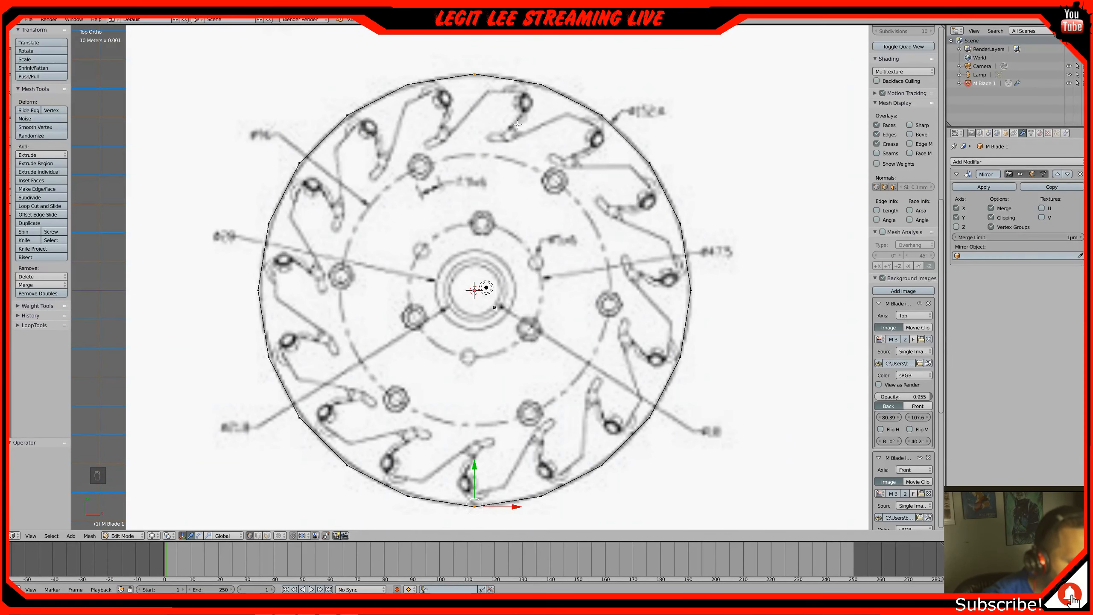
# Try to box-select the overlapping top-centre rim vertices in wireframe and move them 2.76 mm along Y
pyautogui.press('b')
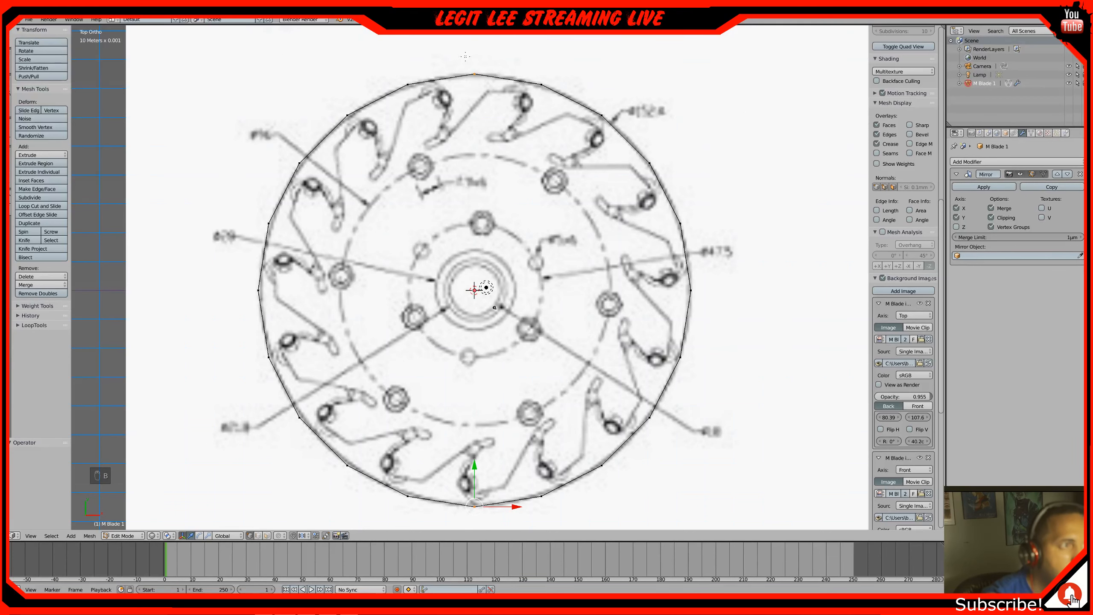
pyautogui.moveTo(463, 57); pyautogui.dragTo(489, 90)
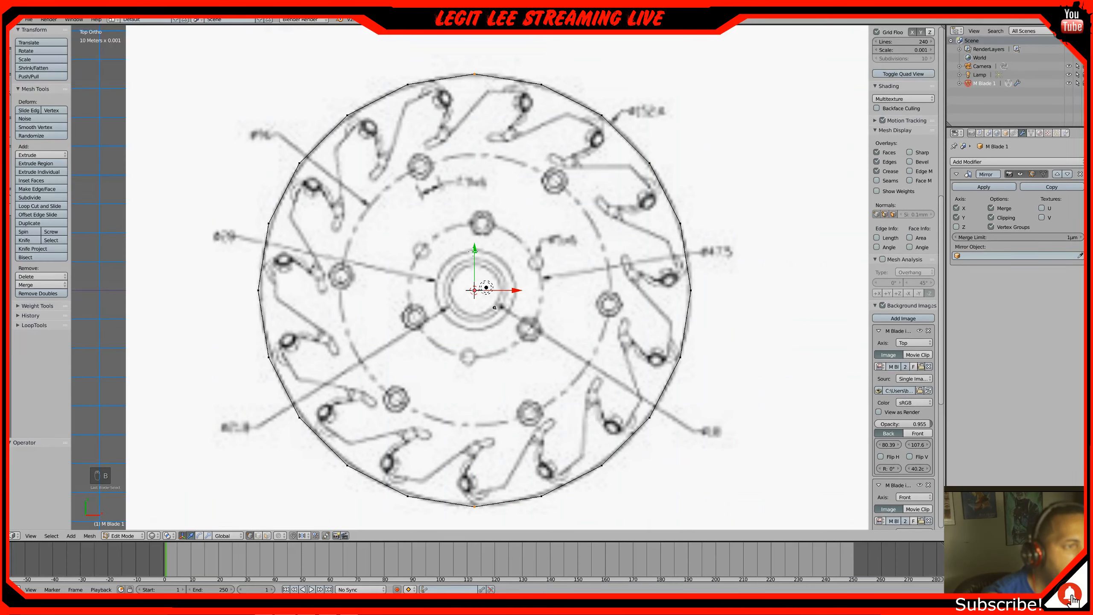
pyautogui.press('g')
pyautogui.press('y')
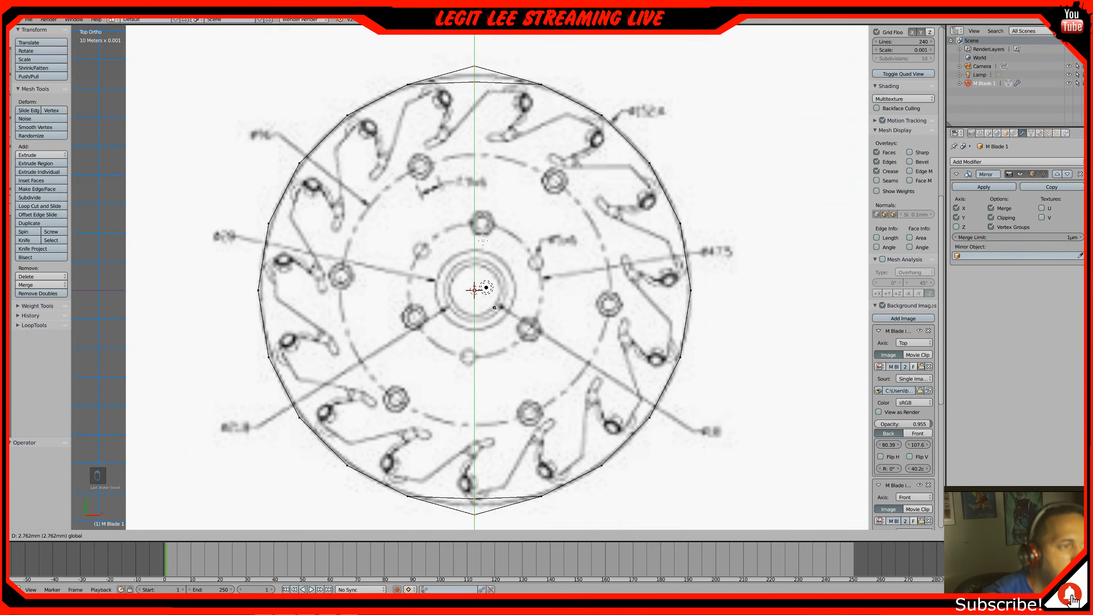
pyautogui.click(484, 240)
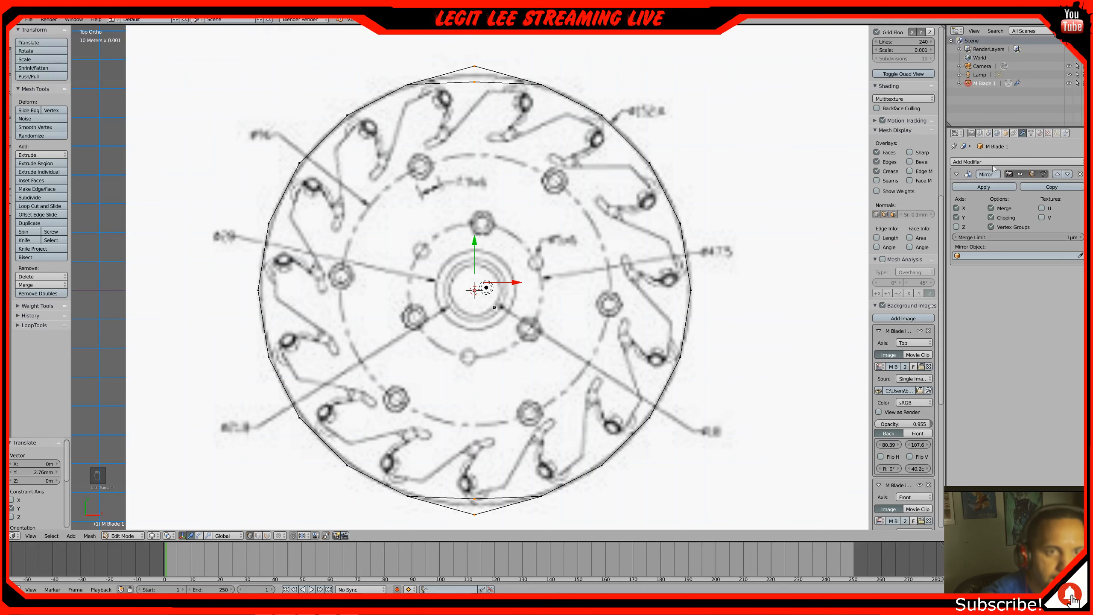
# Turn off Y-axis mirroring in the Mirror modifier and undo the last move of the centreline vertices
pyautogui.click(956, 217)
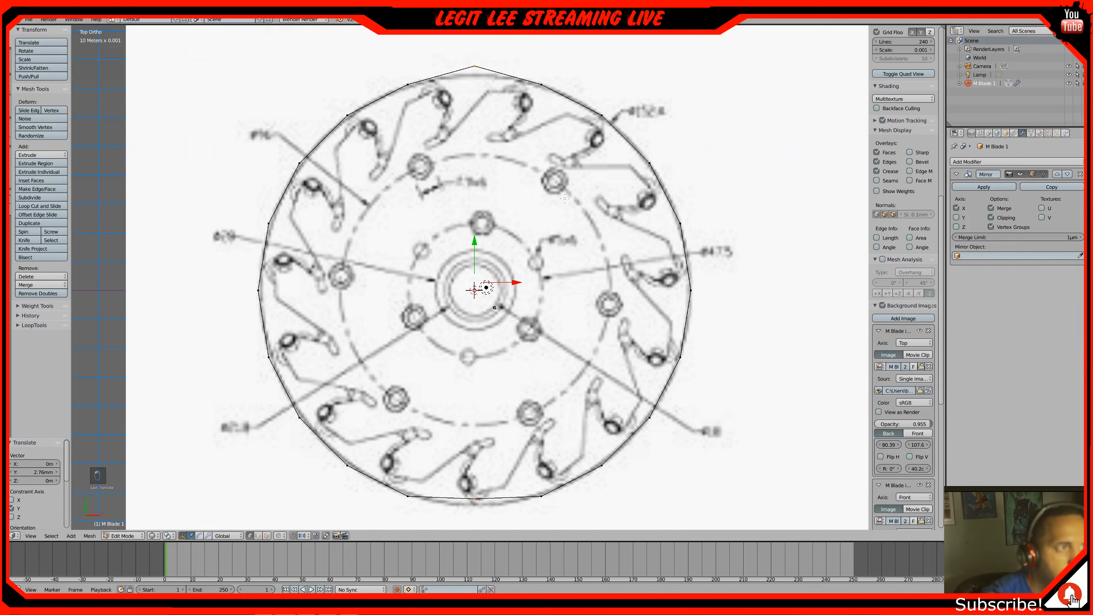
pyautogui.hotkey('ctrl', 'z')
pyautogui.hotkey('ctrl', 'z')
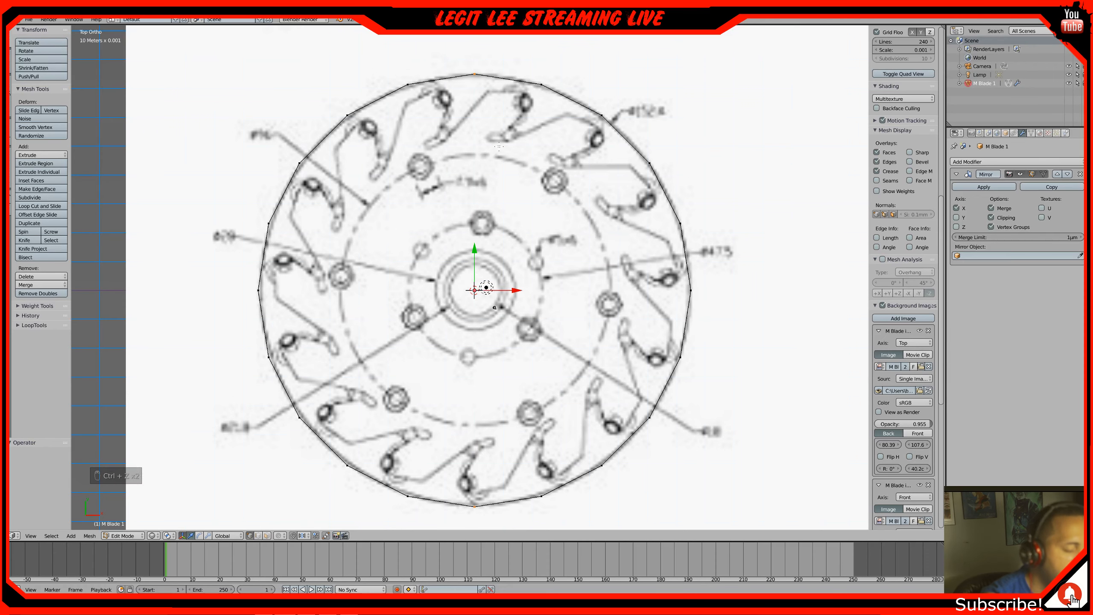
# Box-select only the top-centre rim vertices, move them inward along Y to just below their neighbours, and try shifting them 1.87 mm along X
pyautogui.press('a')
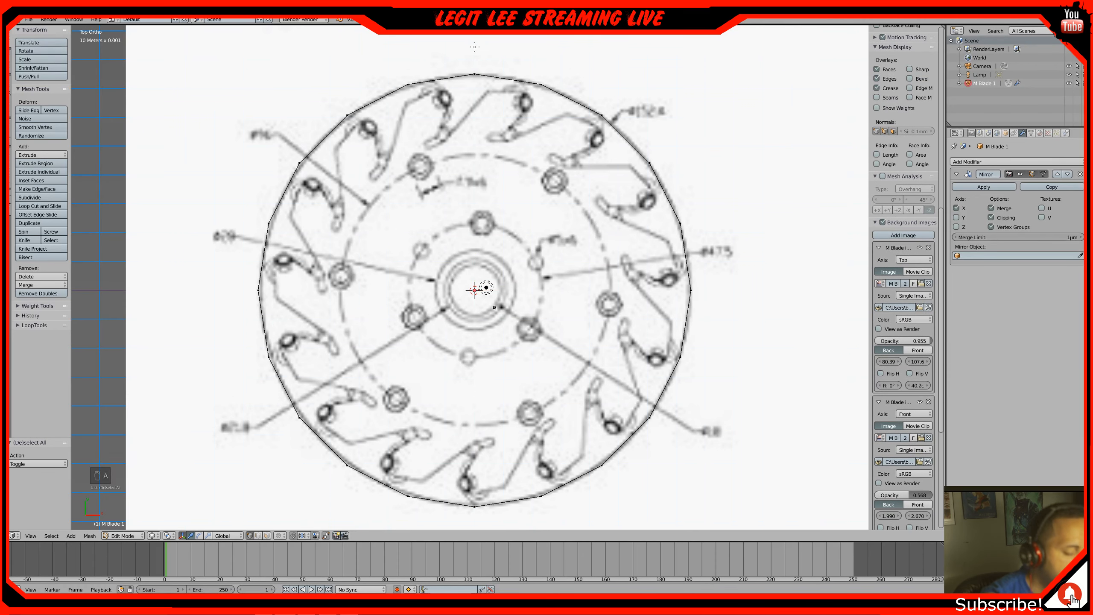
pyautogui.press('b')
pyautogui.moveTo(460, 35); pyautogui.dragTo(495, 73)
pyautogui.press('g')
pyautogui.press('y')
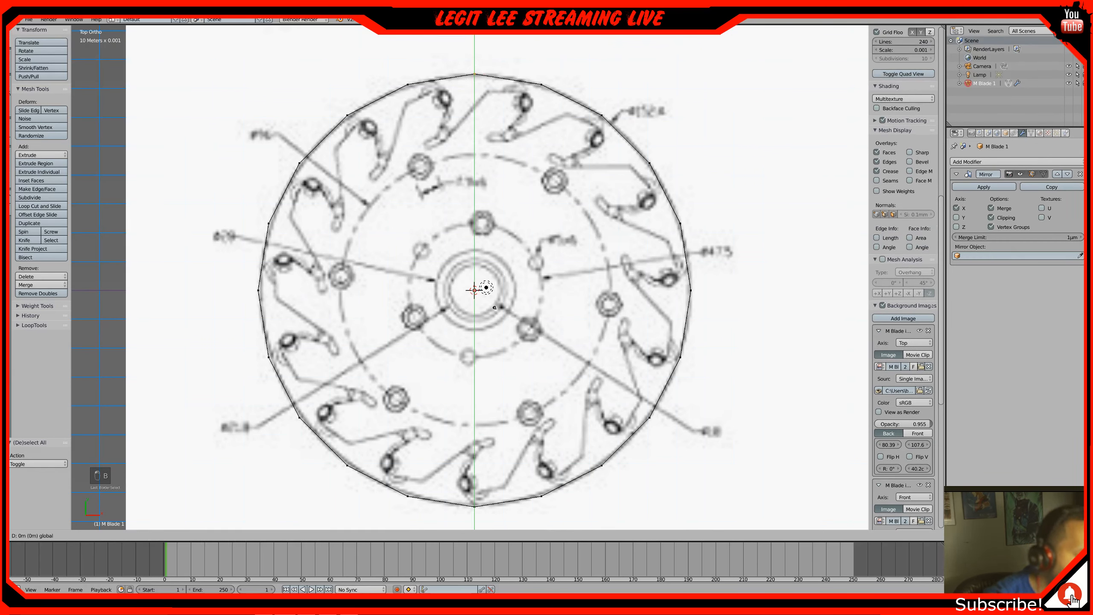
pyautogui.click(483, 47)
pyautogui.moveTo(518, 92); pyautogui.dragTo(526, 88)
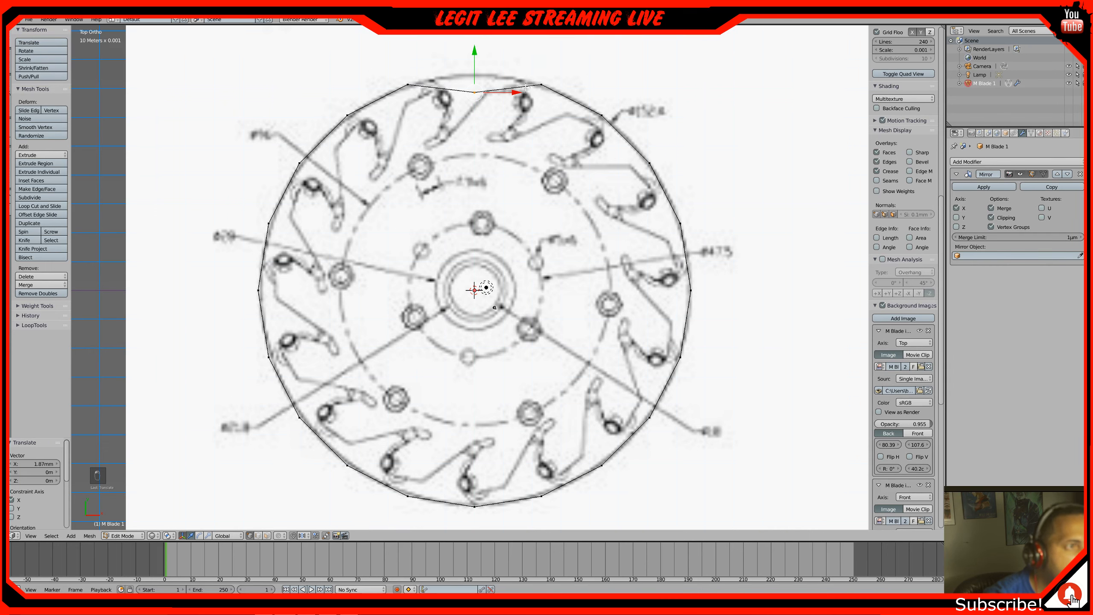
# Try to move only the single rim vertex just right of the top centre along X
pyautogui.rightClick(539, 85)
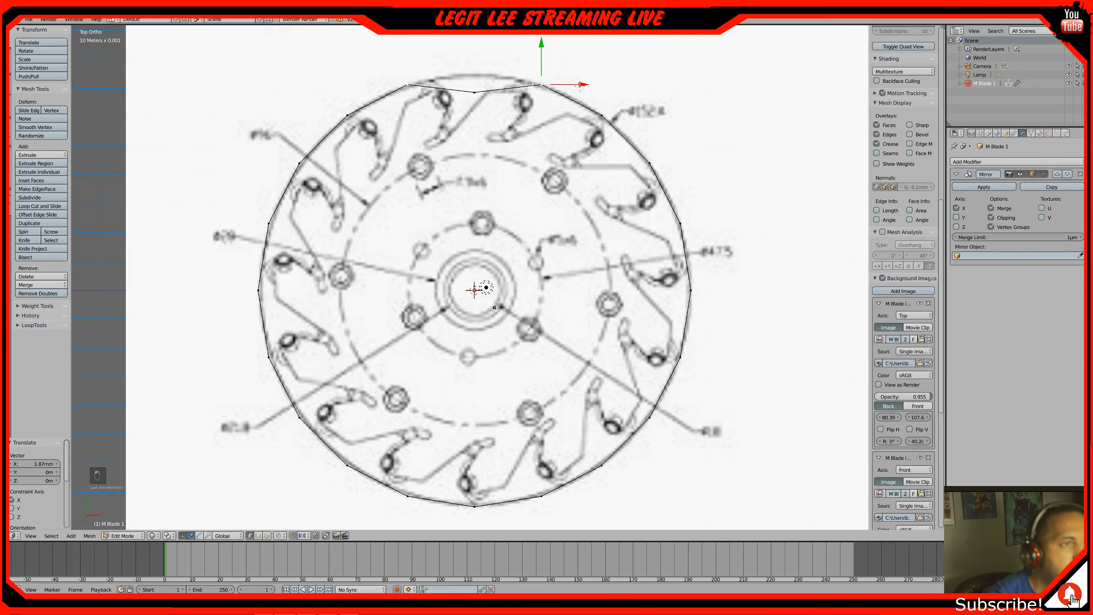
pyautogui.moveTo(577, 86); pyautogui.dragTo(571, 74)
pyautogui.hotkey('ctrl', 'z')
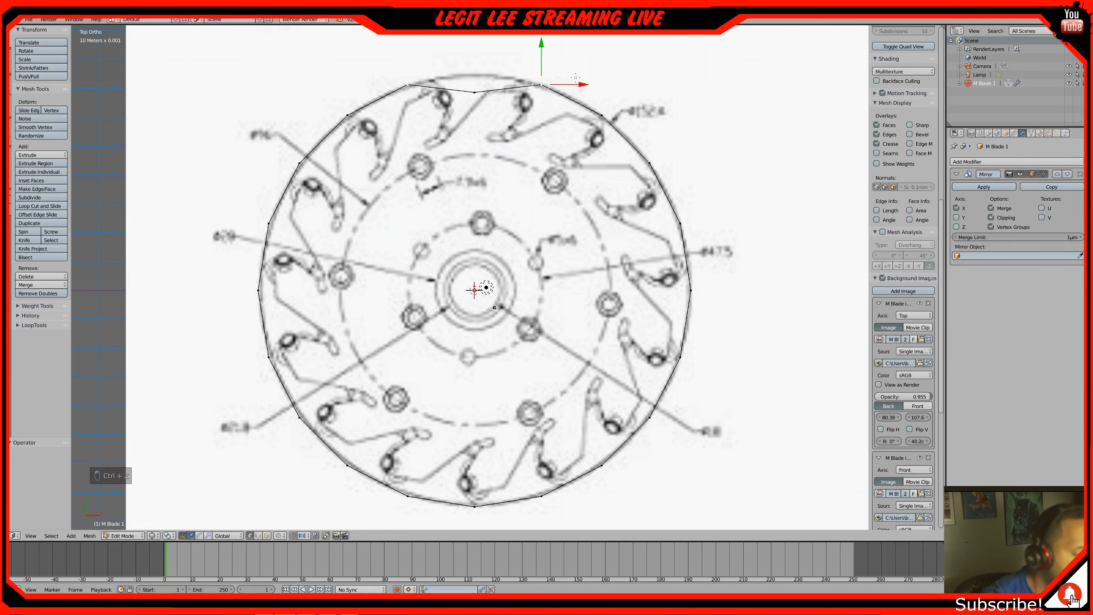
# Box-select the overlapping rim vertices just right of the top centre and move them about 2.86 mm down and 1.86 cm towards the centreline
pyautogui.press('b')
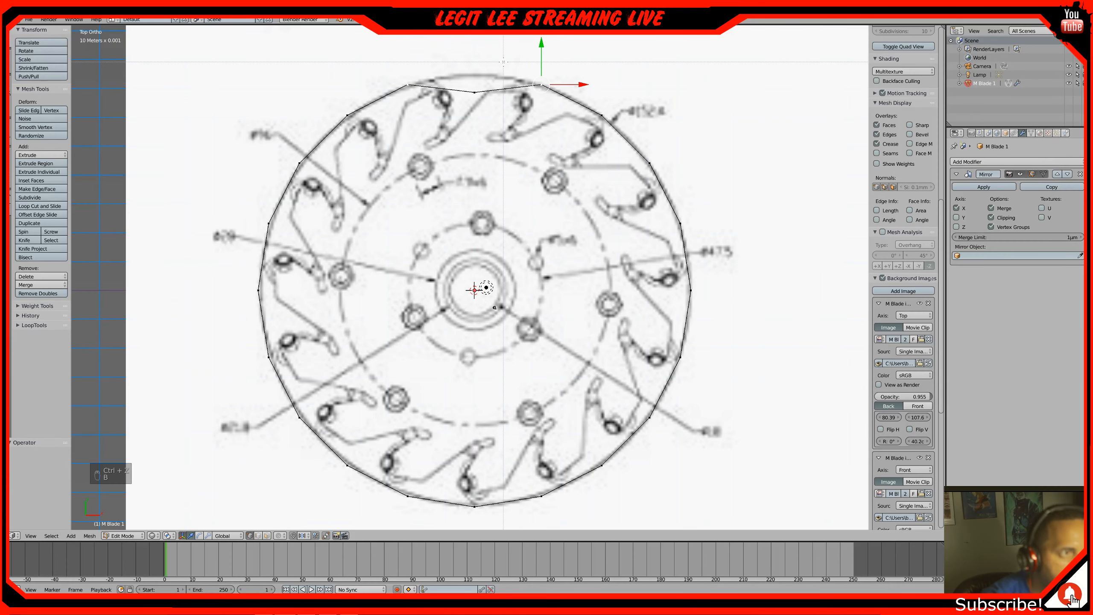
pyautogui.moveTo(504, 62); pyautogui.dragTo(560, 100)
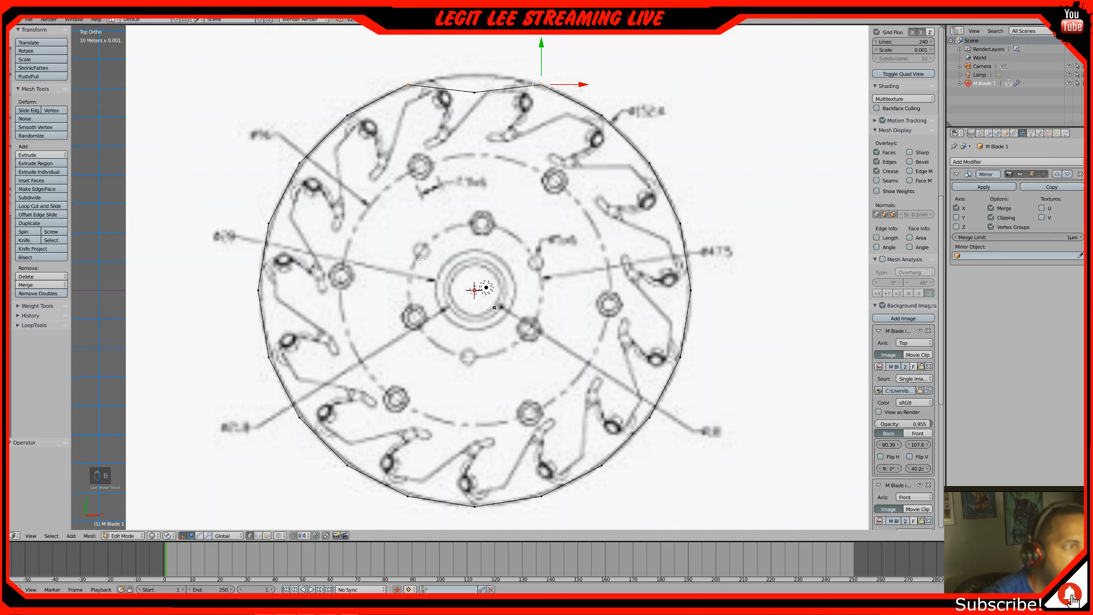
pyautogui.moveTo(545, 46); pyautogui.dragTo(543, 53)
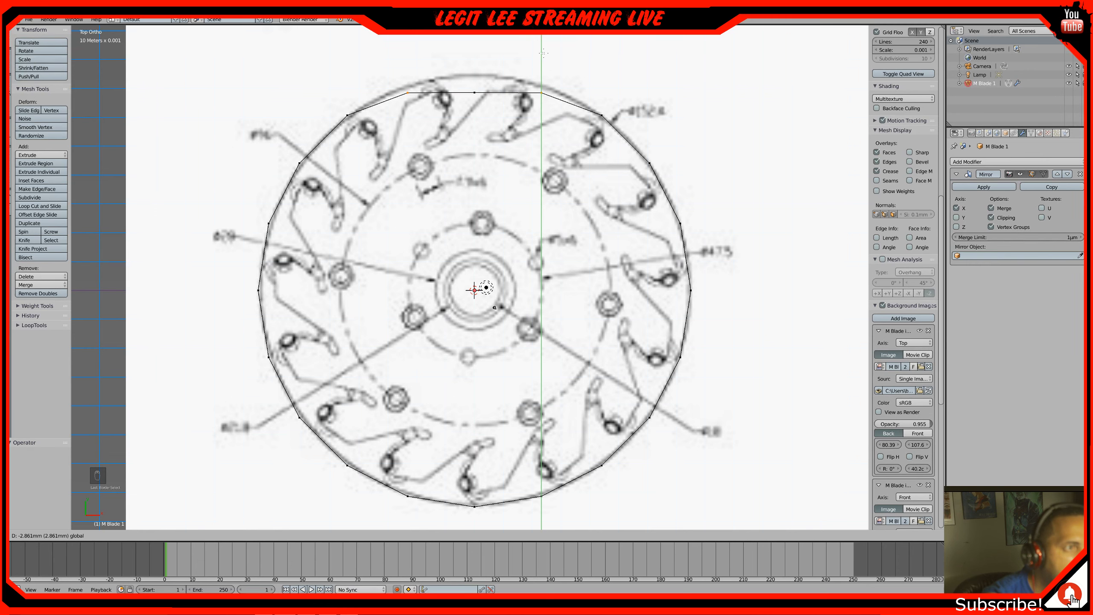
pyautogui.moveTo(583, 91); pyautogui.dragTo(534, 74)
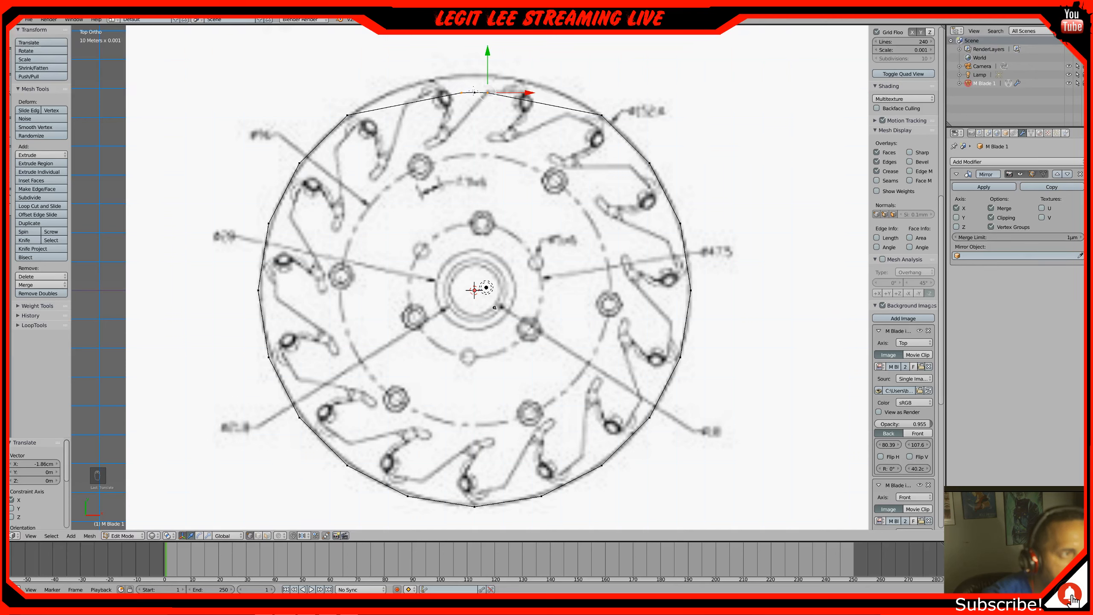
pyautogui.rightClick(475, 93)
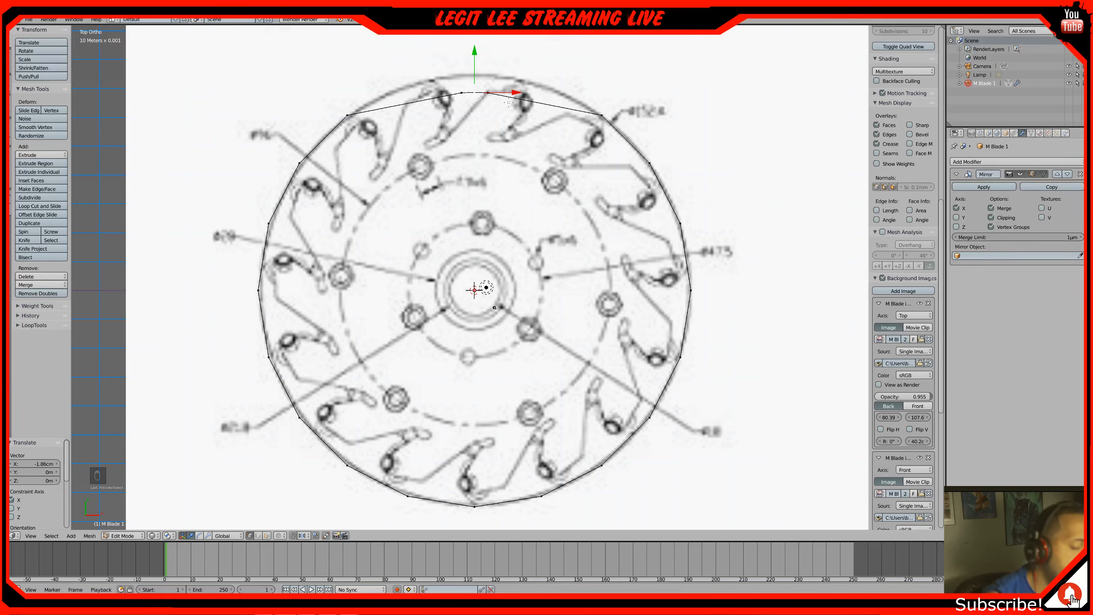
# Undo the recent moves of the top-centre rim vertices, back to their original place on the rim circle
pyautogui.hotkey('ctrl', 'z')
pyautogui.hotkey('ctrl', 'z')
pyautogui.hotkey('ctrl', 'z')
pyautogui.hotkey('ctrl', 'z')
pyautogui.hotkey('ctrl', 'z')
pyautogui.hotkey('ctrl', 'z')
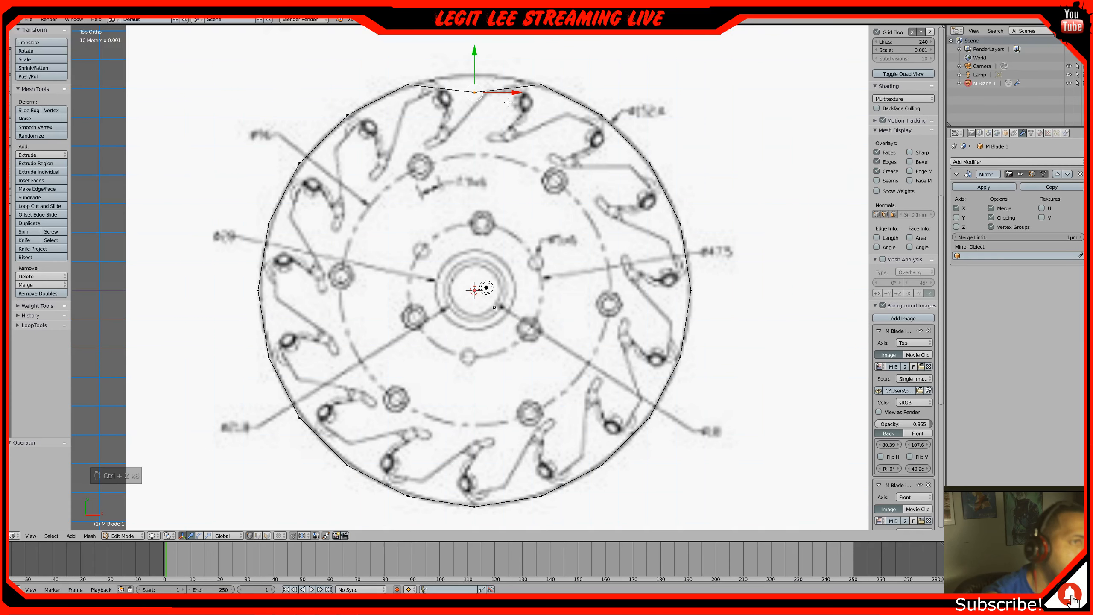
pyautogui.hotkey('ctrl', 'z')
pyautogui.hotkey('ctrl', 'z')
pyautogui.hotkey('ctrl', 'z')
pyautogui.hotkey('ctrl', 'z')
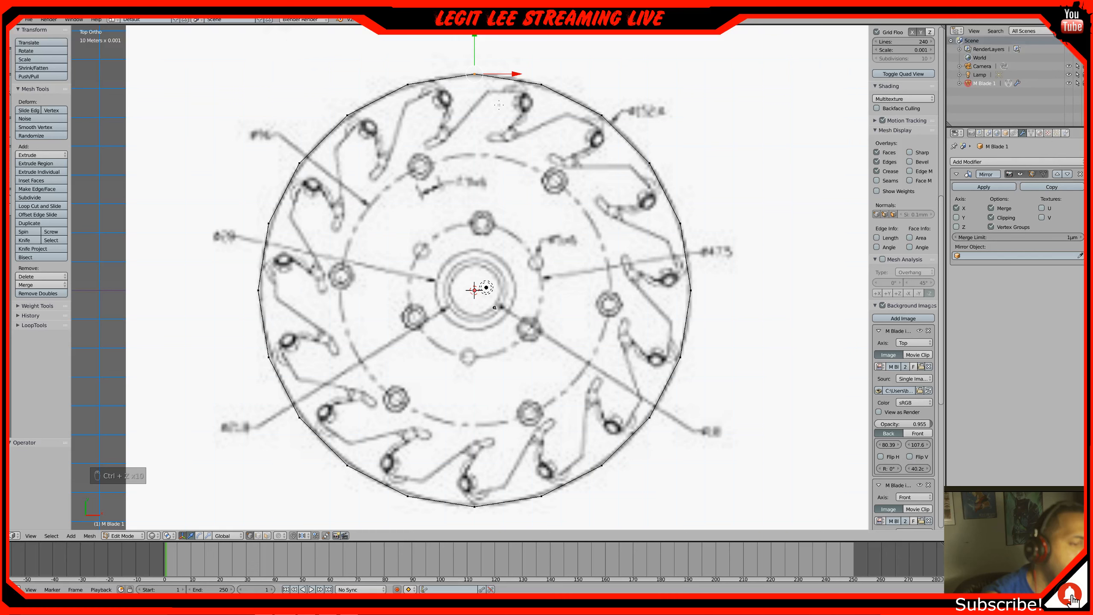
# Try to rotate all vertices of the half rim, first mirrored and again with X-axis mirroring turned off in the Mirror modifier
pyautogui.press('a')
pyautogui.press('a')
pyautogui.press('a')
pyautogui.press('r')
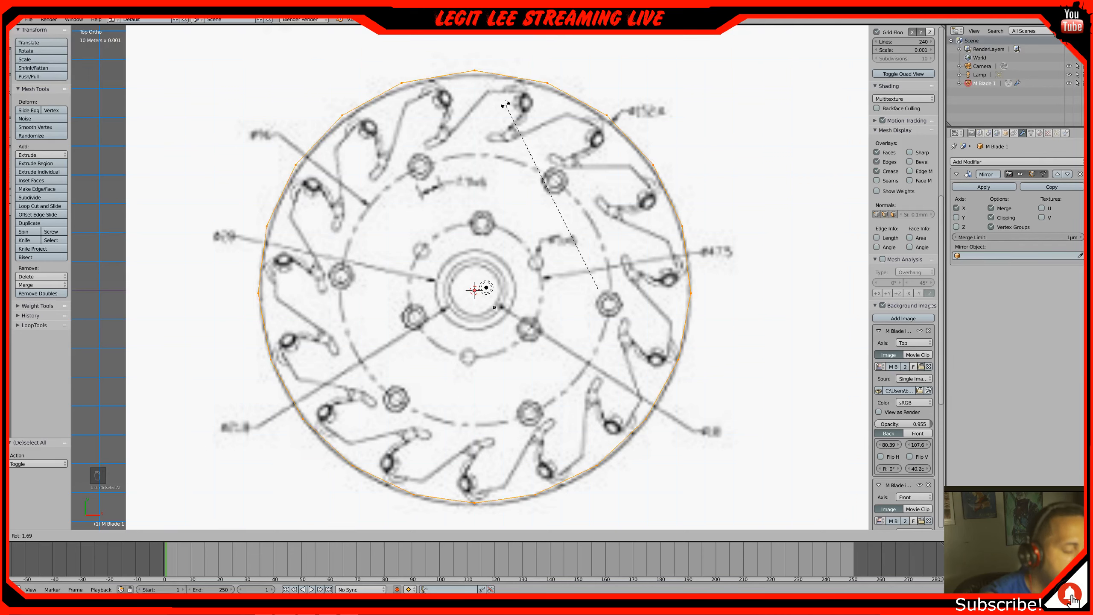
pyautogui.click(504, 105)
pyautogui.click(956, 208)
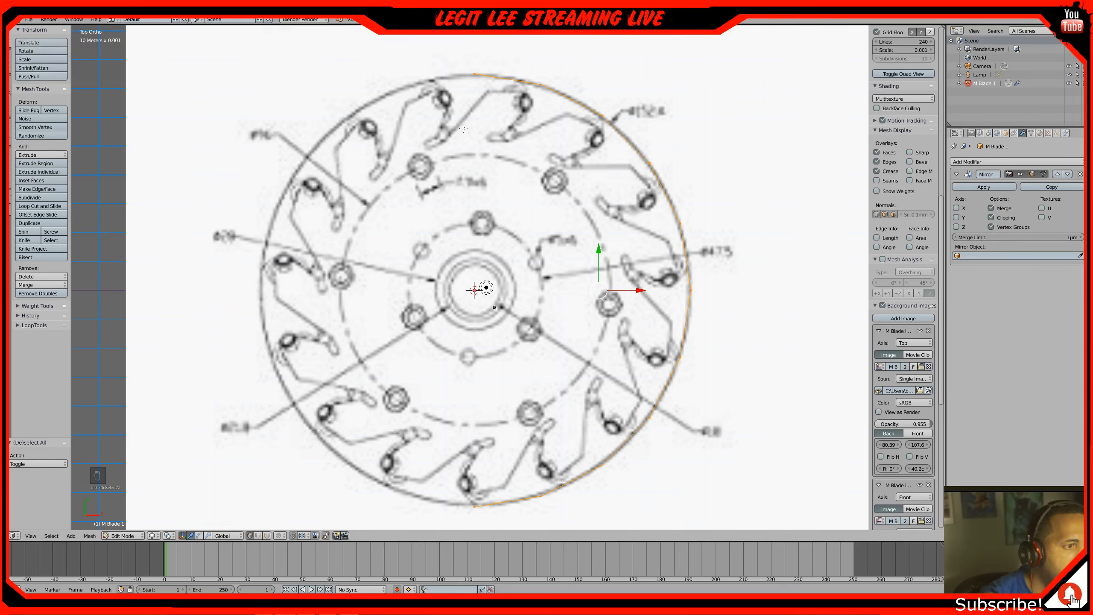
pyautogui.press('r')
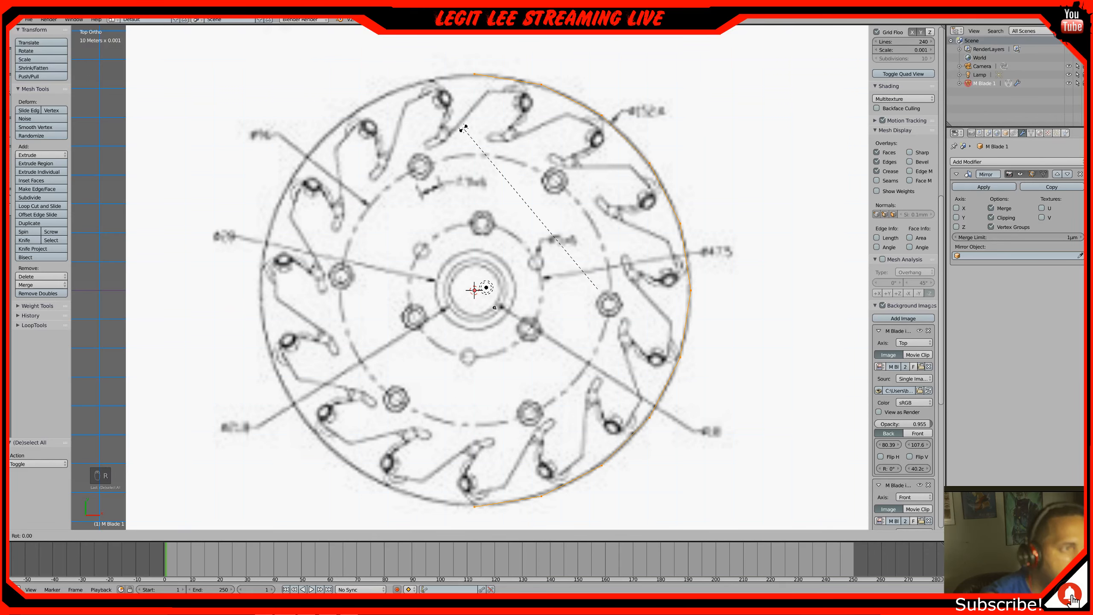
pyautogui.click(493, 129)
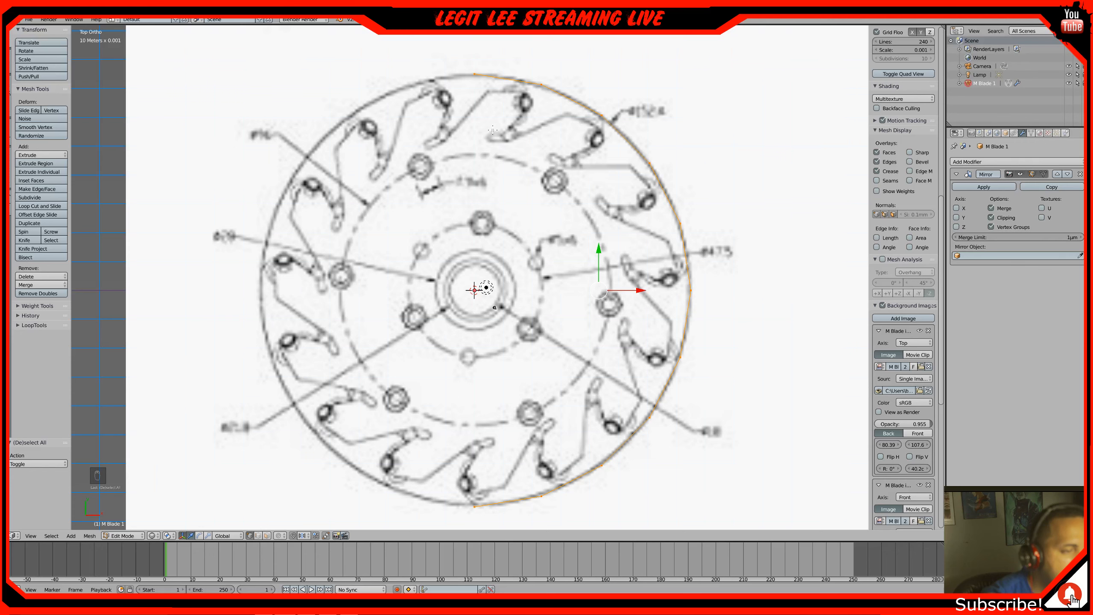
# Undo back through the earlier rim and mirror edits to the complete, unmirrored cylinder
pyautogui.hotkey('ctrl', 'z')
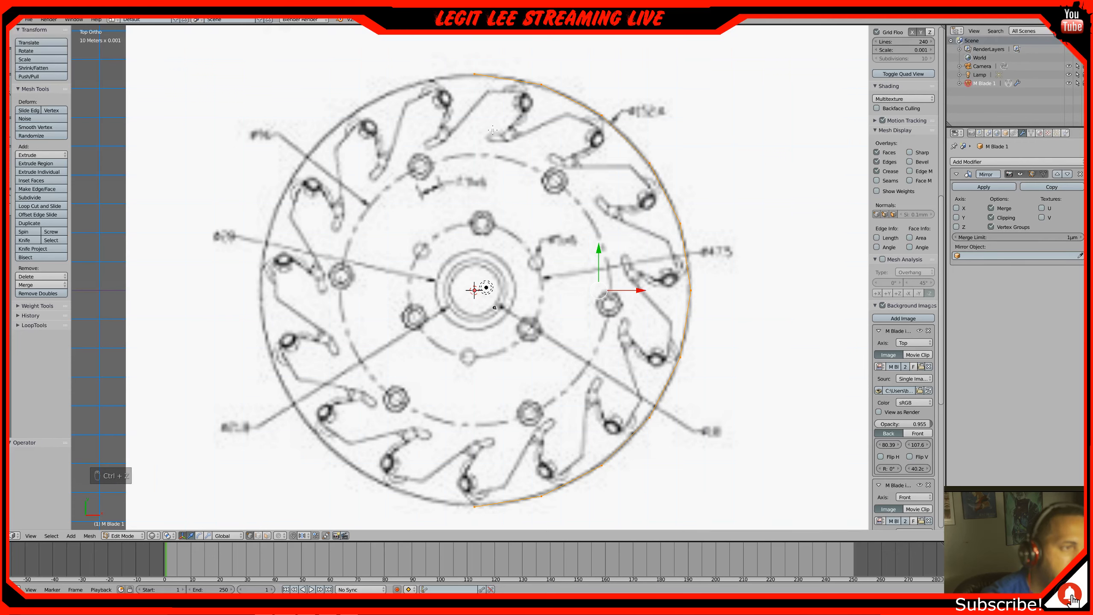
pyautogui.hotkey('ctrl', 'z')
pyautogui.scroll(-5, 904, 275)
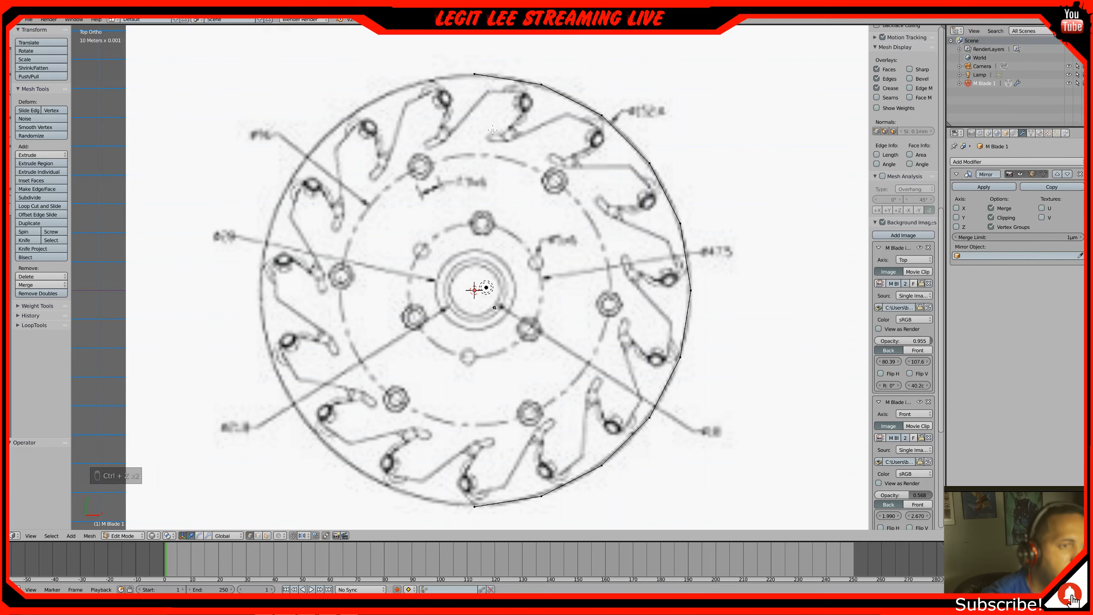
pyautogui.hotkey('ctrl', 'z')
pyautogui.hotkey('ctrl', 'z')
pyautogui.hotkey('ctrl', 'z')
pyautogui.hotkey('ctrl', 'z')
pyautogui.hotkey('ctrl', 'z')
pyautogui.hotkey('ctrl', 'z')
pyautogui.hotkey('ctrl', 'z')
pyautogui.hotkey('ctrl', 'z')
pyautogui.hotkey('ctrl', 'z')
pyautogui.hotkey('ctrl', 'z')
pyautogui.hotkey('ctrl', 'z')
pyautogui.hotkey('ctrl', 'z')
pyautogui.hotkey('ctrl', 'z')
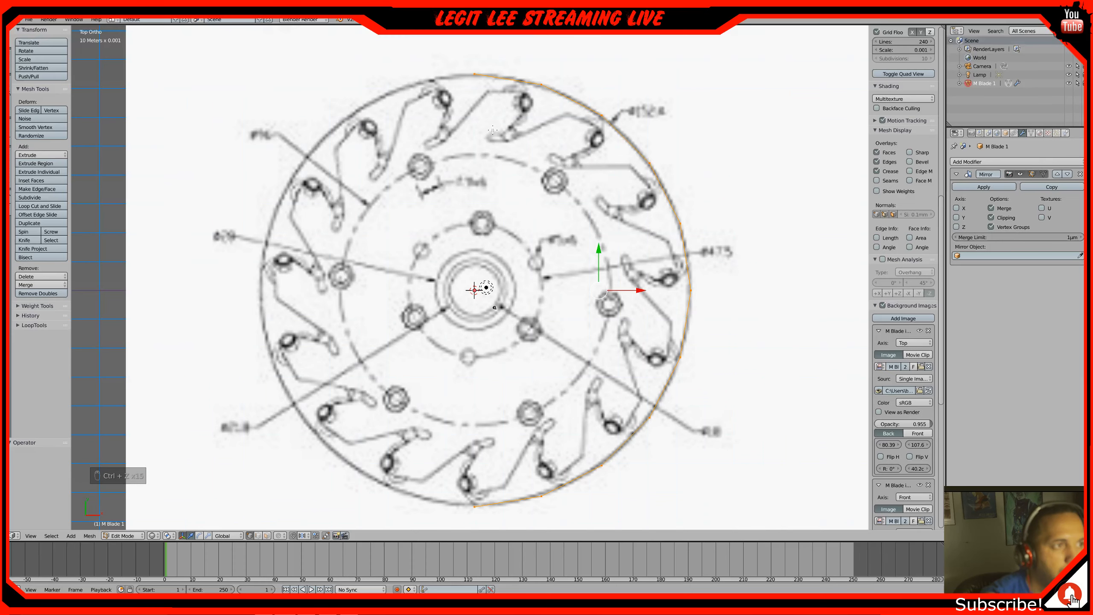
pyautogui.hotkey('ctrl', 'z')
pyautogui.hotkey('ctrl', 'z')
pyautogui.hotkey('ctrl', 'z')
pyautogui.hotkey('ctrl', 'z')
pyautogui.hotkey('ctrl', 'z')
pyautogui.hotkey('ctrl', 'z')
pyautogui.hotkey('ctrl', 'z')
pyautogui.hotkey('ctrl', 'z')
pyautogui.hotkey('ctrl', 'z')
pyautogui.hotkey('ctrl', 'z')
pyautogui.hotkey('ctrl', 'z')
pyautogui.hotkey('ctrl', 'z')
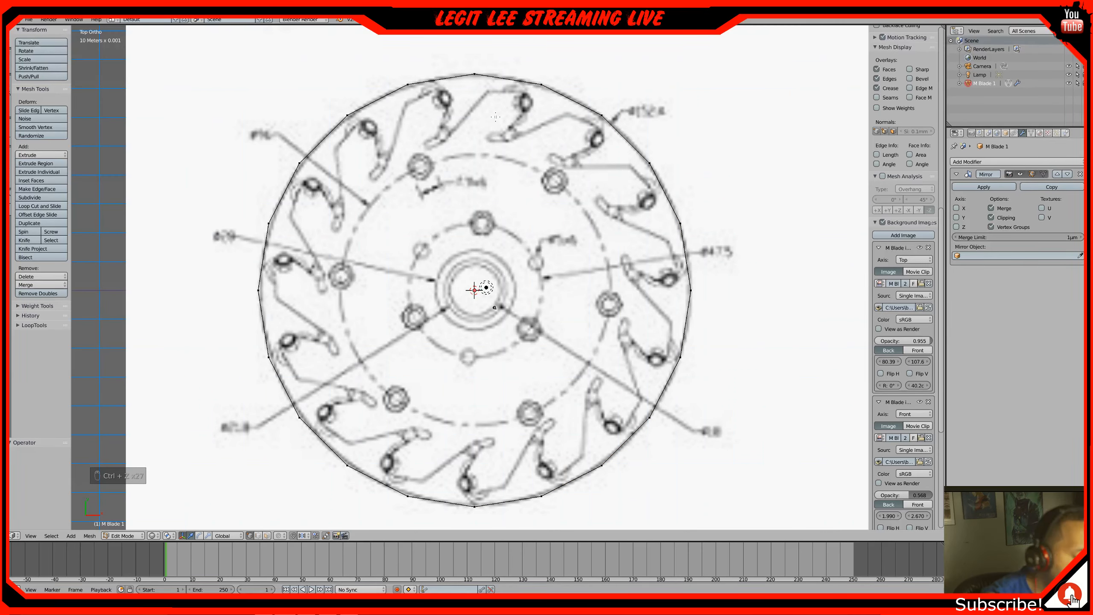
# Select the whole cylinder, rotate it 3.73°, scale it down to about 0.95, and rotate it a further 0.517° over the reference drawing
pyautogui.press('r')
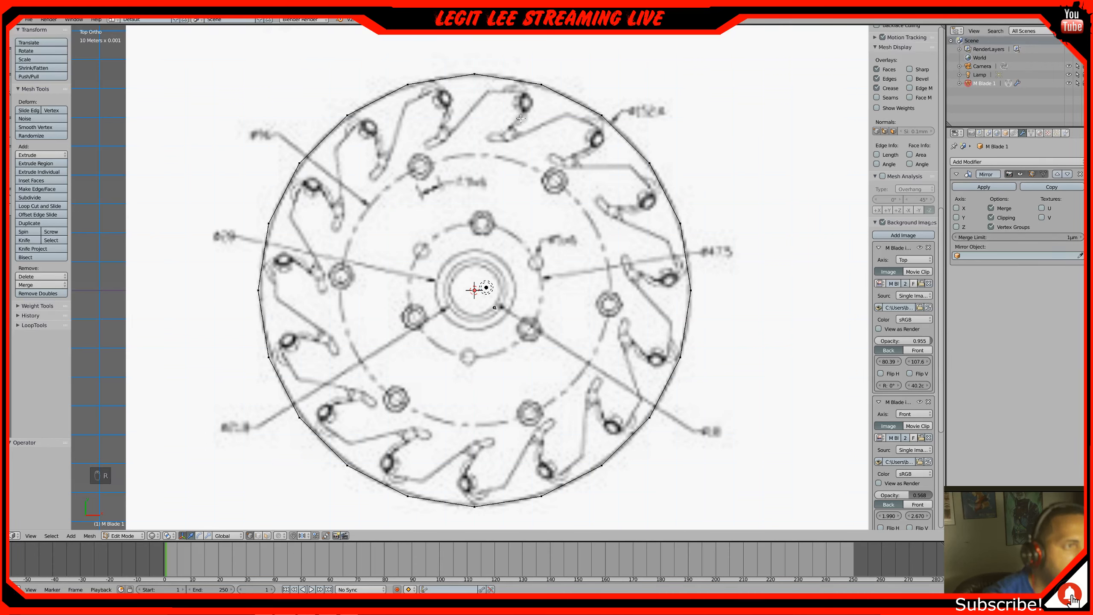
pyautogui.press('a')
pyautogui.press('a')
pyautogui.press('a')
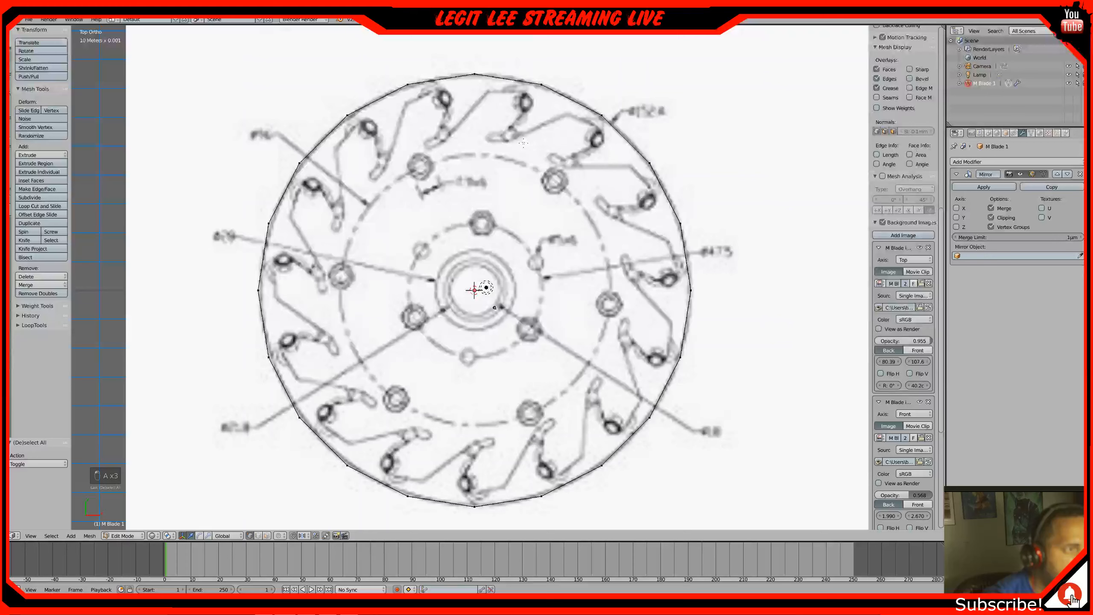
pyautogui.press('a')
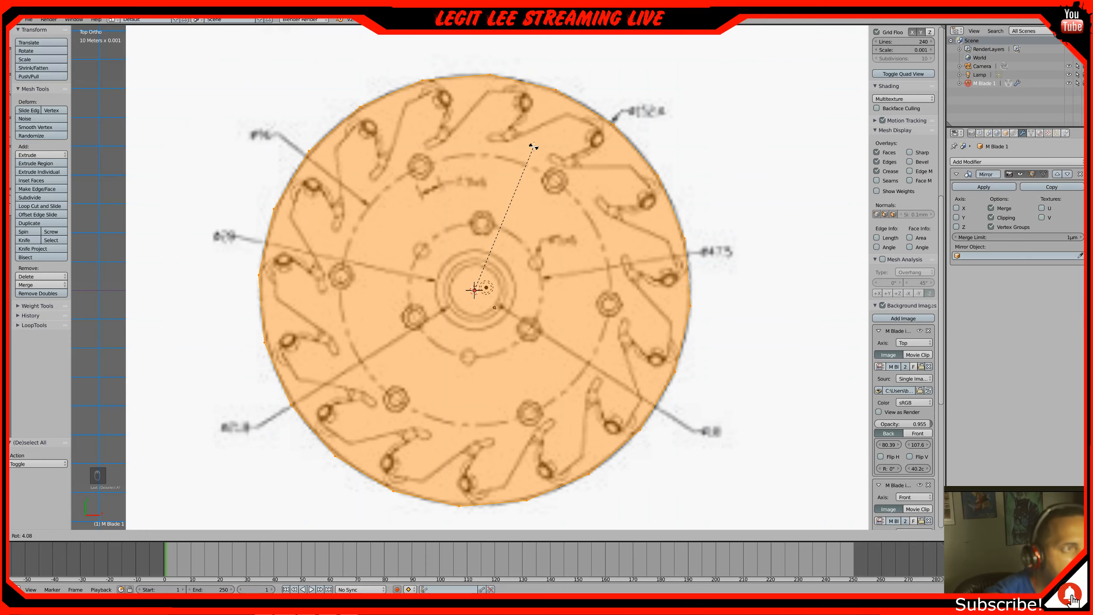
pyautogui.press('r')
pyautogui.click(533, 145)
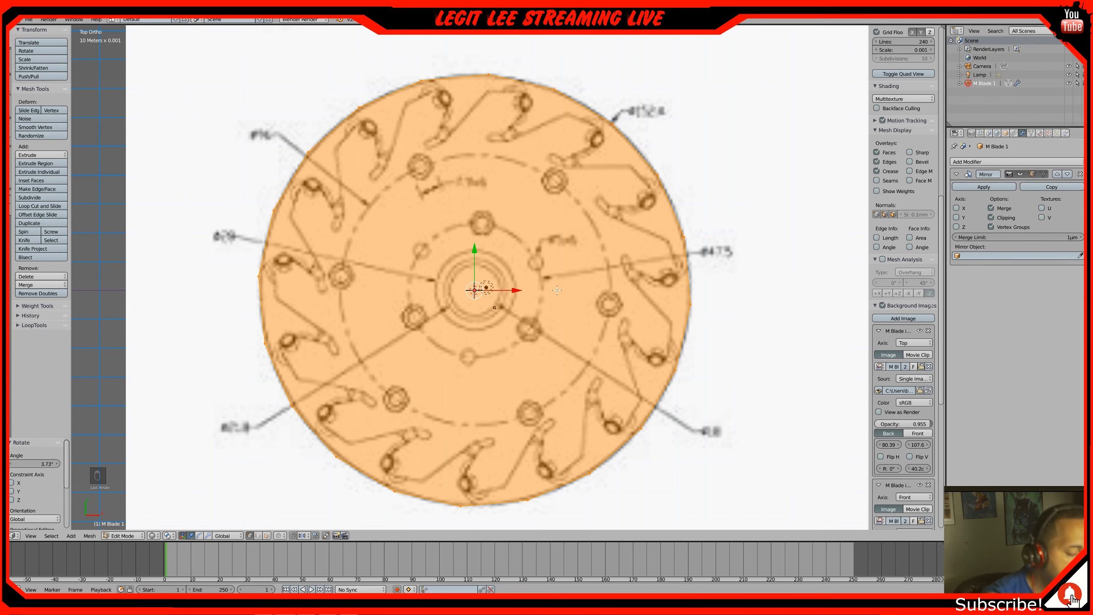
pyautogui.press('s')
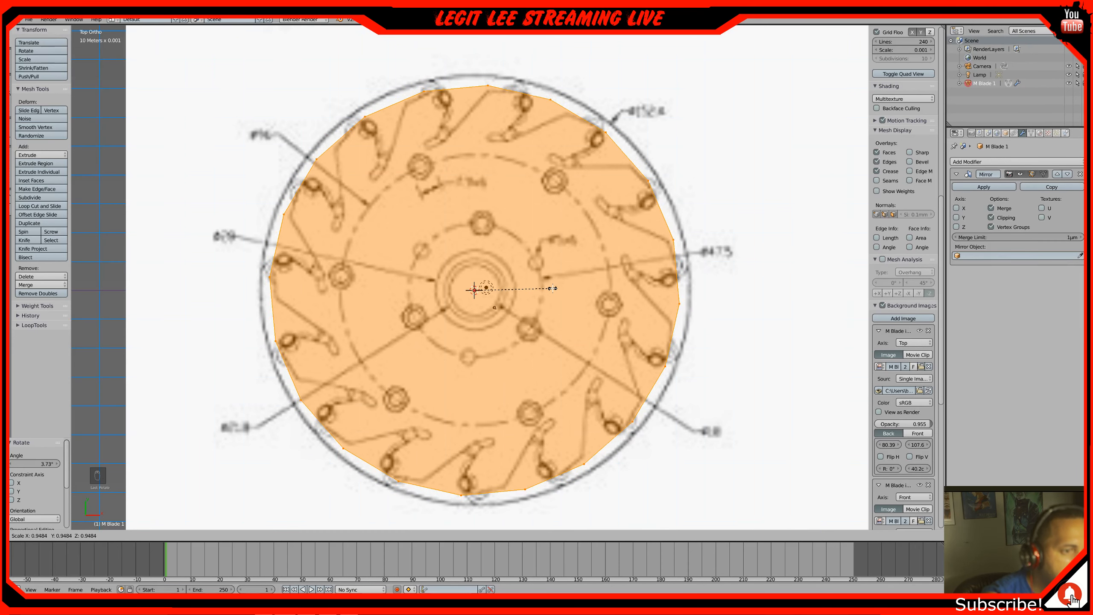
pyautogui.click(553, 289)
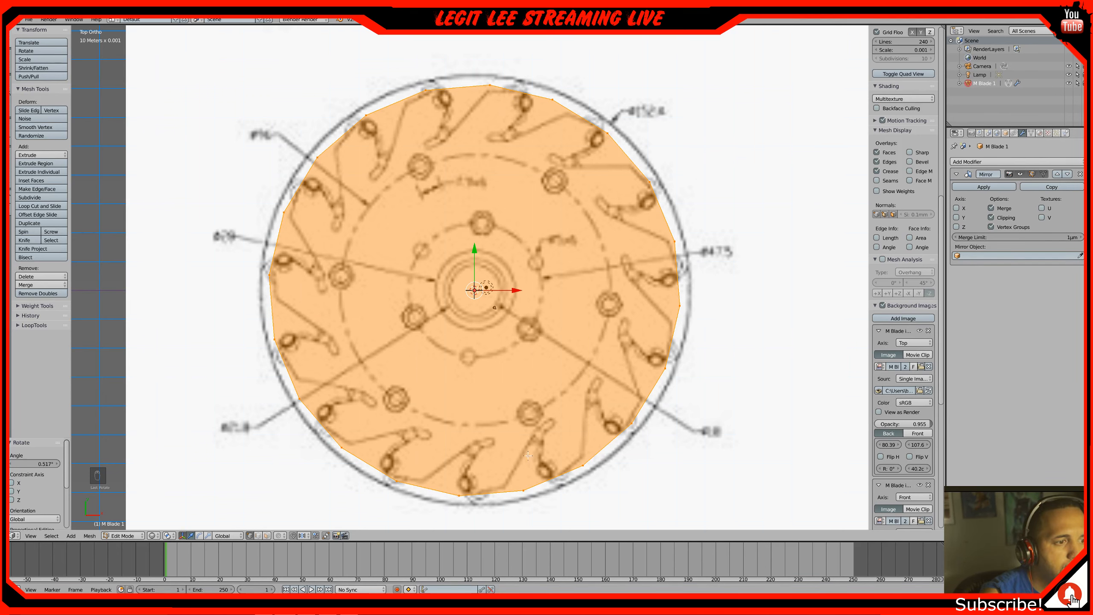
# Delete the cylinder's left-half vertices, mirror the remaining half about X, and select all its vertices
pyautogui.scroll(-1, 340, 341)
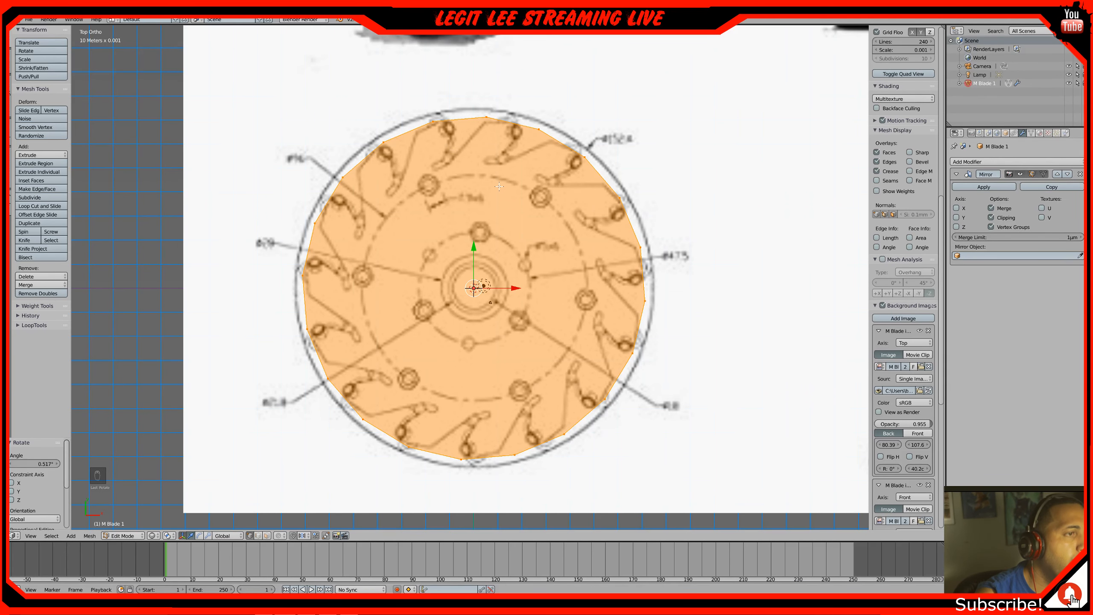
pyautogui.press('a')
pyautogui.press('b')
pyautogui.moveTo(260, 99); pyautogui.dragTo(445, 439)
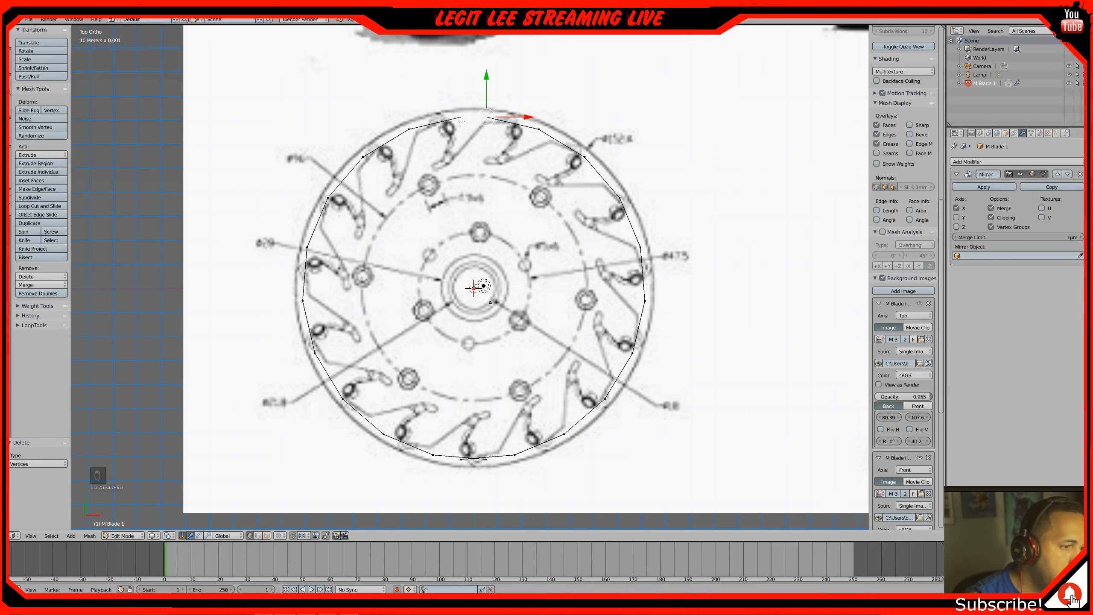
pyautogui.press('a')
pyautogui.press('a')
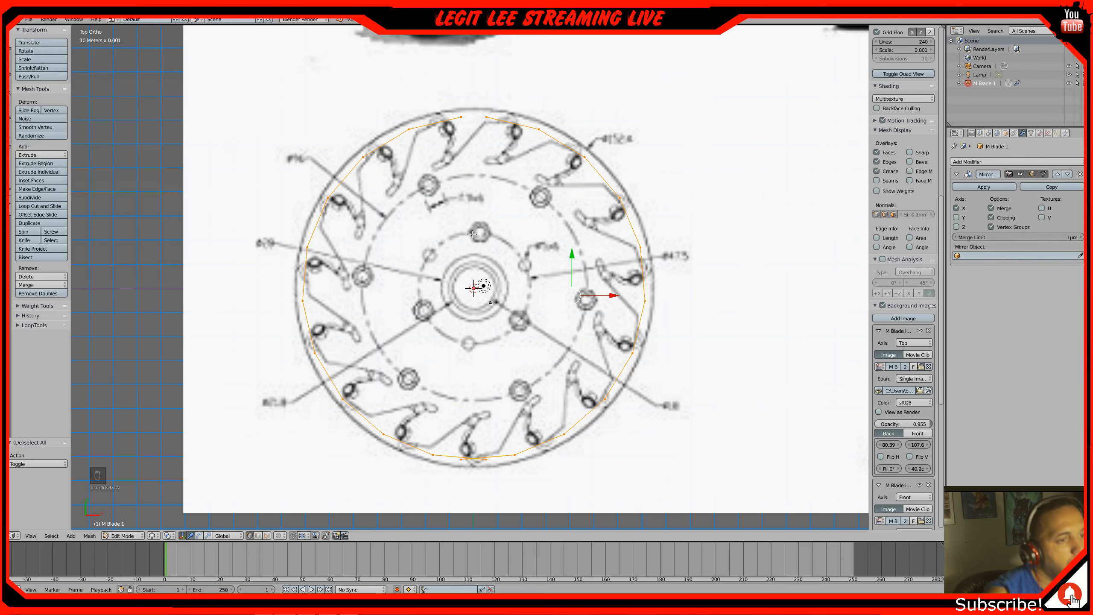
pyautogui.scroll(-3, 473, 234)
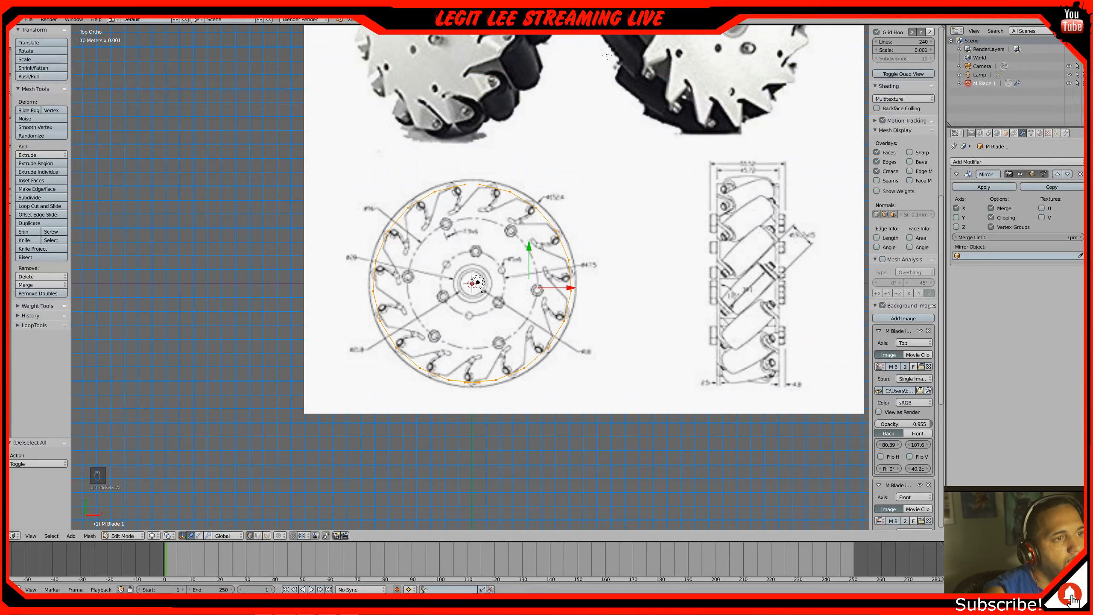
# Try to move the single rim vertex just right of the top centre along X
pyautogui.scroll(4, 607, 55)
pyautogui.rightClick(490, 85)
pyautogui.press('g')
pyautogui.press('x')
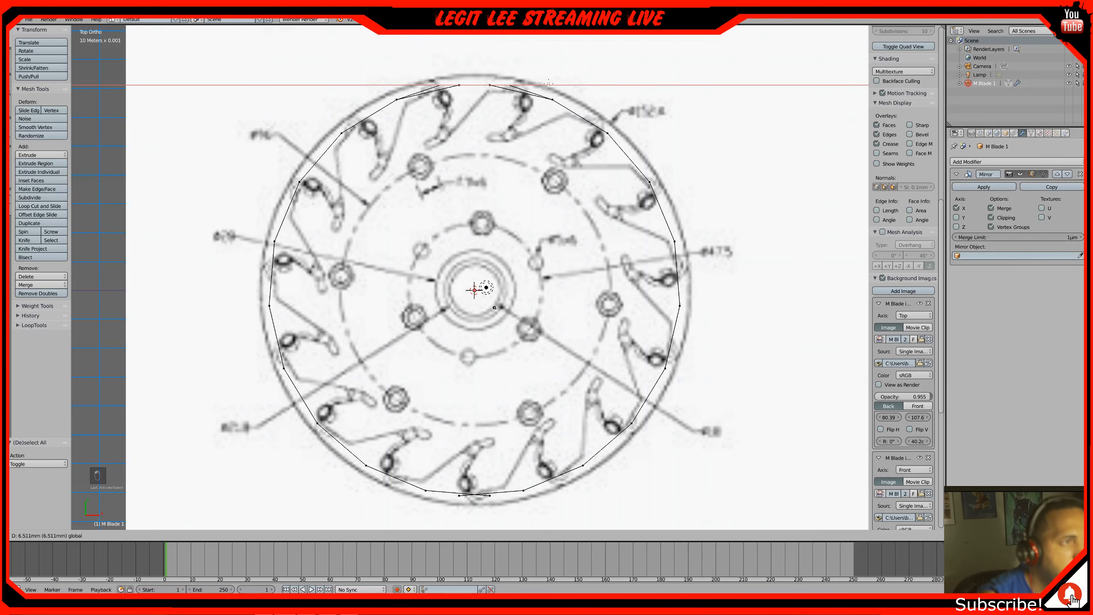
pyautogui.click(538, 82)
pyautogui.hotkey('ctrl', 'z')
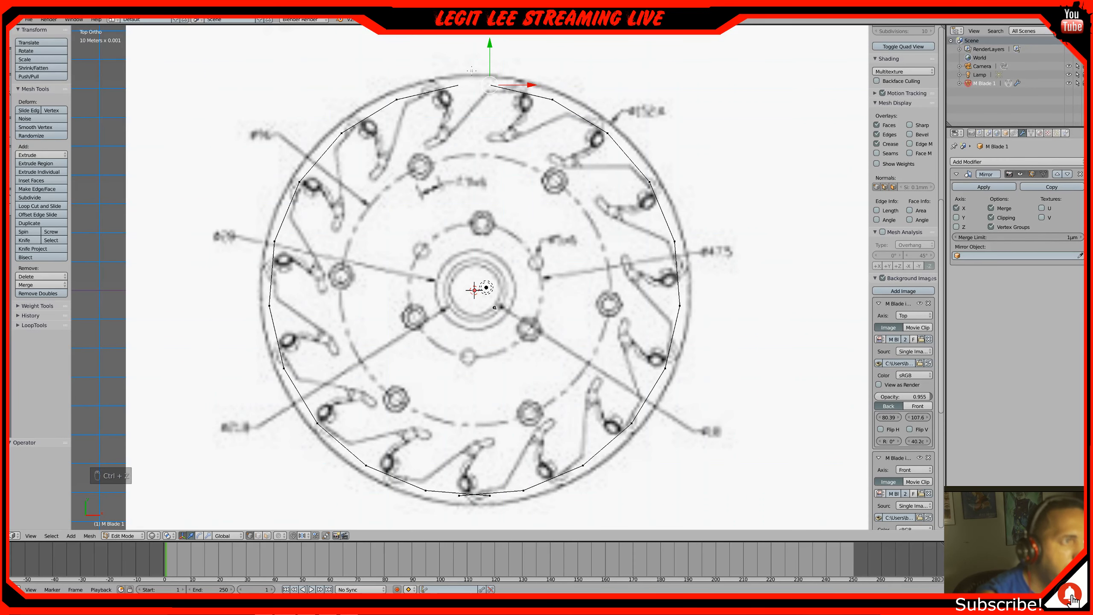
# Box-select the overlapping rim vertices beside the top centre and move them 5.92 mm along X to the centreline
pyautogui.press('b')
pyautogui.moveTo(433, 70); pyautogui.dragTo(469, 110)
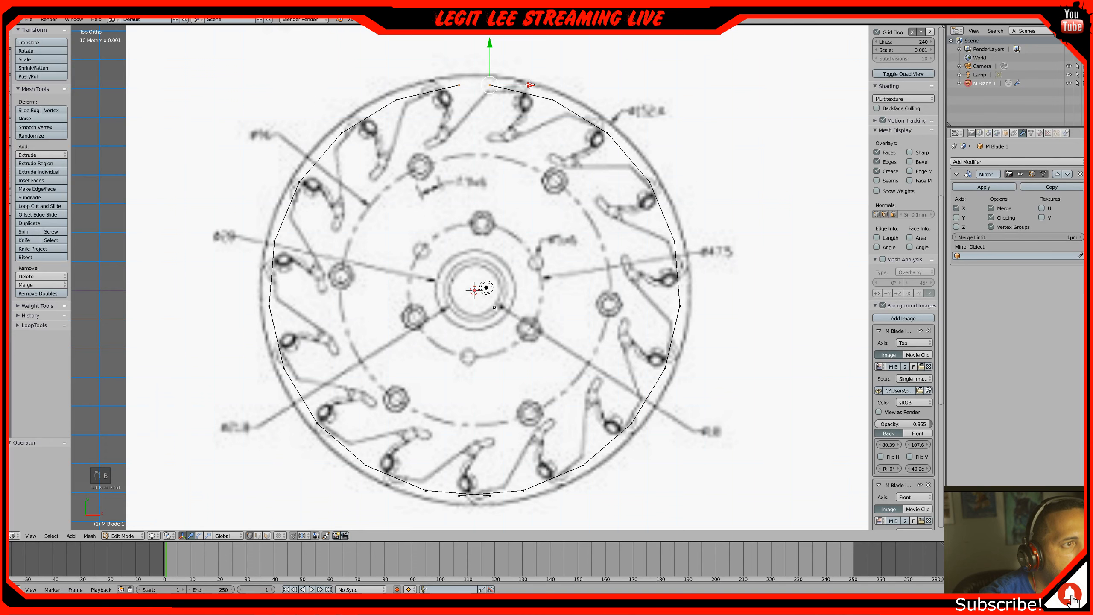
pyautogui.moveTo(530, 85); pyautogui.dragTo(512, 76)
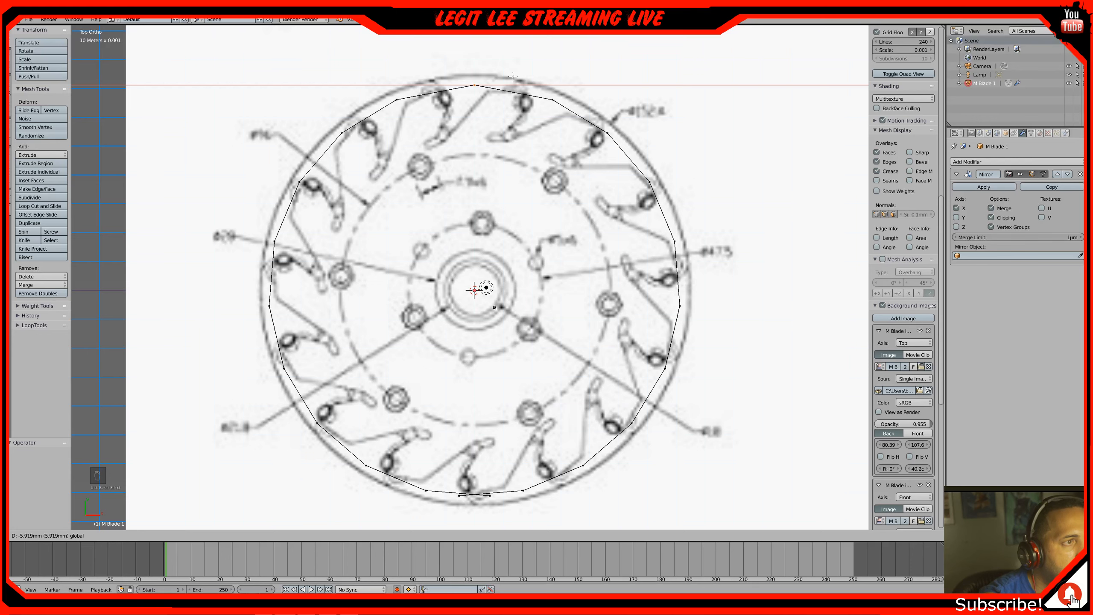
pyautogui.moveTo(513, 76); pyautogui.dragTo(513, 76)
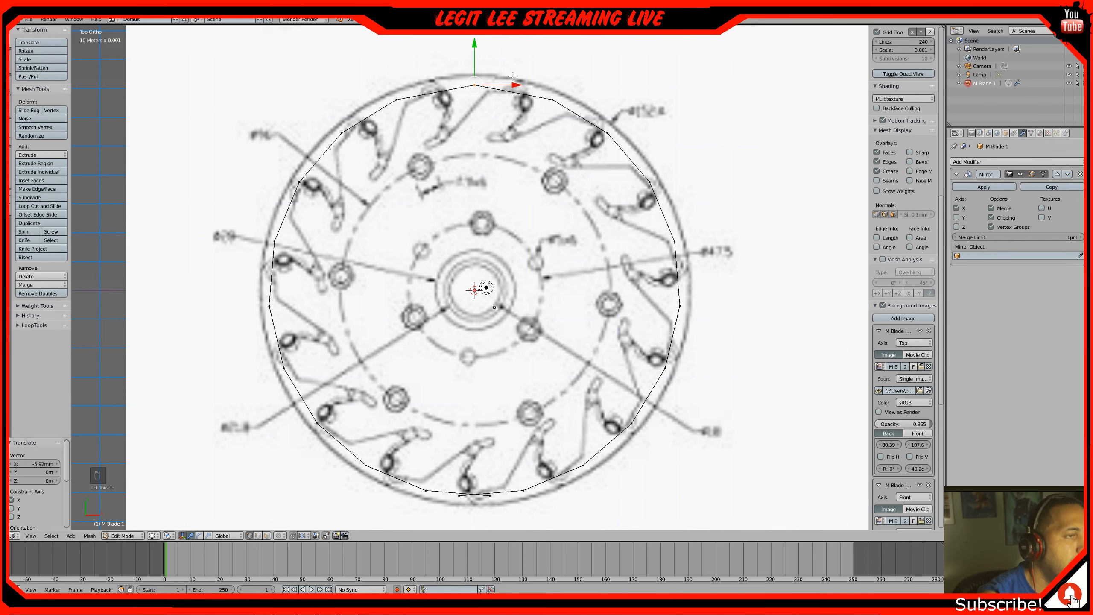
# Try to rotate the mirrored half rim with all its vertices selected
pyautogui.press('a')
pyautogui.press('a')
pyautogui.press('r')
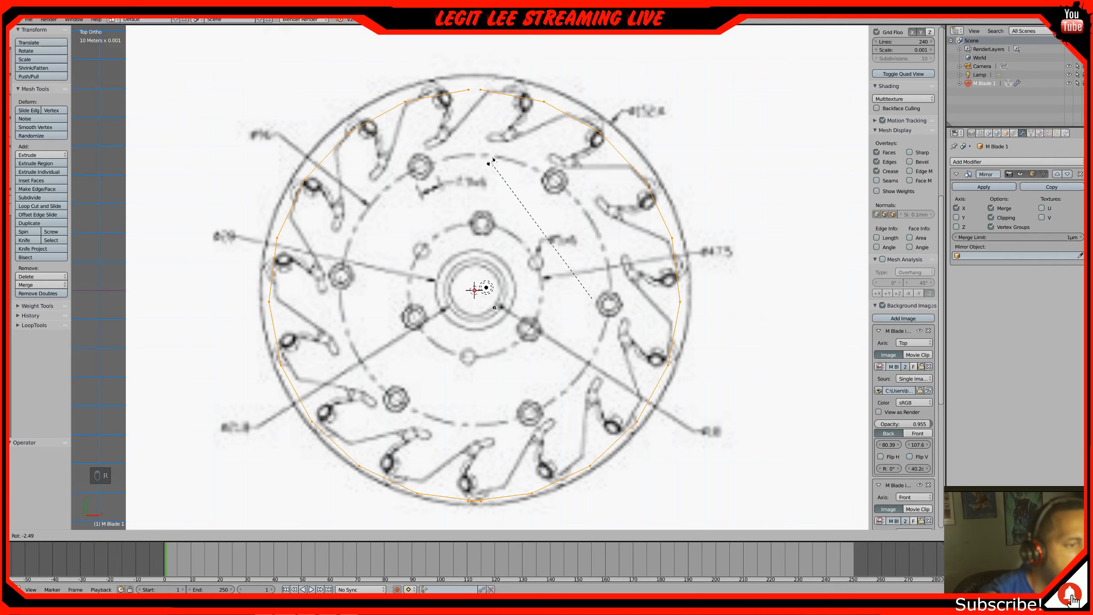
pyautogui.click(532, 167)
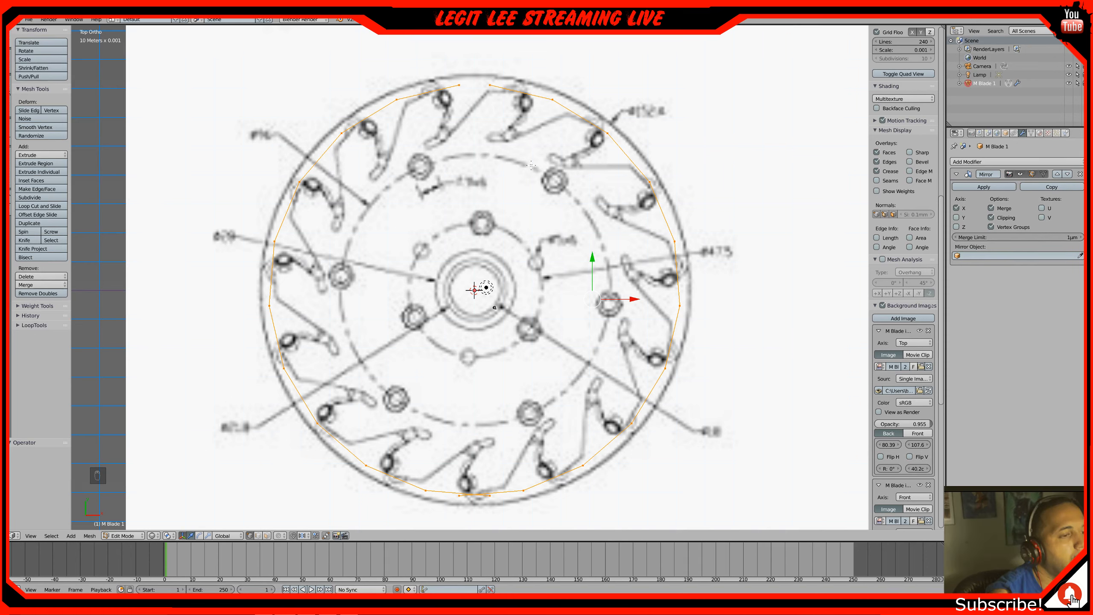
# Undo back through the vertex moves, mirroring and half deletion to the complete rotated and scaled cylinder
pyautogui.hotkey('ctrl', 'z')
pyautogui.hotkey('ctrl', 'z')
pyautogui.hotkey('ctrl', 'z')
pyautogui.hotkey('ctrl', 'z')
pyautogui.hotkey('ctrl', 'z')
pyautogui.hotkey('ctrl', 'z')
pyautogui.hotkey('ctrl', 'z')
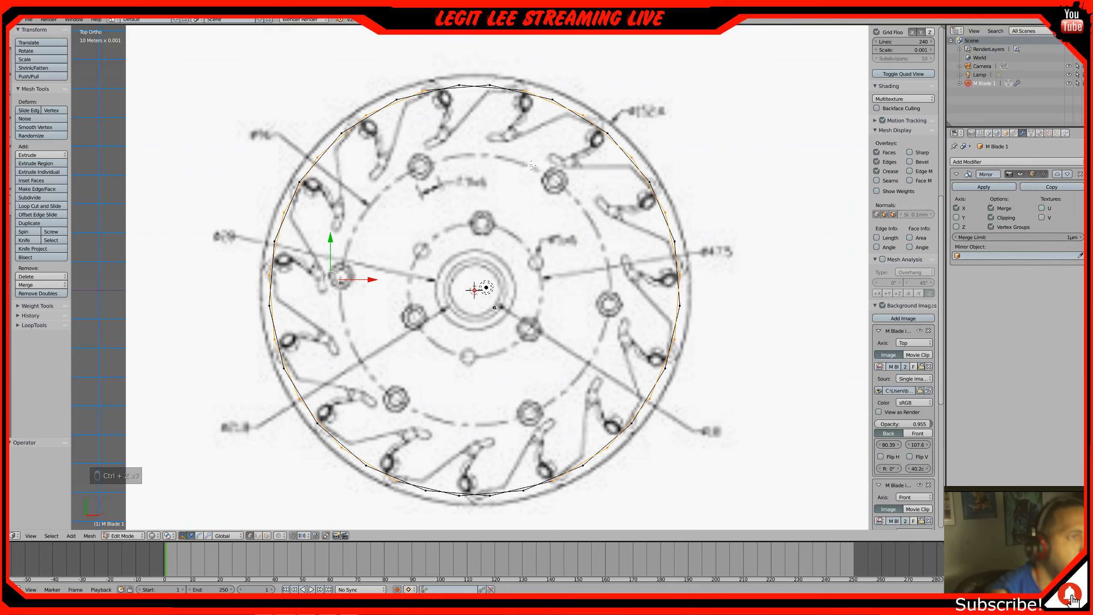
pyautogui.hotkey('ctrl', 'z')
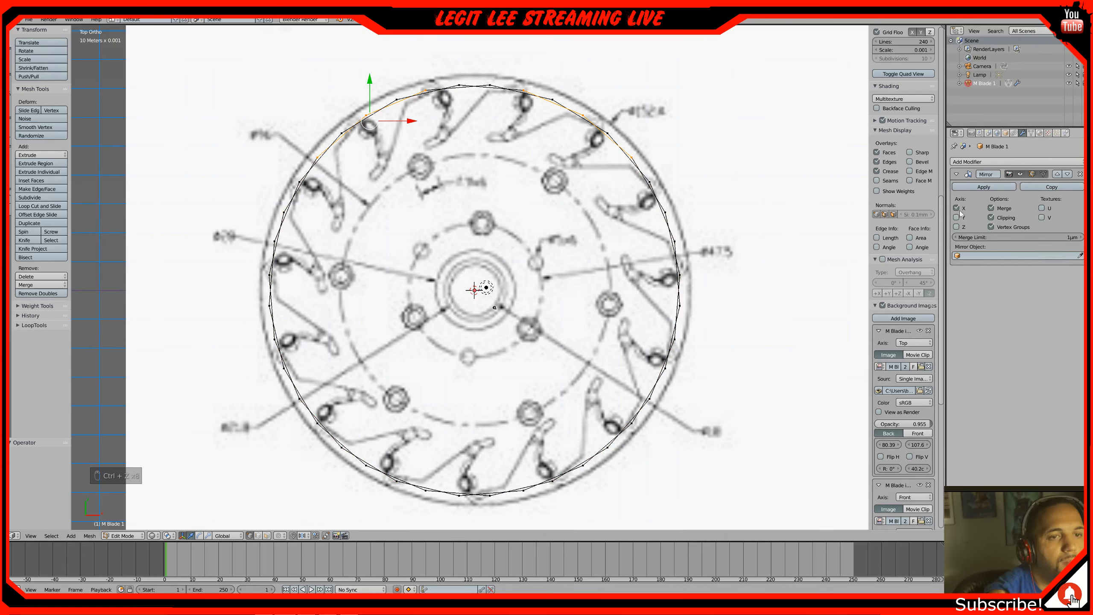
pyautogui.hotkey('ctrl', 'z')
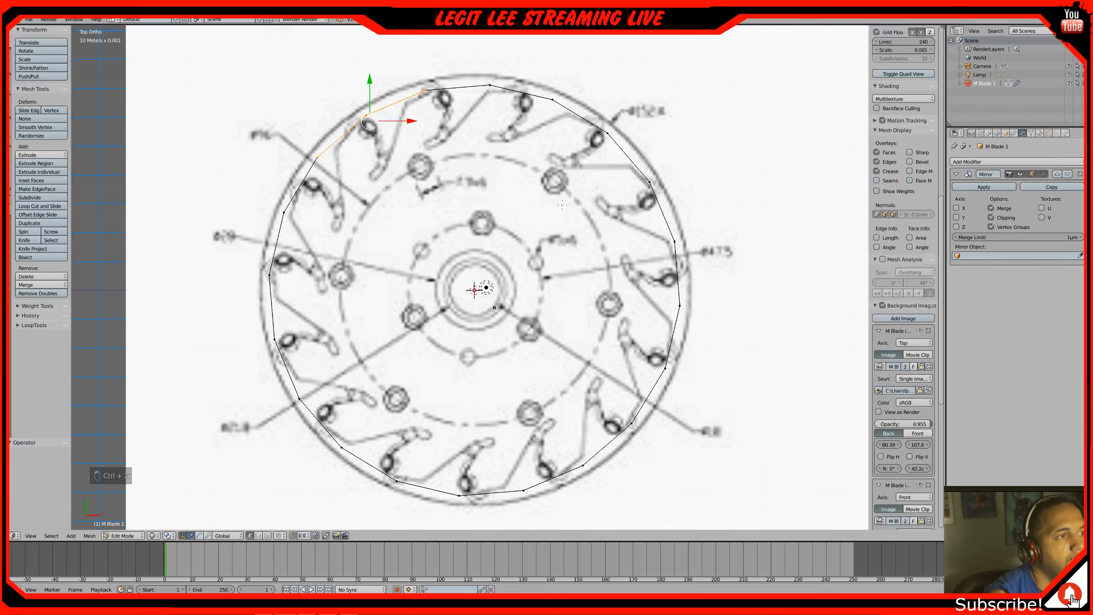
pyautogui.hotkey('ctrl', 'z')
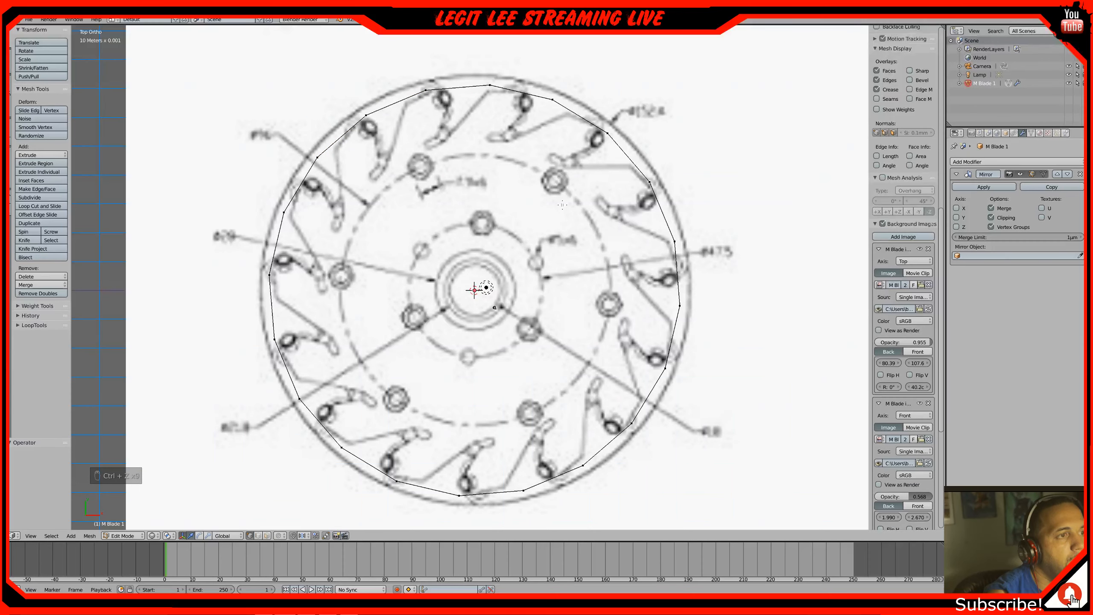
# Undo the recent edits to the cylinder mesh and scale the whole mesh down uniformly to about 0.953
pyautogui.hotkey('ctrl', 'z')
pyautogui.hotkey('ctrl', 'z')
pyautogui.hotkey('ctrl', 'z')
pyautogui.hotkey('ctrl', 'z')
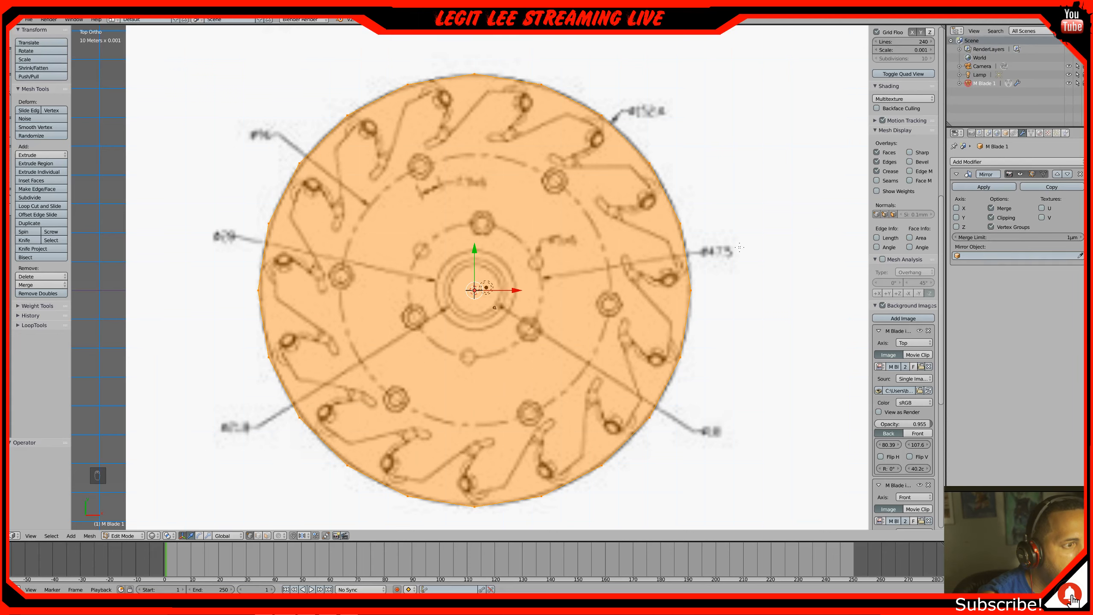
pyautogui.press('s')
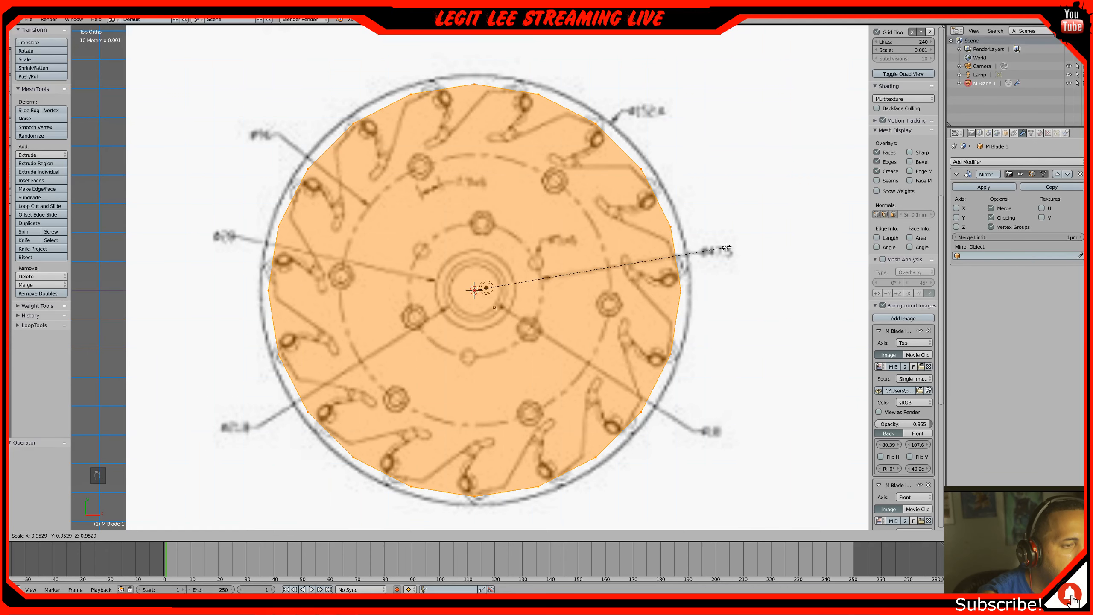
pyautogui.click(726, 249)
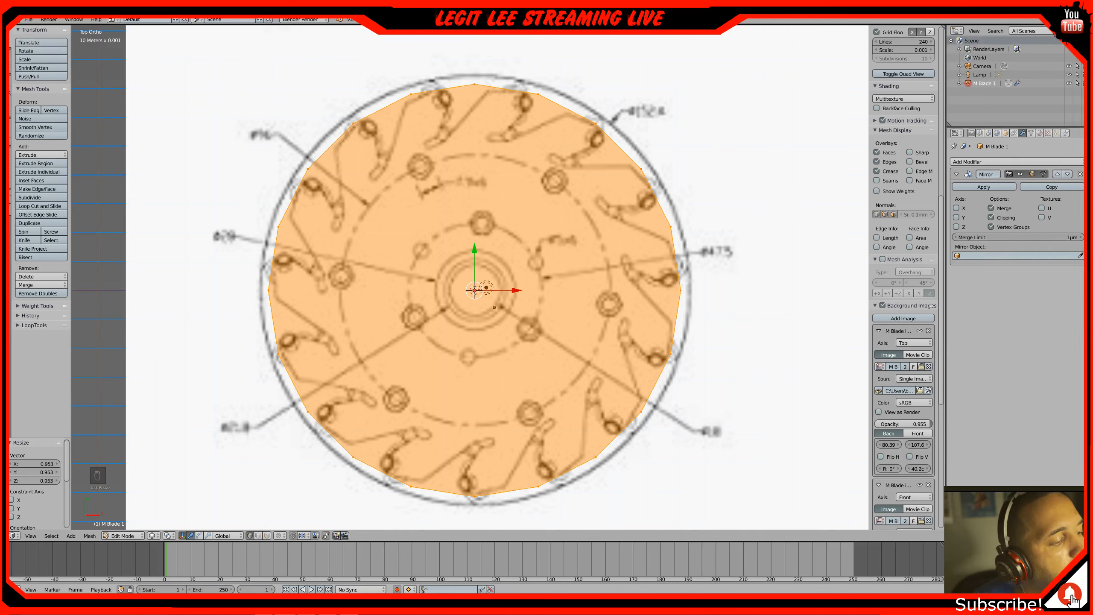
# Check the mecanum wheels image search in the browser and return to the model
pyautogui.moveTo(263, 607)
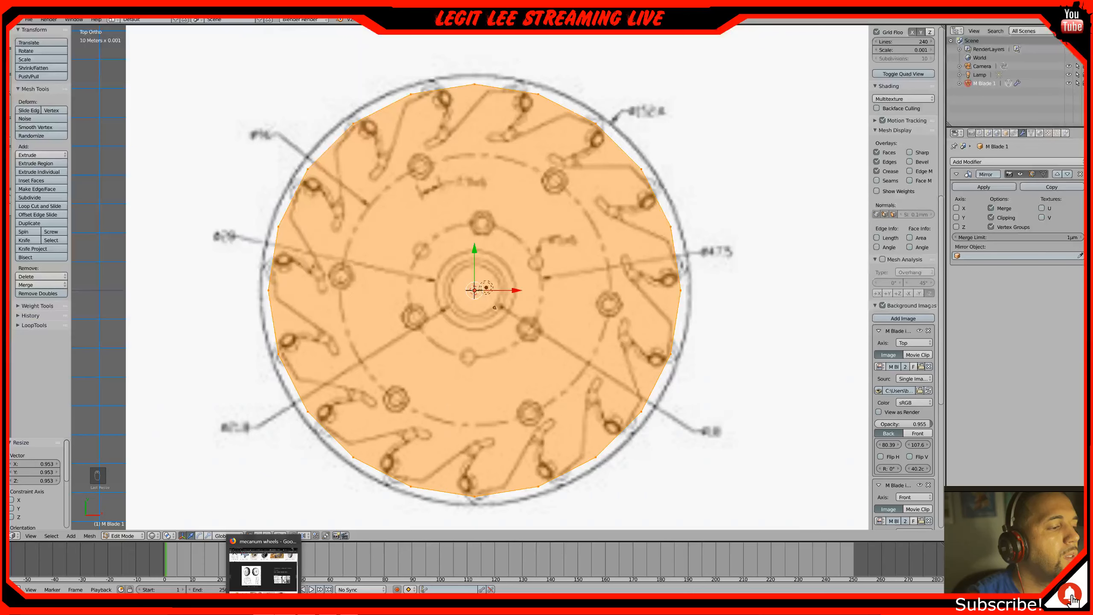
pyautogui.click(263, 568)
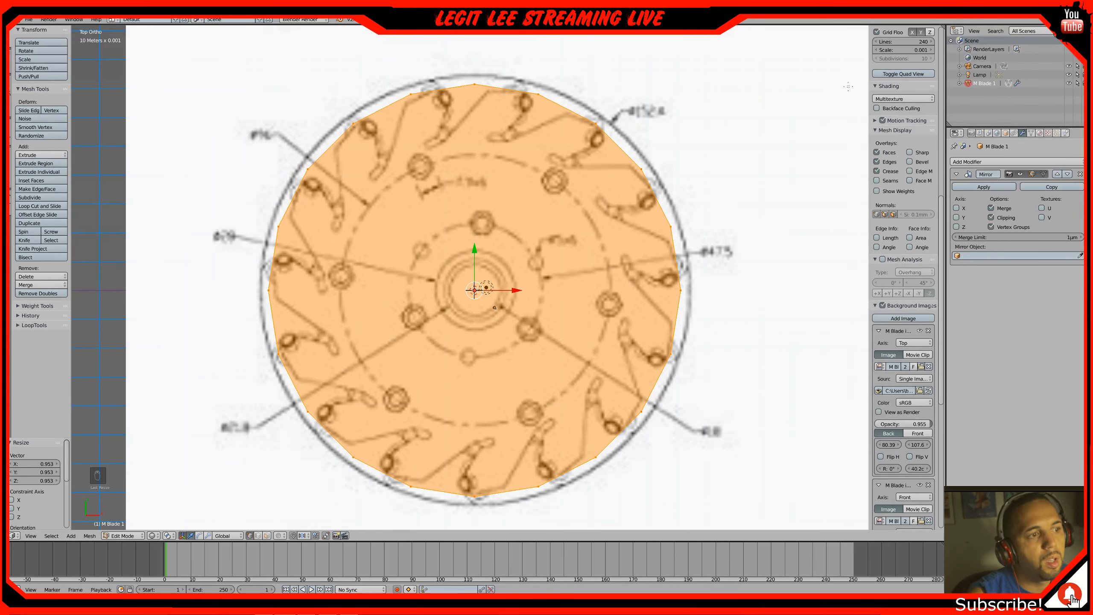
pyautogui.click(848, 88)
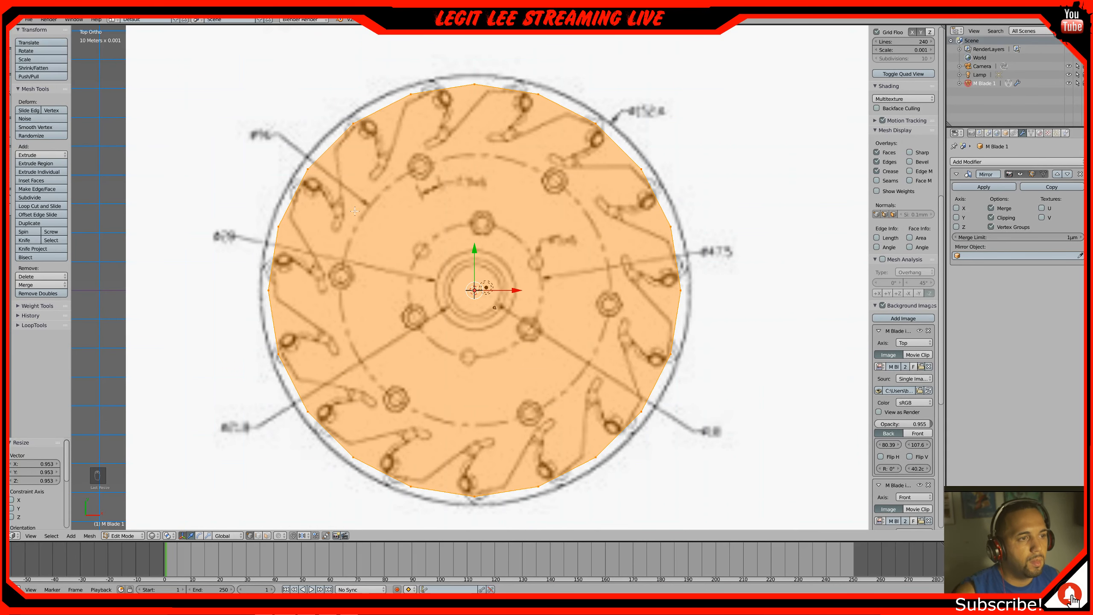
# Try to shift the circle's topmost vertices slightly inward and about 4.83 mm along X, and enable mirroring on X
pyautogui.rightClick(469, 84)
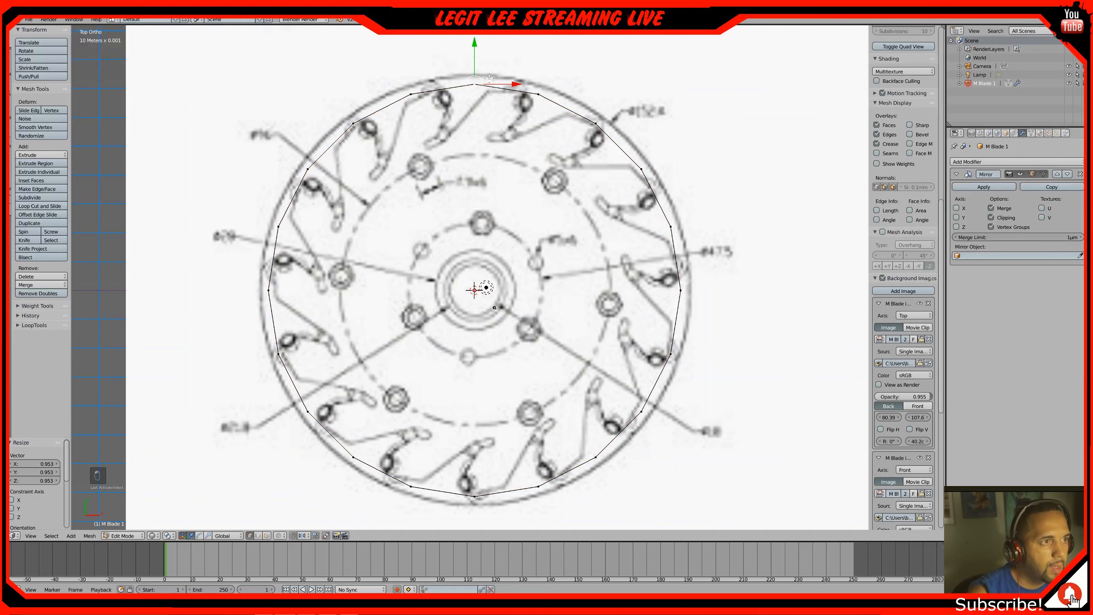
pyautogui.scroll(-3, 904, 302)
pyautogui.press('a')
pyautogui.press('b')
pyautogui.moveTo(474, 64); pyautogui.dragTo(484, 90)
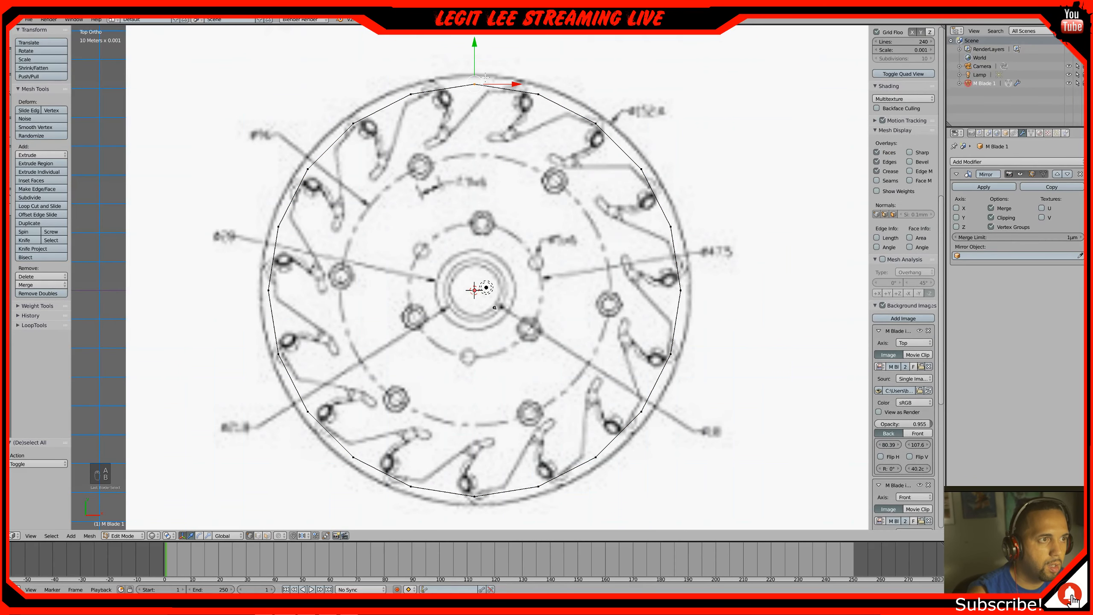
pyautogui.moveTo(475, 43); pyautogui.dragTo(475, 49)
pyautogui.moveTo(515, 90); pyautogui.dragTo(531, 91)
pyautogui.click(956, 208)
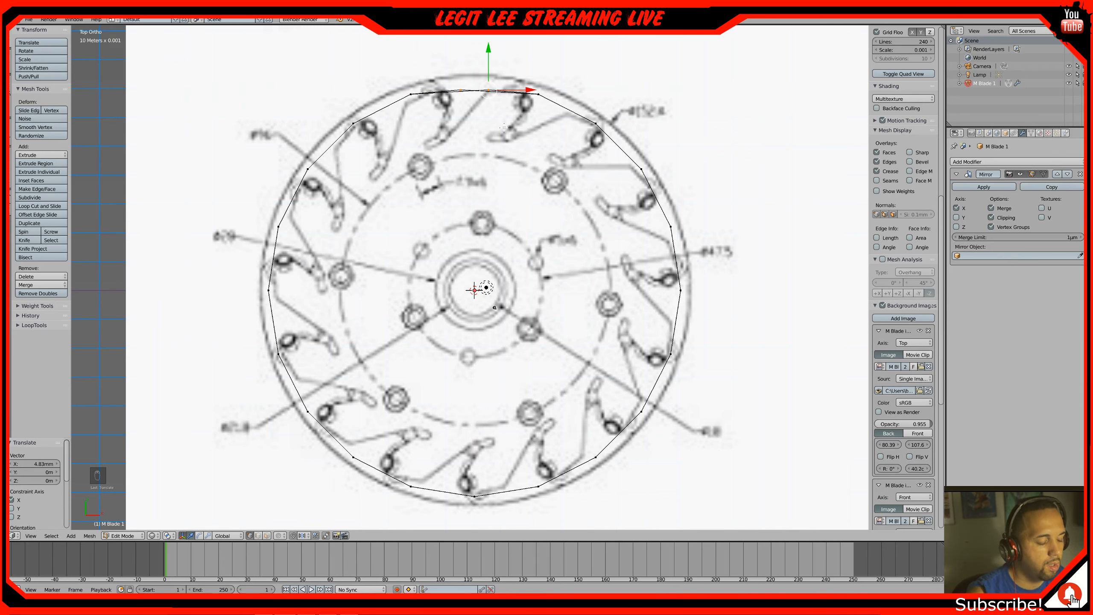
# Undo the moves of the topmost vertices back to the fully selected mesh and disable mirroring on X
pyautogui.hotkey('ctrl', 'z')
pyautogui.hotkey('ctrl', 'z')
pyautogui.hotkey('ctrl', 'z')
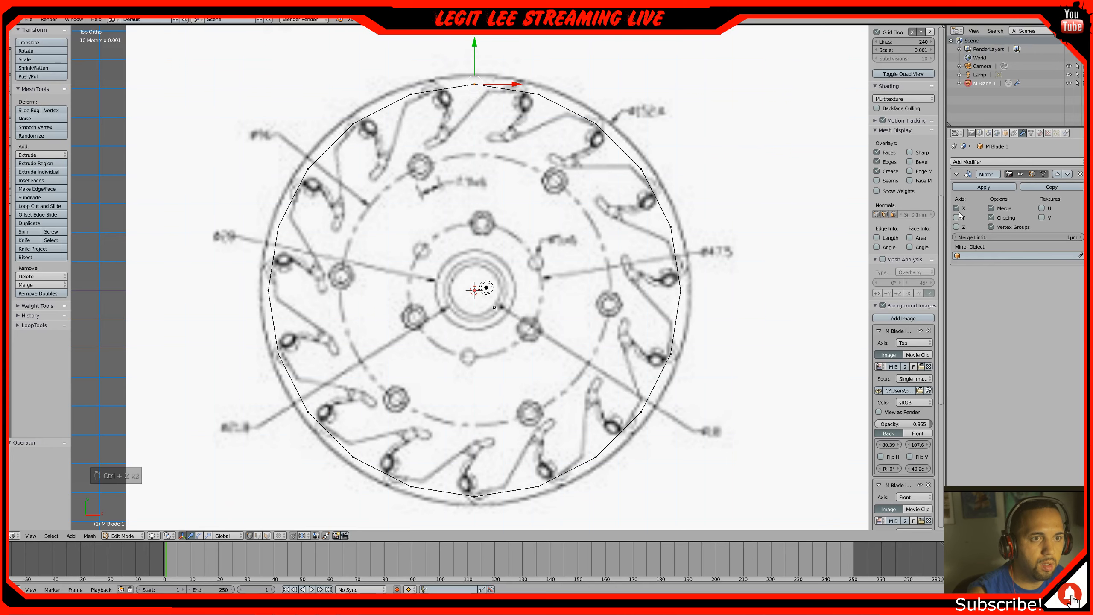
pyautogui.hotkey('ctrl', 'z')
pyautogui.scroll(-5, 895, 208)
pyautogui.hotkey('ctrl', 'z')
pyautogui.scroll(3, 882, 207)
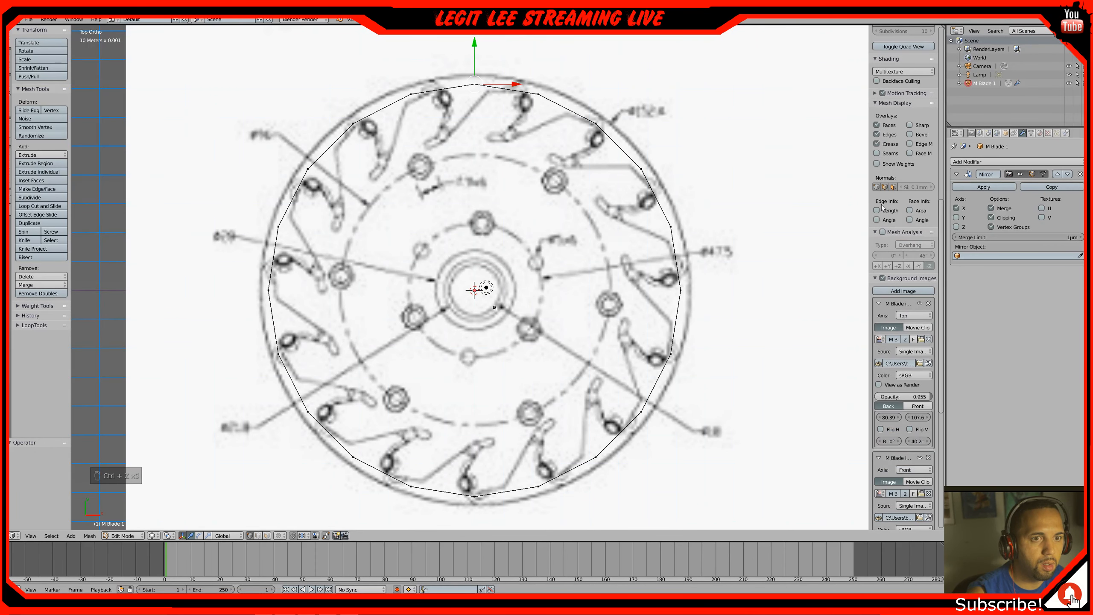
pyautogui.hotkey('ctrl', 'z')
pyautogui.scroll(2, 904, 198)
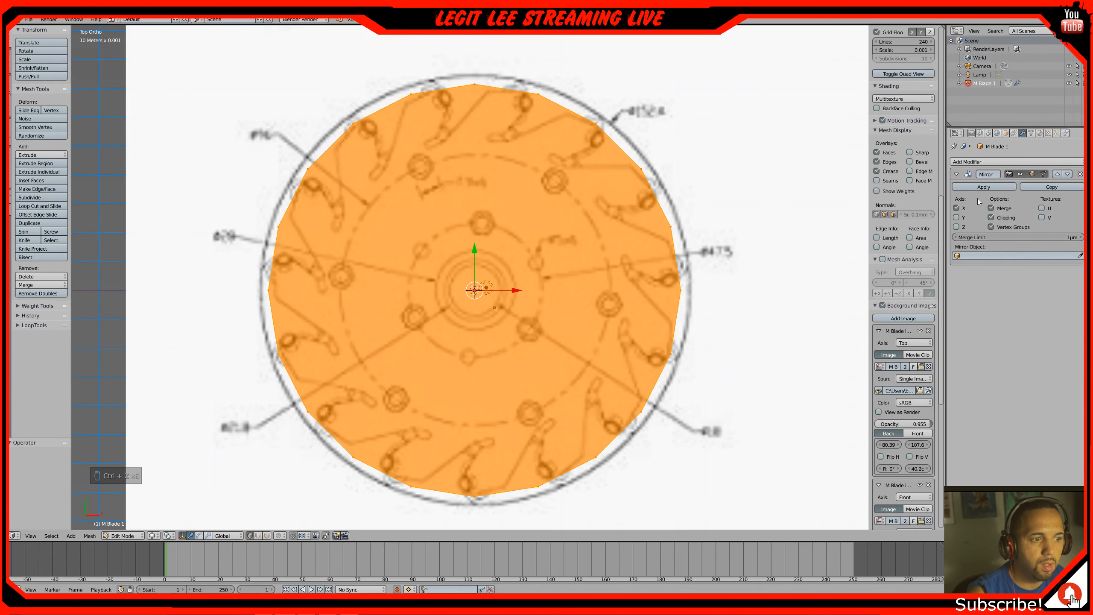
pyautogui.click(974, 207)
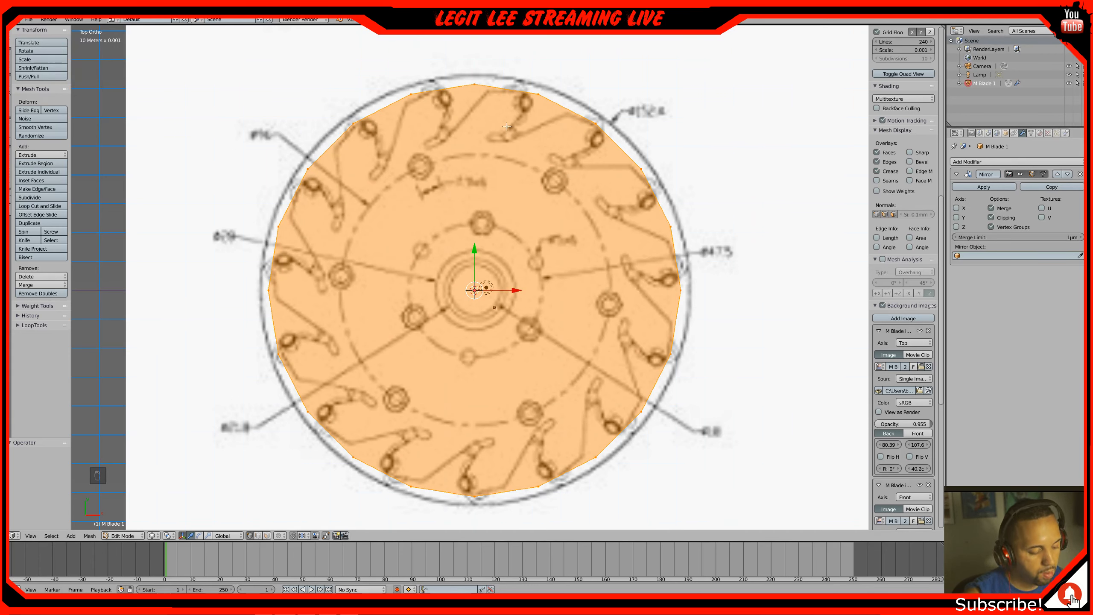
# Delete the vertices of the cylinder's negative-X half and enable the Mirror modifier's X axis
pyautogui.press('z')
pyautogui.press('z')
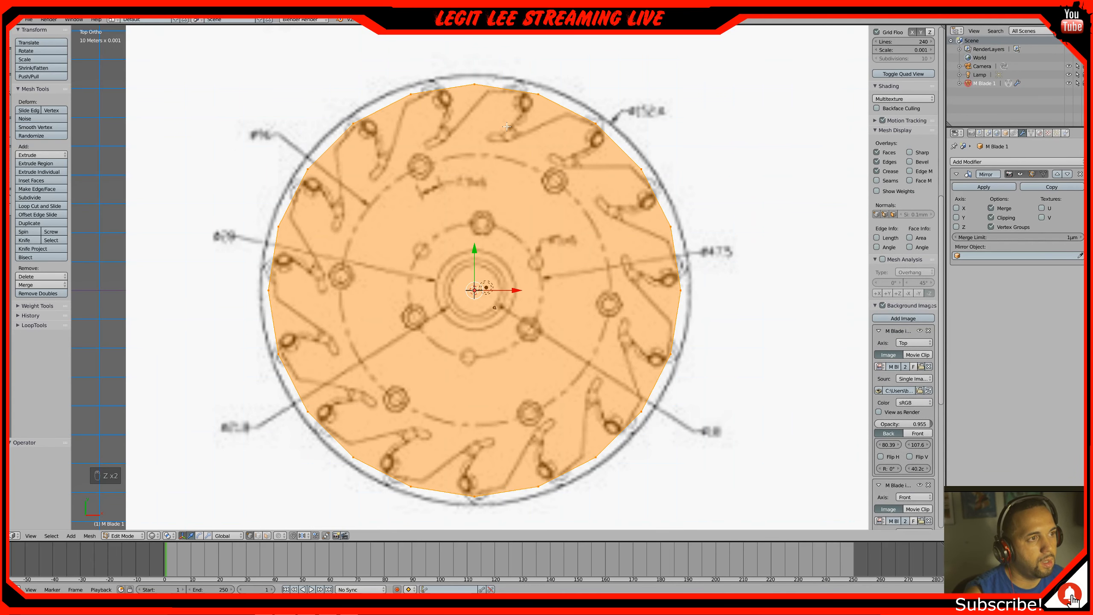
pyautogui.press('a')
pyautogui.press('b')
pyautogui.moveTo(256, 87); pyautogui.dragTo(433, 494)
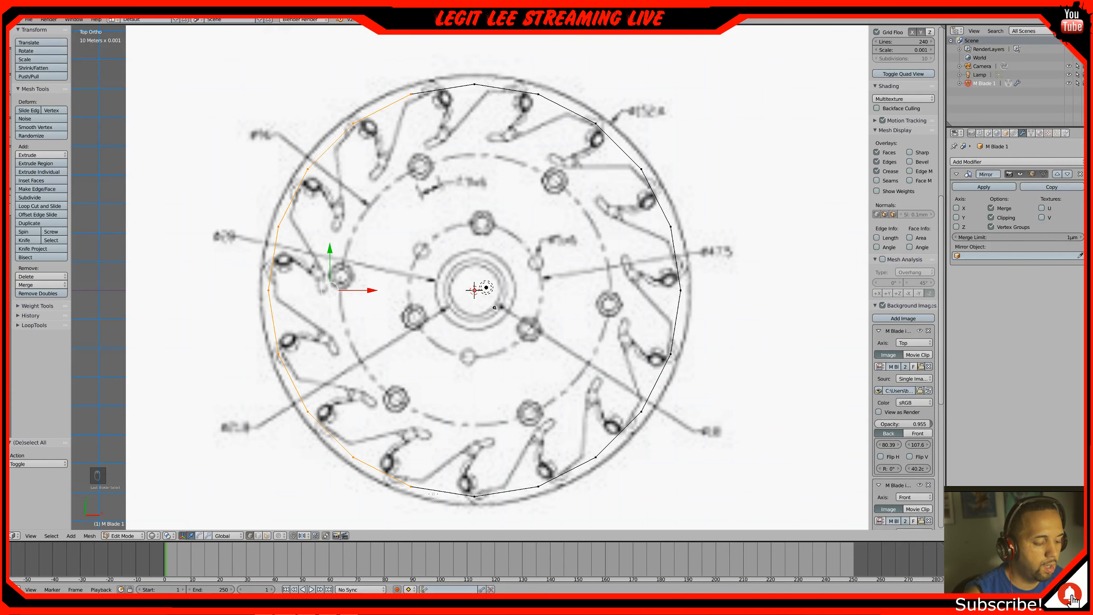
pyautogui.press('x')
pyautogui.click(436, 483)
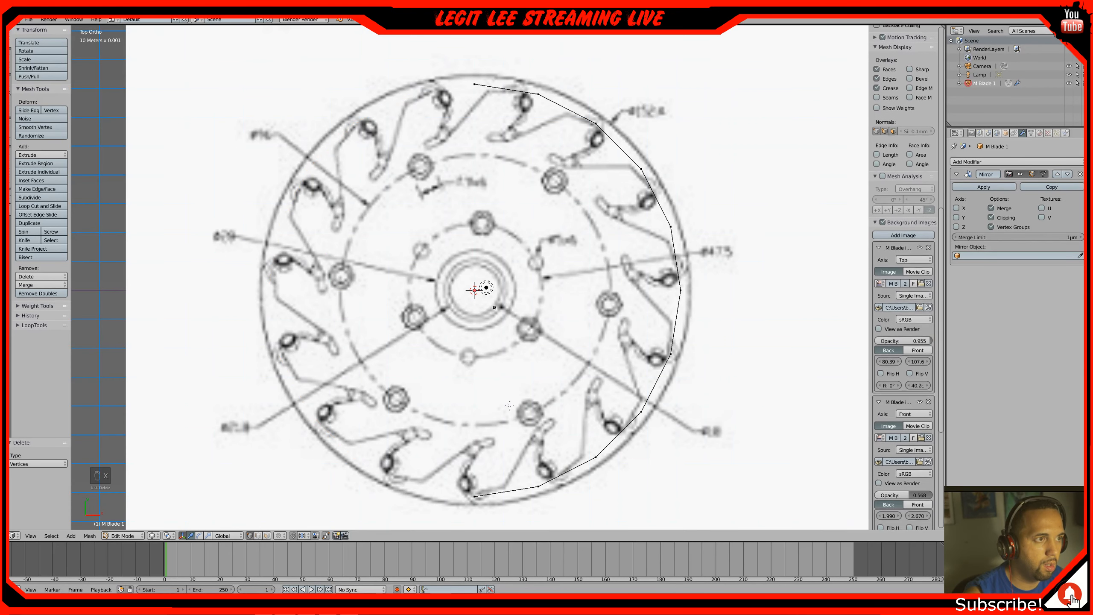
pyautogui.click(956, 208)
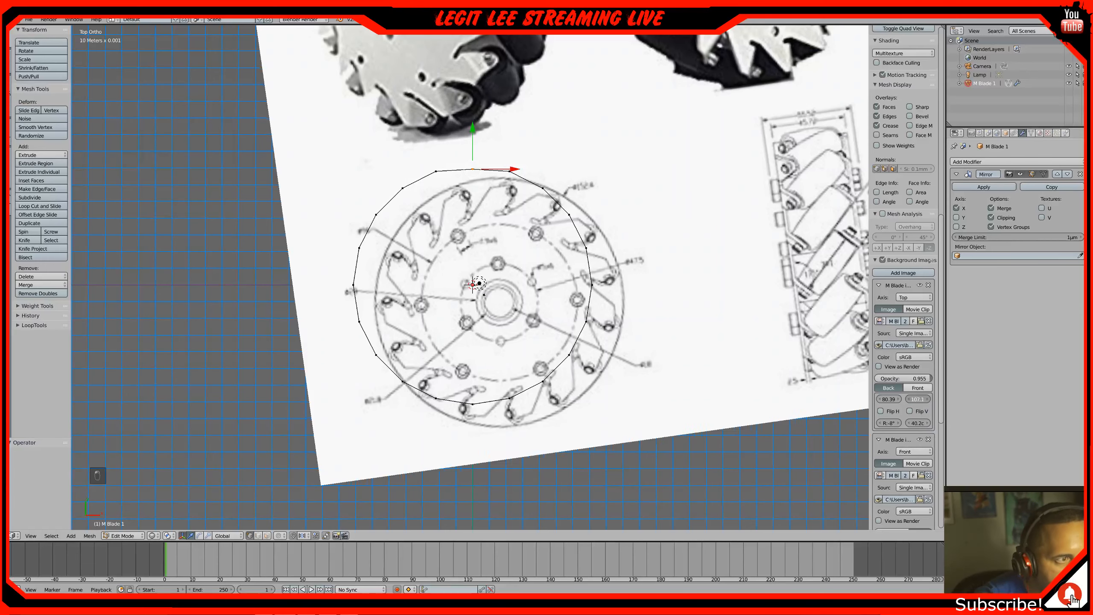
# Set the top-view background image's Y offset to 106.4 and its rotation to 0°
pyautogui.moveTo(918, 400); pyautogui.dragTo(907, 400)
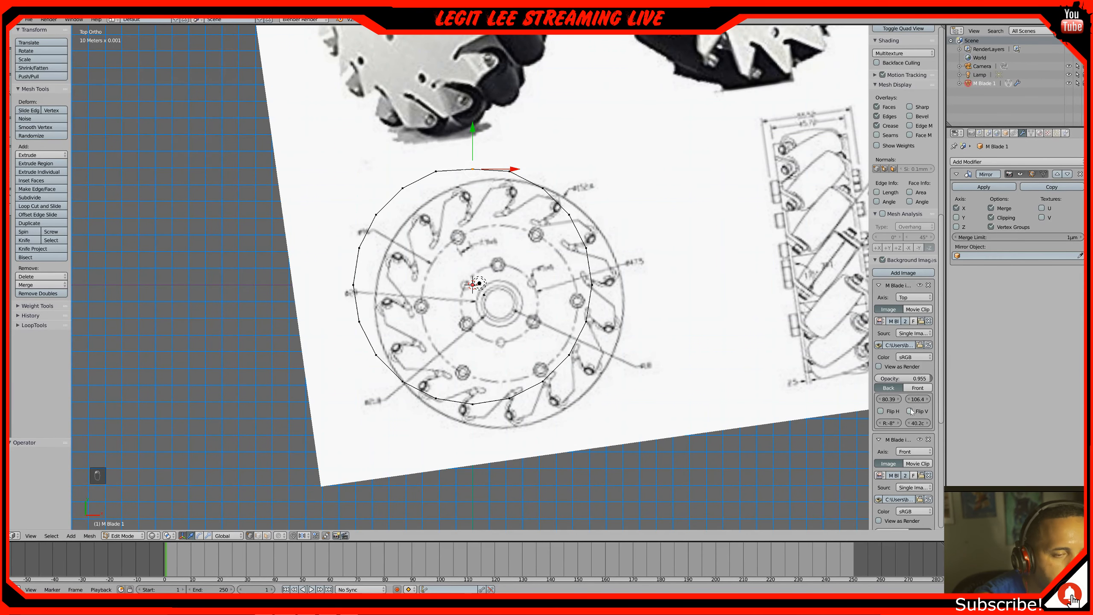
pyautogui.click(898, 423)
pyautogui.click(890, 423)
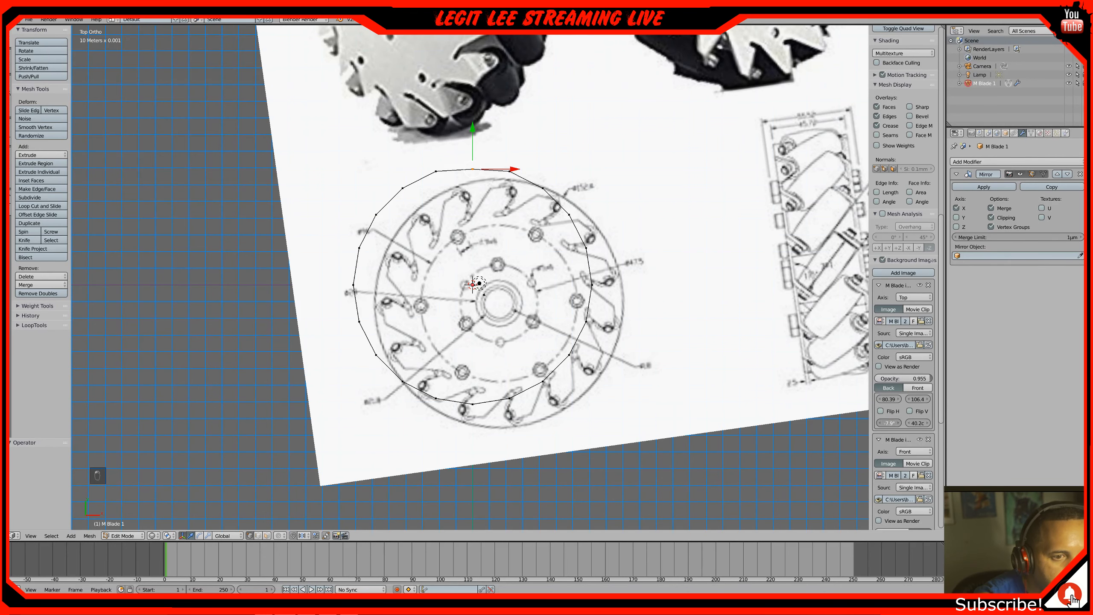
pyautogui.write('0')
pyautogui.press('Return')
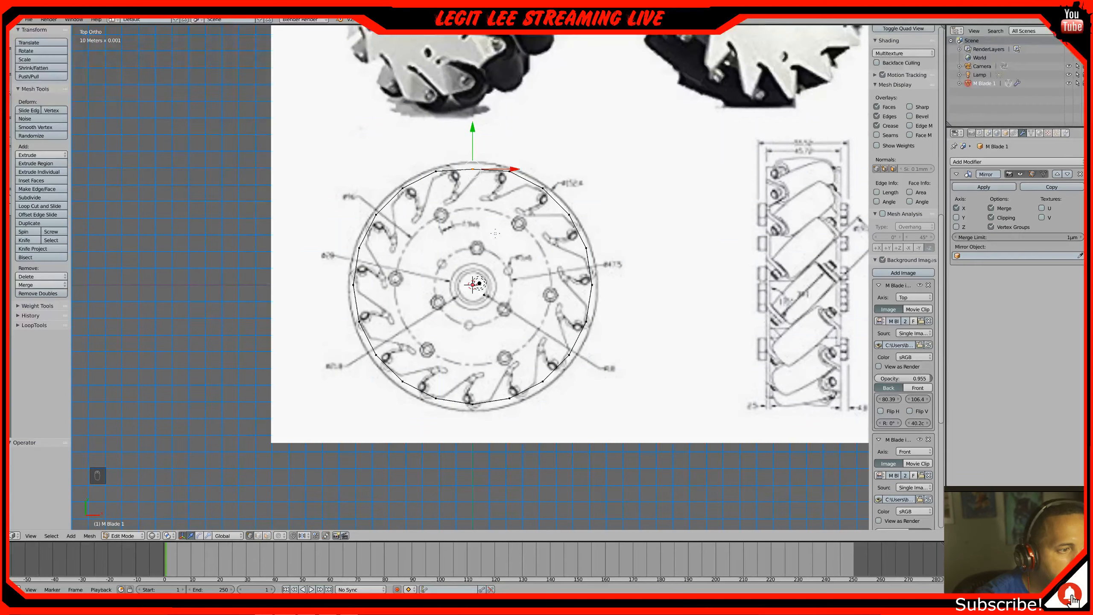
# Move the selected vertices at the top of the circle inward about 6.51 mm along Y to form a notch
pyautogui.scroll(3, 496, 233)
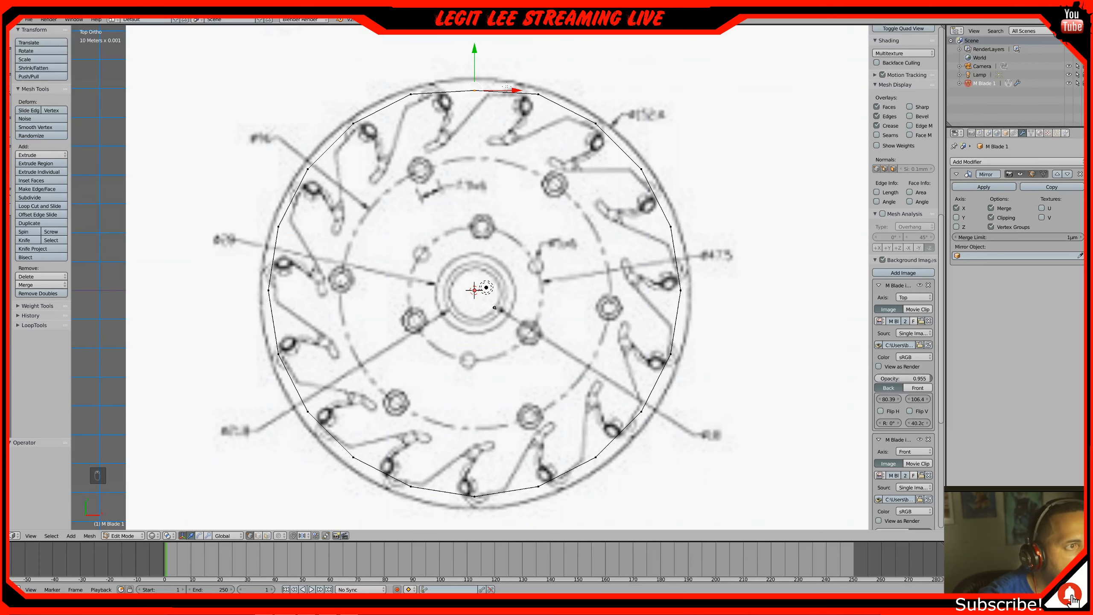
pyautogui.click(475, 49)
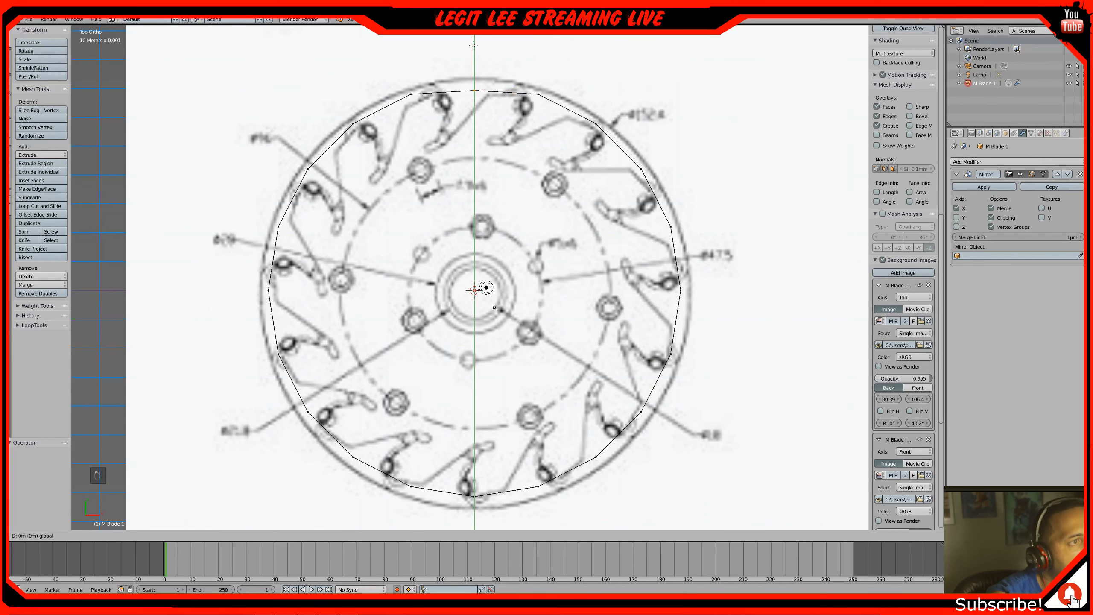
pyautogui.moveTo(474, 46); pyautogui.dragTo(473, 64)
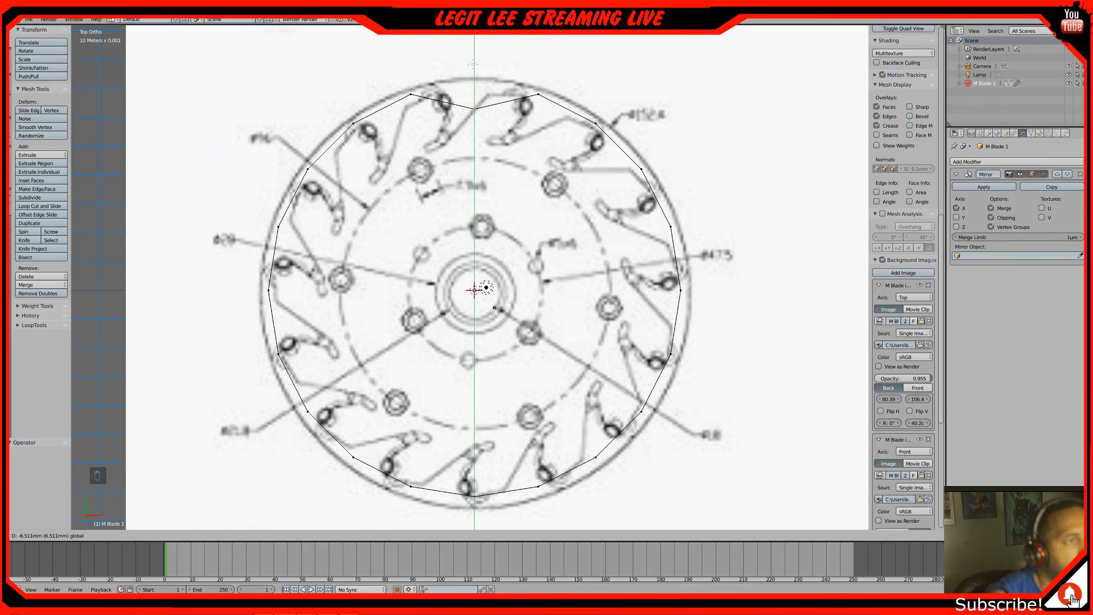
pyautogui.moveTo(473, 64); pyautogui.dragTo(473, 62)
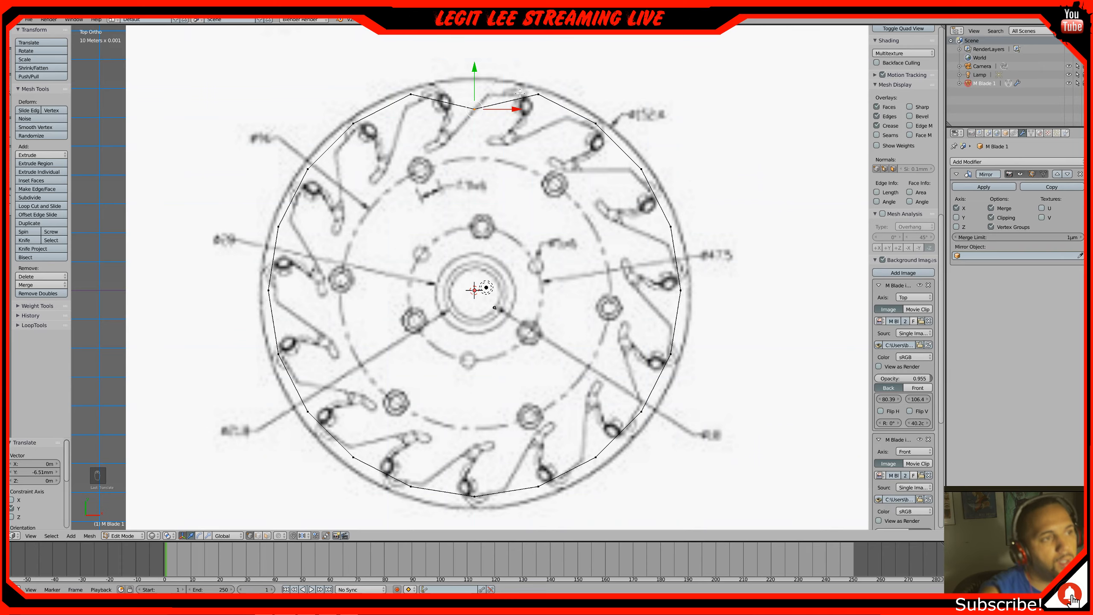
# Switch to solid shading and examine the notched cylinder from the front, back, top and tilted angles
pyautogui.press('z')
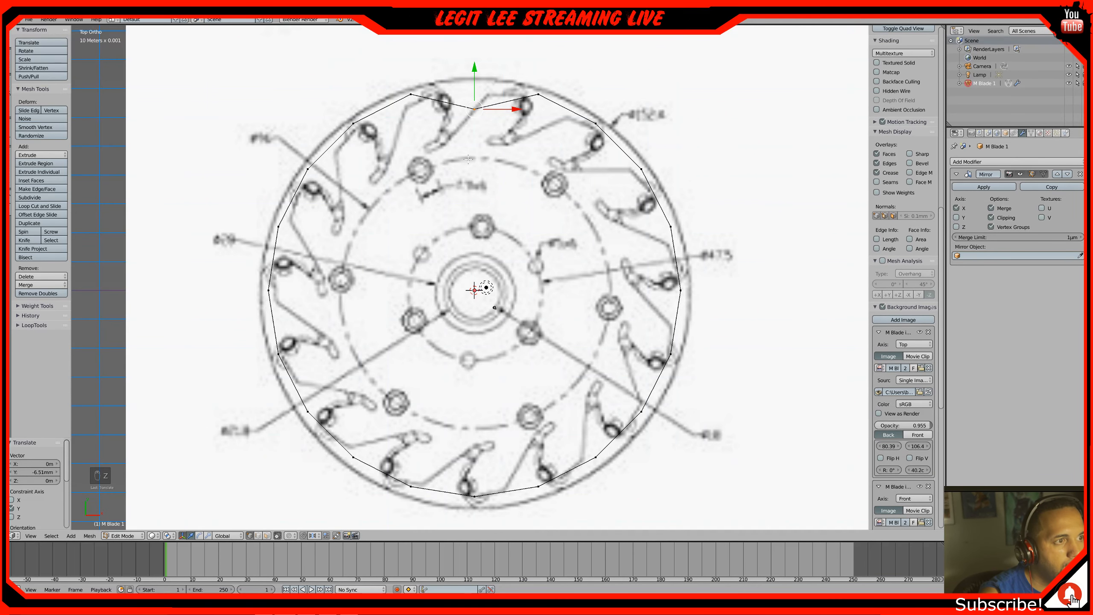
pyautogui.moveTo(468, 159); pyautogui.dragTo(470, 138, button='middle')
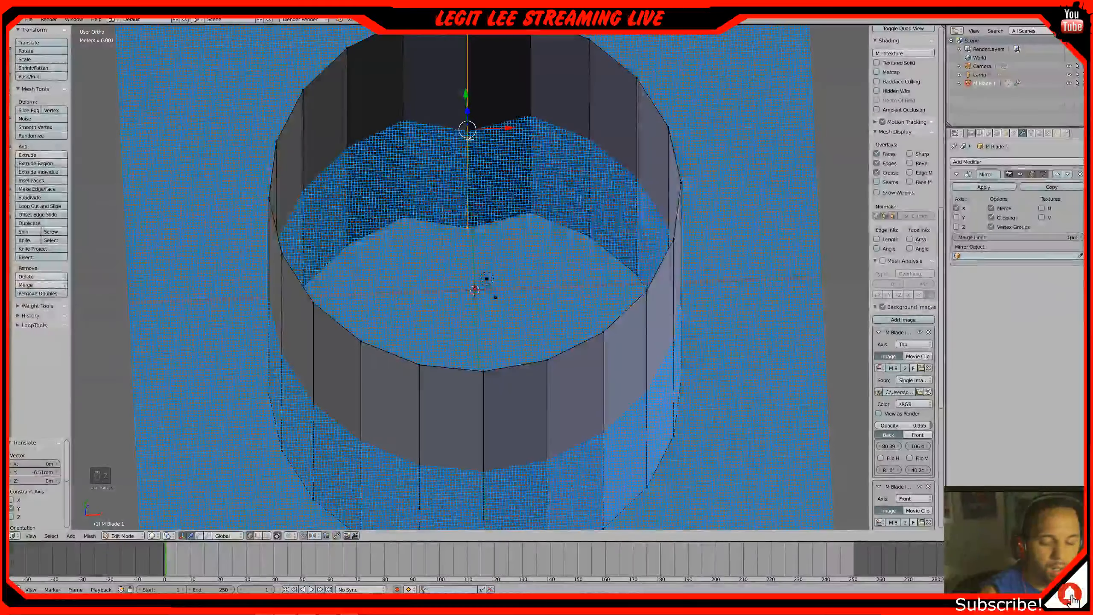
pyautogui.press('KP_1')
pyautogui.press('KP_7')
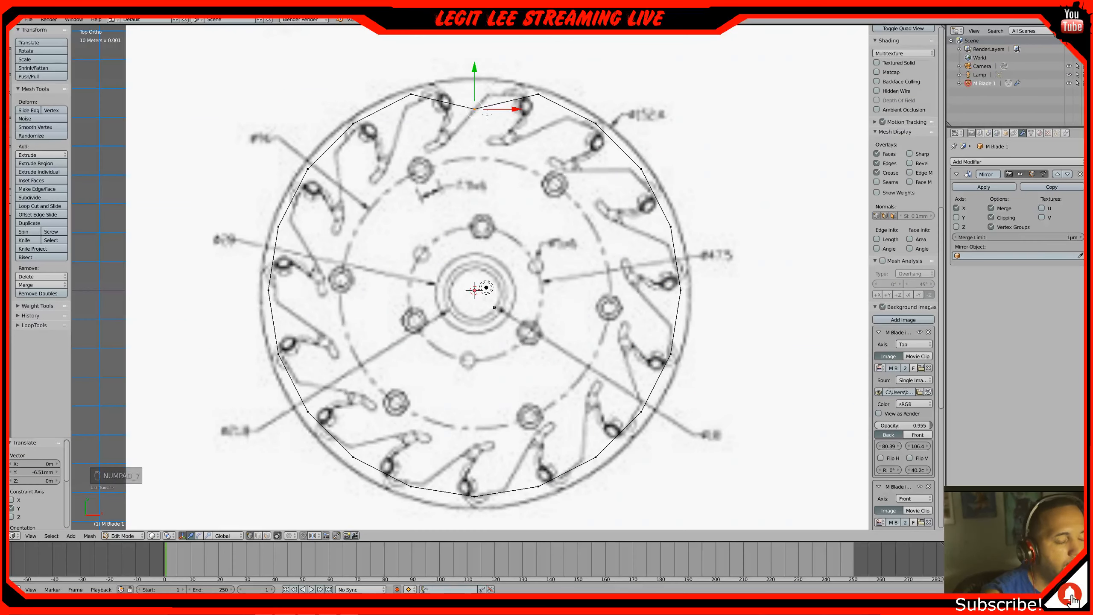
pyautogui.press('KP_1')
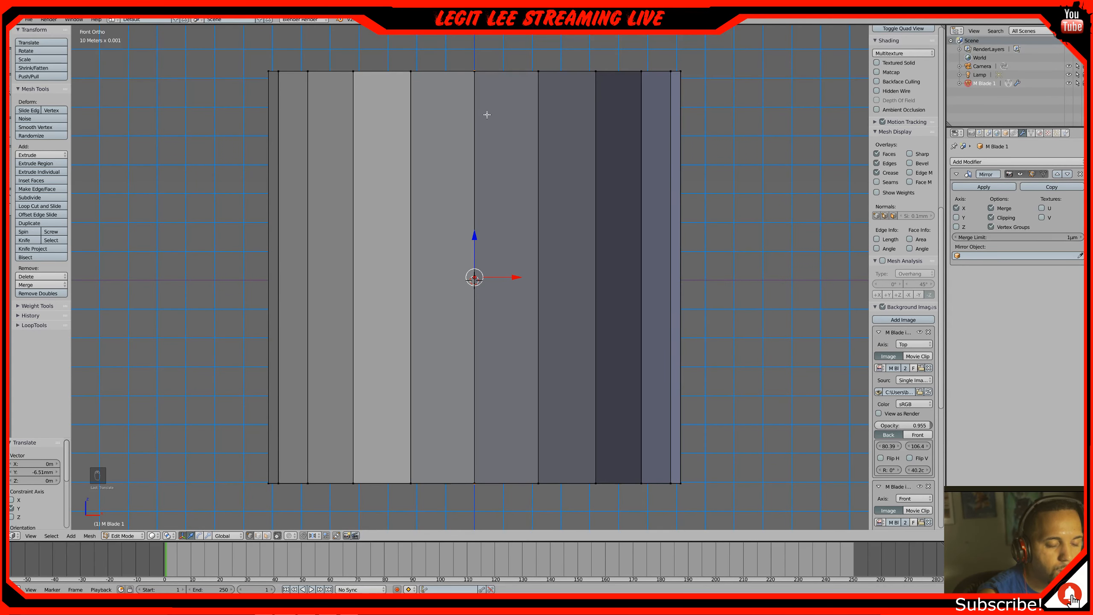
pyautogui.press('ctrl+KP_1')
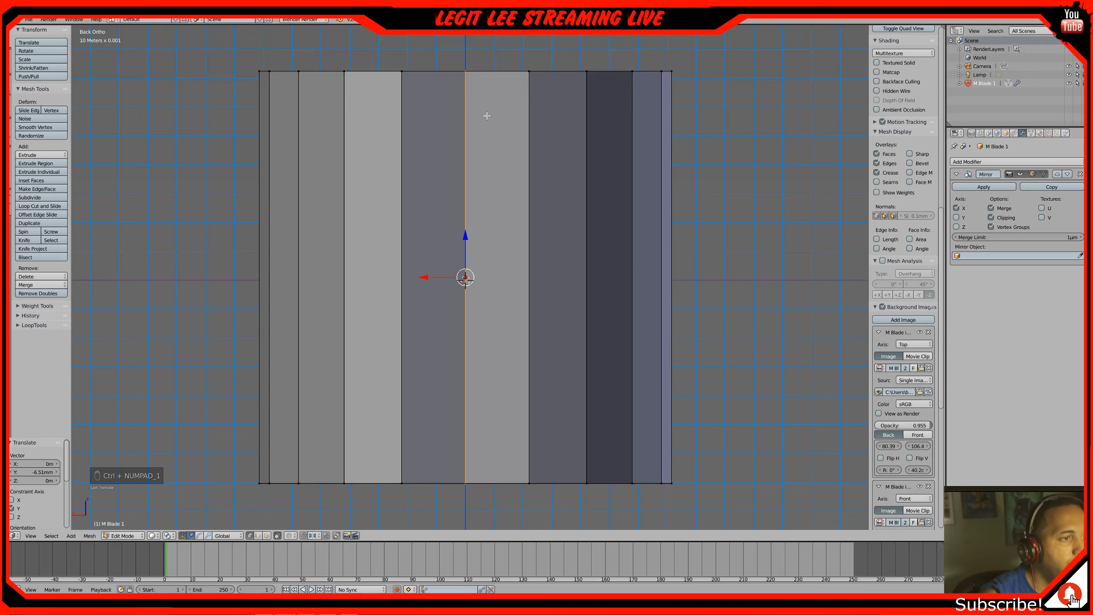
pyautogui.moveTo(487, 116); pyautogui.dragTo(489, 142, button='middle')
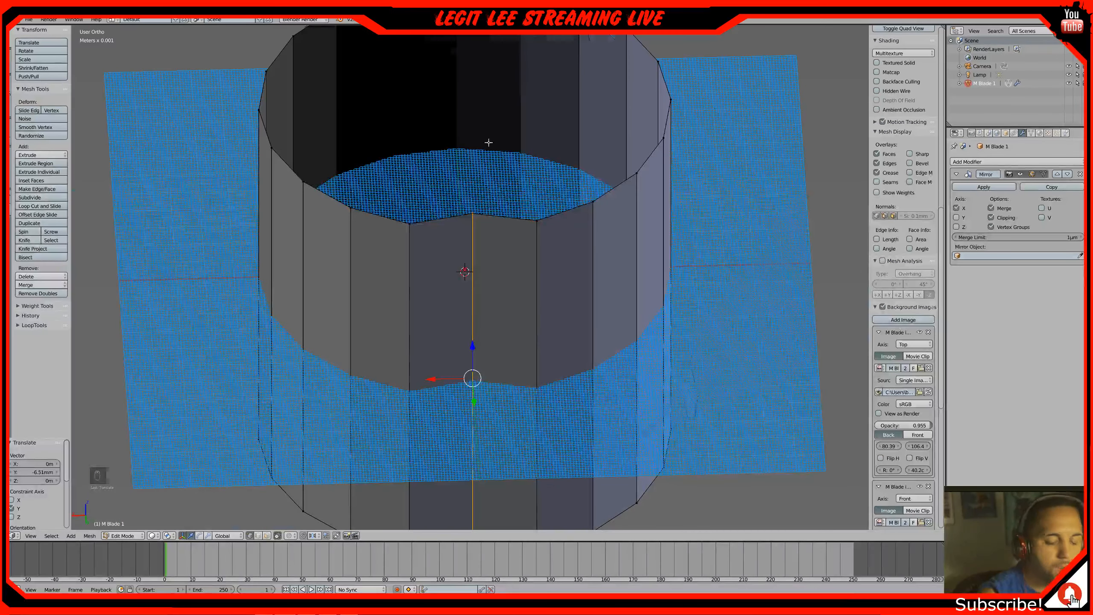
pyautogui.press('KP_7')
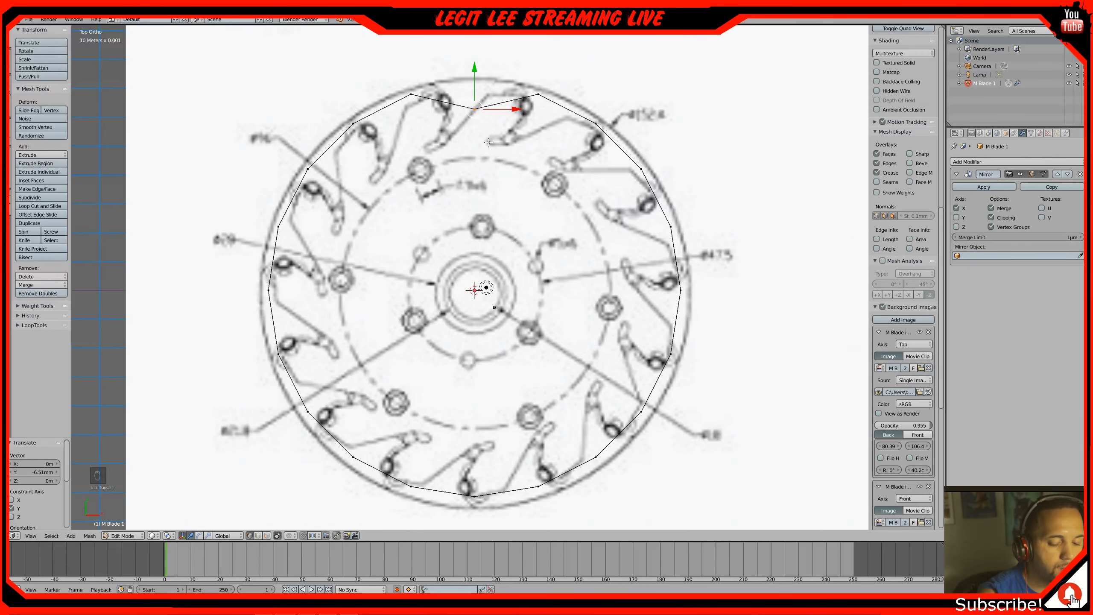
pyautogui.press('ctrl+KP_7')
pyautogui.press('KP_1')
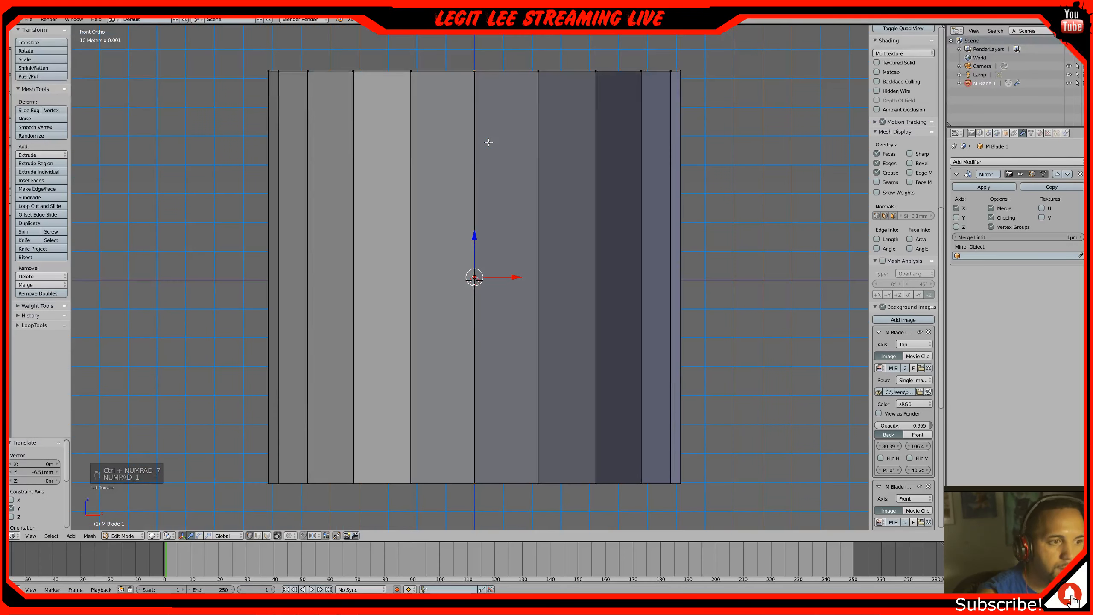
pyautogui.press('KP_7')
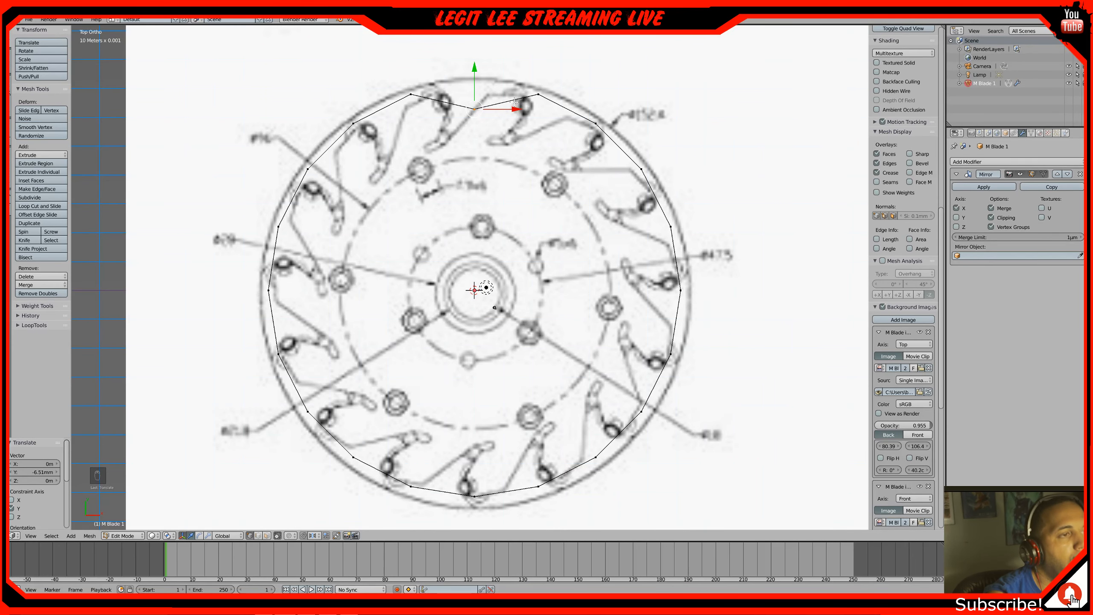
# Add one centred vertical loop cut in the slanted wall face beside the notch
pyautogui.moveTo(515, 101); pyautogui.dragTo(415, 174, button='middle')
pyautogui.press('a')
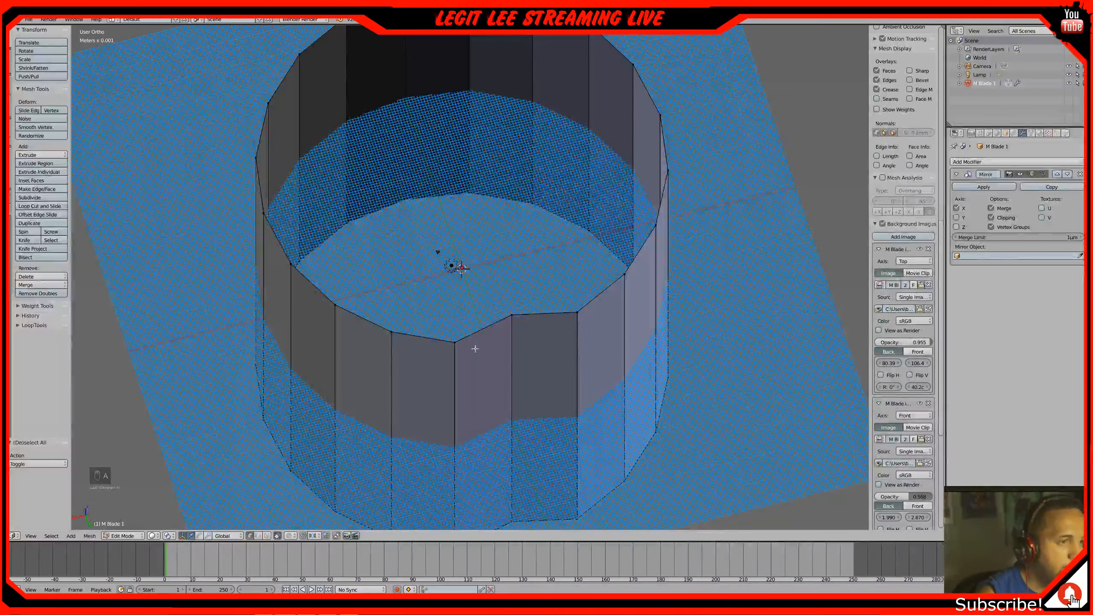
pyautogui.hotkey('ctrl', 'r')
pyautogui.click(476, 349)
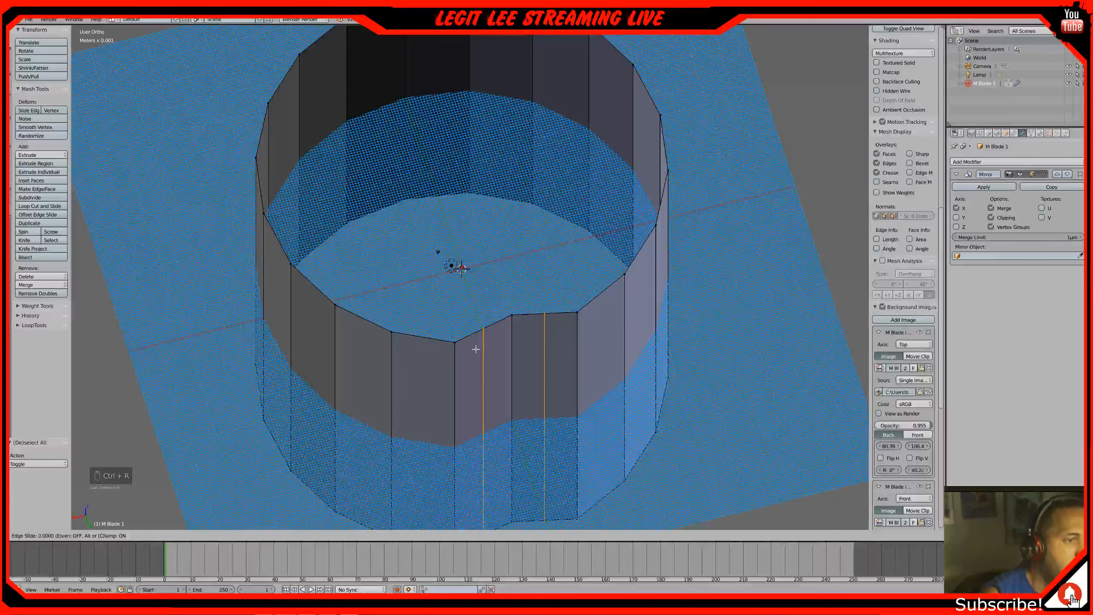
pyautogui.click(476, 349)
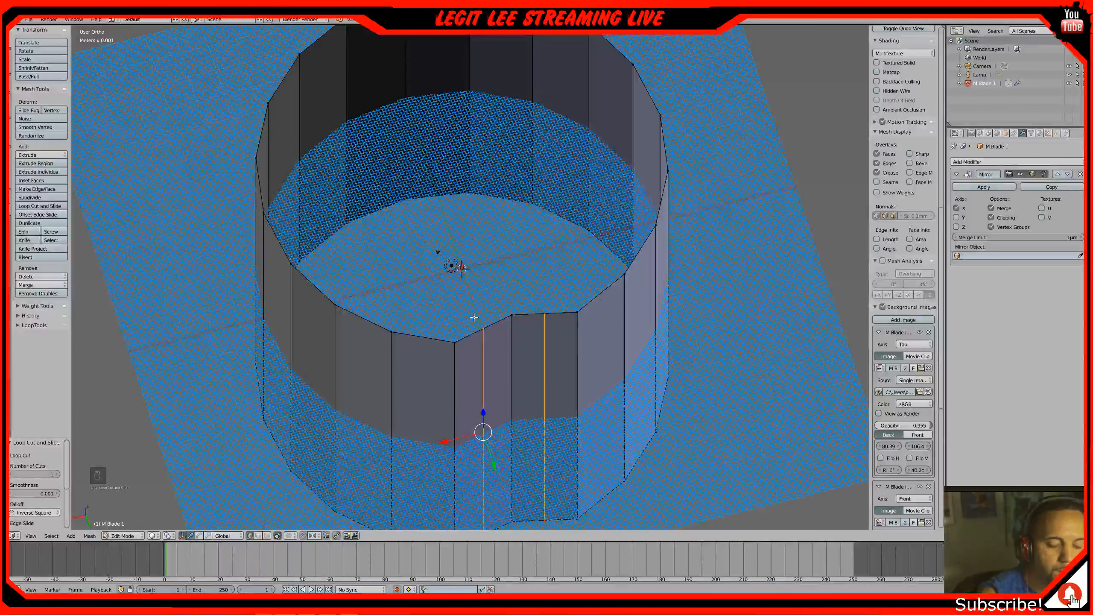
# In top view, move the new edge along X and Y onto the outer start of the reference blade next to the notch
pyautogui.press('KP_7')
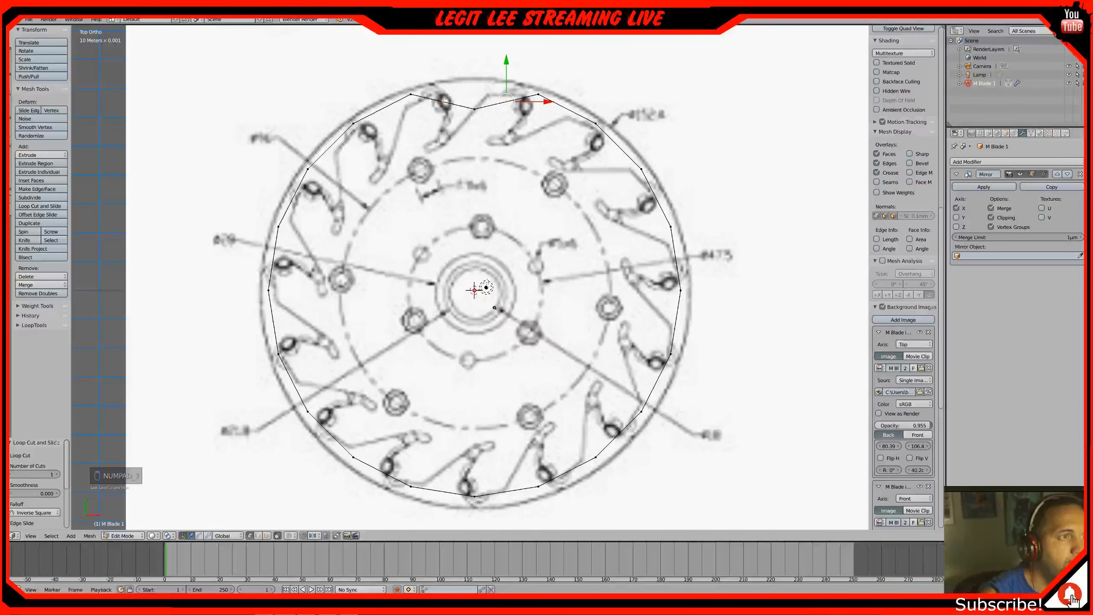
pyautogui.moveTo(546, 102); pyautogui.dragTo(523, 96)
pyautogui.moveTo(483, 61); pyautogui.dragTo(484, 55)
pyautogui.moveTo(523, 94); pyautogui.dragTo(530, 93)
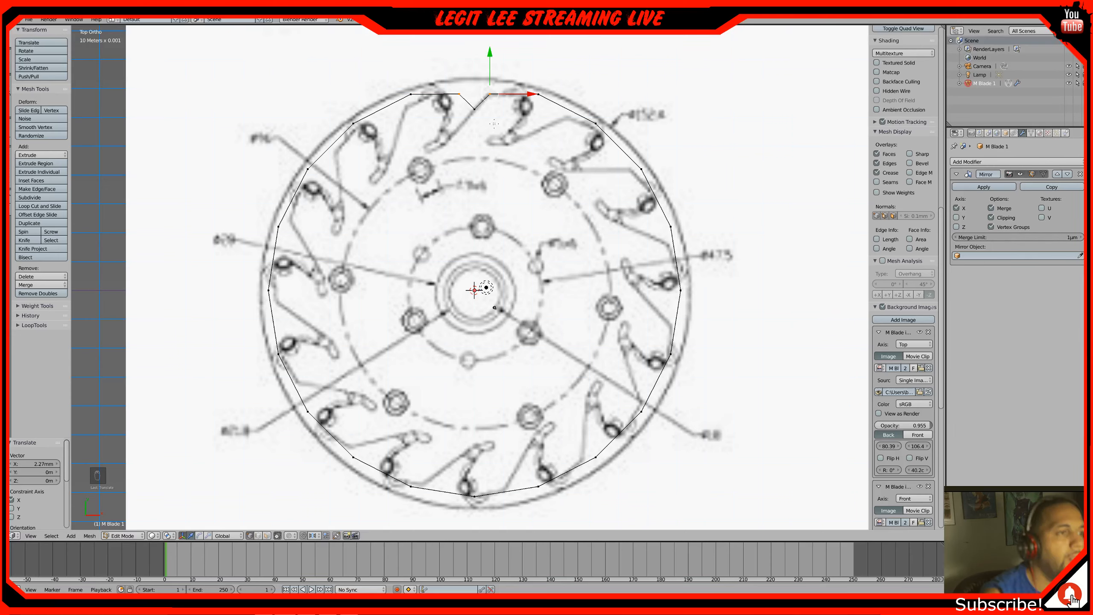
# Try to move the adjacent rim vertices about 2.47 mm along negative X toward the reference blade tip
pyautogui.press('a')
pyautogui.press('b')
pyautogui.moveTo(532, 84); pyautogui.dragTo(567, 92)
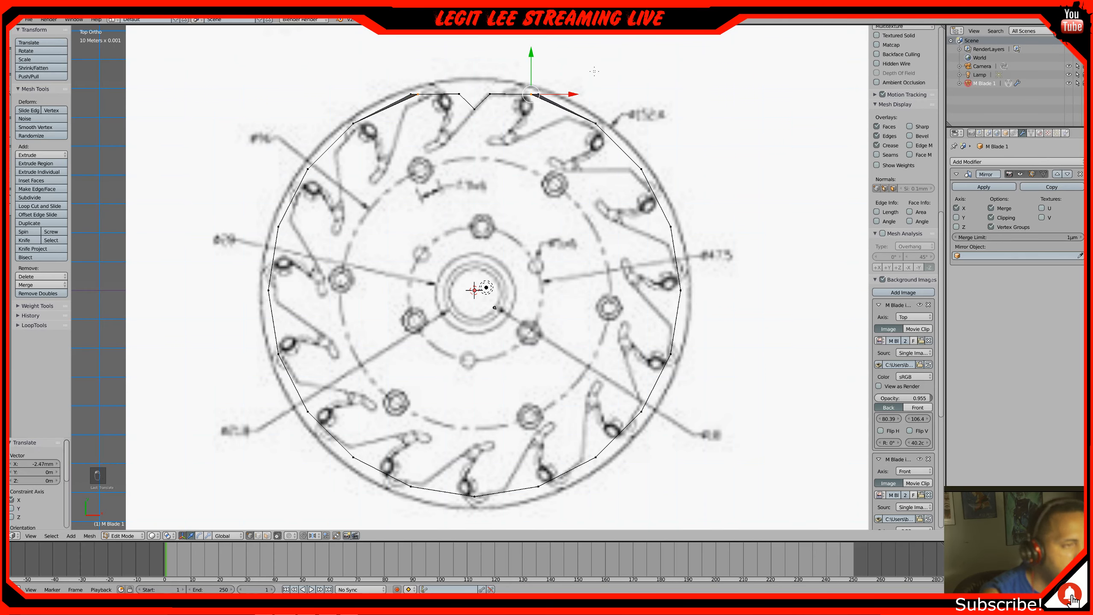
# Switch to wireframe shading and undo the last vertex move
pyautogui.press('z')
pyautogui.press('z')
pyautogui.press('z')
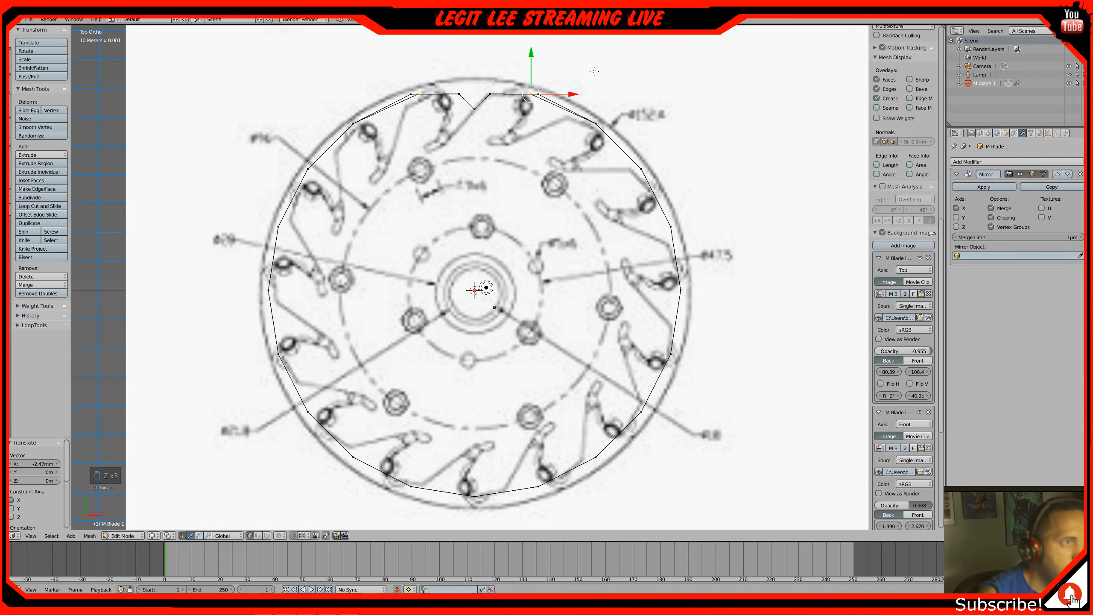
pyautogui.hotkey('ctrl', 'z')
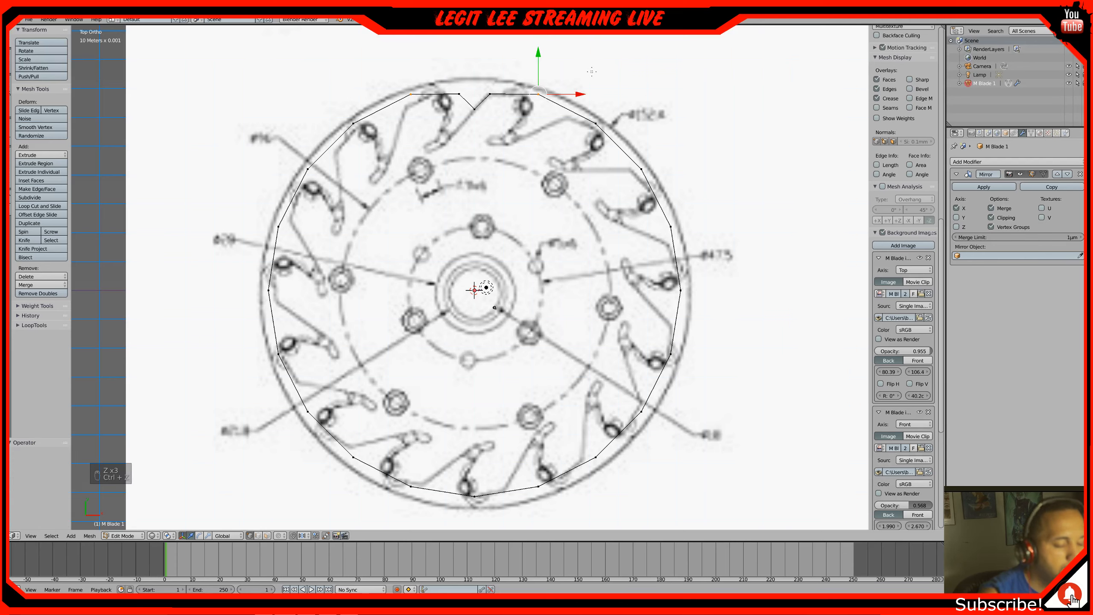
# Box-select the rim vertices beside the blade tip and move them about -3.45 mm along X and -0.89 mm along Y
pyautogui.press('b')
pyautogui.moveTo(525, 73); pyautogui.dragTo(560, 103)
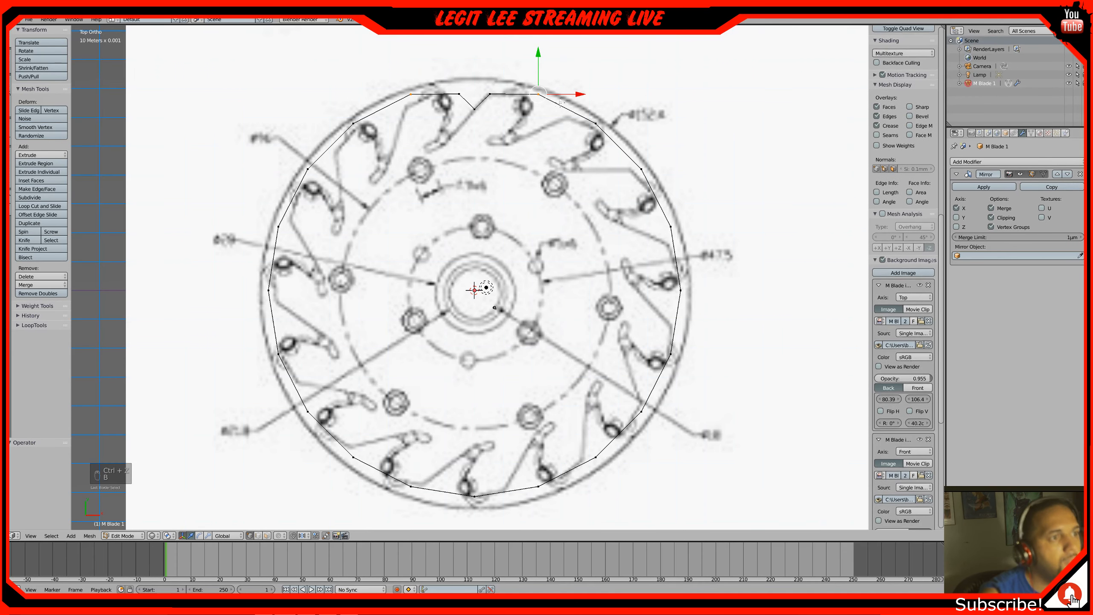
pyautogui.press('g')
pyautogui.press('x')
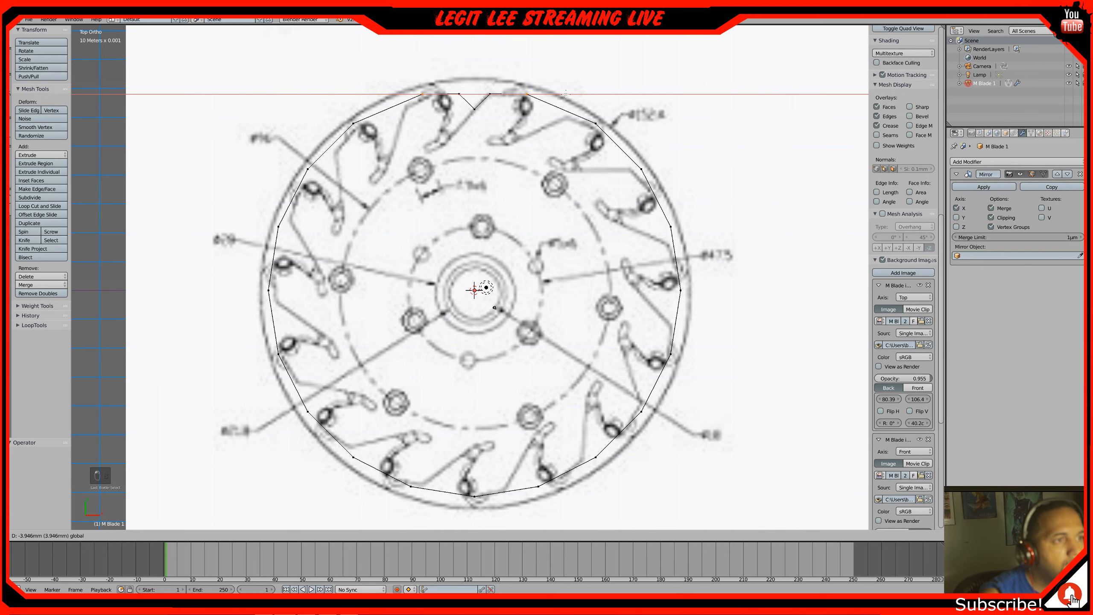
pyautogui.click(567, 95)
pyautogui.press('g')
pyautogui.press('y')
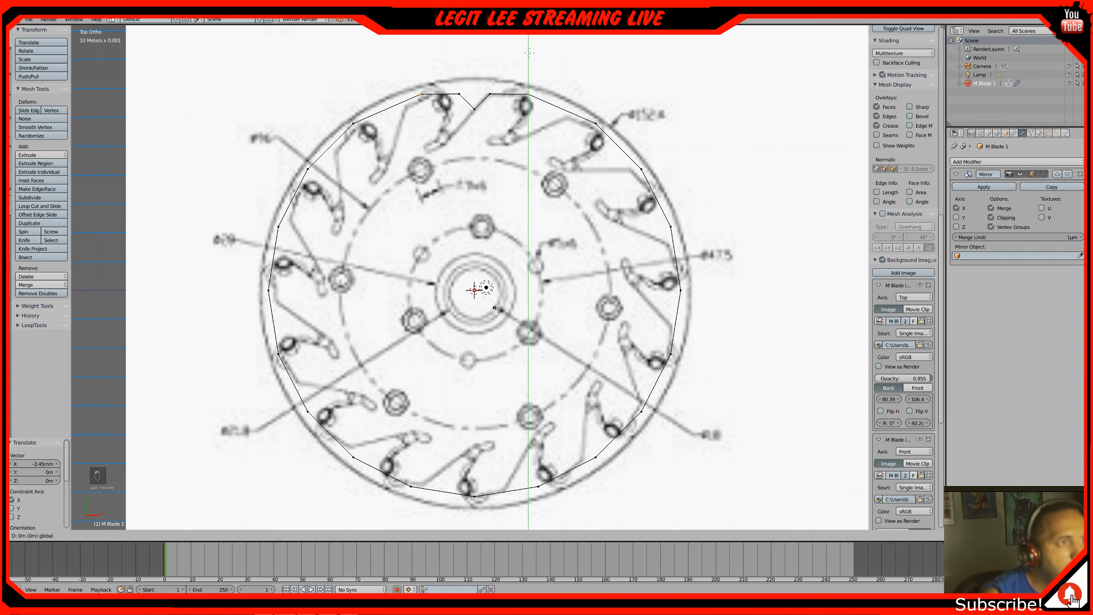
pyautogui.click(566, 97)
# Fine-tune the blade-tip vertices by about -0.395 mm along X and 0.099 mm along Y to match the drawing
pyautogui.press('g')
pyautogui.press('x')
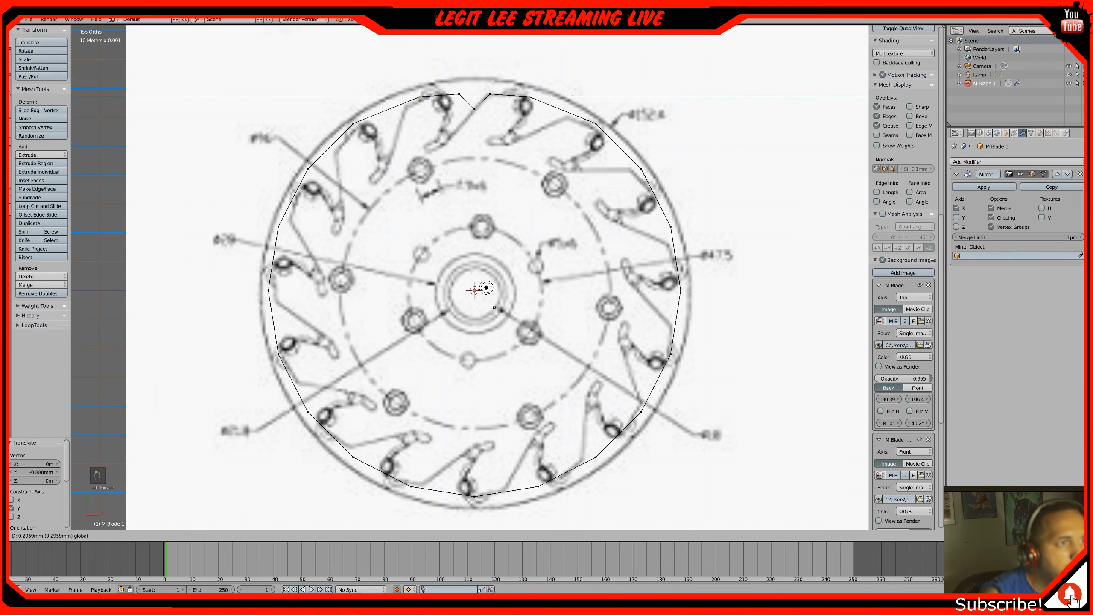
pyautogui.click(568, 95)
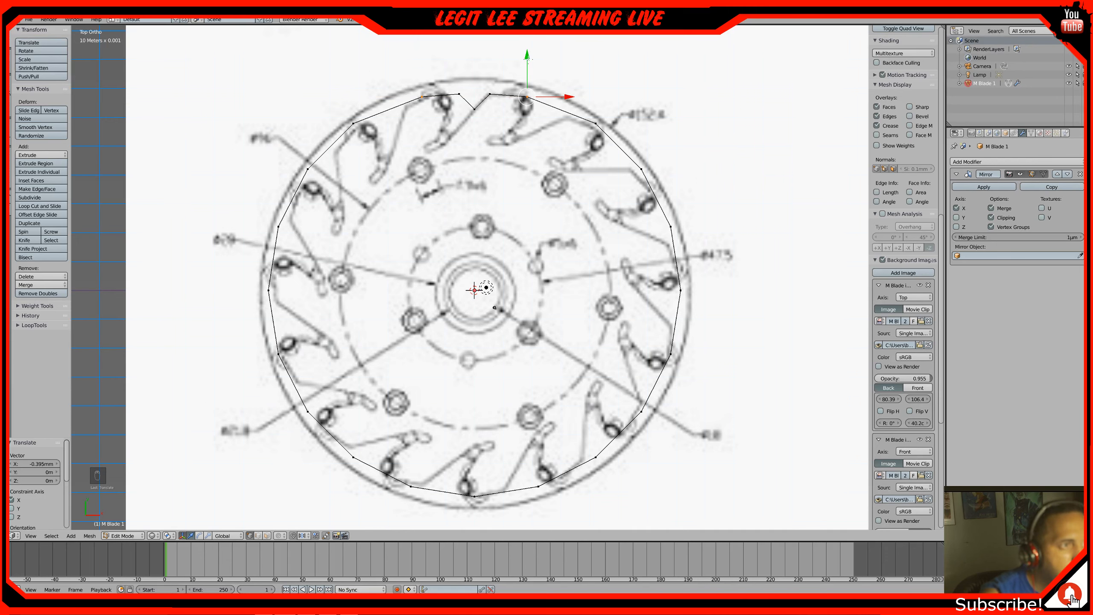
pyautogui.moveTo(527, 56); pyautogui.dragTo(527, 57)
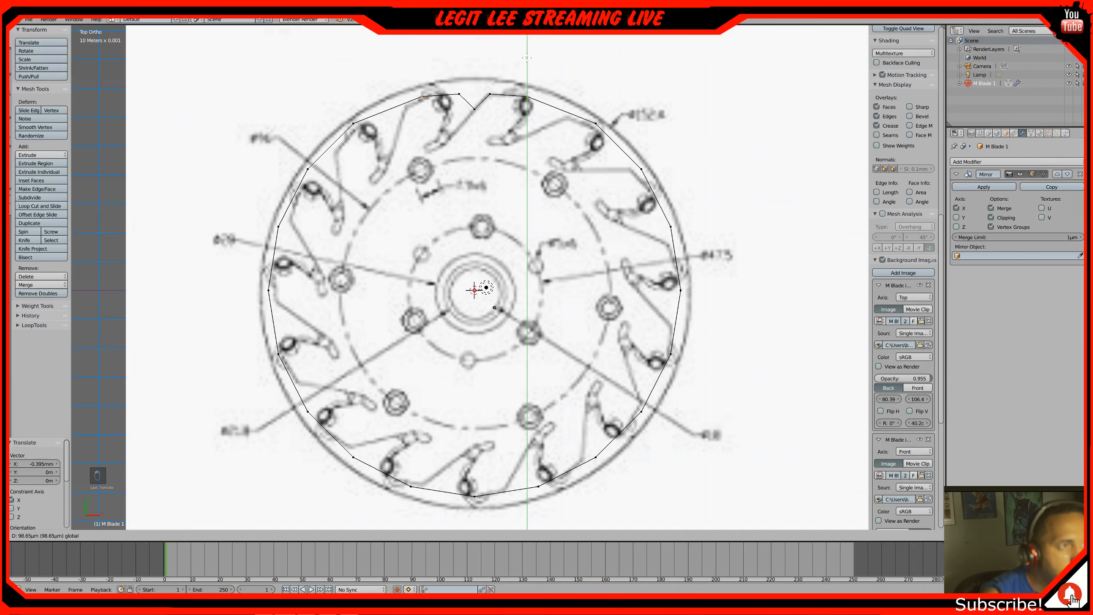
pyautogui.click(527, 57)
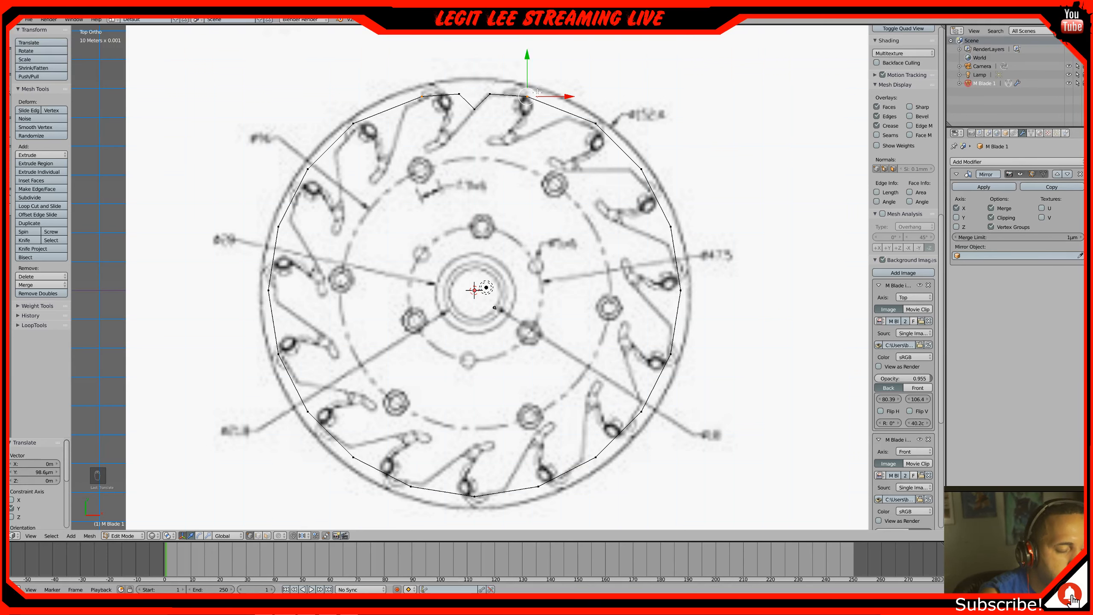
# Add a loop cut in the wall face after the blade tip and move it about -1.03 cm along X
pyautogui.moveTo(536, 93); pyautogui.dragTo(455, 114, button='middle')
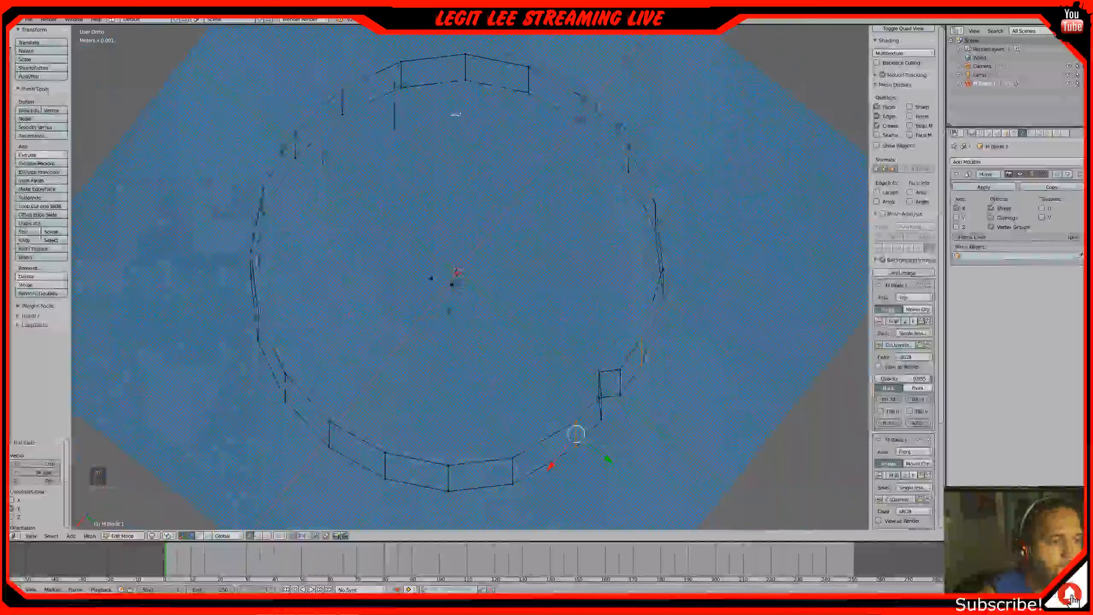
pyautogui.hotkey('ctrl', 'r')
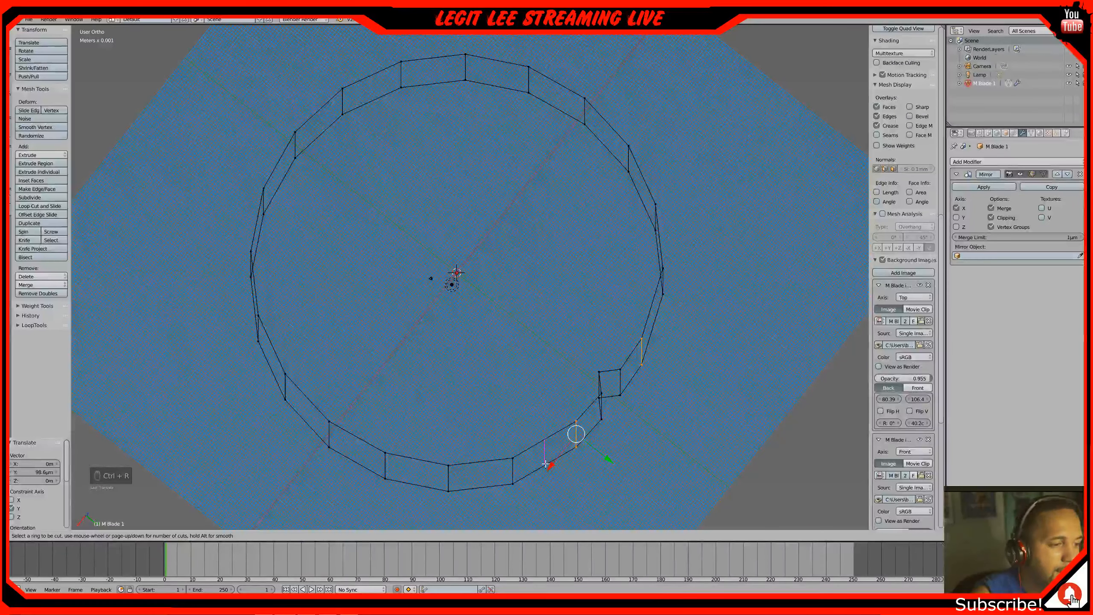
pyautogui.click(545, 464)
pyautogui.click(546, 463)
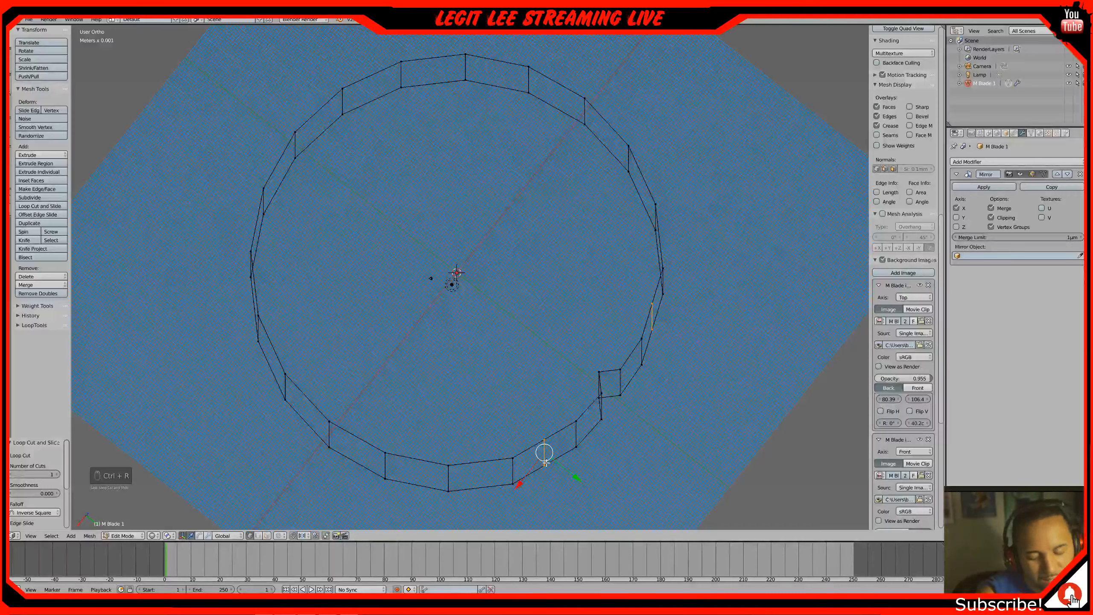
pyautogui.press('KP_7')
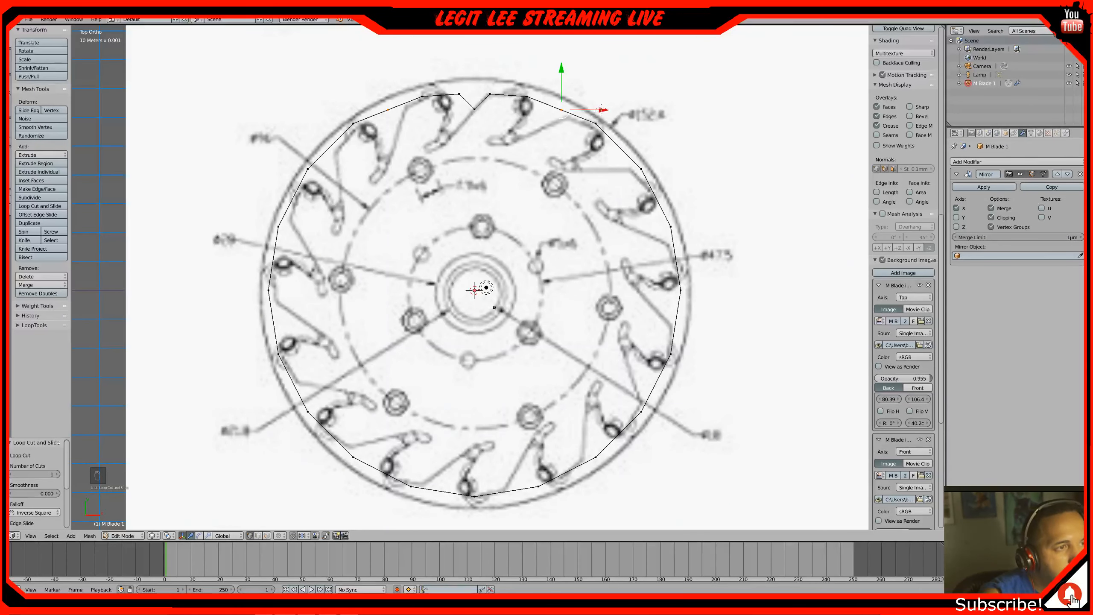
pyautogui.moveTo(603, 110); pyautogui.dragTo(573, 109)
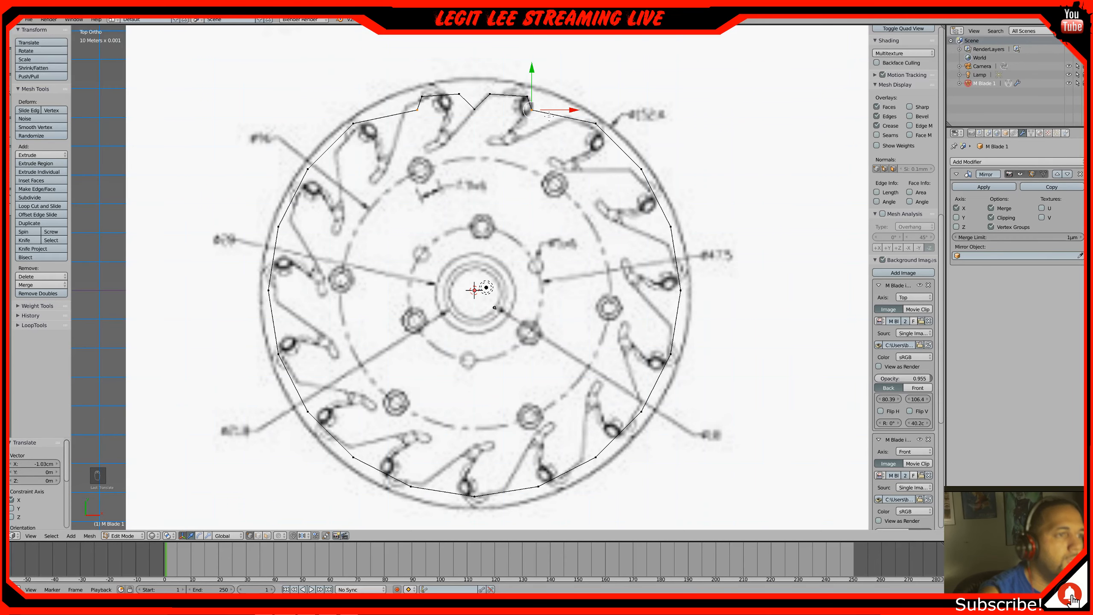
# Add a loop cut in the next wall face with an edge slide factor of 1
pyautogui.moveTo(550, 115); pyautogui.dragTo(550, 127, button='middle')
pyautogui.hotkey('ctrl', 'r')
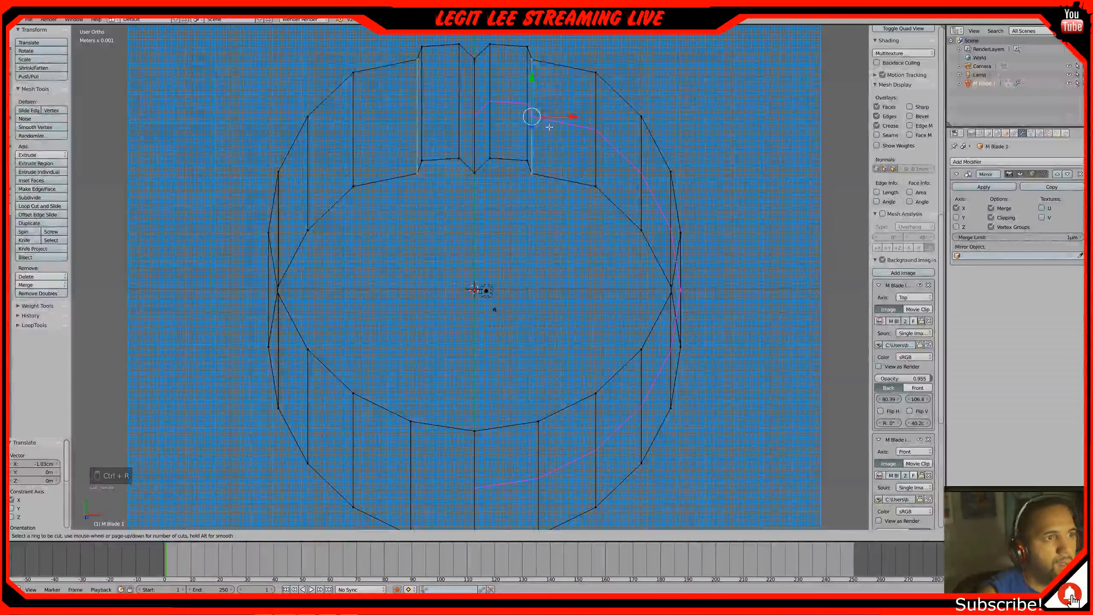
pyautogui.click(567, 69)
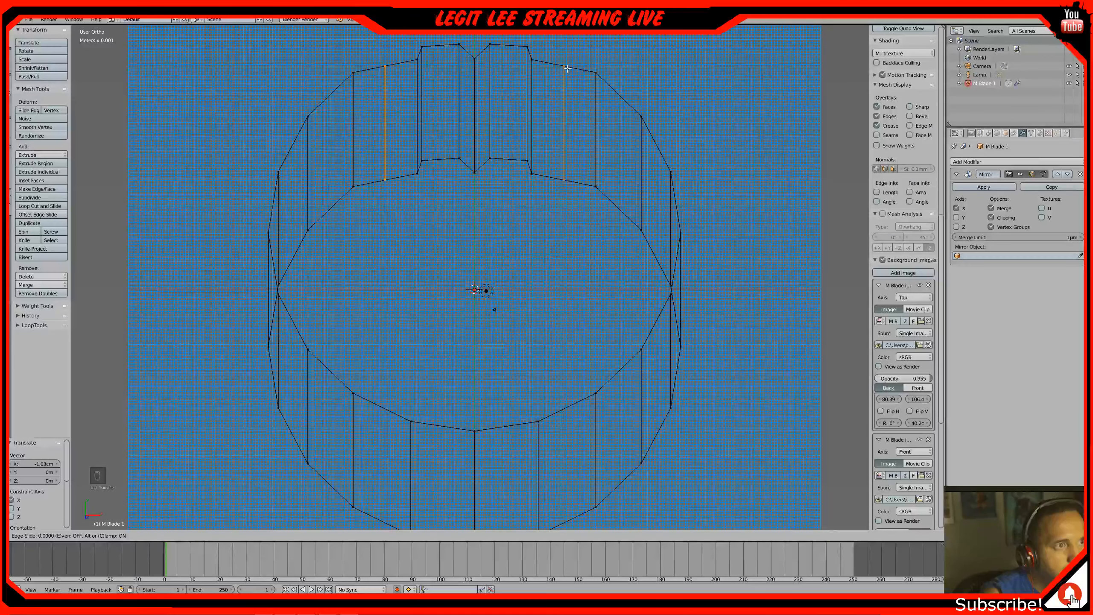
pyautogui.press('1')
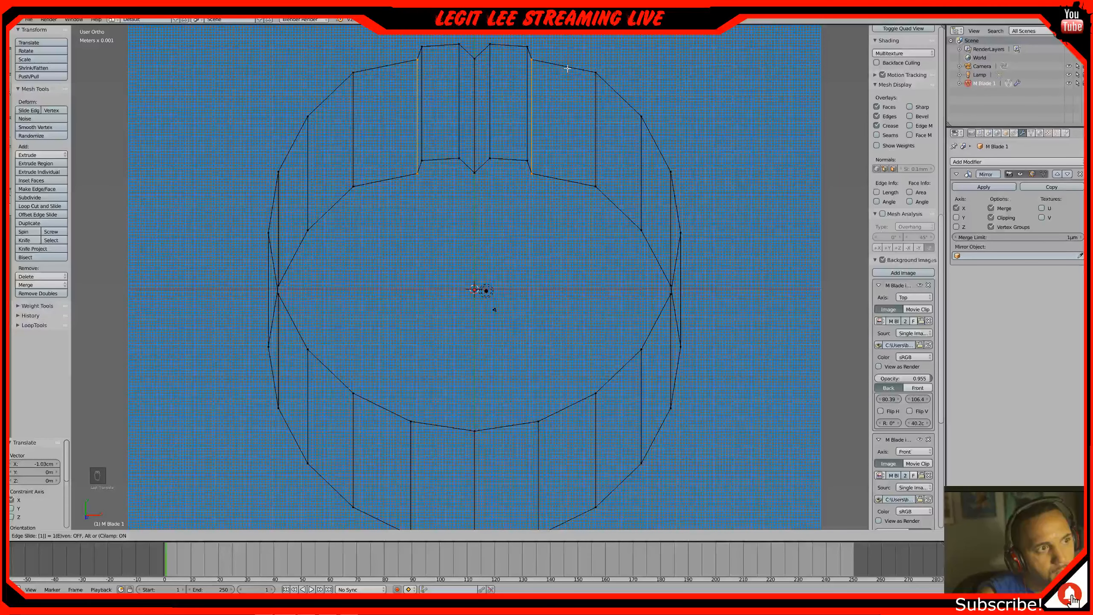
pyautogui.click(568, 68)
# Add a centred loop cut in the face after the blade tip and move it inward along Y and X toward the reference slot's inner end
pyautogui.hotkey('ctrl', 'r')
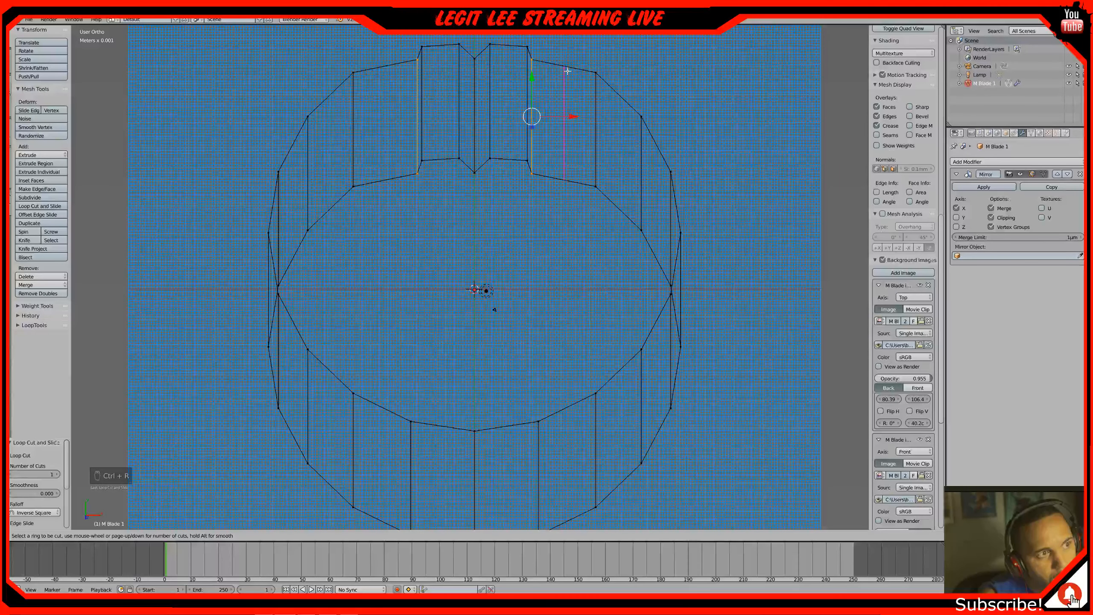
pyautogui.click(567, 70)
pyautogui.rightClick(568, 71)
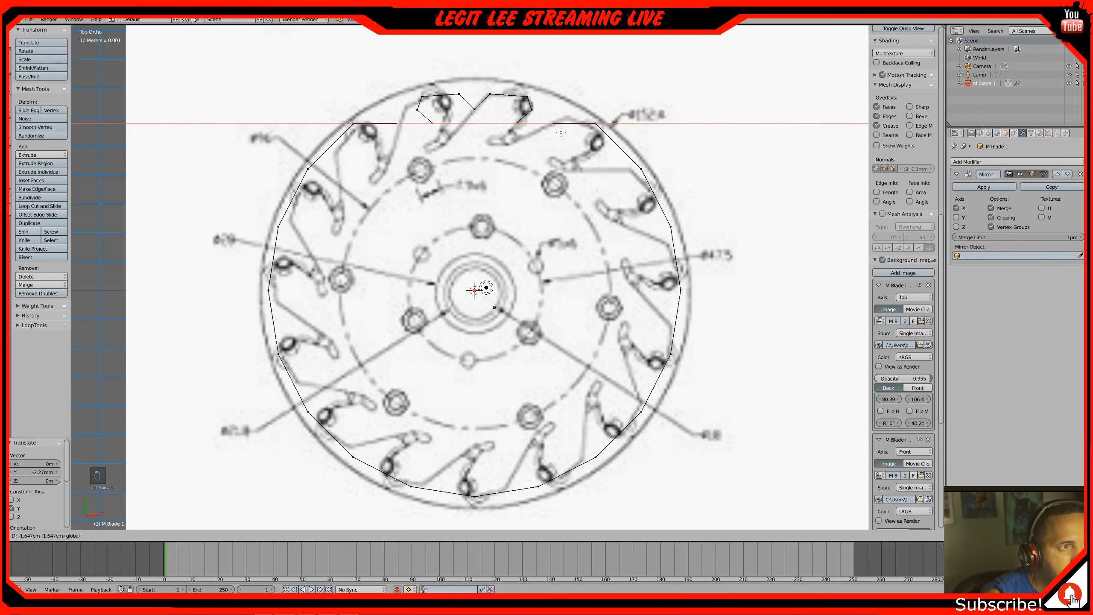
pyautogui.click(561, 133)
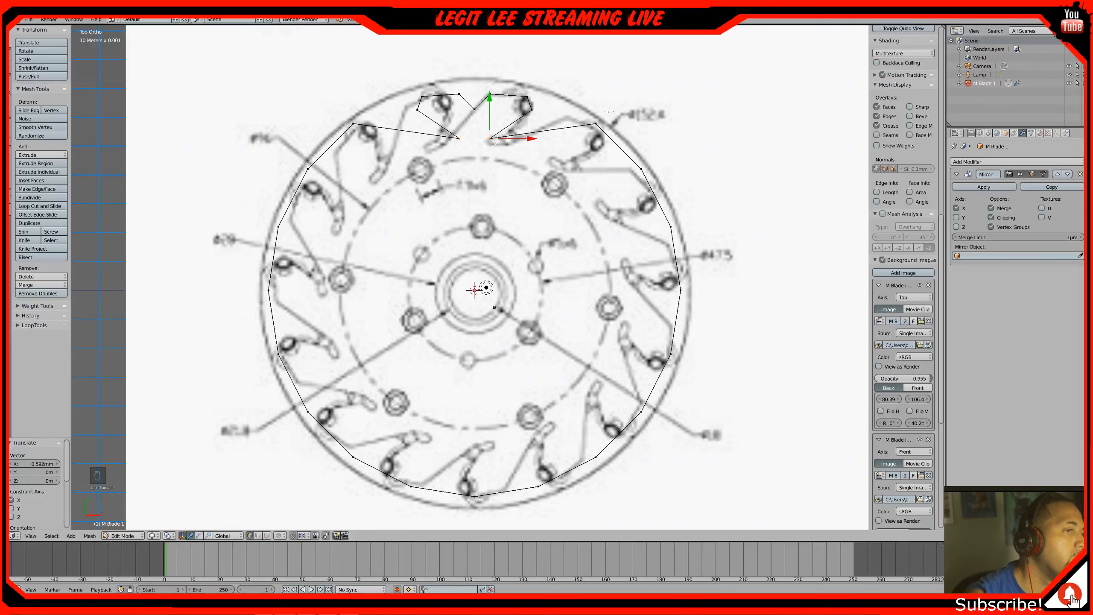
# Disable the Mirror modifier's X axis
pyautogui.click(956, 208)
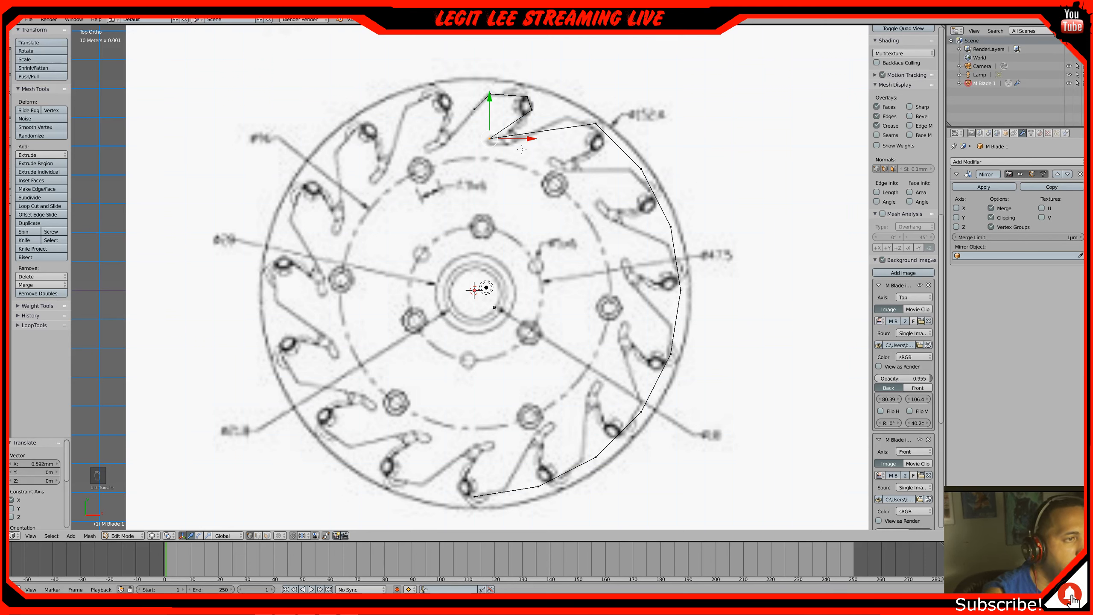
# Try to move the notch vertex about -5.72 mm along Y, checking it in wireframe, and undo the move
pyautogui.rightClick(473, 109)
pyautogui.moveTo(473, 65); pyautogui.dragTo(473, 81)
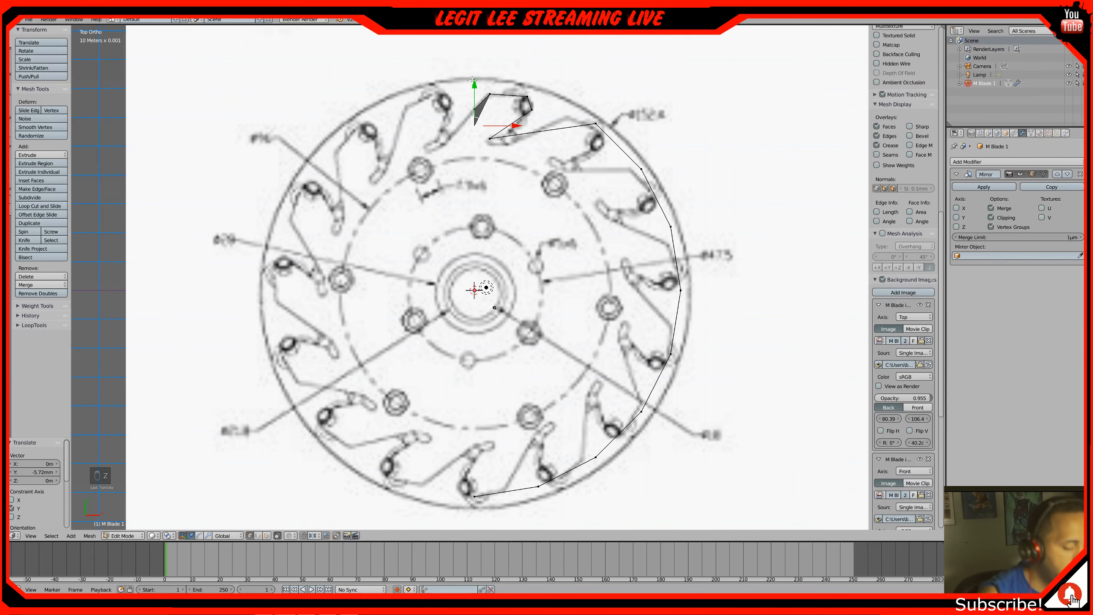
pyautogui.press('z')
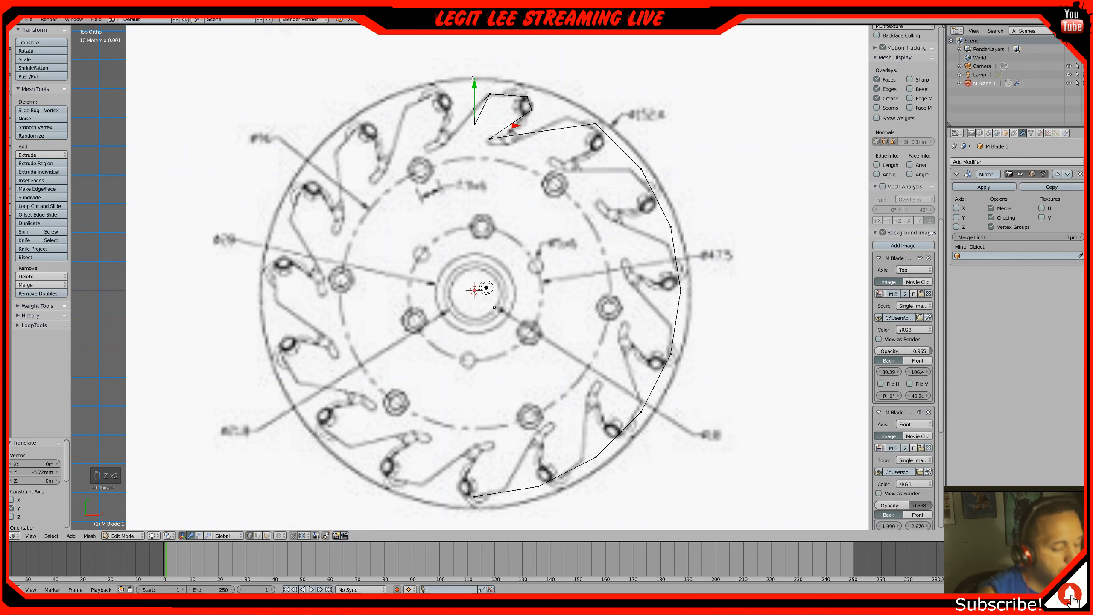
pyautogui.hotkey('ctrl', 'z')
# Box-select the notch vertices and move them along X and Y to the inner end of the neighbouring reference blade slot
pyautogui.press('b')
pyautogui.moveTo(463, 76); pyautogui.dragTo(485, 117)
pyautogui.moveTo(475, 87); pyautogui.dragTo(482, 123)
pyautogui.moveTo(440, 82); pyautogui.dragTo(439, 106)
pyautogui.moveTo(482, 147); pyautogui.dragTo(469, 153)
pyautogui.press('y')
pyautogui.click(456, 140)
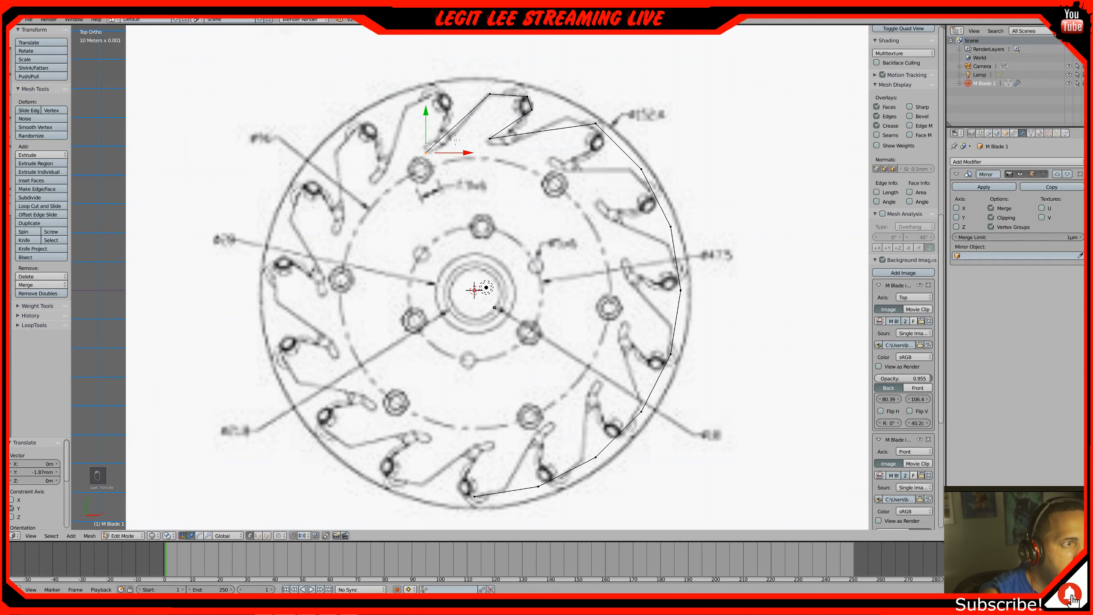
# Fine-tune the moved notch vertices by about 0.592 mm along X and 0.197 mm along Y
pyautogui.moveTo(468, 152); pyautogui.dragTo(467, 153)
pyautogui.click(470, 152)
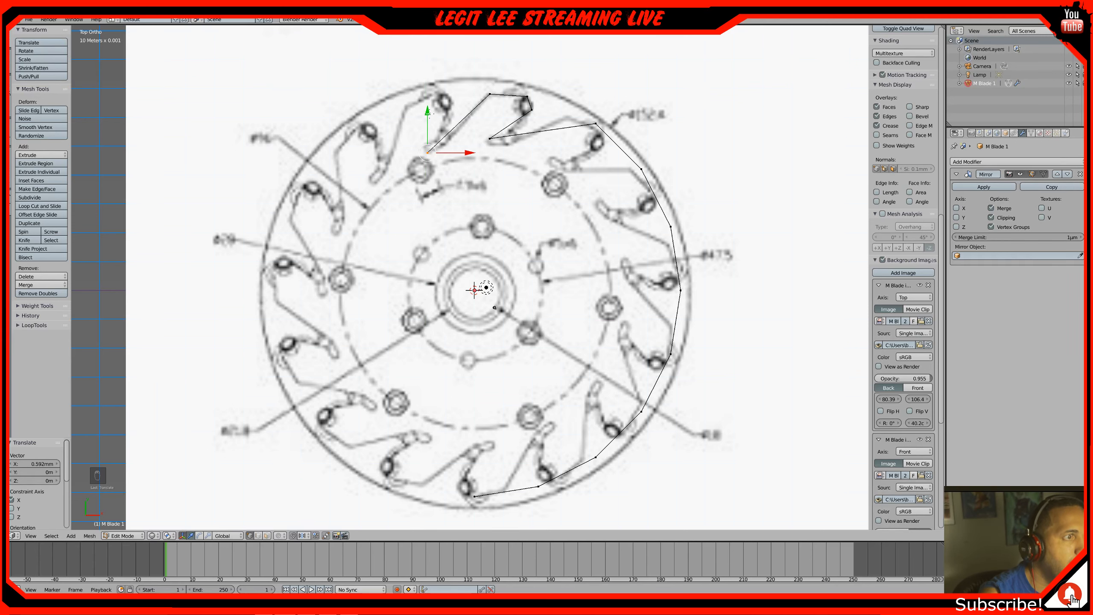
pyautogui.click(429, 113)
pyautogui.click(430, 115)
# Add a centred vertical loop cut in the long slanted face ending at the moved notch edge and view it from the front
pyautogui.moveTo(430, 115); pyautogui.dragTo(446, 123, button='middle')
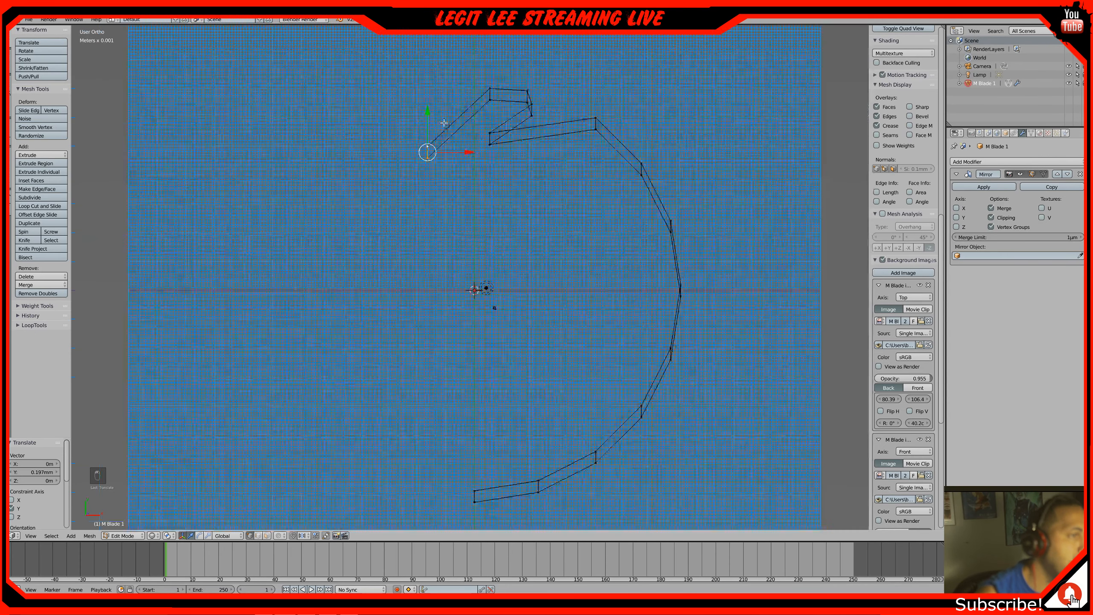
pyautogui.moveTo(446, 123); pyautogui.dragTo(447, 131, button='middle')
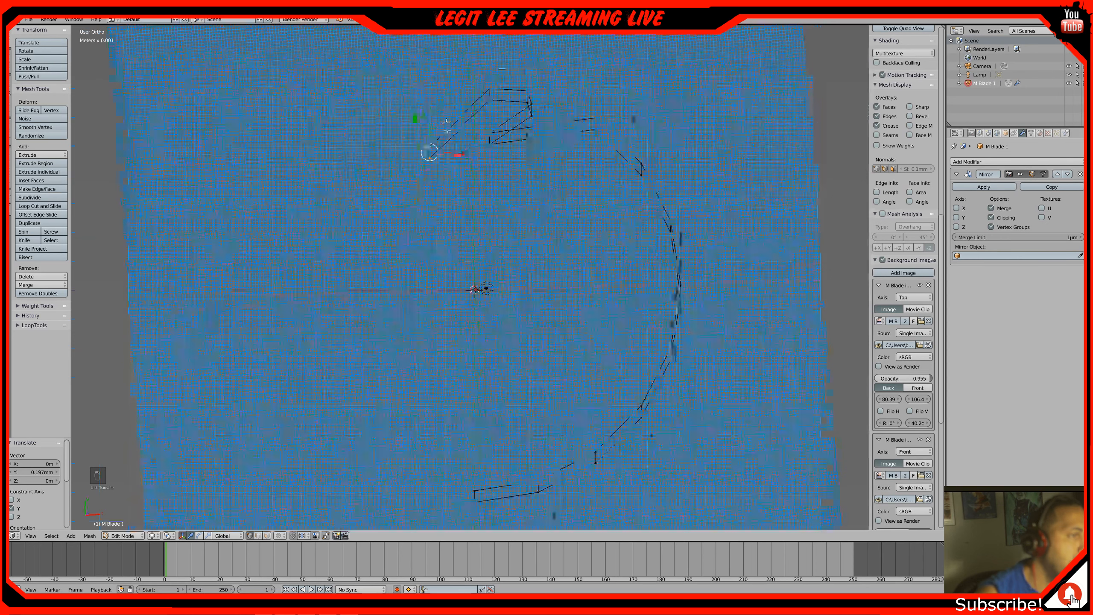
pyautogui.hotkey('ctrl', 'r')
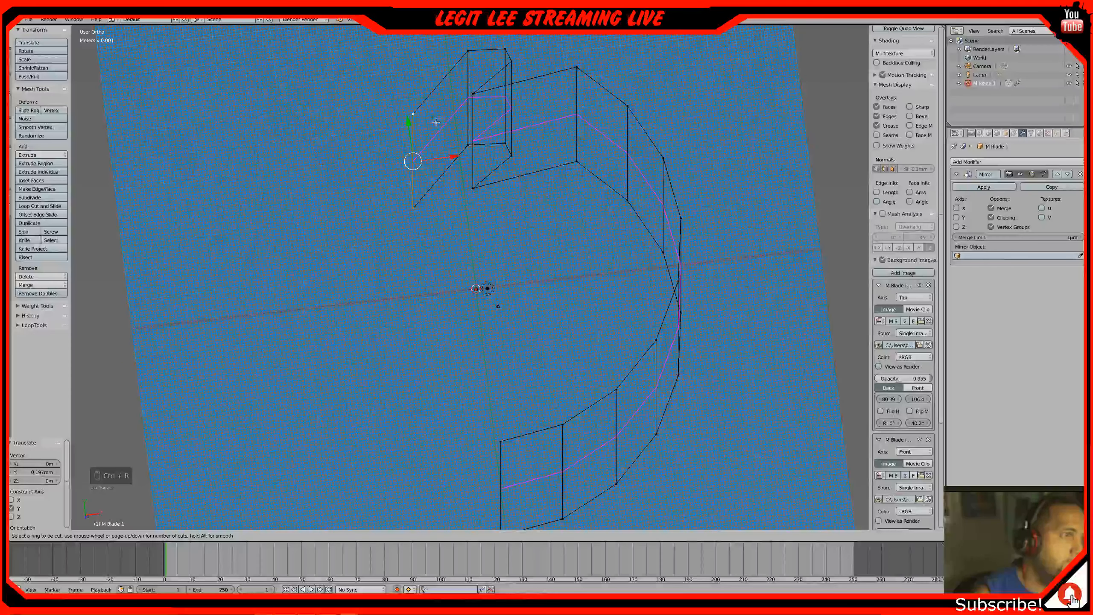
pyautogui.click(436, 123)
pyautogui.click(438, 100)
pyautogui.press('KP_1')
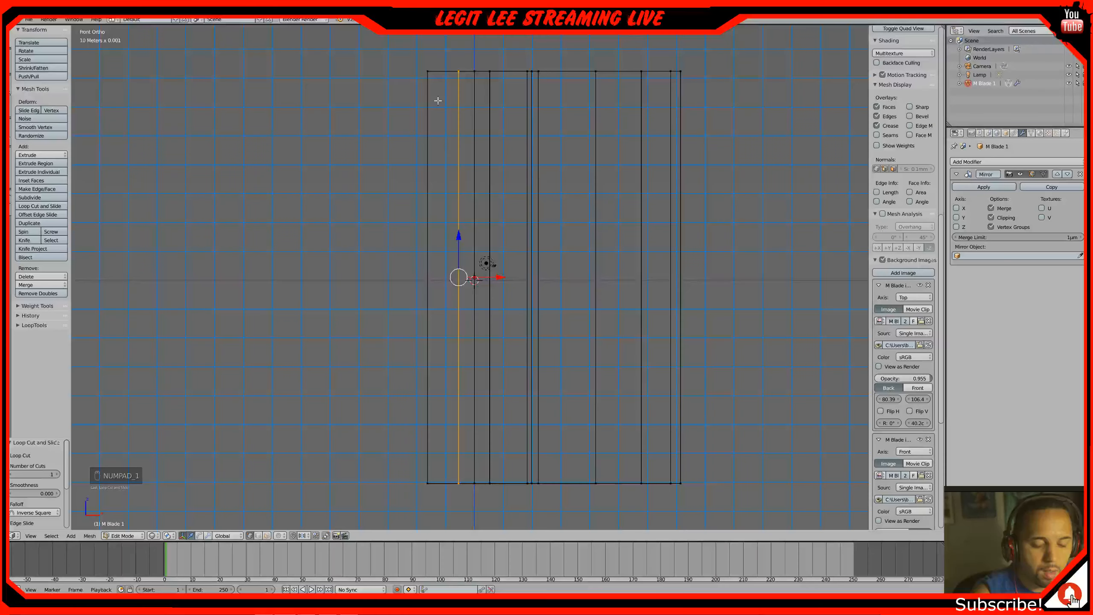
# In the top view, move the new cut's vertices along X and Y onto the reference slot's bend, fine-tuning by 0.886 mm X and 0.493 mm Y
pyautogui.press('KP_7')
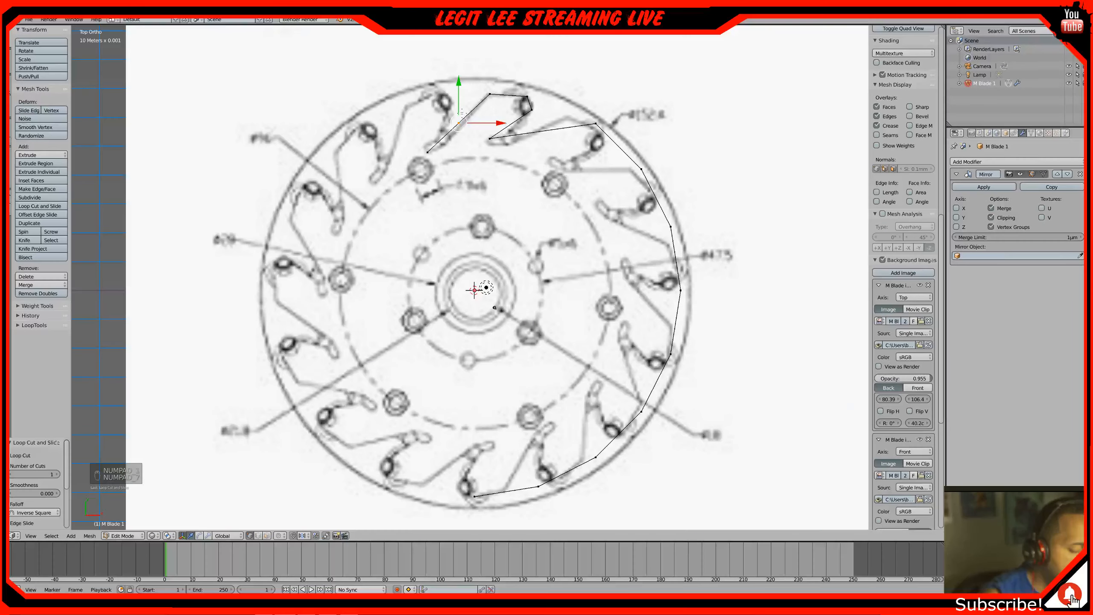
pyautogui.moveTo(460, 113); pyautogui.dragTo(483, 137)
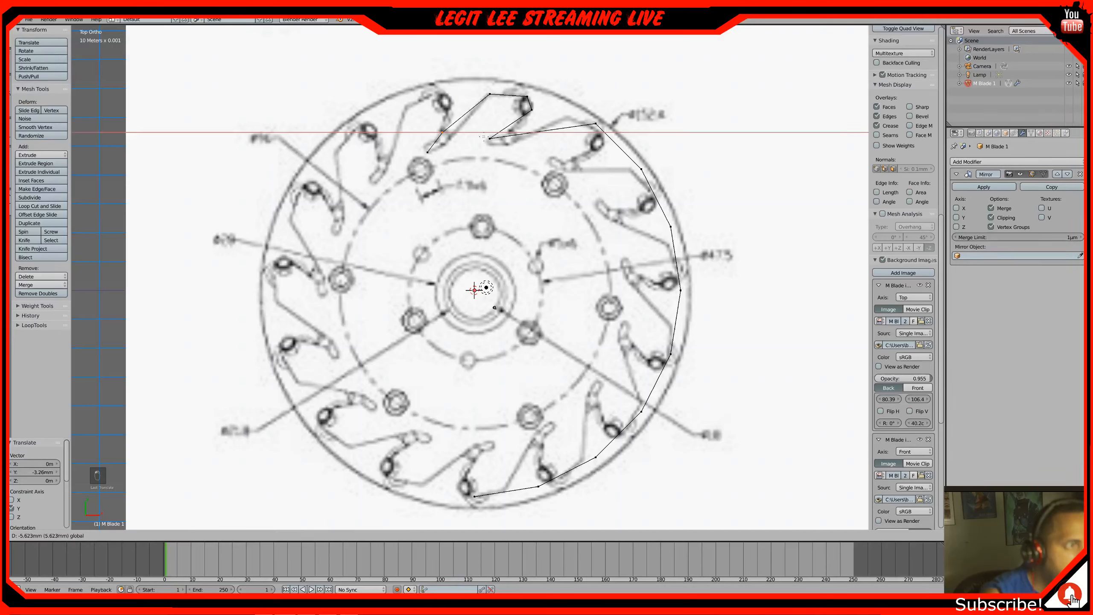
pyautogui.moveTo(442, 93); pyautogui.dragTo(441, 110)
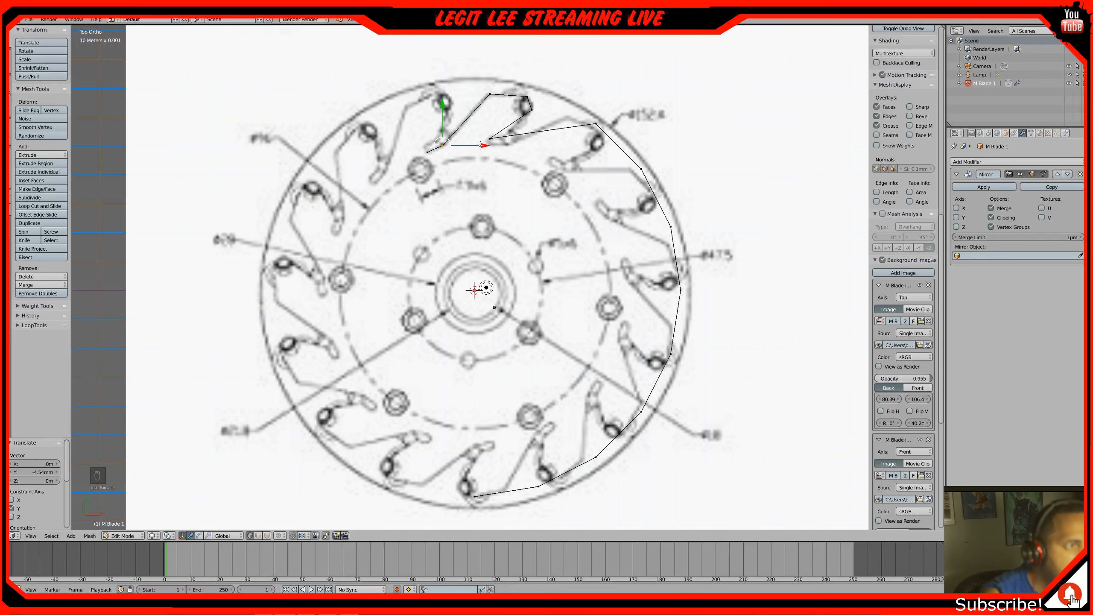
pyautogui.moveTo(483, 145); pyautogui.dragTo(486, 144)
pyautogui.moveTo(444, 108); pyautogui.dragTo(445, 105)
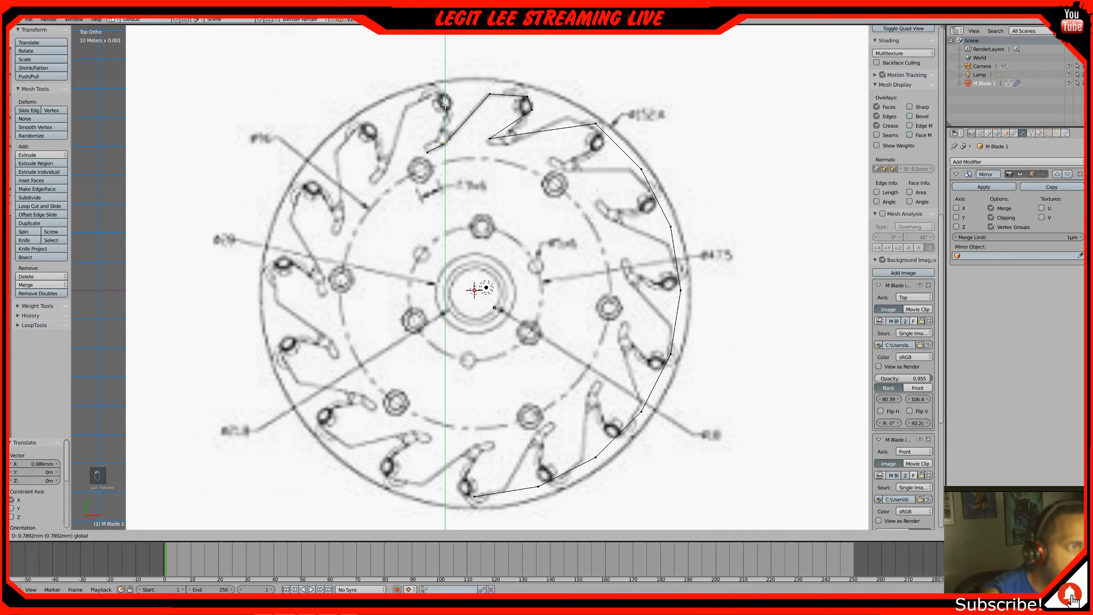
pyautogui.click(425, 146)
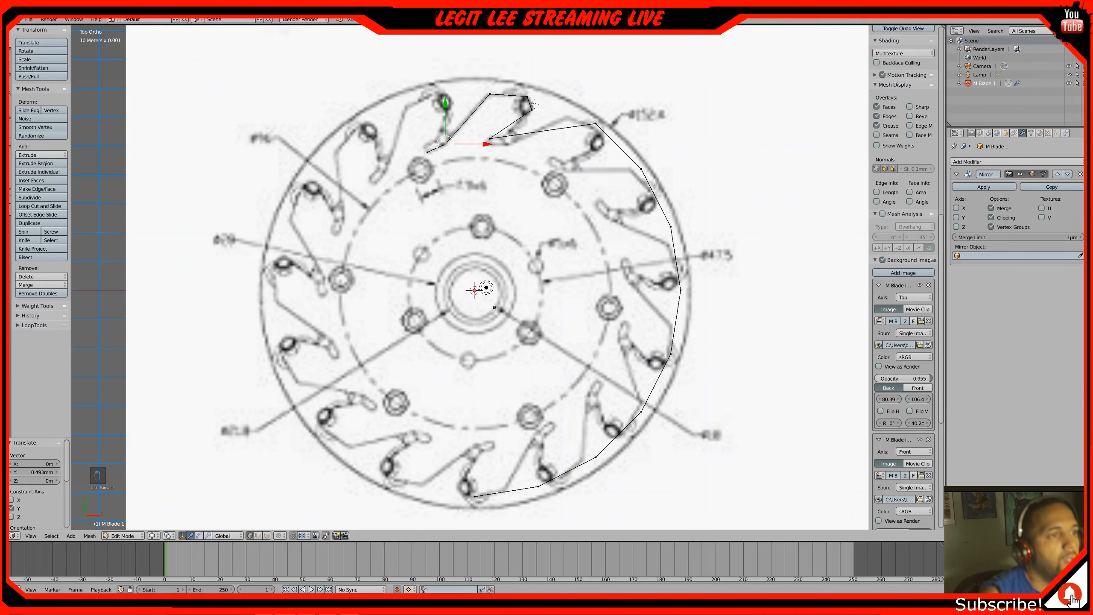
# Add a single loop cut in the short narrow face at the blade's hooked tip, with an edge slide value of 1
pyautogui.moveTo(532, 99)
pyautogui.mouseDown(button='middle')
pyautogui.moveTo(498, 112)
pyautogui.moveTo(532, 115)
pyautogui.mouseUp(button='middle')
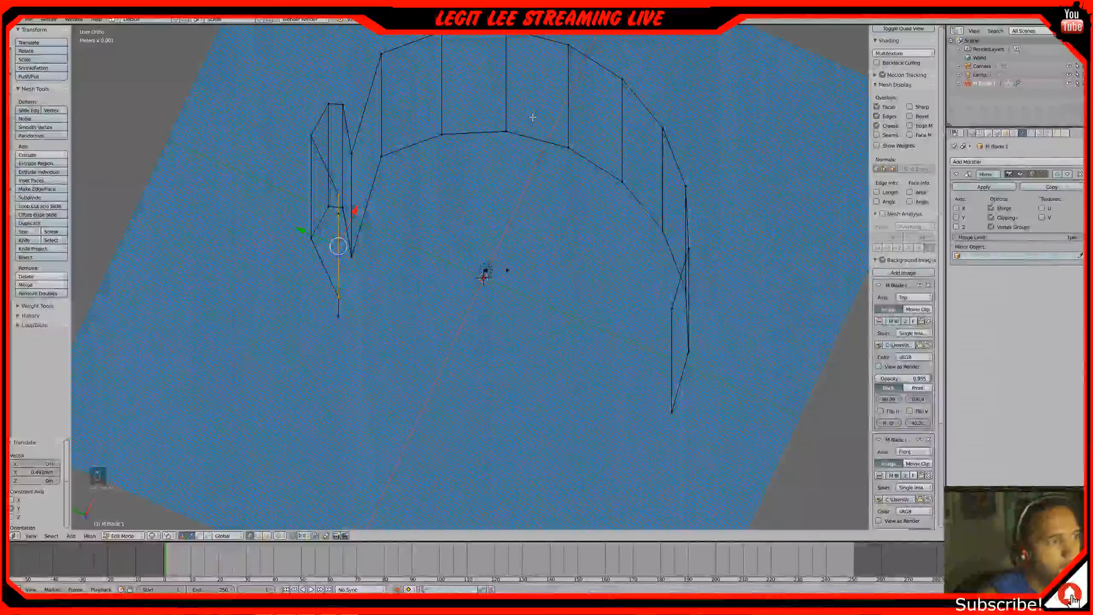
pyautogui.press('a')
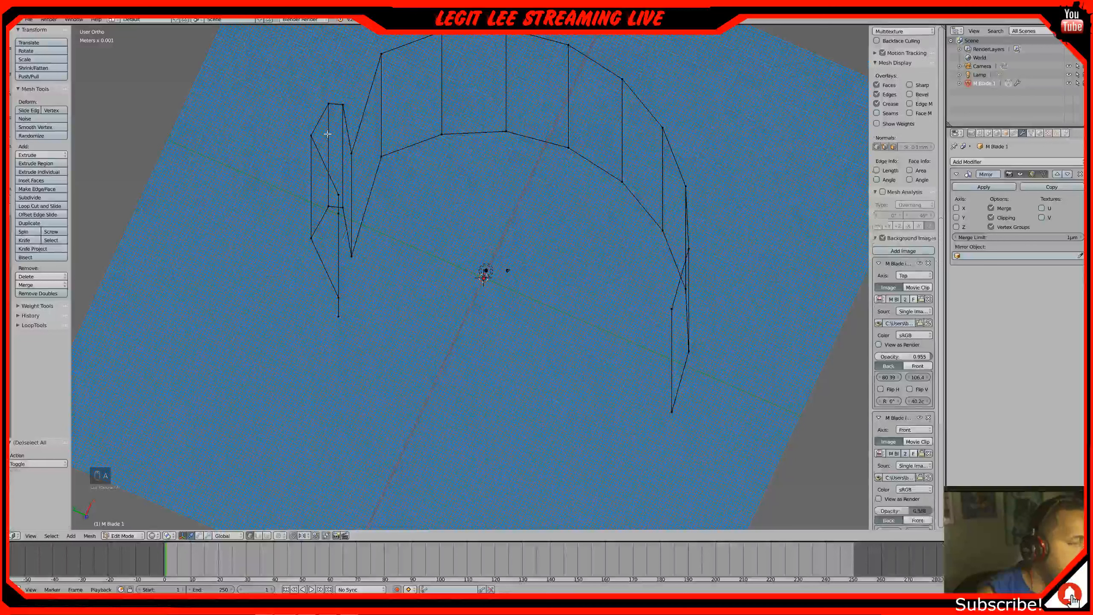
pyautogui.hotkey('ctrl', 'r')
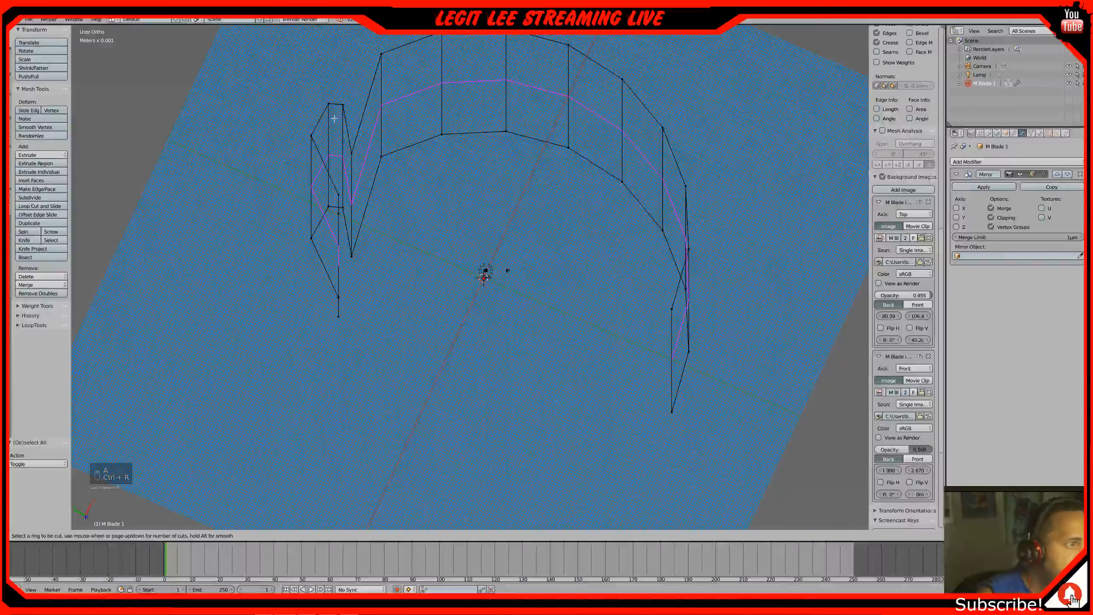
pyautogui.click(337, 104)
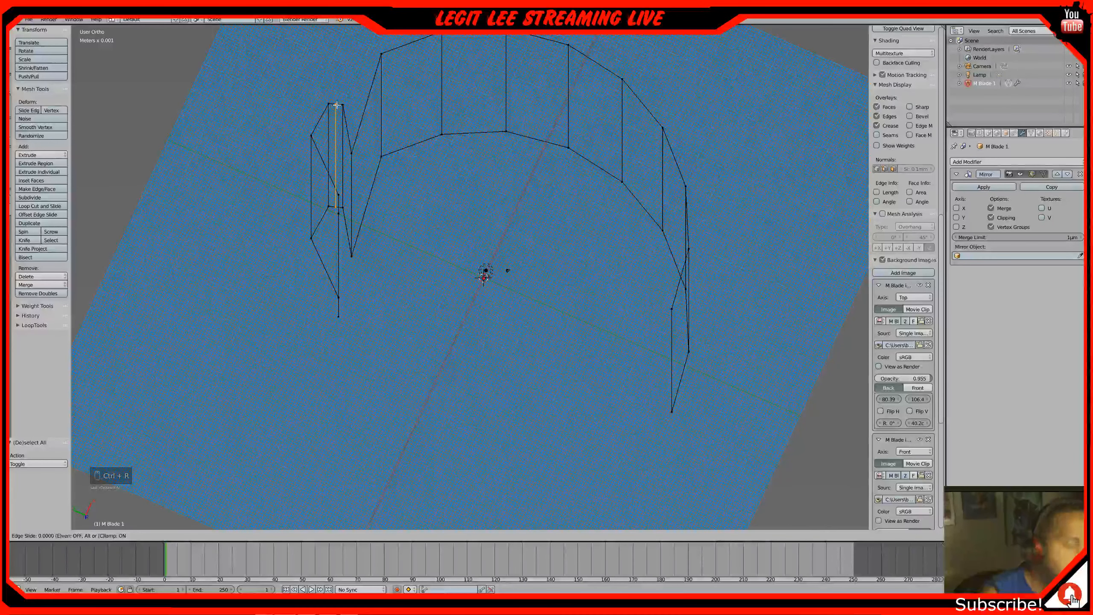
pyautogui.press('1')
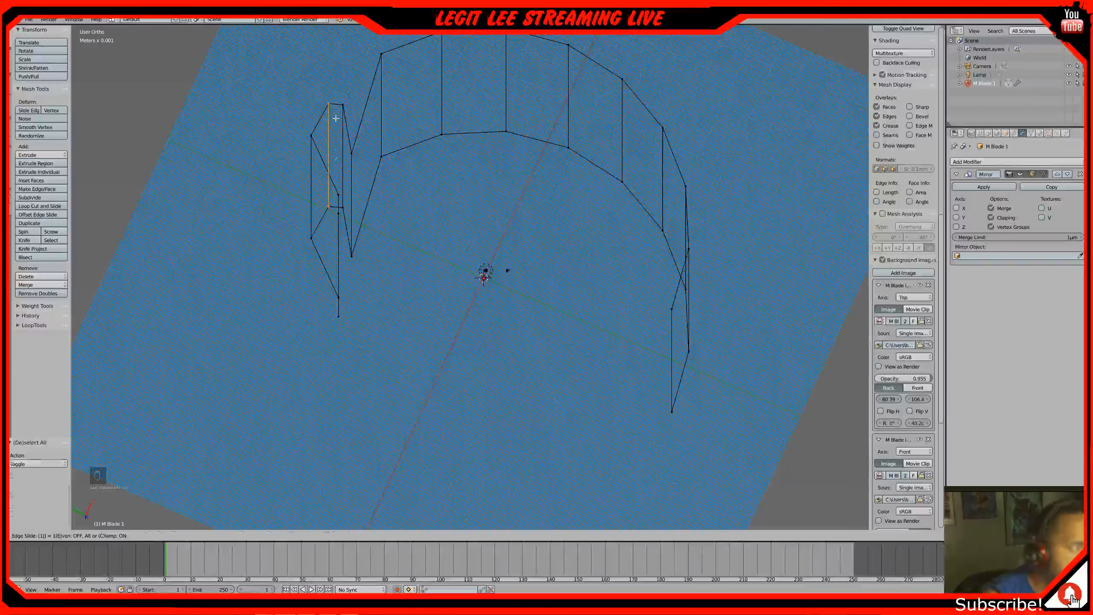
pyautogui.press('Return')
# Add a centred loop cut in the blade tip's short face and move it 1.38 mm along X around the reference hole
pyautogui.hotkey('ctrl', 'r')
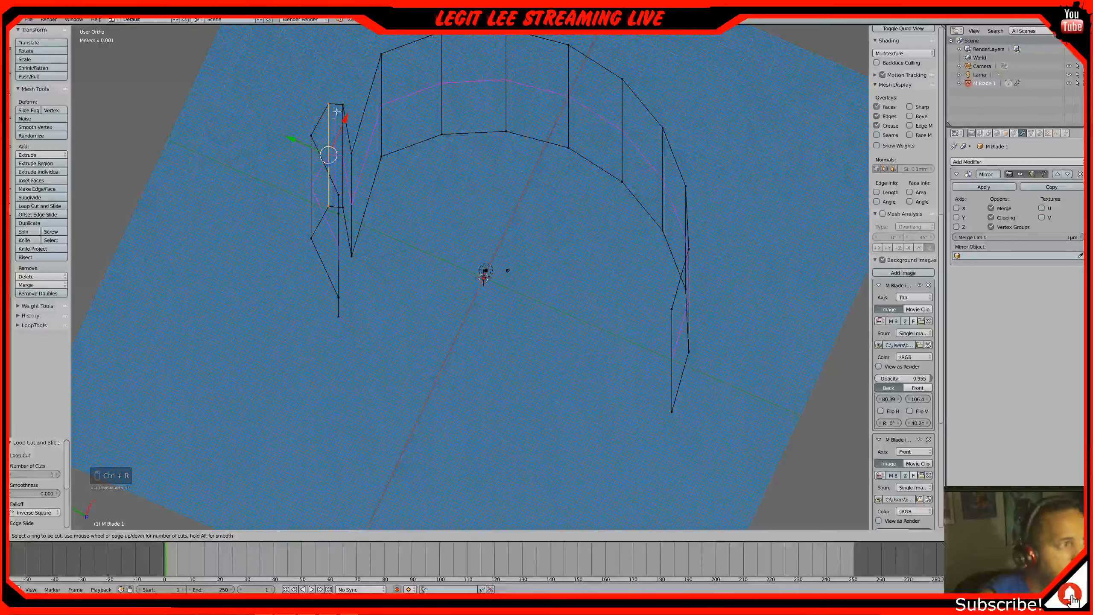
pyautogui.click(339, 104)
pyautogui.rightClick(339, 104)
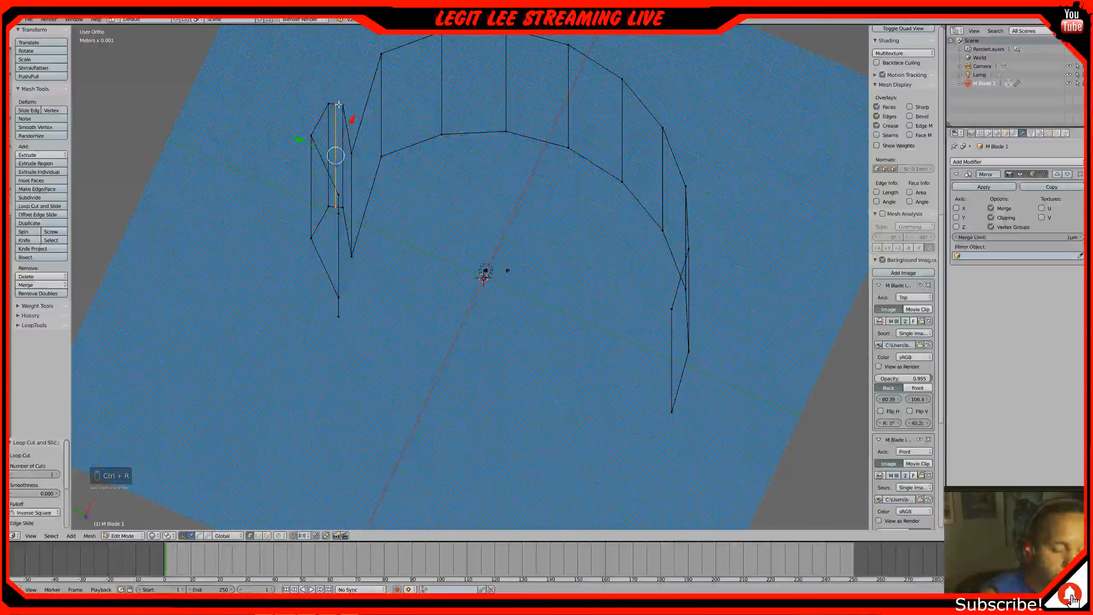
pyautogui.press('KP_7')
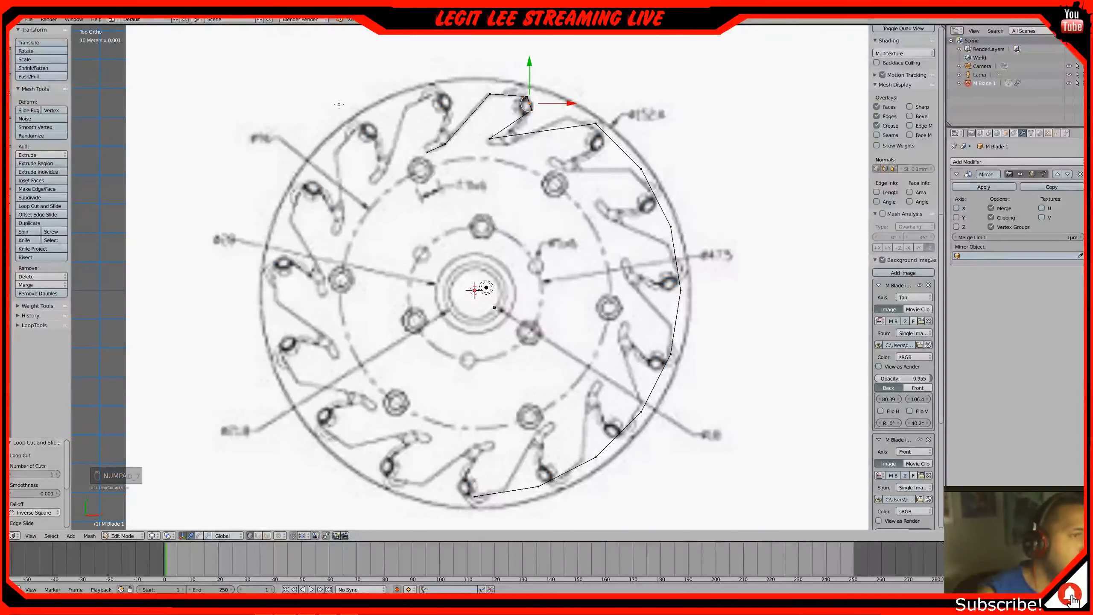
pyautogui.moveTo(566, 102); pyautogui.dragTo(569, 101)
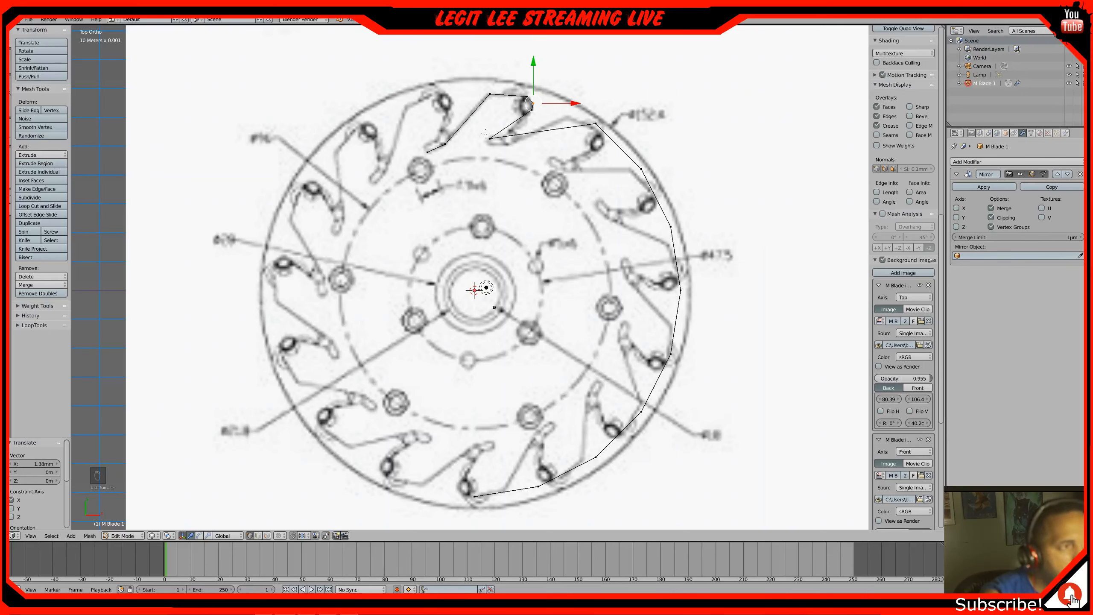
# Box-select only the inner notch vertices and move them -1.58 mm along Y and -0.888 mm along X
pyautogui.press('b')
pyautogui.moveTo(483, 133); pyautogui.dragTo(503, 152)
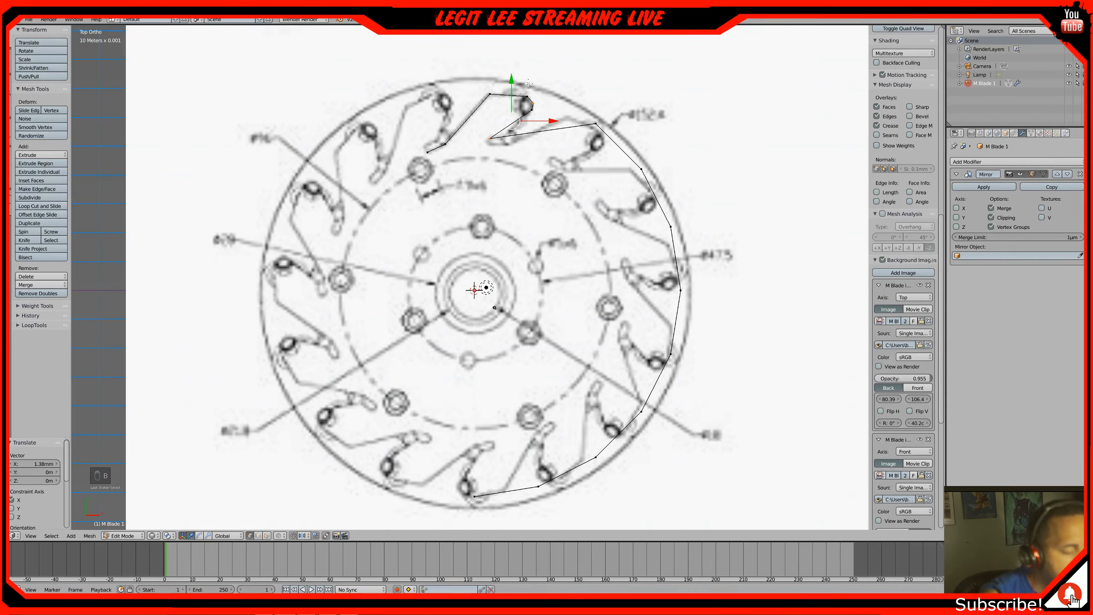
pyautogui.press('a')
pyautogui.scroll(-5, 904, 301)
pyautogui.press('b')
pyautogui.moveTo(481, 123); pyautogui.dragTo(499, 152)
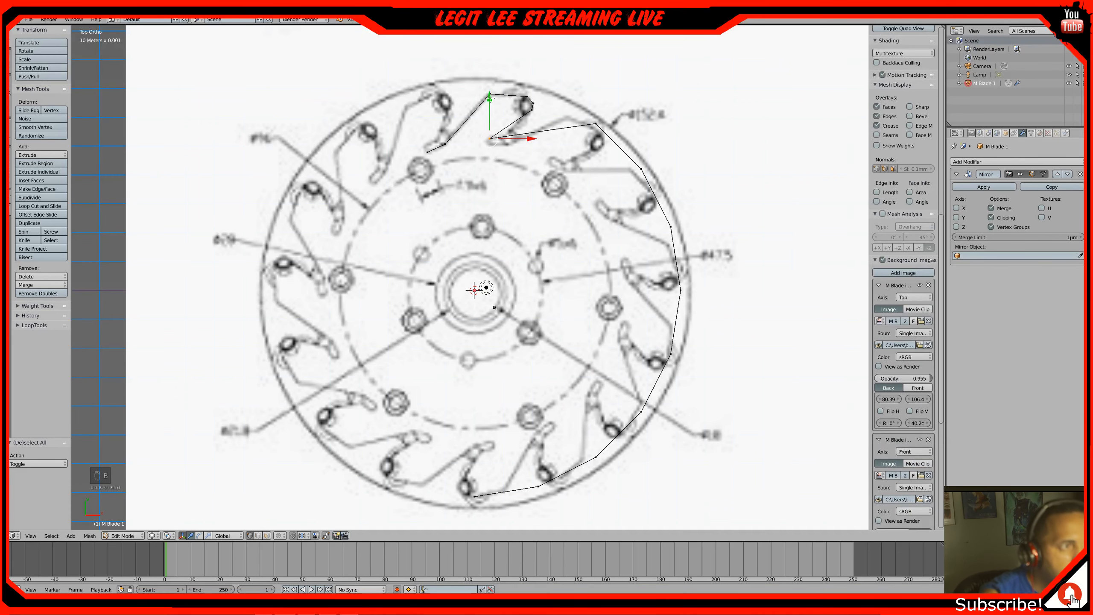
pyautogui.press('g')
pyautogui.press('y')
pyautogui.click(490, 102)
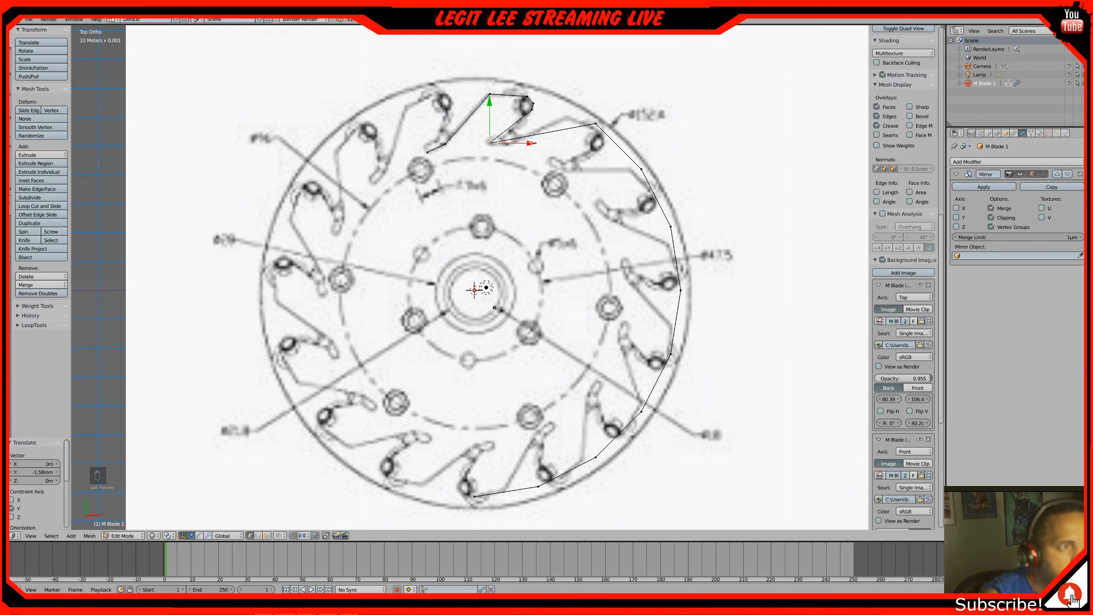
pyautogui.moveTo(532, 143); pyautogui.dragTo(529, 144)
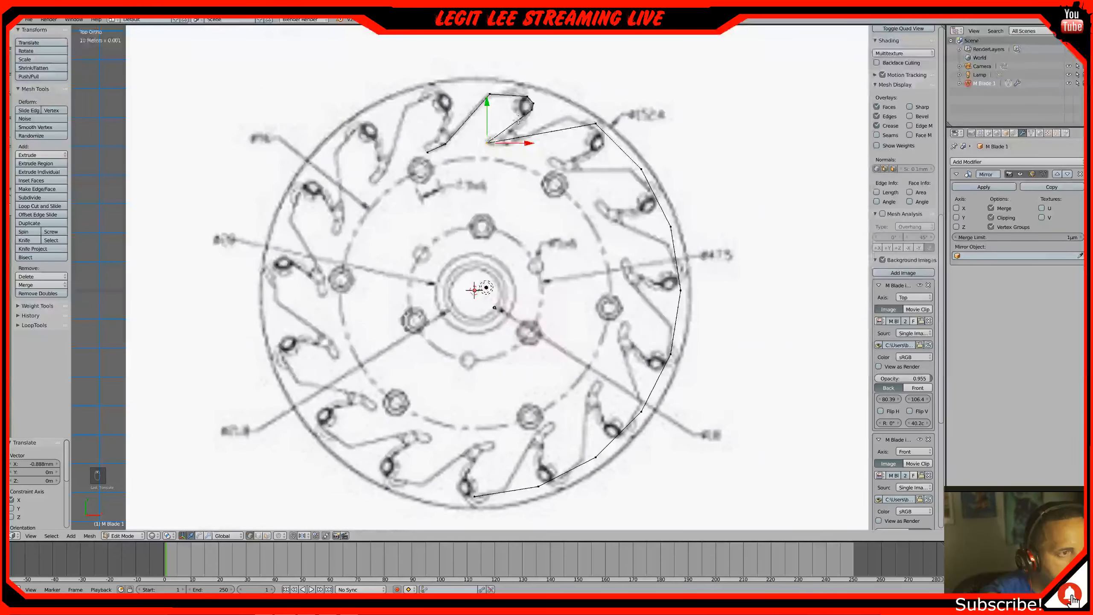
# Add a centred vertical loop cut in the slanted face between the blade tip and the inner notch, viewed from the top
pyautogui.moveTo(518, 121); pyautogui.dragTo(538, 113, button='middle')
pyautogui.hotkey('ctrl', 'r')
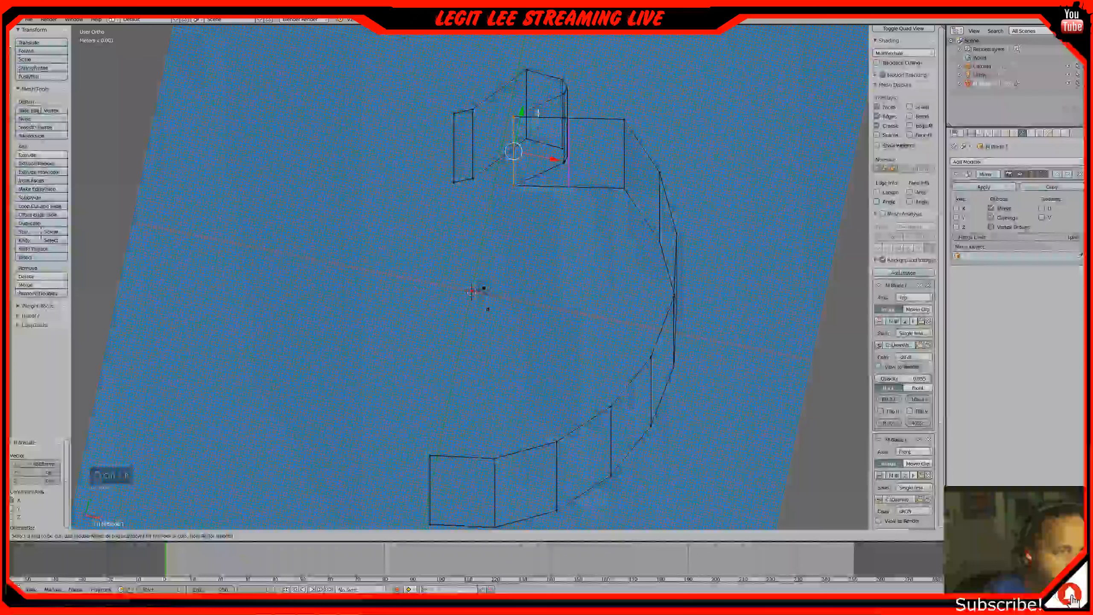
pyautogui.click(538, 113)
pyautogui.rightClick(539, 108)
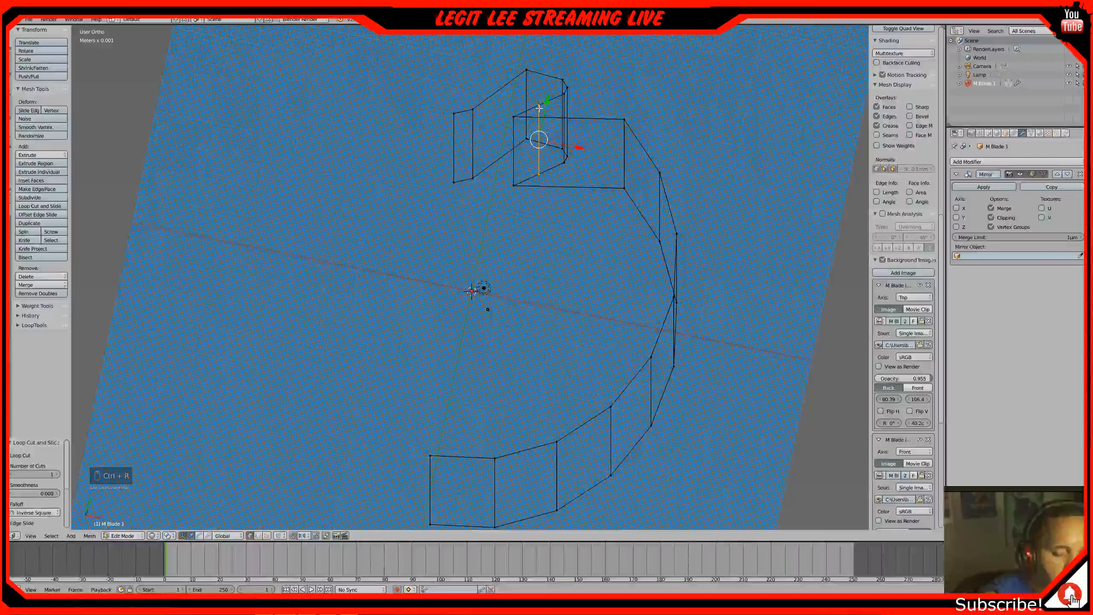
pyautogui.press('KP_7')
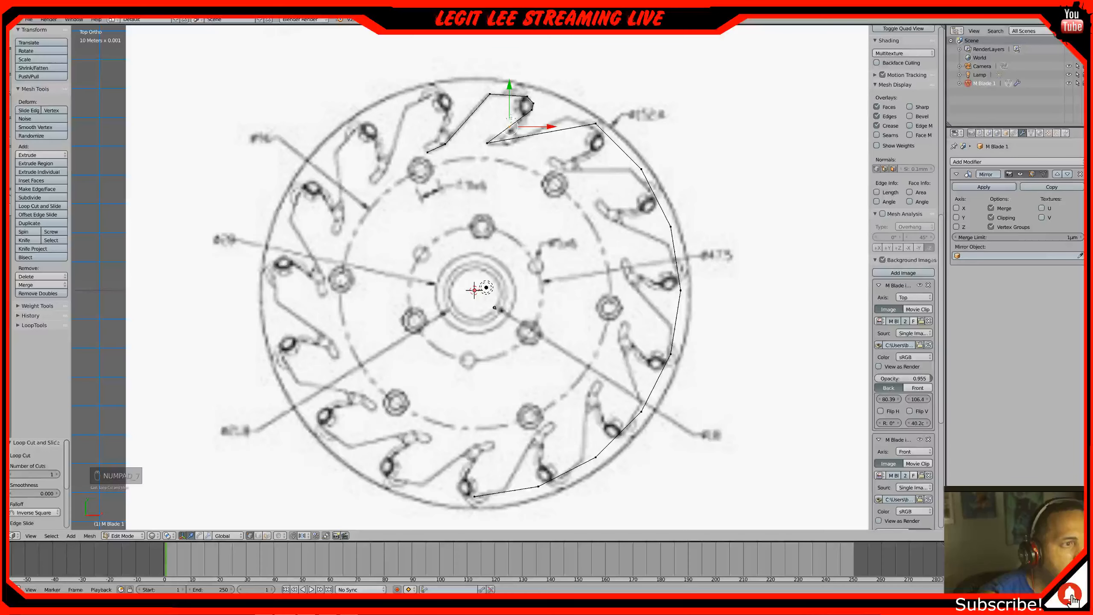
# Move the new cut's vertices -3.35 mm along Y, slightly along negative X, and a further -0.789 mm along Y
pyautogui.press('g')
pyautogui.press('y')
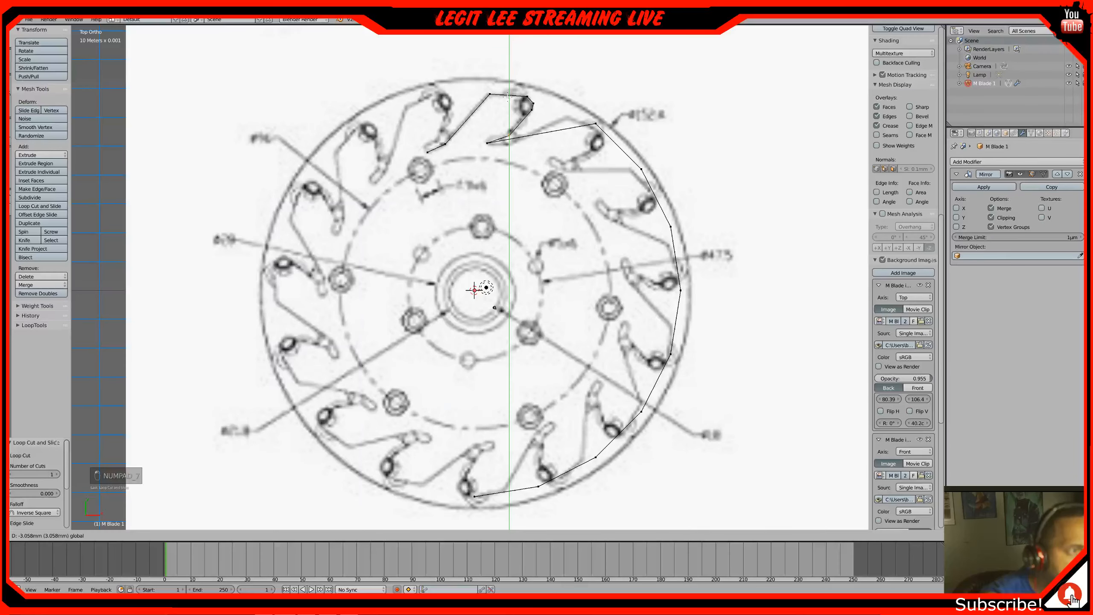
pyautogui.click(508, 97)
pyautogui.press('g')
pyautogui.press('x')
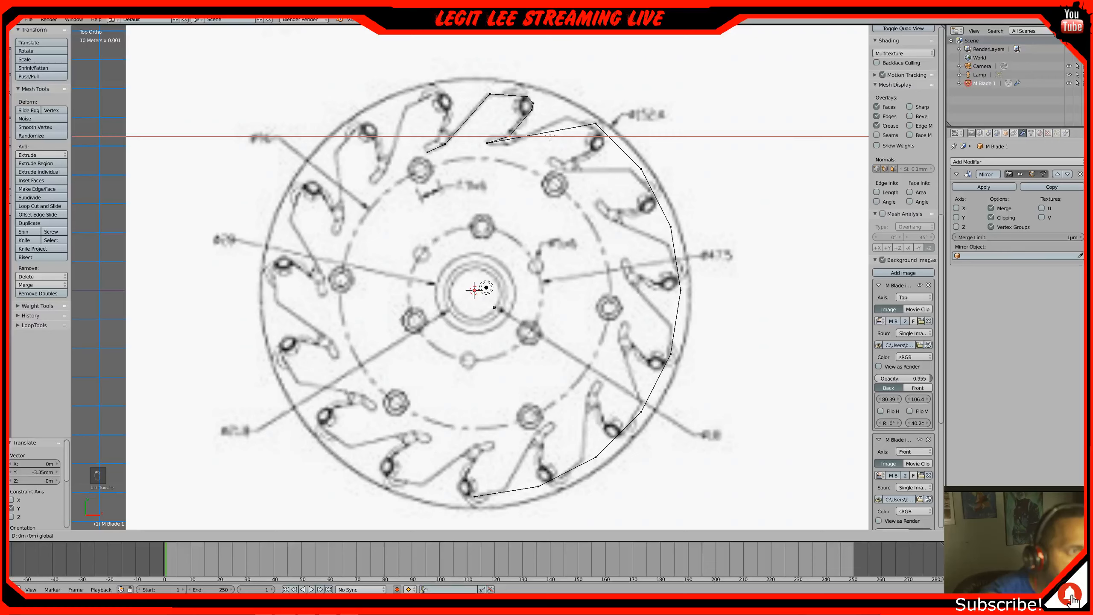
pyautogui.moveTo(550, 137); pyautogui.dragTo(543, 136)
pyautogui.moveTo(502, 96); pyautogui.dragTo(502, 99)
# Box-select the vertices at the notch's inner end and nudge them slightly along Y against the reference slot
pyautogui.rightClick(486, 143)
pyautogui.press('b')
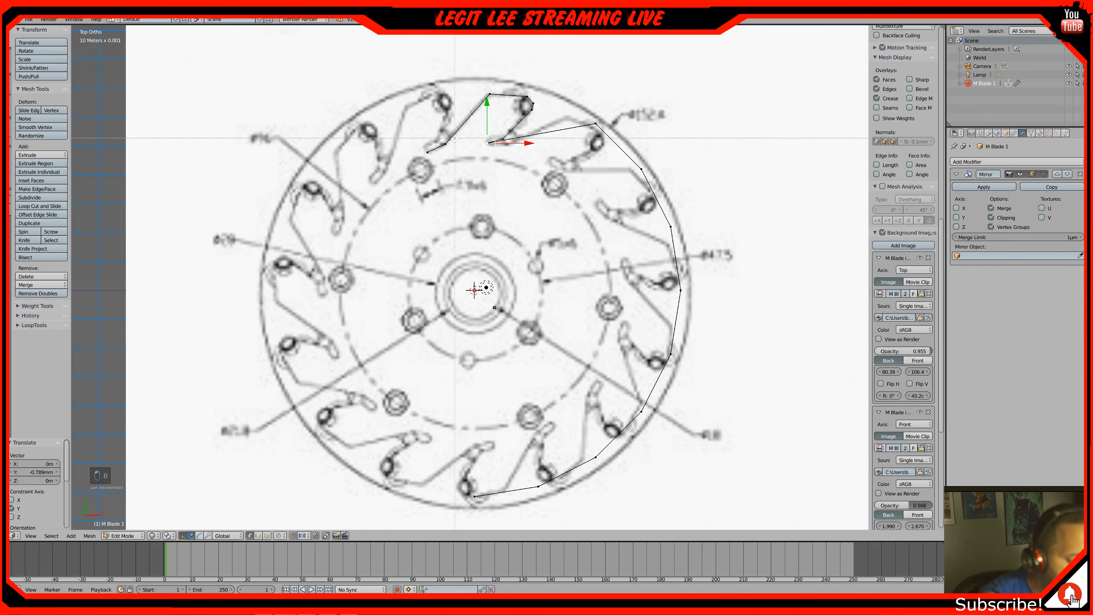
pyautogui.moveTo(467, 134); pyautogui.dragTo(495, 155)
pyautogui.moveTo(488, 106); pyautogui.dragTo(490, 108)
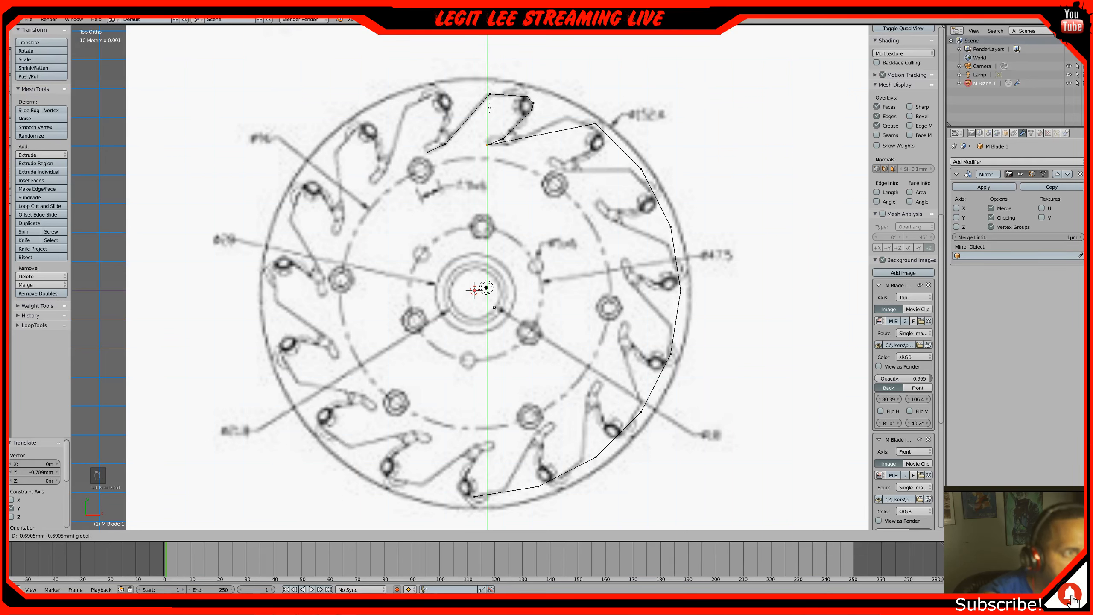
pyautogui.moveTo(489, 108); pyautogui.dragTo(490, 107)
pyautogui.moveTo(490, 107); pyautogui.dragTo(490, 107)
pyautogui.click(490, 106)
# Box-select the loop-cut vertices beside the notch end and move them -4.24 mm along X and 0.555 mm along Y
pyautogui.press('a')
pyautogui.press('b')
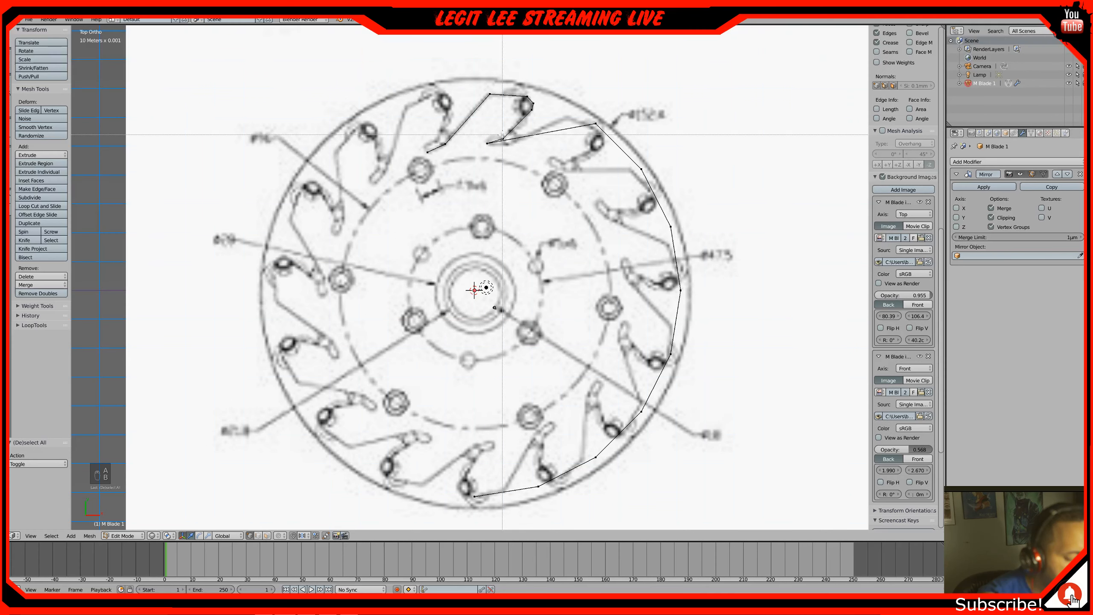
pyautogui.moveTo(502, 135); pyautogui.dragTo(511, 144)
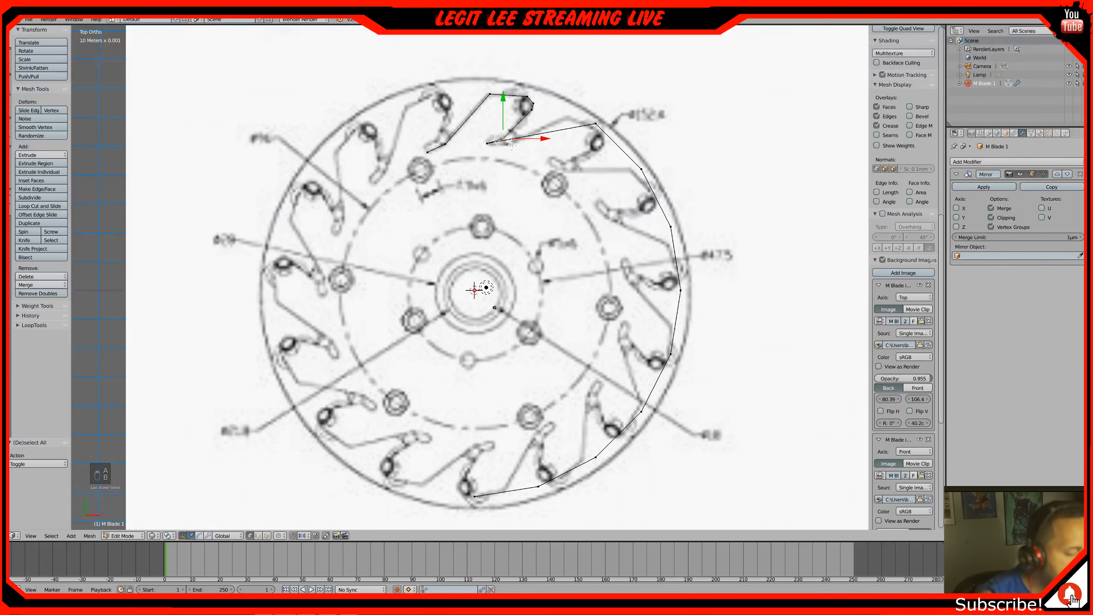
pyautogui.press('KP_Decimal')
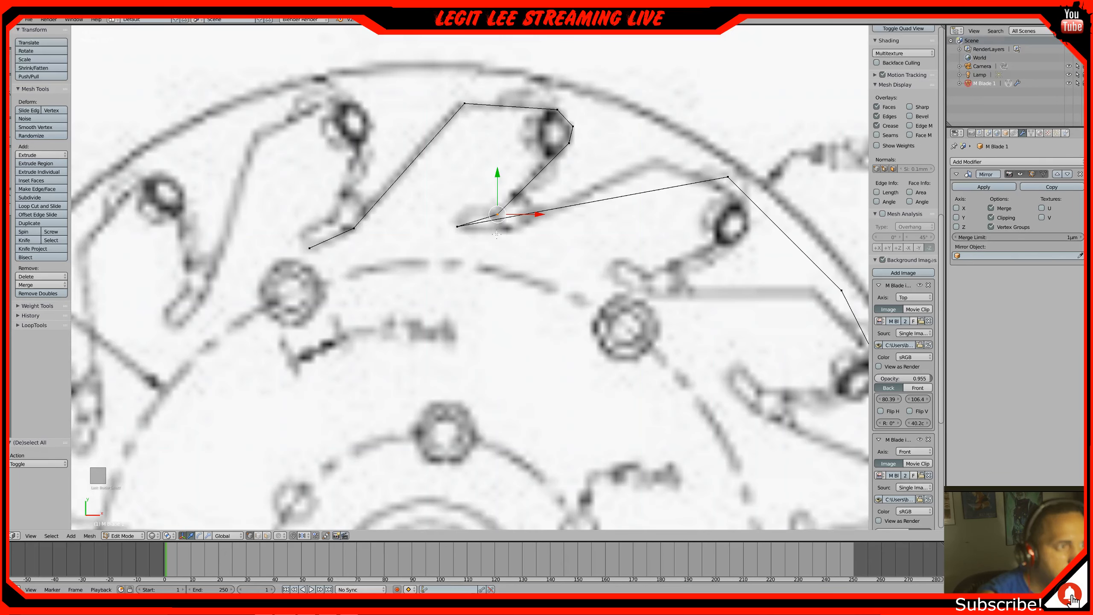
pyautogui.press('g')
pyautogui.press('x')
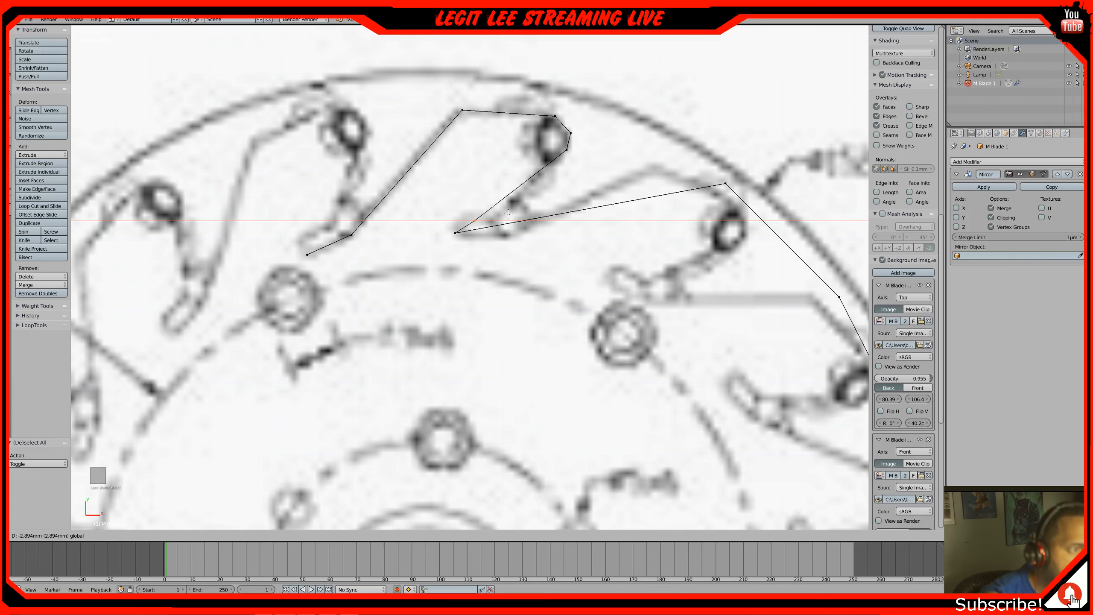
pyautogui.click(499, 213)
pyautogui.press('g')
pyautogui.press('y')
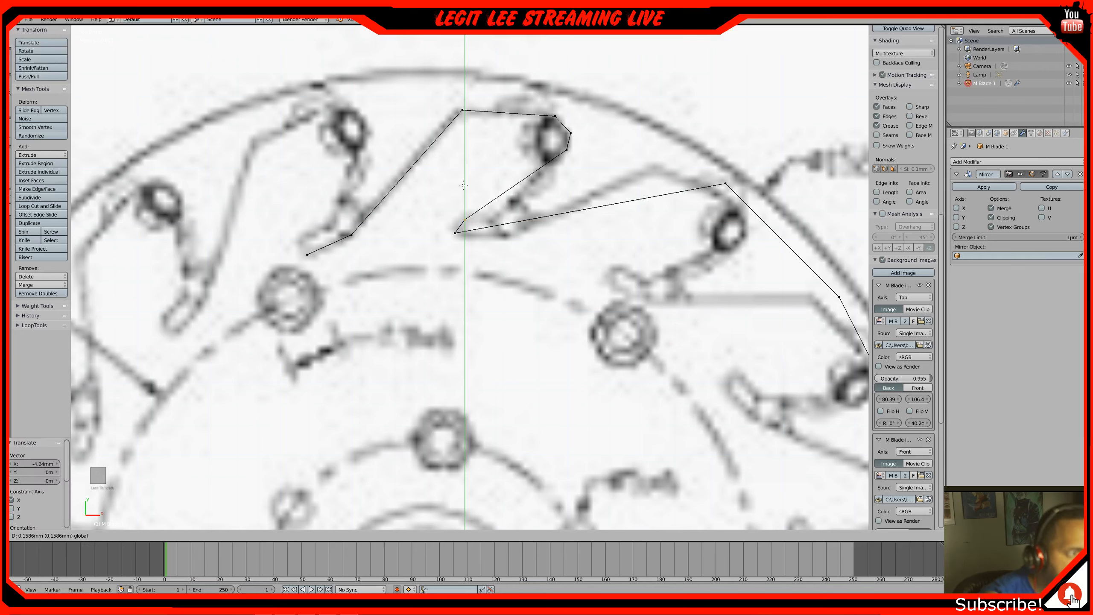
pyautogui.click(463, 185)
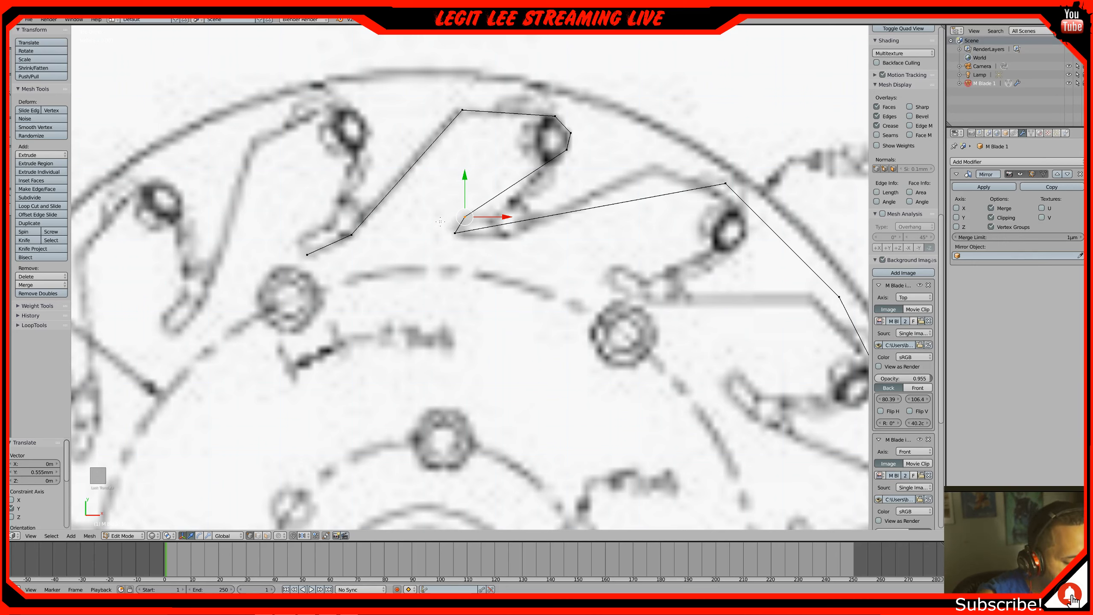
# Box-select the notch's innermost vertices and move them 0.396 mm along Y
pyautogui.press('a')
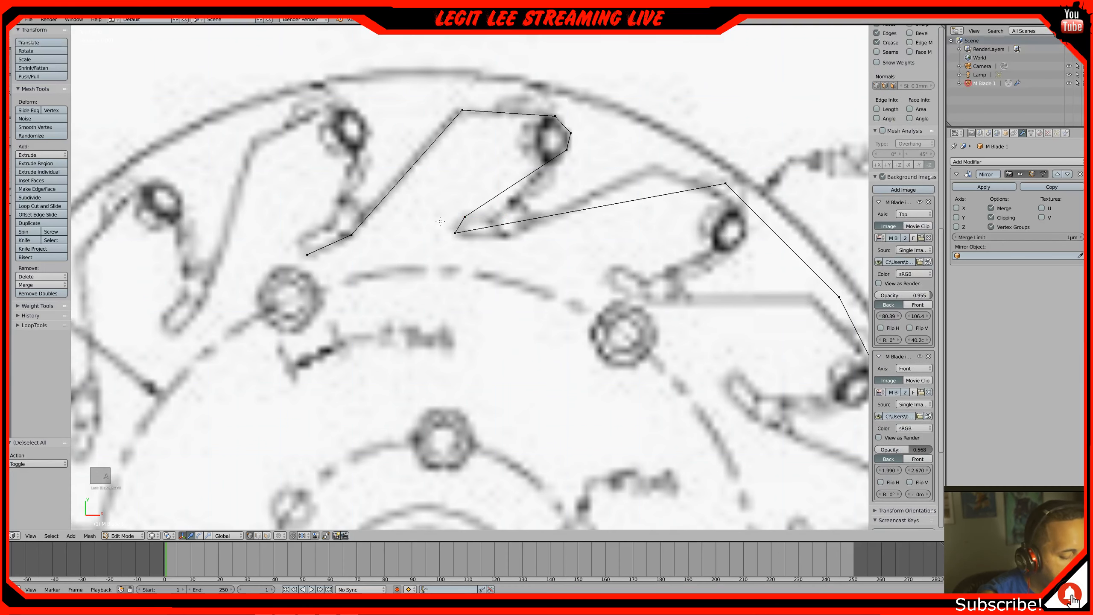
pyautogui.press('b')
pyautogui.moveTo(439, 218); pyautogui.dragTo(468, 256)
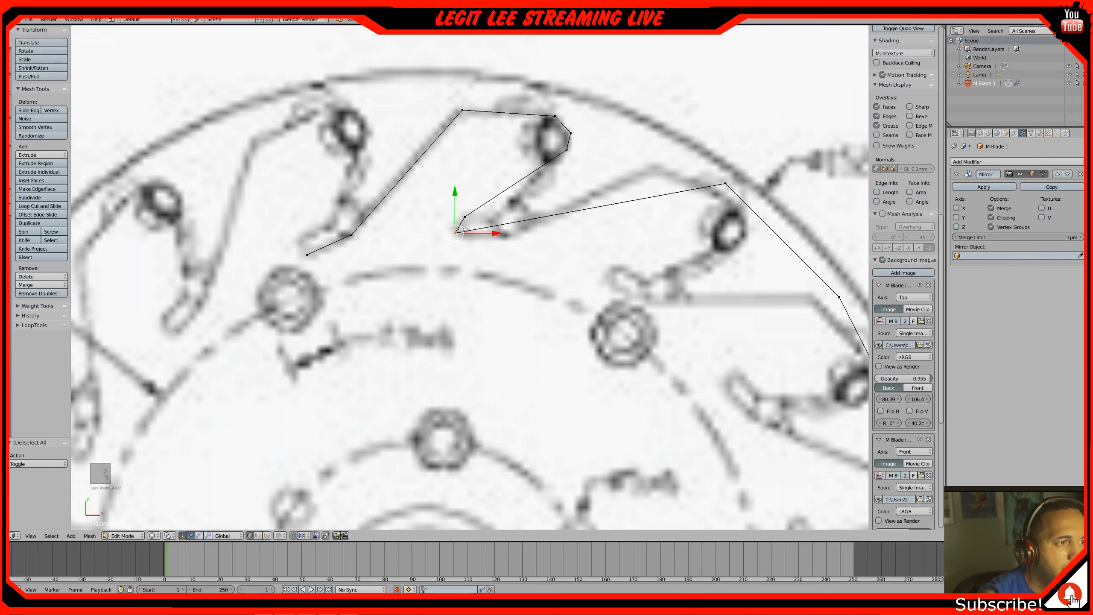
pyautogui.press('g')
pyautogui.press('y')
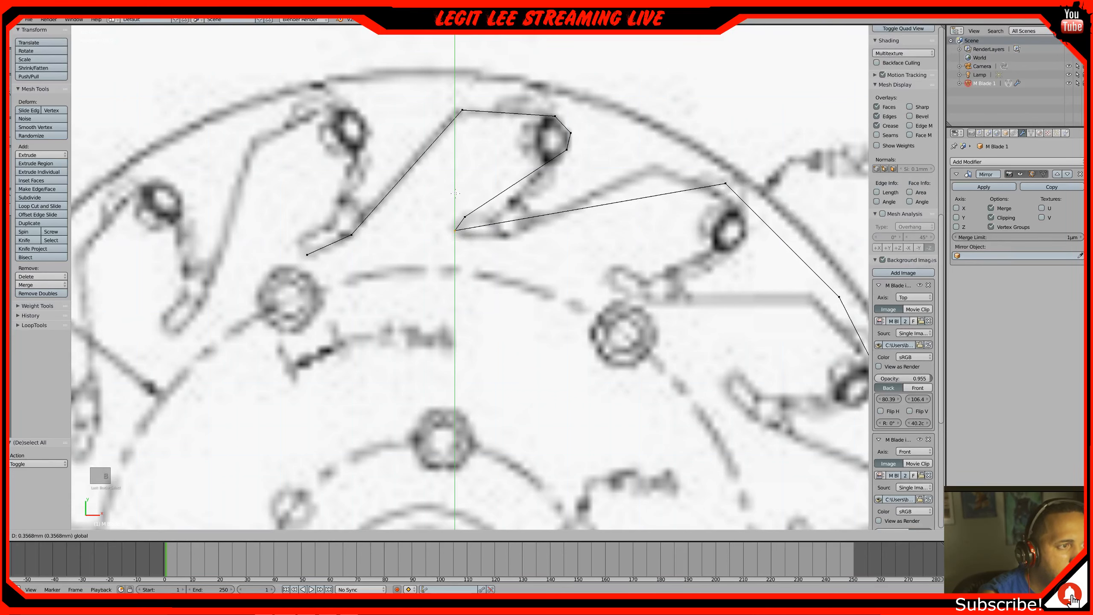
pyautogui.click(454, 193)
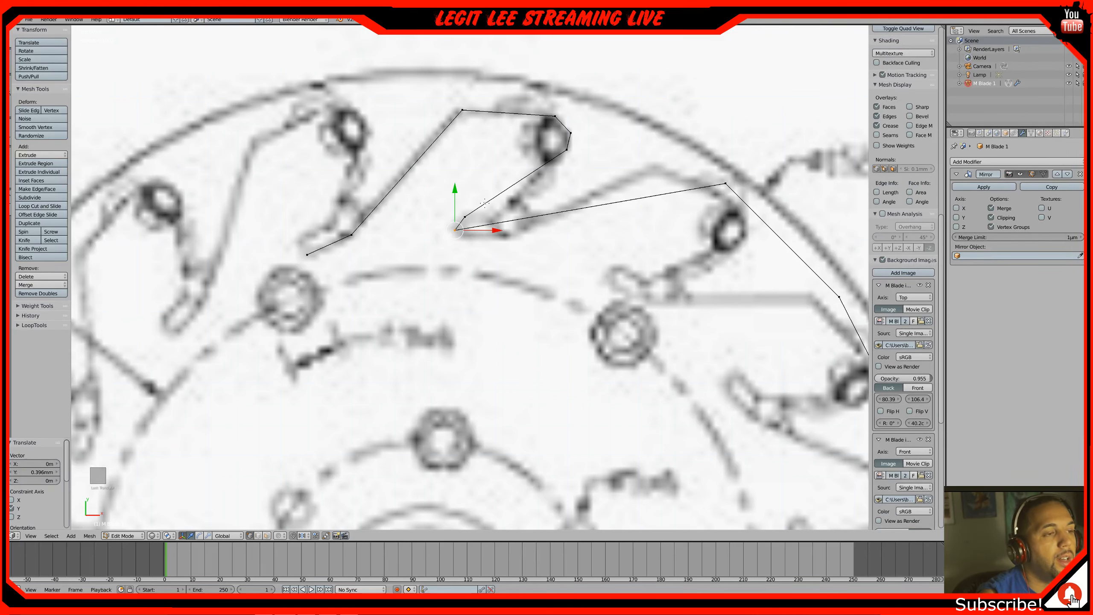
# Add one centred loop cut across the slot wall between the roller hole and the notch's inner end
pyautogui.press('a')
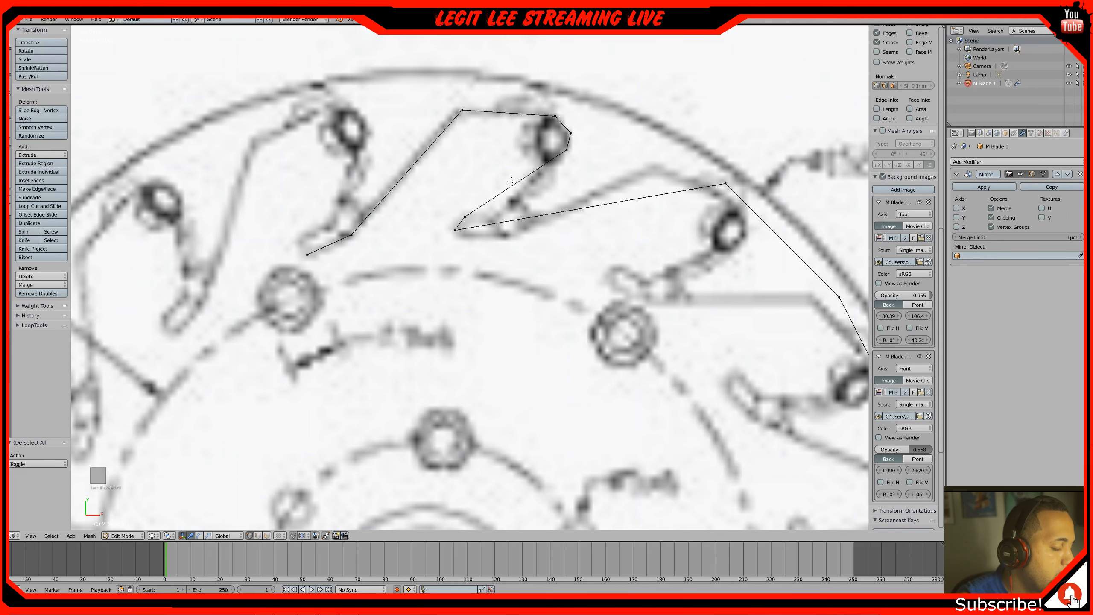
pyautogui.moveTo(532, 184); pyautogui.dragTo(524, 174, button='middle')
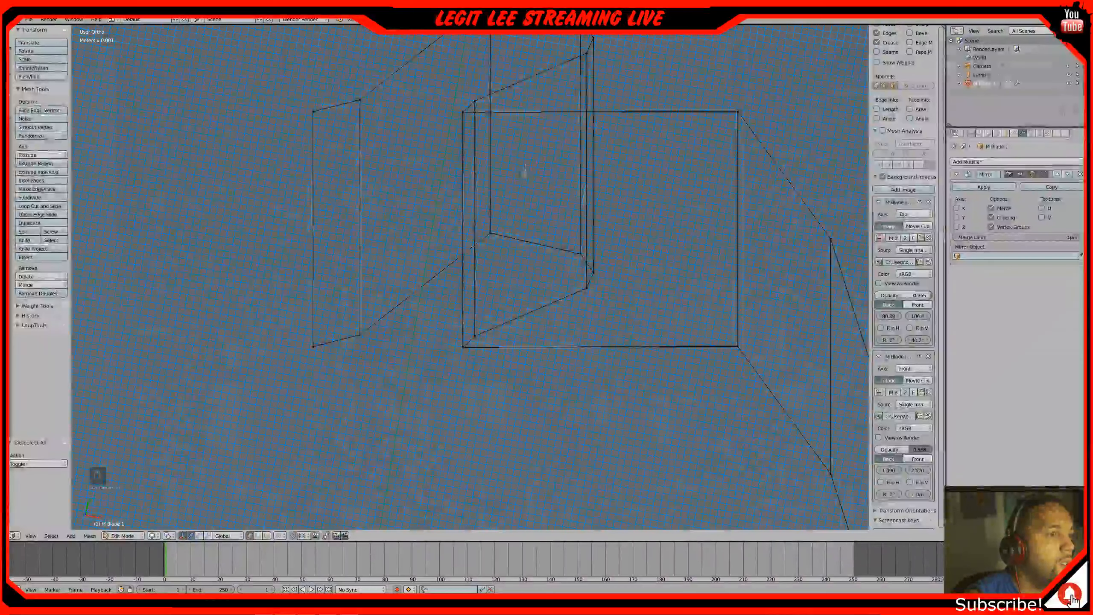
pyautogui.hotkey('ctrl', 'r')
pyautogui.click(516, 89)
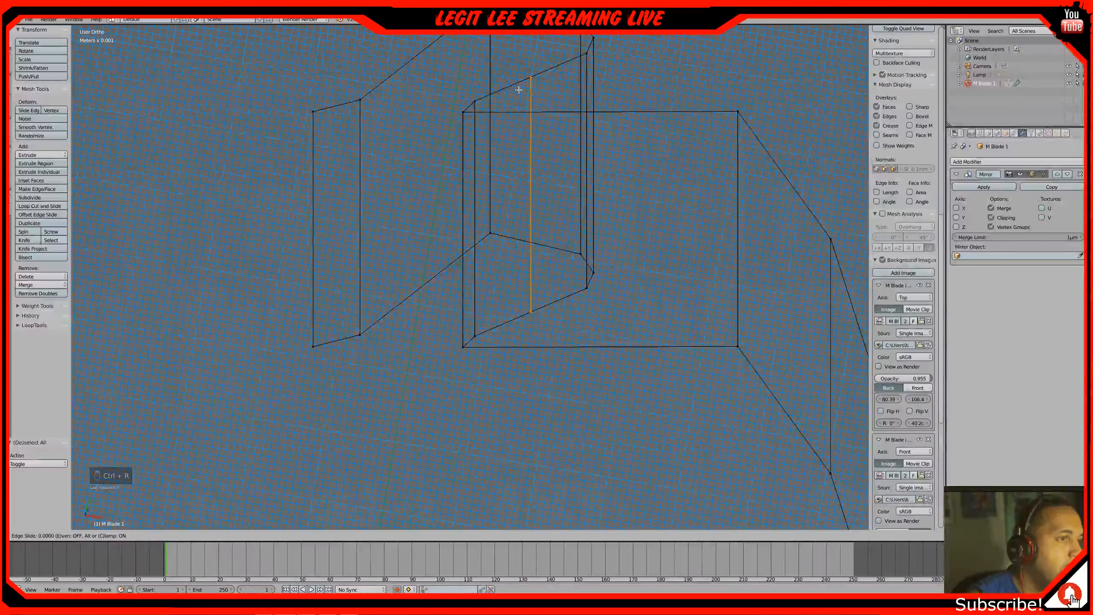
pyautogui.click(518, 90)
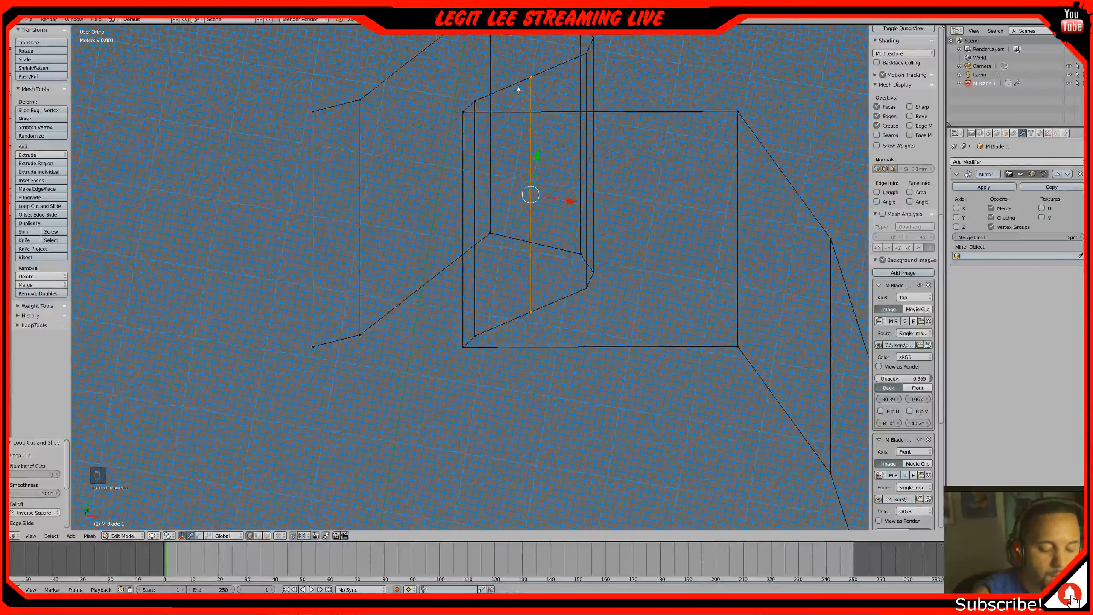
pyautogui.press('KP_7')
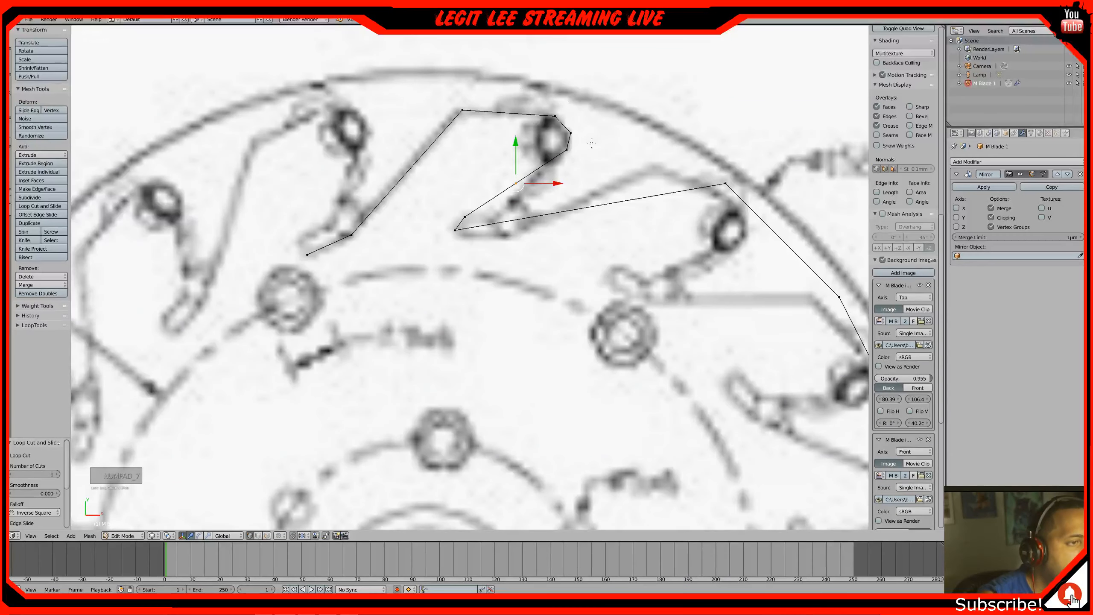
# Move the new cut's vertices along negative Y, -3.13 mm along X, and a further -0.595 mm along Y to follow the slot
pyautogui.moveTo(516, 143); pyautogui.dragTo(506, 174)
pyautogui.moveTo(559, 218); pyautogui.dragTo(536, 222)
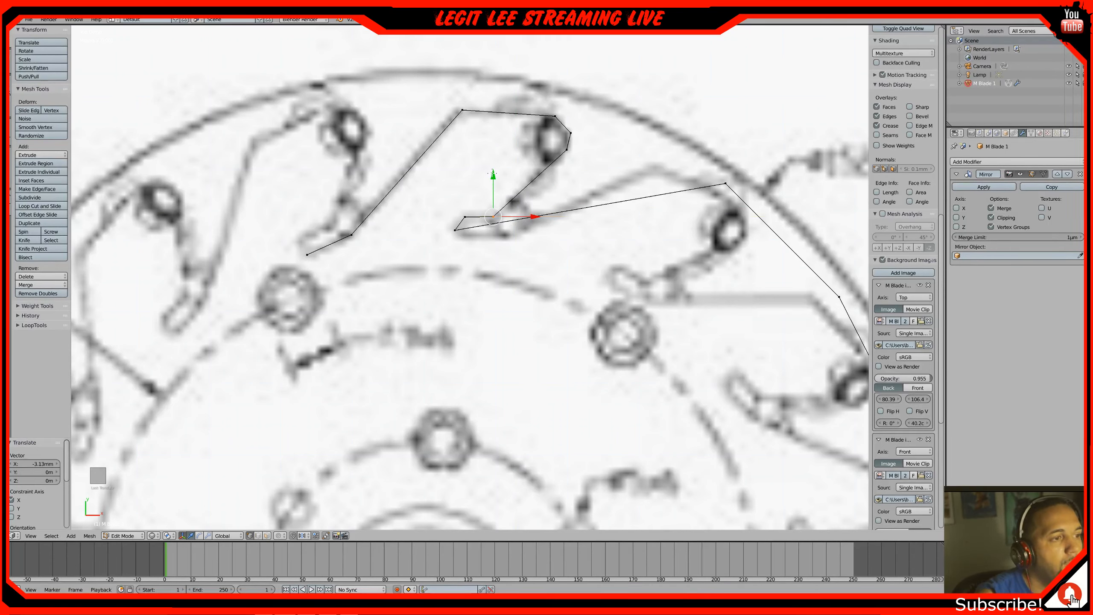
pyautogui.moveTo(492, 176); pyautogui.dragTo(492, 181)
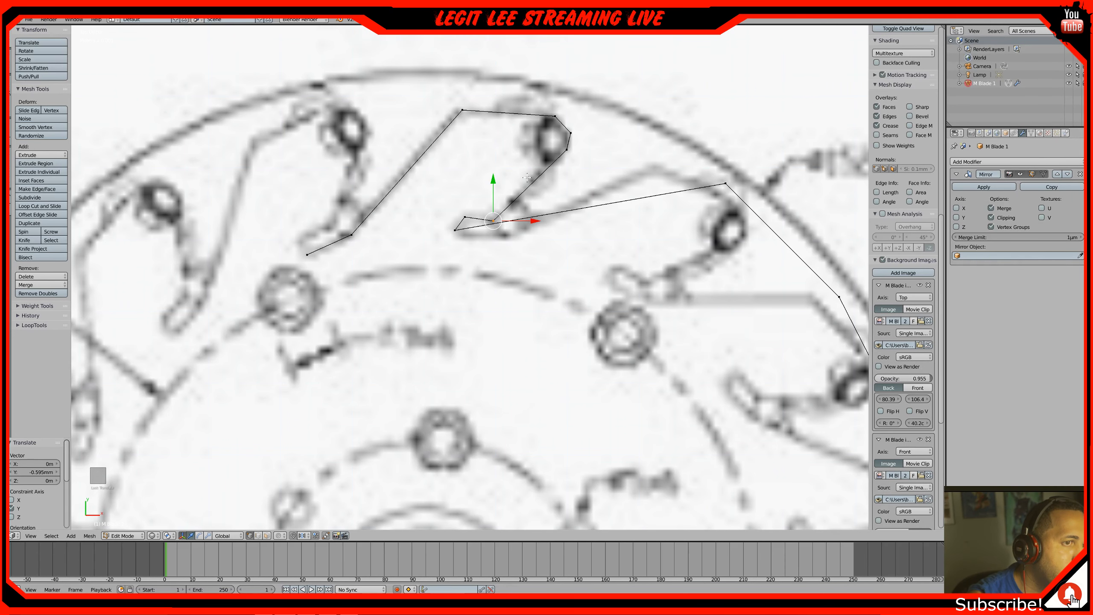
pyautogui.scroll(-4, 527, 178)
pyautogui.scroll(2, 527, 177)
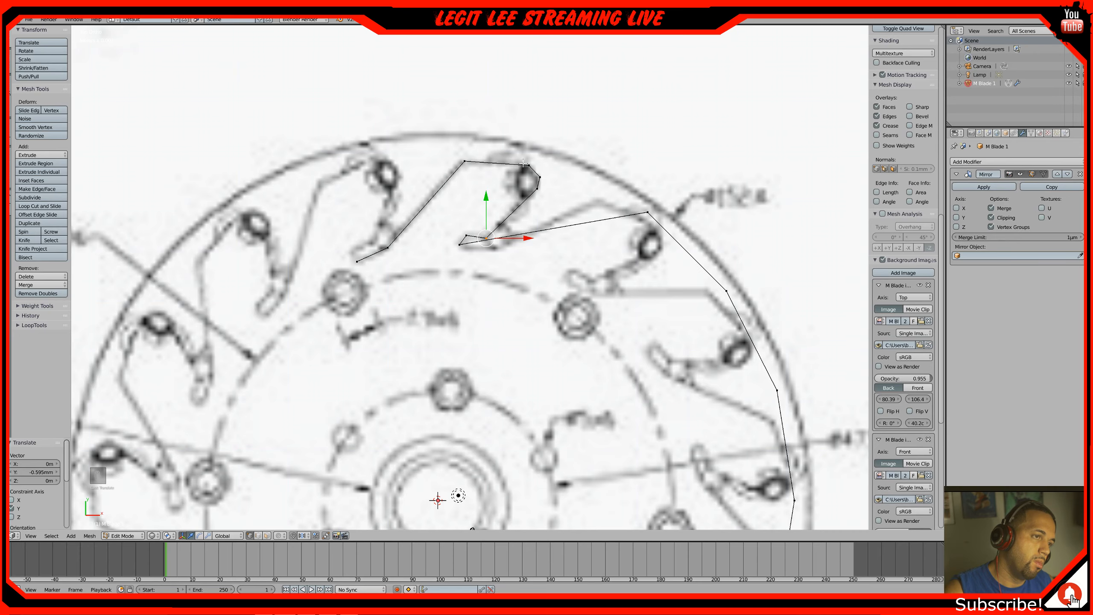
# Toggle the mesh's wireframe display, step back through the last slot vertex moves and return to the top view
pyautogui.press('z')
pyautogui.moveTo(523, 163); pyautogui.dragTo(513, 163, button='middle')
pyautogui.hotkey('ctrl', 'z')
pyautogui.hotkey('ctrl', 'z')
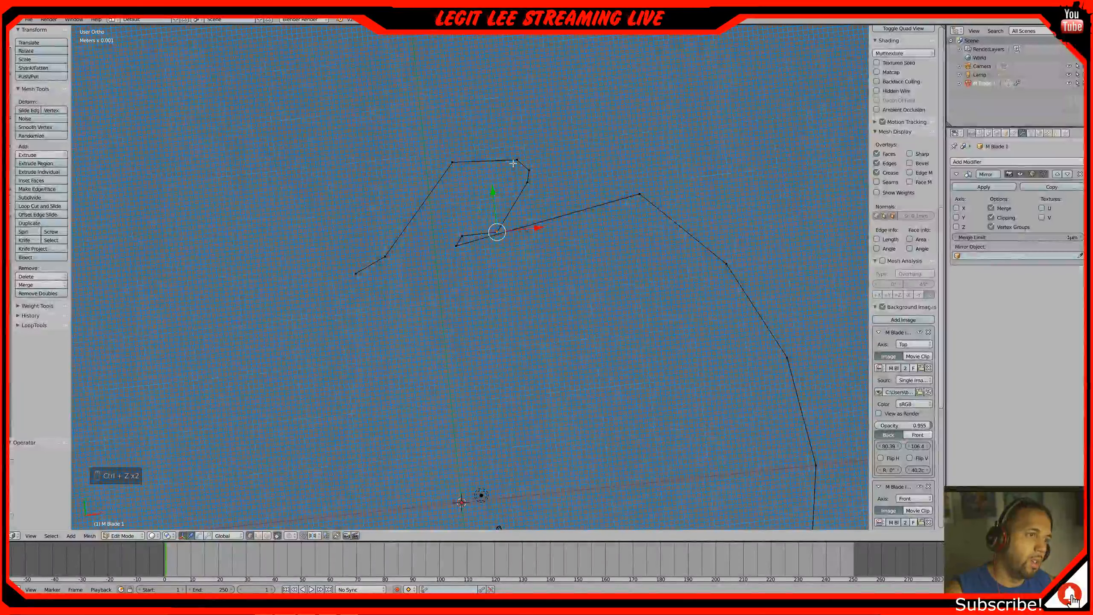
pyautogui.hotkey('ctrl', 'z')
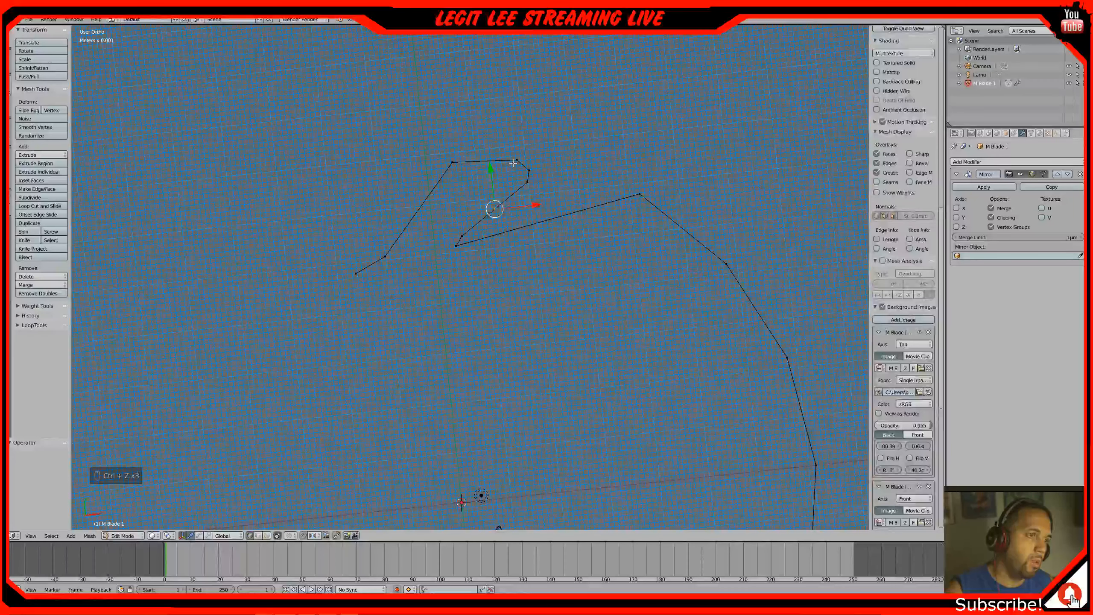
pyautogui.press('KP_7')
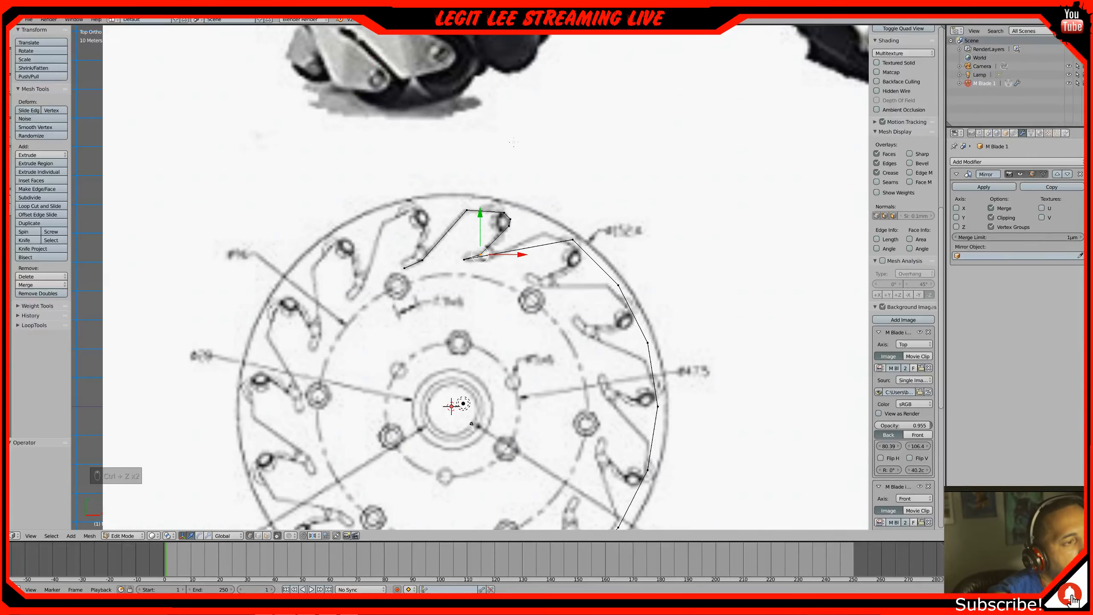
# Add a plane scaled by 21.07, place it 4.61 cm along Y in wireframe, and raise it a further 0.888 mm
pyautogui.keyDown('shift'); pyautogui.moveTo(514, 268); pyautogui.dragTo(513, 162, button='middle'); pyautogui.keyUp('shift')
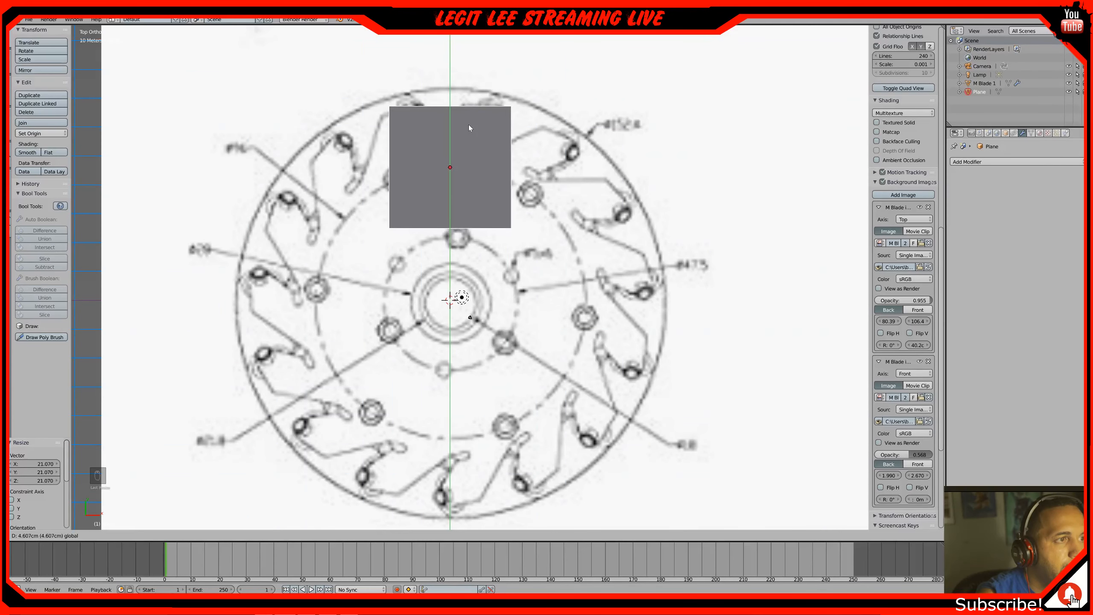
pyautogui.click(469, 127)
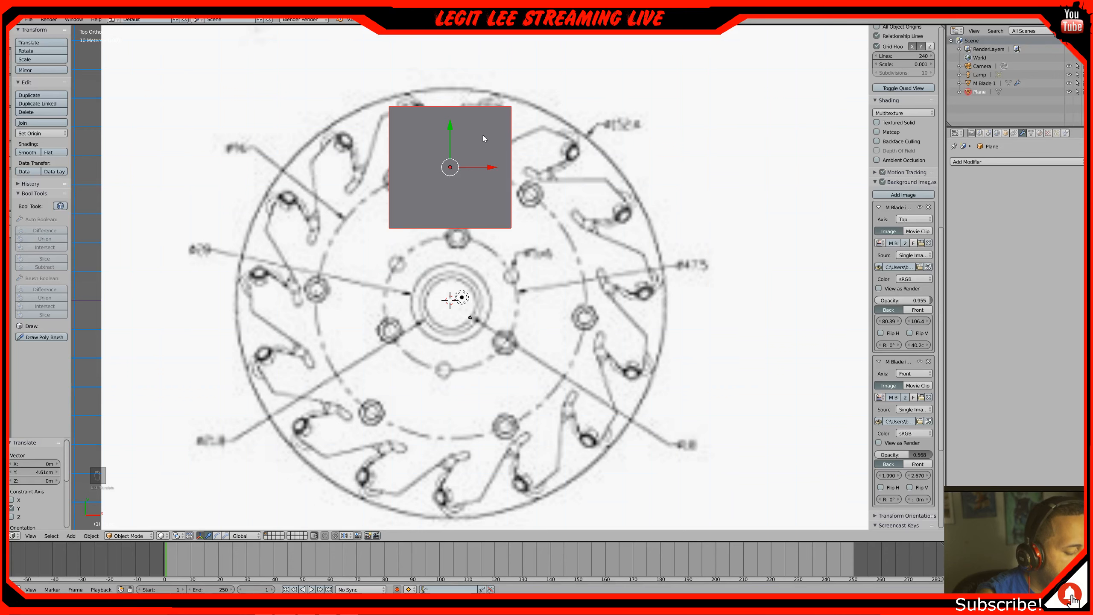
pyautogui.press('z')
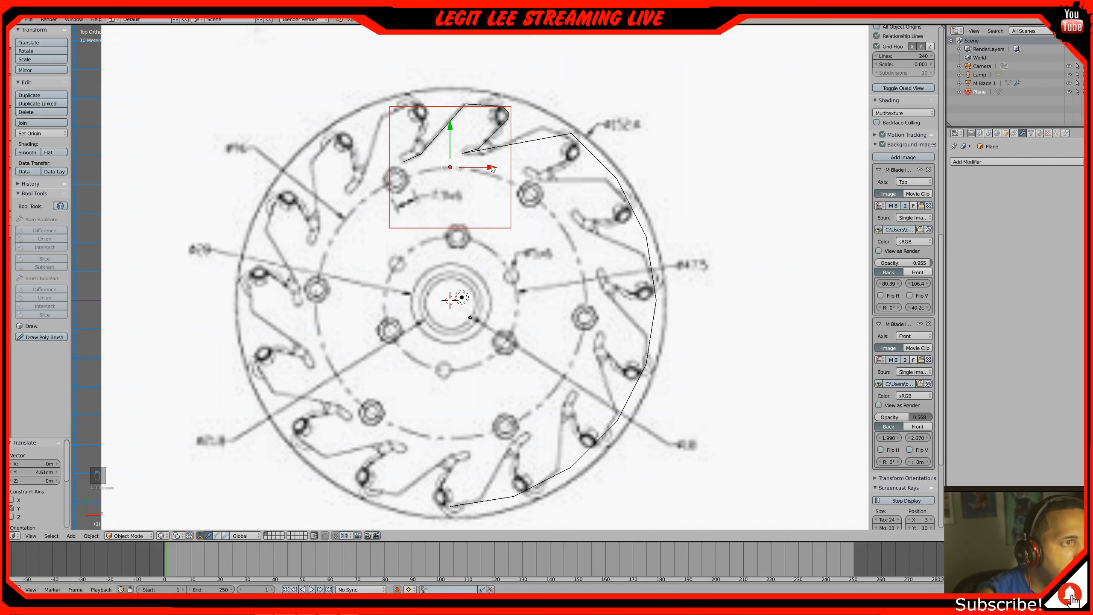
pyautogui.moveTo(450, 131); pyautogui.dragTo(450, 125)
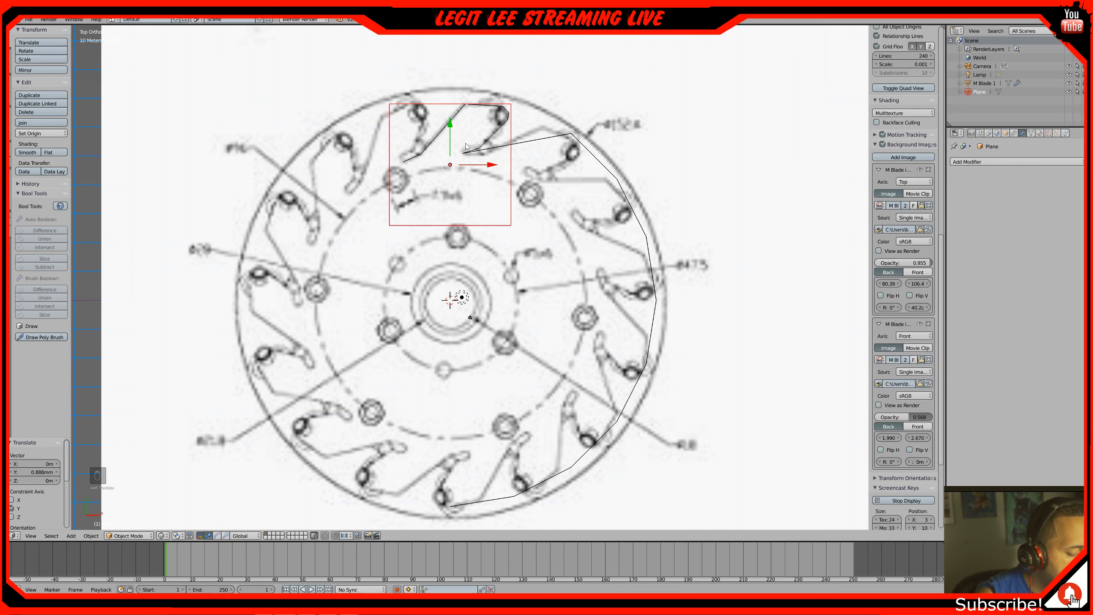
# Rotate the plane 45° and move it 1.36 cm along X to align with the blade's slanted edge
pyautogui.write('r45')
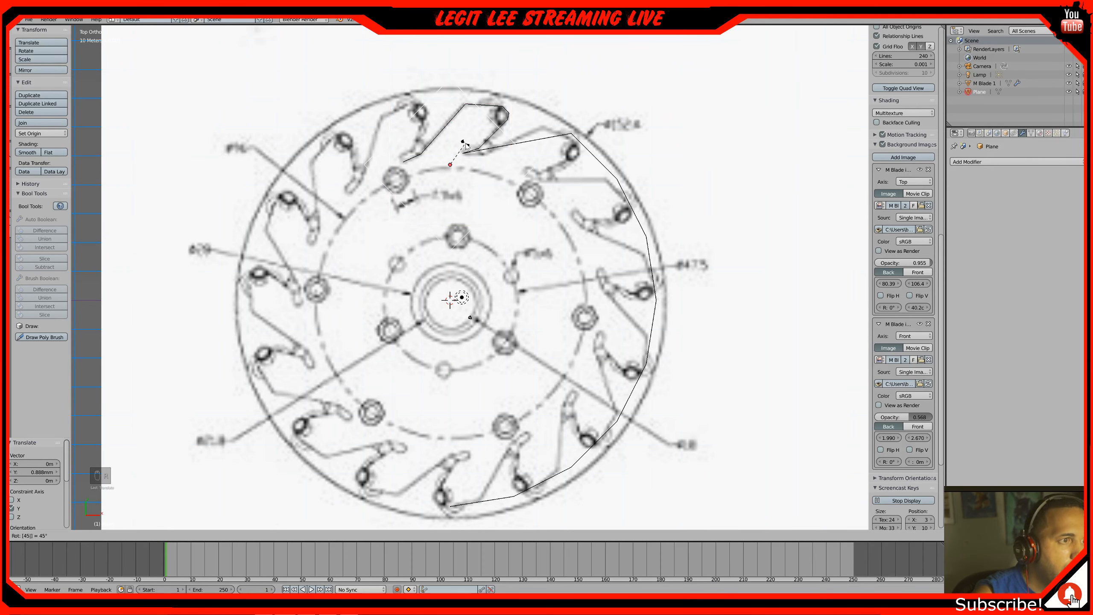
pyautogui.press('Return')
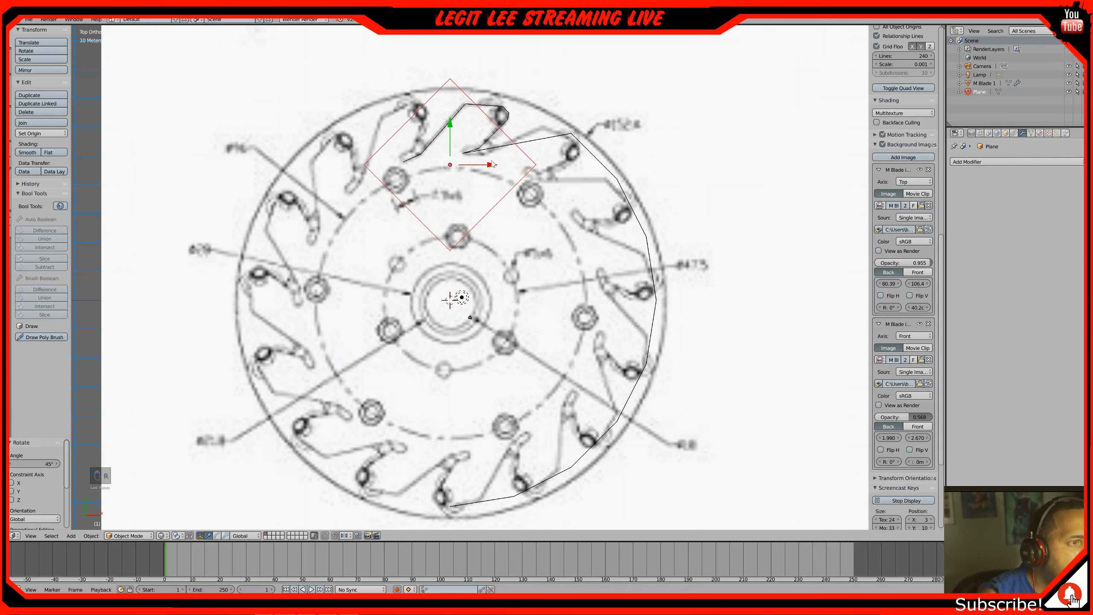
pyautogui.moveTo(491, 167); pyautogui.dragTo(529, 170)
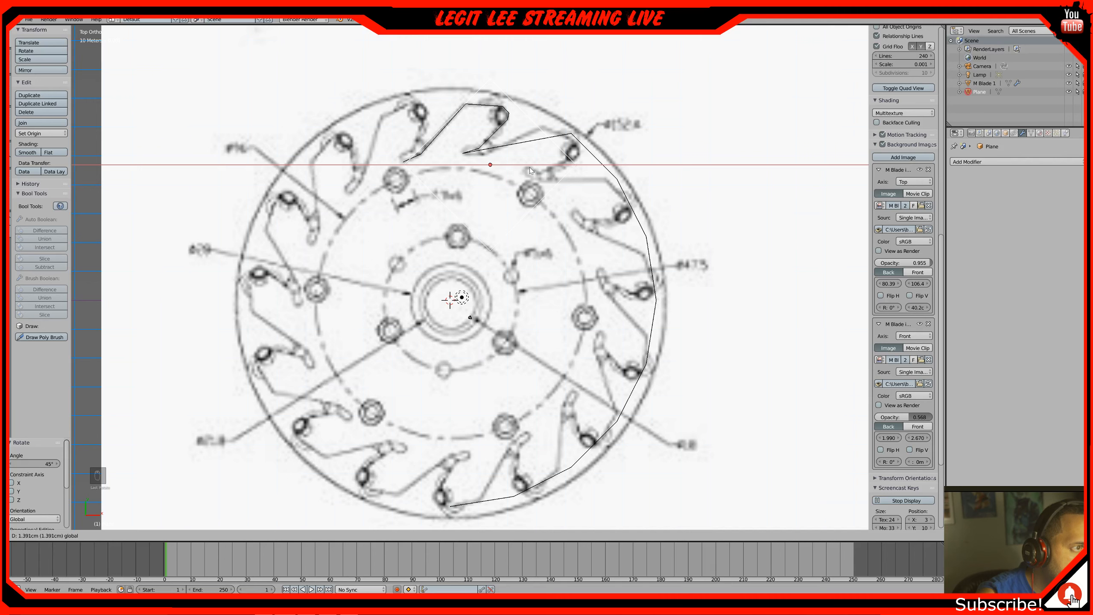
pyautogui.moveTo(530, 169); pyautogui.dragTo(529, 169)
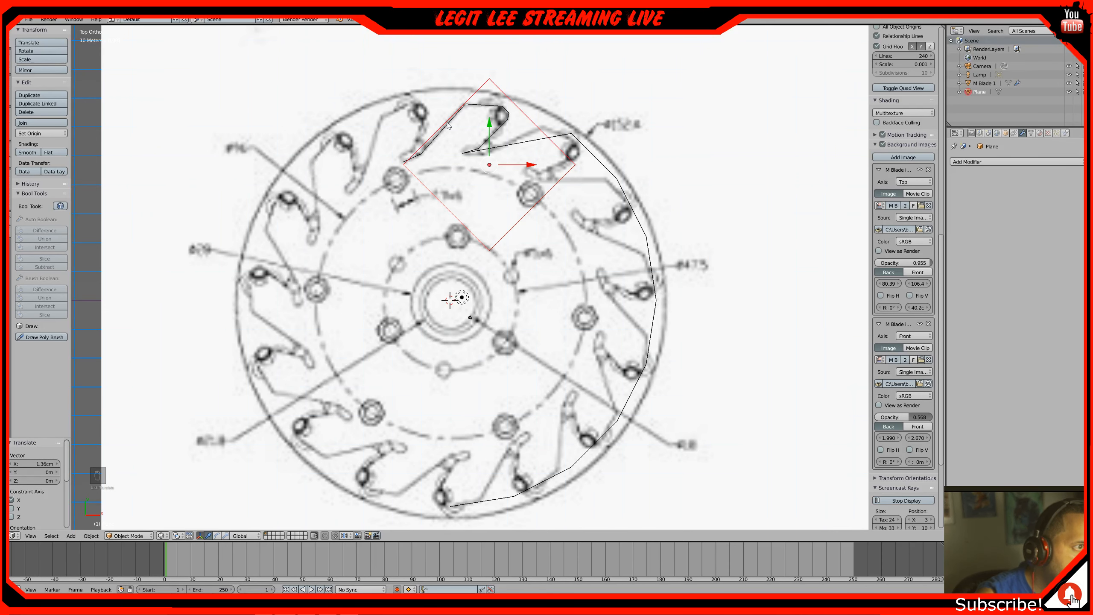
pyautogui.keyDown('shift'); pyautogui.moveTo(441, 126); pyautogui.dragTo(470, 268, button='middle'); pyautogui.keyUp('shift')
pyautogui.scroll(4, 457, 166)
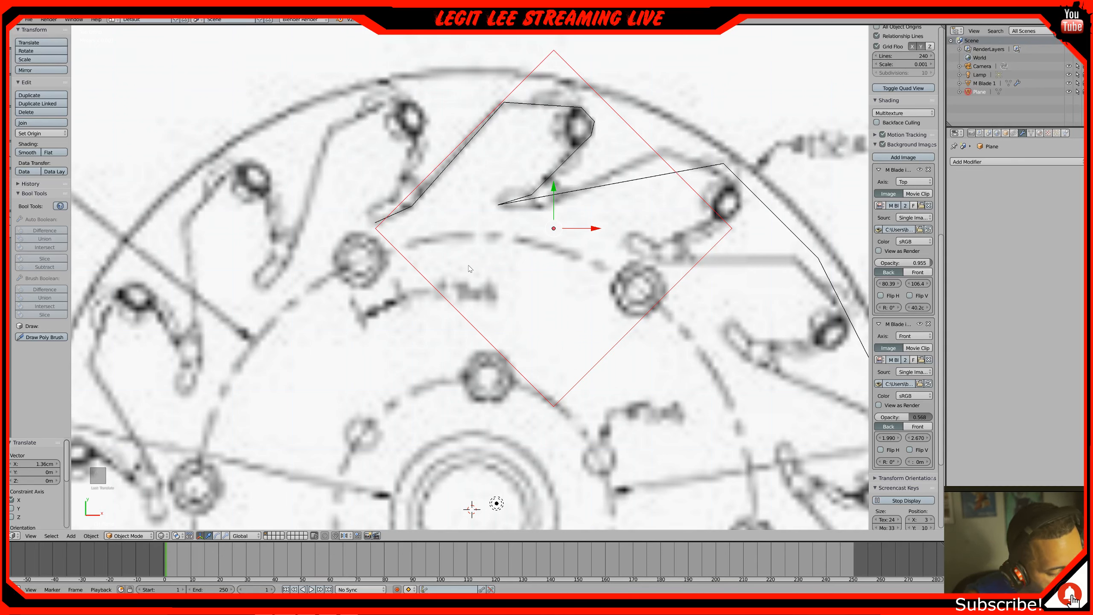
# Rotate the plane a further 45° and try shifting it along Y over the blade
pyautogui.press('r')
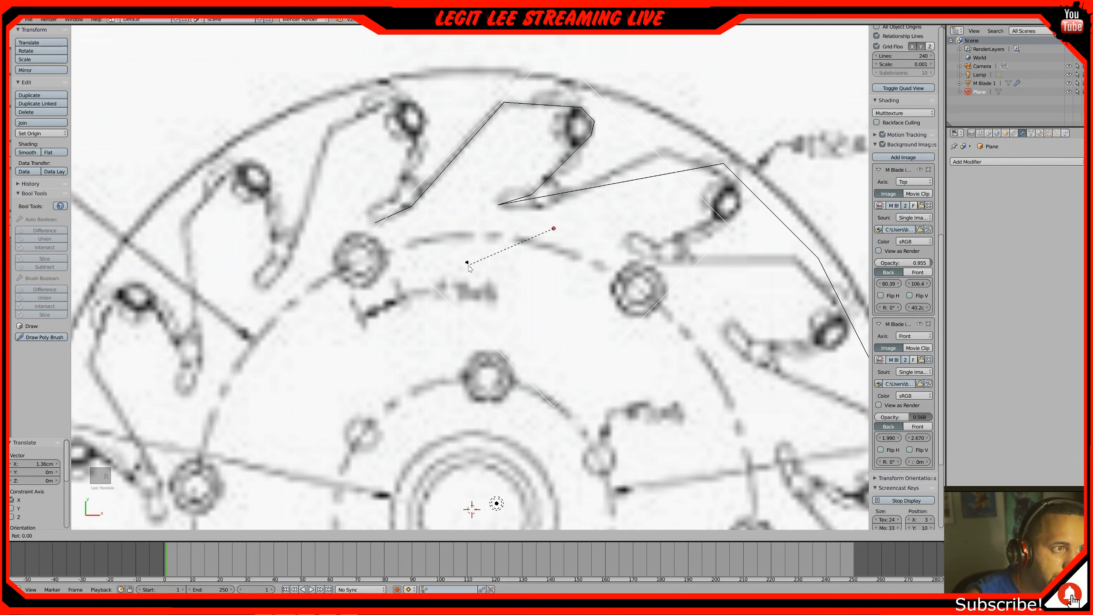
pyautogui.write('45')
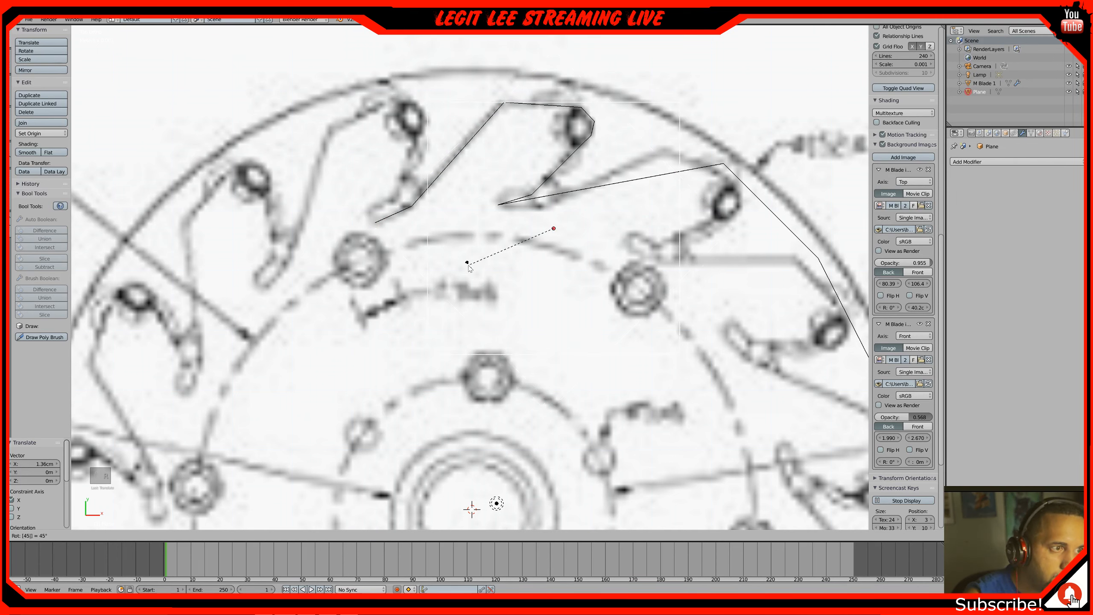
pyautogui.press('Return')
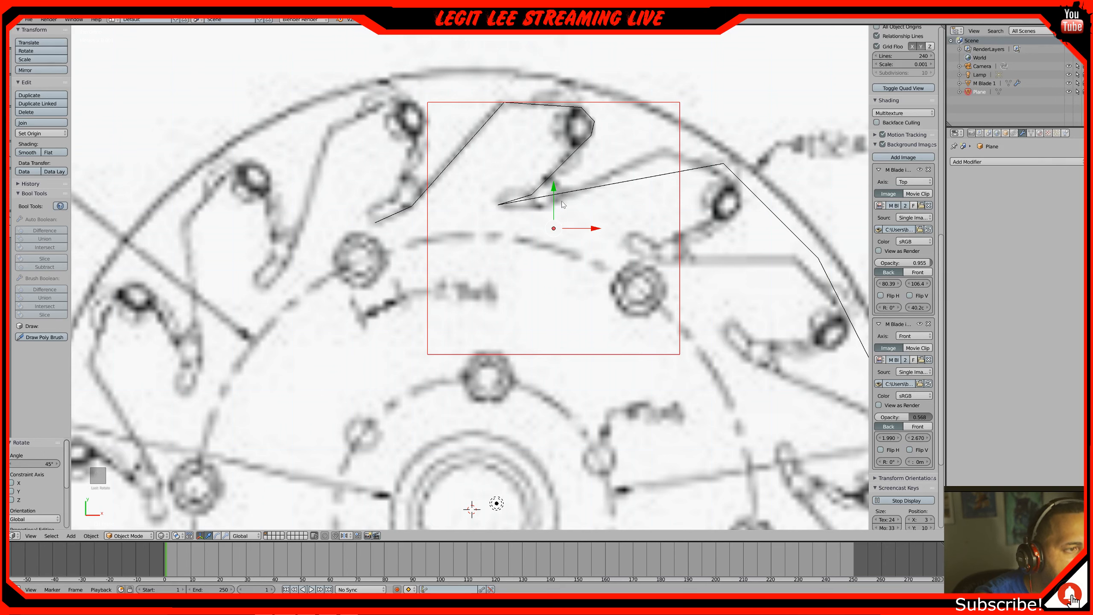
pyautogui.moveTo(554, 190); pyautogui.dragTo(571, 210)
# Undo the plane's rotations and moves, and its creation
pyautogui.hotkey('ctrl', 'z')
pyautogui.hotkey('ctrl', 'z')
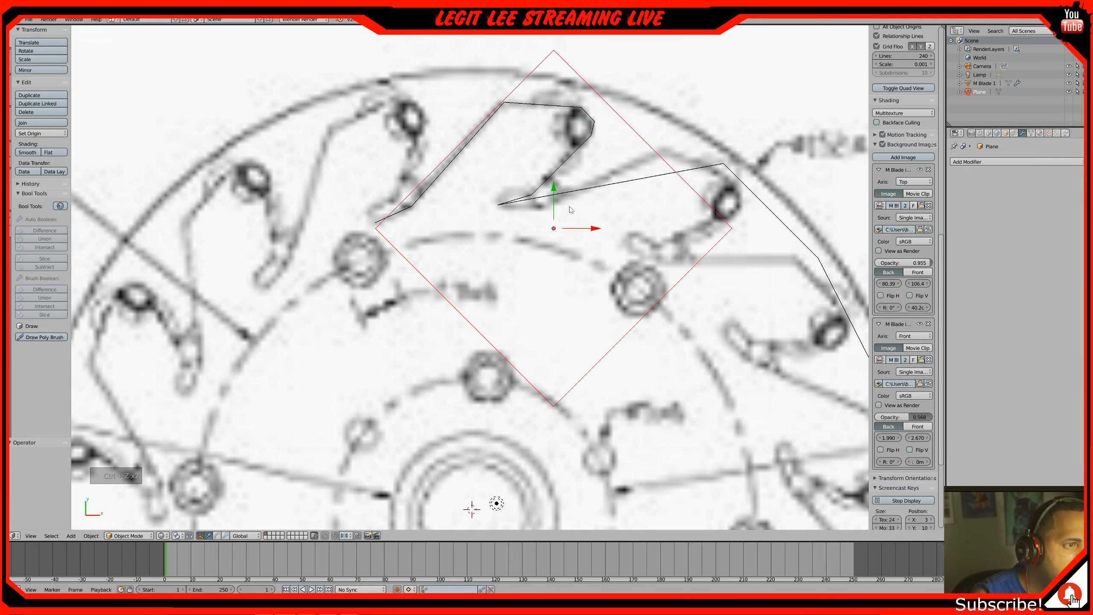
pyautogui.hotkey('ctrl', 'z')
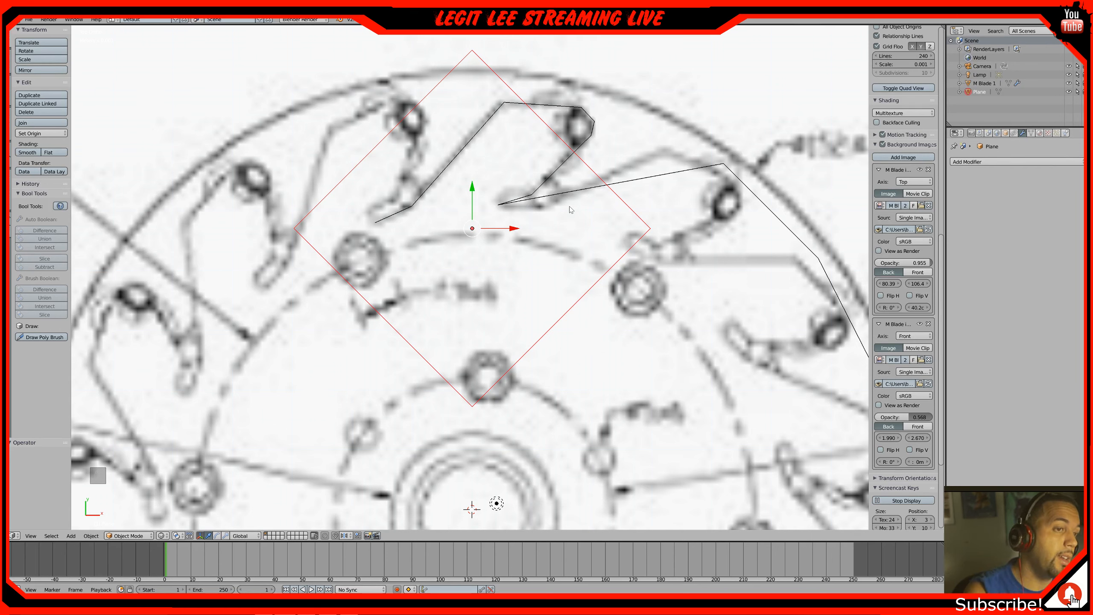
pyautogui.hotkey('ctrl', 'z')
pyautogui.hotkey('ctrl', 'z')
pyautogui.hotkey('ctrl', 'z')
pyautogui.hotkey('ctrl', 'z')
pyautogui.hotkey('ctrl', 'z')
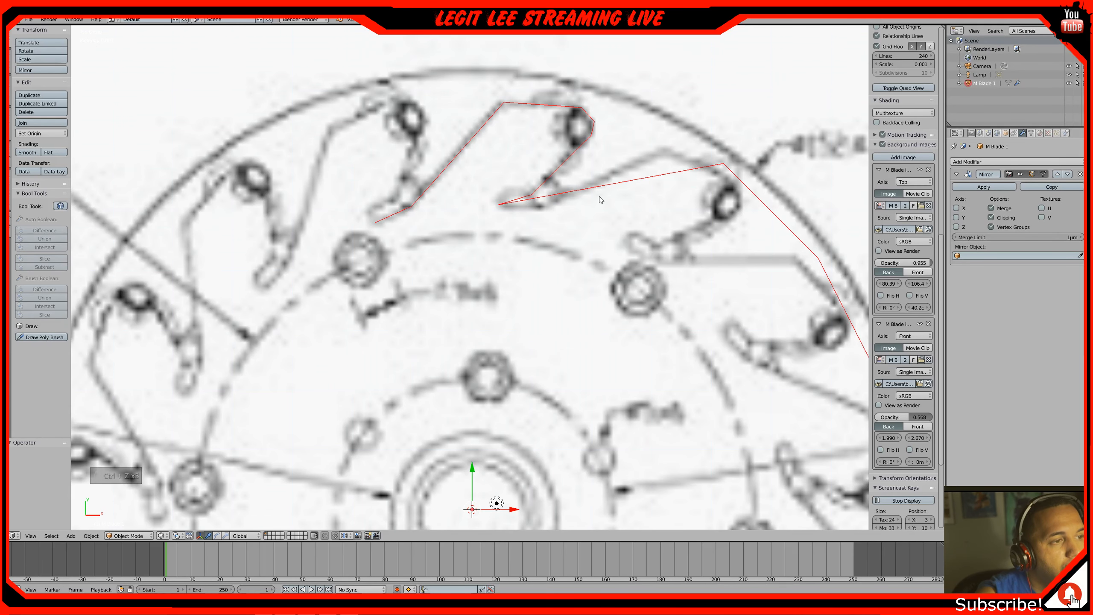
# Undo the mirrored half-cylinder edits on the blade mesh to restore the full cylinder outline
pyautogui.scroll(-4, 540, 243)
pyautogui.scroll(-1, 541, 243)
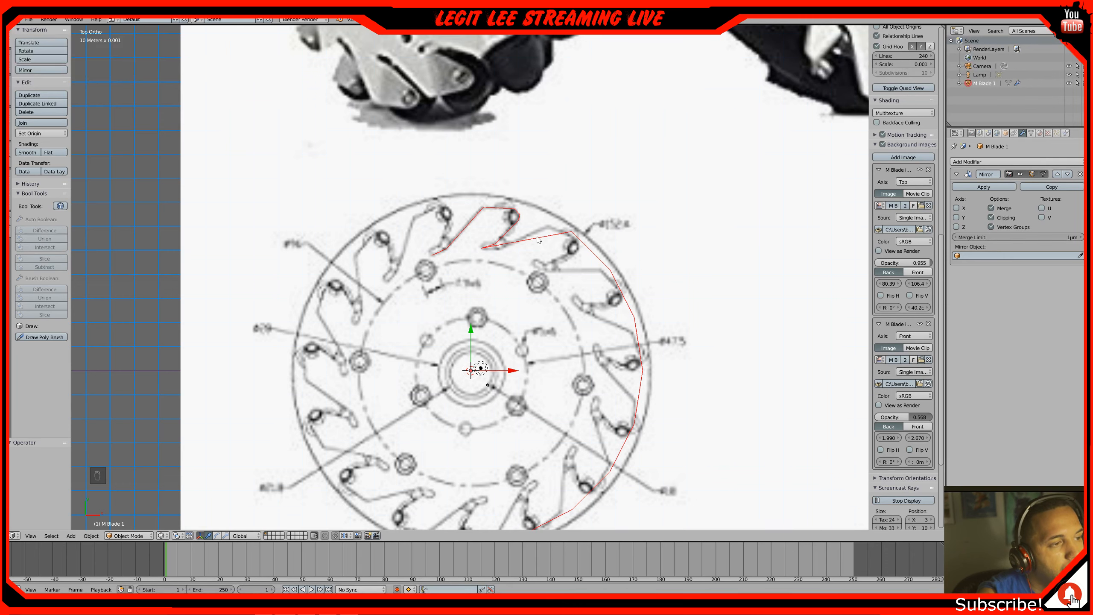
pyautogui.hotkey('ctrl', 'z')
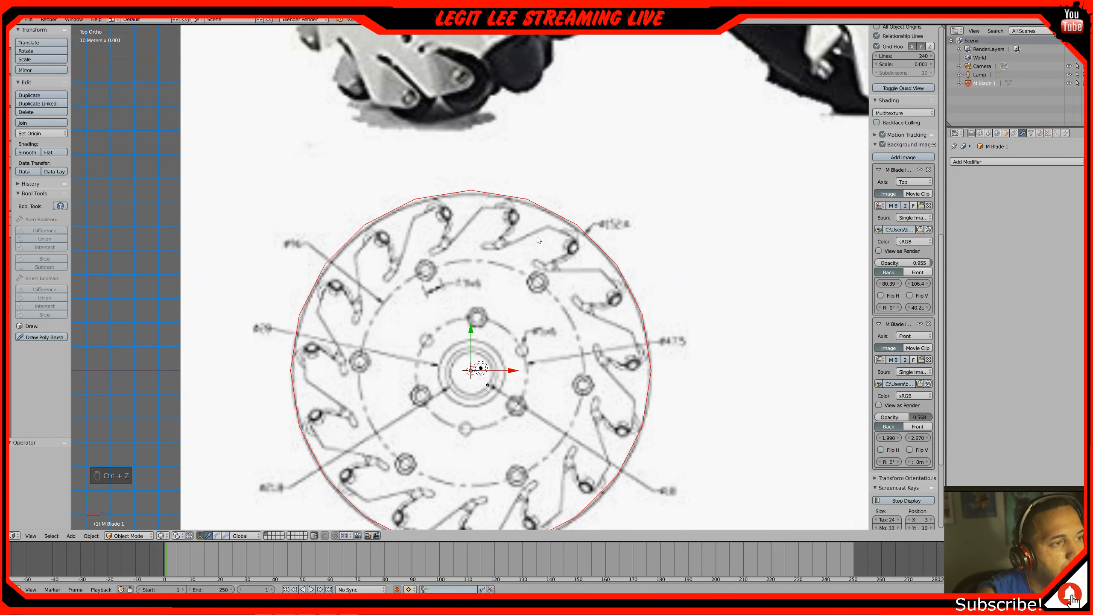
pyautogui.keyDown('shift'); pyautogui.moveTo(538, 240); pyautogui.dragTo(540, 189, button='middle'); pyautogui.keyUp('shift')
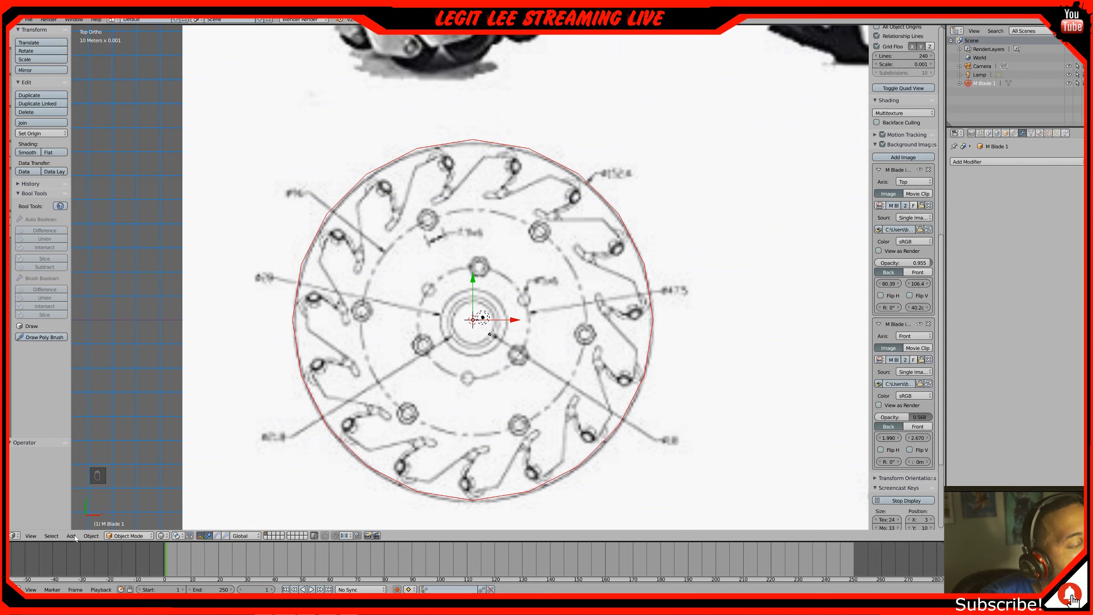
# Switch to Calculator, divide 360 by 45, and return to the blade drawing in Blender
pyautogui.press('super')
pyautogui.scroll(3, 65, 433)
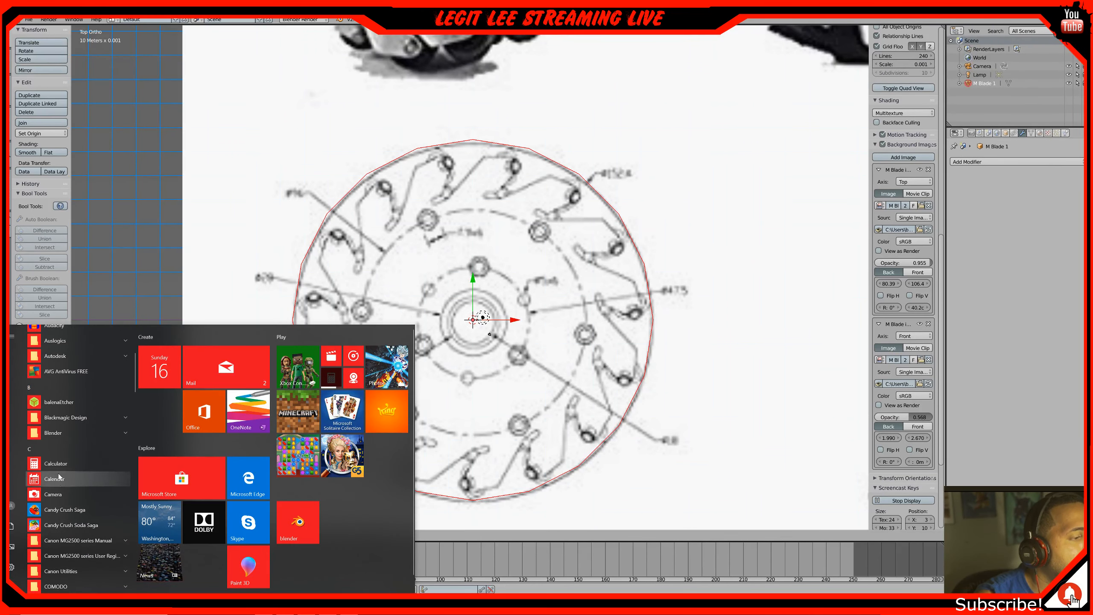
pyautogui.click(55, 463)
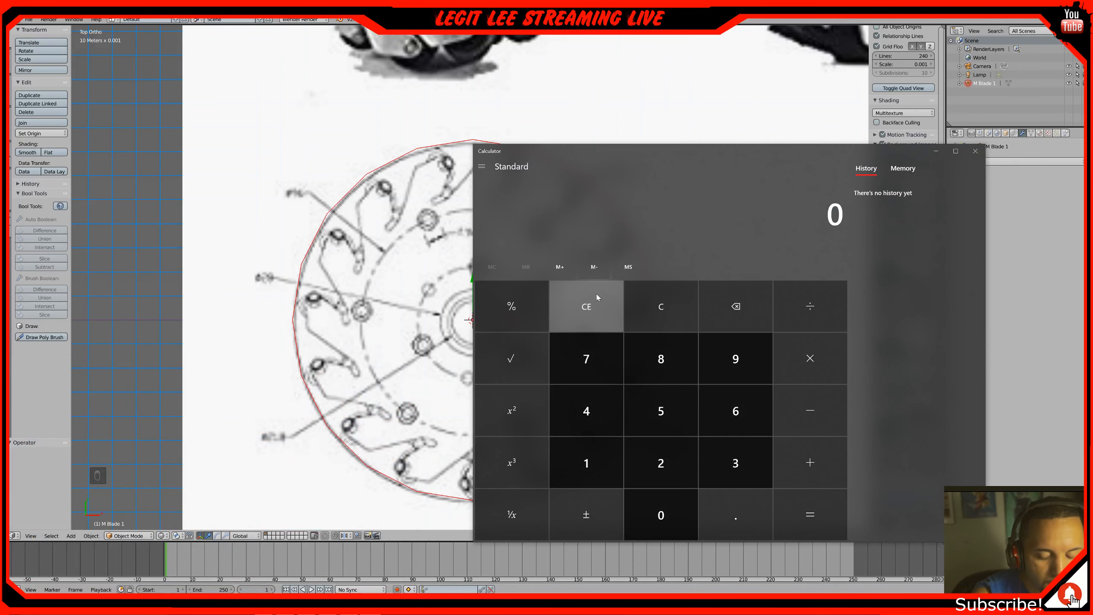
pyautogui.write('360/45')
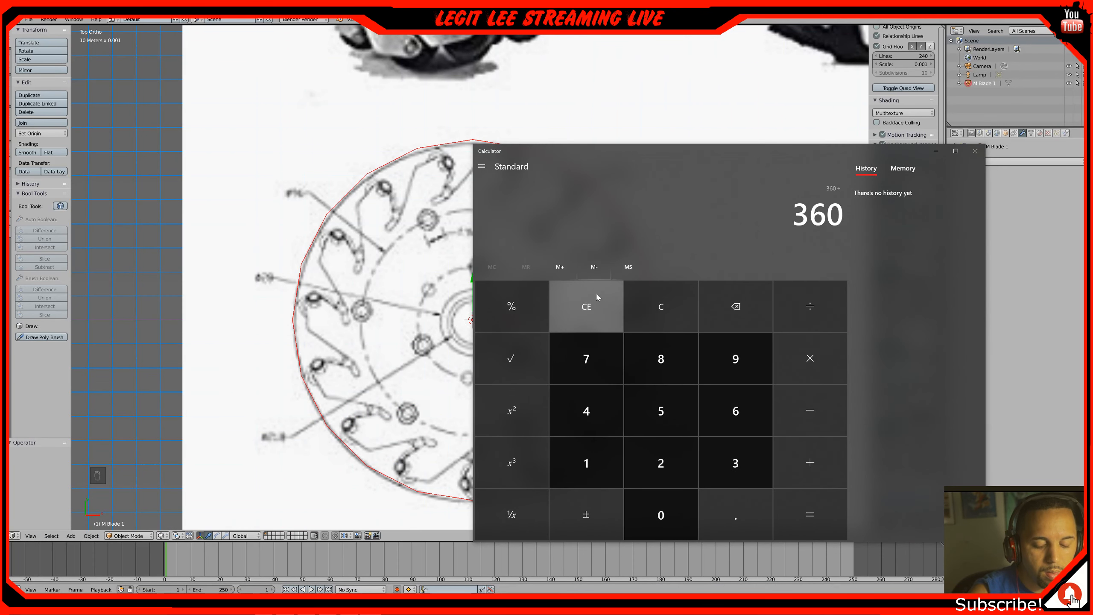
pyautogui.press('Return')
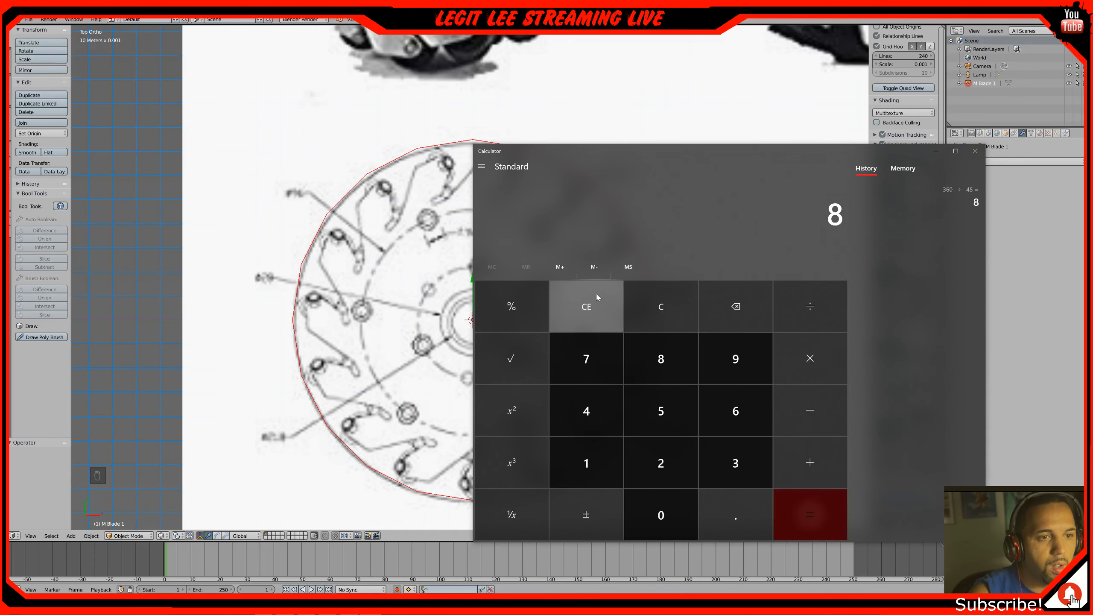
pyautogui.click(937, 152)
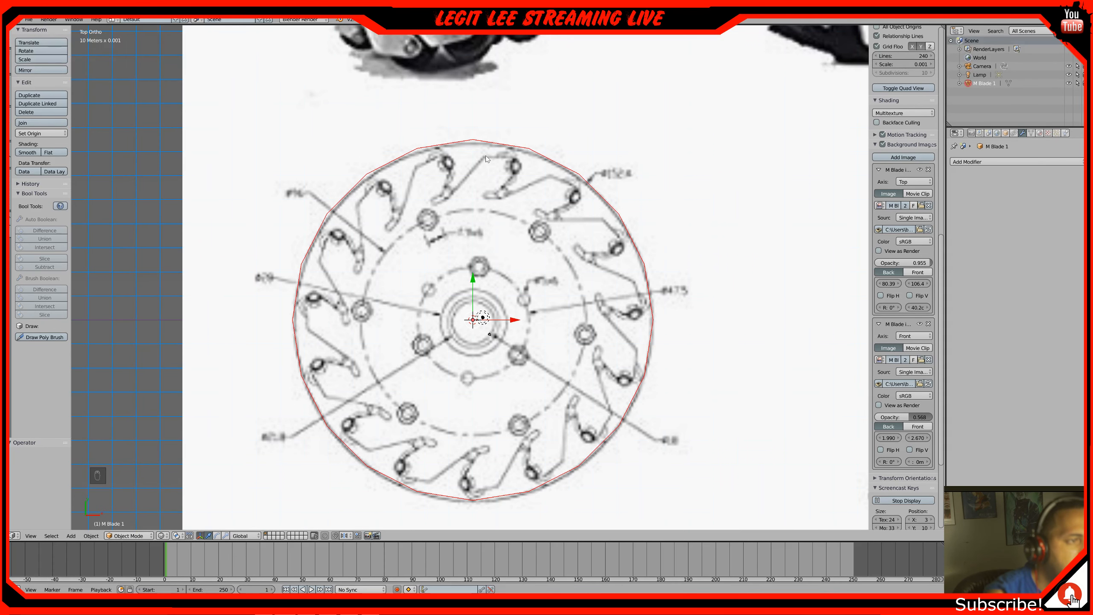
pyautogui.scroll(3, 485, 156)
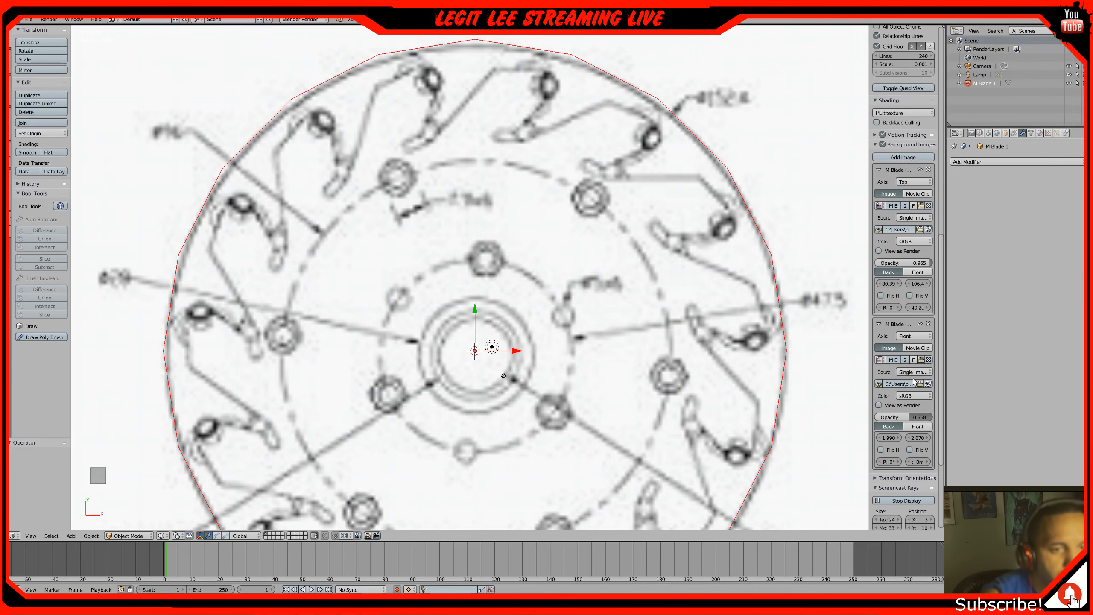
# Lower the top-view background image's opacity to about 0.348 so the blade mesh outline stands out from the drawing
pyautogui.scroll(2, 916, 347)
pyautogui.moveTo(919, 288); pyautogui.dragTo(908, 287)
pyautogui.keyDown('shift'); pyautogui.moveTo(594, 158); pyautogui.dragTo(546, 325, button='middle'); pyautogui.keyUp('shift')
pyautogui.scroll(4, 534, 284)
pyautogui.scroll(-1, 514, 237)
pyautogui.scroll(1, 486, 192)
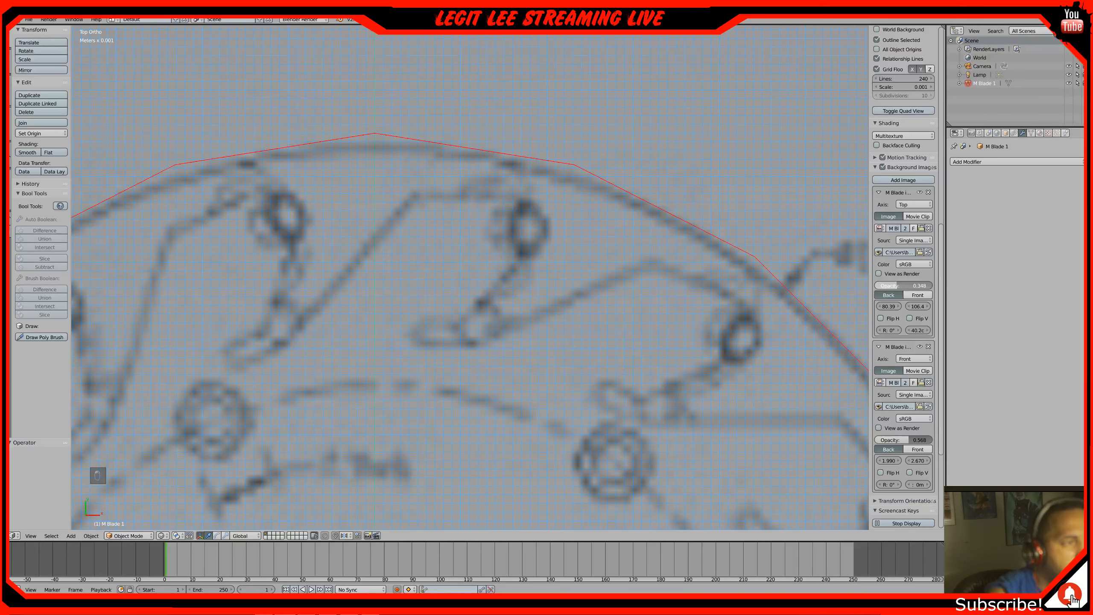
pyautogui.click(903, 286)
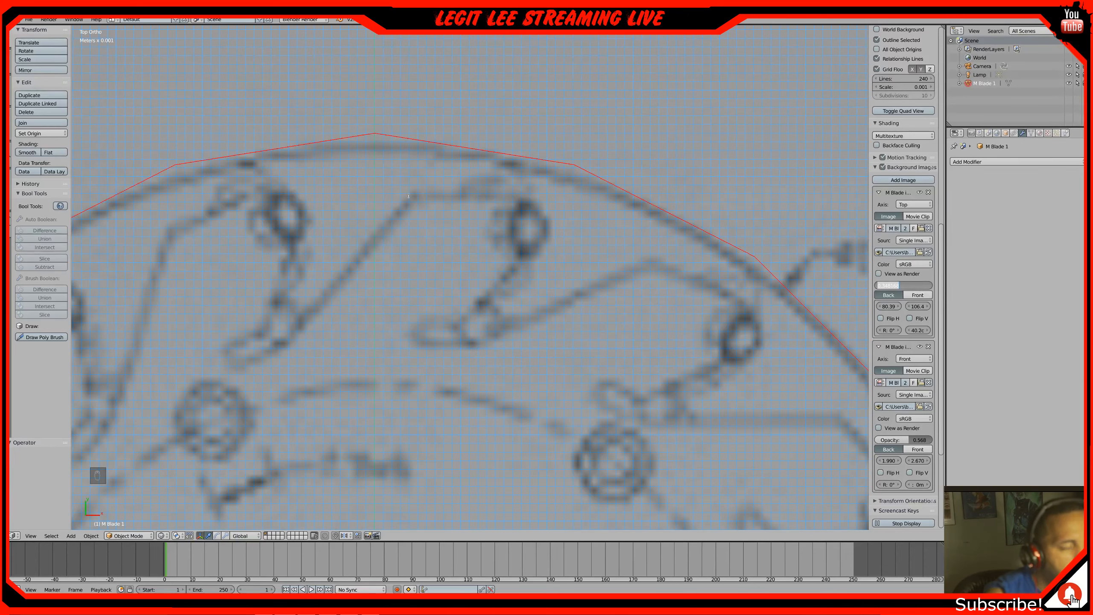
pyautogui.write('A')
pyautogui.press('Escape')
# Add a cube mesh with a 1 mm radius at the centre of the blade plate
pyautogui.hotkey('shift', 'a')
pyautogui.moveTo(432, 211)
pyautogui.click(461, 219)
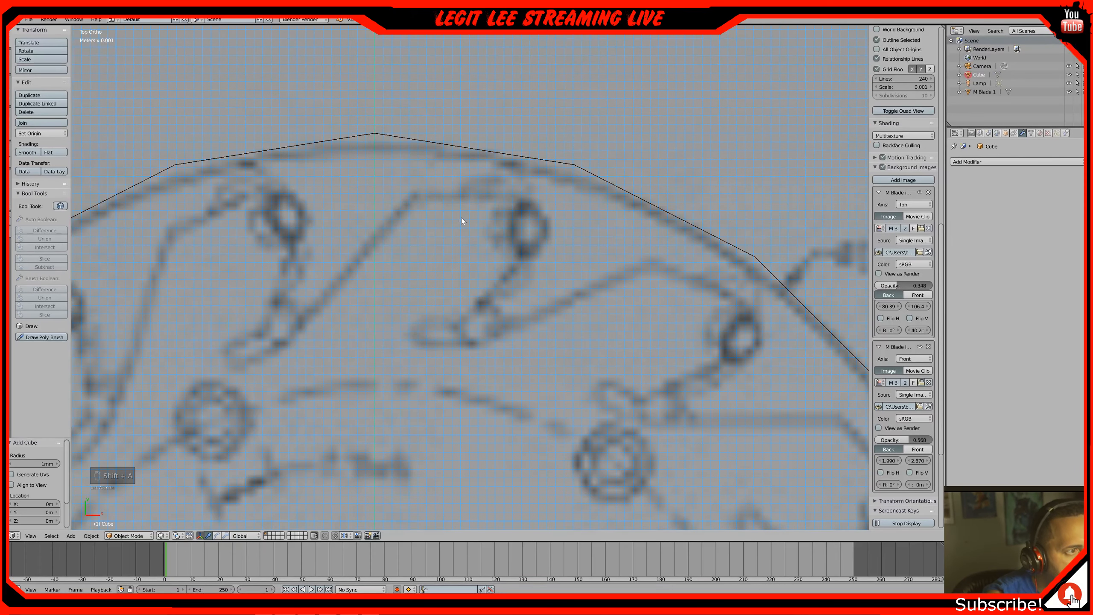
pyautogui.scroll(-3, 465, 233)
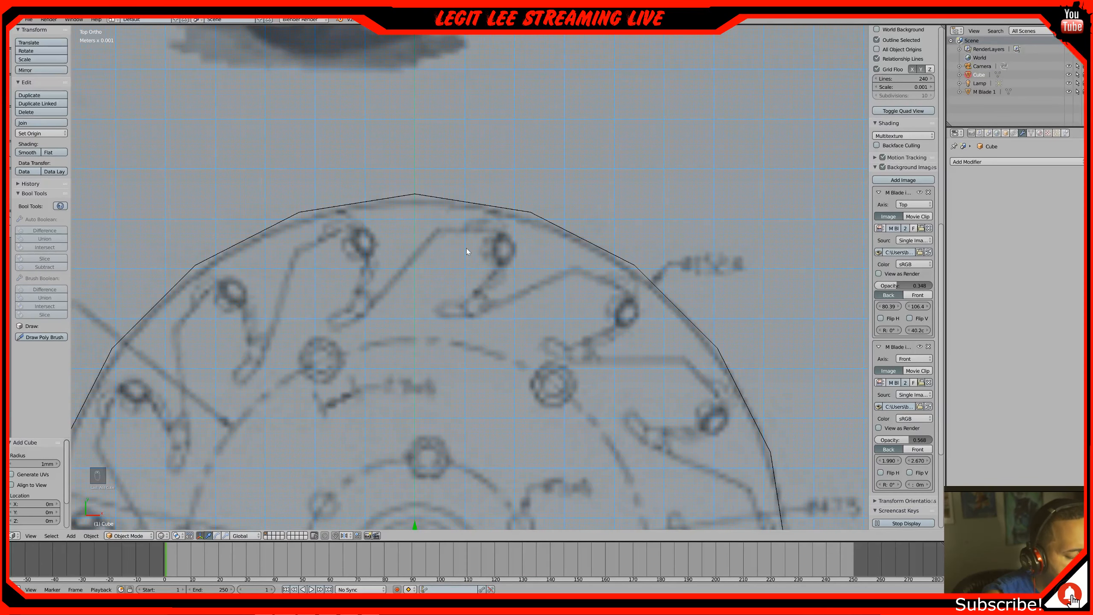
# Enlarge the cube and move it about 6.33 cm along Y to the upper blades of the drawing
pyautogui.press('s')
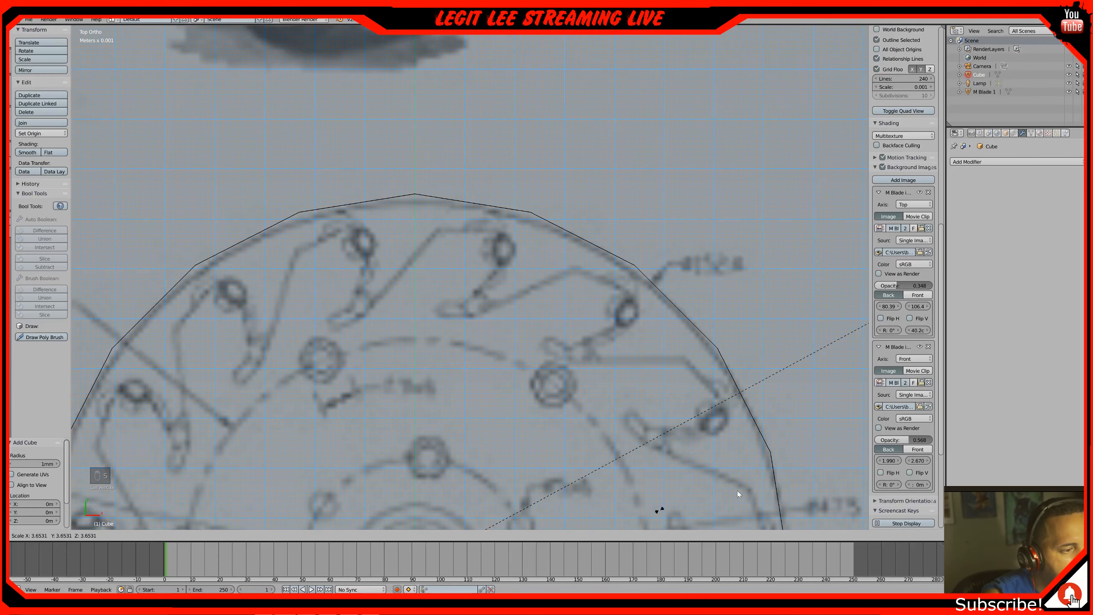
pyautogui.click(292, 399)
pyautogui.press('g')
pyautogui.click(423, 183)
pyautogui.scroll(-2, 412, 317)
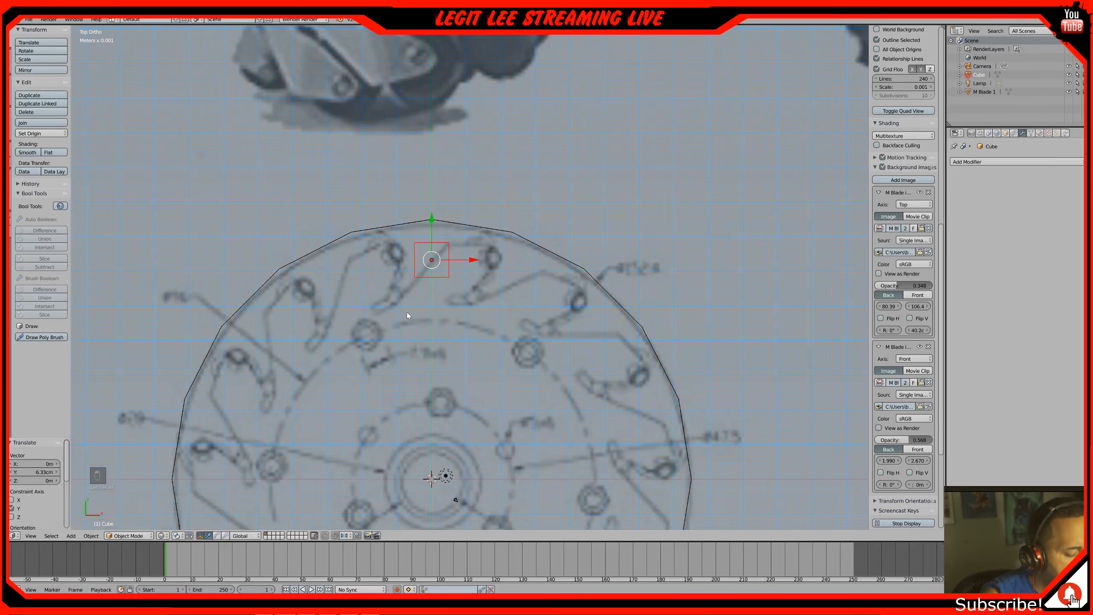
pyautogui.press('s')
pyautogui.click(760, 250)
pyautogui.scroll(3, 565, 269)
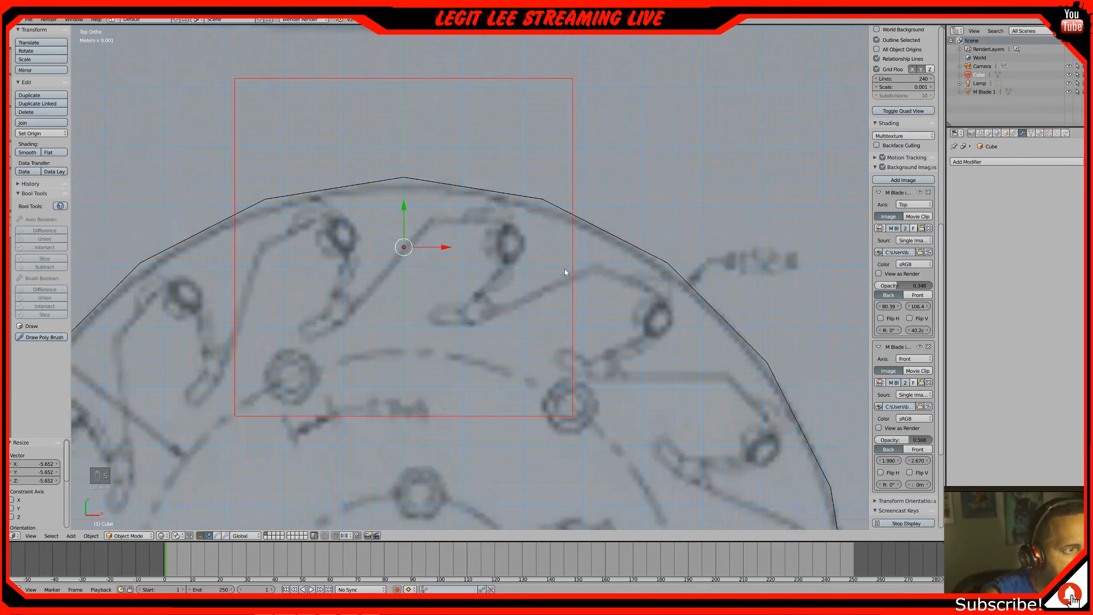
# Place the cube, scaled to 2 cm, over the blade notch at about X 9.94 mm and Y 5.79 cm
pyautogui.moveTo(390, 200); pyautogui.dragTo(394, 320)
pyautogui.moveTo(433, 361); pyautogui.dragTo(637, 349)
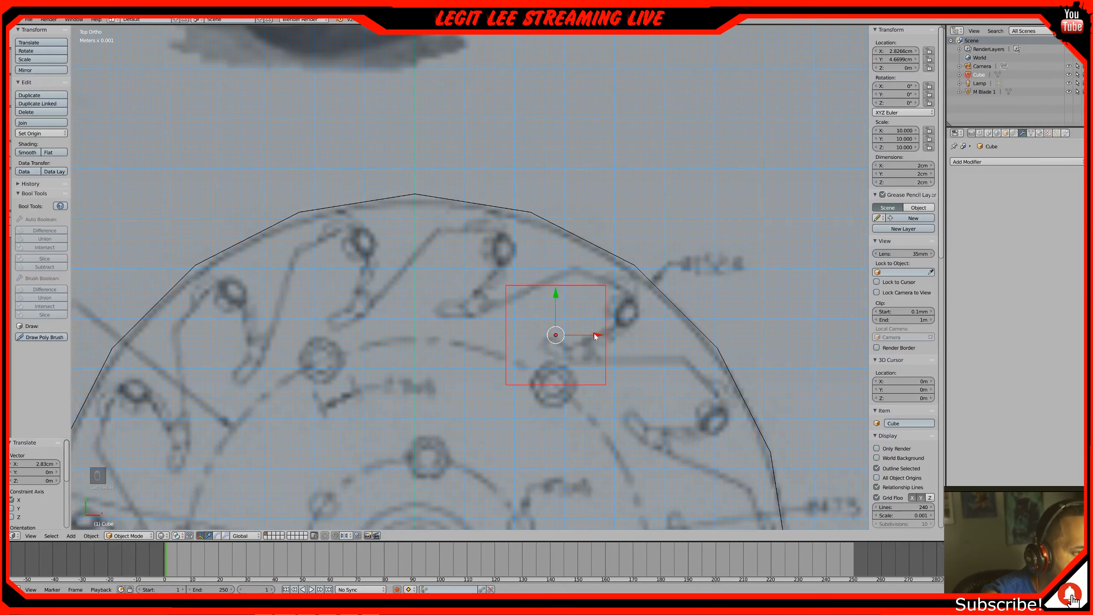
pyautogui.press('g')
pyautogui.press('x')
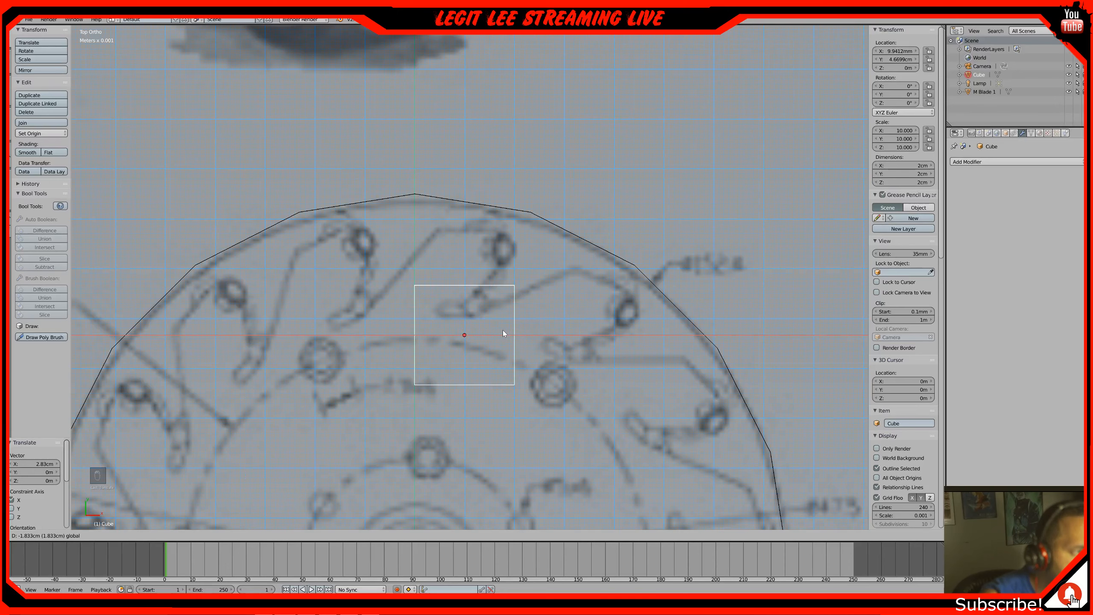
pyautogui.click(497, 319)
pyautogui.moveTo(463, 291); pyautogui.dragTo(463, 285)
pyautogui.scroll(-3, 462, 285)
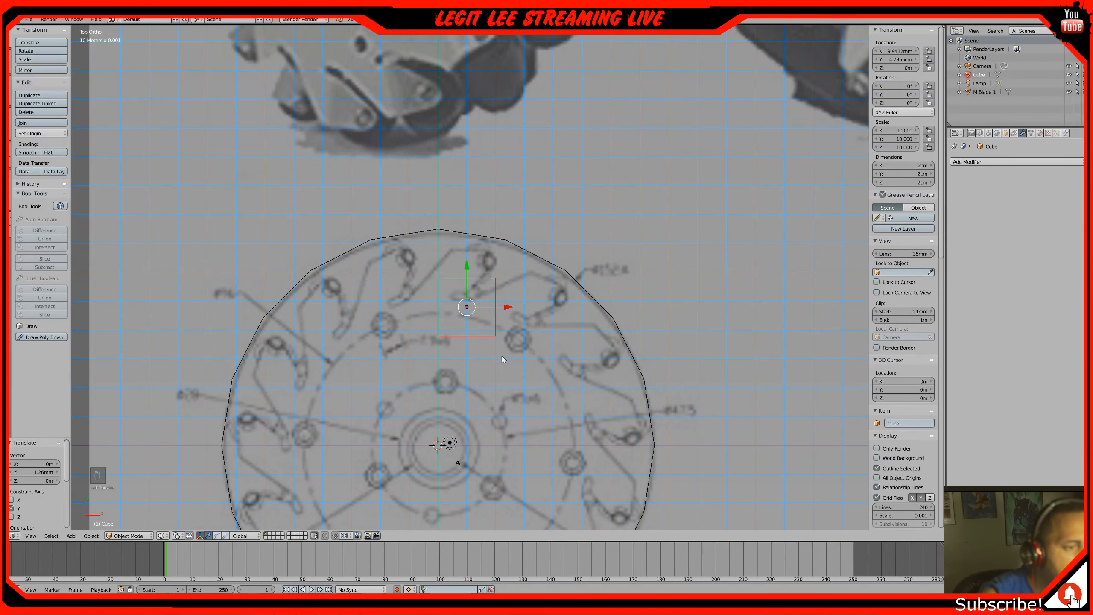
pyautogui.scroll(4, 467, 286)
pyautogui.moveTo(463, 296); pyautogui.dragTo(461, 236)
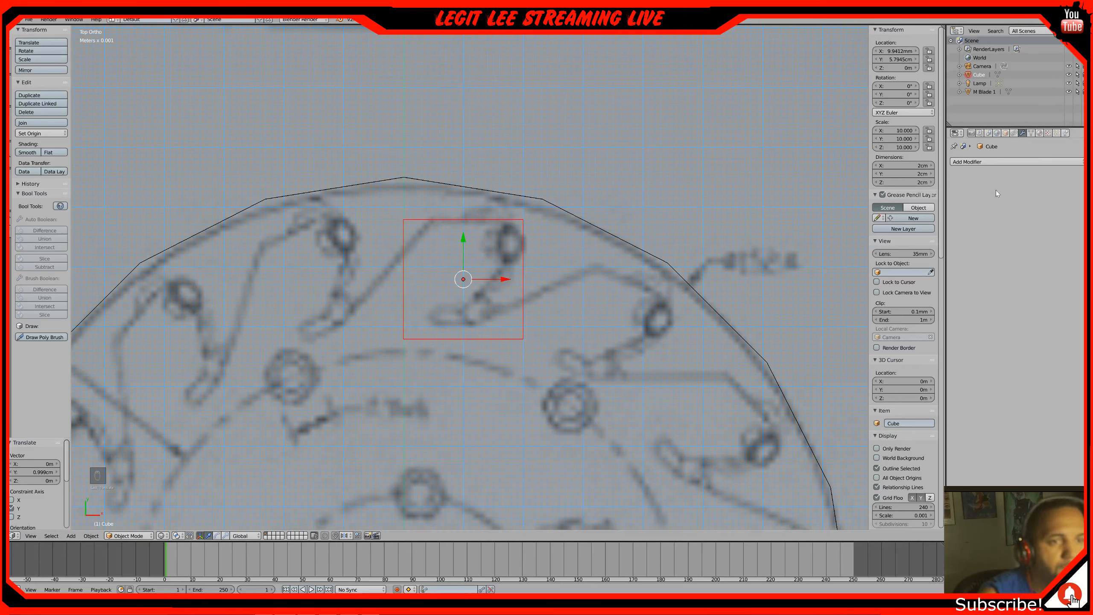
# Set the cube's X, Y and Z dimensions to 15 mm each
pyautogui.click(917, 166)
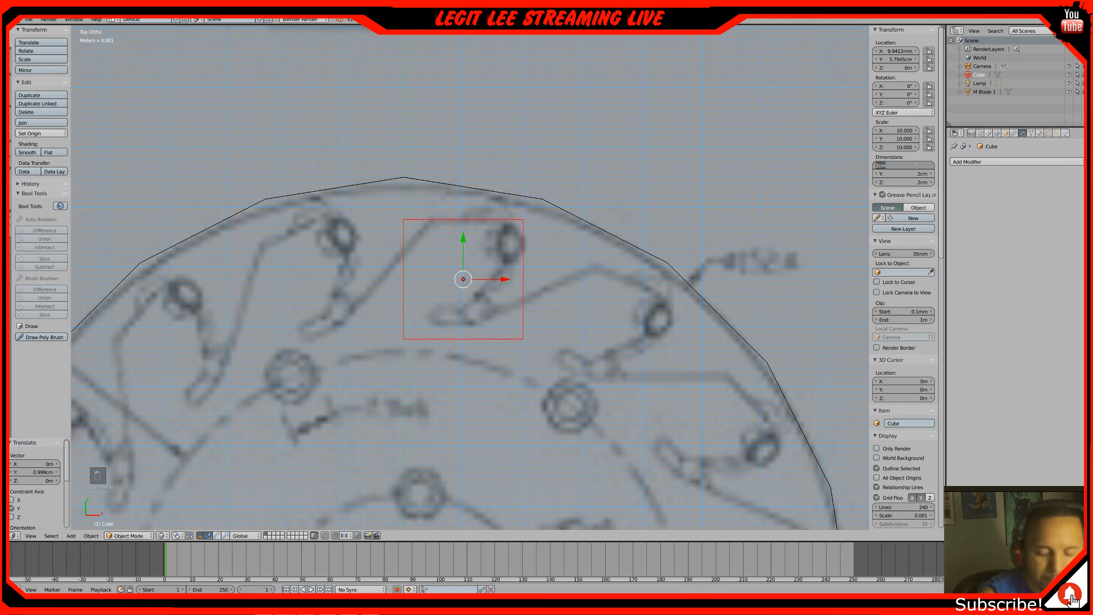
pyautogui.write('15mm')
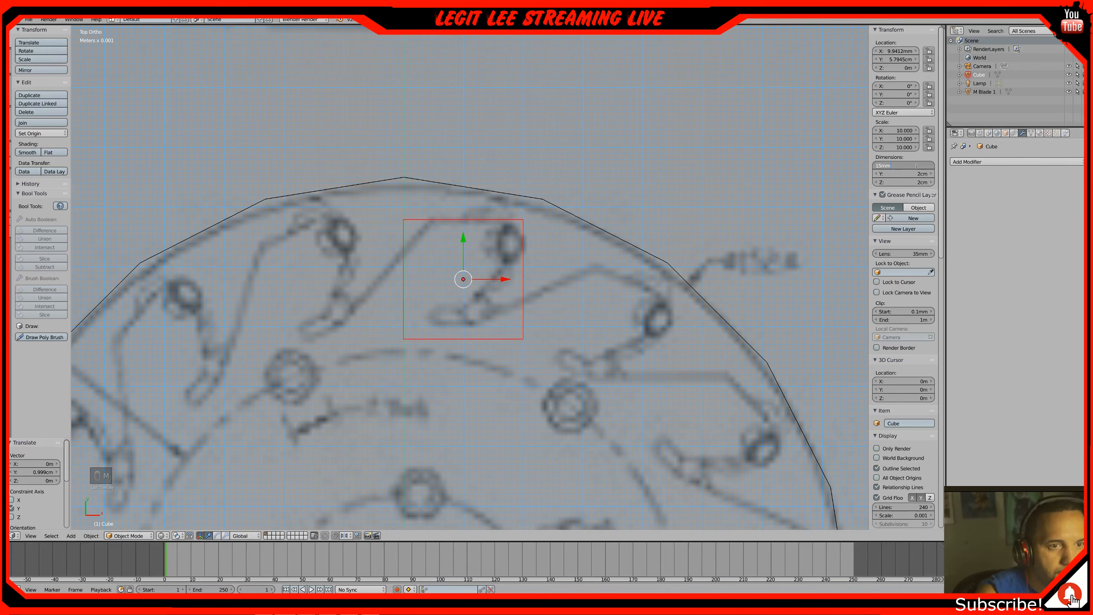
pyautogui.press('Return')
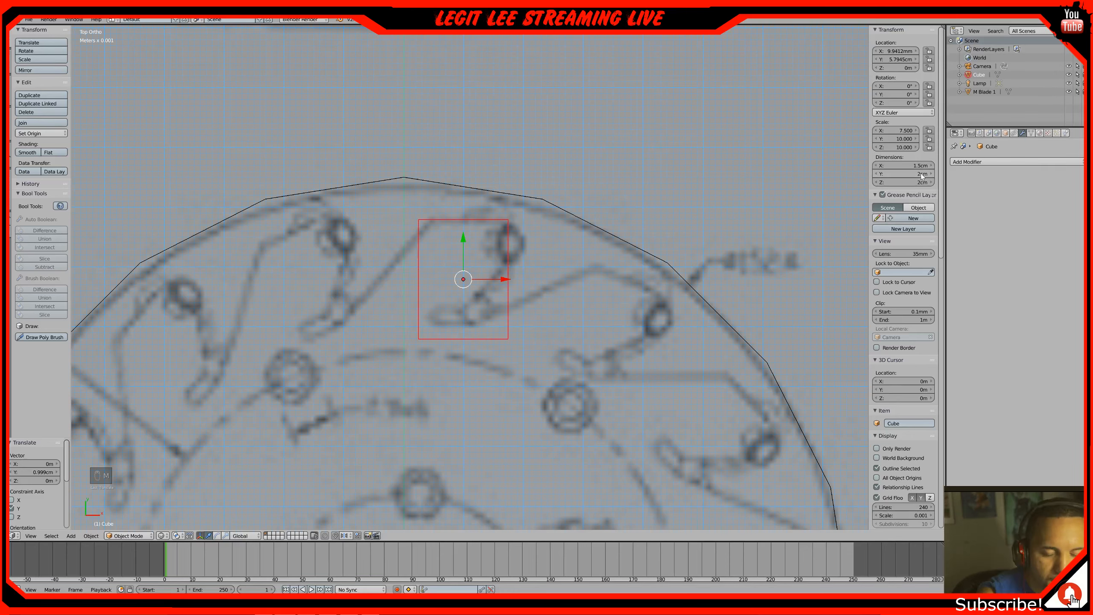
pyautogui.click(921, 174)
pyautogui.write('15')
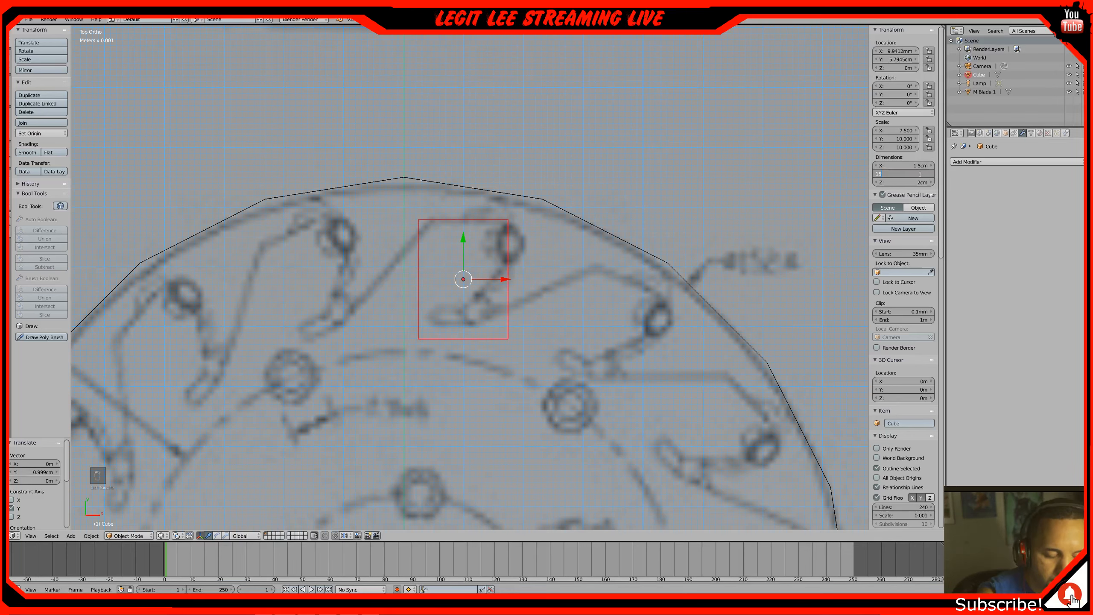
pyautogui.write('mm')
pyautogui.press('Return')
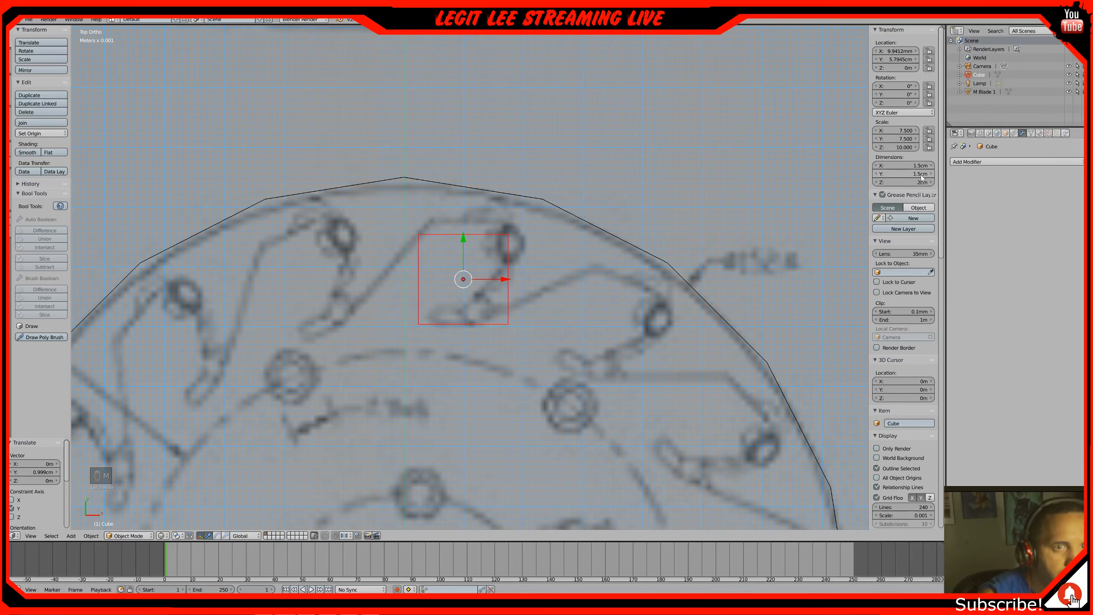
pyautogui.click(920, 183)
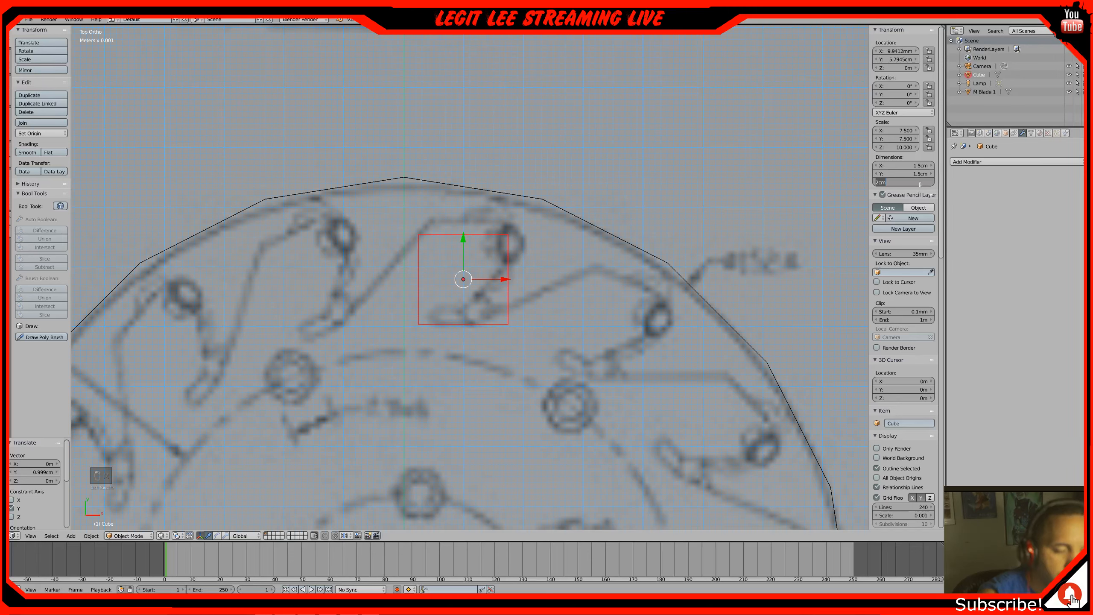
pyautogui.write('15mm')
pyautogui.press('Return')
# Try rotating the cube 45° and shifting it about 3.7 mm in negative X towards the notch's slanted edge
pyautogui.write('r45')
pyautogui.press('Return')
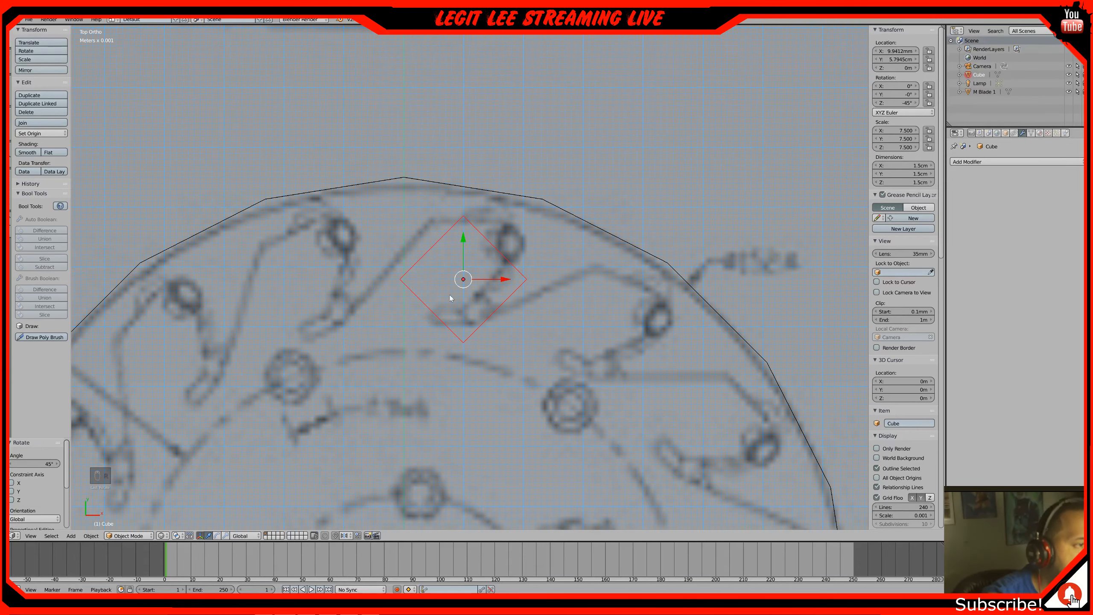
pyautogui.press('g')
pyautogui.press('x')
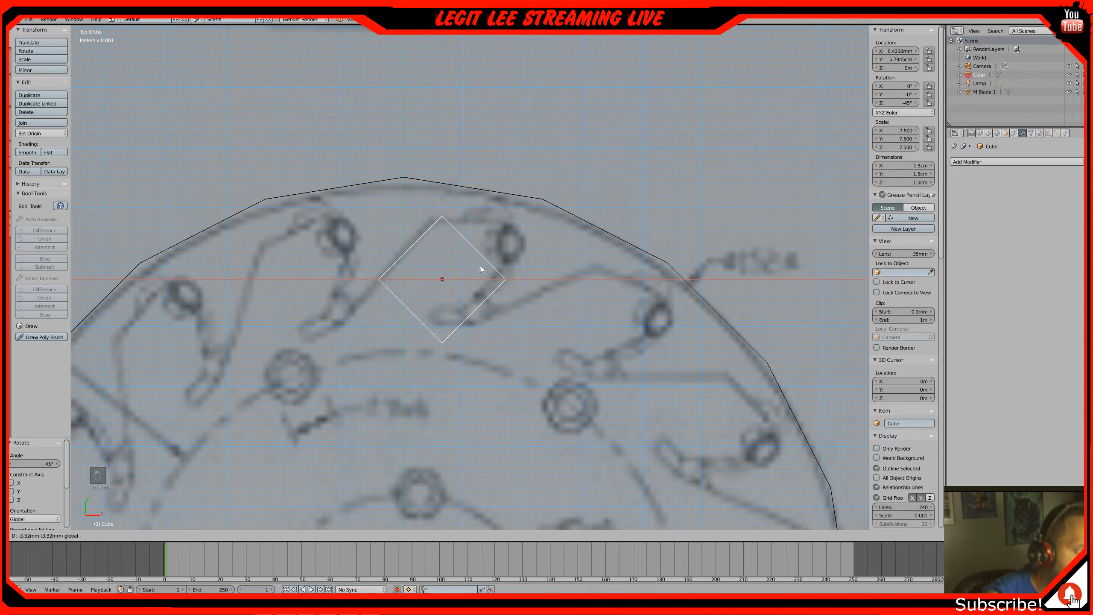
pyautogui.click(480, 266)
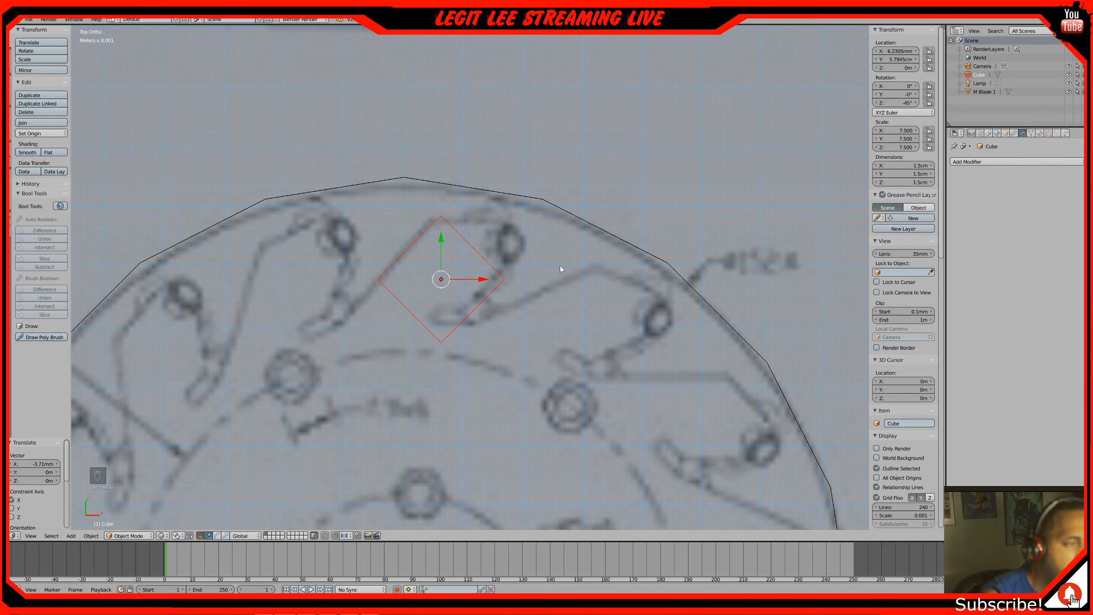
pyautogui.hotkey('ctrl', 'z')
pyautogui.hotkey('ctrl', 'z')
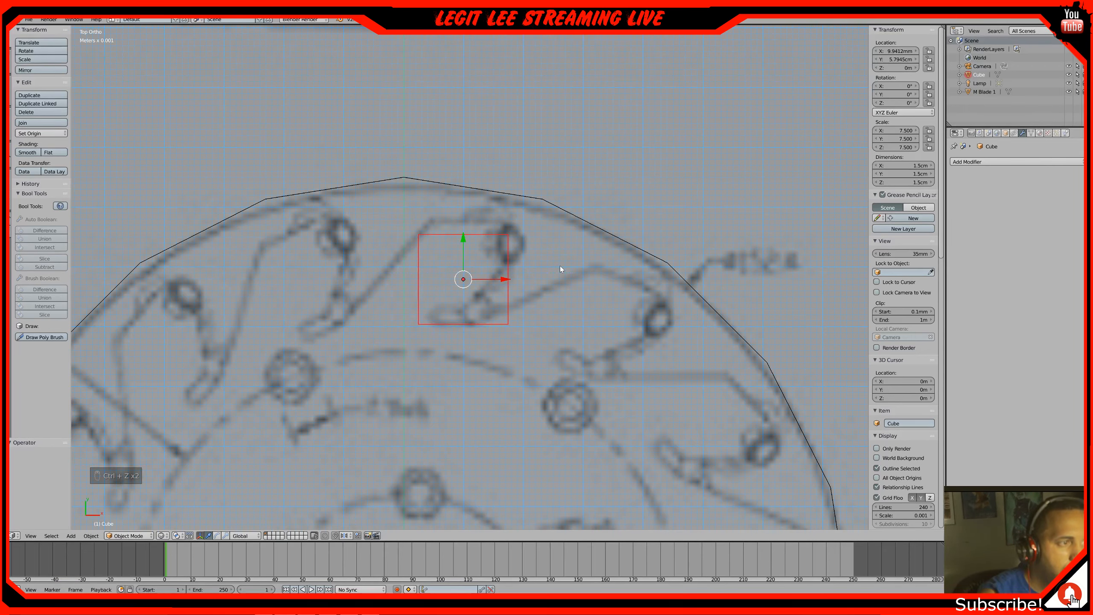
# Try rotating the cube 40° and shifting it about 4.5 mm in negative X onto the notch's slanted edge
pyautogui.press('r')
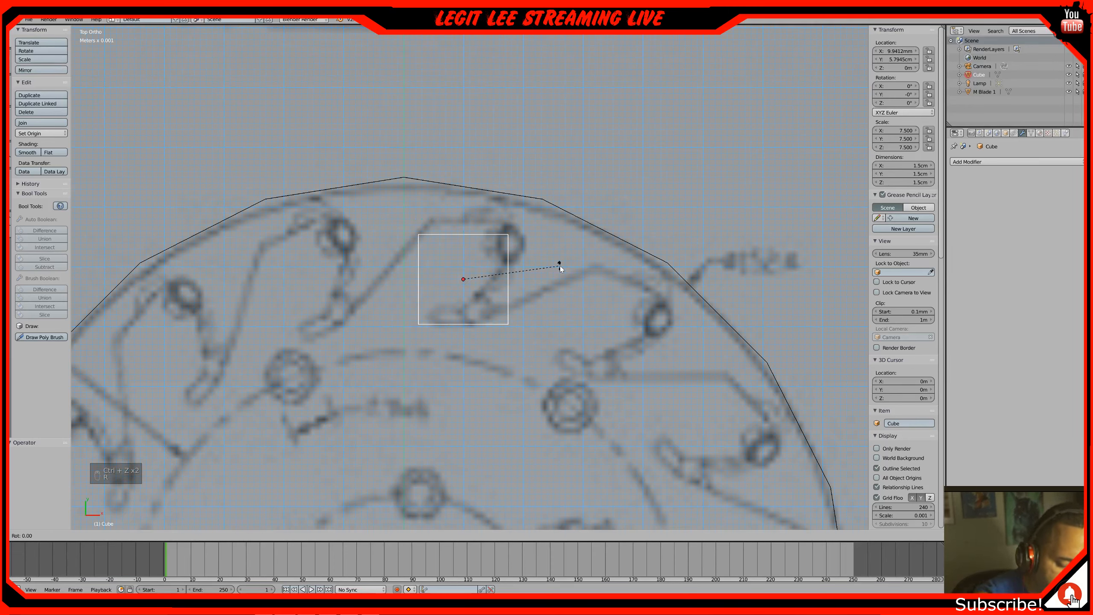
pyautogui.write('40')
pyautogui.click(560, 268)
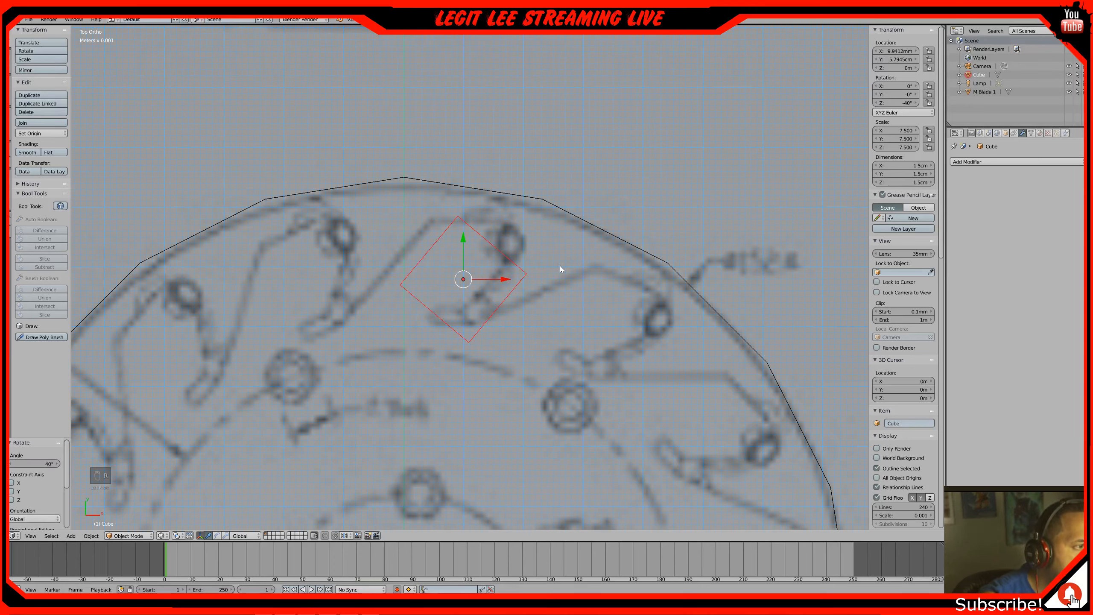
pyautogui.moveTo(509, 281); pyautogui.dragTo(483, 277)
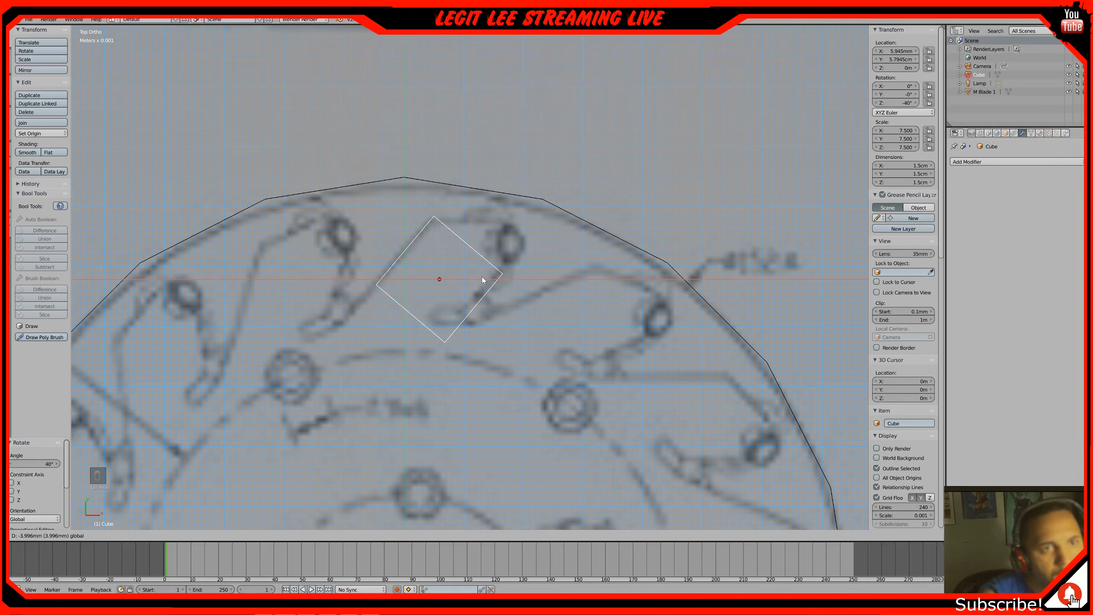
pyautogui.moveTo(483, 280); pyautogui.dragTo(480, 280)
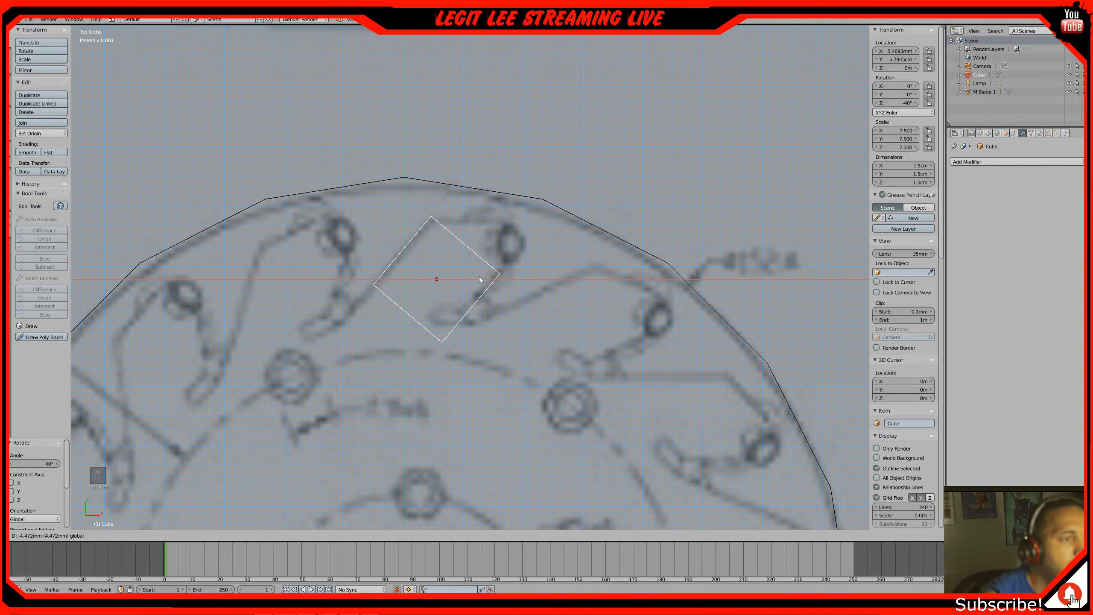
pyautogui.click(480, 277)
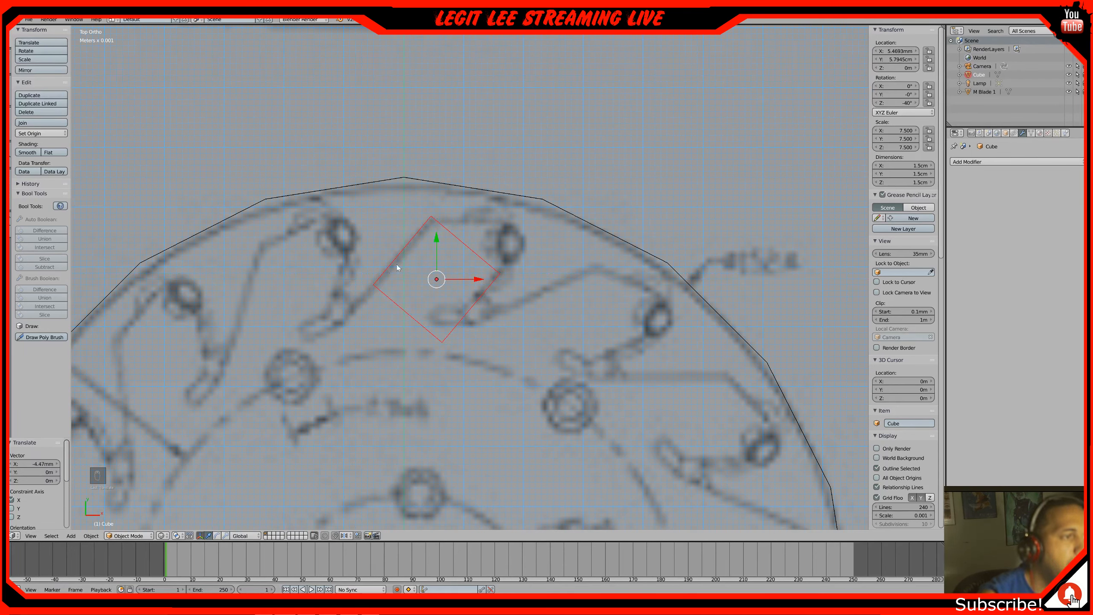
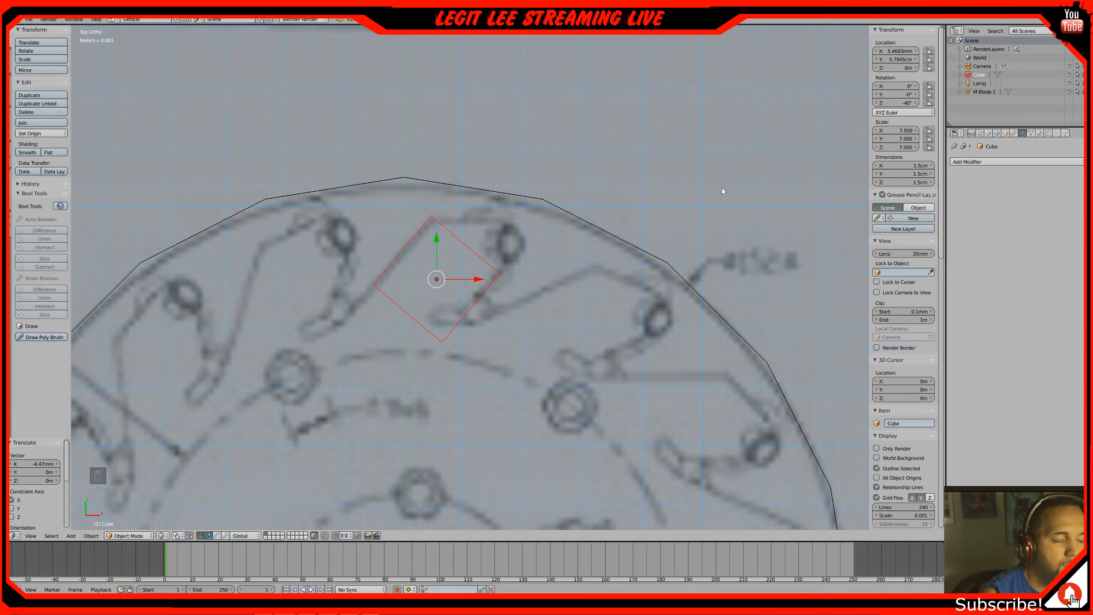
pyautogui.hotkey('ctrl', 'z')
pyautogui.hotkey('ctrl', 'z')
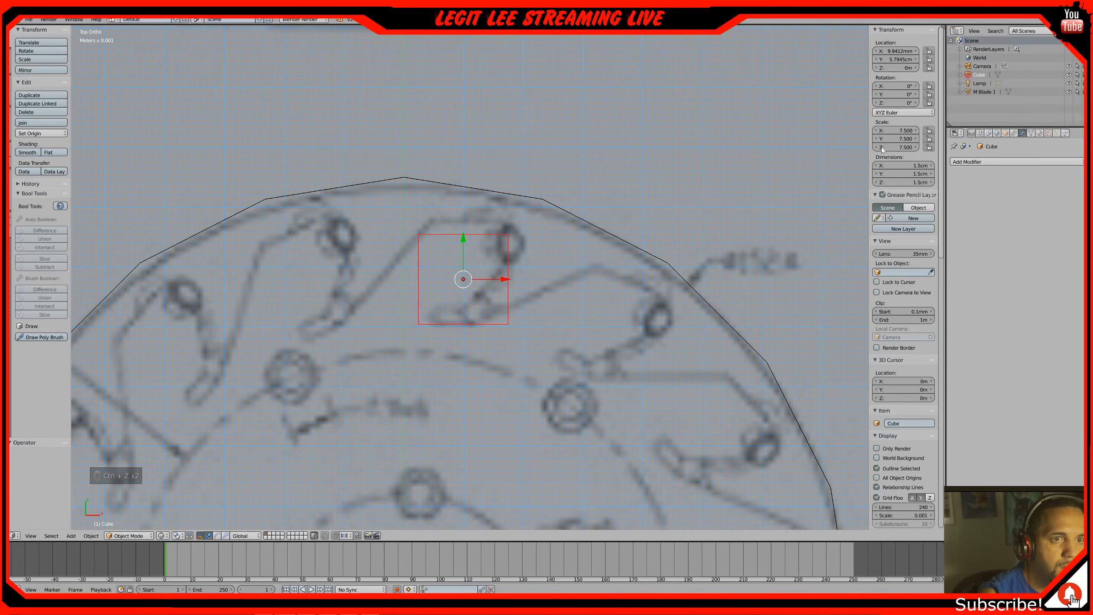
# Try 20 mm for the cube's X dimension and settle on 30 mm
pyautogui.click(903, 130)
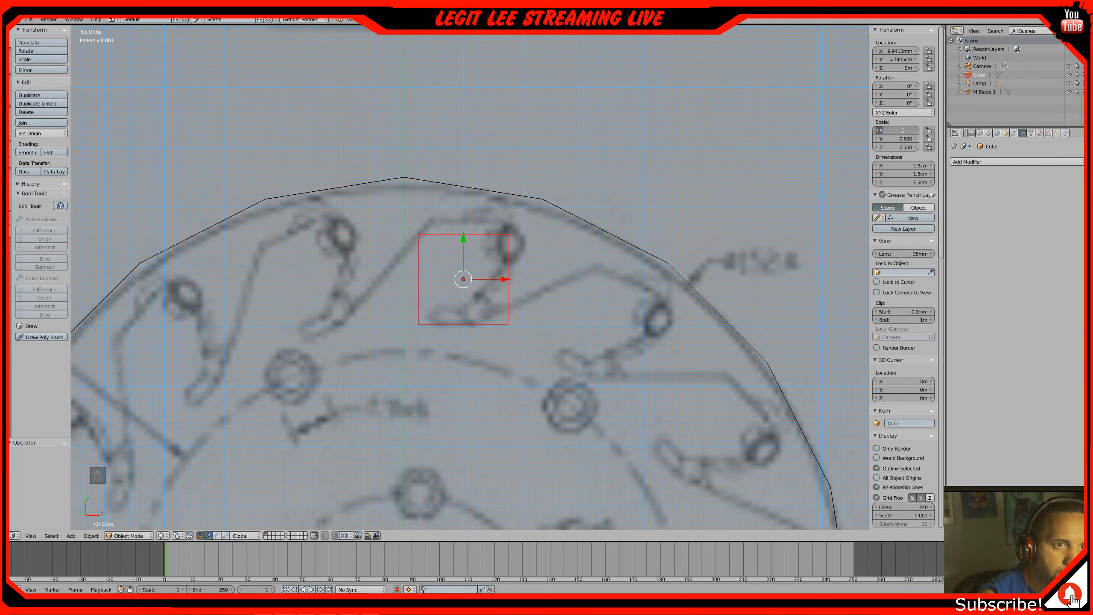
pyautogui.click(919, 166)
pyautogui.click(918, 166)
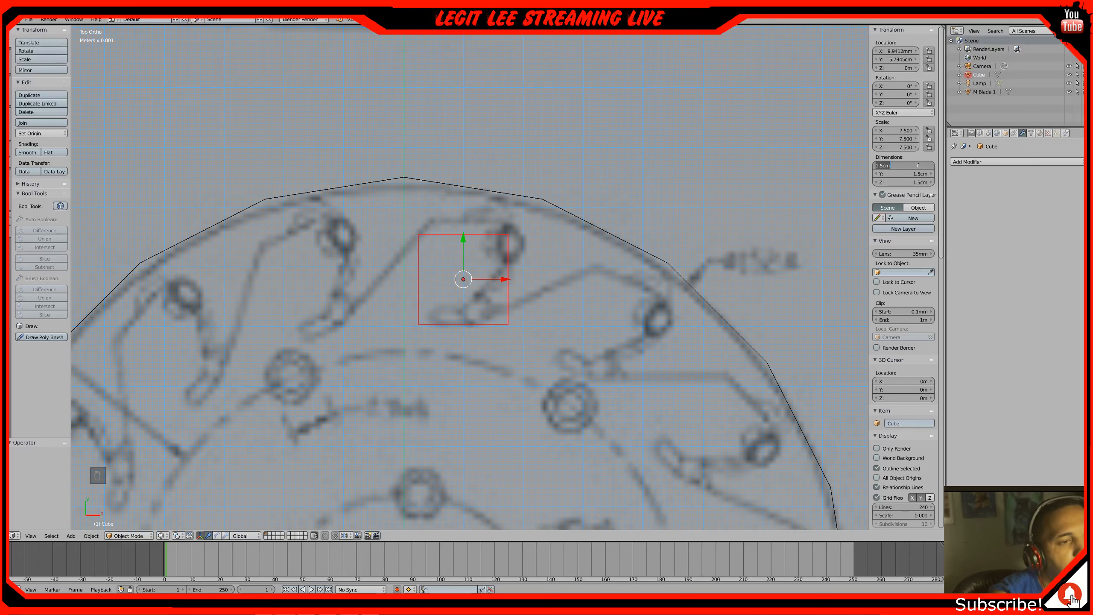
pyautogui.write('20')
pyautogui.press('Return')
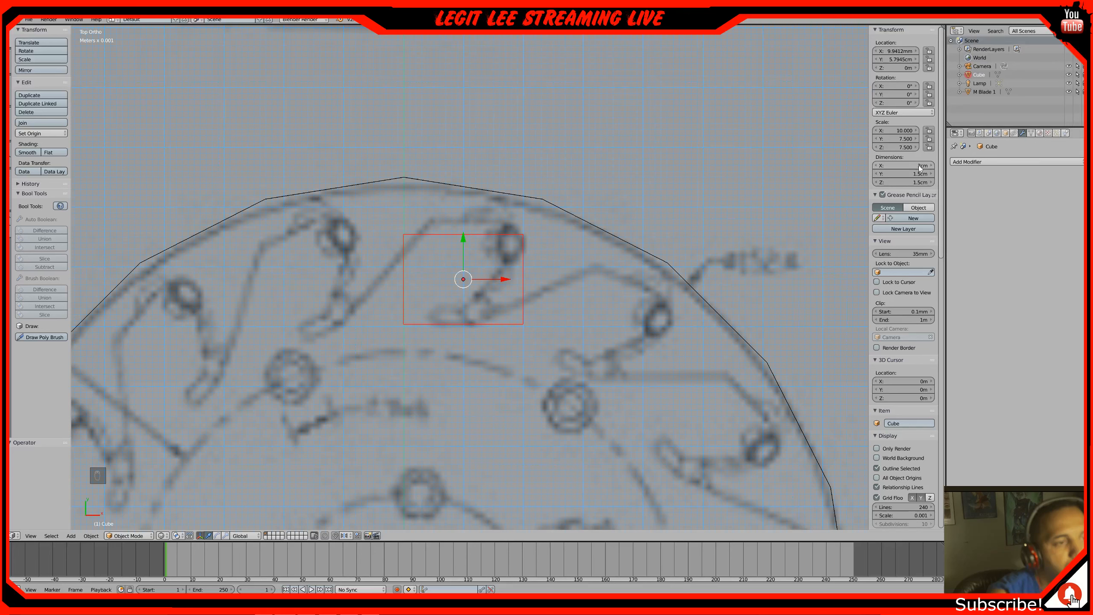
pyautogui.click(919, 166)
pyautogui.write('3')
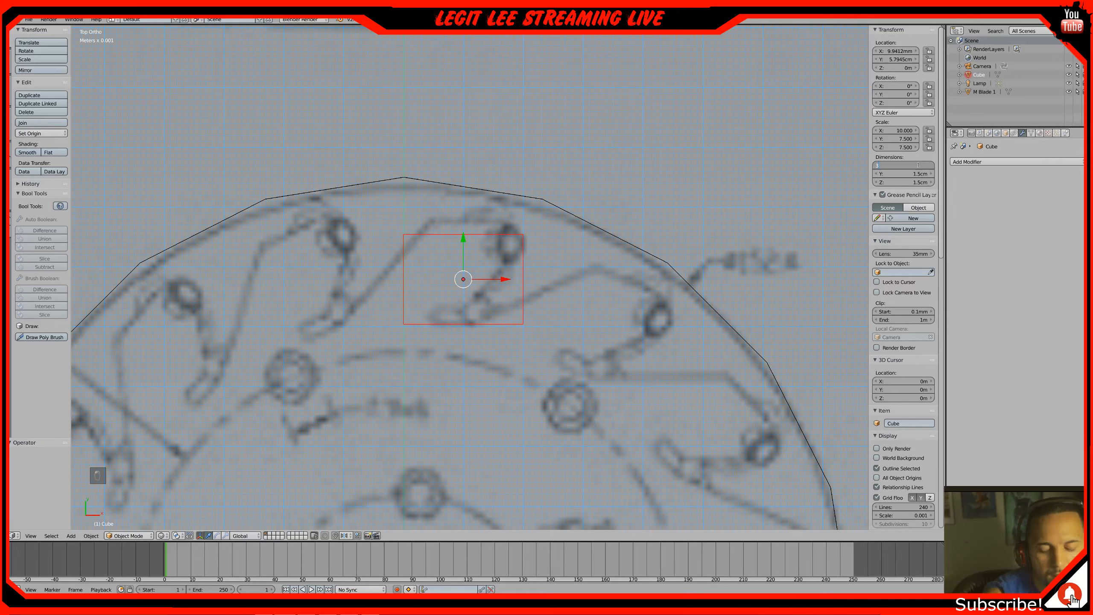
pyautogui.write('0')
pyautogui.press('Return')
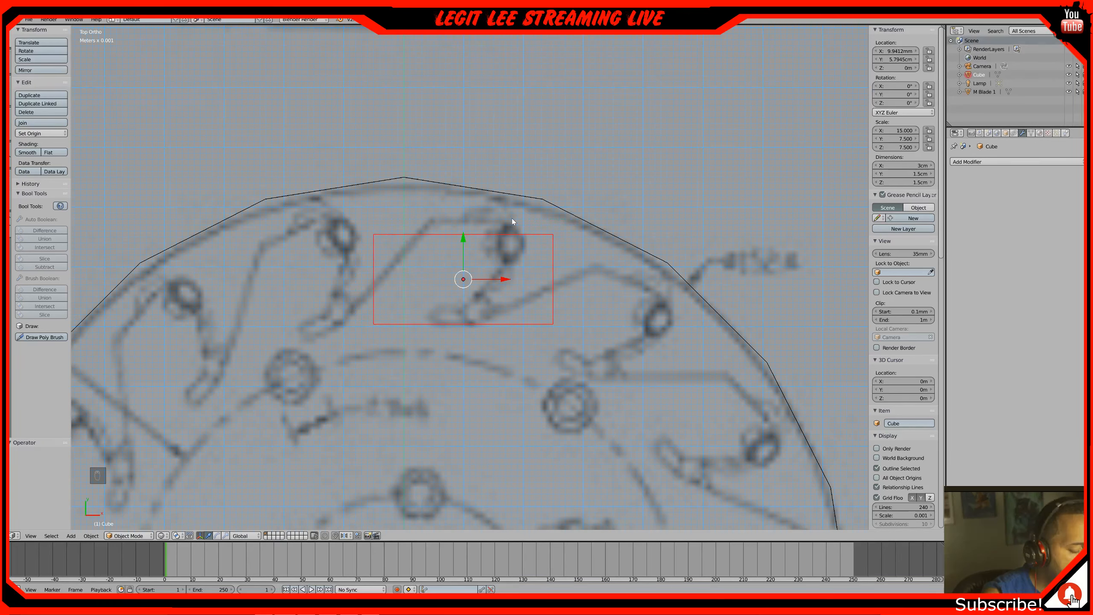
# Try rotating the cube 40° and shifting it about 4 mm in X and 2.2 mm in negative Y over the notch
pyautogui.write('r40')
pyautogui.press('Return')
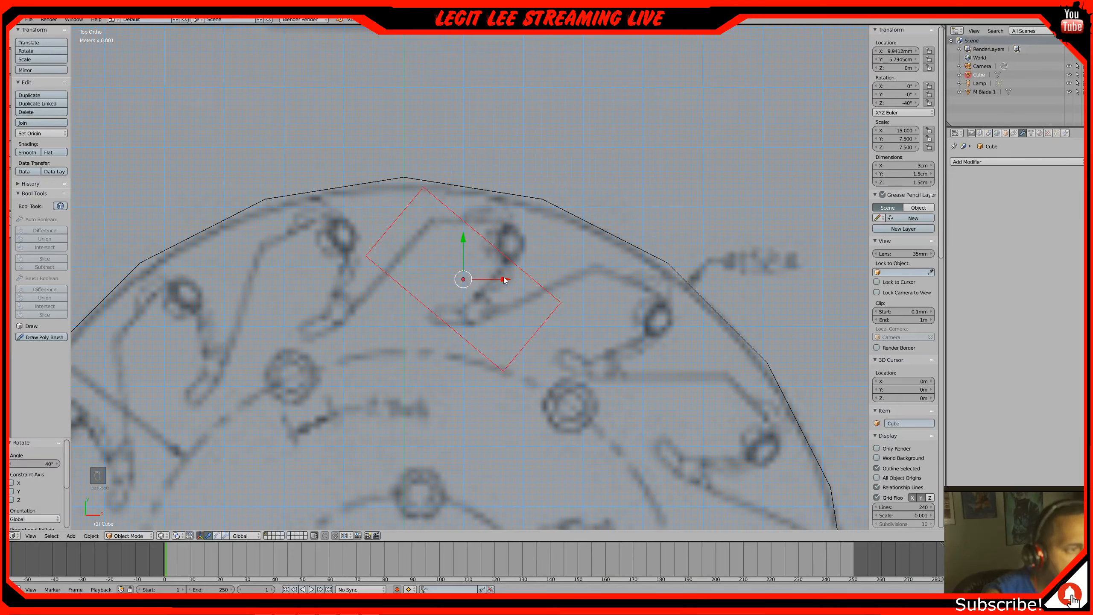
pyautogui.moveTo(504, 280); pyautogui.dragTo(529, 280)
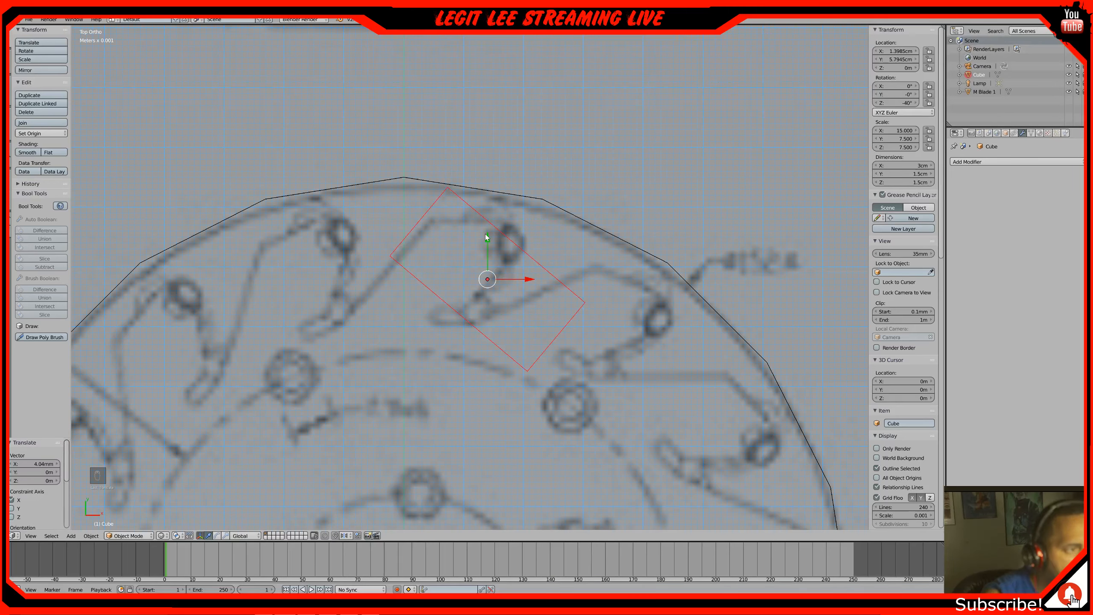
pyautogui.moveTo(487, 238); pyautogui.dragTo(480, 248)
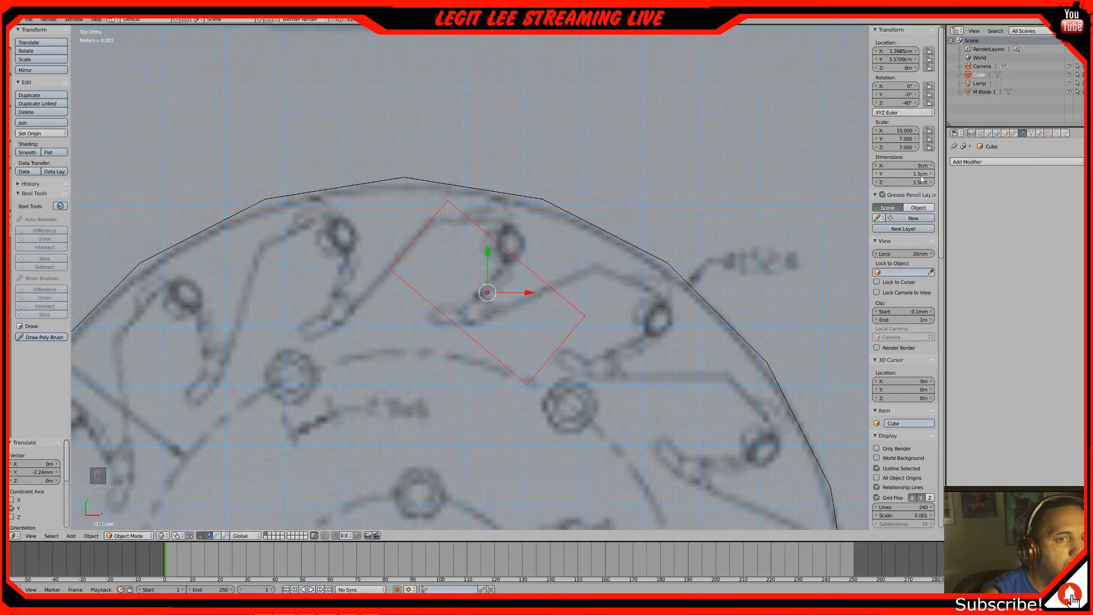
pyautogui.hotkey('ctrl', 'z')
pyautogui.hotkey('ctrl', 'z')
pyautogui.hotkey('ctrl', 'z')
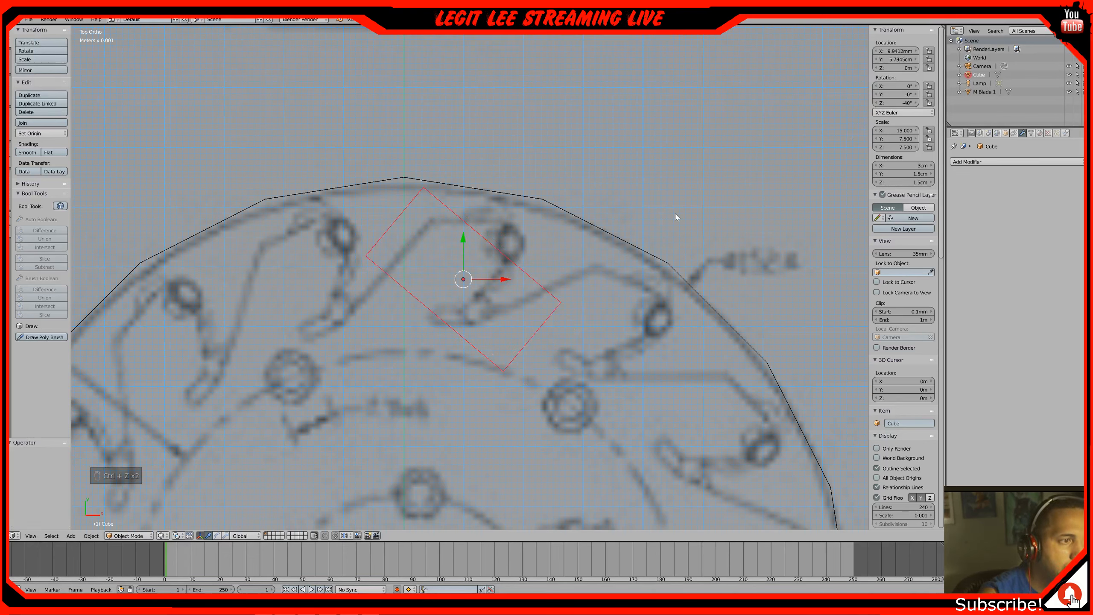
# Re-enter 30 mm for the cube's X dimension and reduce it to 20 mm
pyautogui.click(924, 167)
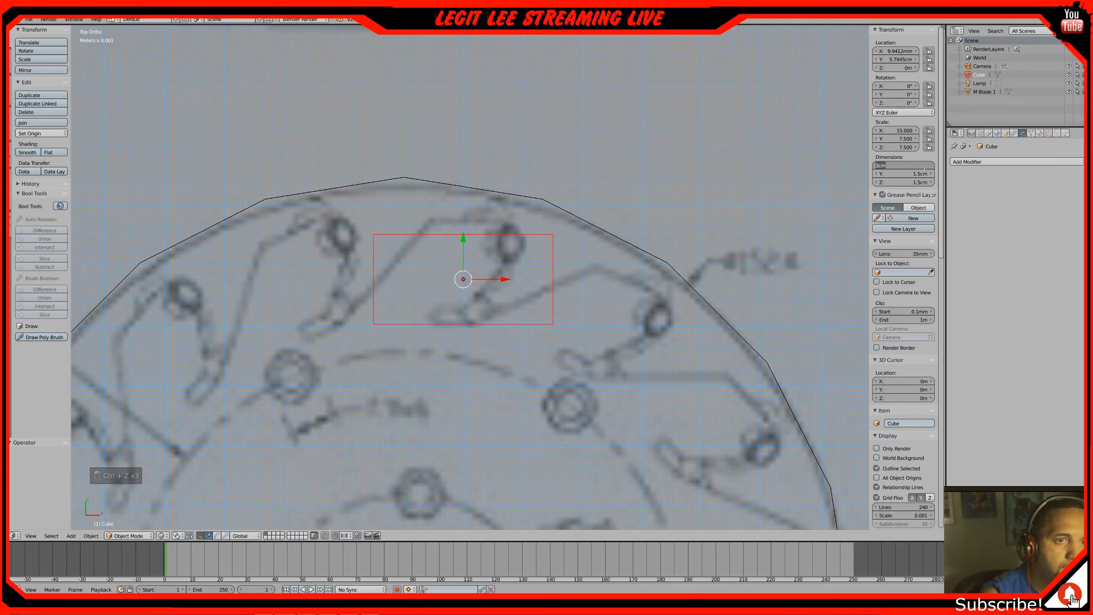
pyautogui.write('30')
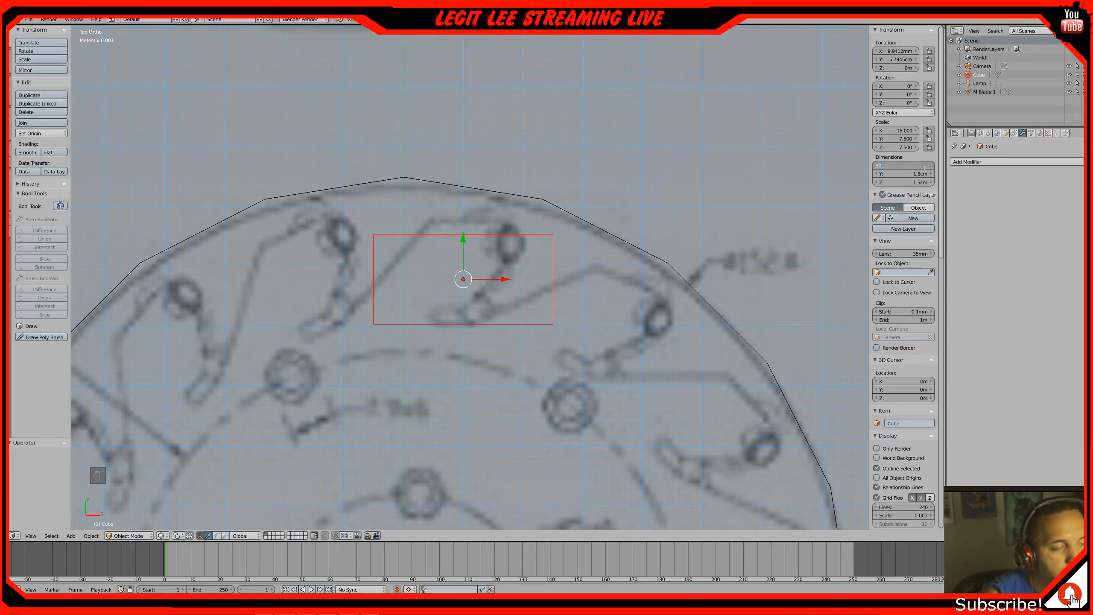
pyautogui.press('Return')
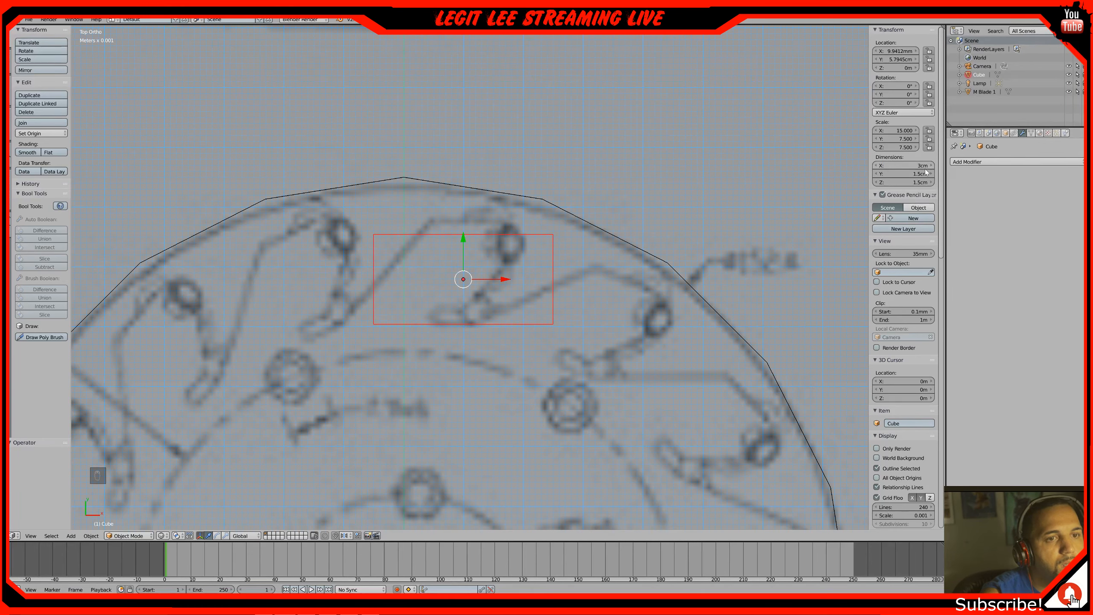
pyautogui.click(924, 167)
pyautogui.write('20')
pyautogui.press('Return')
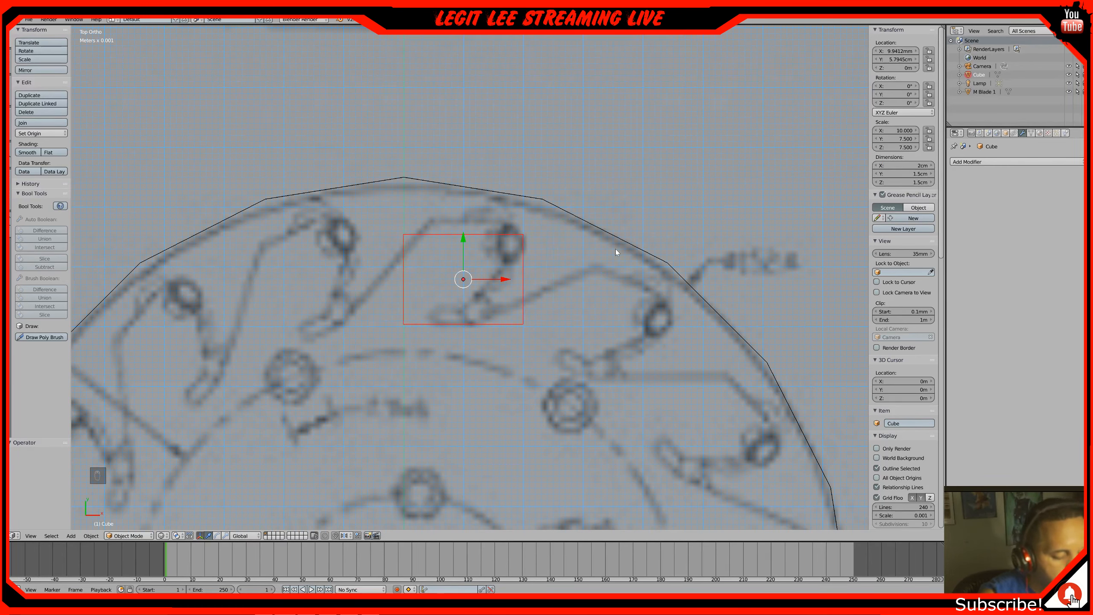
# Try rotating the 20 mm cube 40° and shifting it about 0.8 mm in negative X onto the notch's slanted edge
pyautogui.write('r40')
pyautogui.press('Return')
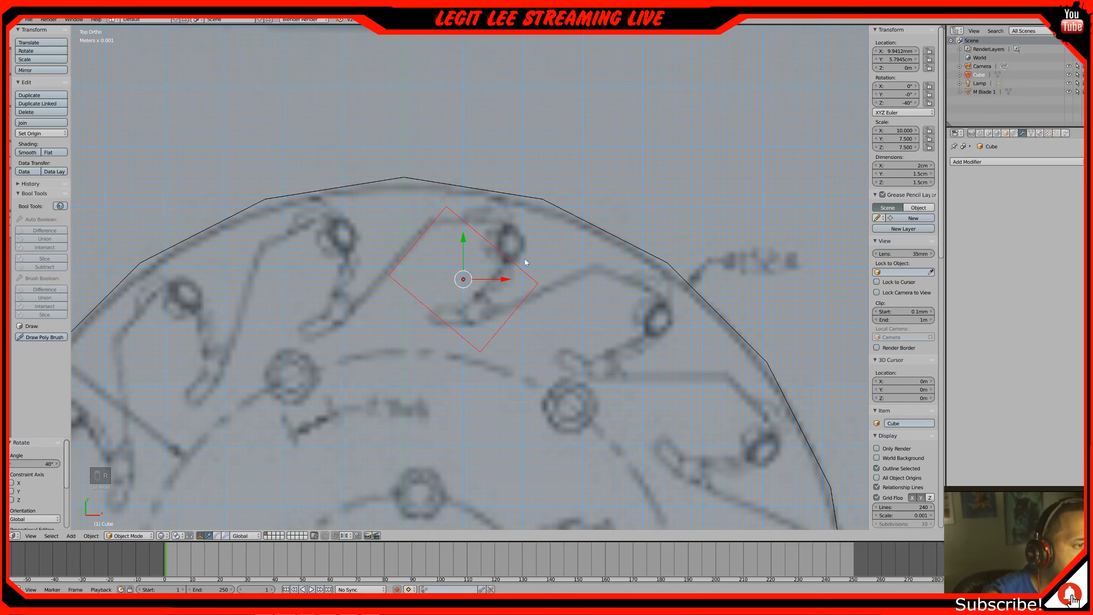
pyautogui.moveTo(505, 279); pyautogui.dragTo(502, 270)
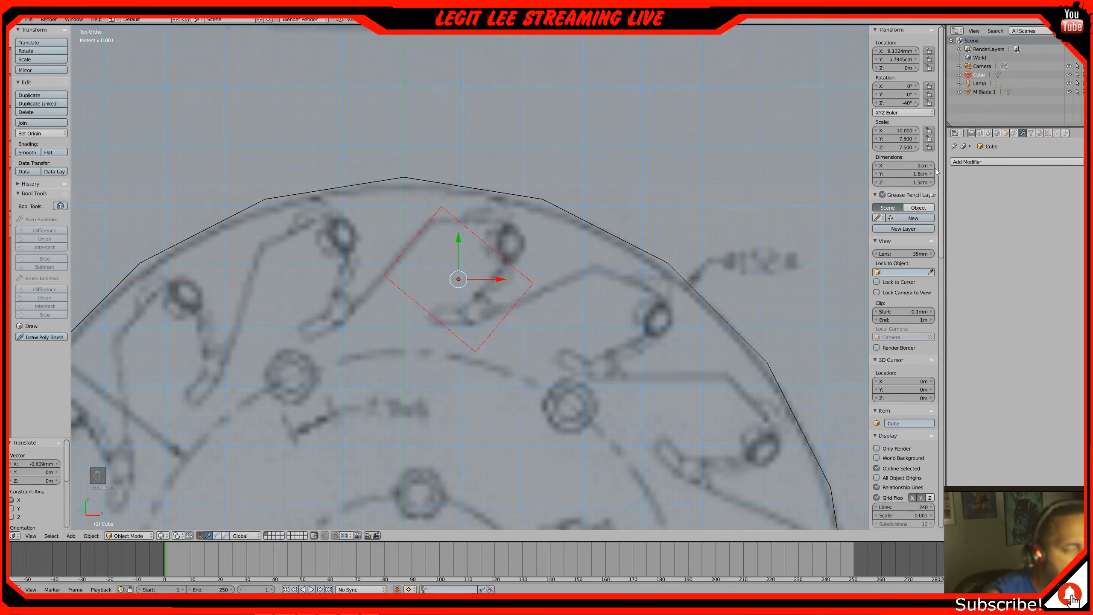
pyautogui.hotkey('ctrl', 'z')
pyautogui.hotkey('ctrl', 'z')
pyautogui.hotkey('ctrl', 'z')
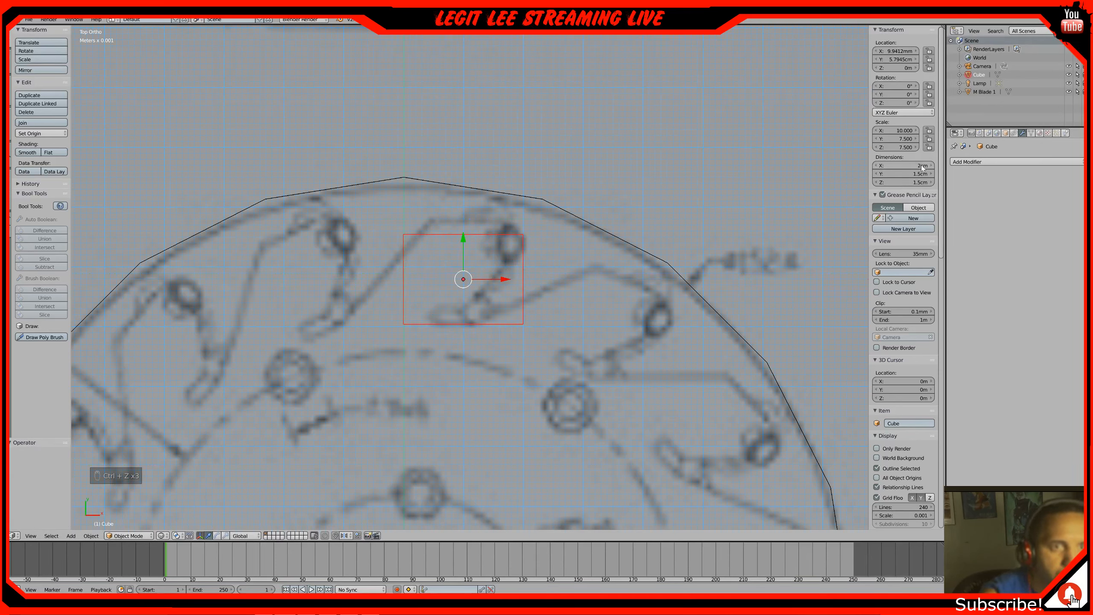
# Set the cube's X dimension to 2.5 cm
pyautogui.click(921, 164)
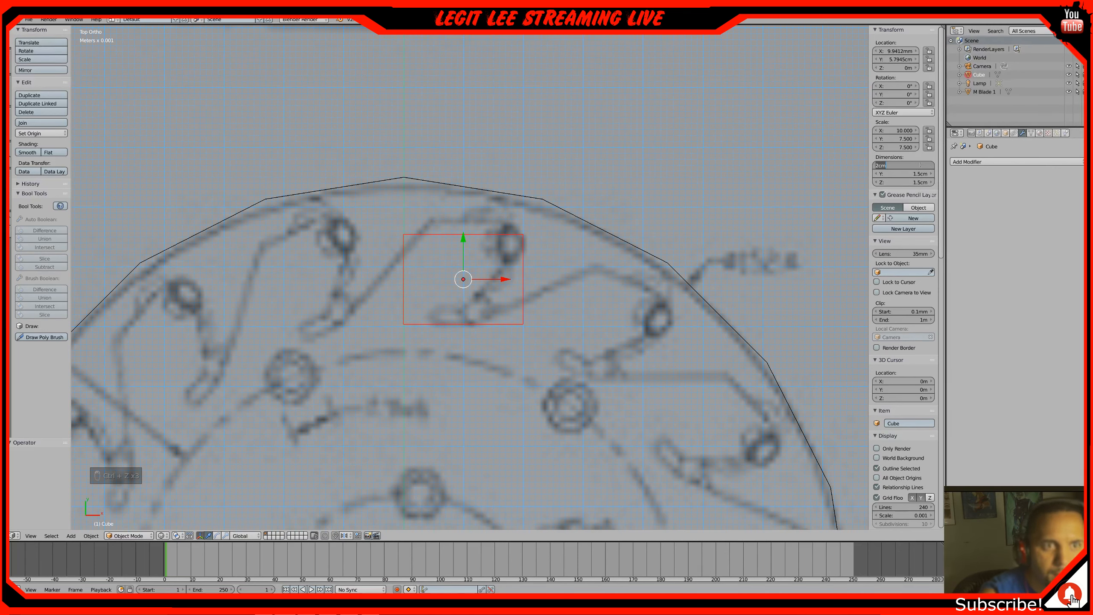
pyautogui.write('2')
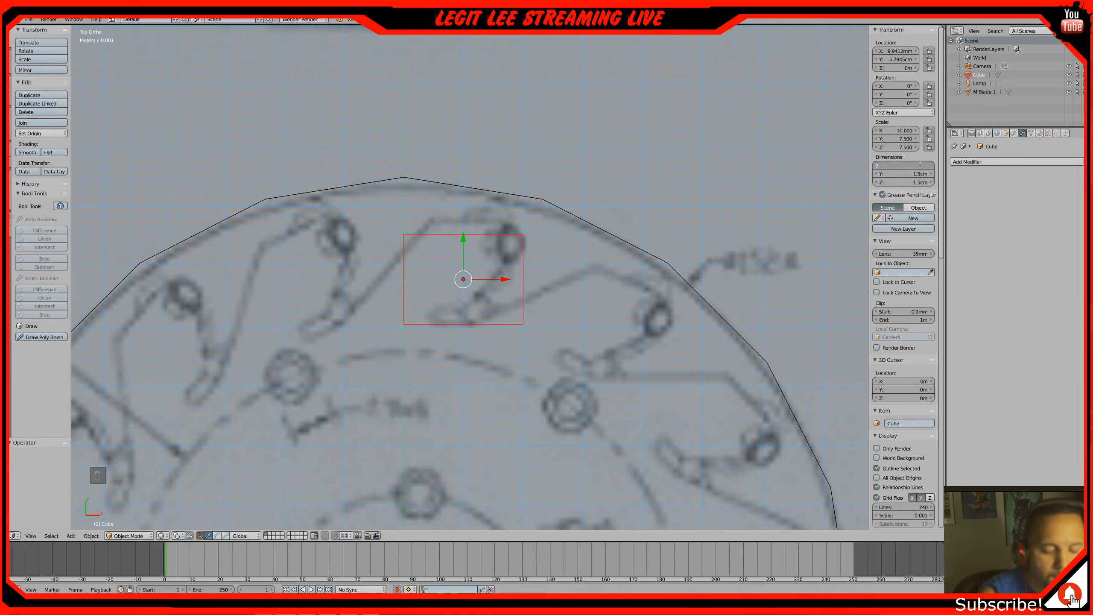
pyautogui.write('.5')
pyautogui.press('Return')
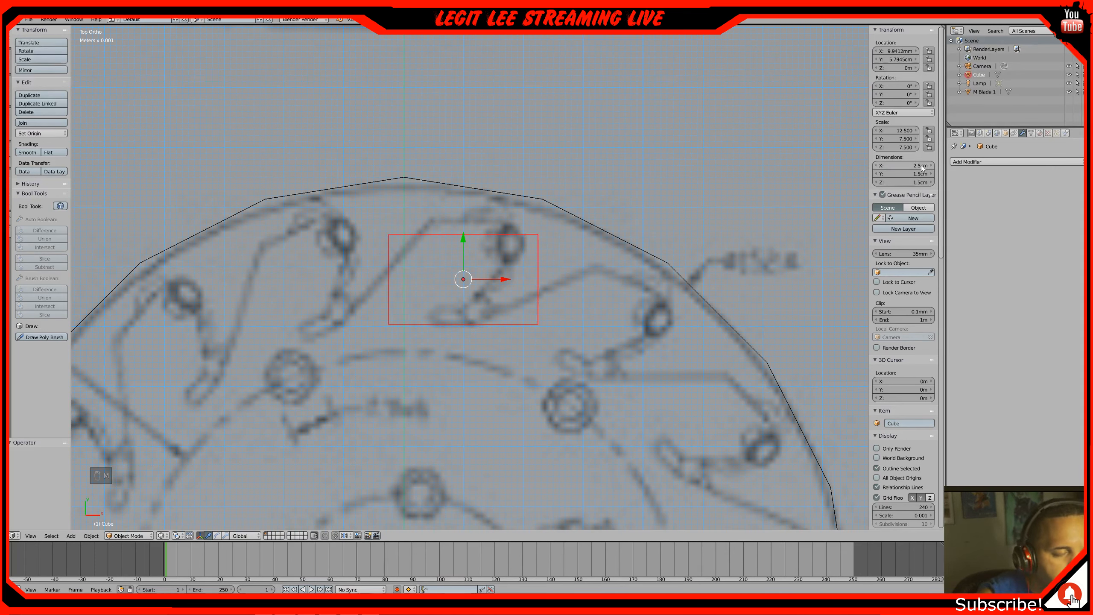
# Rotate the cube 40° and shift it about 2.6 mm in positive X against the notch's slanted edge
pyautogui.press('r')
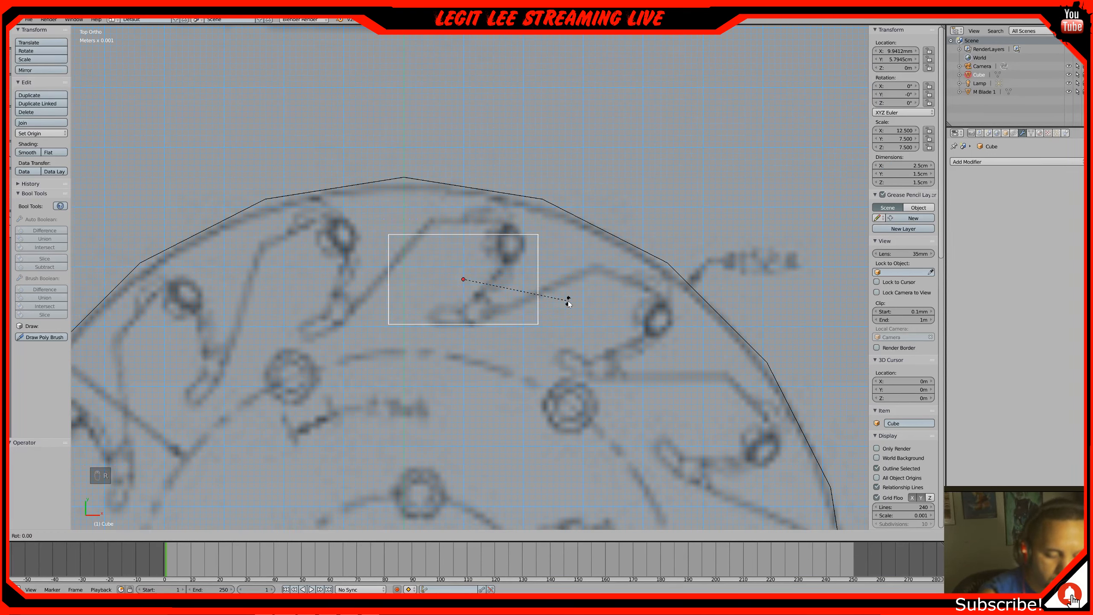
pyautogui.write('40')
pyautogui.press('Return')
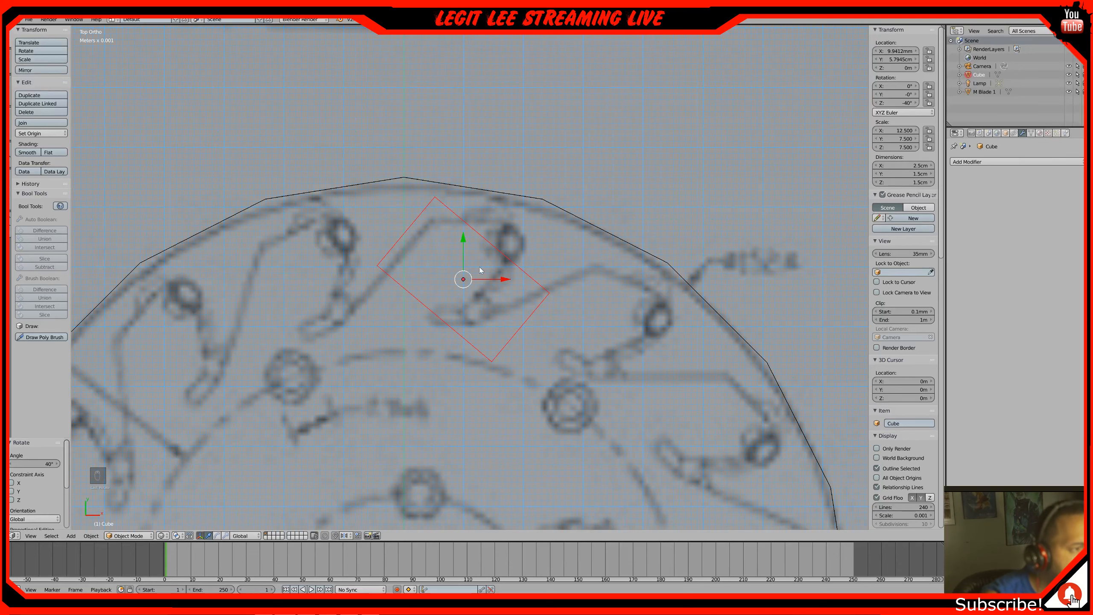
pyautogui.moveTo(507, 281); pyautogui.dragTo(522, 276)
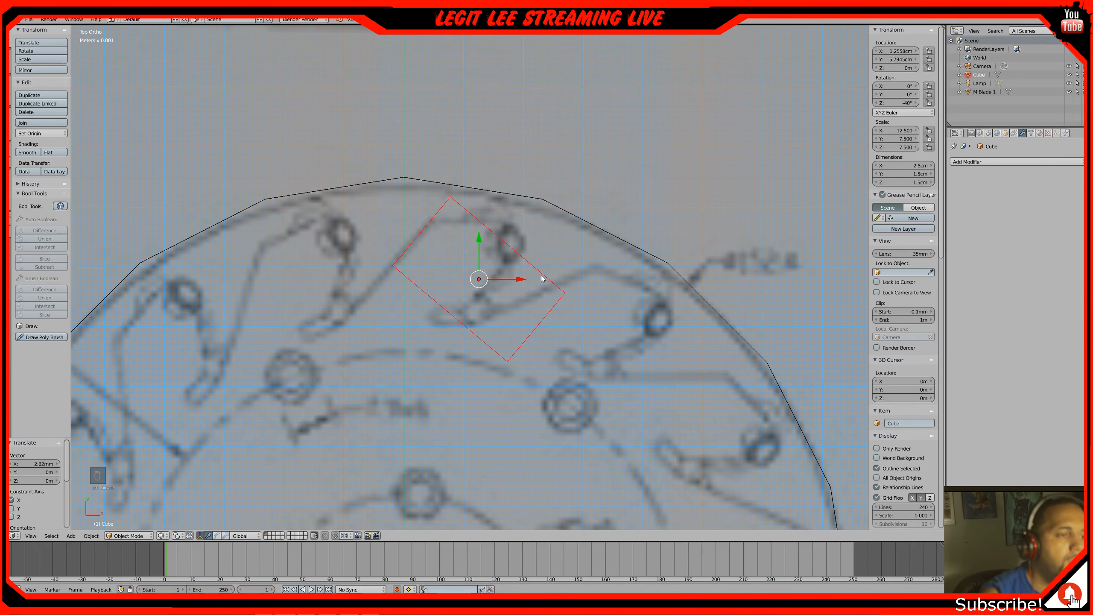
# Examine the blade notches around the whole wheel drawing against the rotated cube and the cylinder outline
pyautogui.scroll(-2, 575, 277)
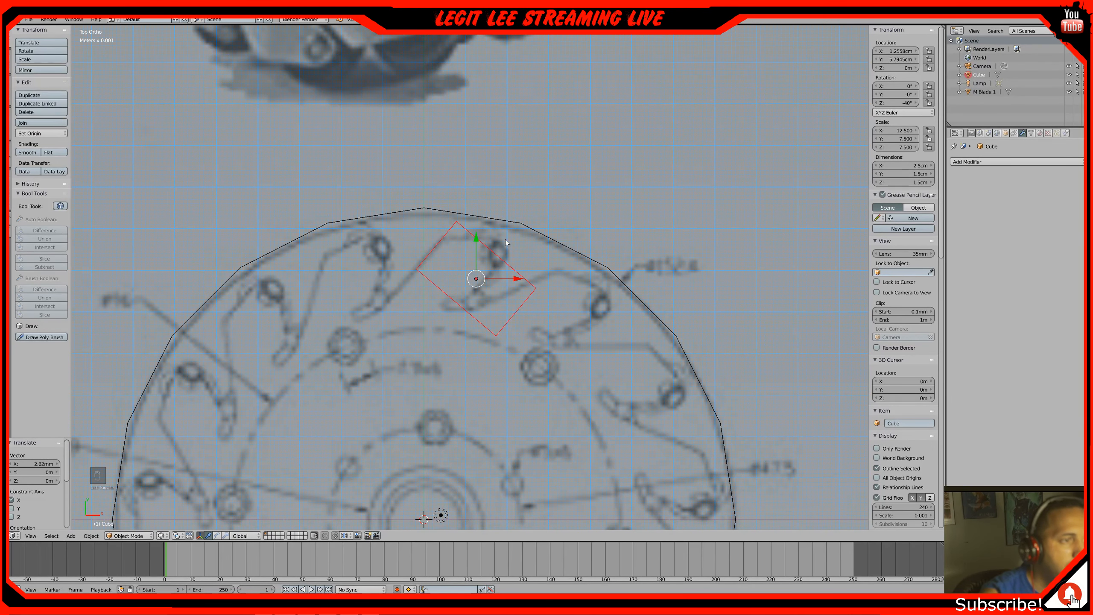
pyautogui.scroll(-3, 446, 243)
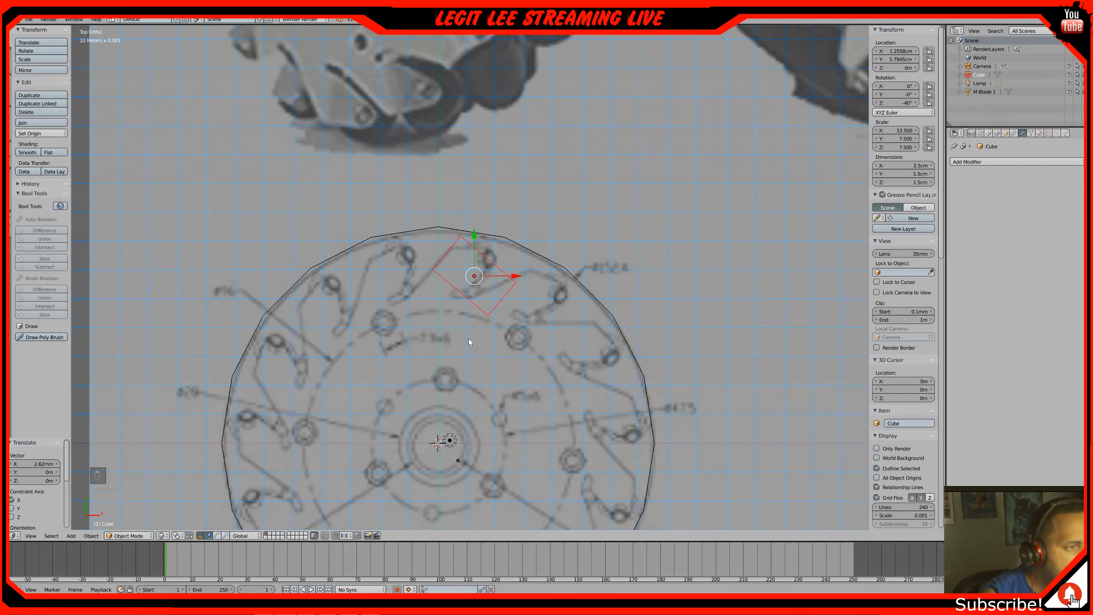
pyautogui.keyDown('shift'); pyautogui.moveTo(468, 339); pyautogui.dragTo(494, 218, button='middle'); pyautogui.keyUp('shift')
pyautogui.scroll(1, 495, 207)
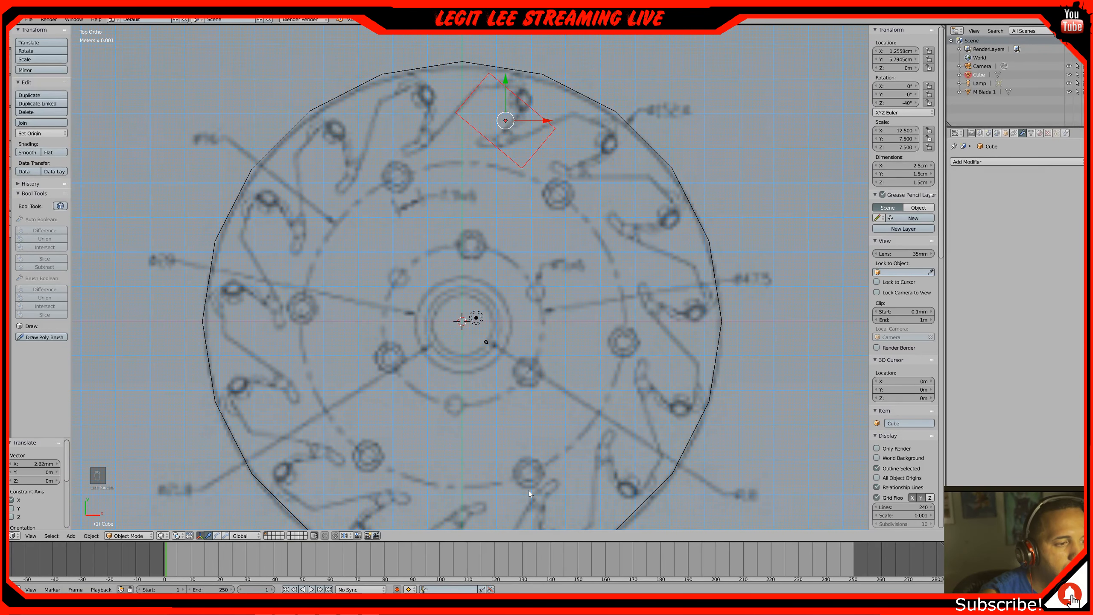
pyautogui.keyDown('shift'); pyautogui.moveTo(529, 491); pyautogui.dragTo(557, 307, button='middle'); pyautogui.keyUp('shift')
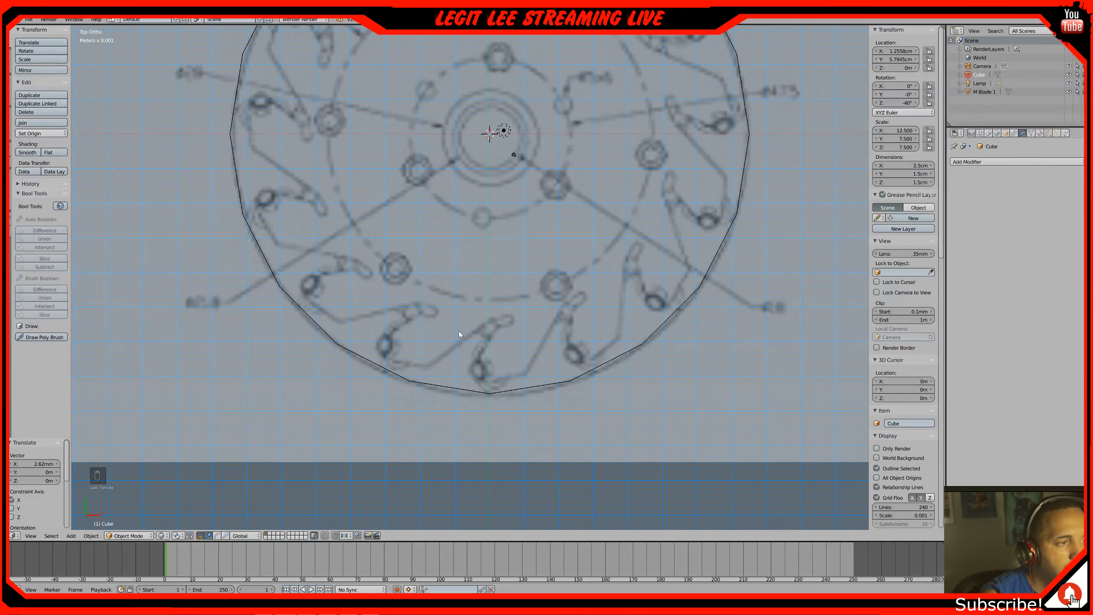
pyautogui.keyDown('shift'); pyautogui.moveTo(263, 111); pyautogui.dragTo(272, 256, button='middle'); pyautogui.keyUp('shift')
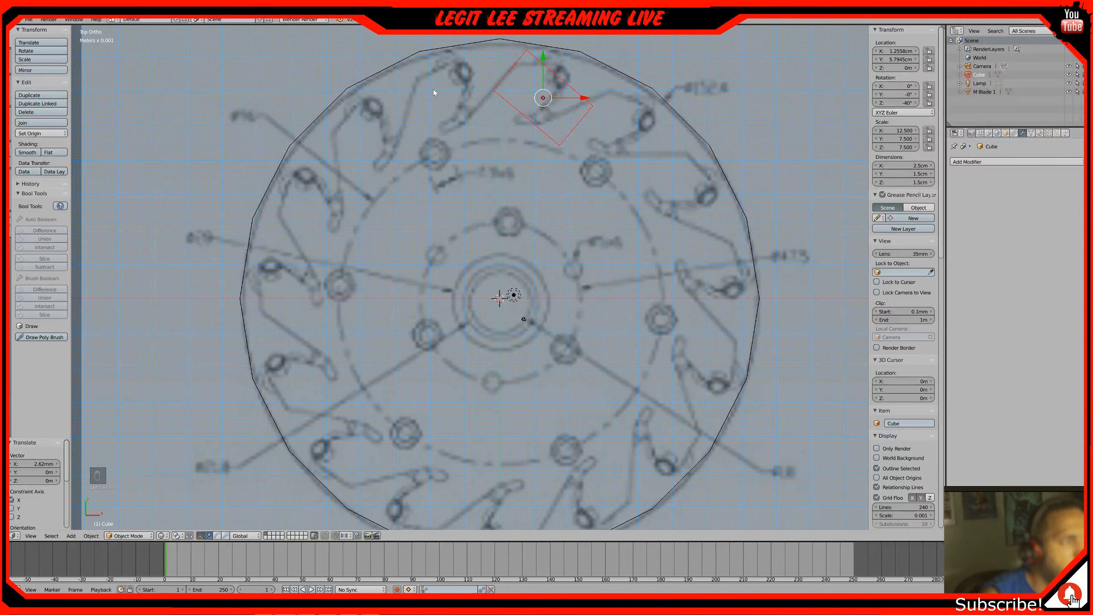
pyautogui.keyDown('shift'); pyautogui.moveTo(584, 90); pyautogui.dragTo(529, 107, button='middle'); pyautogui.keyUp('shift')
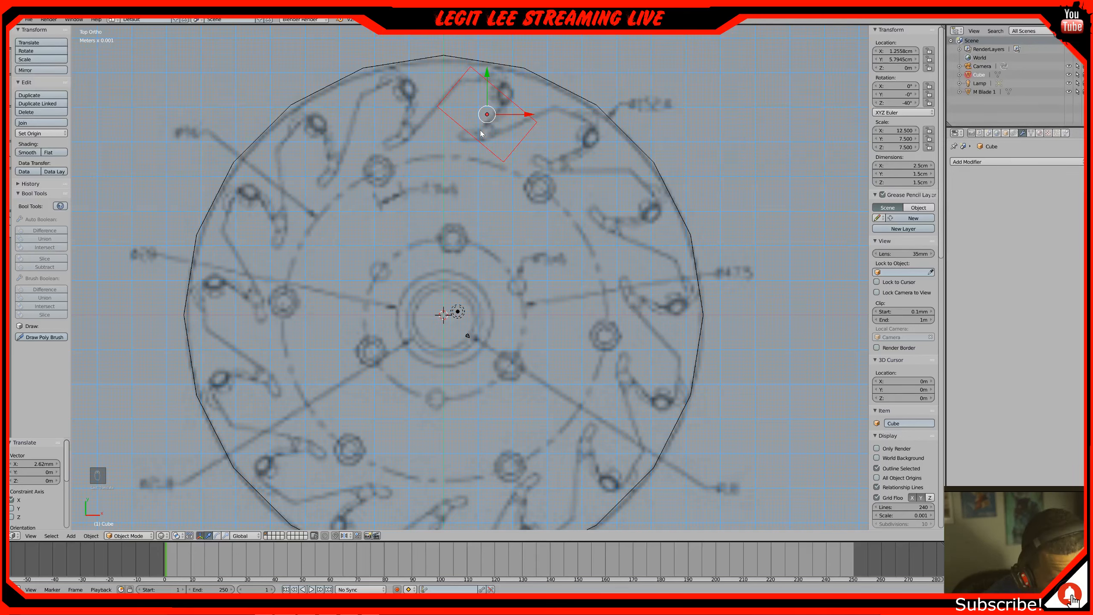
# Undo the cube's rotation, sizing and placement changes and delete the cube from the scene
pyautogui.hotkey('ctrl', 'z')
pyautogui.hotkey('ctrl', 'z')
pyautogui.hotkey('ctrl', 'z')
pyautogui.hotkey('ctrl', 'z')
pyautogui.hotkey('ctrl', 'z')
pyautogui.hotkey('ctrl', 'z')
pyautogui.hotkey('ctrl', 'z')
pyautogui.hotkey('ctrl', 'z')
pyautogui.hotkey('ctrl', 'z')
pyautogui.hotkey('ctrl', 'z')
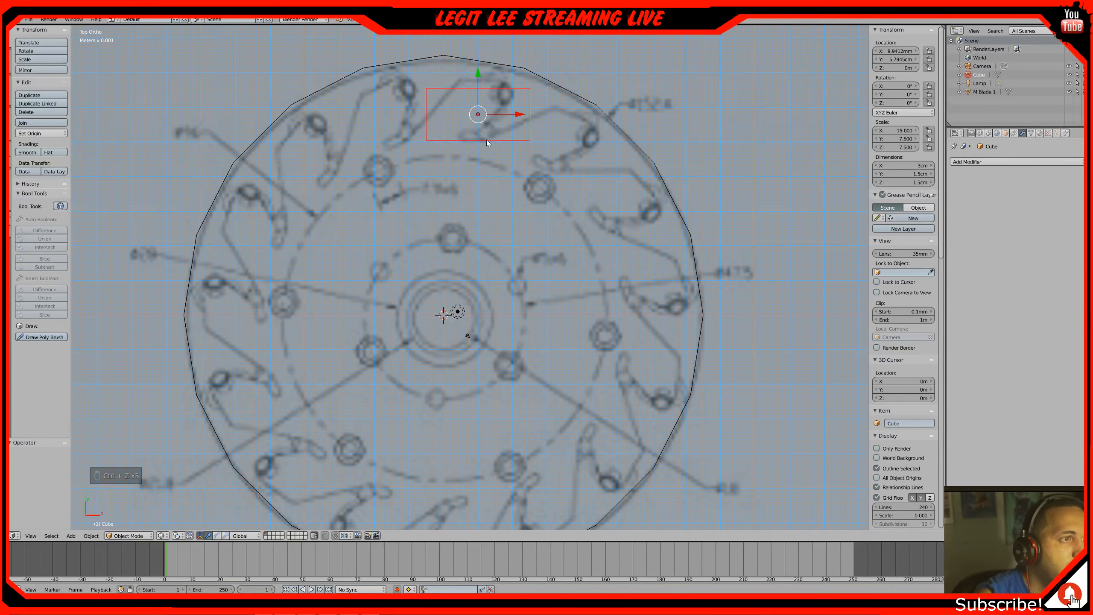
pyautogui.hotkey('ctrl', 'z')
pyautogui.hotkey('ctrl', 'z')
pyautogui.hotkey('ctrl', 'z')
pyautogui.hotkey('ctrl', 'z')
pyautogui.hotkey('ctrl', 'z')
pyautogui.hotkey('ctrl', 'z')
pyautogui.hotkey('ctrl', 'z')
pyautogui.hotkey('ctrl', 'z')
pyautogui.hotkey('ctrl', 'z')
pyautogui.hotkey('ctrl', 'z')
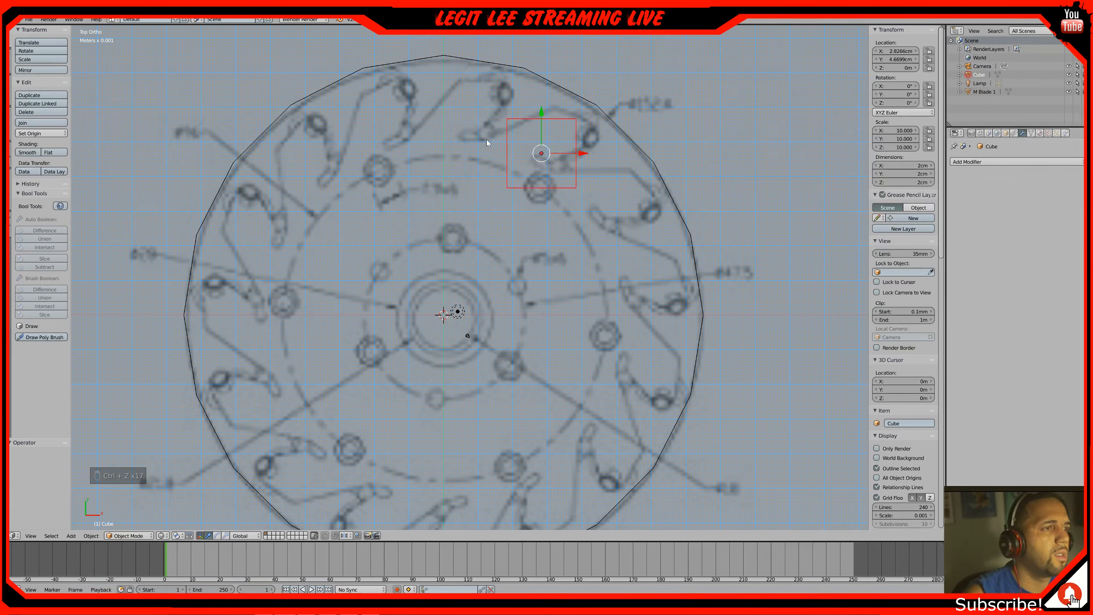
pyautogui.hotkey('ctrl', 'z')
pyautogui.hotkey('ctrl', 'z')
pyautogui.hotkey('ctrl', 'z')
pyautogui.hotkey('ctrl', 'z')
pyautogui.hotkey('ctrl', 'z')
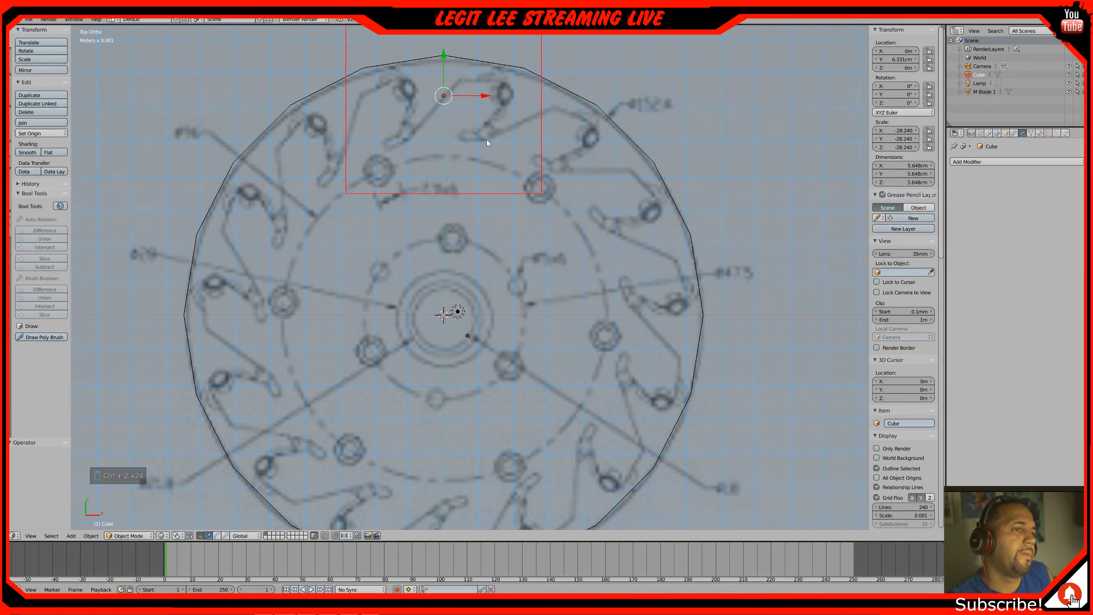
pyautogui.press('Delete')
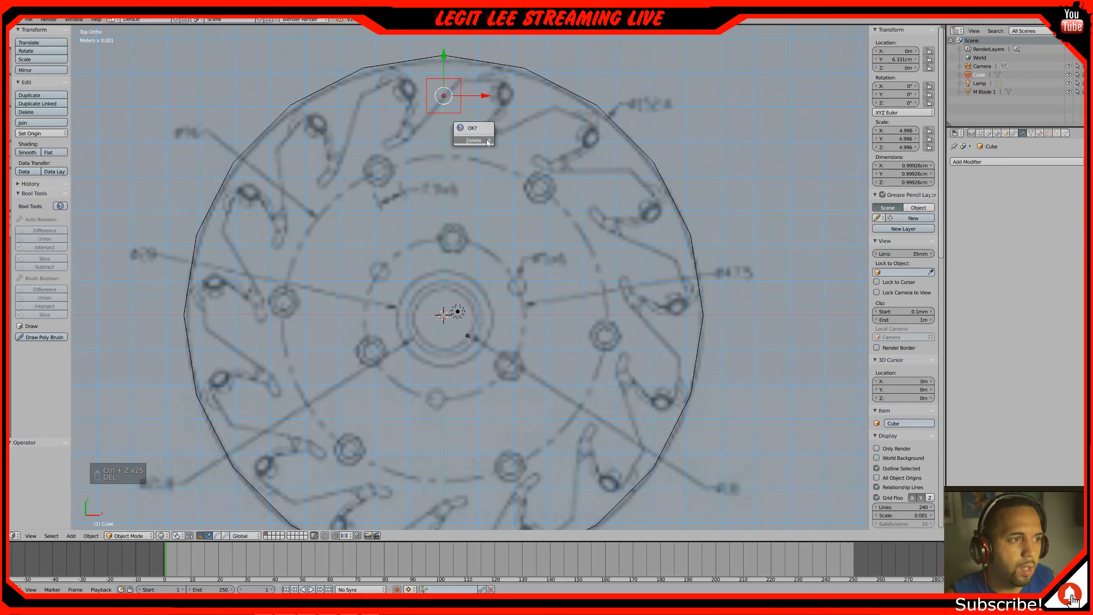
pyautogui.click(487, 135)
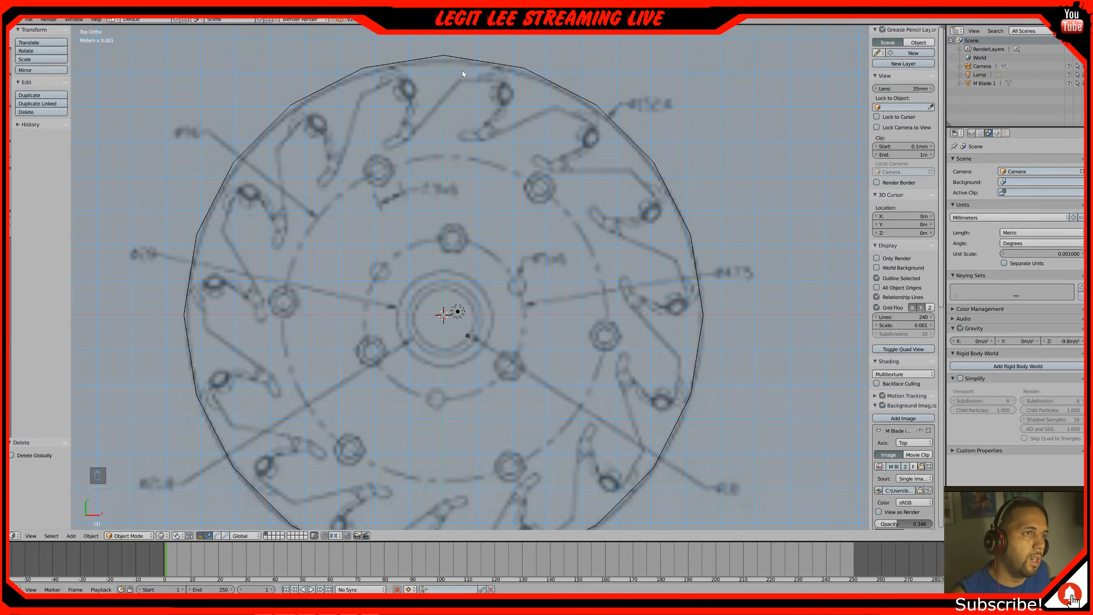
# Select the M Blade 1 cylinder and enter Edit Mode with its whole mesh selected
pyautogui.moveTo(462, 71); pyautogui.dragTo(461, 88, button='middle')
pyautogui.scroll(1, 323, 439)
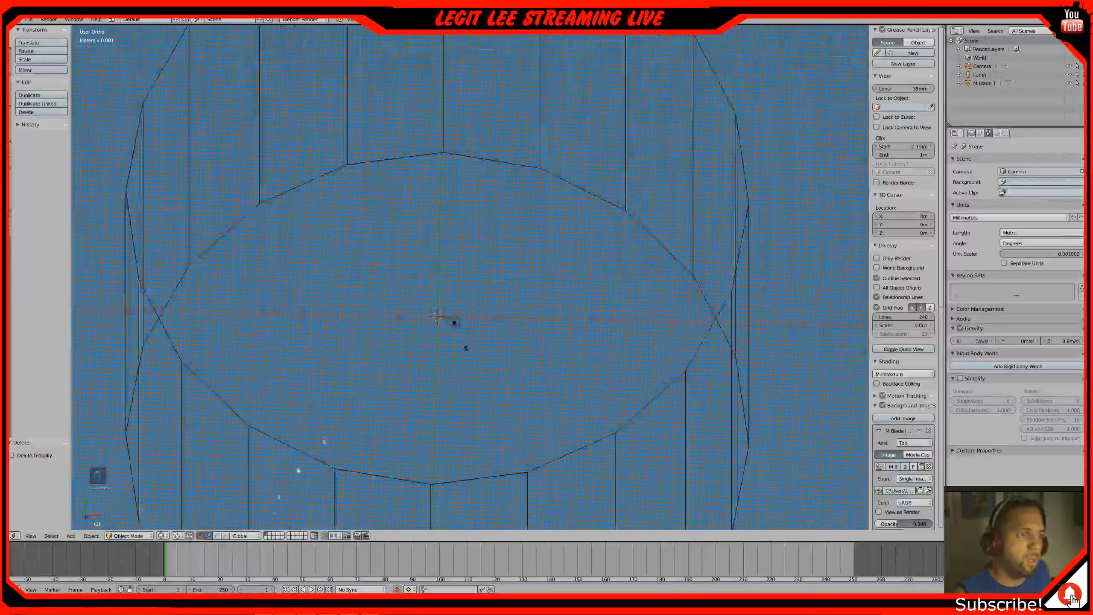
pyautogui.press('Tab')
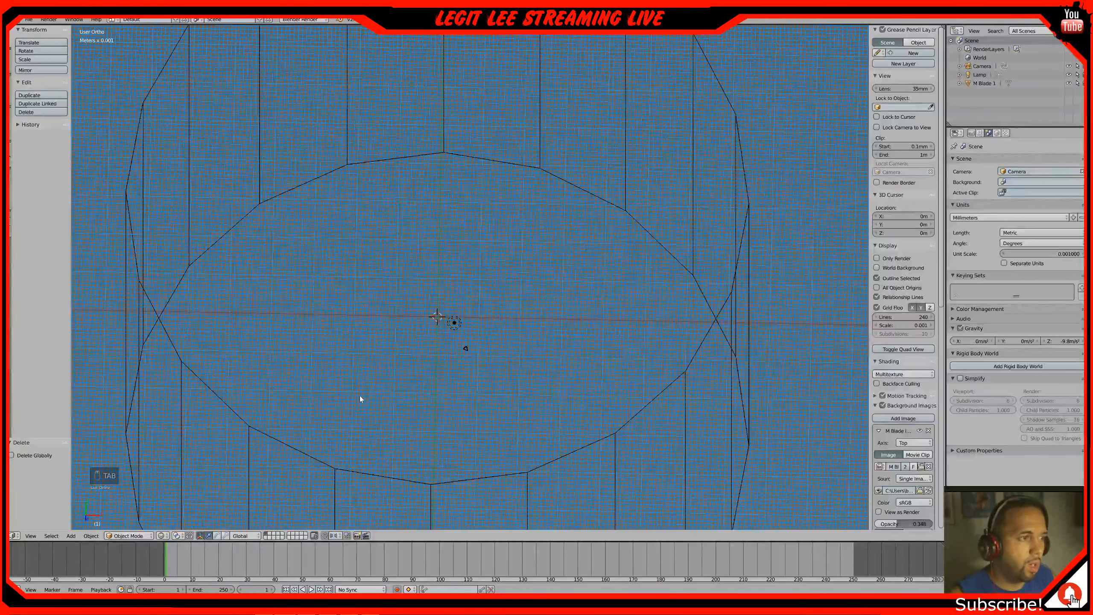
pyautogui.press('Tab')
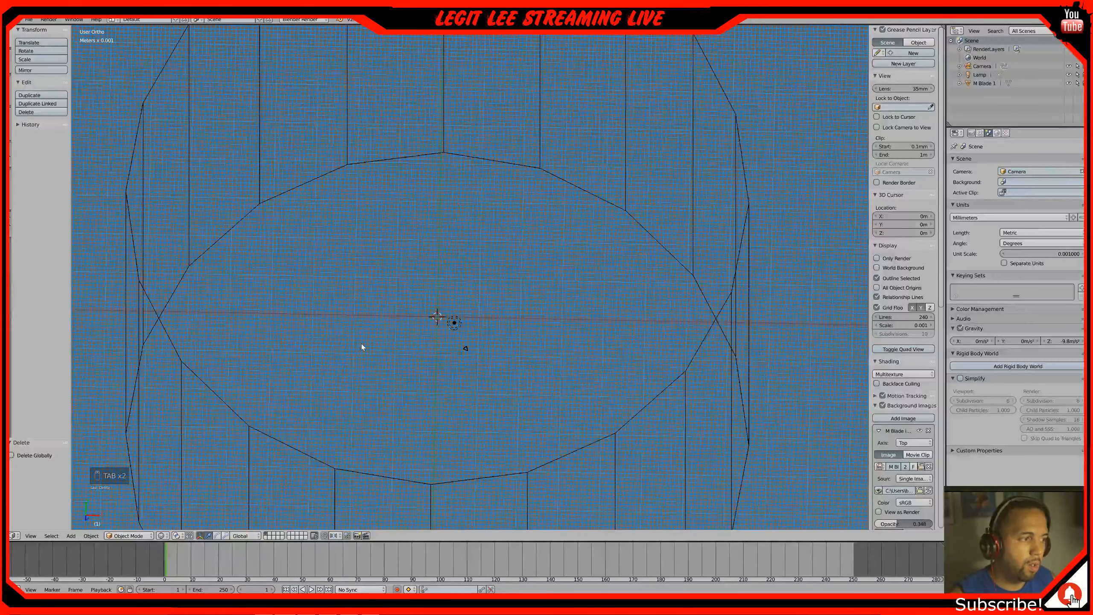
pyautogui.press('Tab')
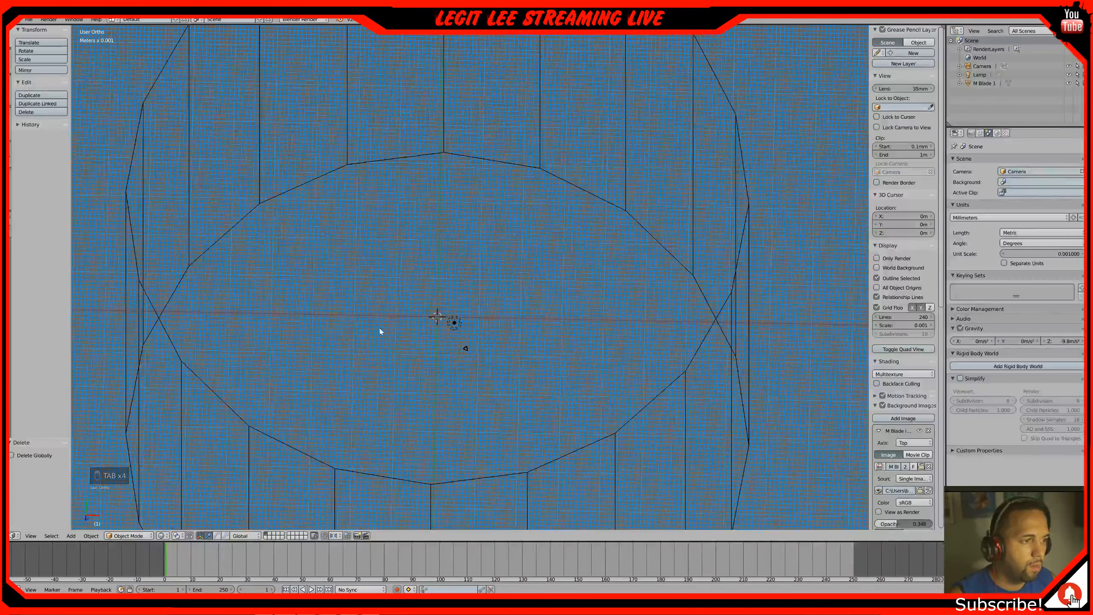
pyautogui.press('Tab')
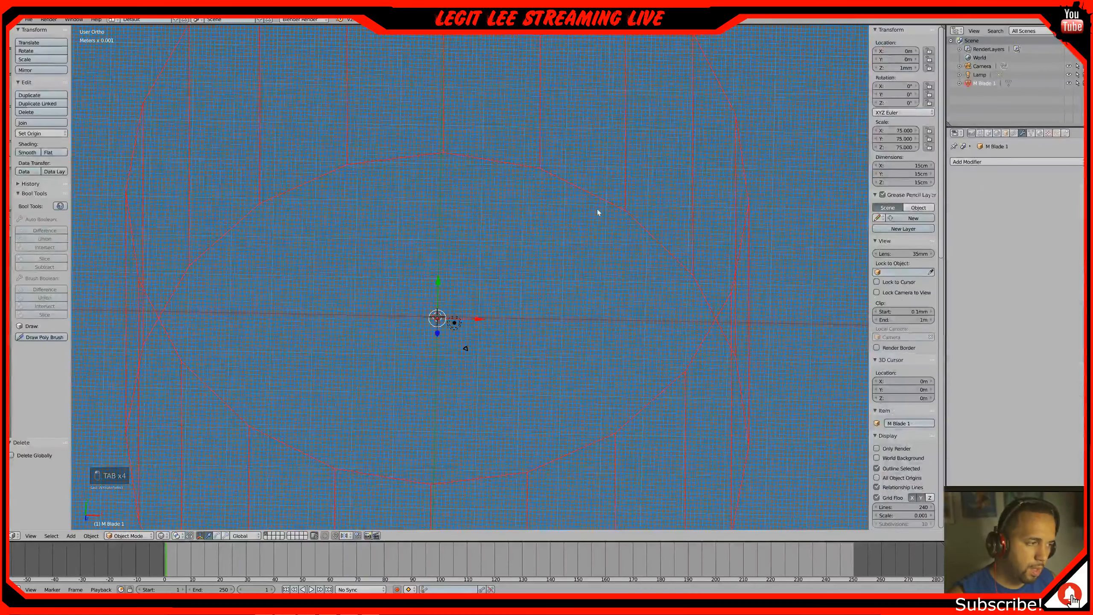
pyautogui.press('KP_7')
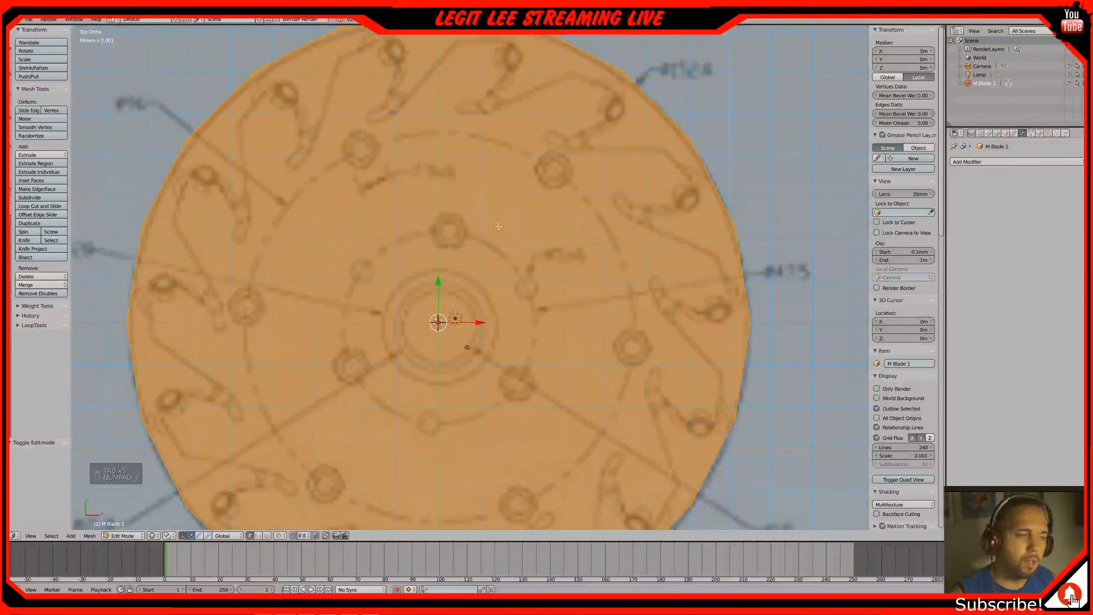
pyautogui.moveTo(505, 201); pyautogui.dragTo(507, 222, button='middle')
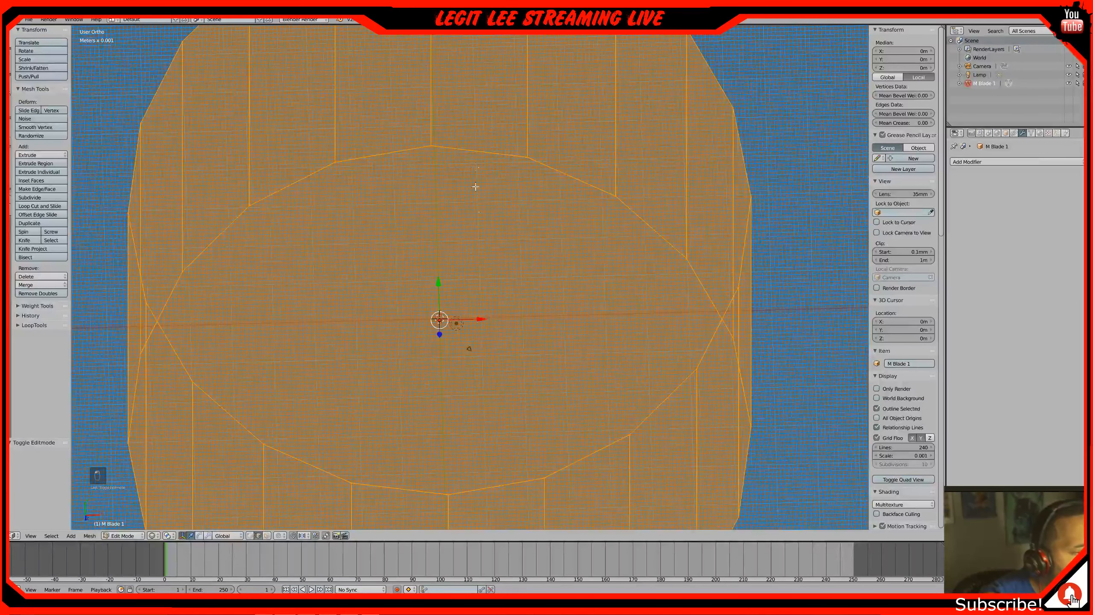
# Set the MeasureIt text size to 50 and show a segment measurement on the edge just right of the inner outline's peak
pyautogui.rightClick(480, 148)
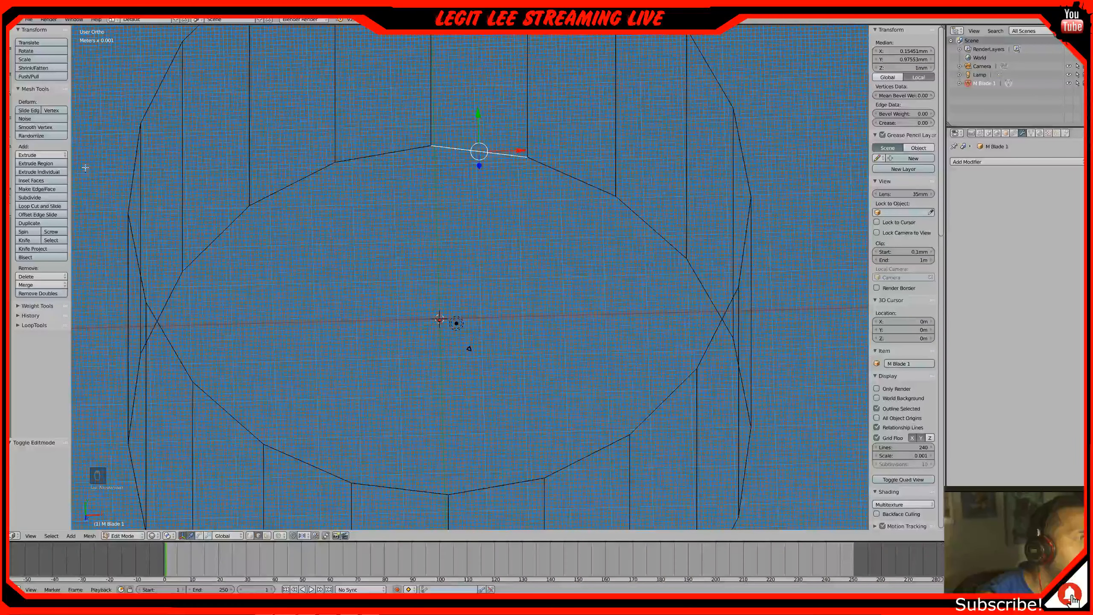
pyautogui.click(11, 156)
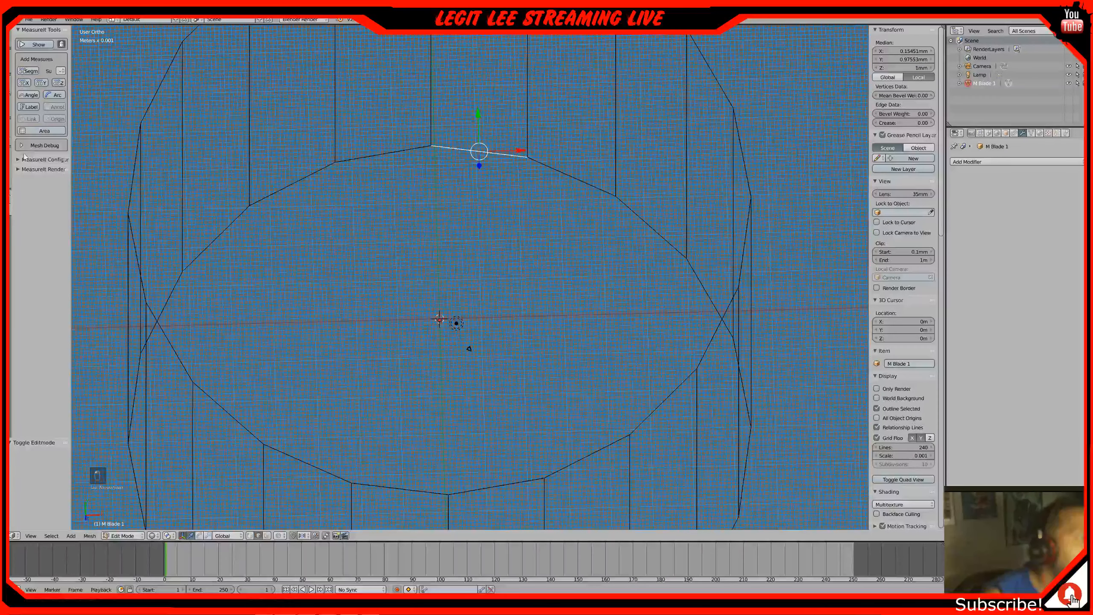
pyautogui.click(24, 159)
pyautogui.click(34, 174)
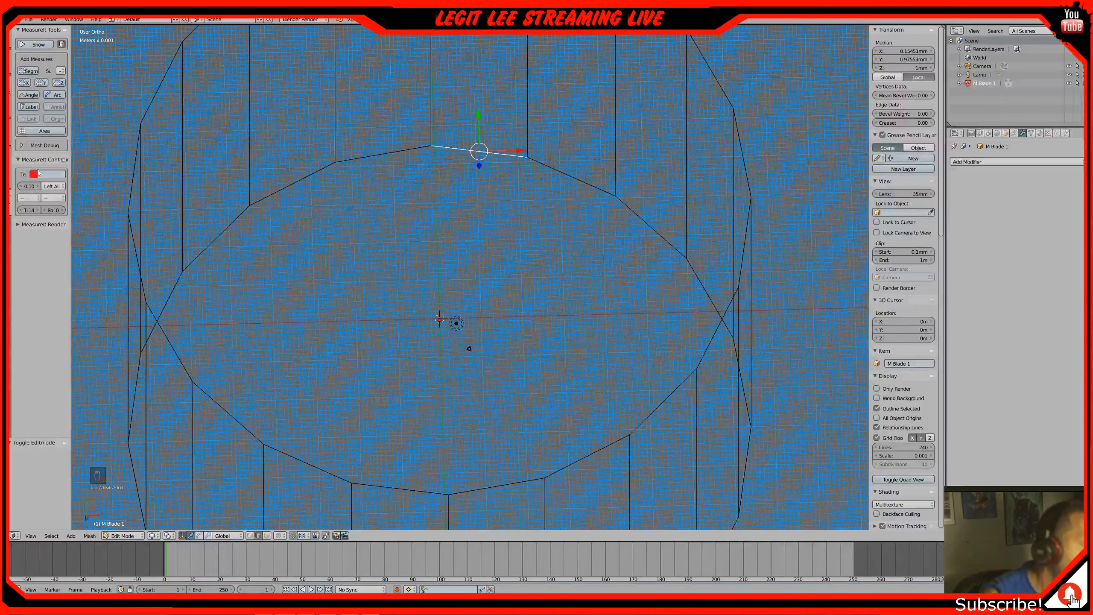
pyautogui.click(30, 210)
pyautogui.write('50')
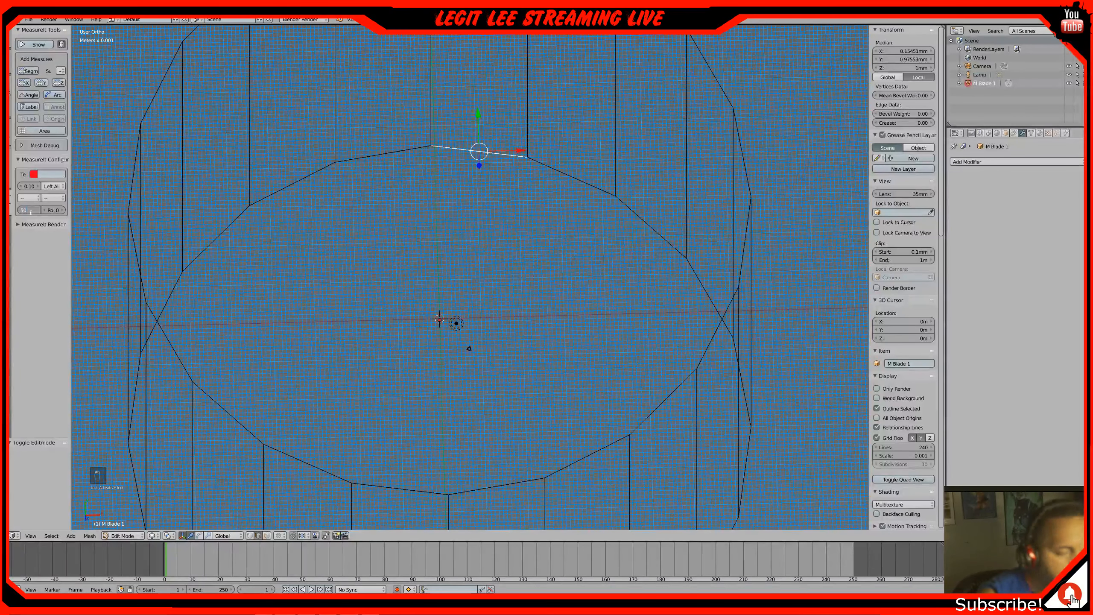
pyautogui.press('Return')
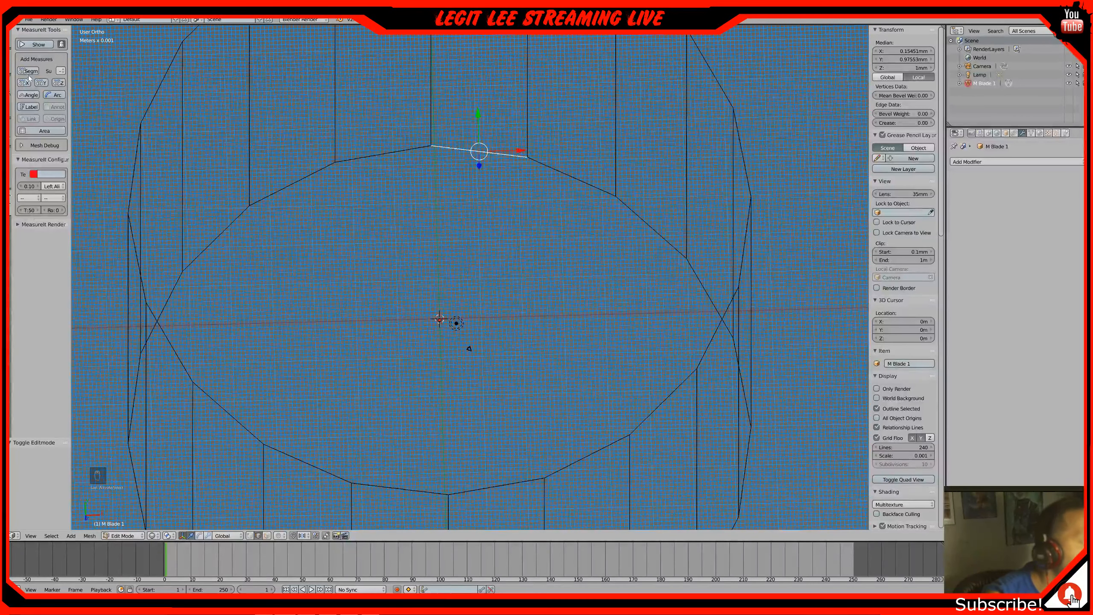
pyautogui.click(43, 47)
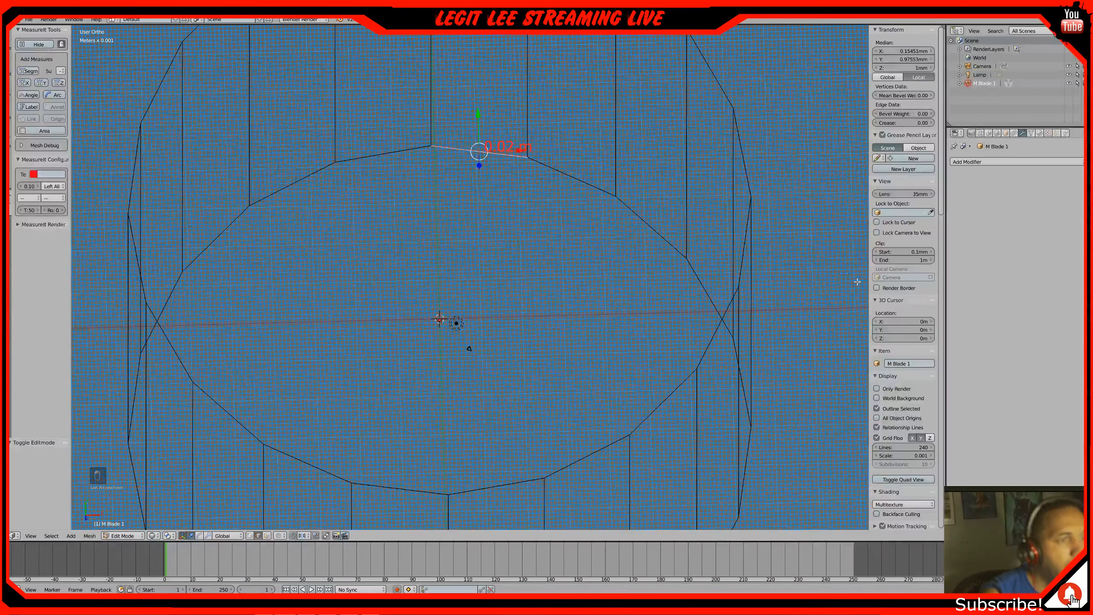
# Set the MeasureIt measurement units to millimeters
pyautogui.scroll(-20, 923, 418)
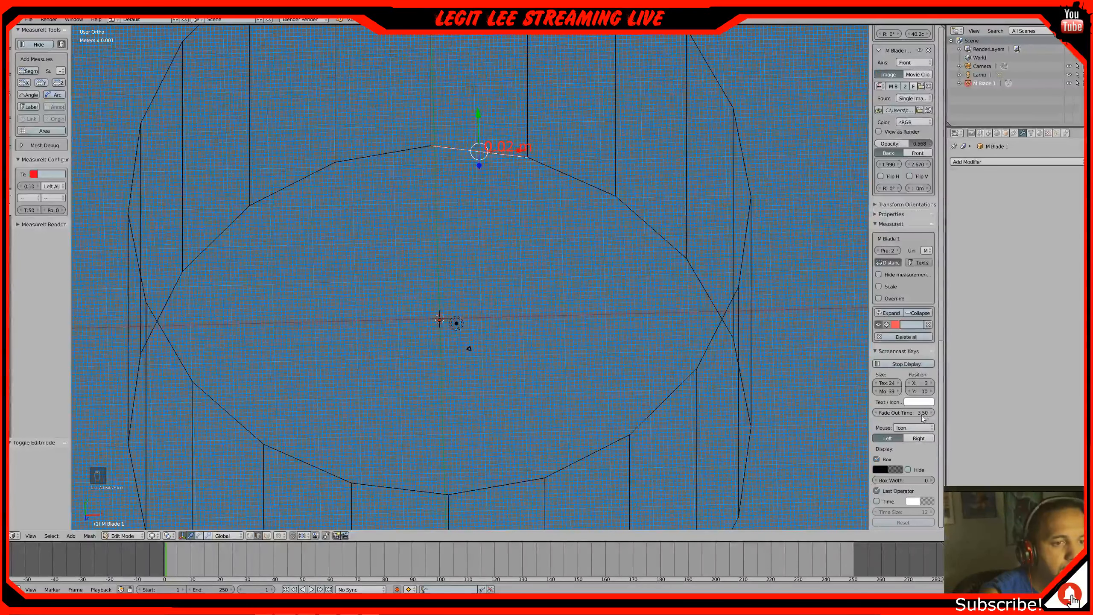
pyautogui.click(926, 250)
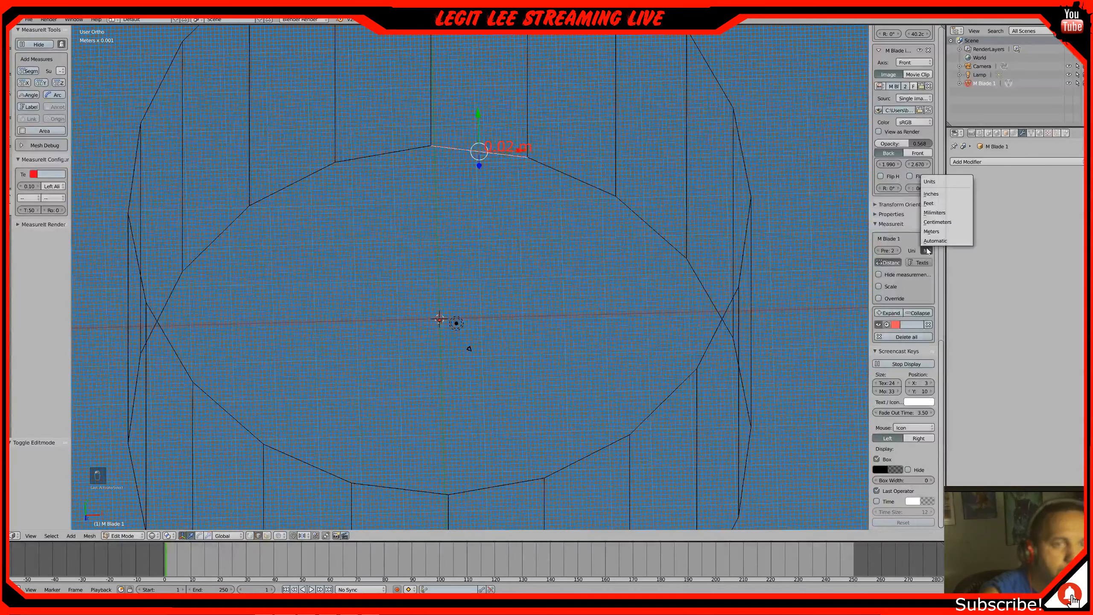
pyautogui.click(942, 213)
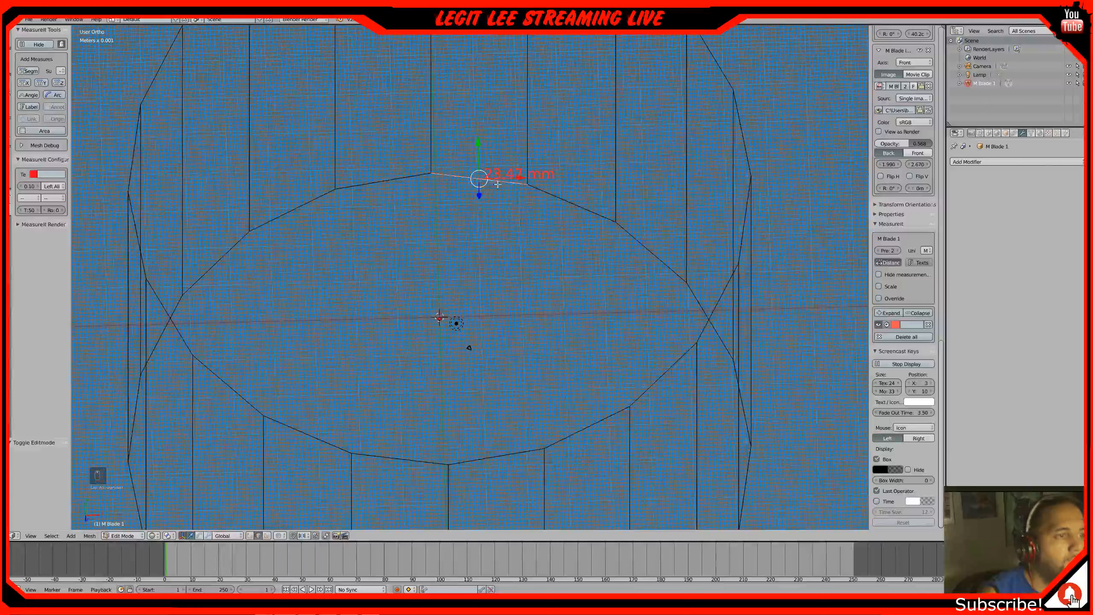
# Select the vertical edge at the measured segment's right end and move it about 9.73 mm in positive X
pyautogui.press('KP_1')
pyautogui.press('KP_7')
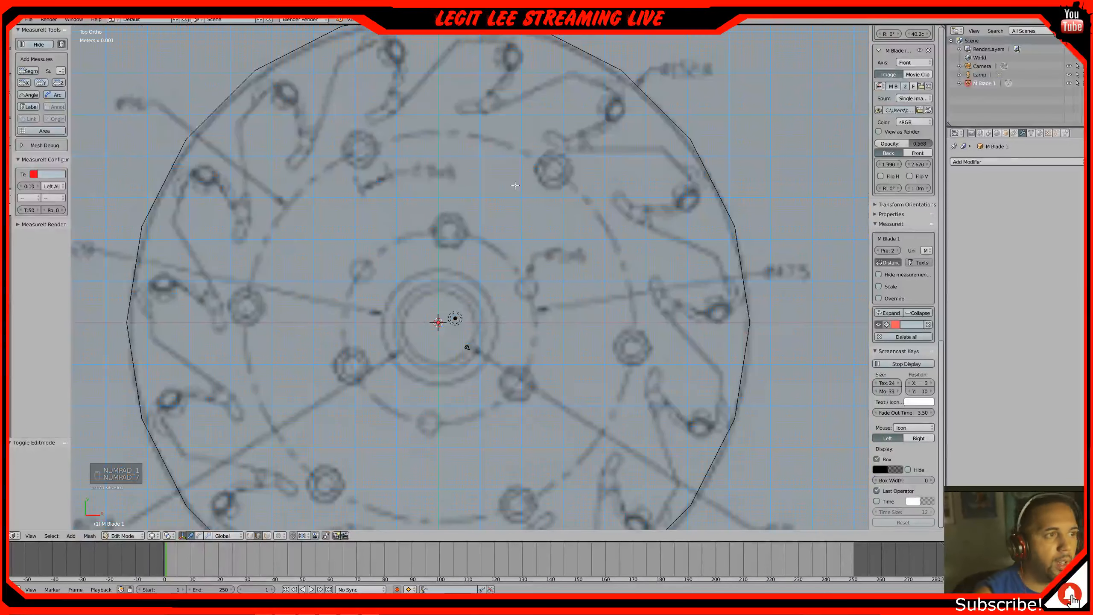
pyautogui.moveTo(515, 186)
pyautogui.keyDown('shift'); pyautogui.mouseDown(button='middle')
pyautogui.moveTo(495, 339)
pyautogui.moveTo(523, 190)
pyautogui.mouseUp(button='middle'); pyautogui.keyUp('shift')
pyautogui.rightClick(515, 186)
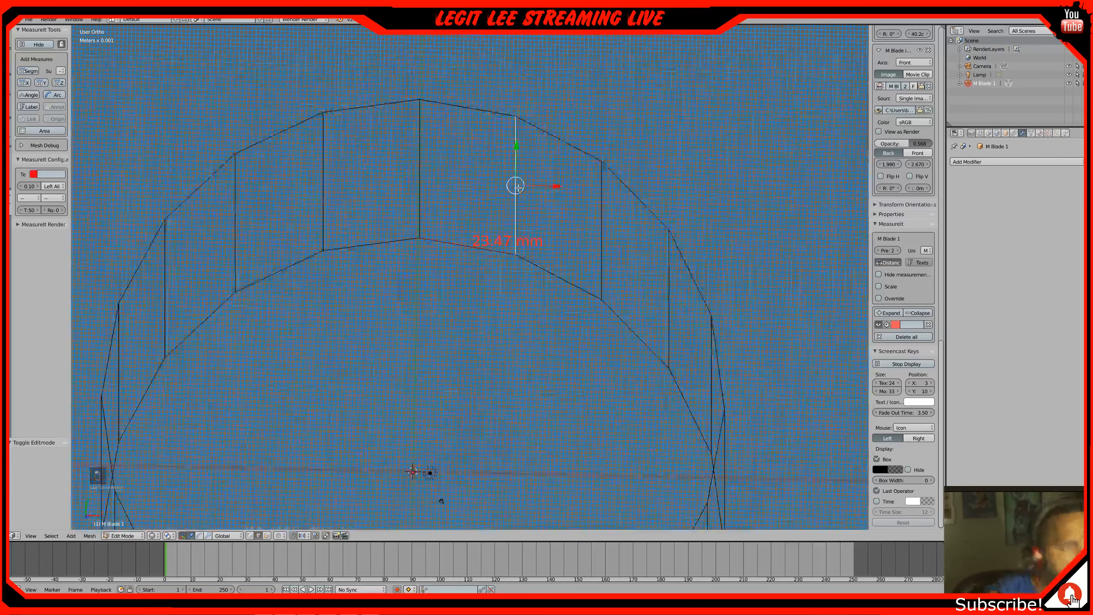
pyautogui.press('KP_1')
pyautogui.press('KP_7')
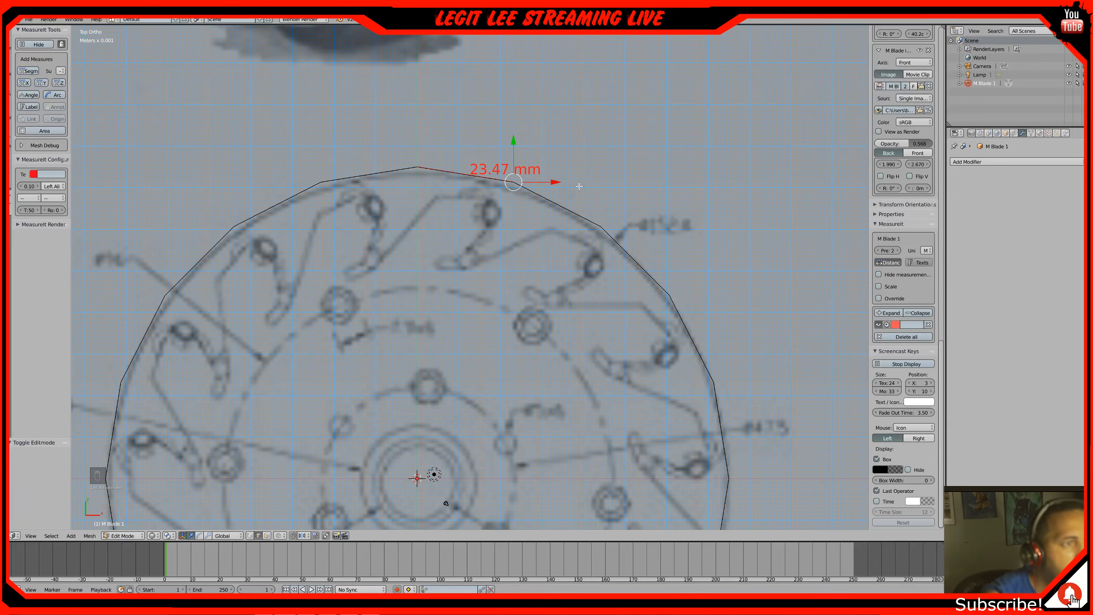
pyautogui.press('g')
pyautogui.press('x')
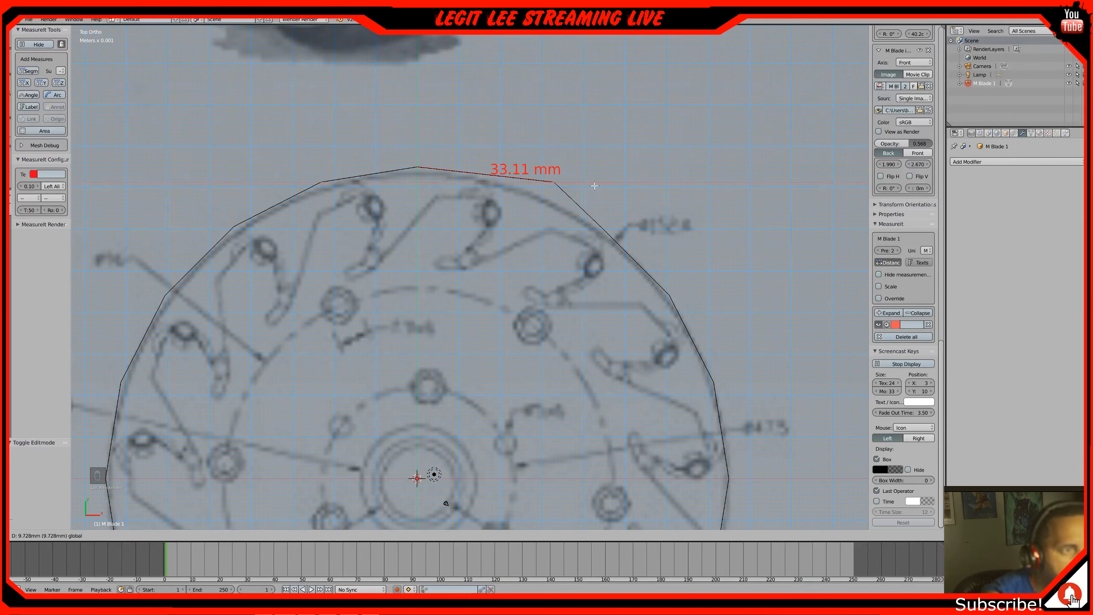
pyautogui.click(595, 186)
# Lower the edge to the blade corner on the drawing, adjusting it about -0.82 mm in X and 0.27 mm in Y
pyautogui.press('g')
pyautogui.press('y')
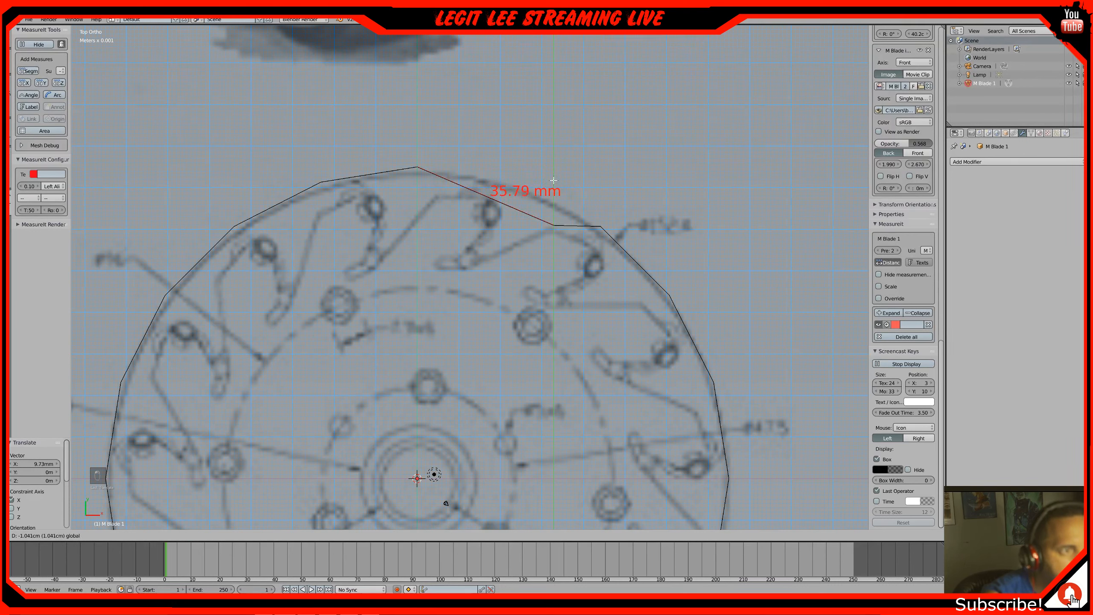
pyautogui.click(553, 184)
pyautogui.press('g')
pyautogui.press('x')
pyautogui.click(592, 227)
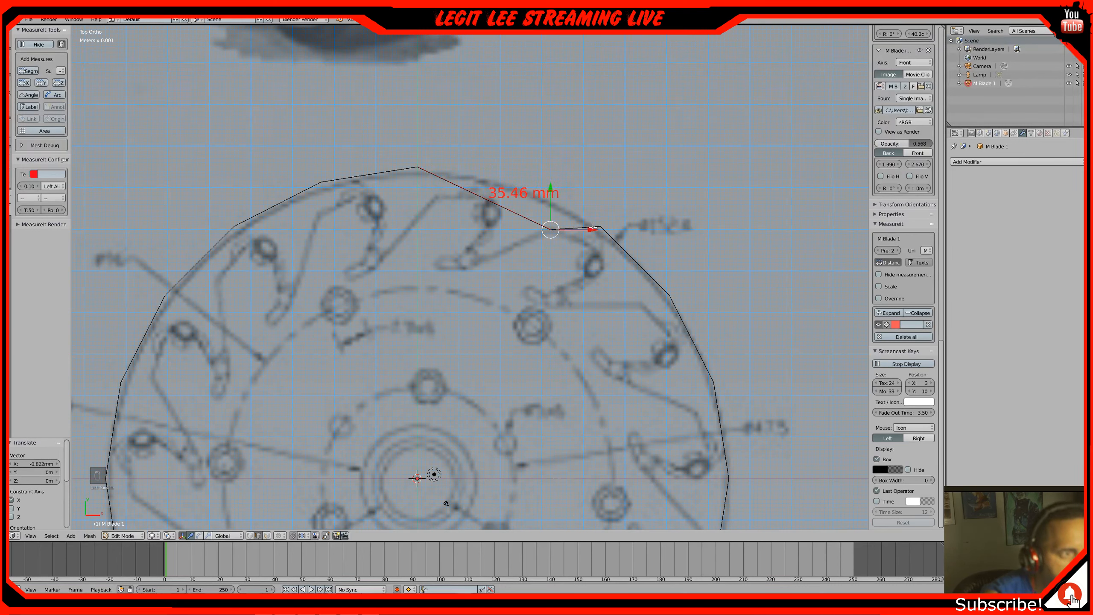
pyautogui.press('g')
pyautogui.press('y')
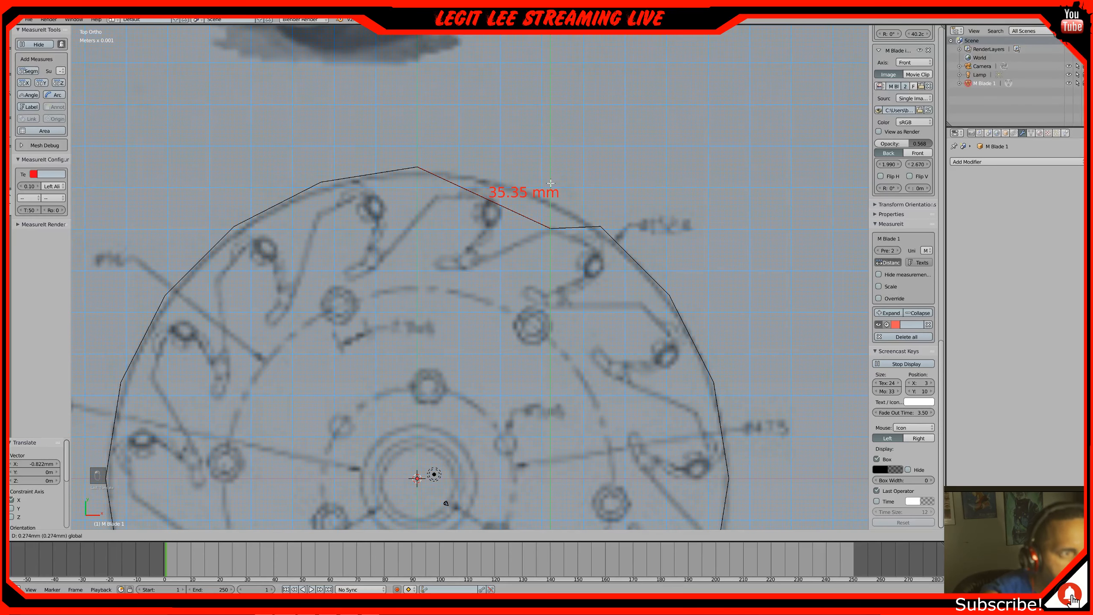
pyautogui.click(551, 183)
# Move the vertical edge at the outline's peak down and in positive X onto the neighbouring blade's corner
pyautogui.moveTo(551, 183); pyautogui.dragTo(430, 166, button='middle')
pyautogui.press('KP_7')
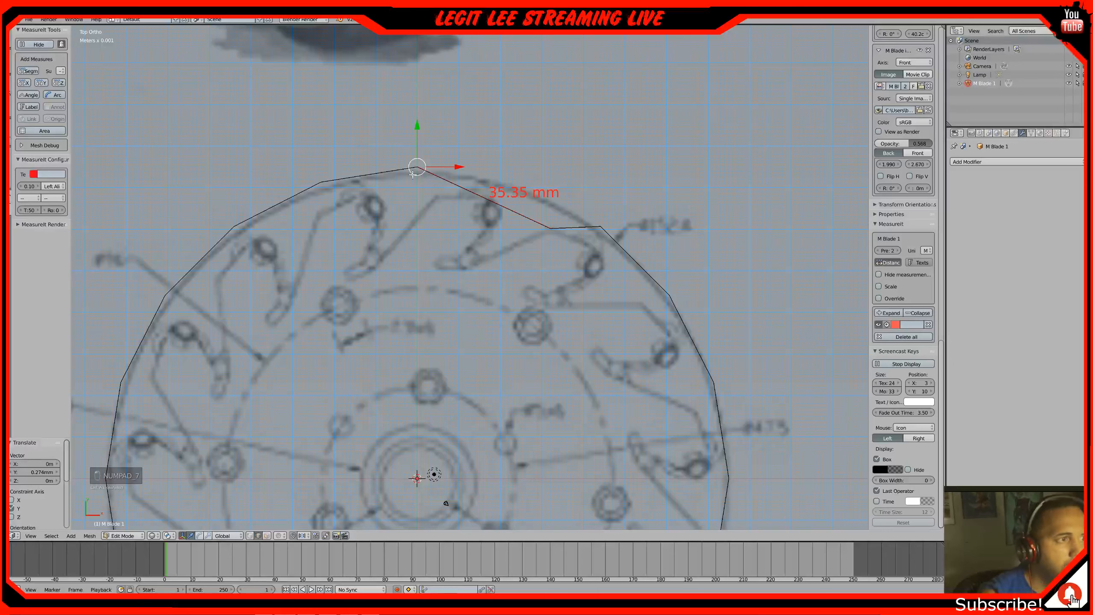
pyautogui.press('g')
pyautogui.press('y')
pyautogui.moveTo(421, 139); pyautogui.dragTo(422, 148)
pyautogui.moveTo(459, 190); pyautogui.dragTo(475, 190)
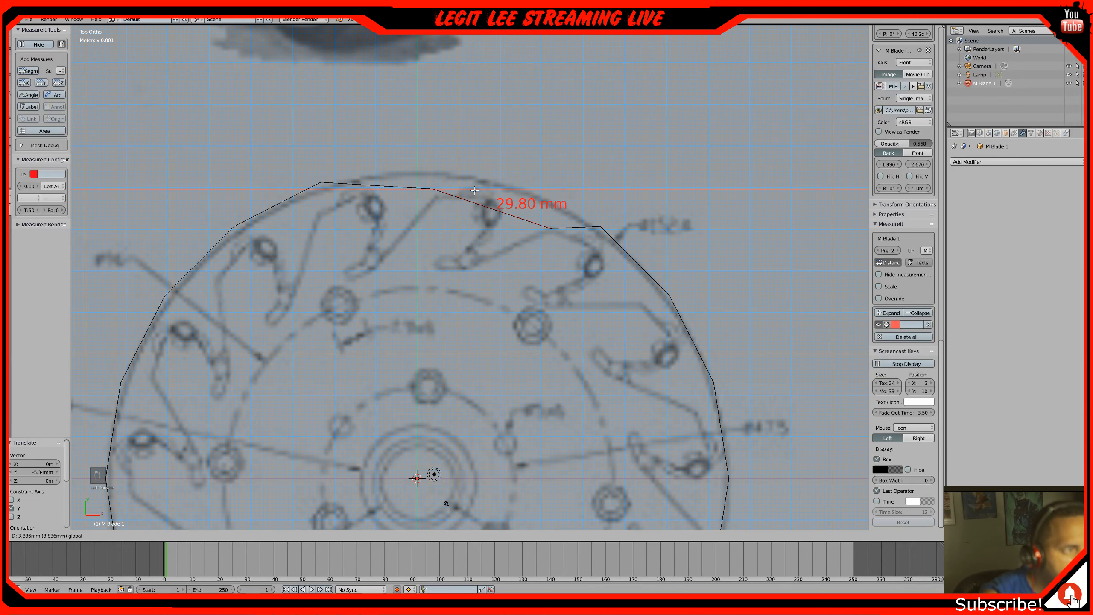
pyautogui.moveTo(474, 191); pyautogui.dragTo(478, 191)
pyautogui.moveTo(437, 146); pyautogui.dragTo(437, 153)
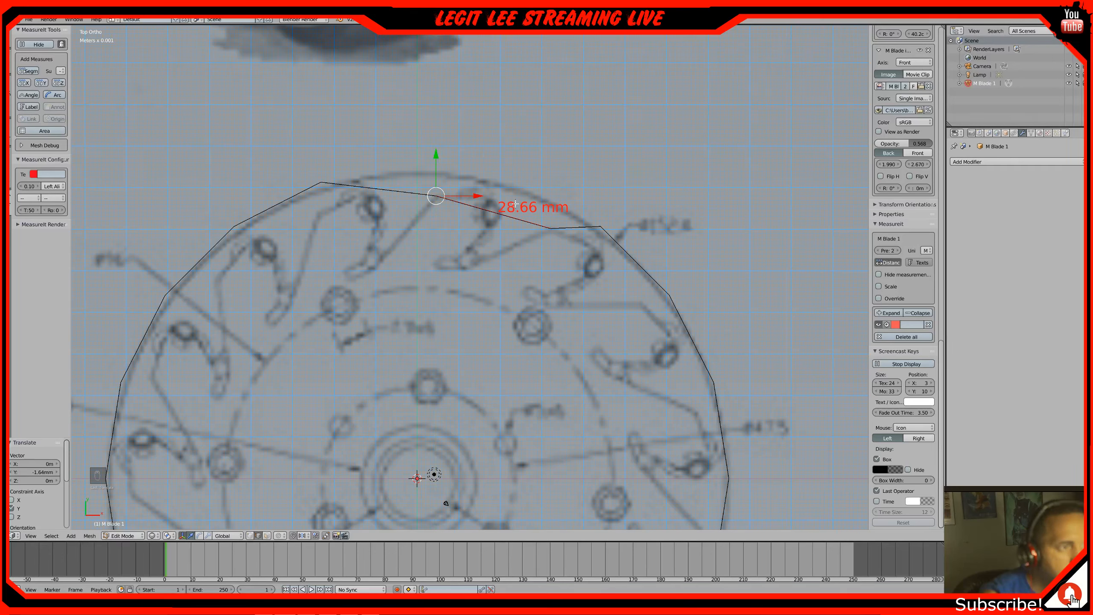
pyautogui.moveTo(474, 196); pyautogui.dragTo(475, 195)
# Select the measured segment's right-end edge and fine-tune it along X by about -0.86 mm and 0.34 mm
pyautogui.rightClick(552, 226)
pyautogui.moveTo(552, 226); pyautogui.dragTo(550, 228, button='middle')
pyautogui.scroll(1, 550, 228)
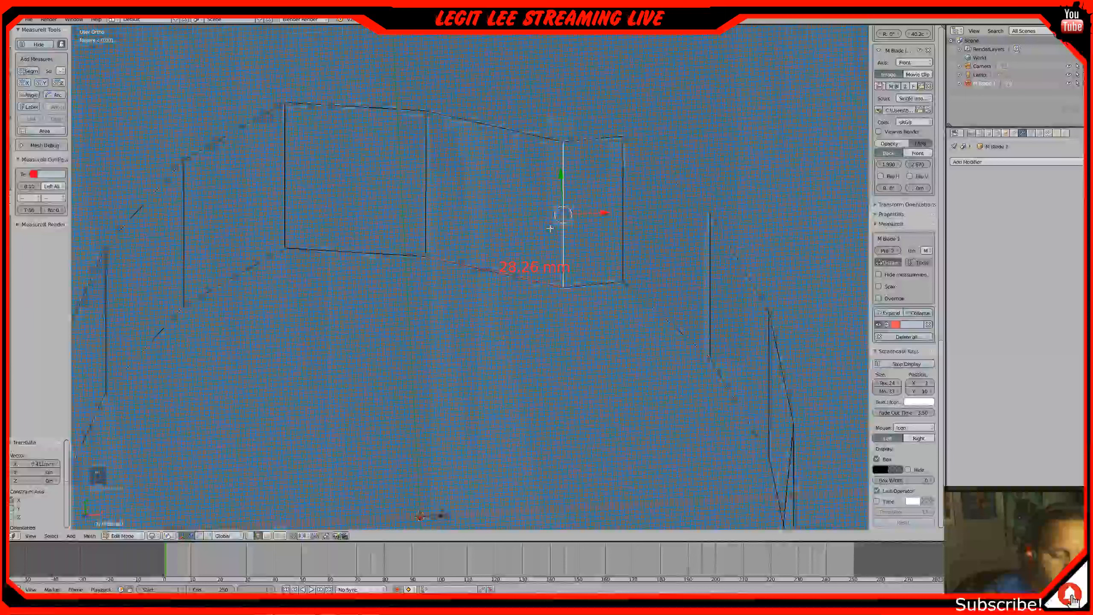
pyautogui.press('KP_7')
pyautogui.moveTo(607, 217); pyautogui.dragTo(602, 213)
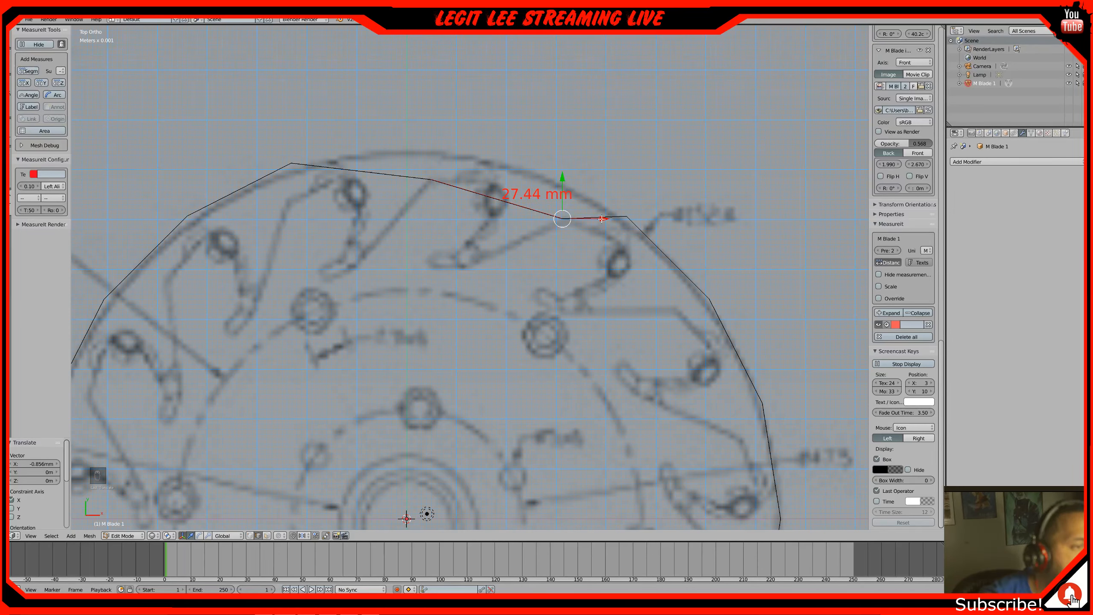
pyautogui.moveTo(602, 219); pyautogui.dragTo(604, 219)
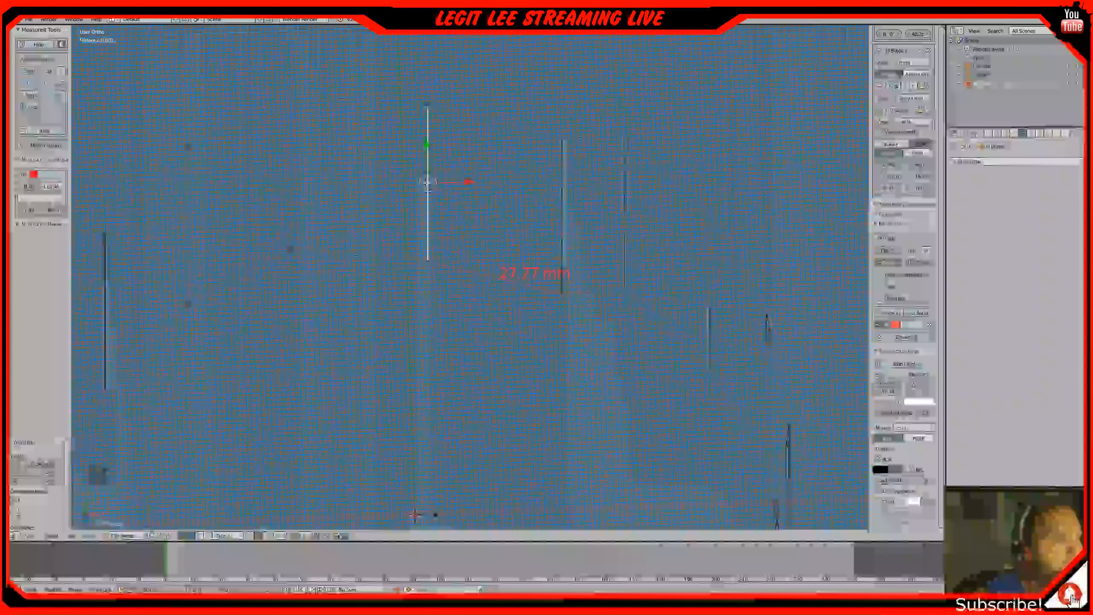
# Shift the measured segment's left-end edge about -0.285 mm in X
pyautogui.press('KP_7')
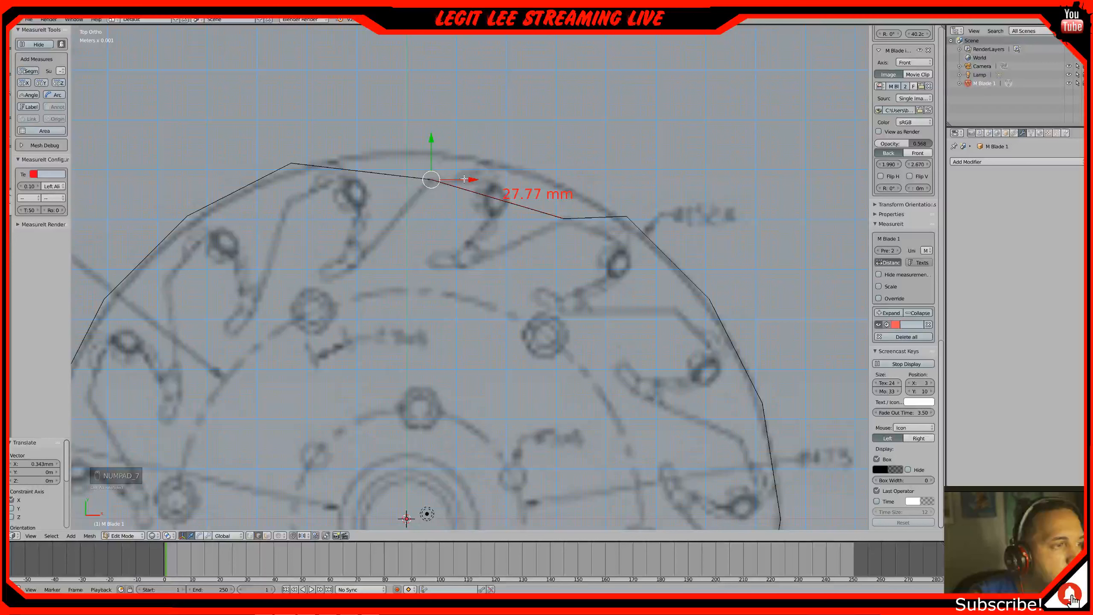
pyautogui.moveTo(464, 178); pyautogui.dragTo(463, 177)
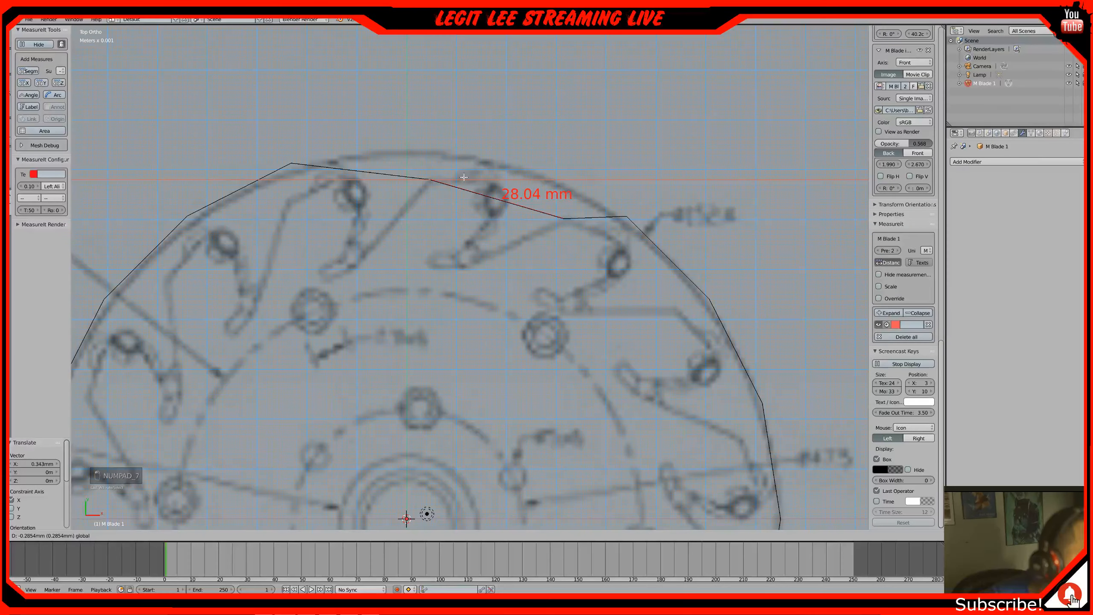
pyautogui.click(464, 177)
# Fine-tune the right-end edge along X to bring the measured segment to 28.00 mm
pyautogui.moveTo(464, 176); pyautogui.dragTo(564, 208, button='middle')
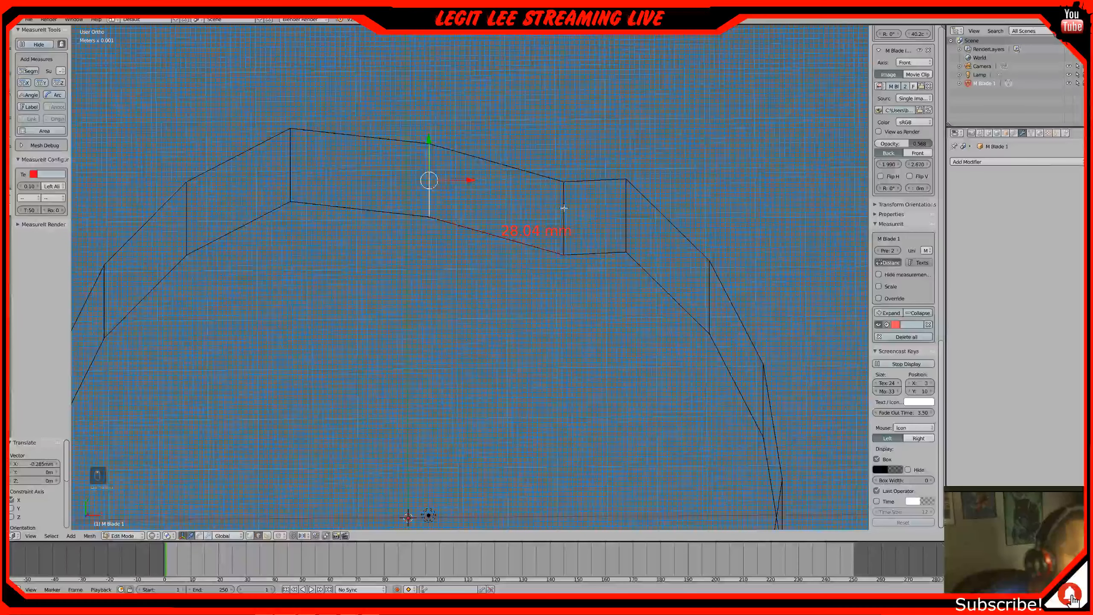
pyautogui.rightClick(563, 208)
pyautogui.press('KP_7')
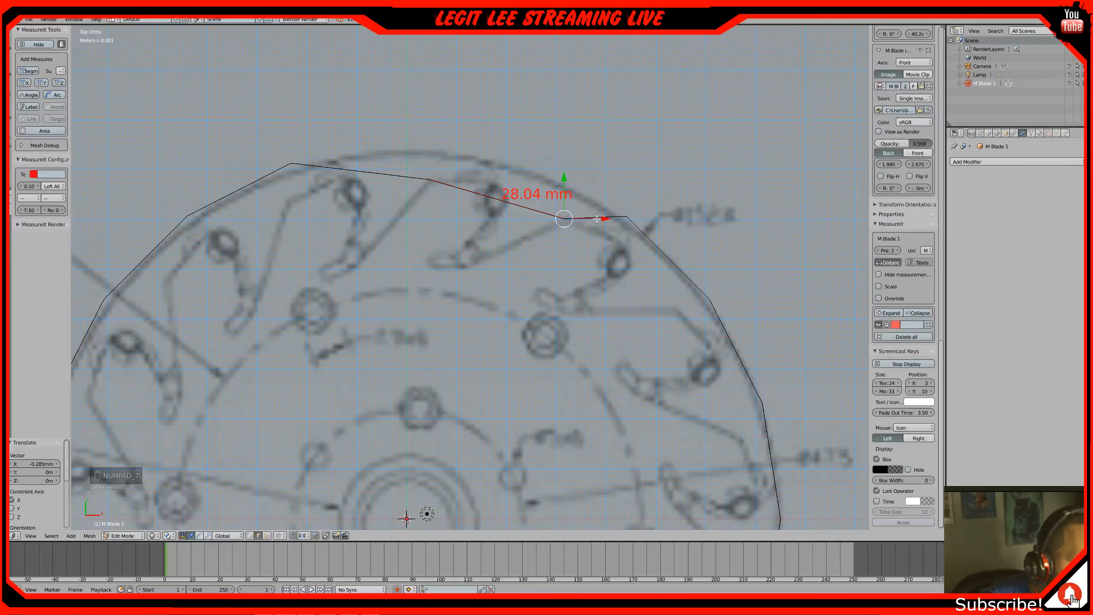
pyautogui.scroll(6, 597, 219)
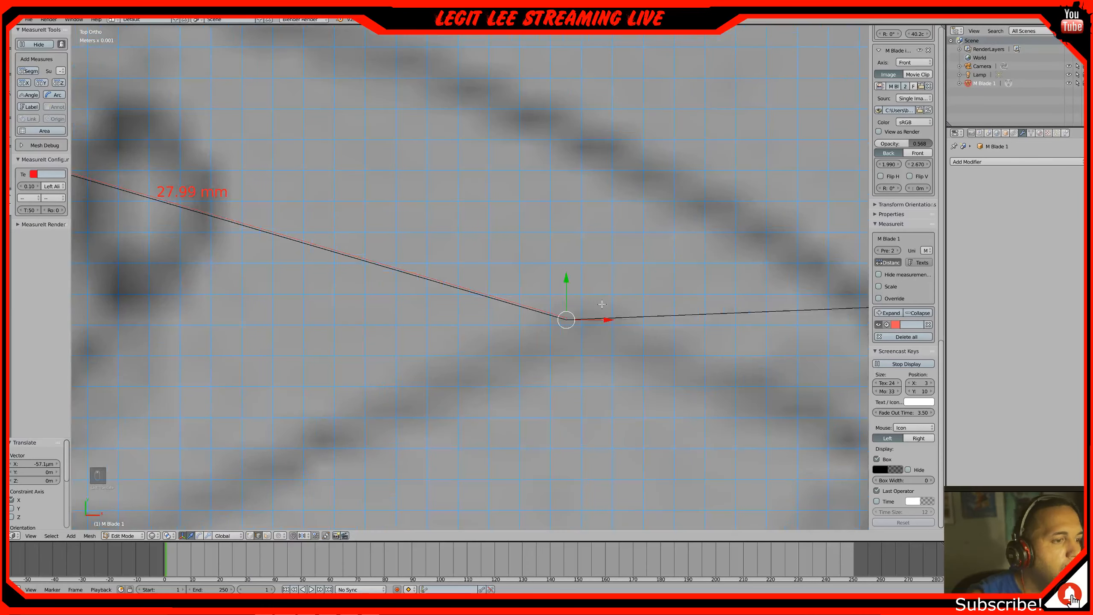
pyautogui.moveTo(604, 320); pyautogui.dragTo(607, 322)
pyautogui.scroll(-4, 181, 192)
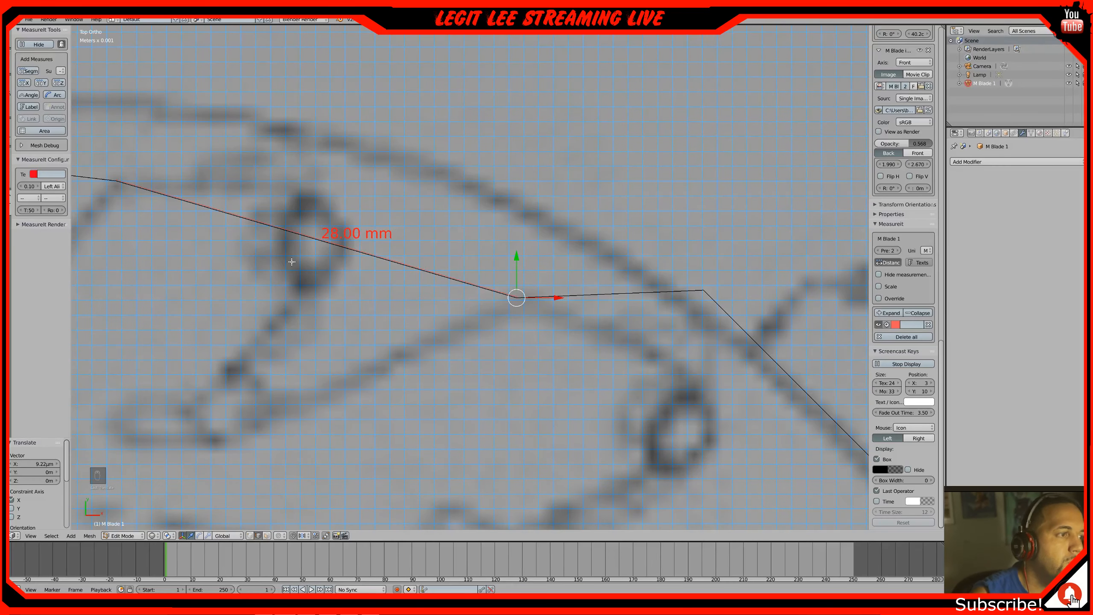
# Select the rim edge beside the drawing's diameter label and add a segment measurement to it
pyautogui.scroll(-4, 292, 262)
pyautogui.keyDown('shift'); pyautogui.moveTo(295, 268); pyautogui.dragTo(308, 182, button='middle'); pyautogui.keyUp('shift')
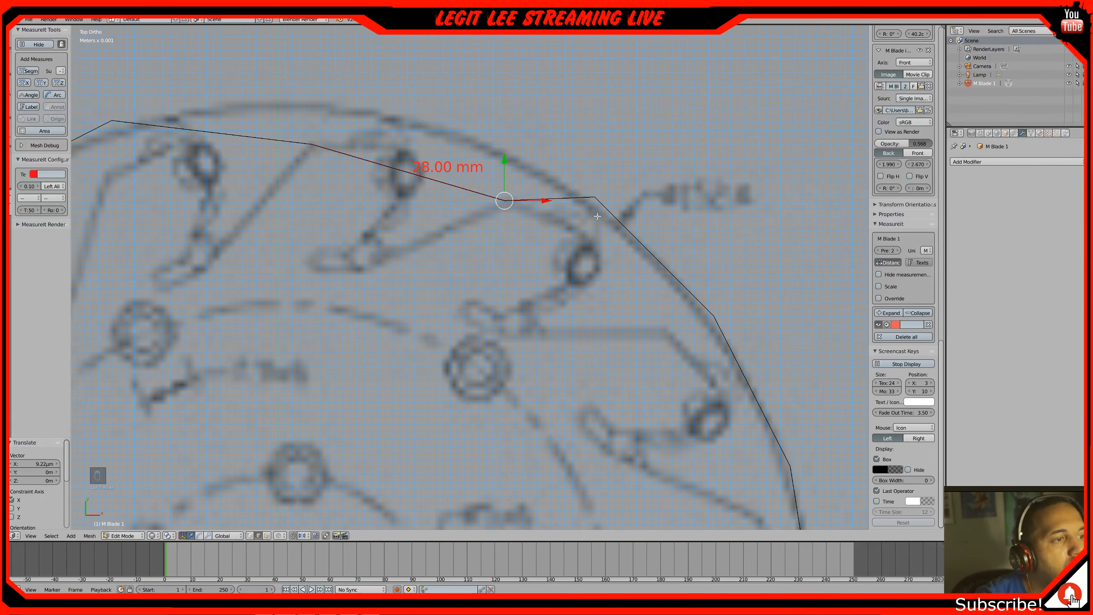
pyautogui.rightClick(624, 229)
pyautogui.press('ctrl+KP_Add')
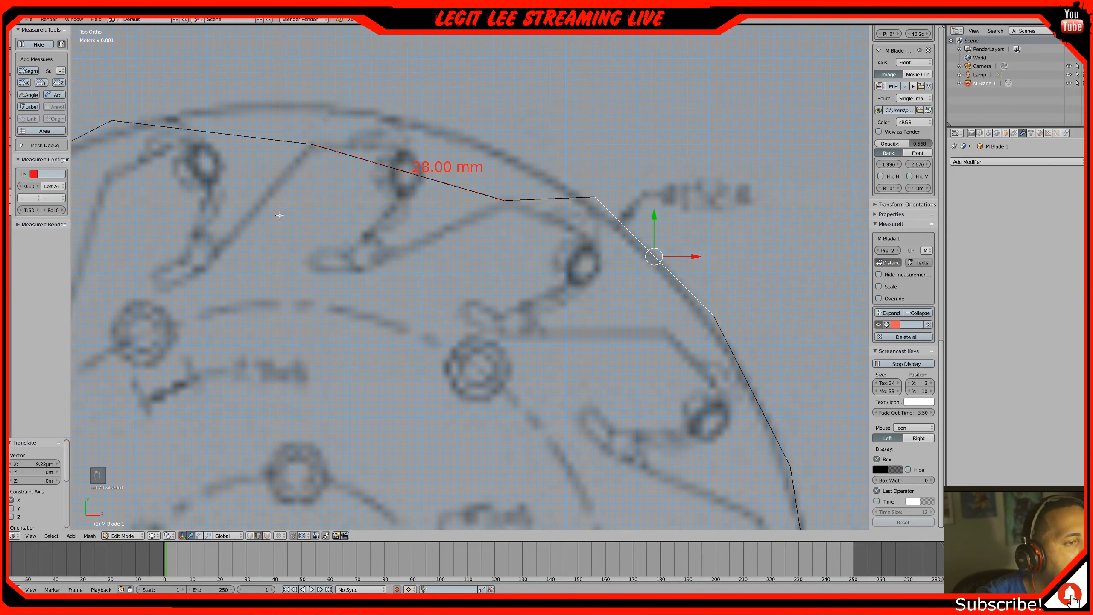
pyautogui.press('z')
pyautogui.press('z')
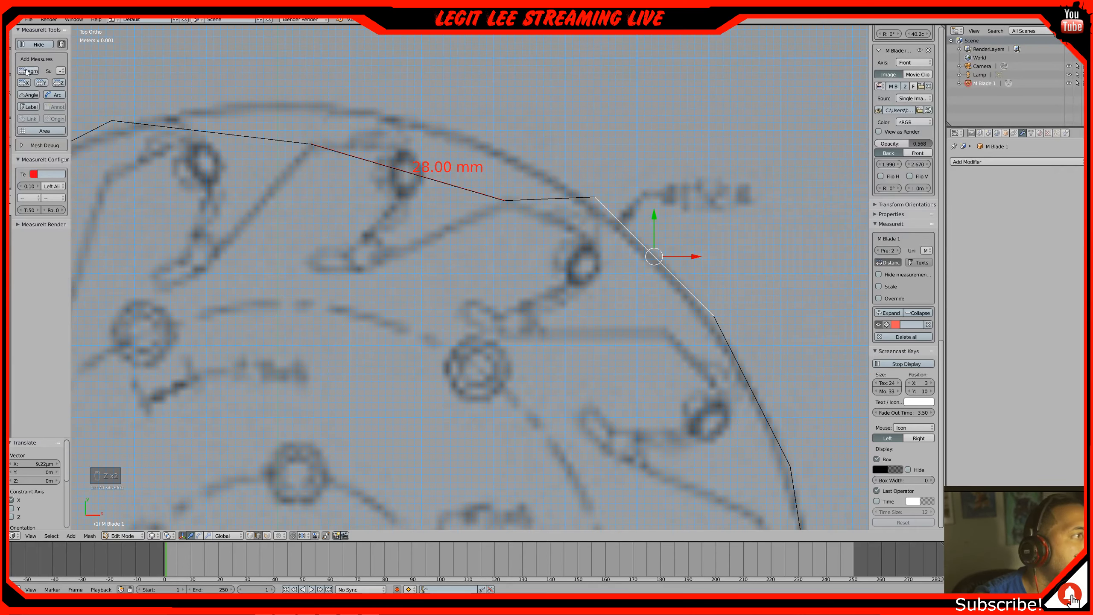
pyautogui.click(24, 82)
# Move the vertical edge at the new measurement's upper end about 6.6 mm down and slightly in positive X beside the blade's hole
pyautogui.moveTo(599, 187); pyautogui.dragTo(595, 193, button='middle')
pyautogui.rightClick(597, 197)
pyautogui.scroll(1, 599, 204)
pyautogui.press('KP_7')
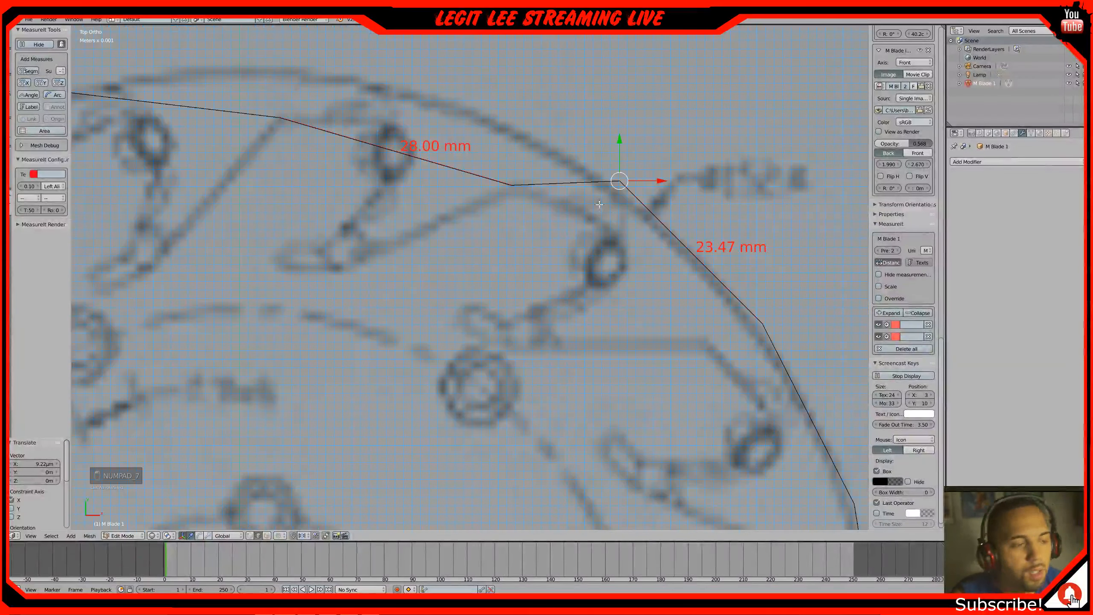
pyautogui.moveTo(620, 141); pyautogui.dragTo(636, 200)
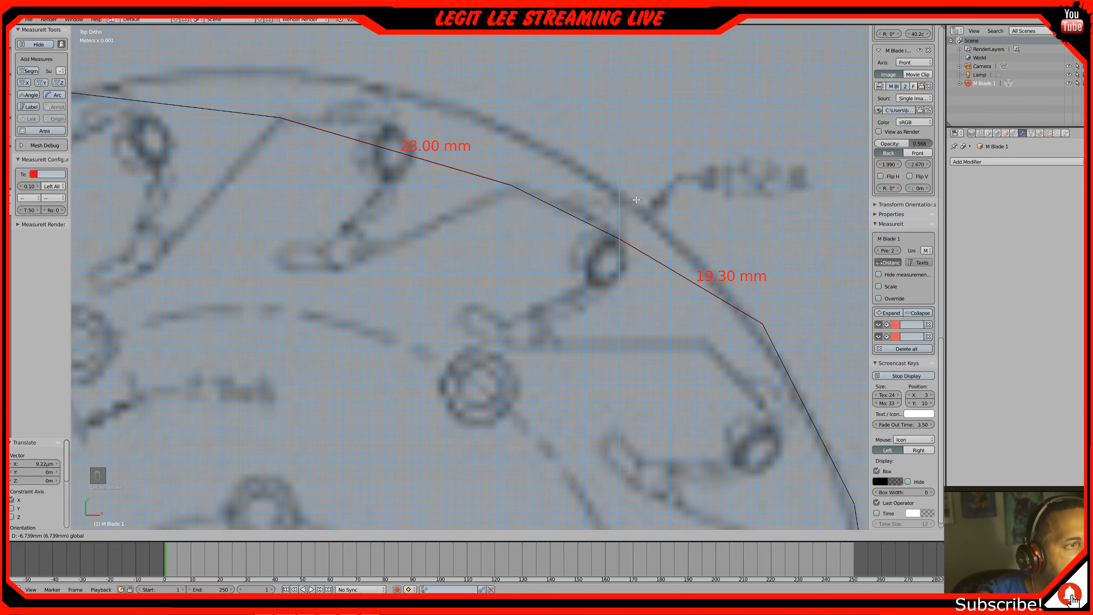
pyautogui.moveTo(637, 199); pyautogui.dragTo(638, 198)
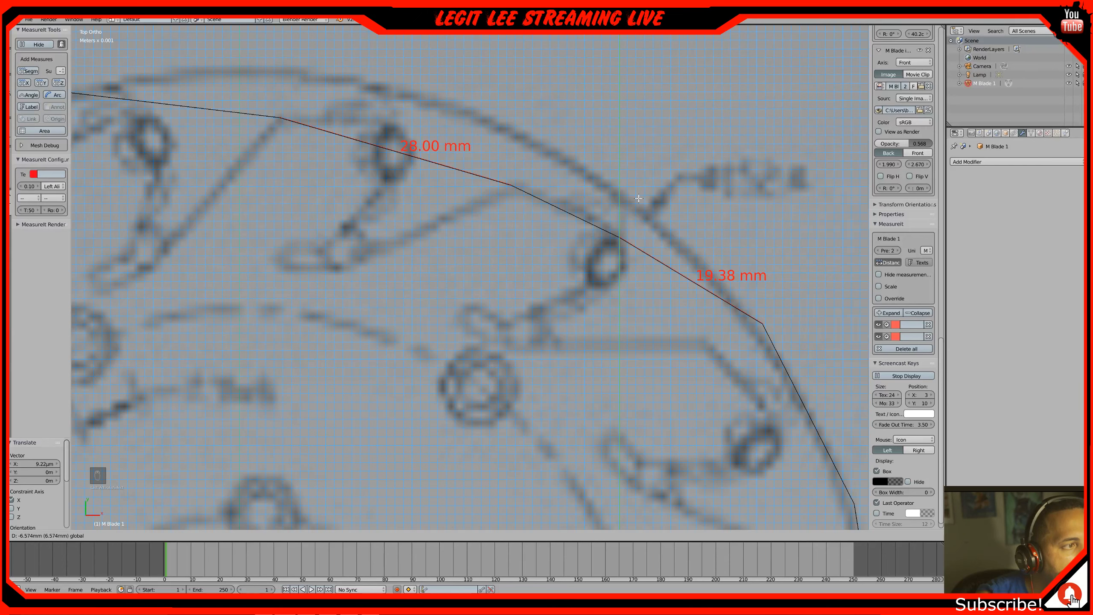
pyautogui.moveTo(640, 199); pyautogui.dragTo(664, 233)
pyautogui.moveTo(625, 195)
pyautogui.mouseDown()
pyautogui.moveTo(636, 214)
pyautogui.moveTo(643, 197)
pyautogui.mouseUp()
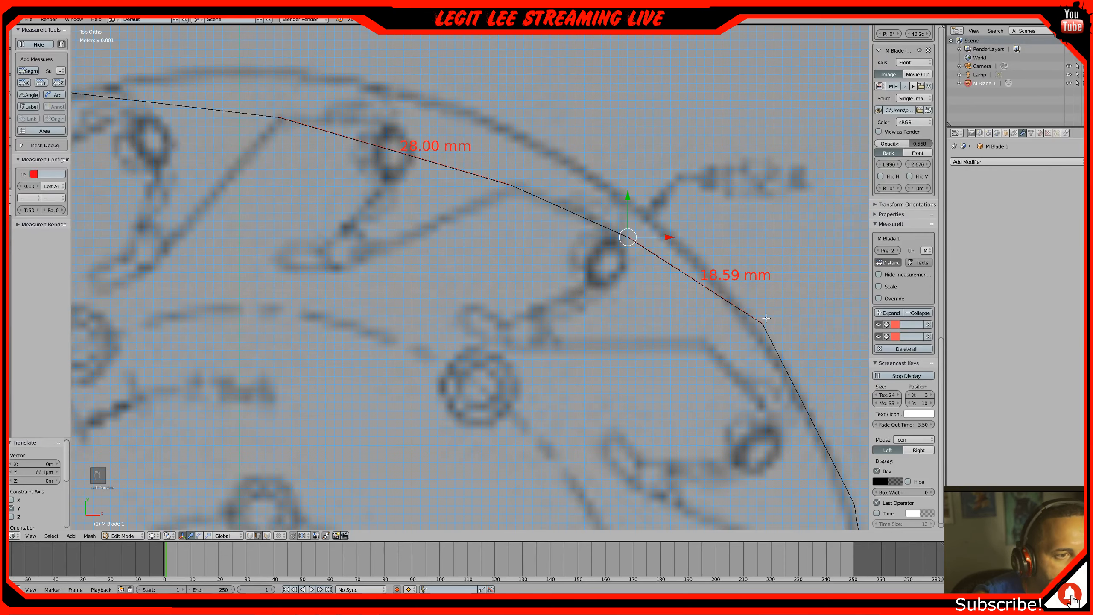
# Move the vertical edge at the second measurement's lower end along X and Y to bring the measured segment to 15.00 mm
pyautogui.moveTo(766, 318); pyautogui.dragTo(817, 304, button='middle')
pyautogui.rightClick(816, 304)
pyautogui.press('KP_7')
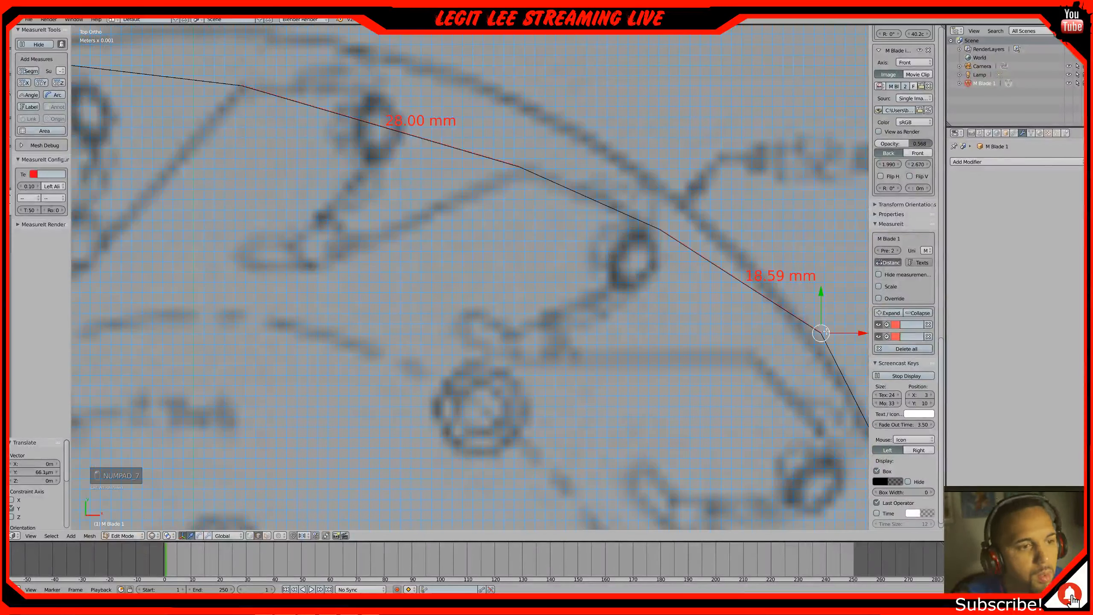
pyautogui.moveTo(860, 324); pyautogui.dragTo(749, 310)
pyautogui.moveTo(788, 354); pyautogui.dragTo(795, 353)
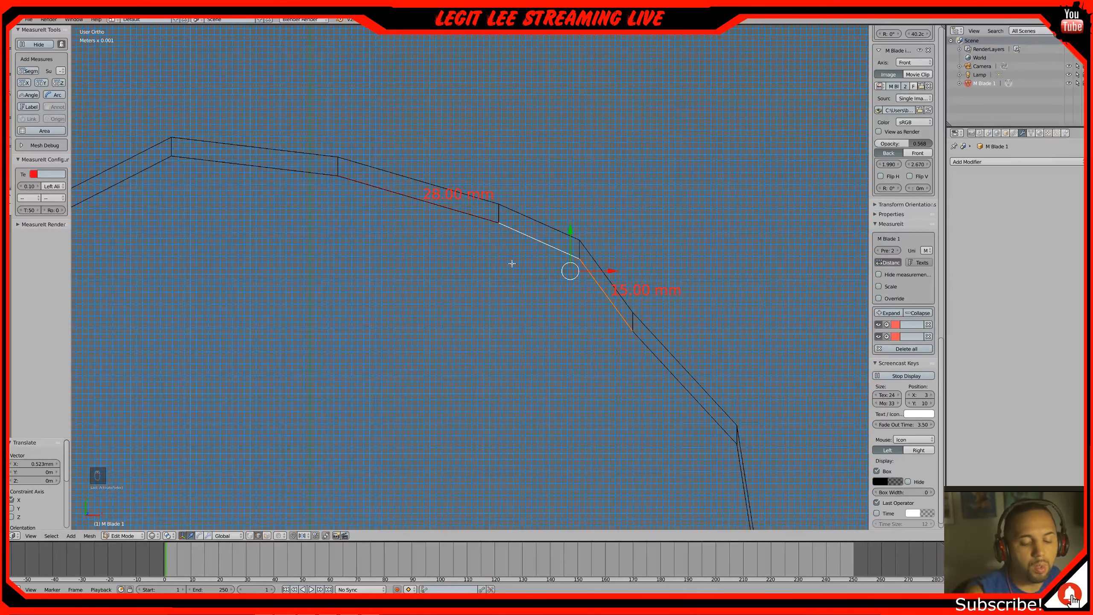
# Remove the 15.00 mm measurement, try segment measurements on both selected rim edges beside the blade's hole, and delete them
pyautogui.press('KP_7')
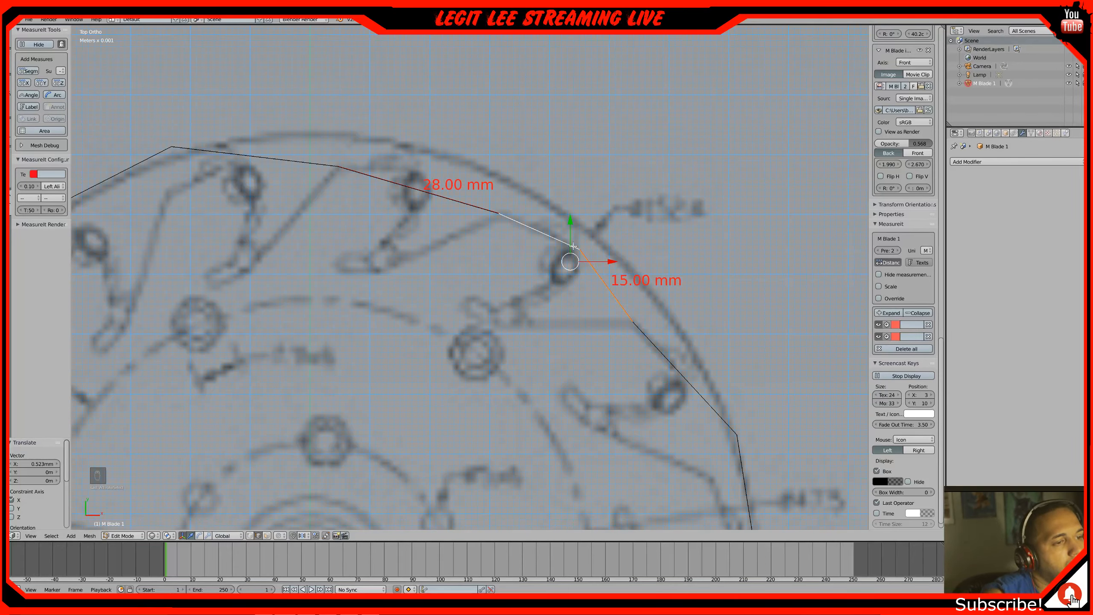
pyautogui.click(929, 337)
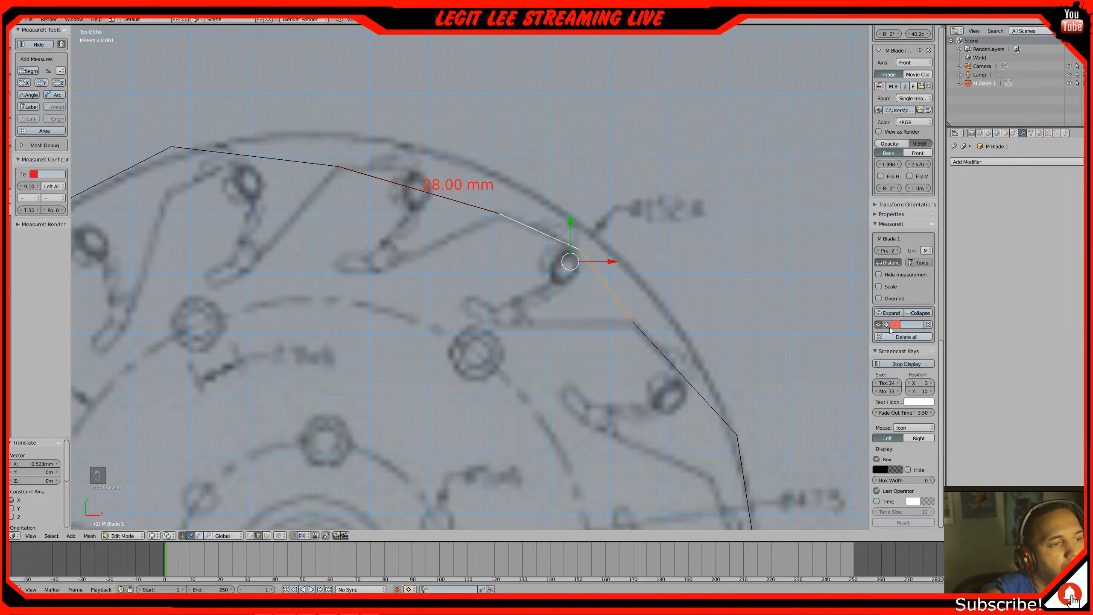
pyautogui.click(24, 71)
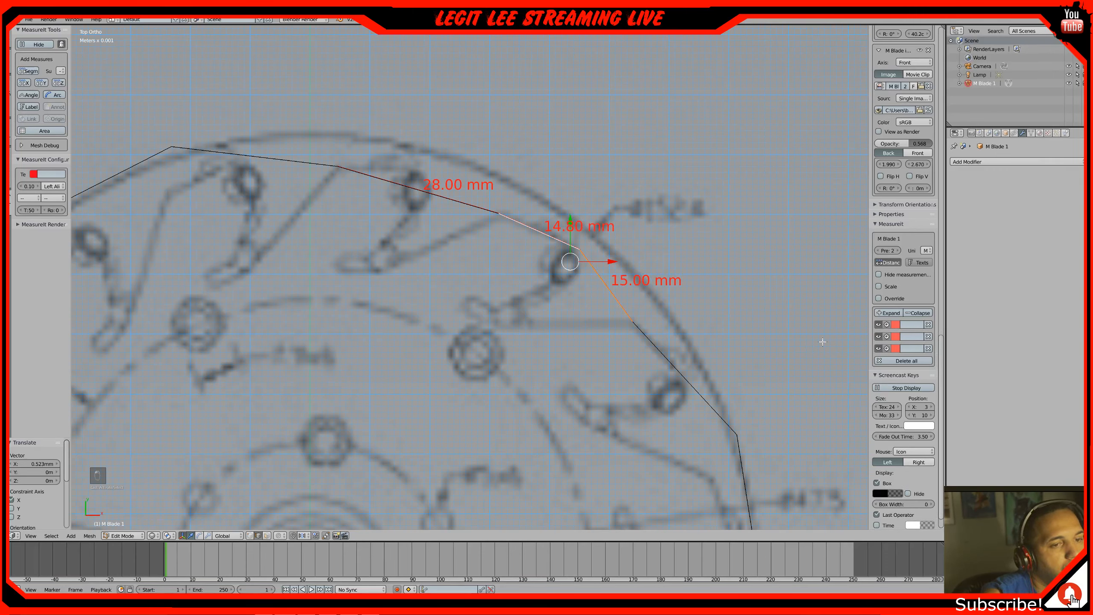
pyautogui.click(929, 348)
pyautogui.click(929, 337)
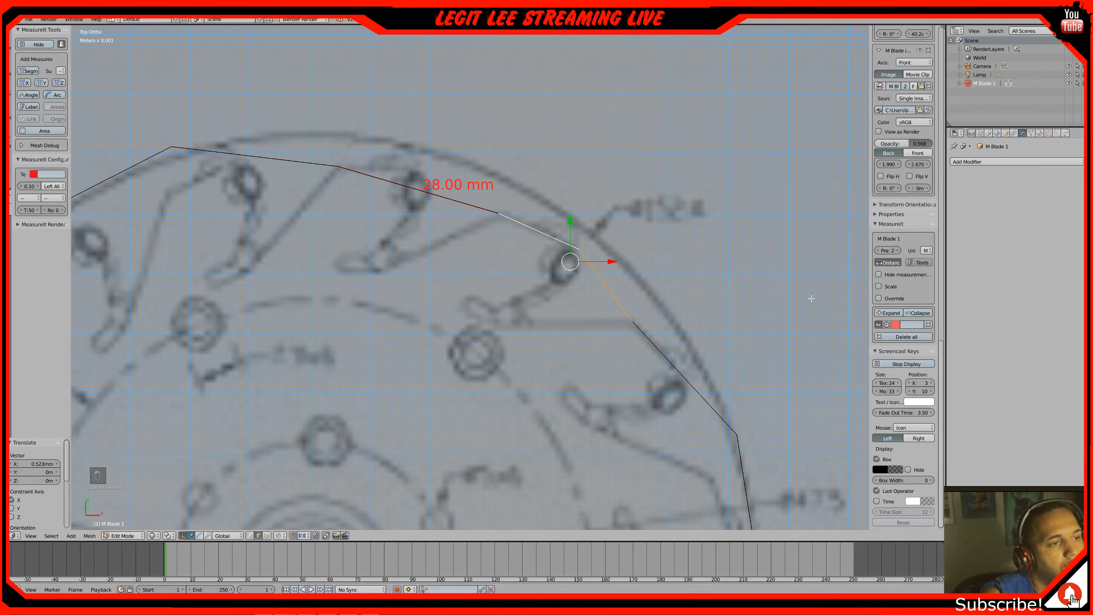
# Add a segment measurement straight between the two outline vertices on either side of the corner beside the blade's hole
pyautogui.click(250, 535)
pyautogui.rightClick(500, 213)
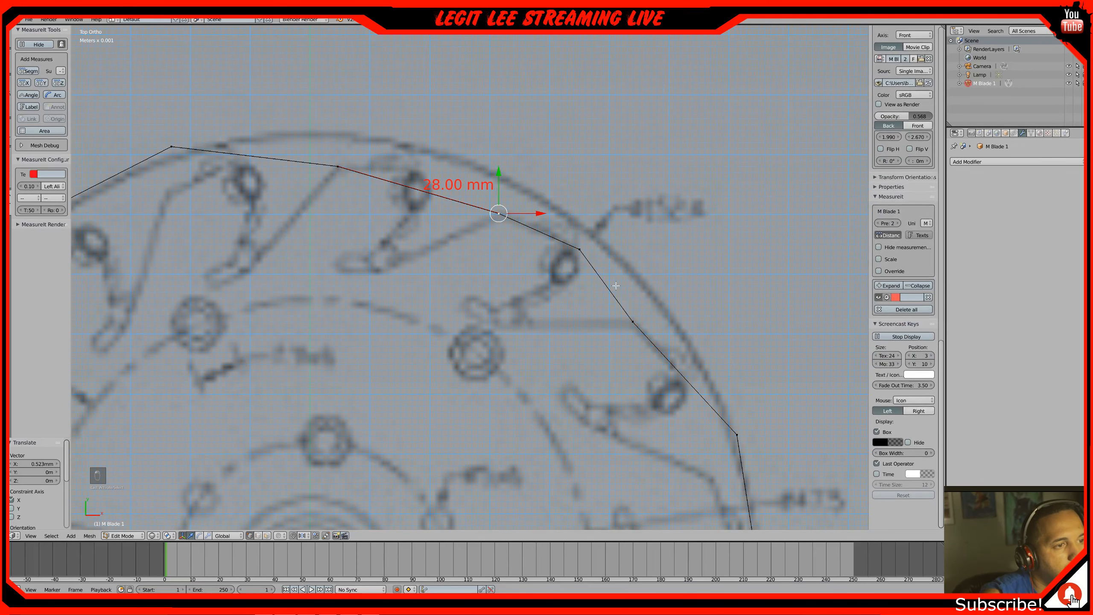
pyautogui.keyDown('shift'); pyautogui.rightClick(637, 321); pyautogui.keyUp('shift')
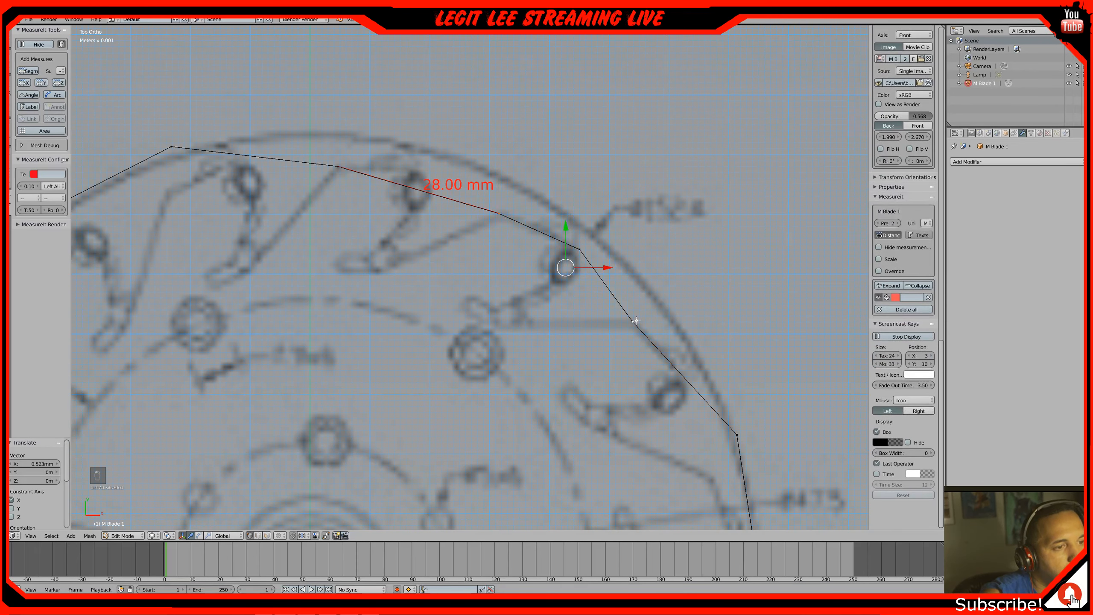
pyautogui.click(27, 70)
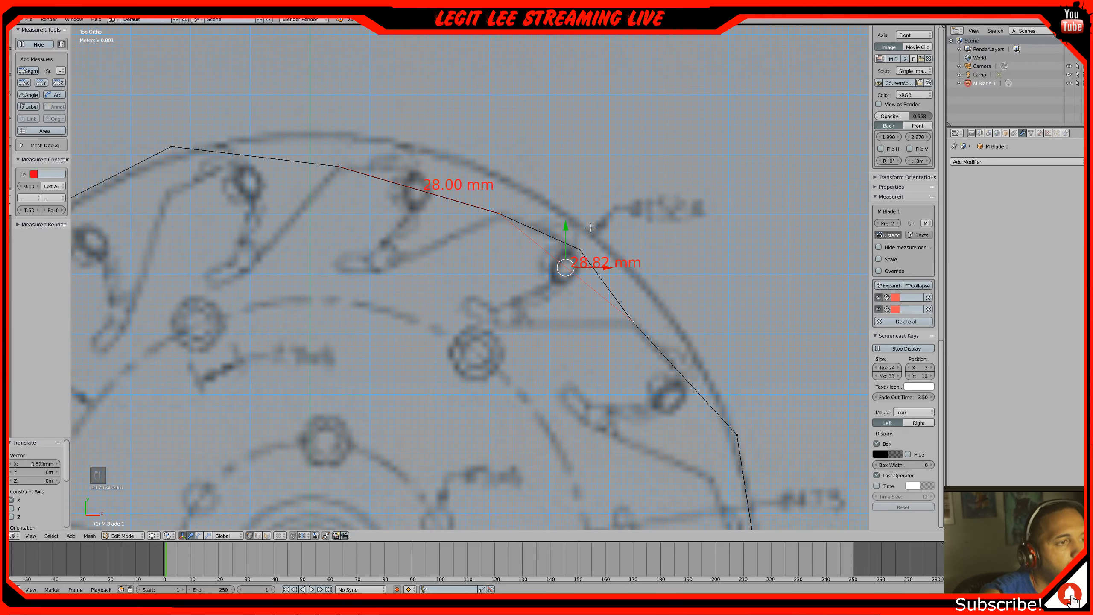
# Compare the reshaped outline with the whole wheel drawing in top and tilted views
pyautogui.scroll(-2, 591, 228)
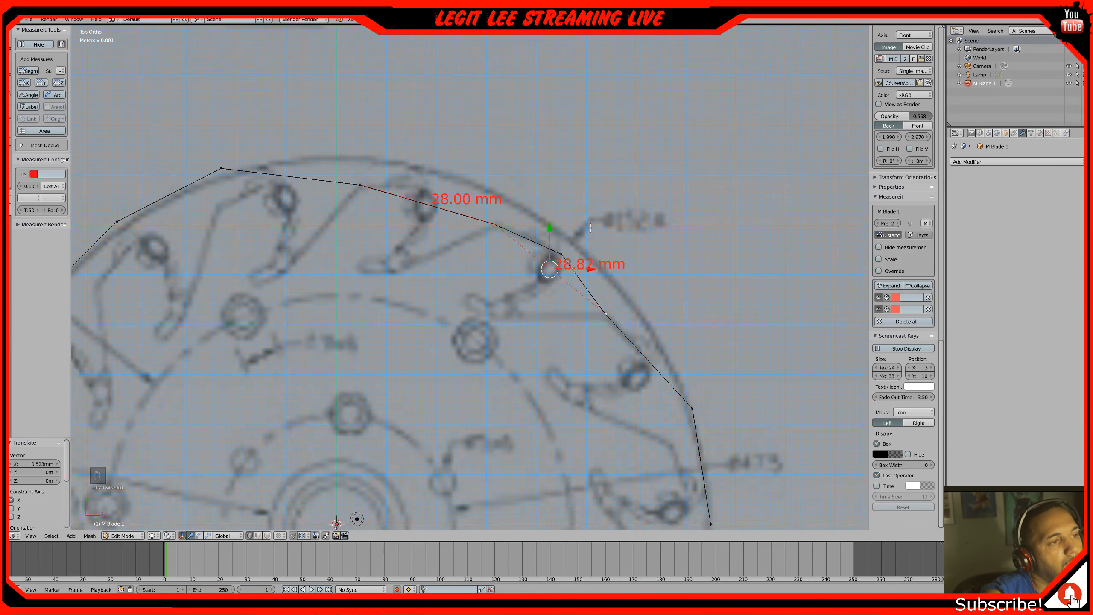
pyautogui.keyDown('shift'); pyautogui.moveTo(519, 347); pyautogui.dragTo(538, 250, button='middle'); pyautogui.keyUp('shift')
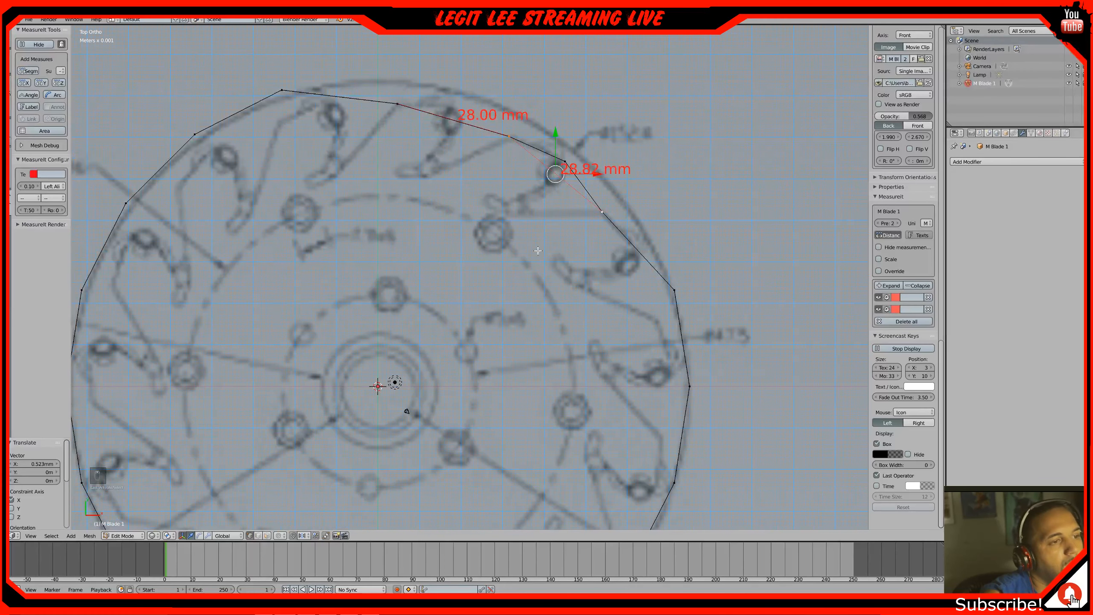
pyautogui.moveTo(546, 237); pyautogui.dragTo(546, 240, button='middle')
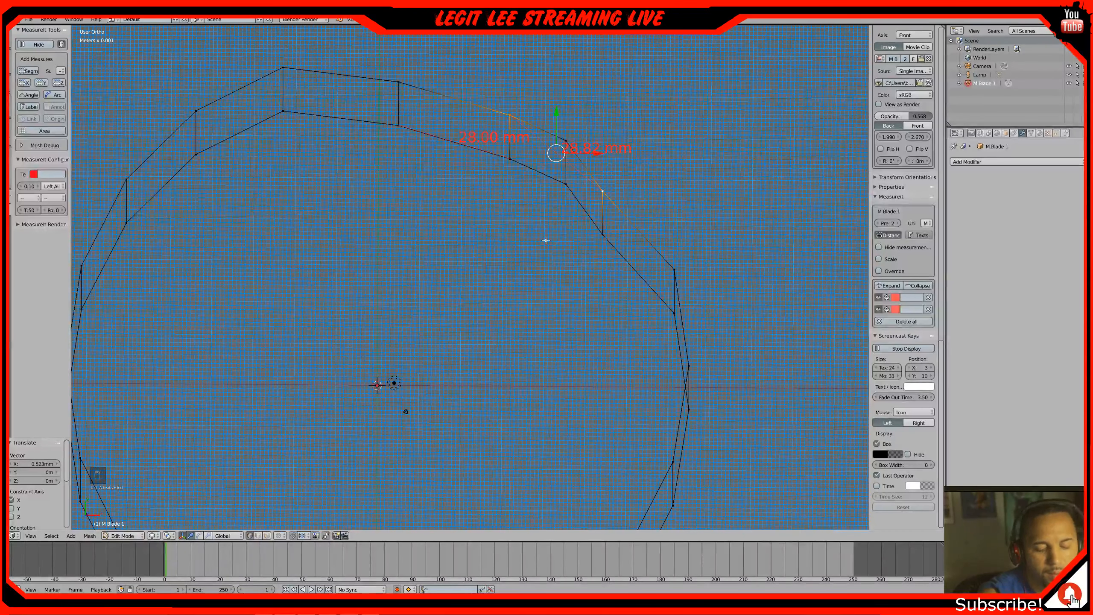
pyautogui.press('KP_7')
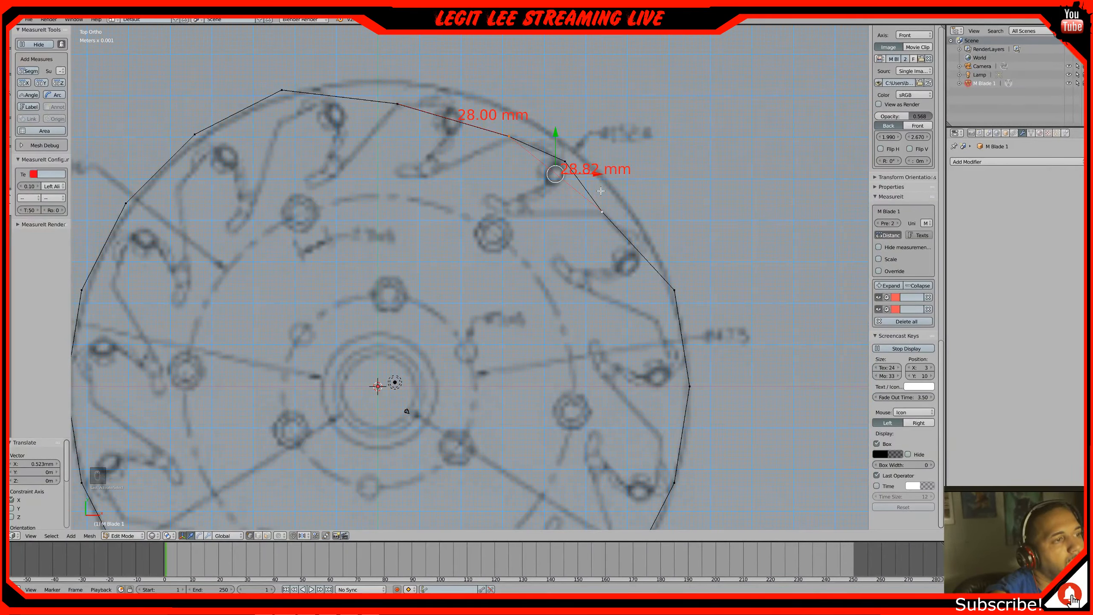
pyautogui.scroll(-3, 535, 314)
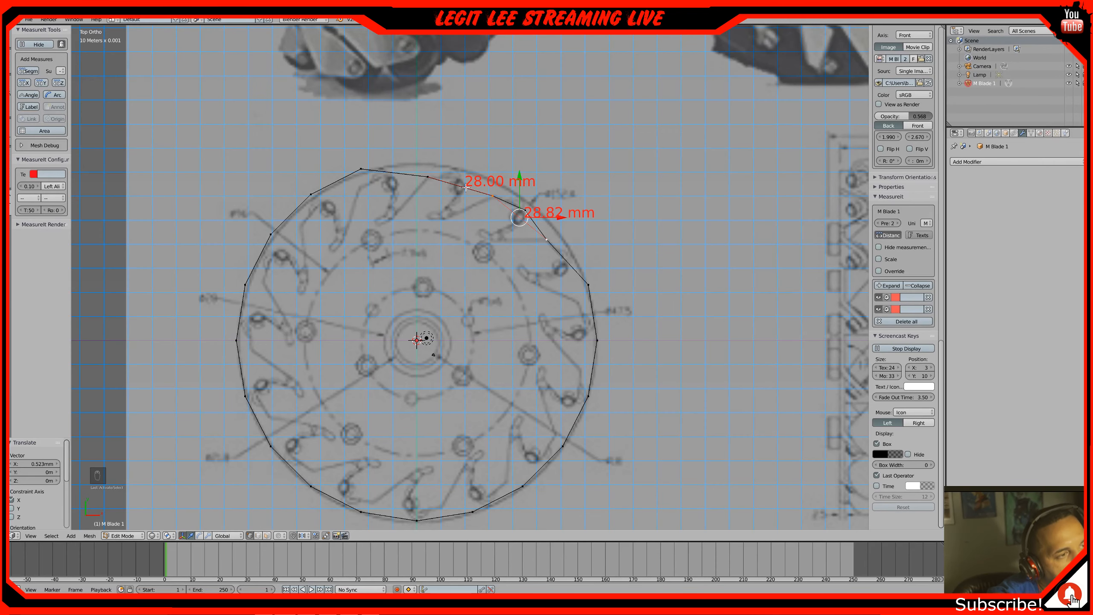
pyautogui.scroll(2, 478, 202)
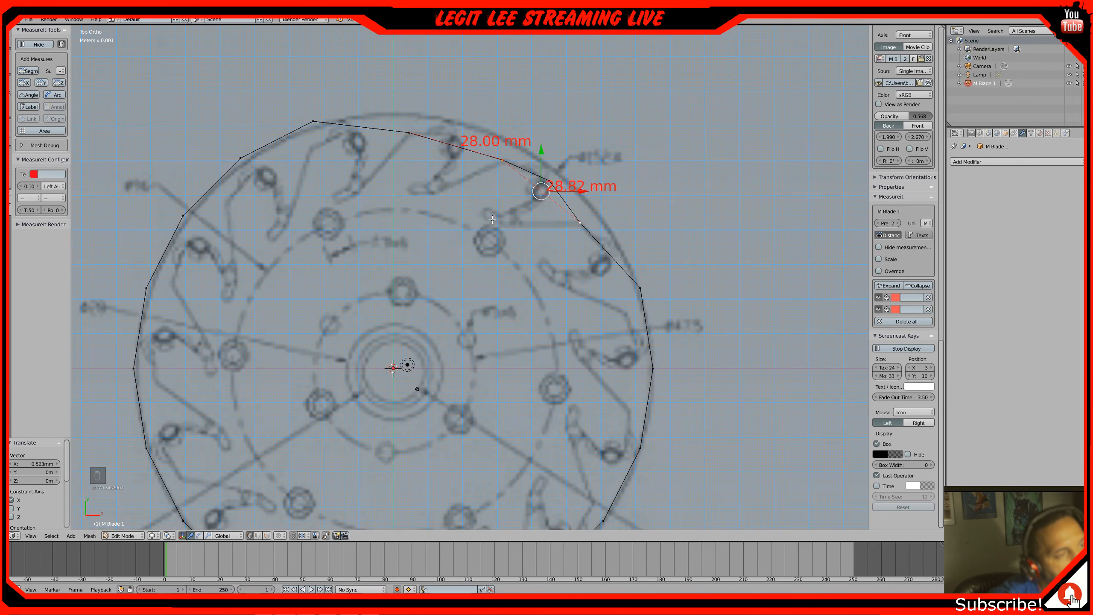
pyautogui.moveTo(604, 159); pyautogui.dragTo(564, 177, button='middle')
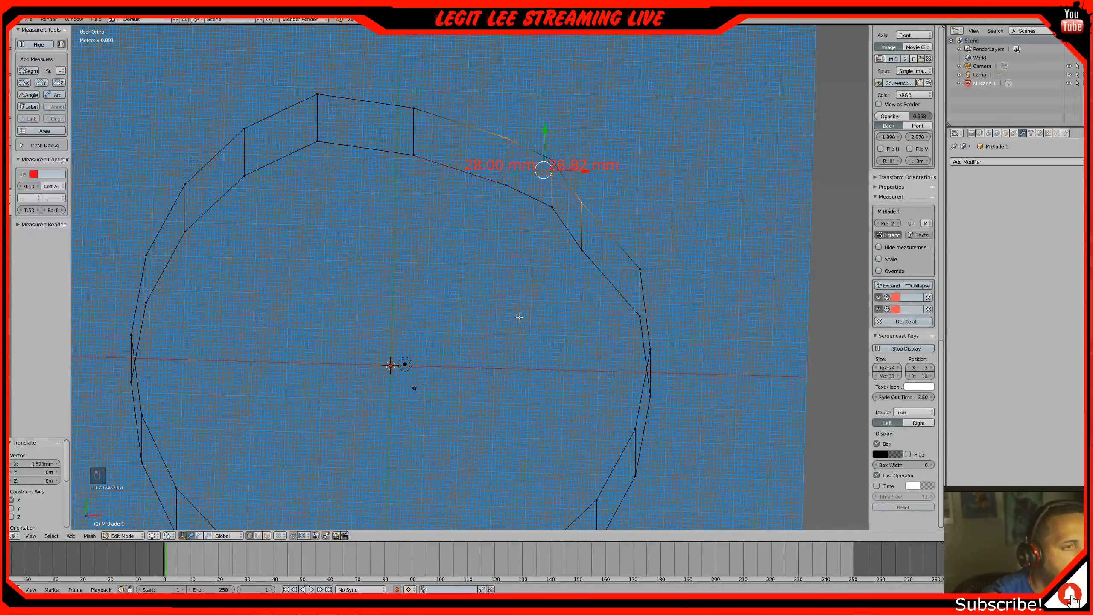
pyautogui.press('KP_1')
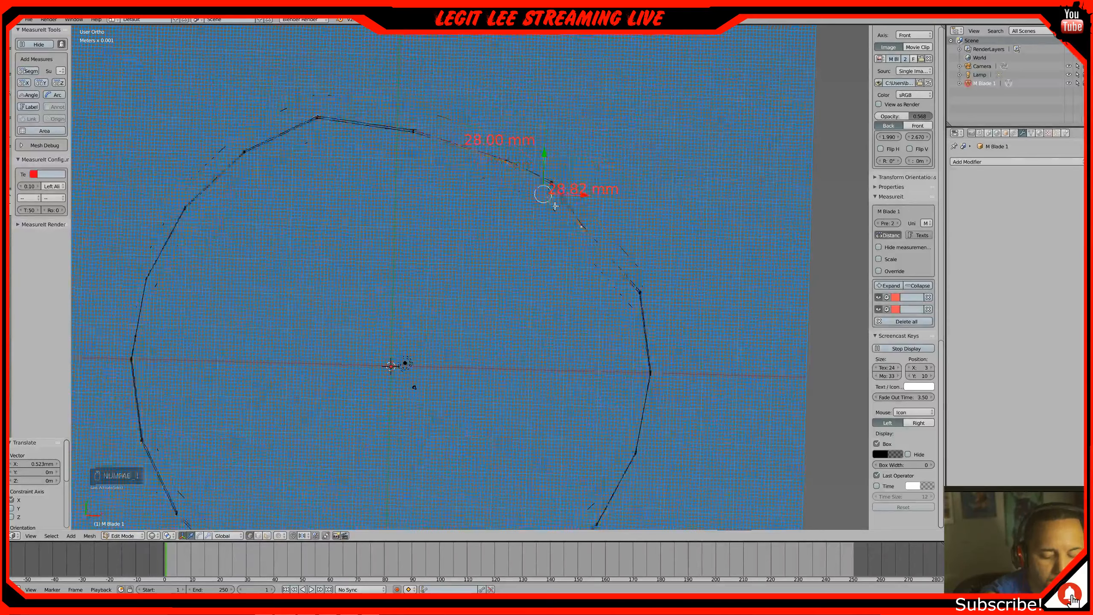
pyautogui.press('KP_7')
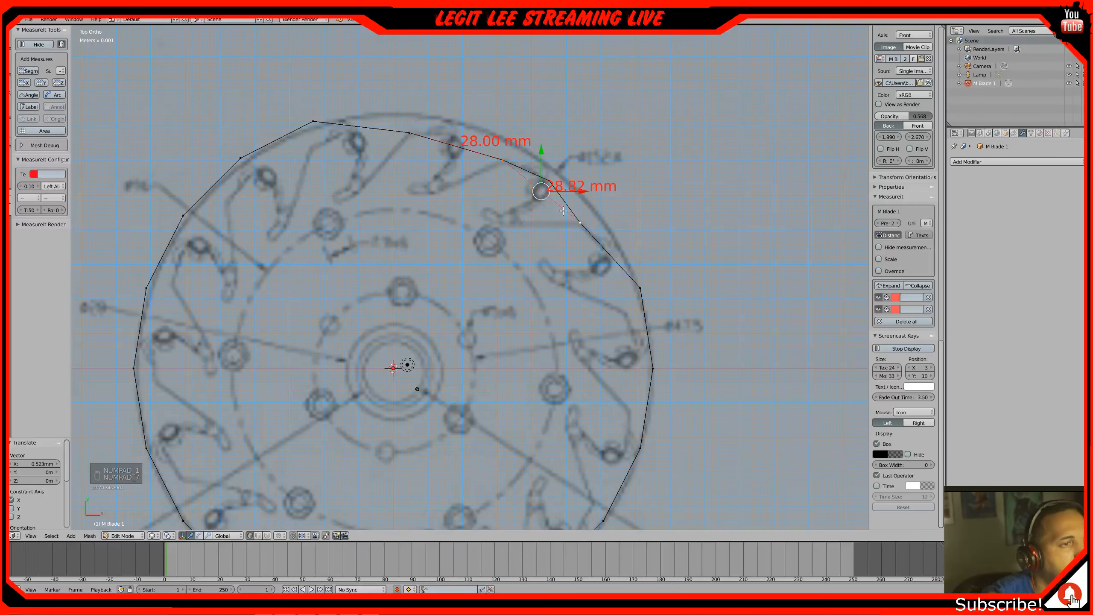
pyautogui.scroll(-1, 564, 210)
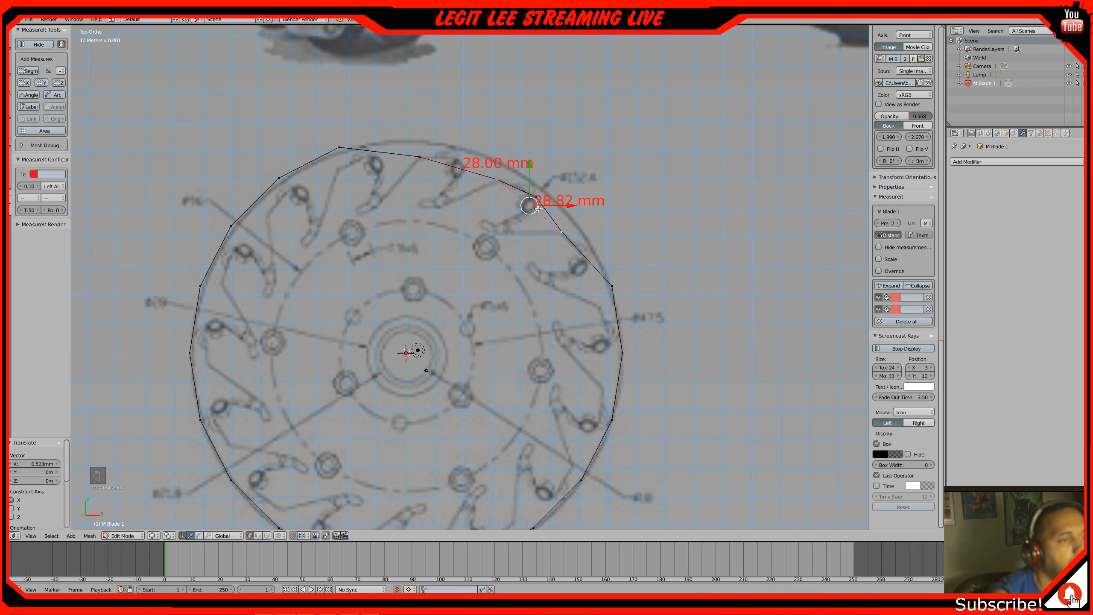
# Undo all the blade outline edge moves, back to the cylinder's original round rim
pyautogui.hotkey('ctrl', 'z')
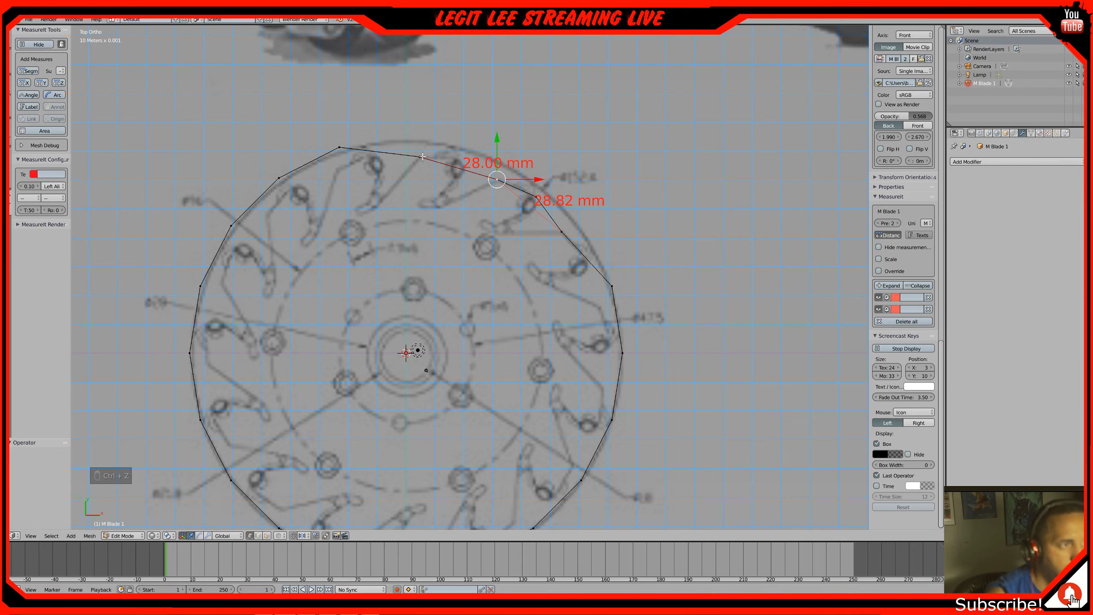
pyautogui.hotkey('ctrl', 'z')
pyautogui.hotkey('ctrl', 'z')
pyautogui.hotkey('ctrl', 'z')
pyautogui.hotkey('ctrl', 'z')
pyautogui.hotkey('ctrl', 'z')
pyautogui.hotkey('ctrl', 'z')
pyautogui.hotkey('ctrl', 'z')
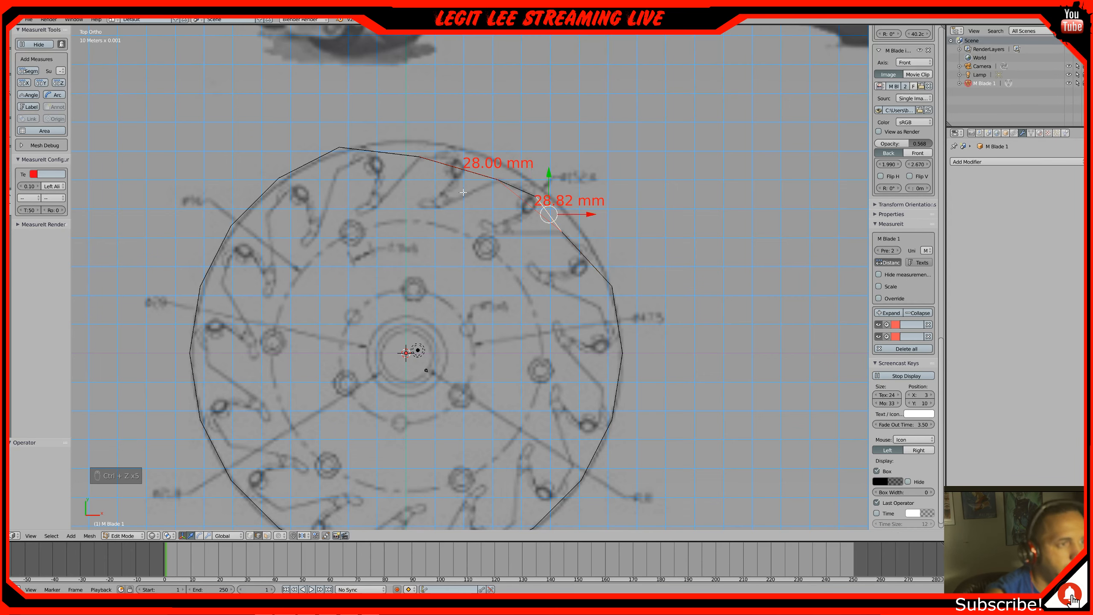
pyautogui.hotkey('ctrl', 'z')
pyautogui.hotkey('ctrl', 'z')
pyautogui.hotkey('ctrl', 'z')
pyautogui.hotkey('ctrl', 'z')
pyautogui.hotkey('ctrl', 'z')
pyautogui.hotkey('ctrl', 'z')
pyautogui.hotkey('ctrl', 'z')
pyautogui.hotkey('ctrl', 'z')
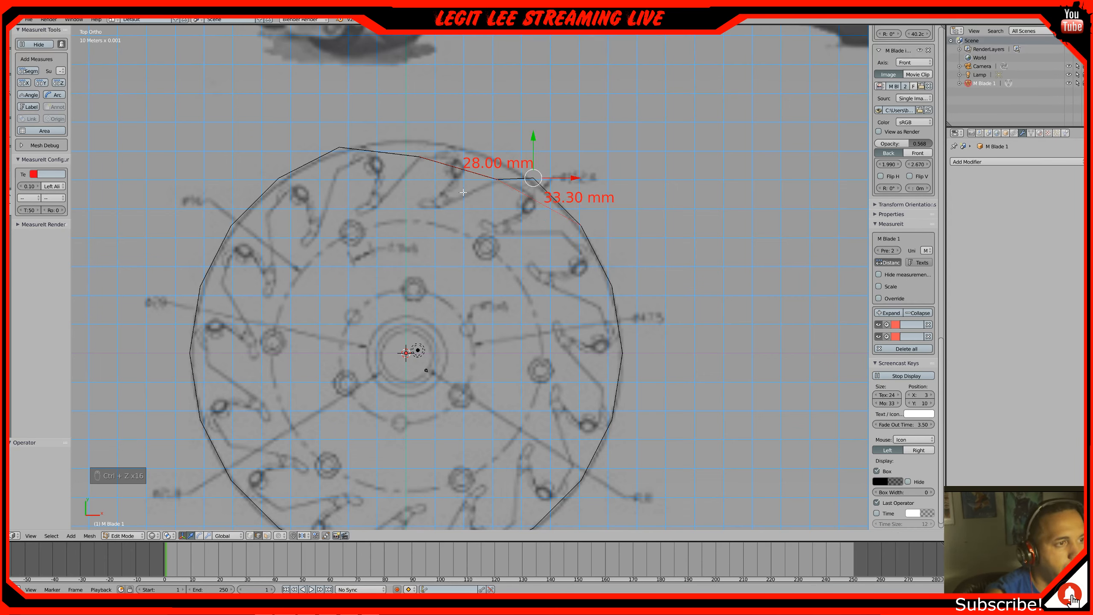
pyautogui.hotkey('ctrl', 'z')
pyautogui.hotkey('ctrl', 'z')
pyautogui.hotkey('ctrl', 'z')
pyautogui.hotkey('ctrl', 'z')
pyautogui.hotkey('ctrl', 'z')
pyautogui.hotkey('ctrl', 'z')
pyautogui.hotkey('ctrl', 'z')
pyautogui.hotkey('ctrl', 'z')
pyautogui.hotkey('ctrl', 'z')
pyautogui.hotkey('ctrl', 'z')
pyautogui.hotkey('ctrl', 'z')
pyautogui.hotkey('ctrl', 'z')
pyautogui.hotkey('ctrl', 'z')
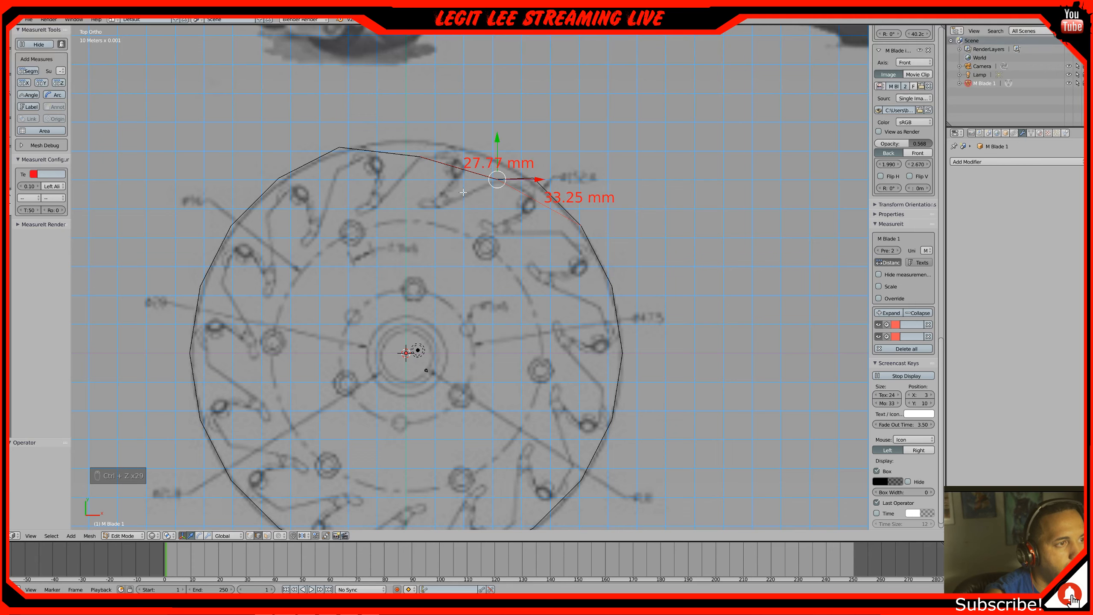
pyautogui.hotkey('ctrl', 'z')
pyautogui.hotkey('ctrl', 'z')
pyautogui.hotkey('ctrl', 'z')
pyautogui.hotkey('ctrl', 'z')
pyautogui.hotkey('ctrl', 'z')
pyautogui.hotkey('ctrl', 'z')
pyautogui.hotkey('ctrl', 'z')
pyautogui.hotkey('ctrl', 'z')
pyautogui.hotkey('ctrl', 'z')
pyautogui.hotkey('ctrl', 'z')
pyautogui.hotkey('ctrl', 'z')
pyautogui.hotkey('ctrl', 'z')
pyautogui.hotkey('ctrl', 'z')
pyautogui.hotkey('ctrl', 'z')
pyautogui.hotkey('ctrl', 'z')
pyautogui.hotkey('ctrl', 'z')
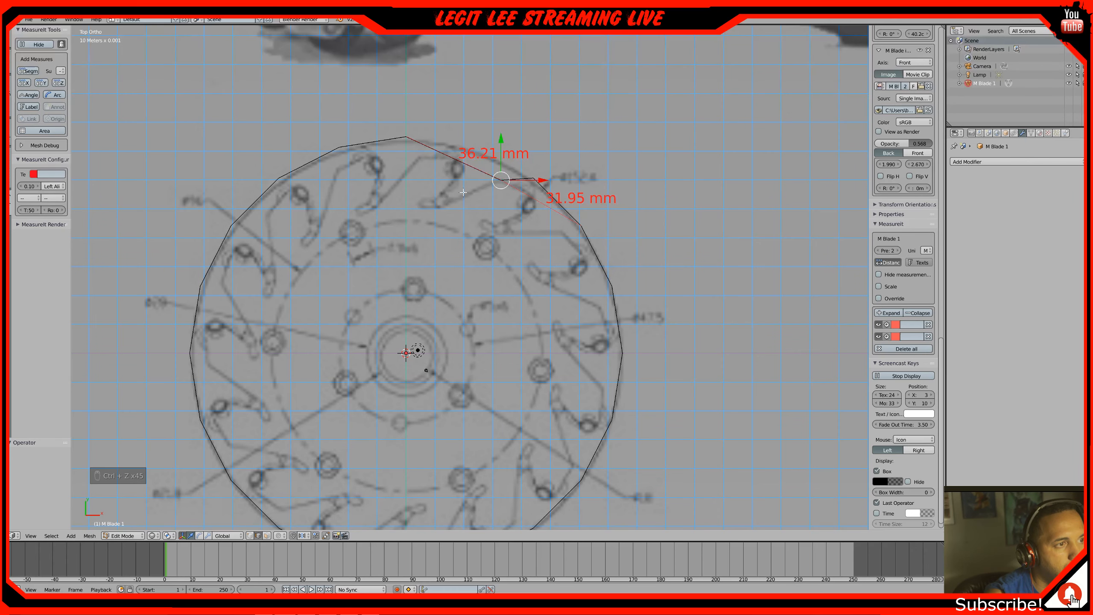
pyautogui.hotkey('ctrl', 'z')
pyautogui.hotkey('ctrl', 'z')
pyautogui.hotkey('ctrl', 'z')
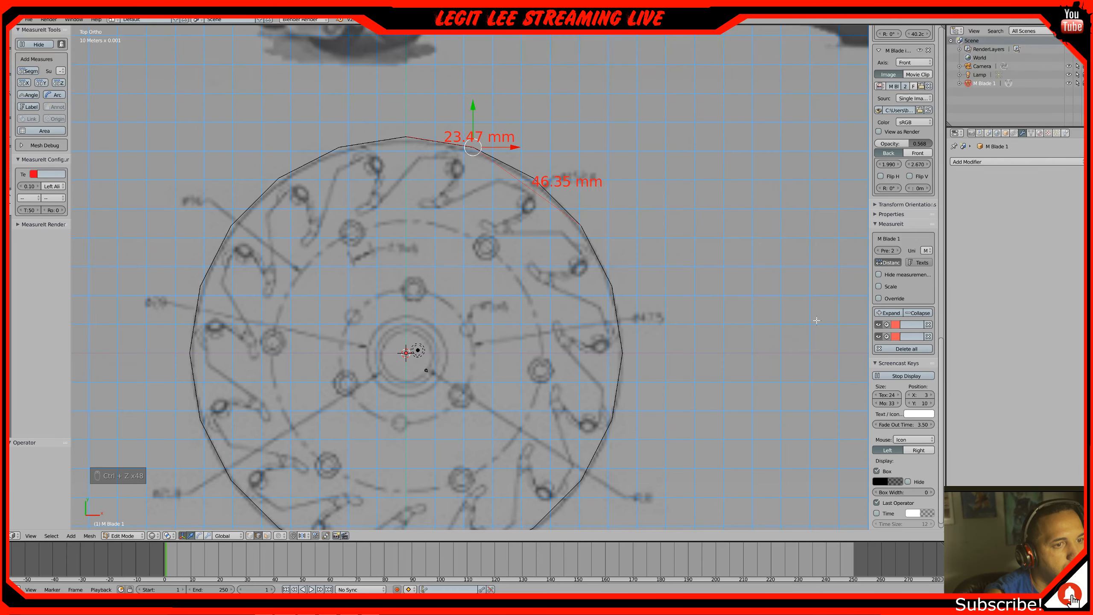
pyautogui.moveTo(427, 167); pyautogui.dragTo(425, 161, button='middle')
pyautogui.rightClick(425, 160)
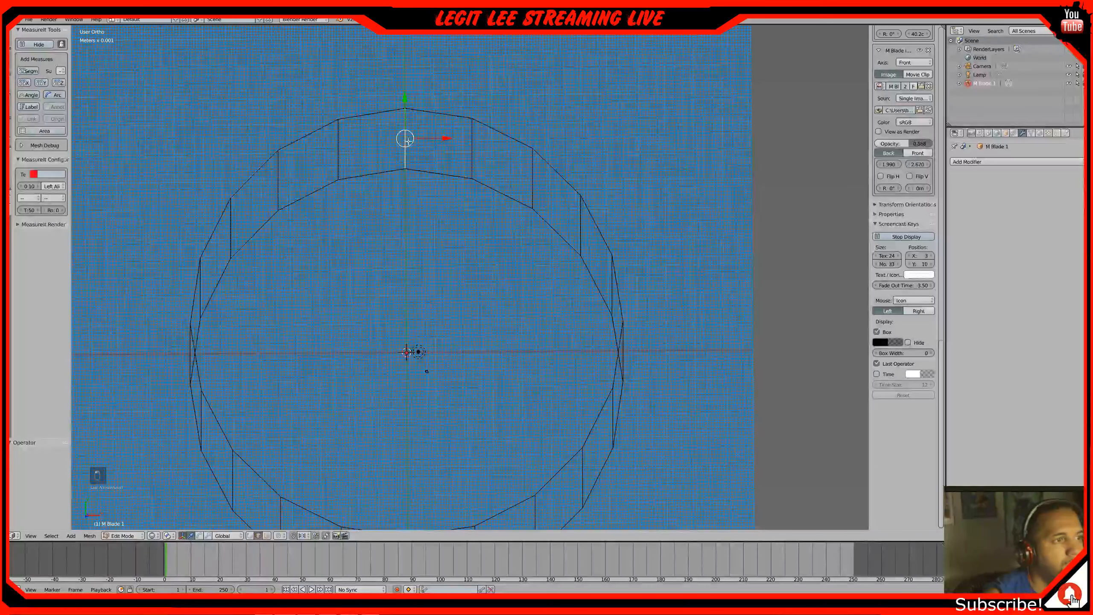
pyautogui.rightClick(435, 171)
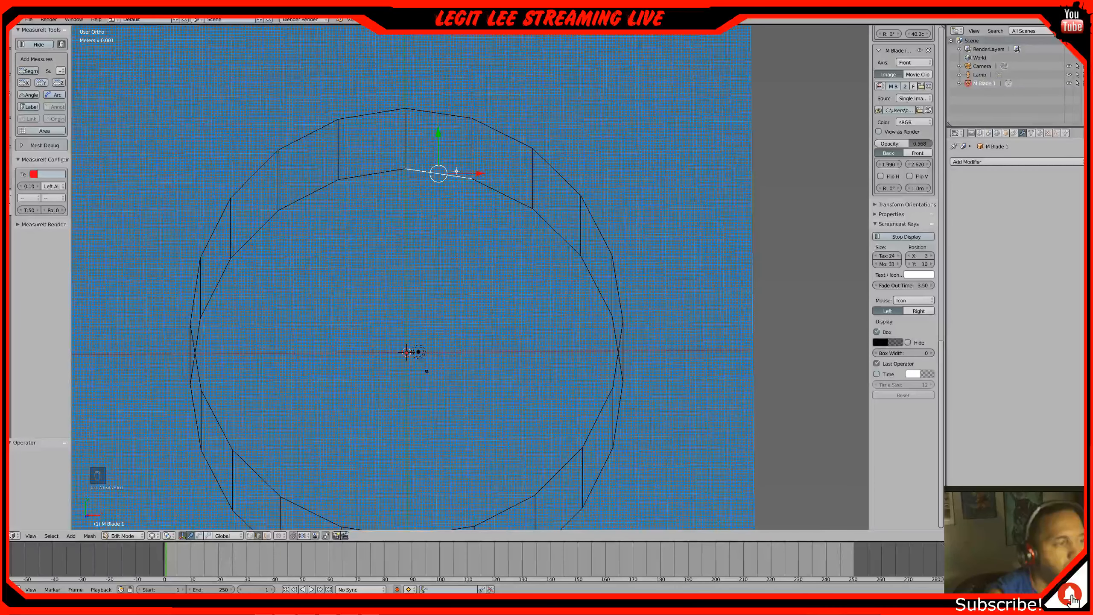
pyautogui.press('KP_7')
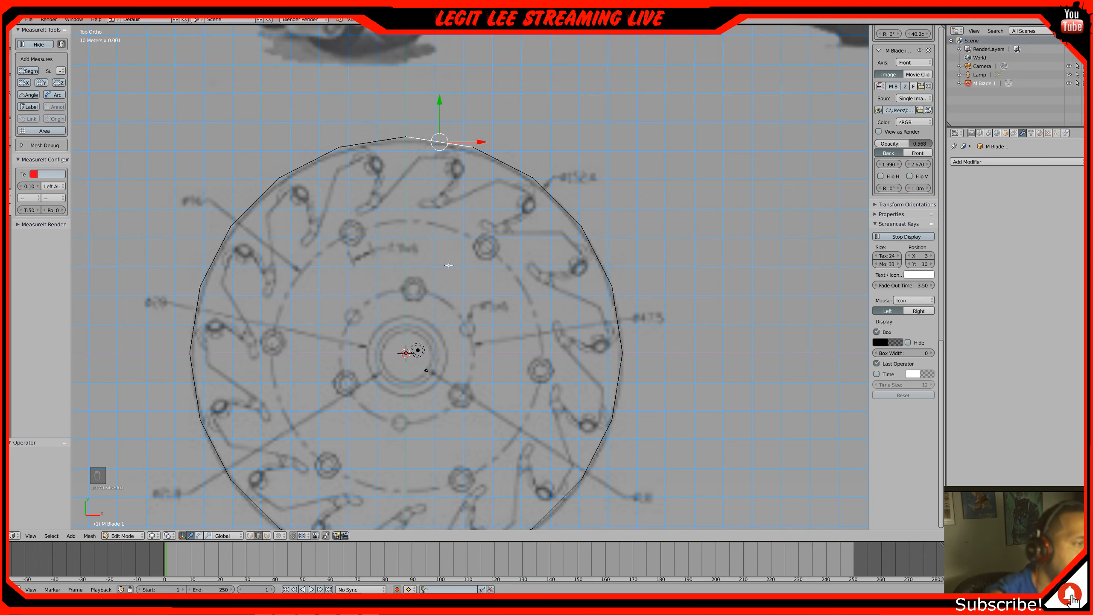
# Leave mesh editing, add a cube at the wheel's centre and scale it uniformly by about 49.93
pyautogui.press('Tab')
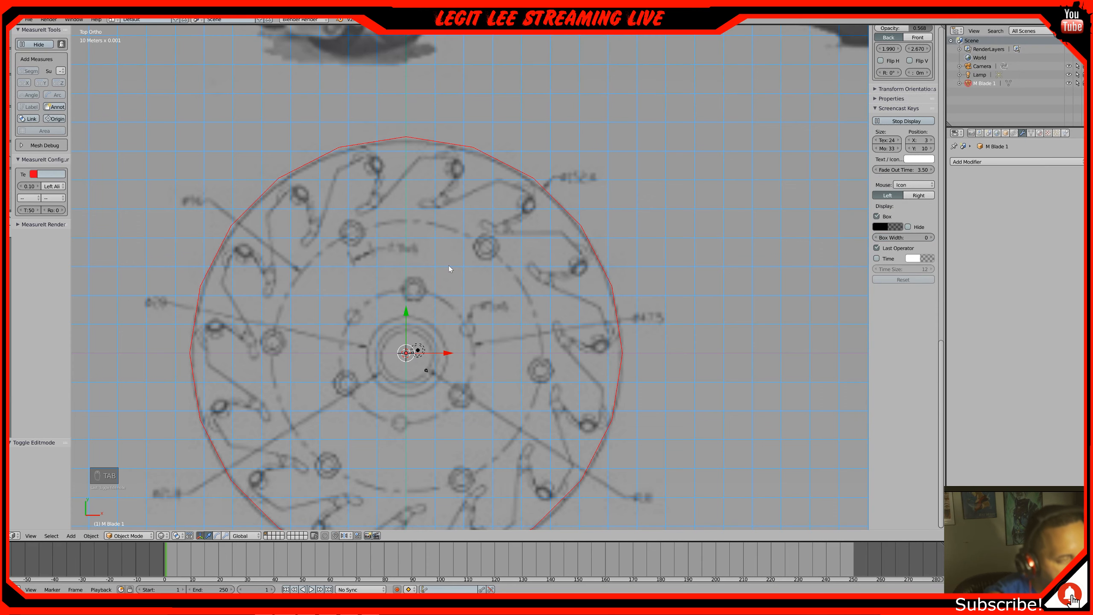
pyautogui.hotkey('shift', 'a')
pyautogui.moveTo(449, 266)
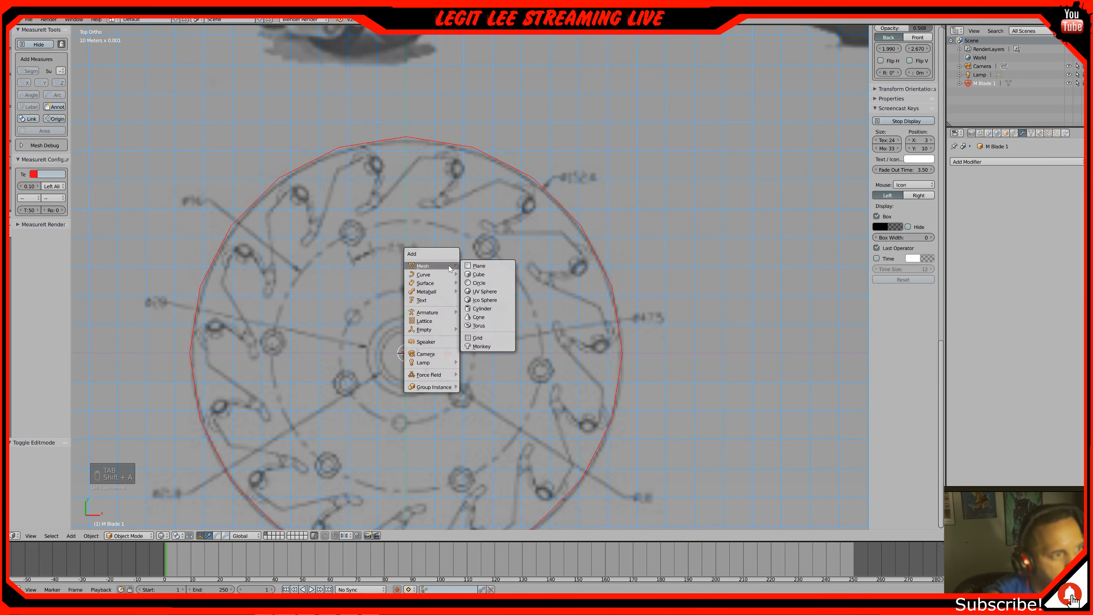
pyautogui.click(487, 274)
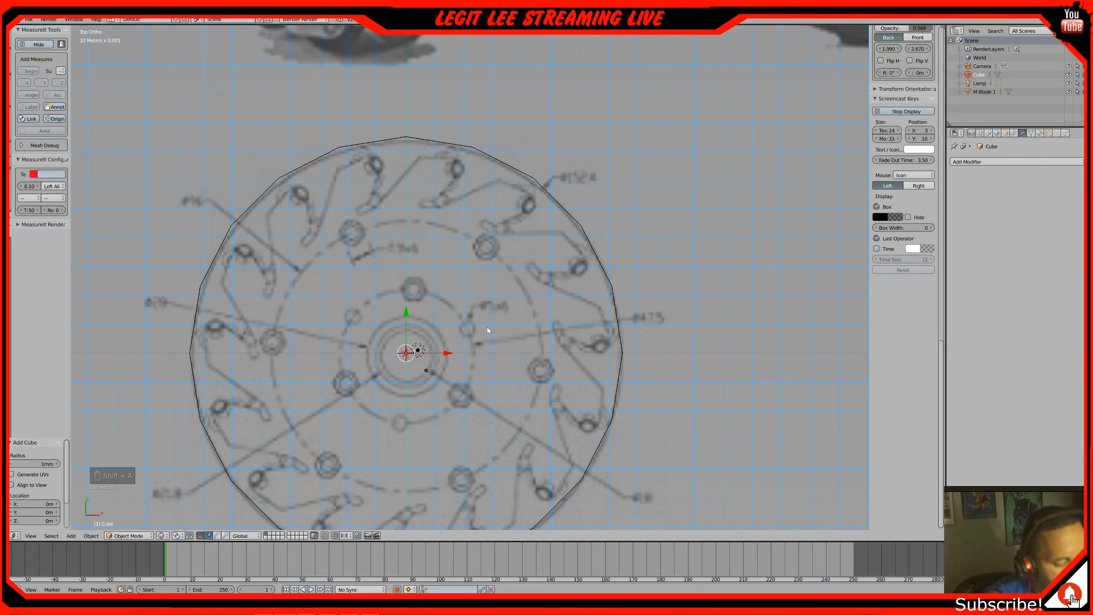
pyautogui.press('s')
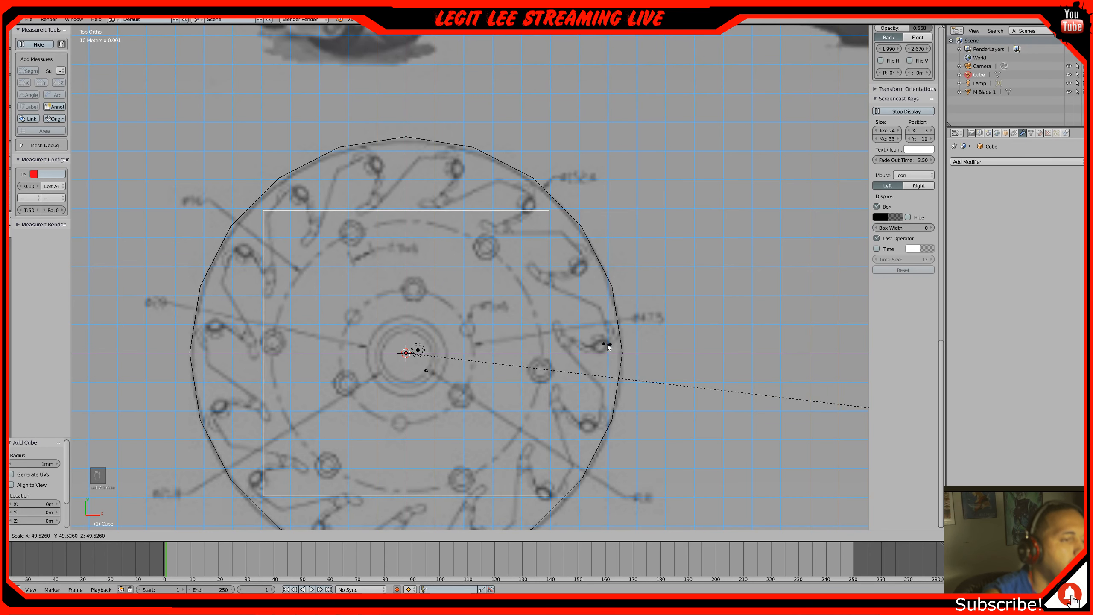
pyautogui.click(642, 349)
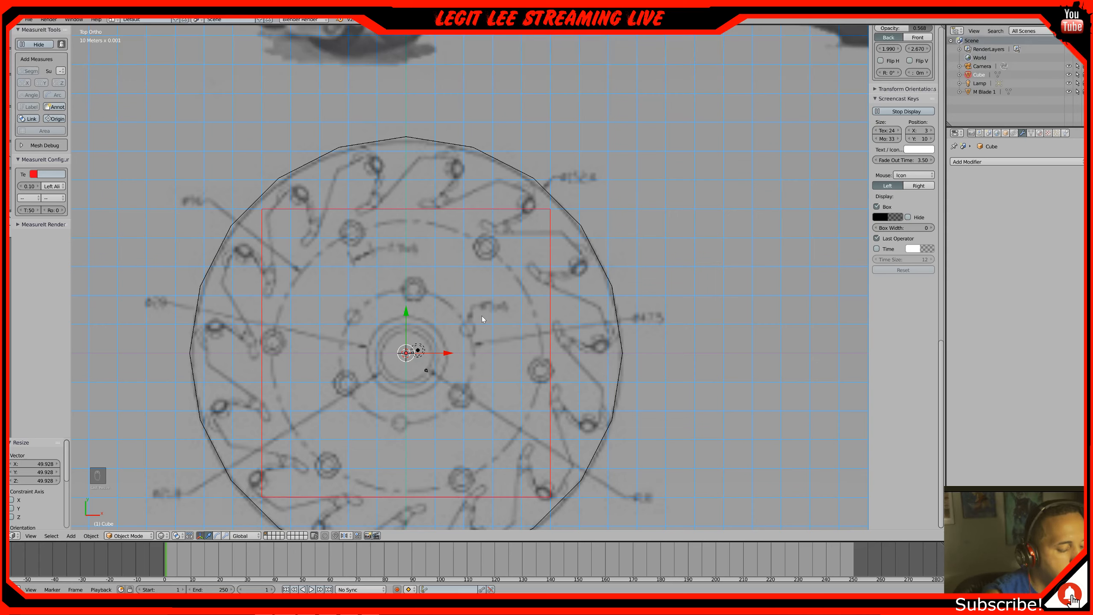
# Rotate the new cube 40 degrees in the top view
pyautogui.press('r')
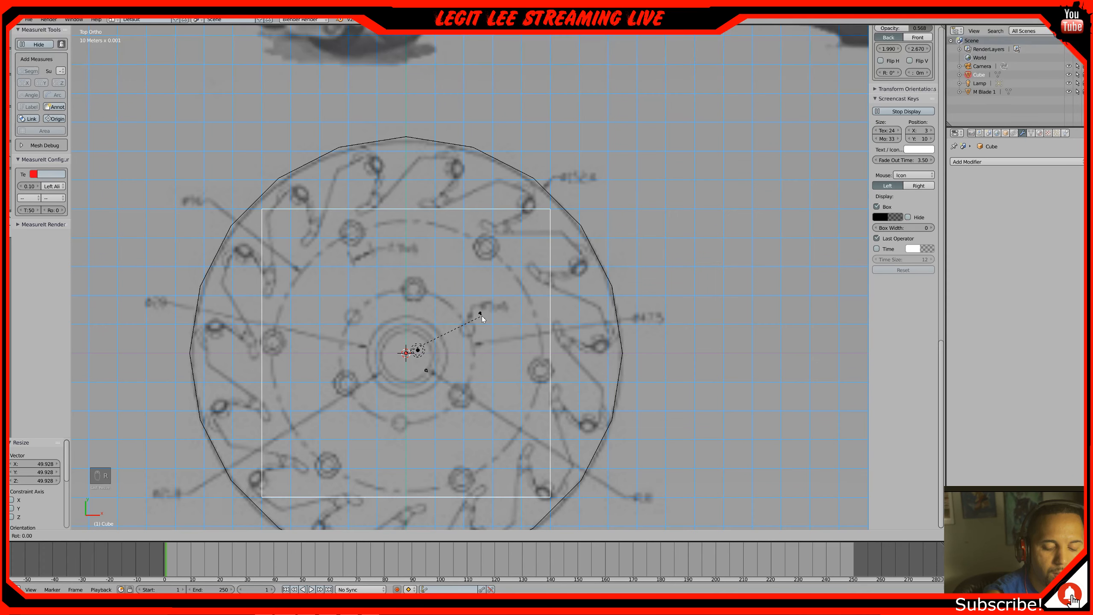
pyautogui.write('40')
pyautogui.press('Return')
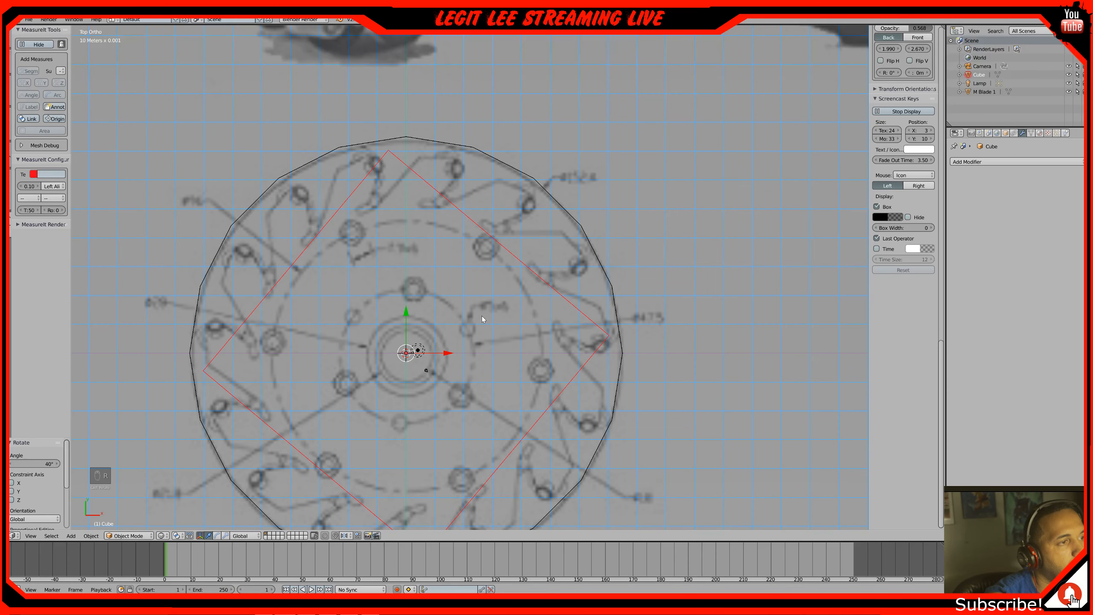
# Repeat the cube's 40-degree rotation in the top view until its sides are square with the grid
pyautogui.hotkey('shift', 'r')
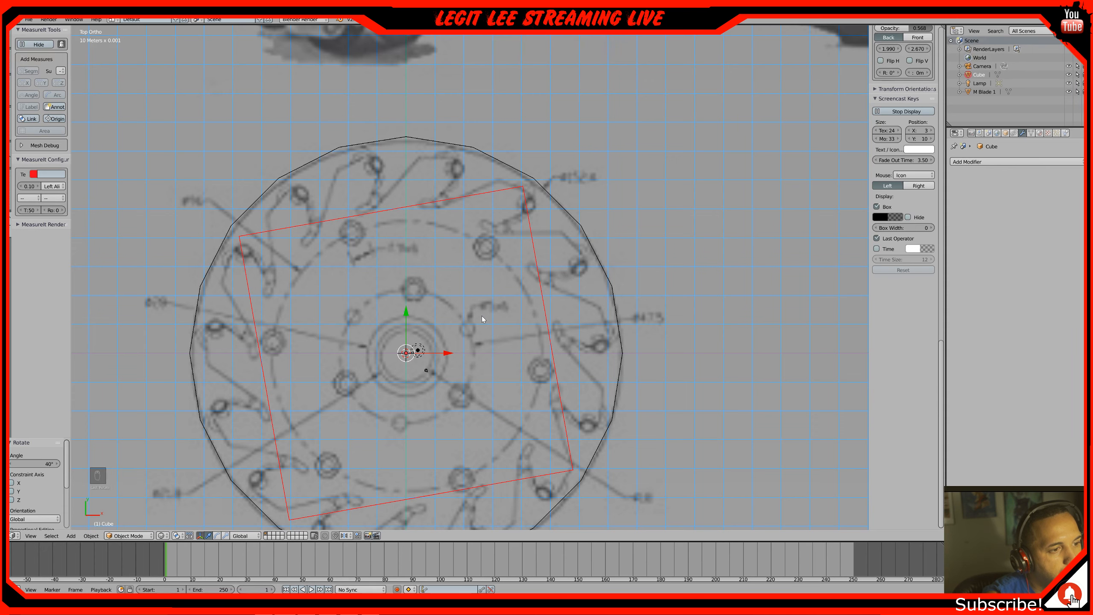
pyautogui.hotkey('shift', 'r')
pyautogui.hotkey('shift', 'r')
pyautogui.hotkey('shift', 'r')
pyautogui.hotkey('shift', 'r')
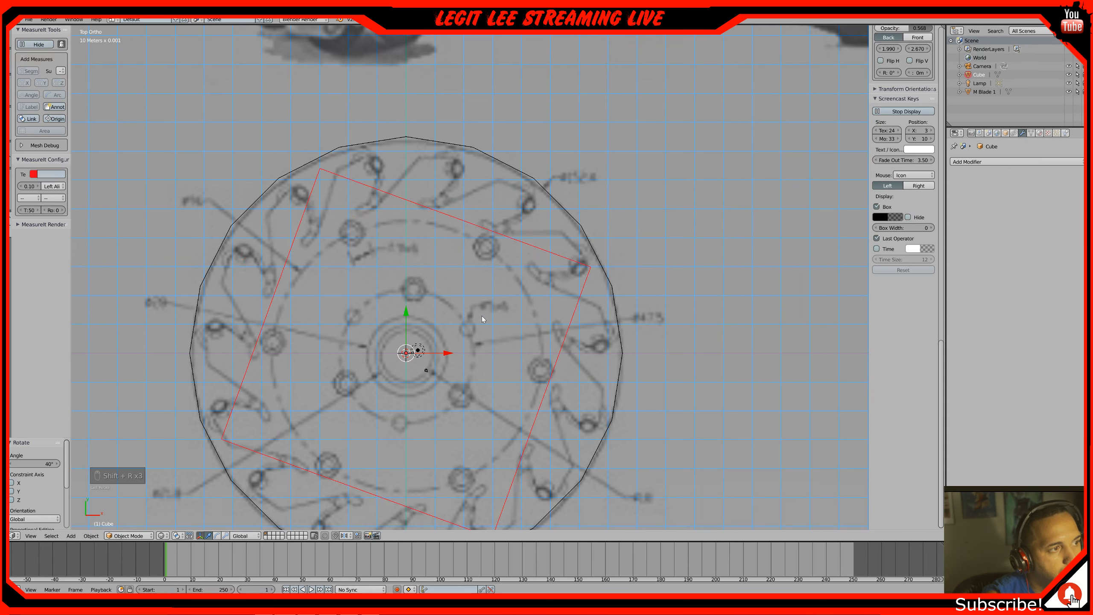
pyautogui.hotkey('shift', 'r')
pyautogui.hotkey('shift', 'r')
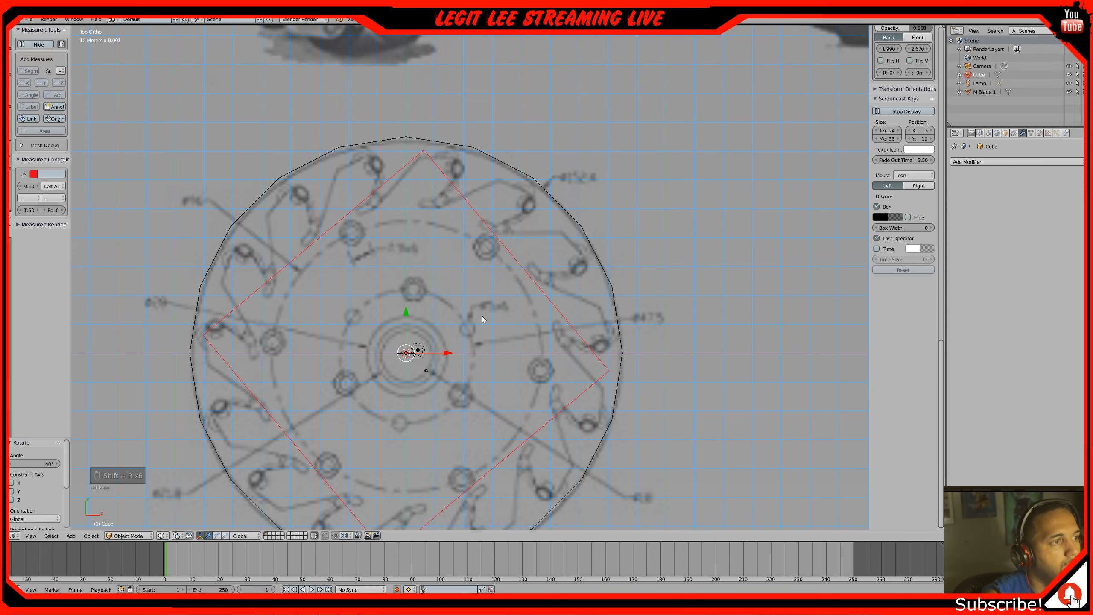
pyautogui.hotkey('shift', 'r')
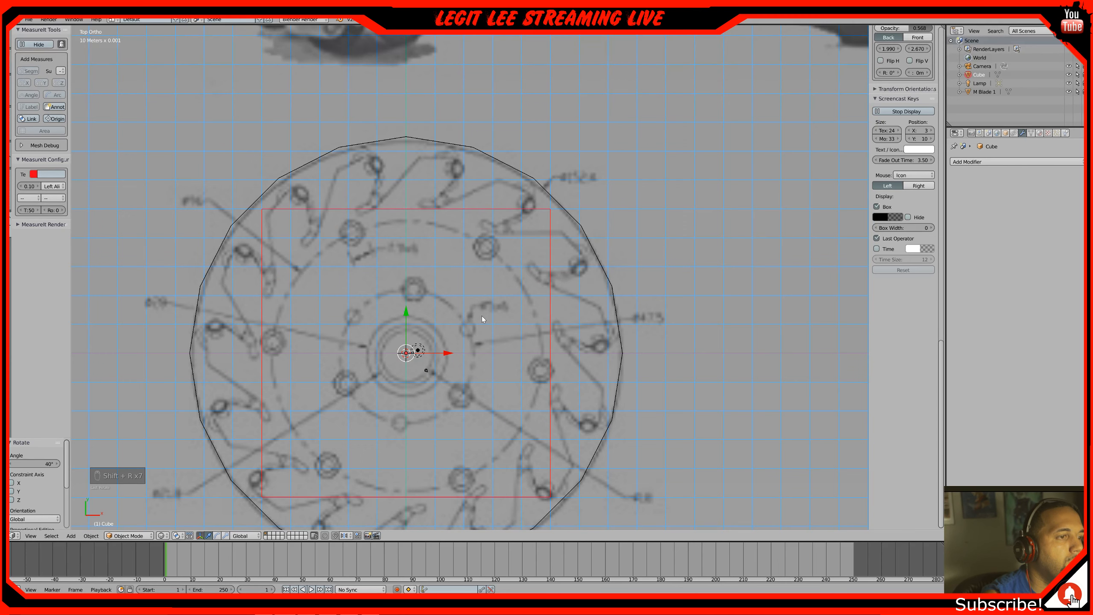
pyautogui.hotkey('shift', 'r')
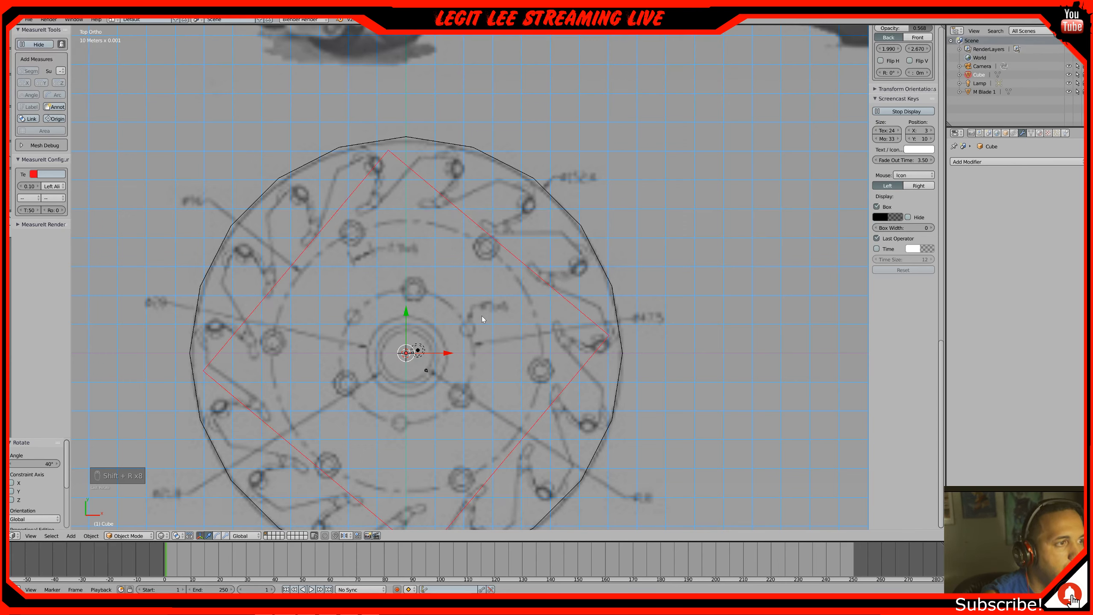
pyautogui.hotkey('shift', 'r')
pyautogui.hotkey('shift', 'r')
pyautogui.hotkey('shift', 'r')
pyautogui.hotkey('shift', 'r')
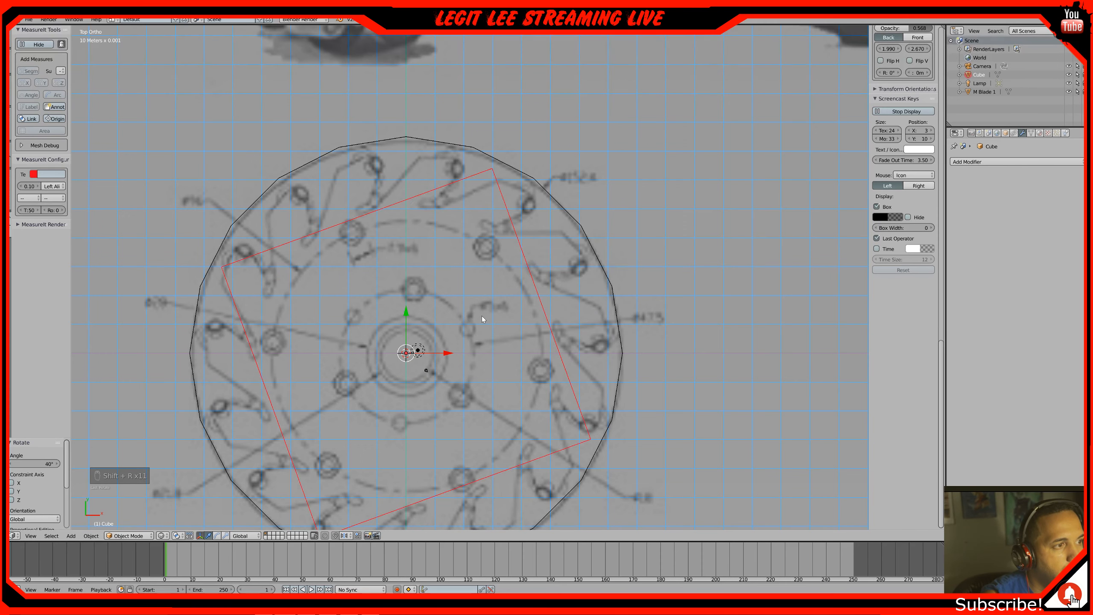
pyautogui.hotkey('shift', 'r')
pyautogui.hotkey('shift', 'r')
pyautogui.hotkey('shift', 'r')
pyautogui.hotkey('shift', 'r')
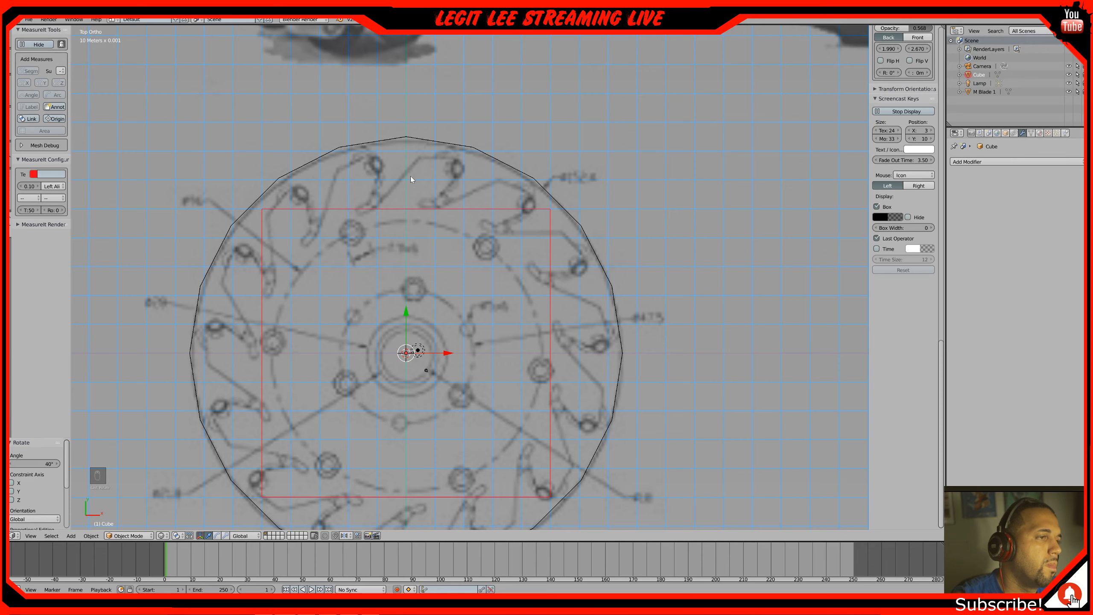
# Scale the cube up uniformly to about 13.66 cm per side and rotate it 40 degrees
pyautogui.press('s')
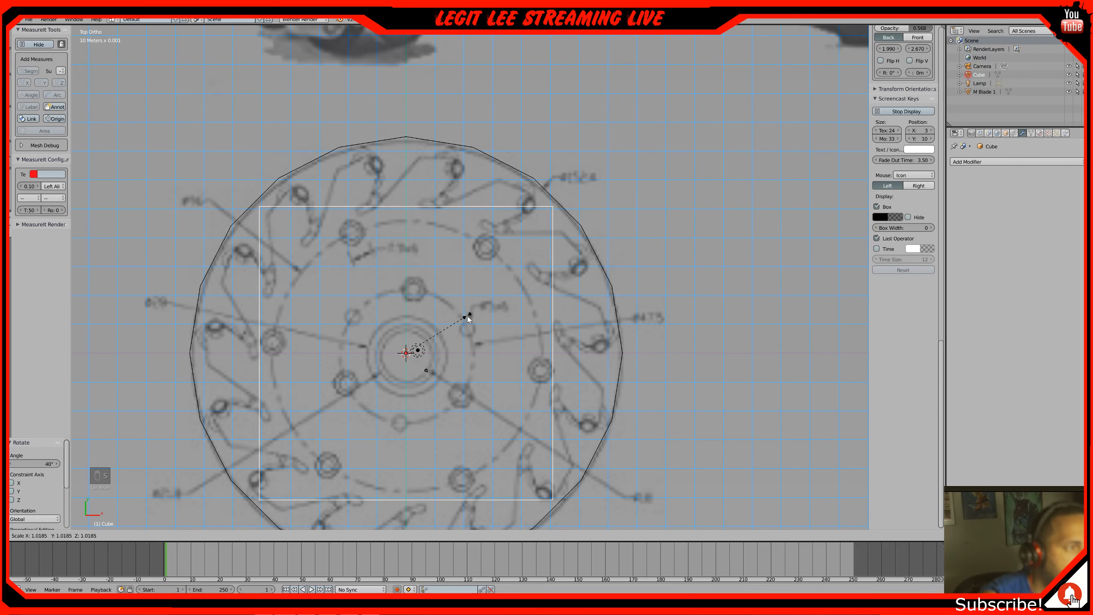
pyautogui.click(495, 317)
pyautogui.write('r40')
pyautogui.click(495, 316)
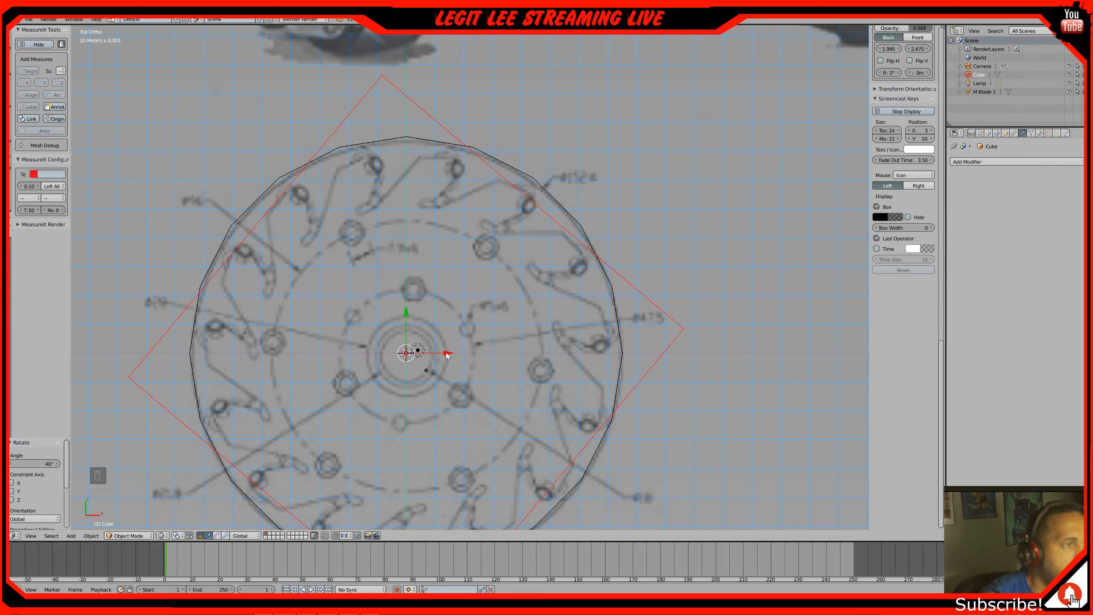
# Move the cube about 3.7 cm along X and copy its X dimension
pyautogui.moveTo(448, 354); pyautogui.dragTo(453, 359)
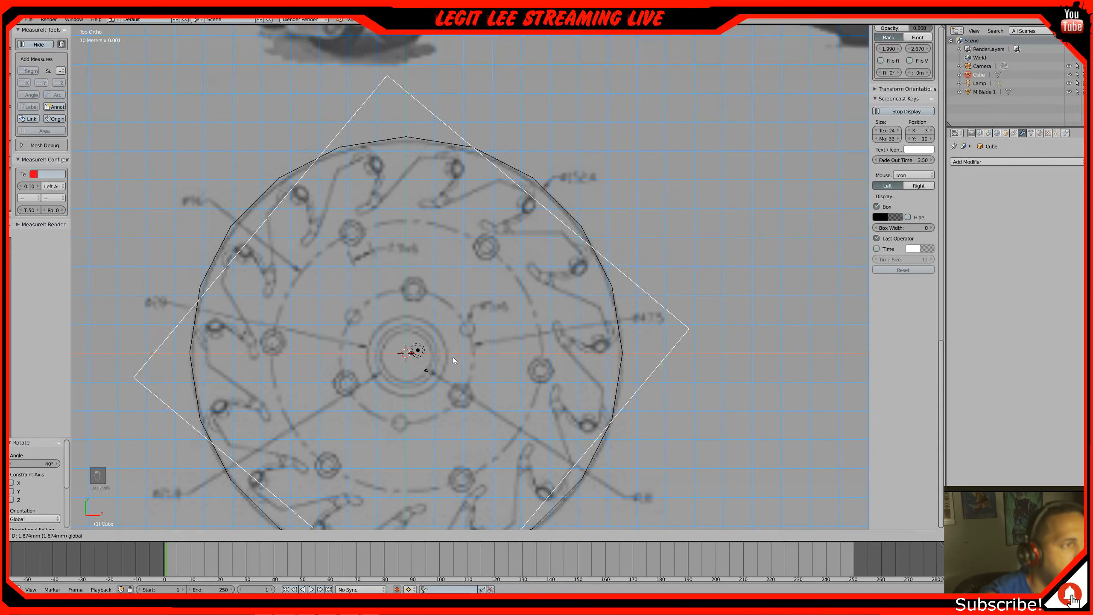
pyautogui.click(553, 368)
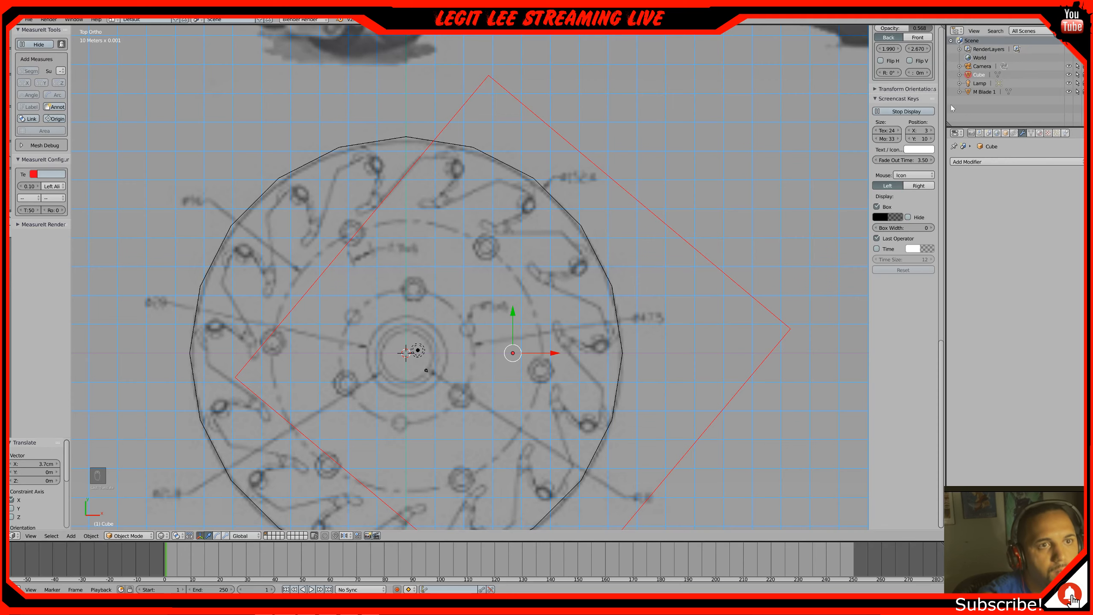
pyautogui.scroll(15, 899, 135)
pyautogui.scroll(12, 899, 135)
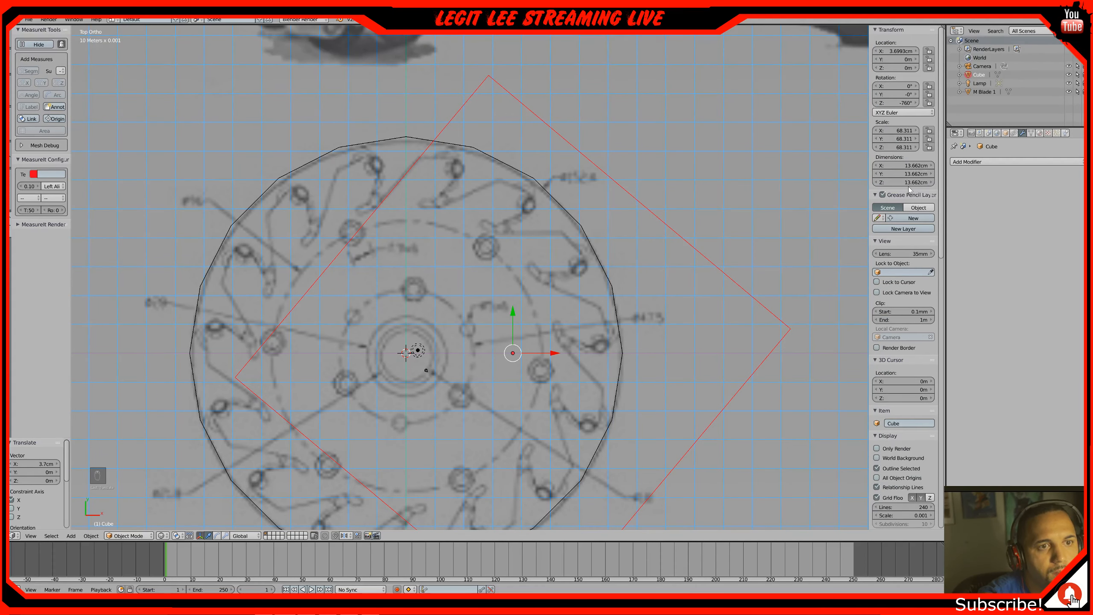
pyautogui.click(911, 166)
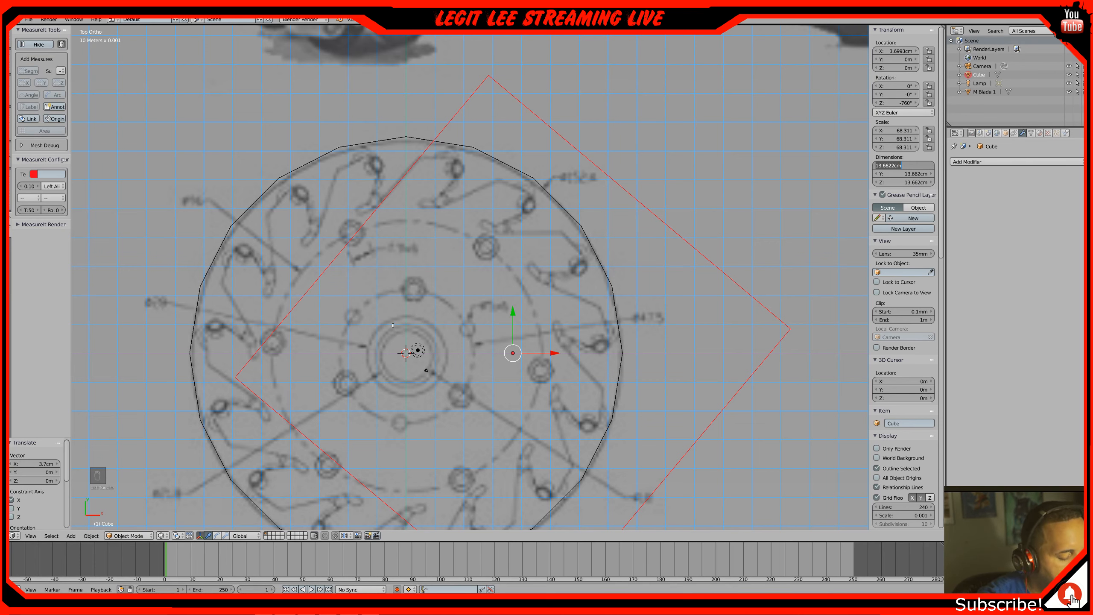
pyautogui.press('Return')
# Add a second cube at the wheel's centre and set its X, Y and Z dimensions to 13.662 cm
pyautogui.hotkey('shift', 'a')
pyautogui.moveTo(393, 328)
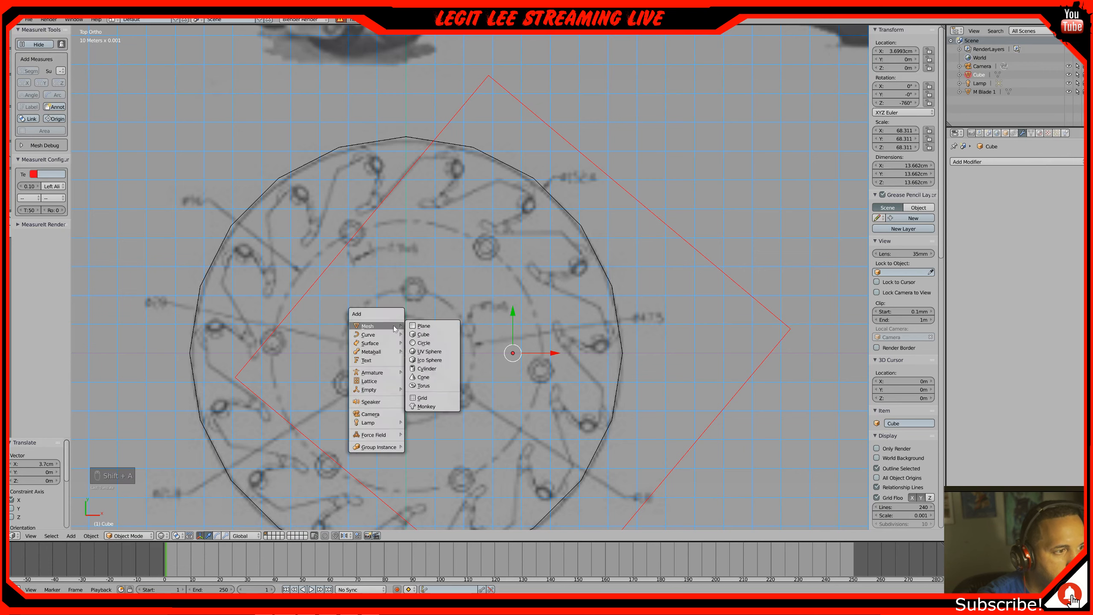
pyautogui.click(424, 335)
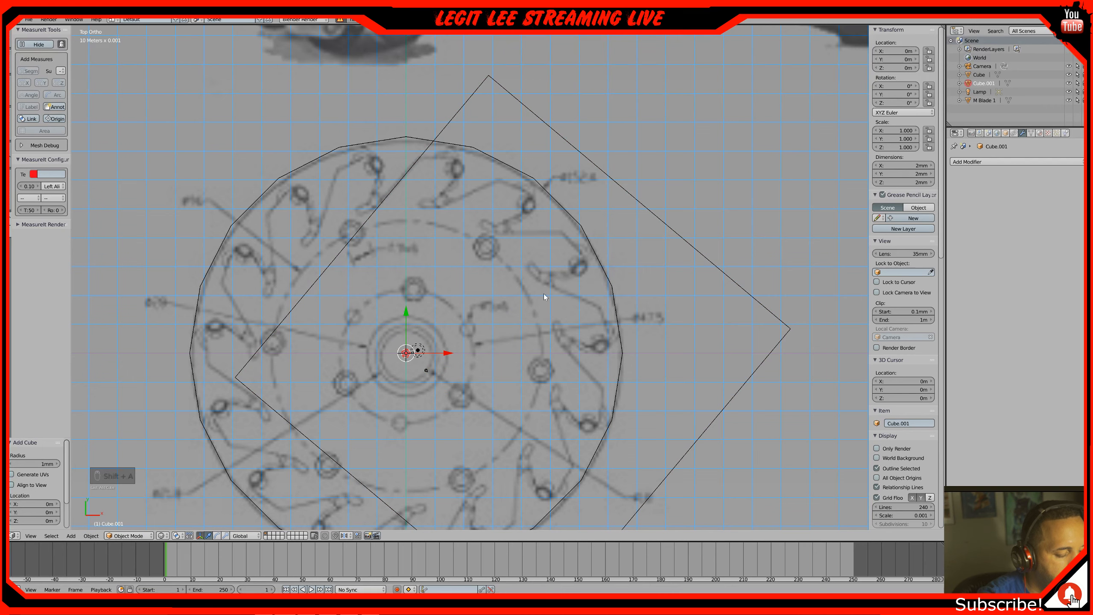
pyautogui.click(916, 165)
pyautogui.hotkey('ctrl', 'v')
pyautogui.press('Tab')
pyautogui.hotkey('ctrl', 'v')
pyautogui.press('Tab')
pyautogui.hotkey('ctrl', 'v')
pyautogui.press('Return')
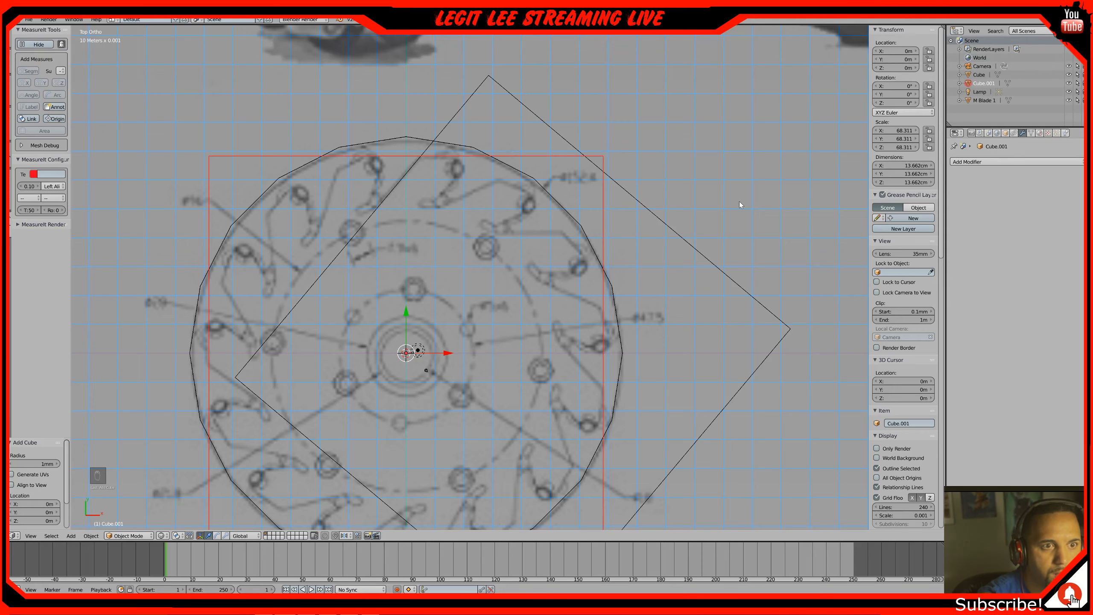
pyautogui.press('r')
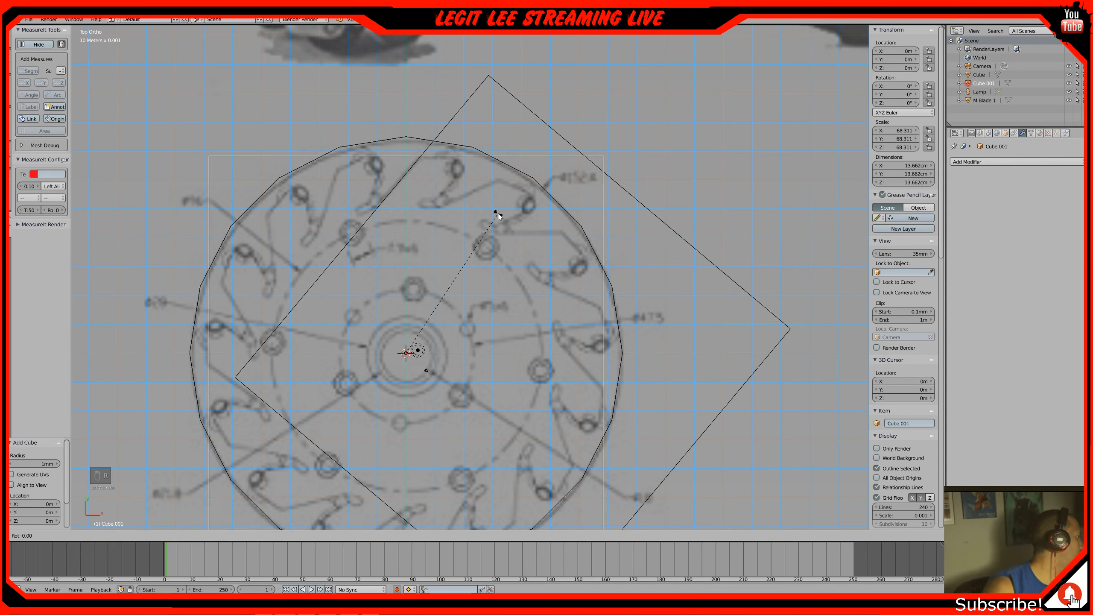
pyautogui.write('40')
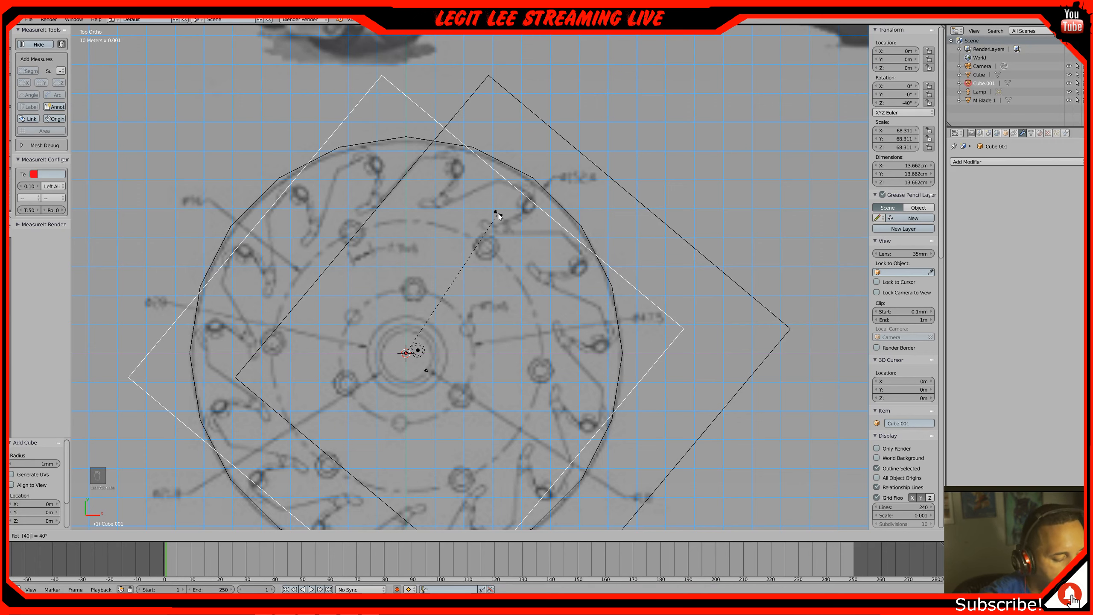
pyautogui.write('rackball')
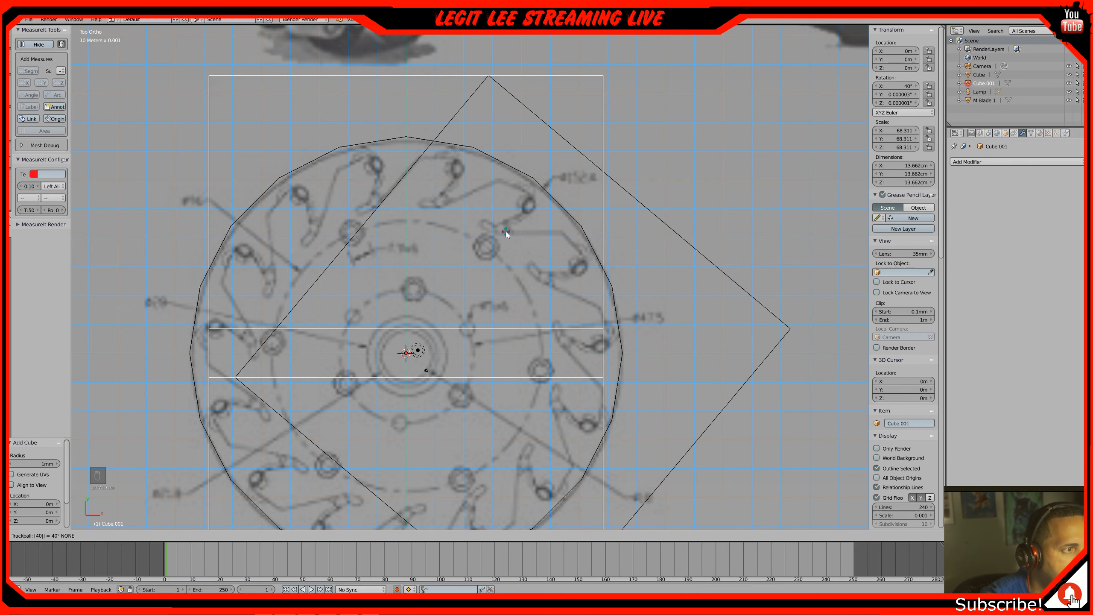
pyautogui.press('Escape')
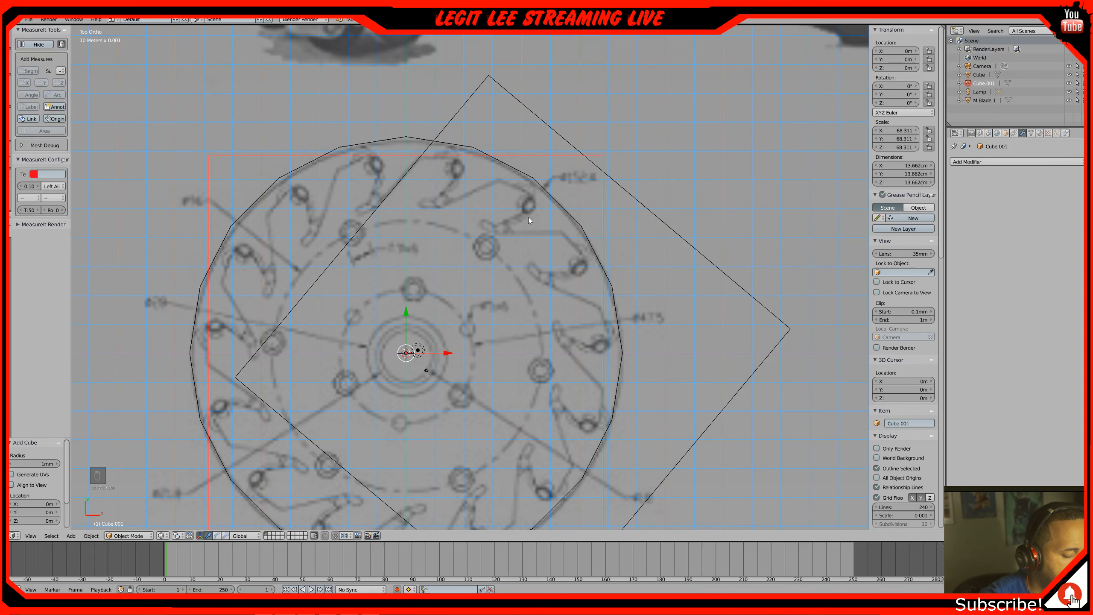
# Rotate the second cube by 40 degrees twice and move it about 8.98 mm in the negative X direction
pyautogui.press('r')
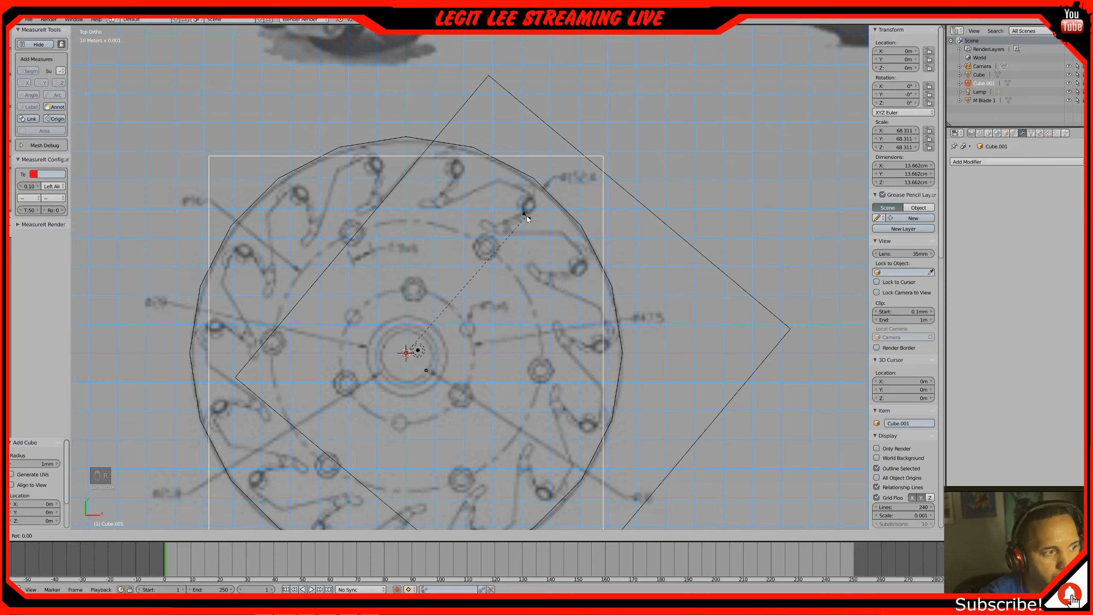
pyautogui.write('40')
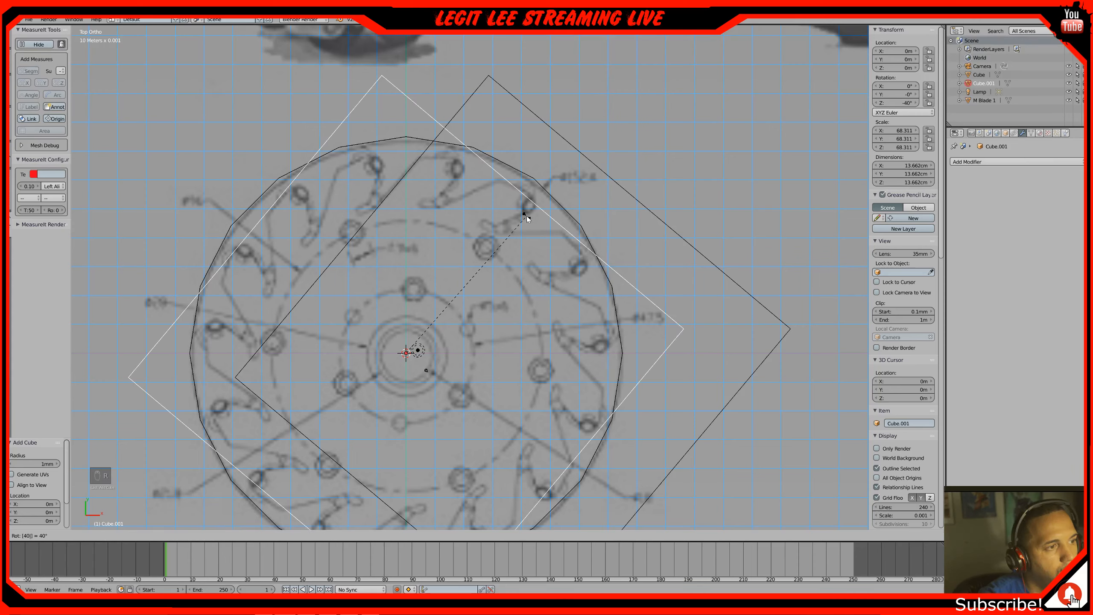
pyautogui.press('Return')
pyautogui.hotkey('shift', 'r')
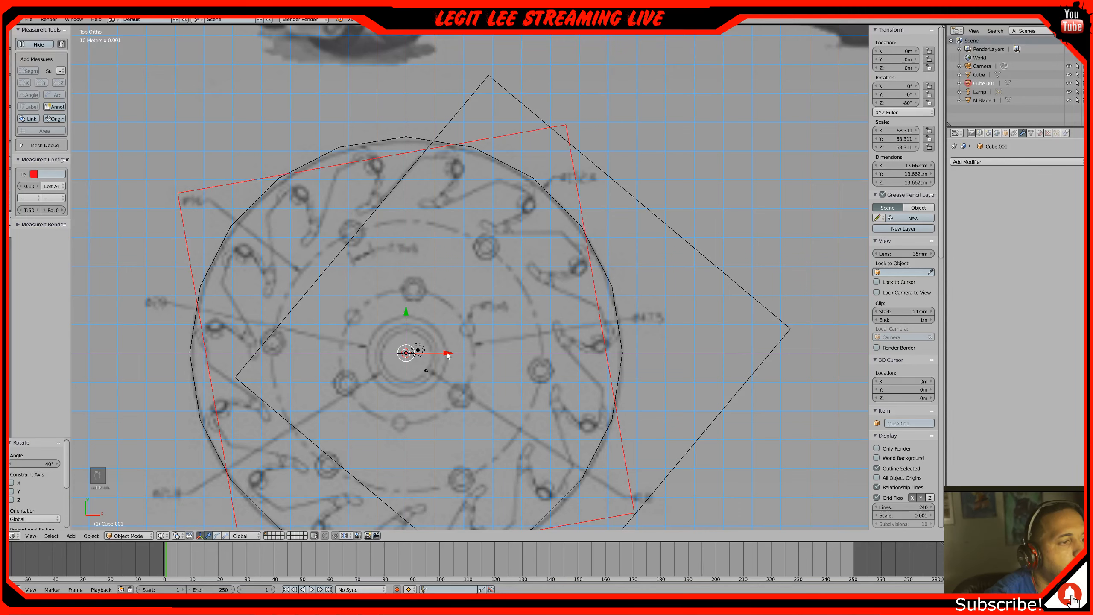
pyautogui.moveTo(447, 355); pyautogui.dragTo(417, 389)
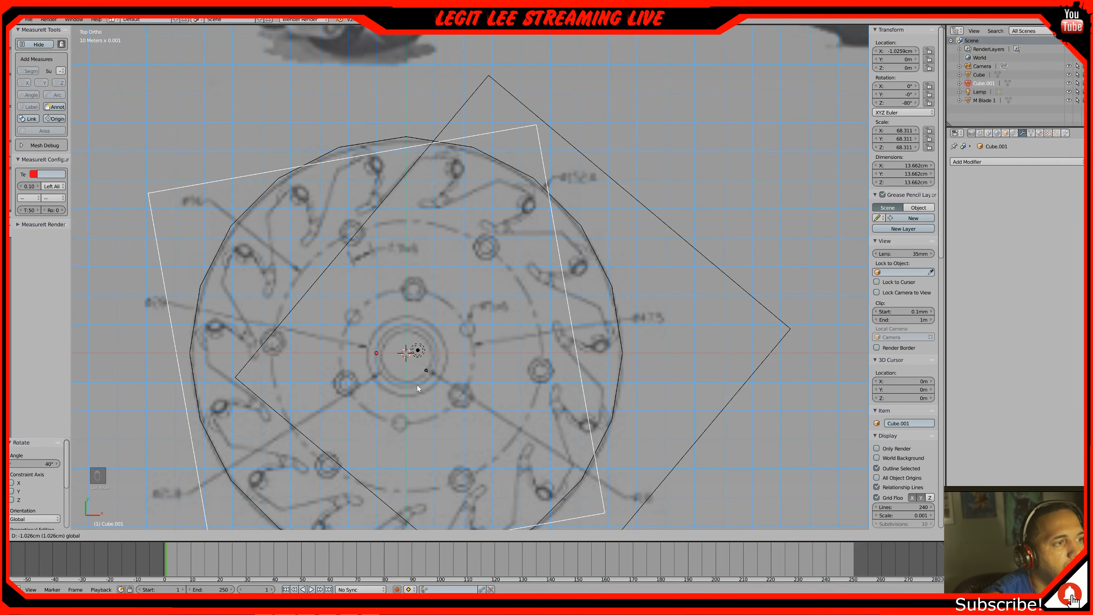
pyautogui.moveTo(417, 389); pyautogui.dragTo(421, 388)
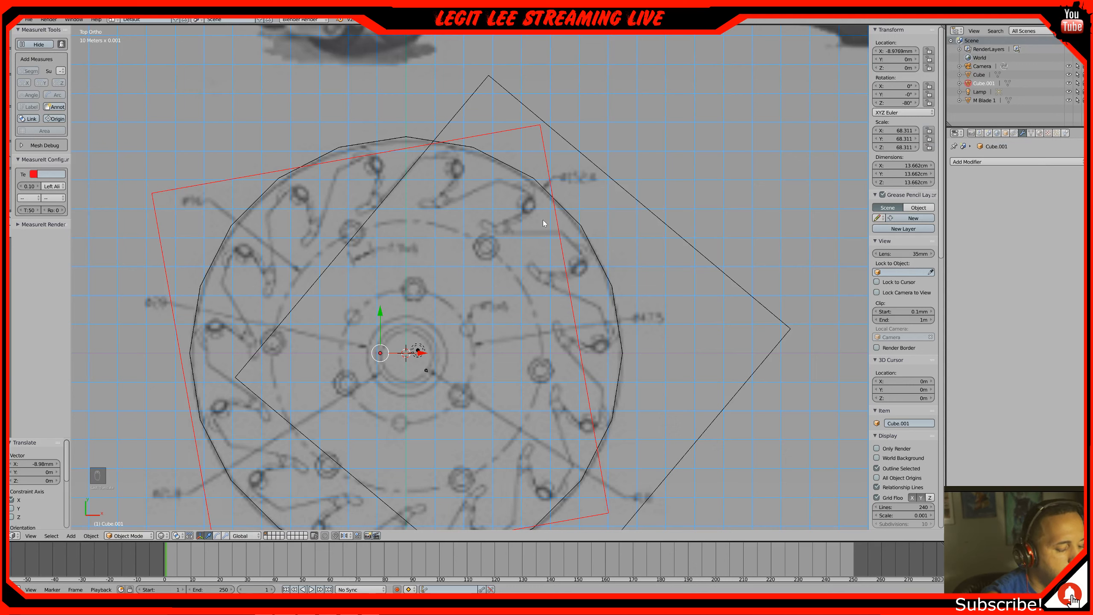
# Undo the second cube's X move and both of its 40-degree rotations
pyautogui.hotkey('ctrl', 'z')
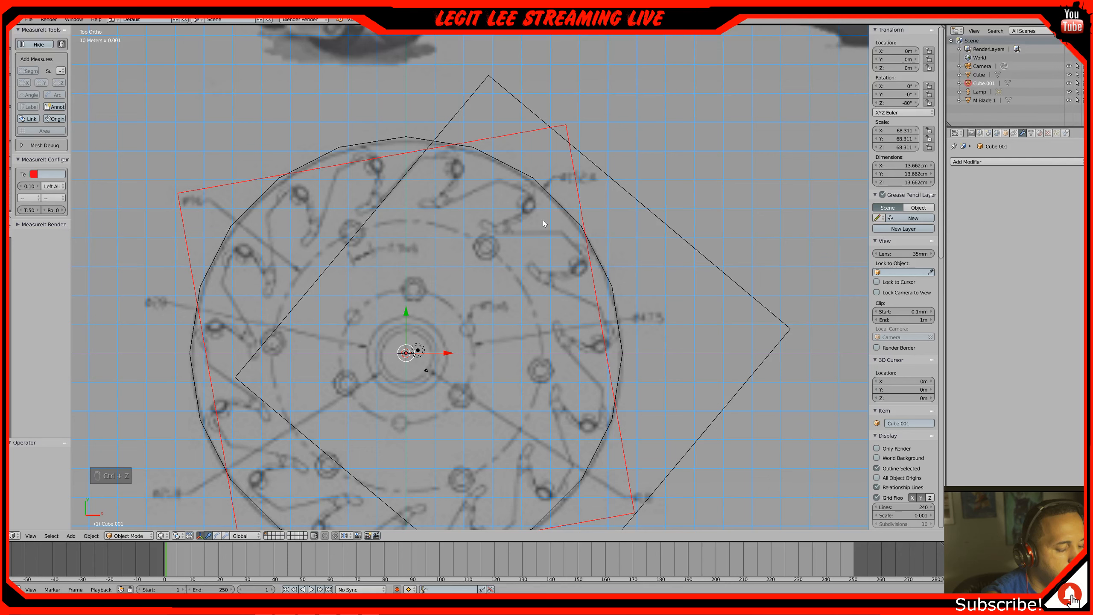
pyautogui.hotkey('ctrl', 'z')
pyautogui.hotkey('ctrl', 'z')
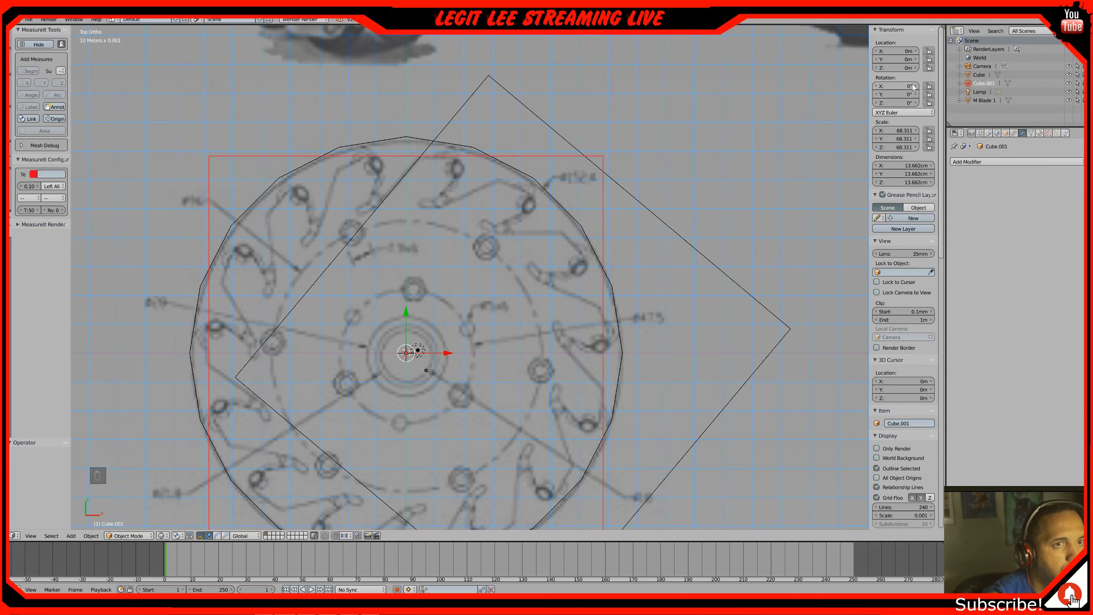
# Rotate the second cube freehand by about 1.24 degrees and nudge its Z rotation in small increments
pyautogui.moveTo(915, 86); pyautogui.dragTo(911, 88)
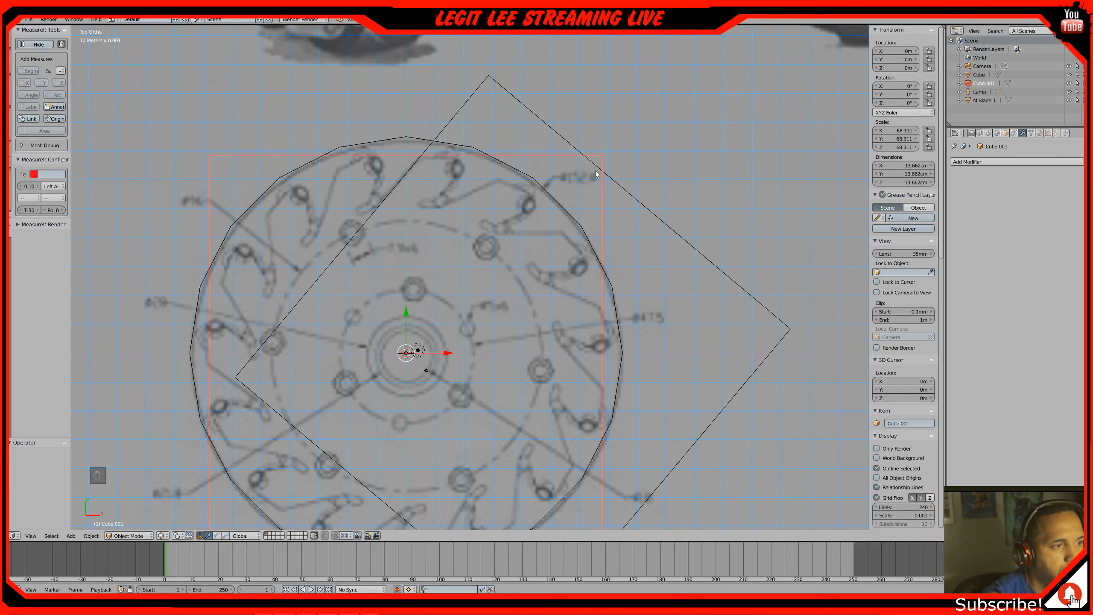
pyautogui.press('r')
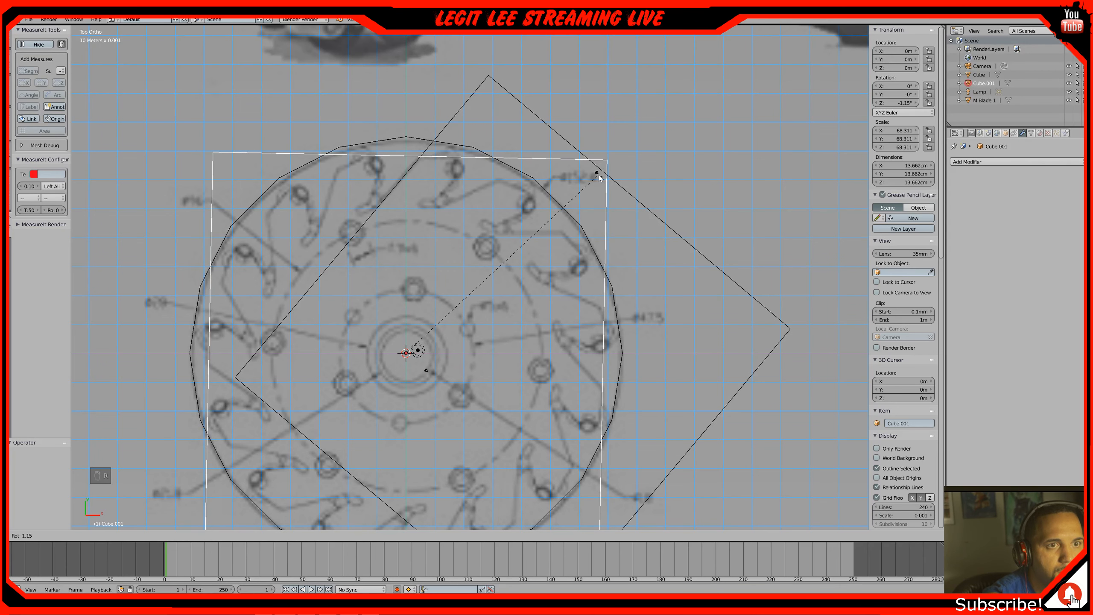
pyautogui.click(600, 178)
pyautogui.moveTo(915, 103); pyautogui.dragTo(916, 104)
pyautogui.click(917, 104)
pyautogui.click(917, 104)
pyautogui.click(917, 103)
pyautogui.click(916, 104)
pyautogui.click(917, 103)
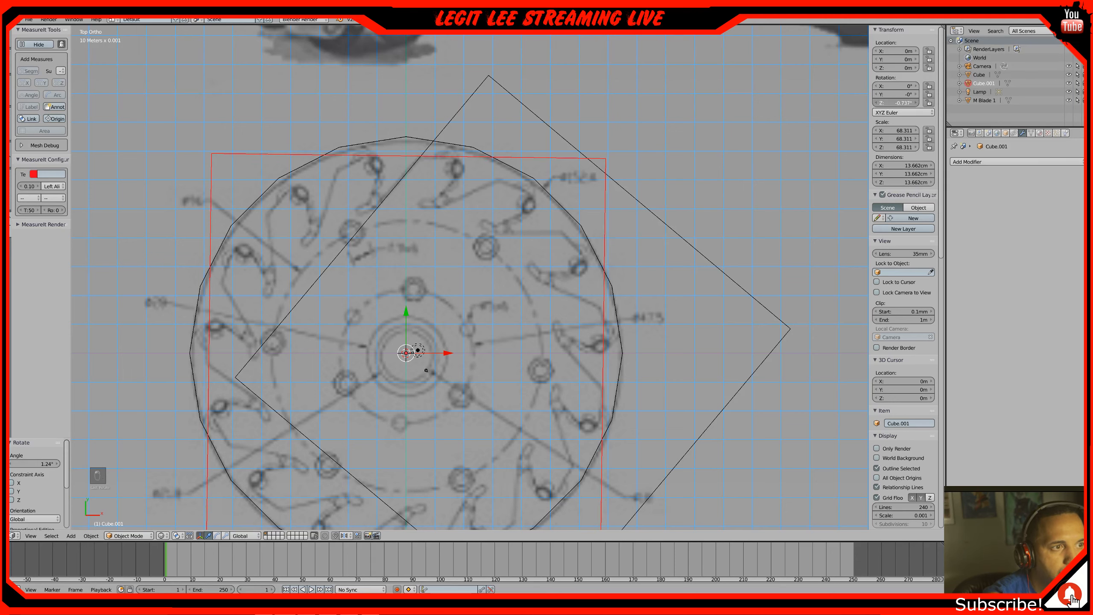
# Move the second cube about 6.23 cm along X and adjust its Z rotation to about -63.6 degrees
pyautogui.moveTo(889, 103); pyautogui.dragTo(779, 103)
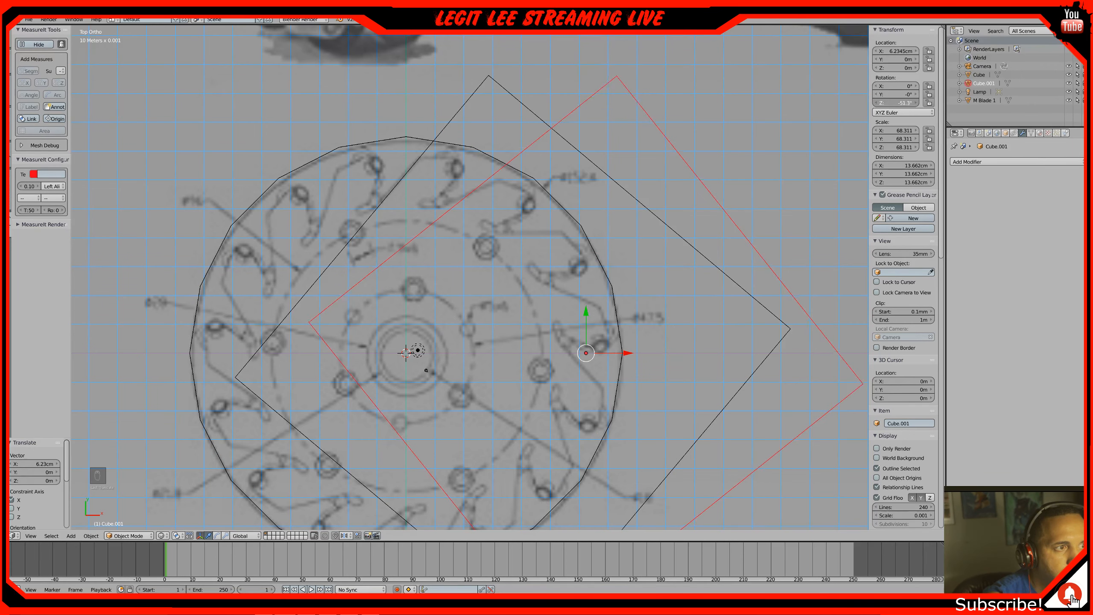
pyautogui.moveTo(895, 103); pyautogui.dragTo(867, 103)
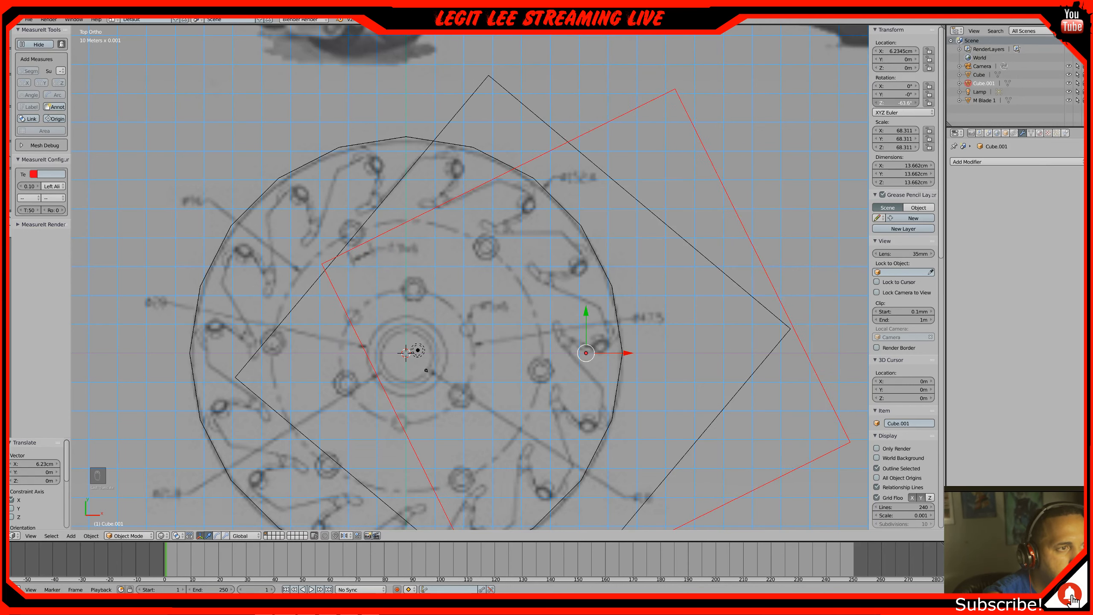
pyautogui.click(906, 104)
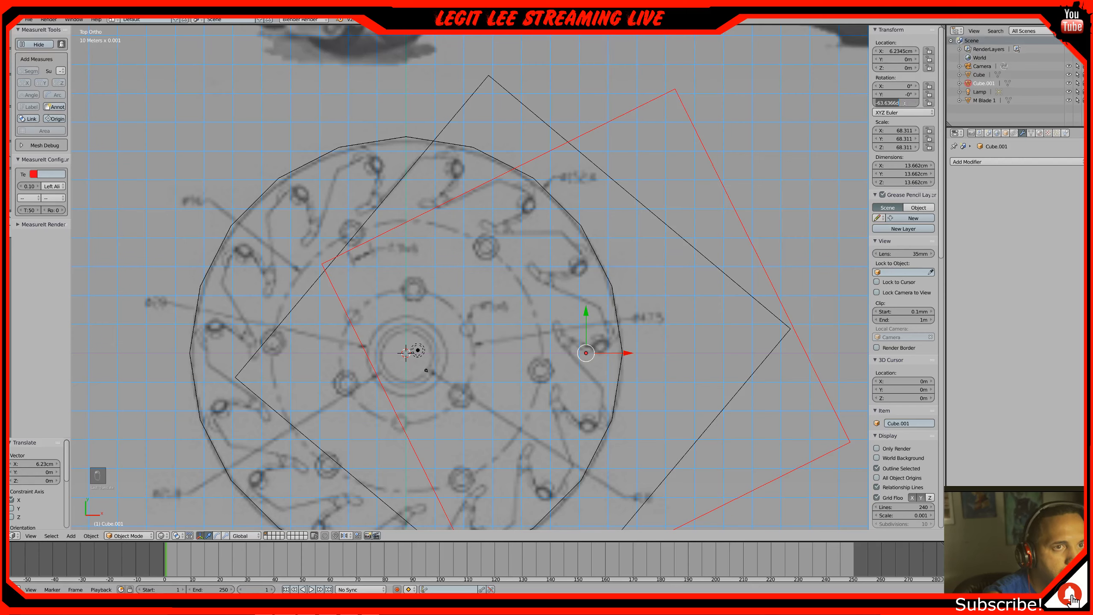